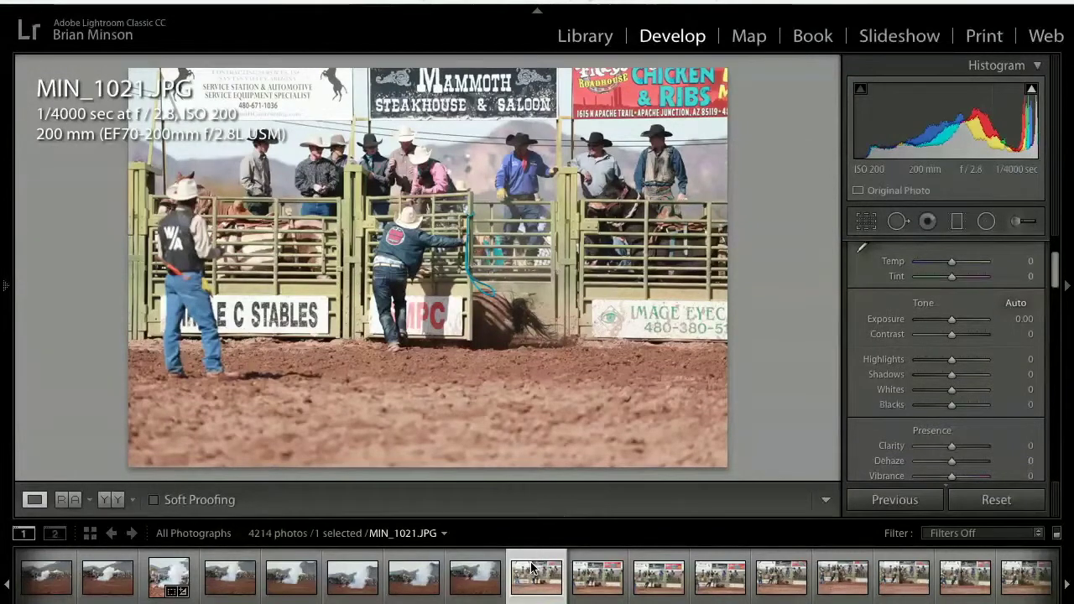
# Browse forward through the bucking-chute photos frame by frame, from MIN_1021.JPG to MIN_1039.JPG
pyautogui.press('Right')
pyautogui.press('Right')
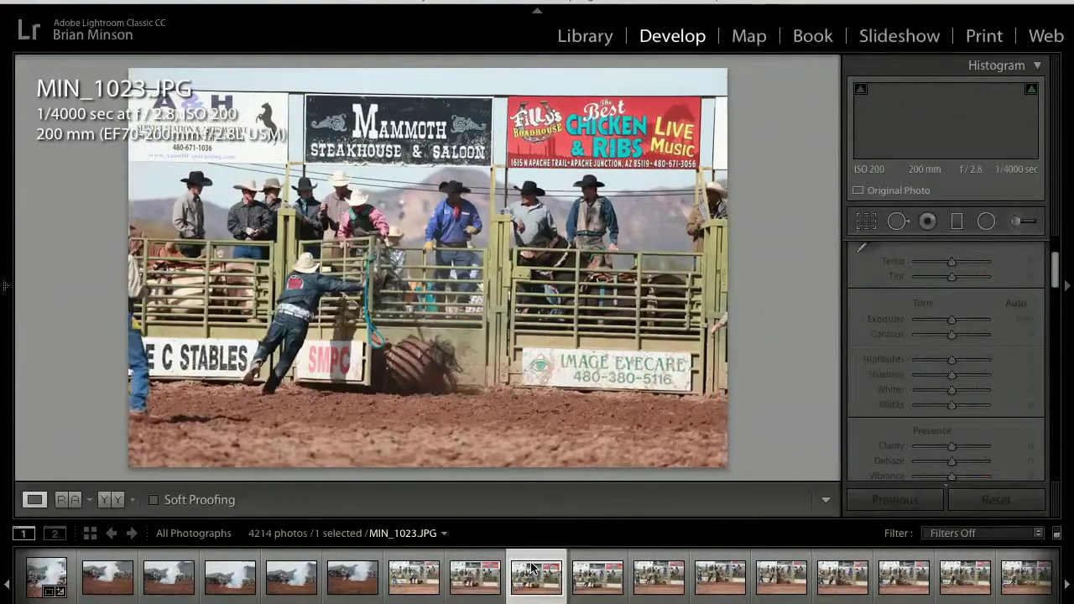
pyautogui.press('Right')
pyautogui.press('Right')
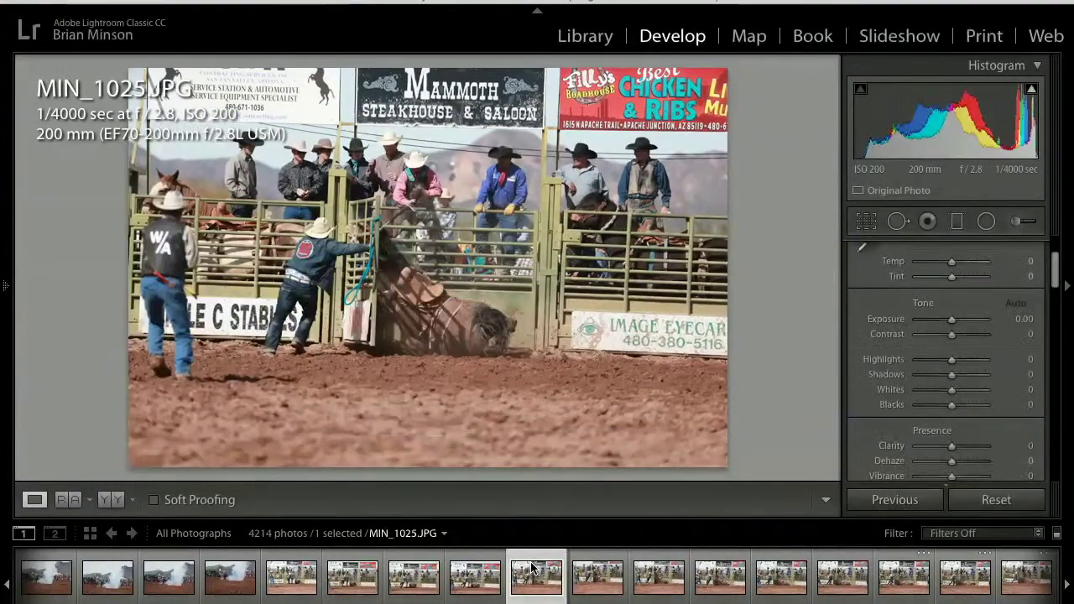
pyautogui.press('Right')
pyautogui.press('Right')
pyautogui.press('Right')
pyautogui.press('Right')
pyautogui.press('Right')
pyautogui.press('Right')
pyautogui.press('Right')
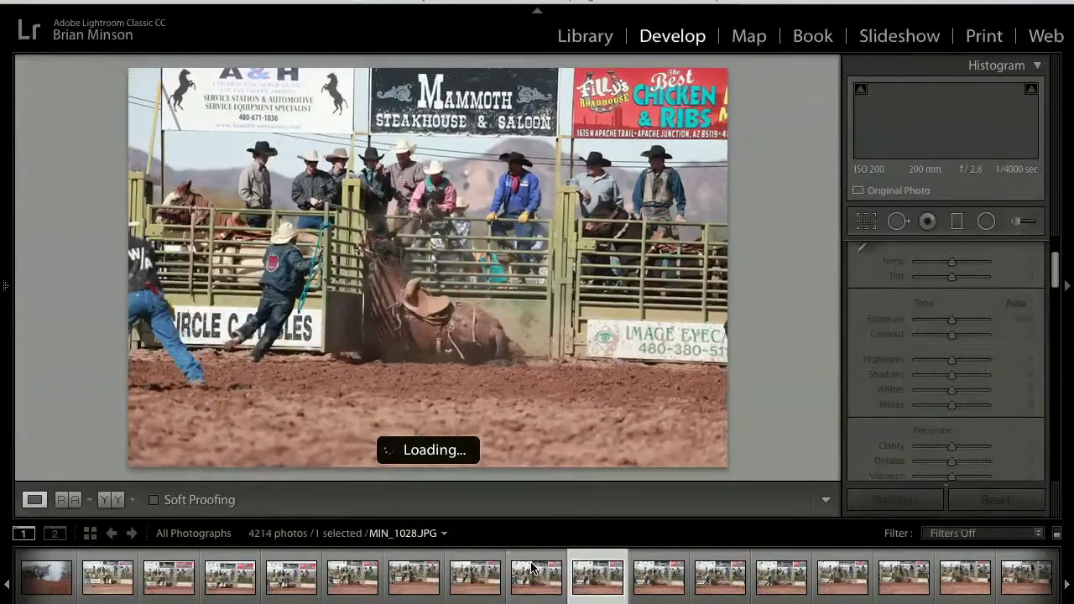
pyautogui.press('Right')
pyautogui.press('Right')
pyautogui.press('Right')
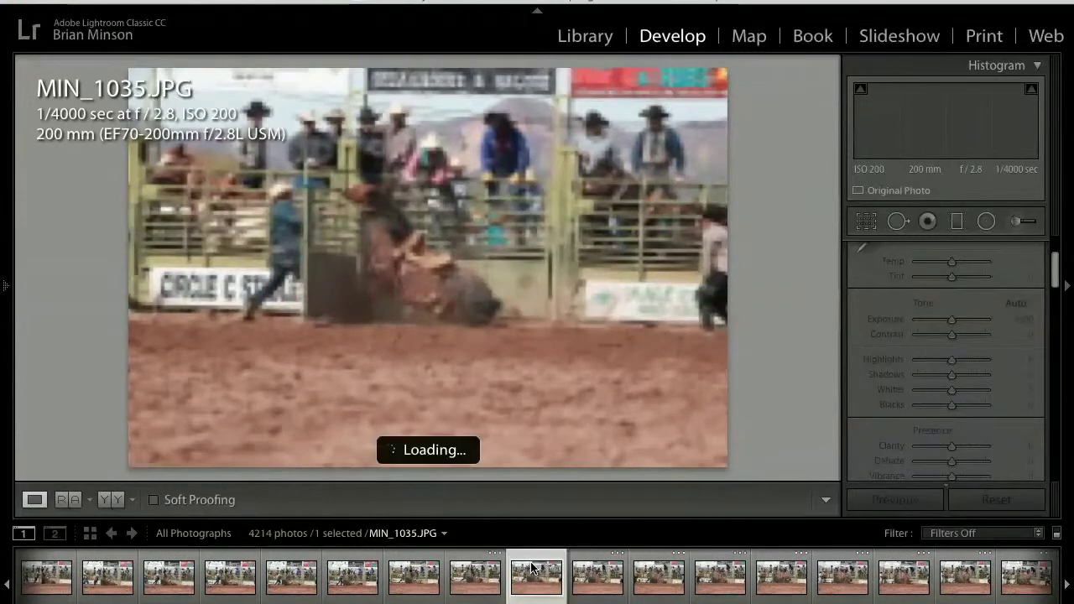
pyautogui.press('Right')
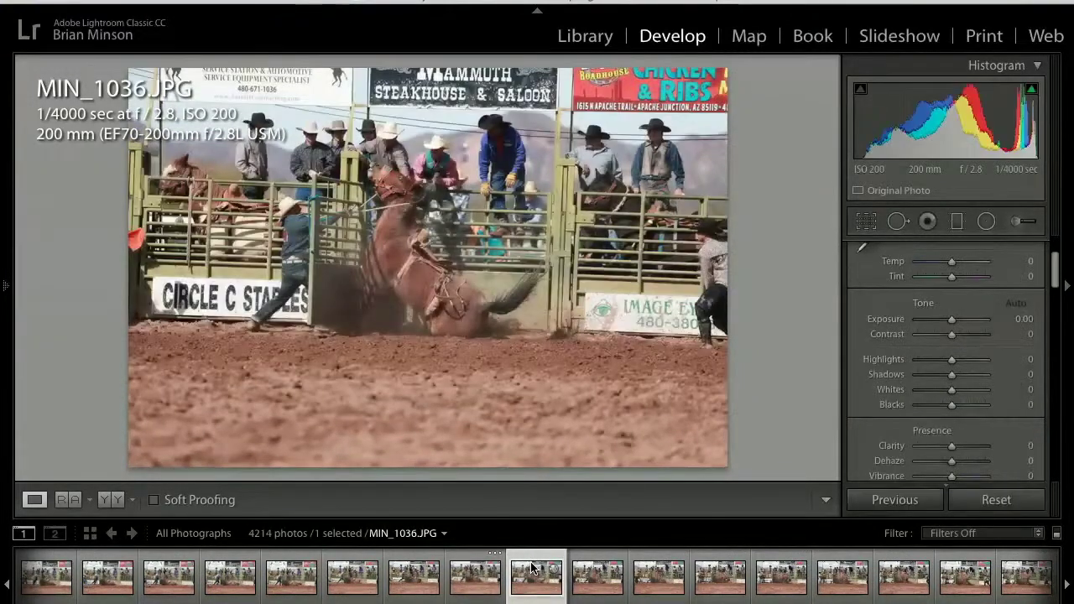
pyautogui.press('Right')
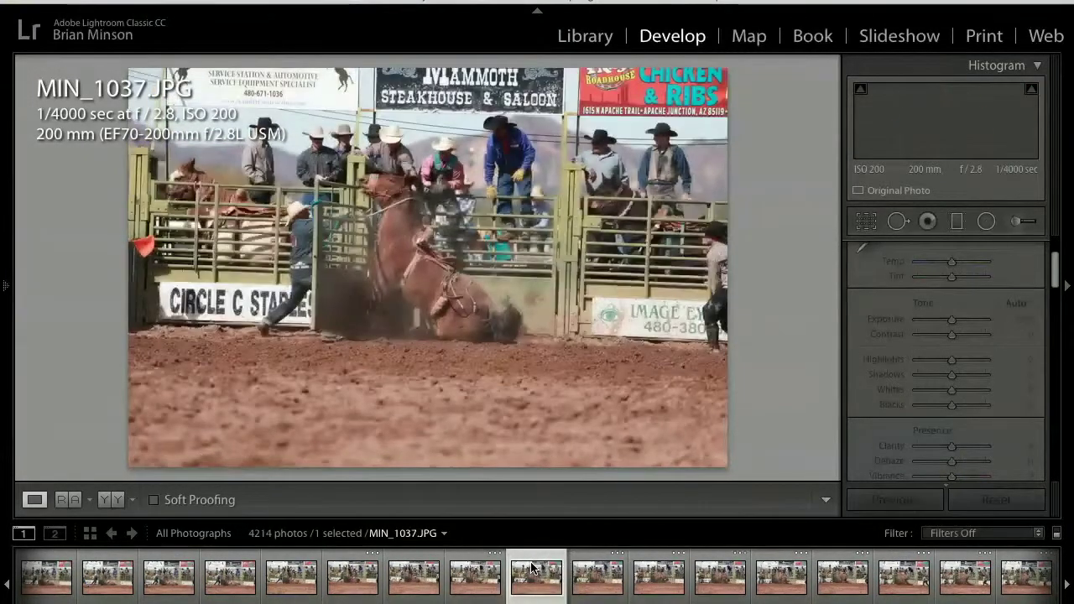
pyautogui.press('Right')
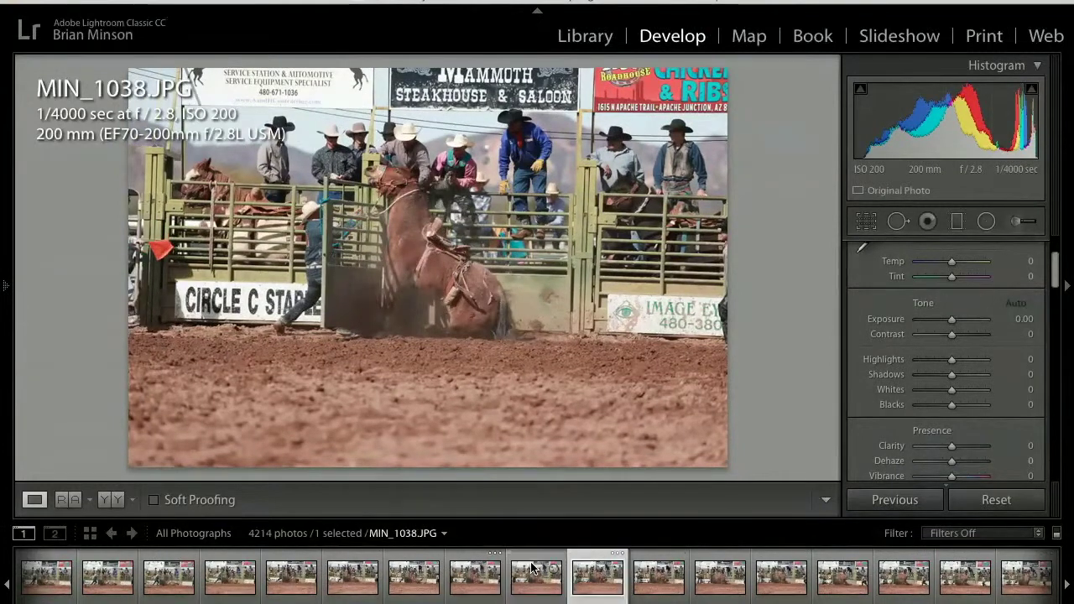
pyautogui.press('Right')
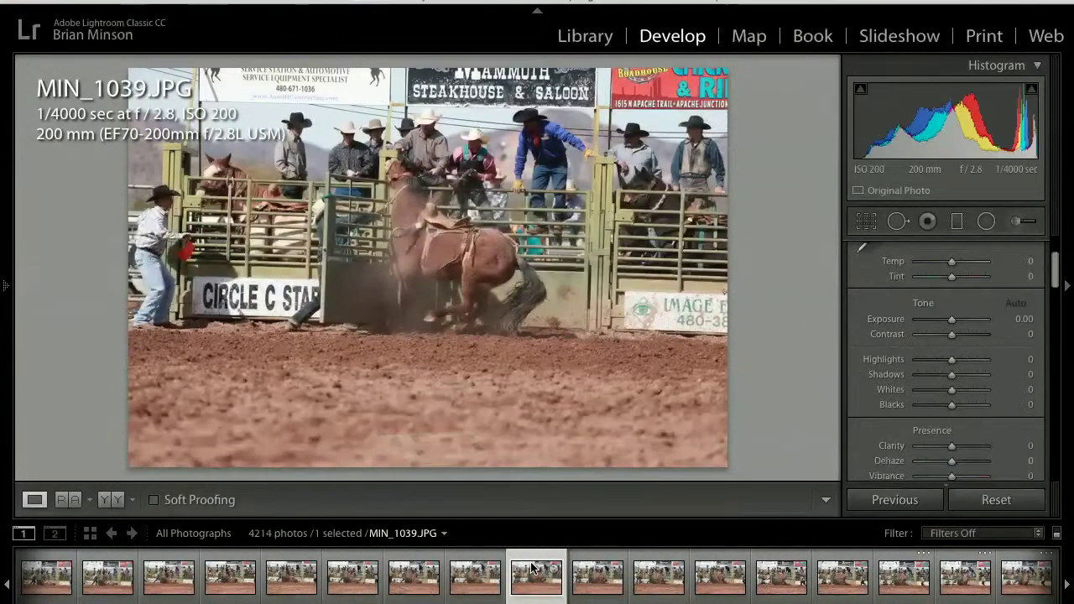
# Continue through the chute sequence to MIN_1058.JPG and examine the horse's sharpness up close
pyautogui.press('Right')
pyautogui.press('Right')
pyautogui.press('Right')
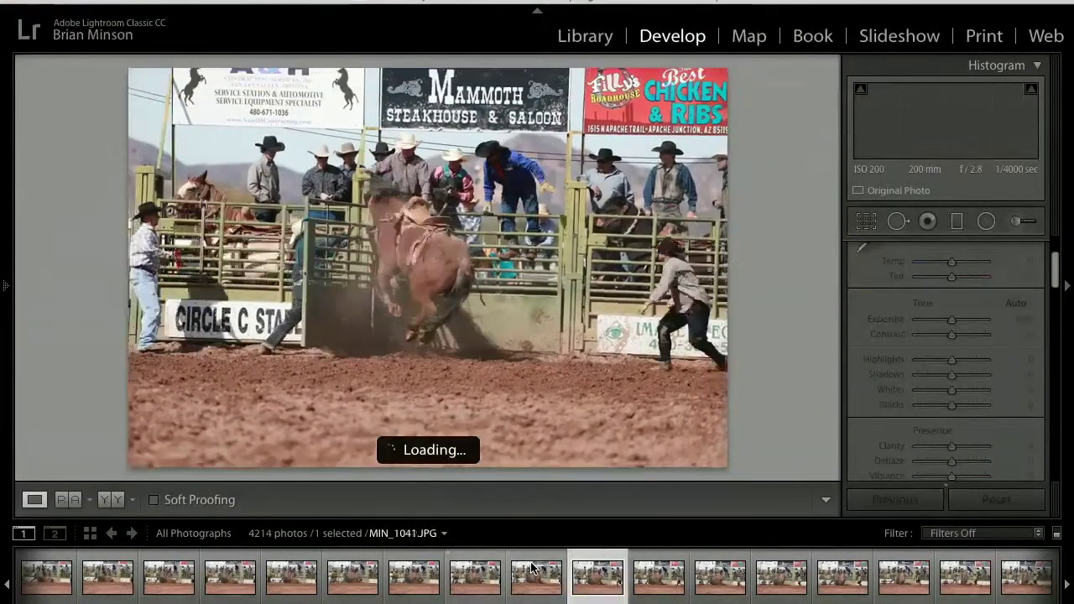
pyautogui.press('Right')
pyautogui.press('Right')
pyautogui.press('Right')
pyautogui.press('Right')
pyautogui.press('Right')
pyautogui.press('Right')
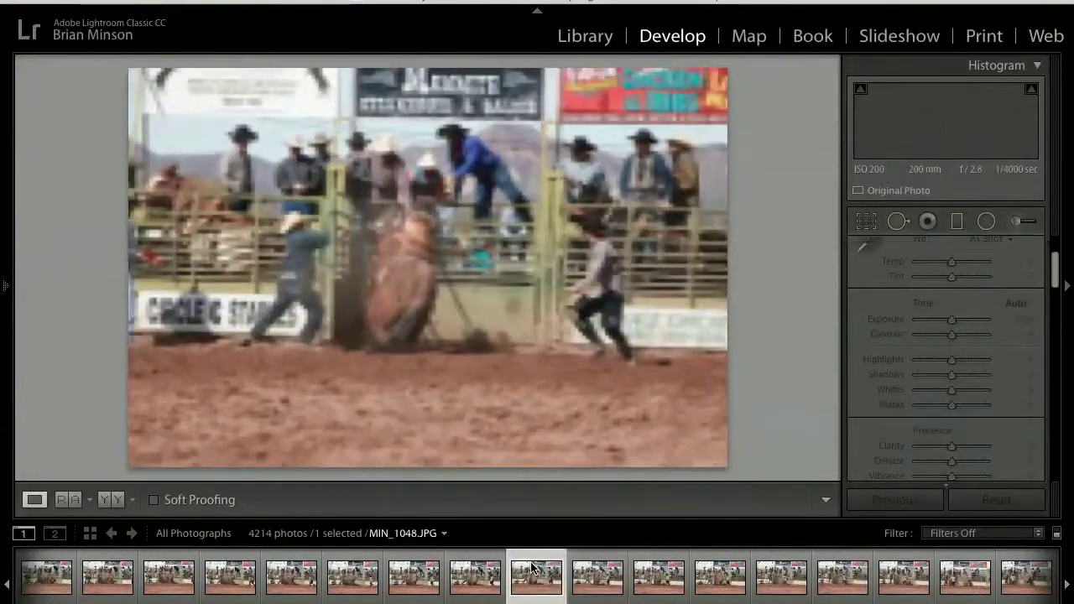
pyautogui.press('Right')
pyautogui.press('Right')
pyautogui.press('Right')
pyautogui.press('Right')
pyautogui.press('Right')
pyautogui.press('Right')
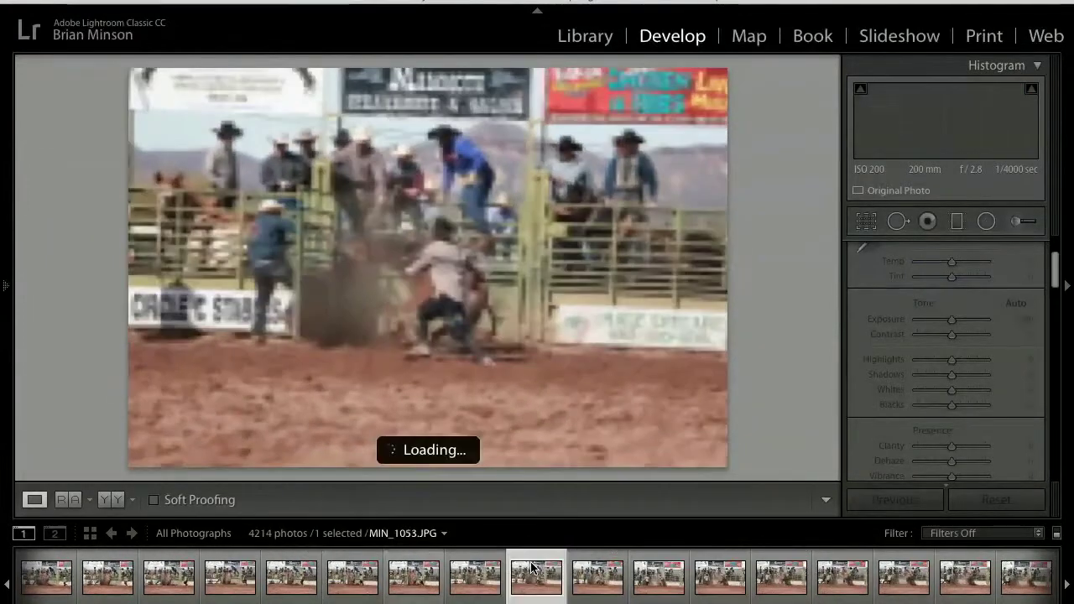
pyautogui.press('Right')
pyautogui.press('Right')
pyautogui.press('Right')
pyautogui.press('Right')
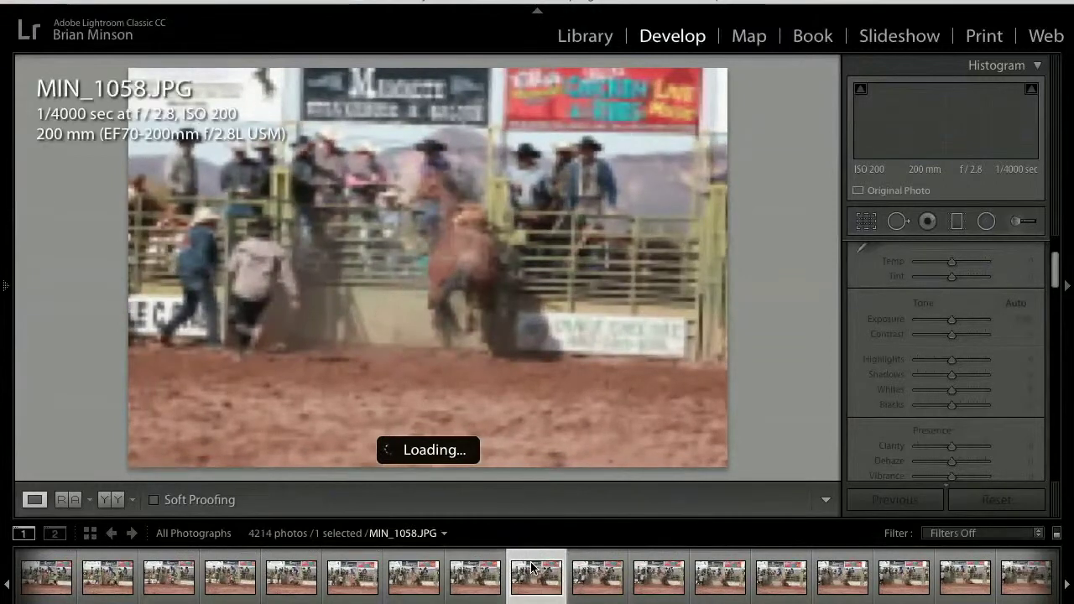
pyautogui.click(474, 228)
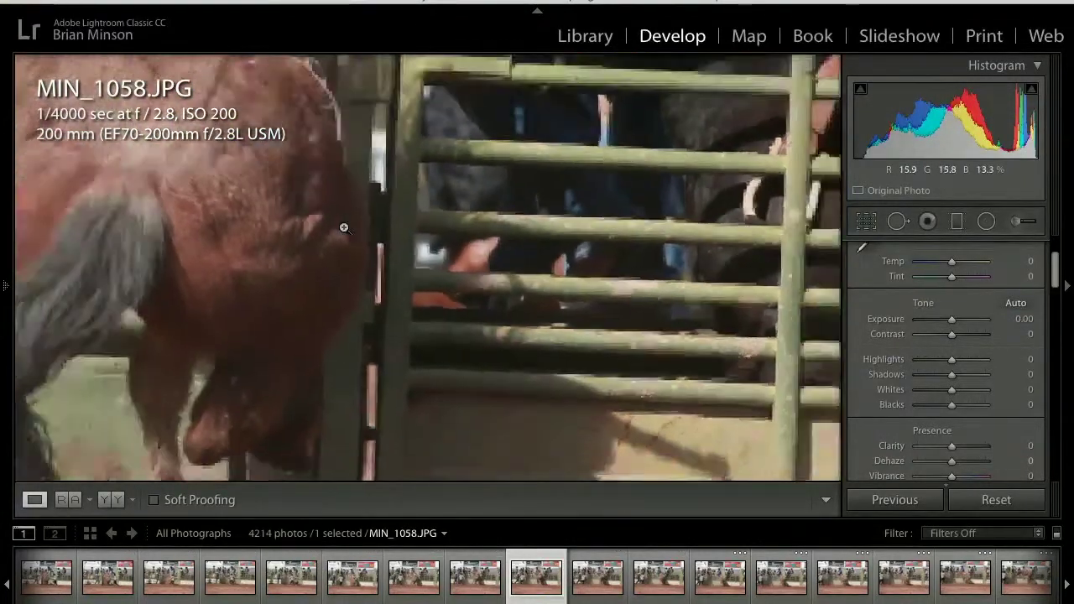
pyautogui.click(342, 227)
# Advance through the bucking horse frames from MIN_1058.JPG to MIN_1070.JPG, comparing the horse's pose in each
pyautogui.press('Right')
pyautogui.press('Right')
pyautogui.press('Right')
pyautogui.press('Right')
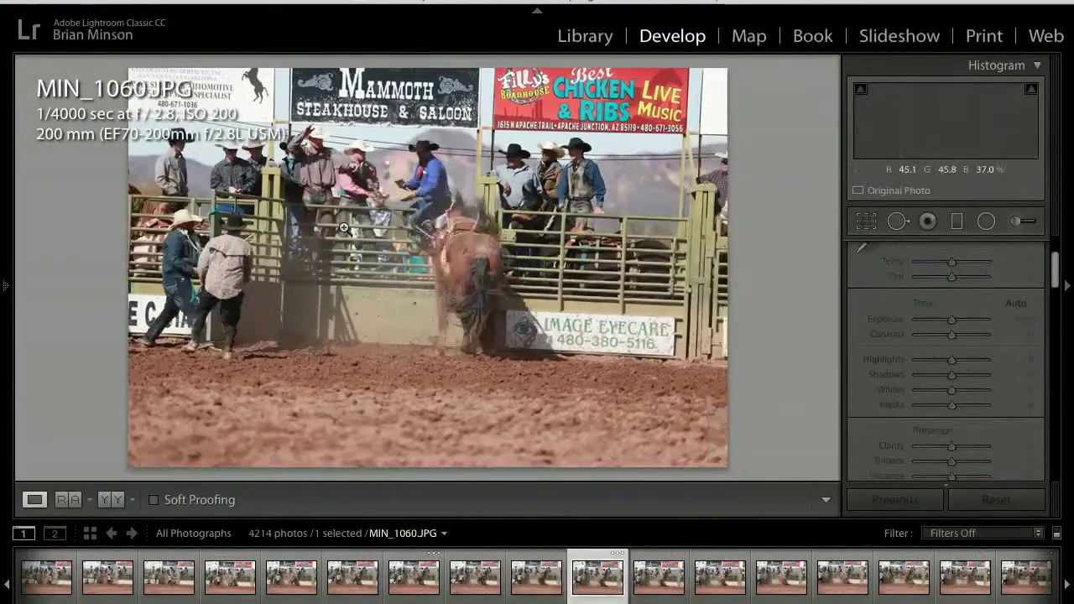
pyautogui.press('Right')
pyautogui.press('Right')
pyautogui.press('Right')
pyautogui.press('Right')
pyautogui.press('Right')
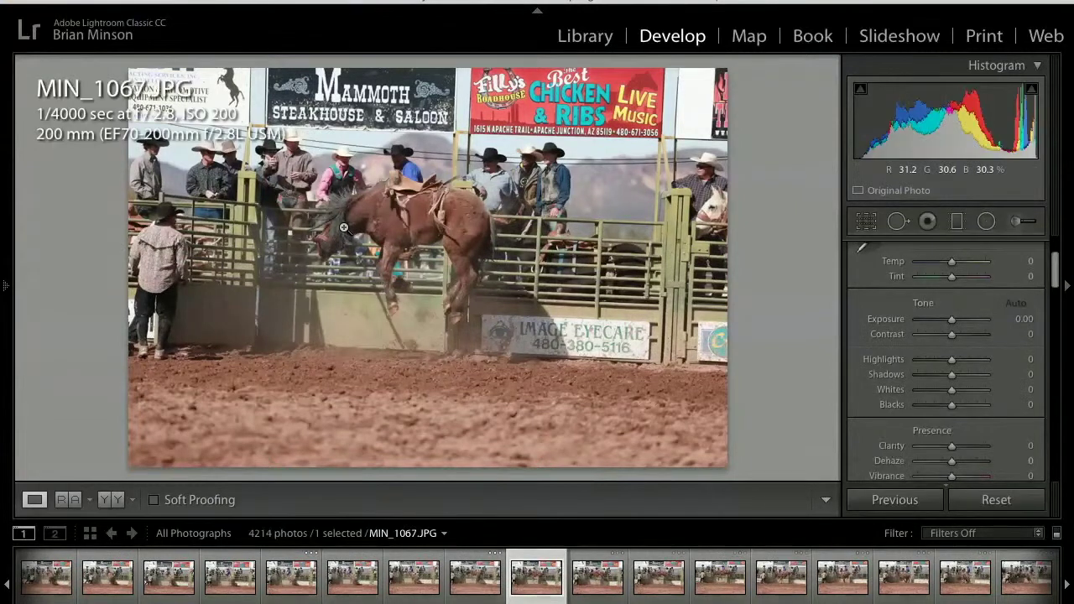
pyautogui.press('Right')
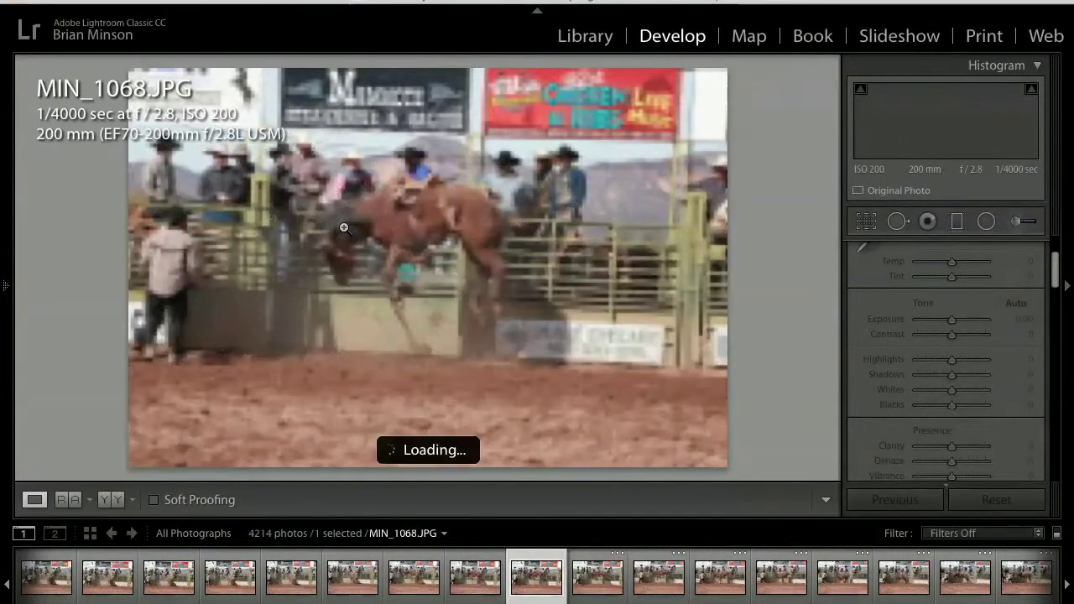
pyautogui.press('Right')
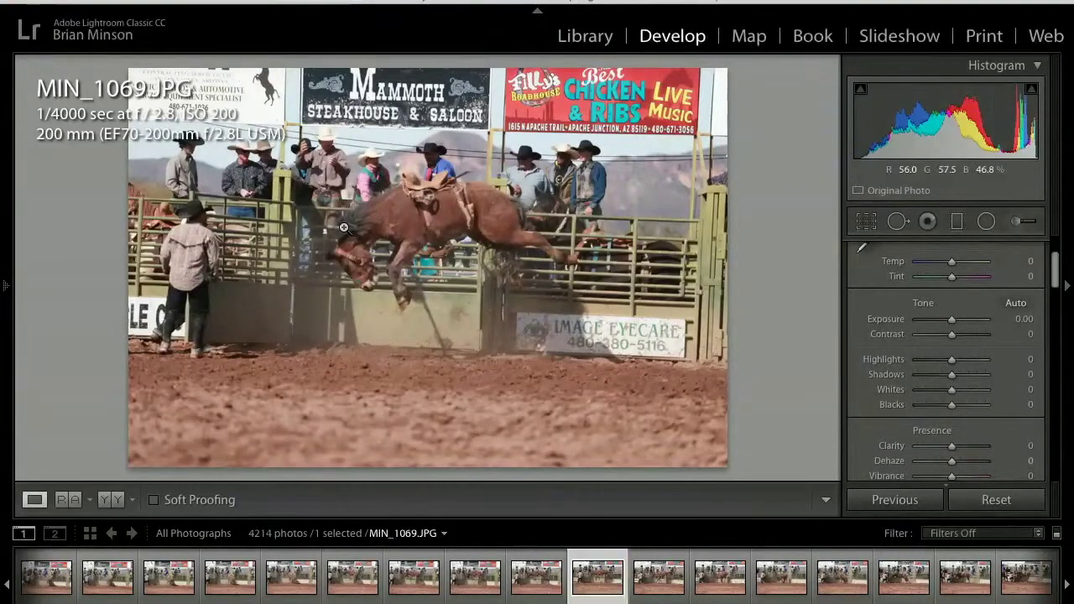
pyautogui.press('Right')
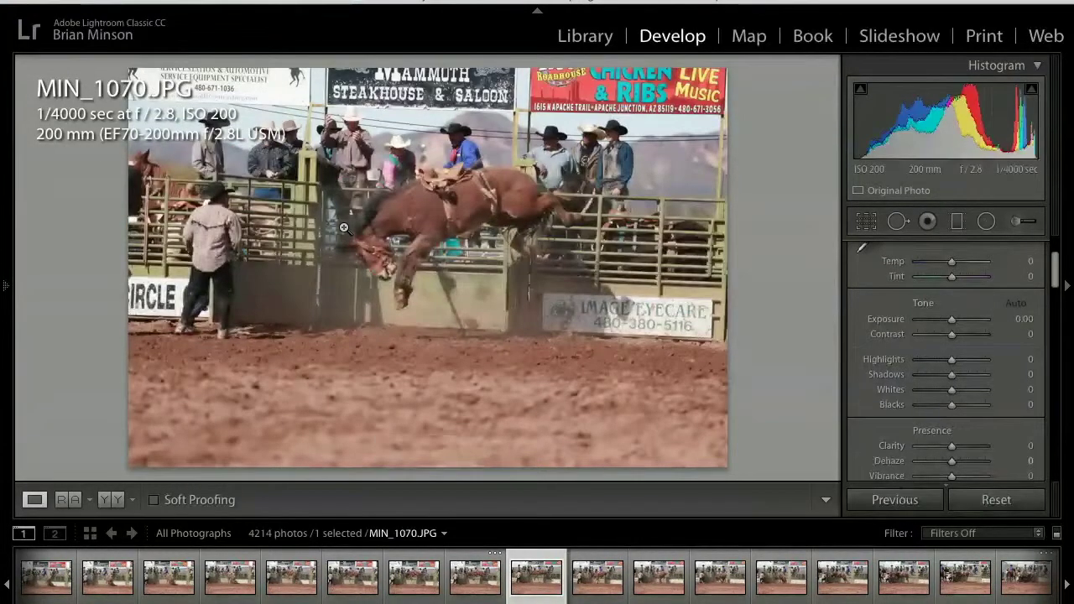
# Inspect the saddle, head and front legs of the bucking horse in MIN_1070.JPG at high magnification
pyautogui.click(447, 188)
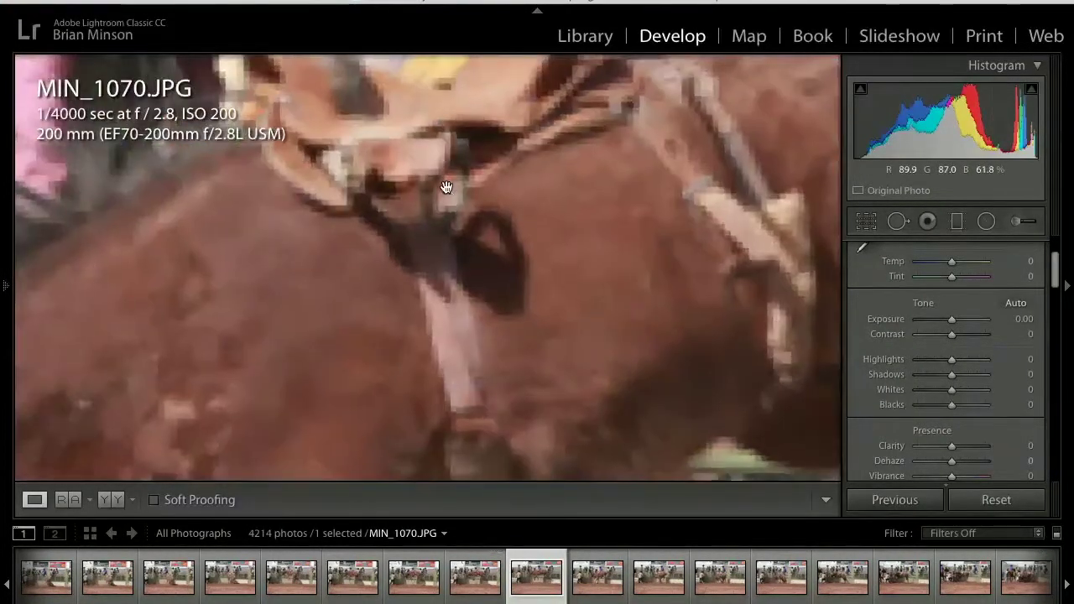
pyautogui.hotkey('ctrl', '=')
pyautogui.scroll(-5, 402, 320)
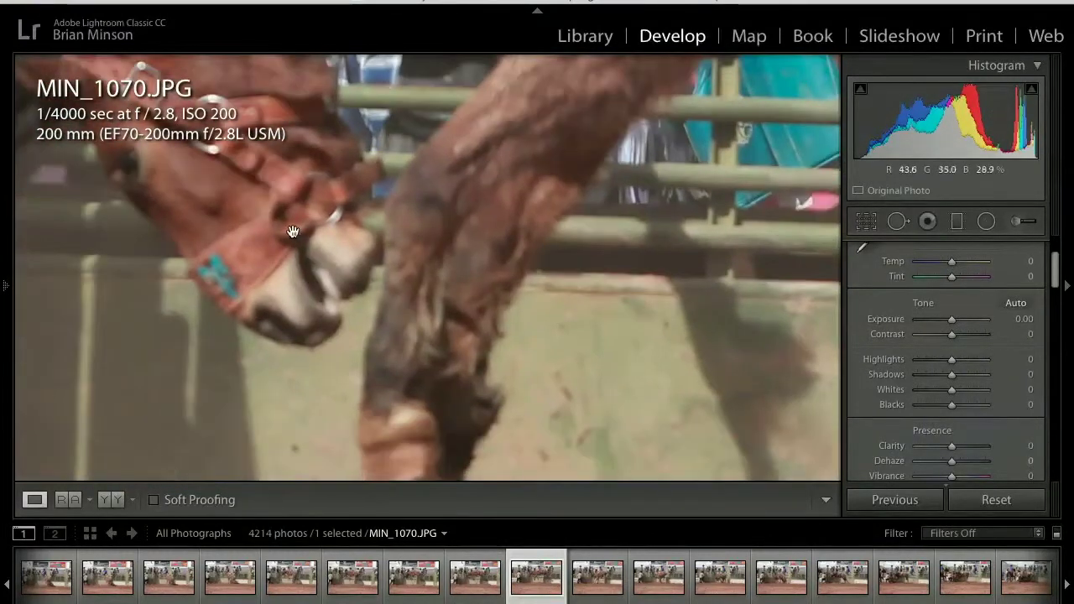
pyautogui.click(293, 233)
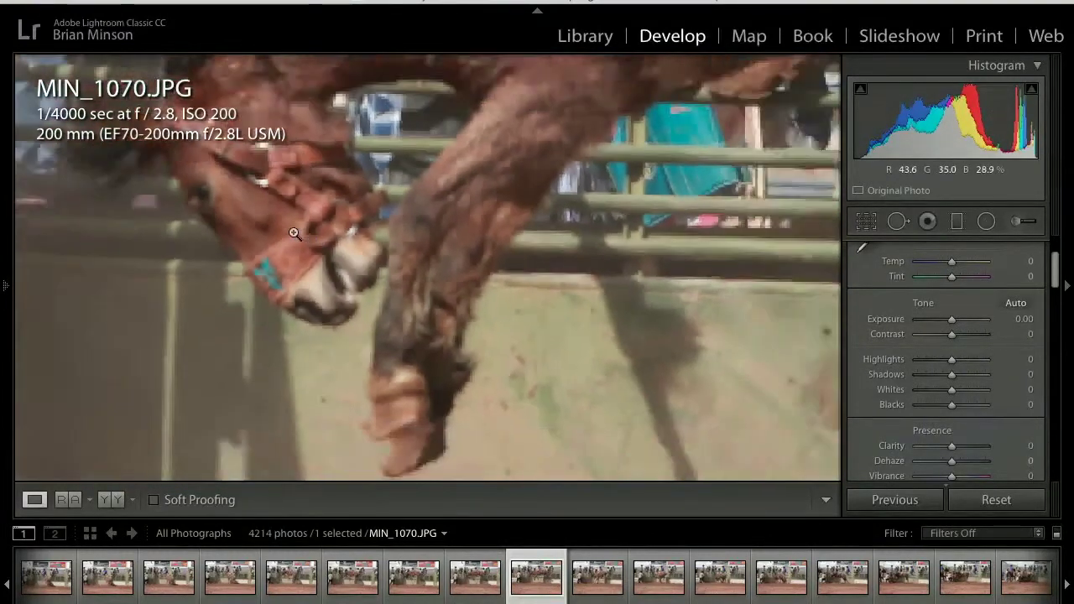
# Inspect the sharpness of the horse's body and head up close in MIN_1071.JPG
pyautogui.click(397, 211)
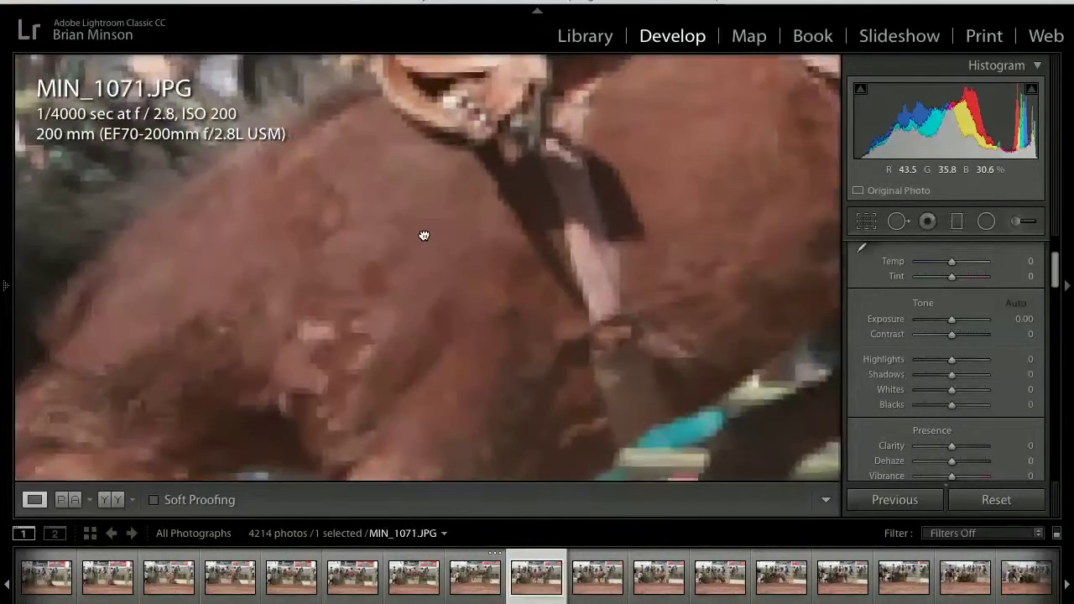
pyautogui.hotkey('ctrl', '=')
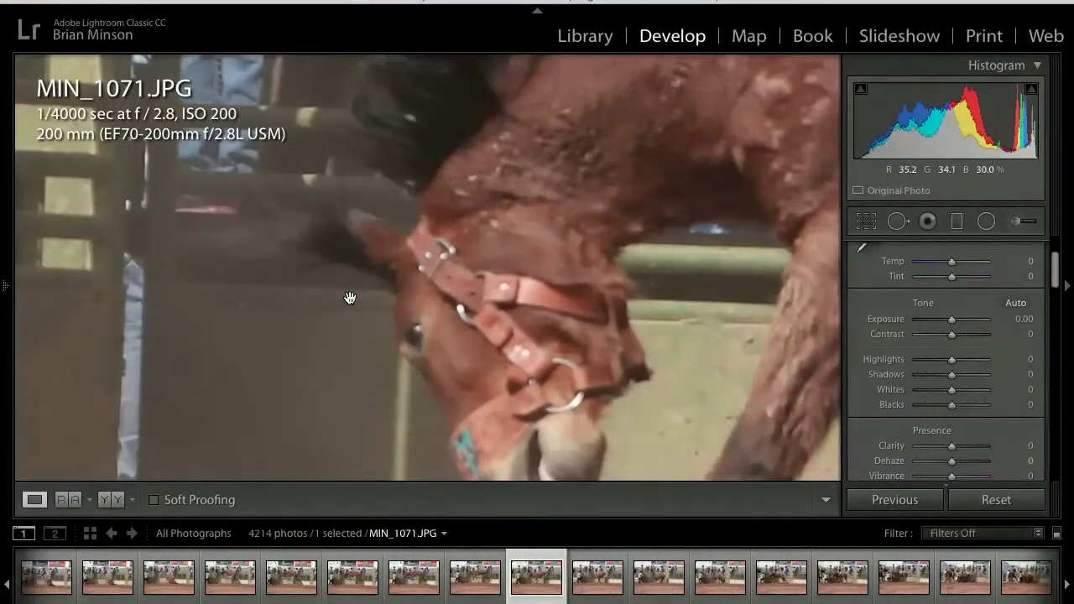
pyautogui.click(452, 330)
# Browse the full-frame photos of the horse leaving the chute from MIN_1071.JPG up to MIN_1084.JPG
pyautogui.press('Right')
pyautogui.press('Right')
pyautogui.press('Right')
pyautogui.press('Right')
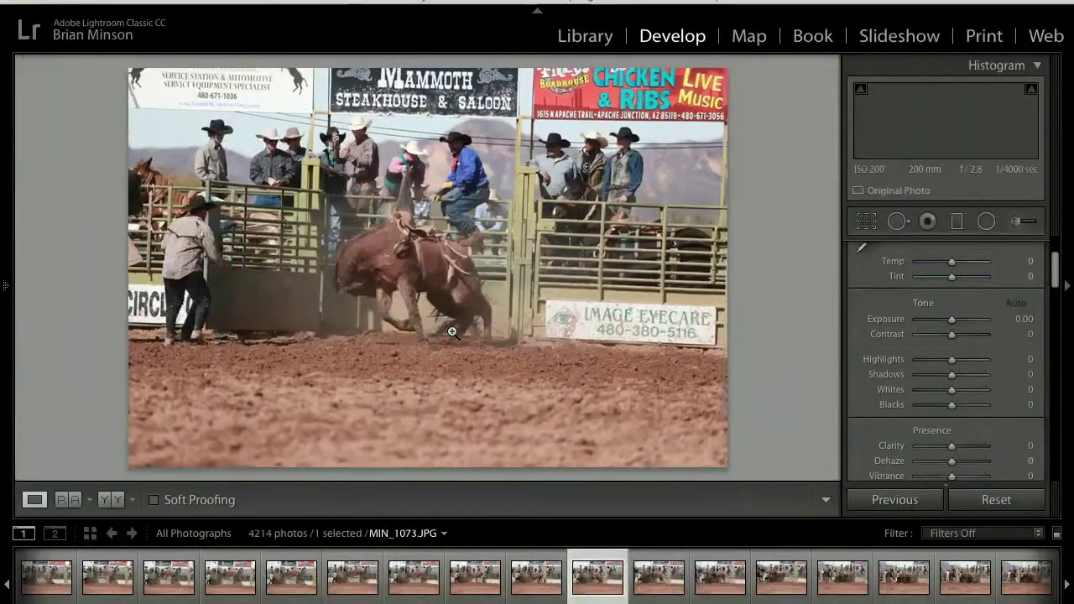
pyautogui.press('Right')
pyautogui.press('Right')
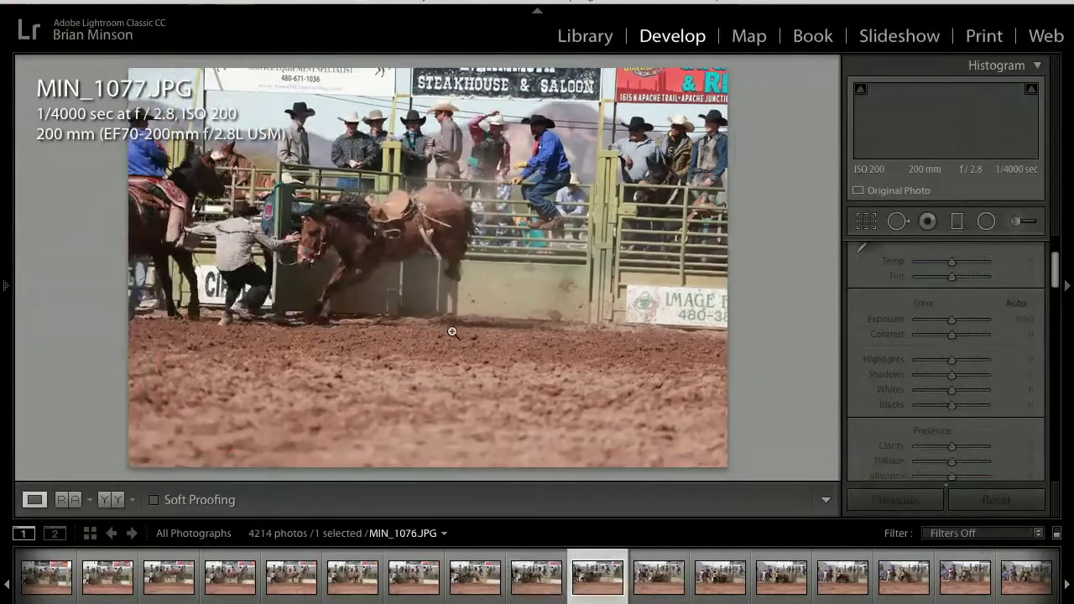
pyautogui.press('Right')
pyautogui.press('Right')
pyautogui.press('Right')
pyautogui.press('Right')
pyautogui.press('Right')
pyautogui.press('Right')
pyautogui.press('Right')
pyautogui.press('Right')
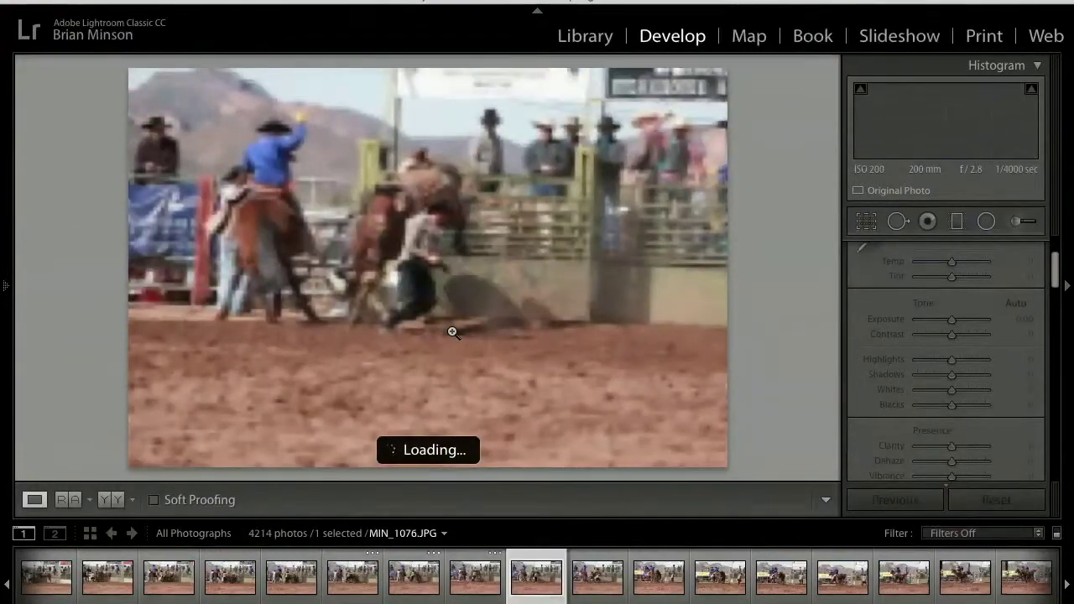
pyautogui.press('Right')
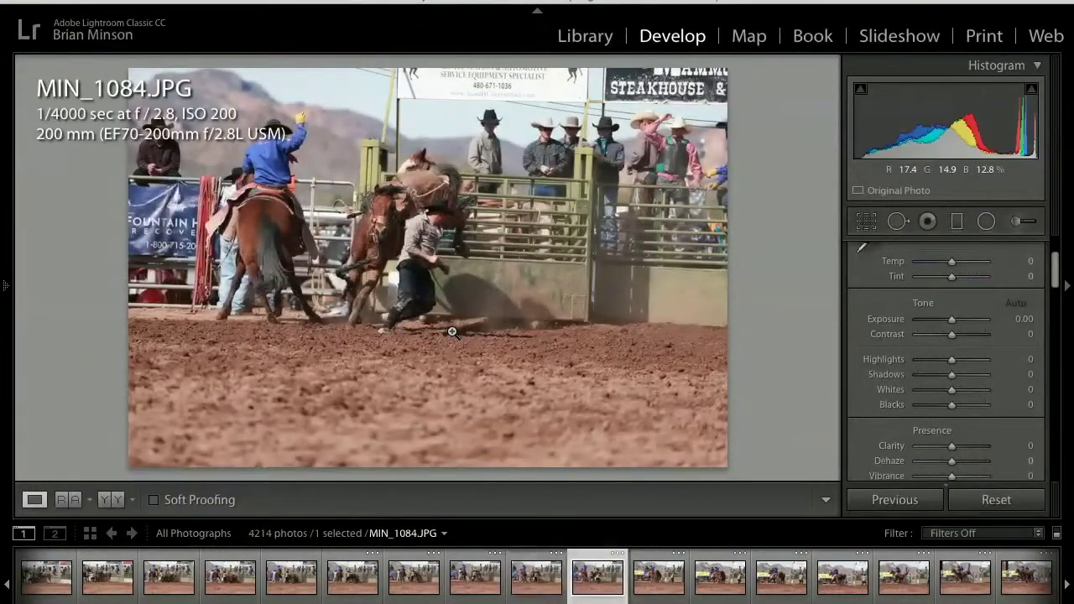
# Review the photos of the horse crossing the arena beside the mounted riders, from MIN_1084.JPG to MIN_1107.JPG
pyautogui.press('Right')
pyautogui.press('Right')
pyautogui.press('Right')
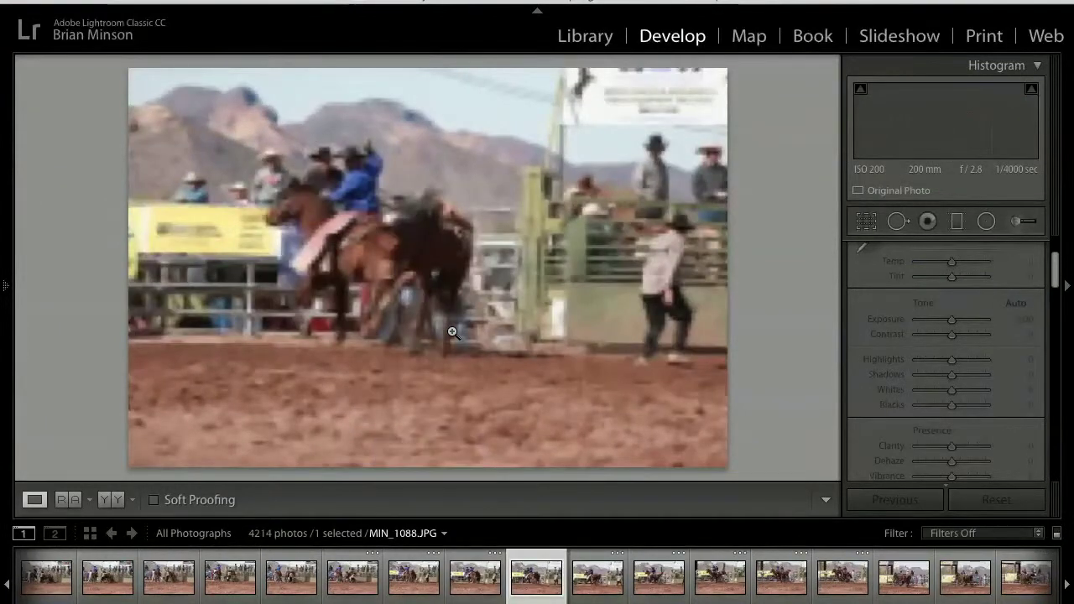
pyautogui.press('Right')
pyautogui.press('Right')
pyautogui.press('Right')
pyautogui.press('Right')
pyautogui.press('Right')
pyautogui.press('Right')
pyautogui.press('Right')
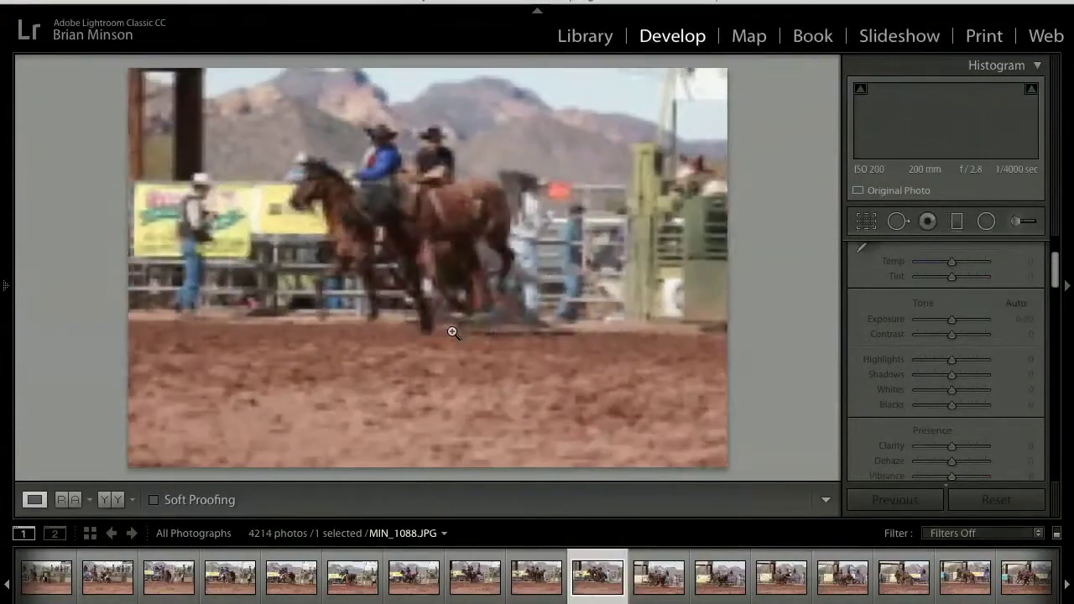
pyautogui.press('Right')
pyautogui.press('Right')
pyautogui.press('Right')
pyautogui.press('Right')
pyautogui.press('Right')
pyautogui.press('Right')
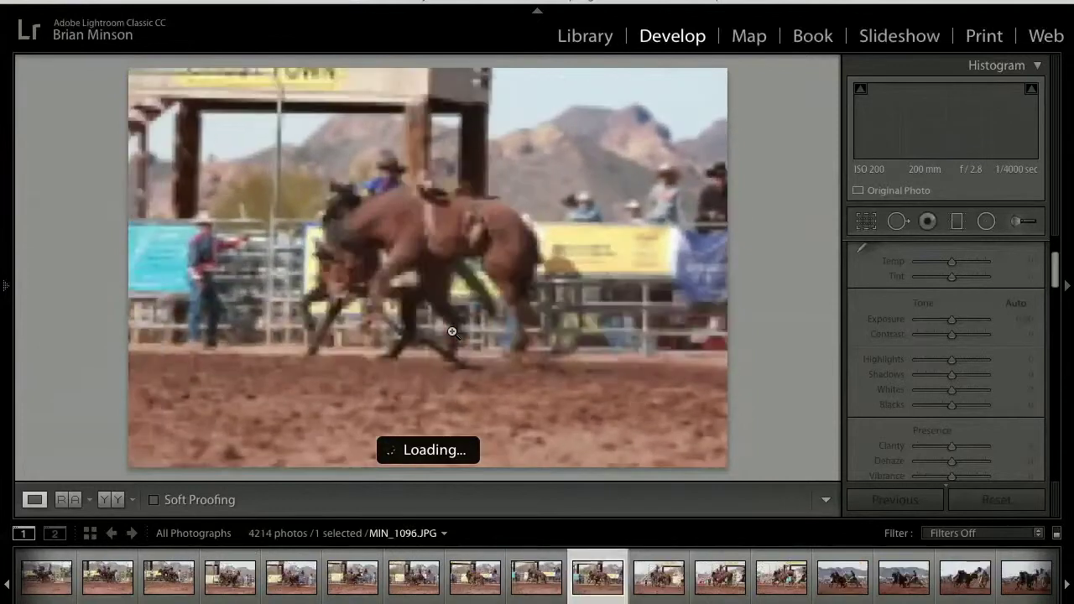
pyautogui.press('Right')
pyautogui.press('Right')
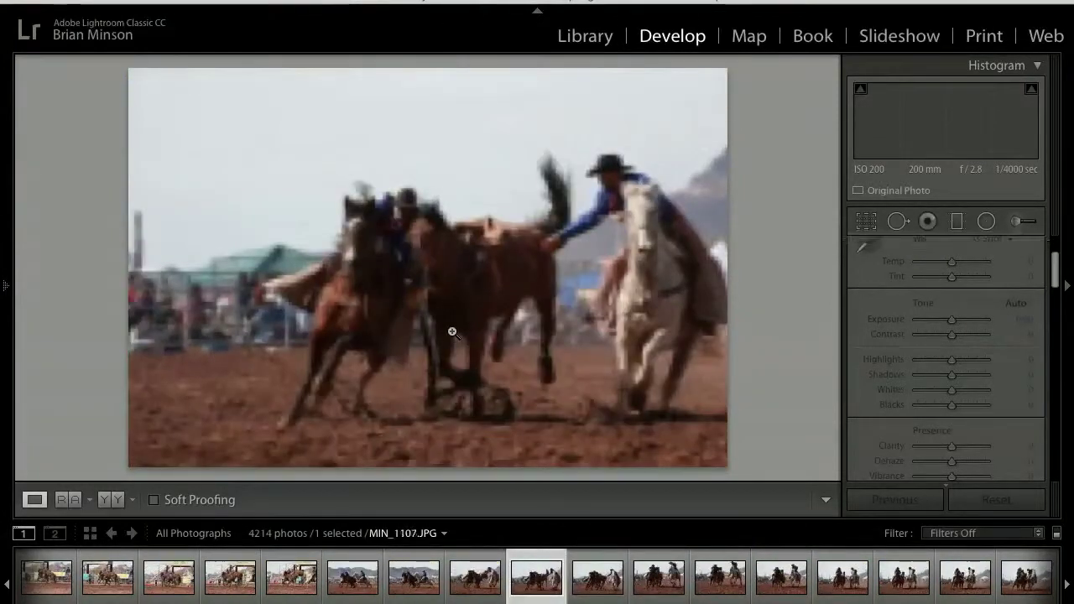
# Browse past the pickup riders' sequence to the photo of the man walking in the arena, MIN_1147.JPG
pyautogui.press('Right')
pyautogui.press('Right')
pyautogui.press('Right')
pyautogui.press('Right')
pyautogui.press('Right')
pyautogui.press('Right')
pyautogui.press('Right')
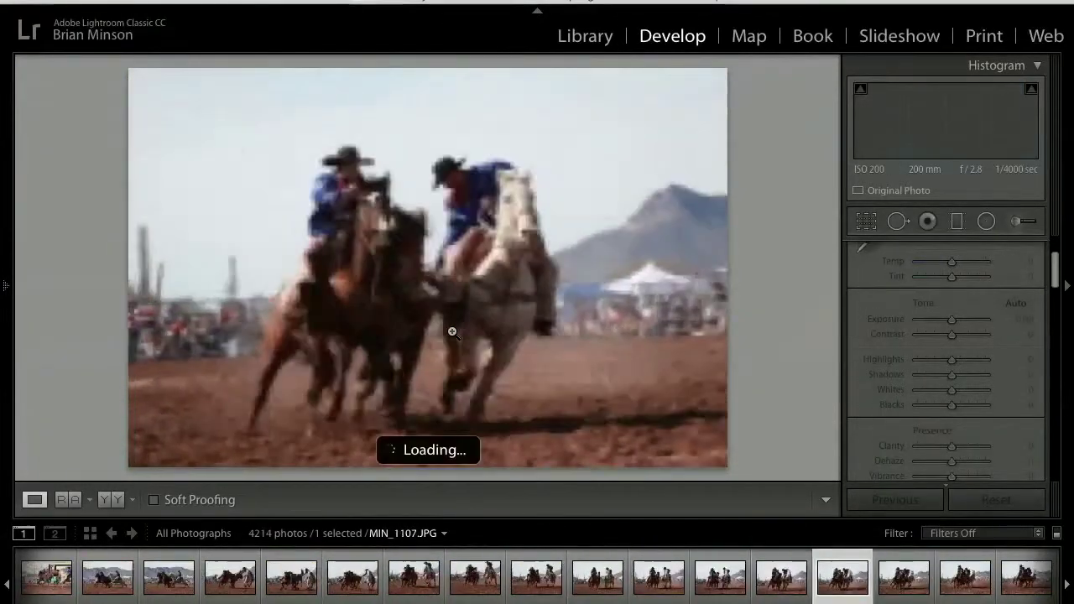
pyautogui.press('Right')
pyautogui.press('Right')
pyautogui.press('Right')
pyautogui.press('Right')
pyautogui.press('Right')
pyautogui.press('Right')
pyautogui.press('Right')
pyautogui.press('Right')
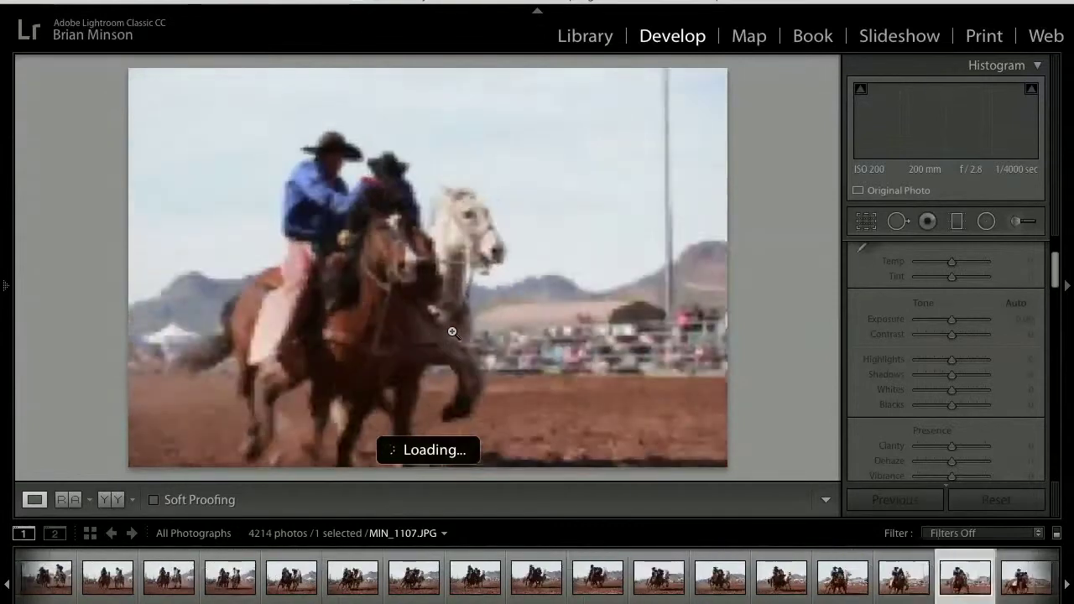
pyautogui.press('Right')
pyautogui.press('Right')
pyautogui.press('Right')
pyautogui.press('Right')
pyautogui.press('Right')
pyautogui.press('Right')
pyautogui.press('Right')
pyautogui.press('Right')
pyautogui.press('Right')
pyautogui.press('Right')
pyautogui.press('Right')
pyautogui.press('Right')
pyautogui.press('Right')
pyautogui.press('Right')
pyautogui.press('Right')
pyautogui.press('Right')
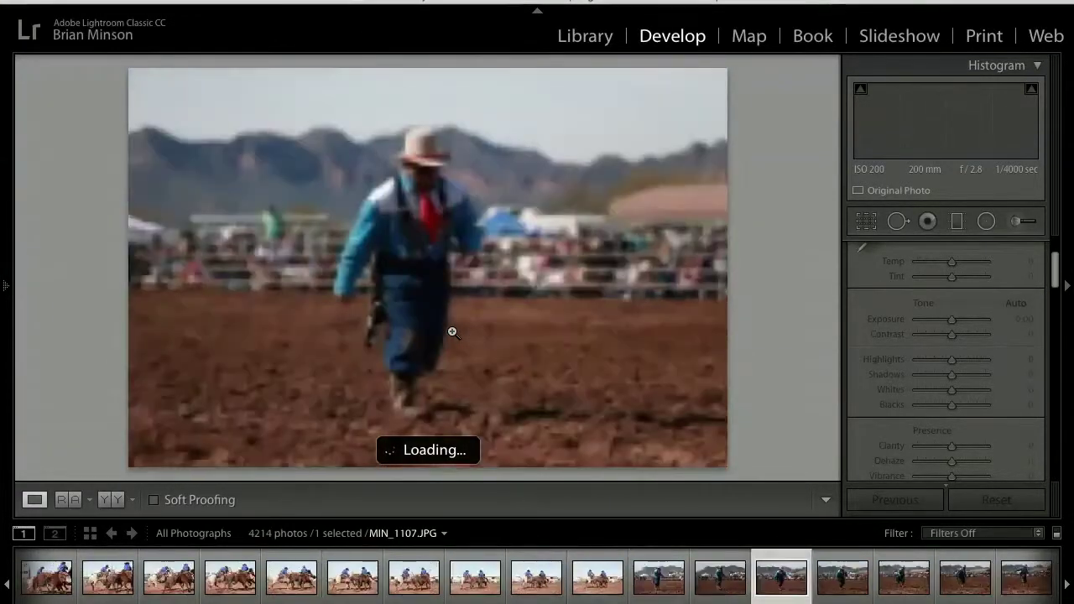
pyautogui.press('Right')
pyautogui.press('Right')
pyautogui.press('Right')
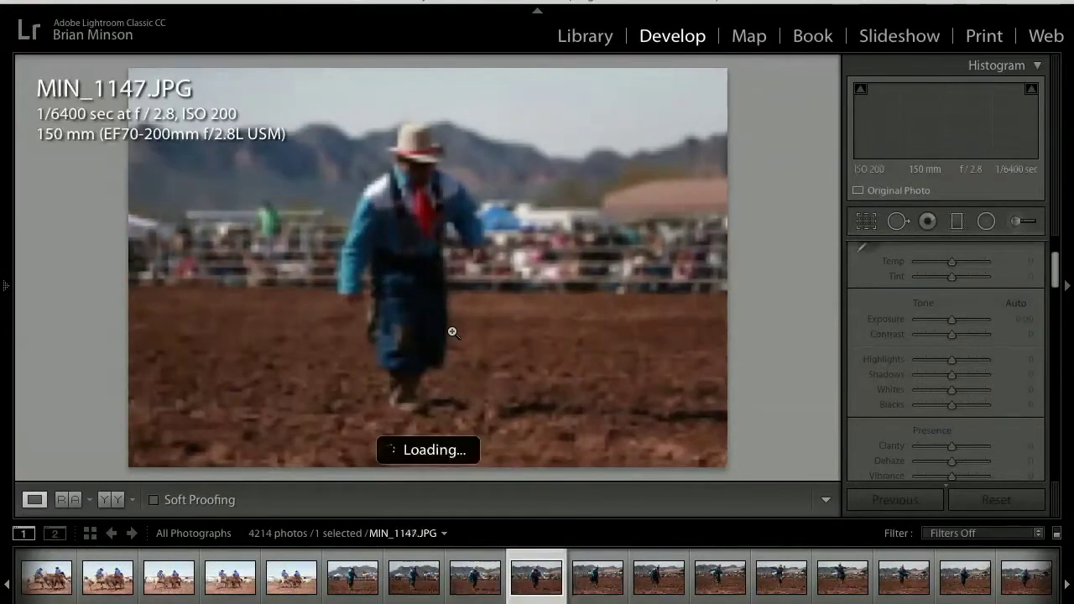
# Check the walking man's face up close in MIN_1148.JPG and apply automatic tone correction to the photo
pyautogui.press('Right')
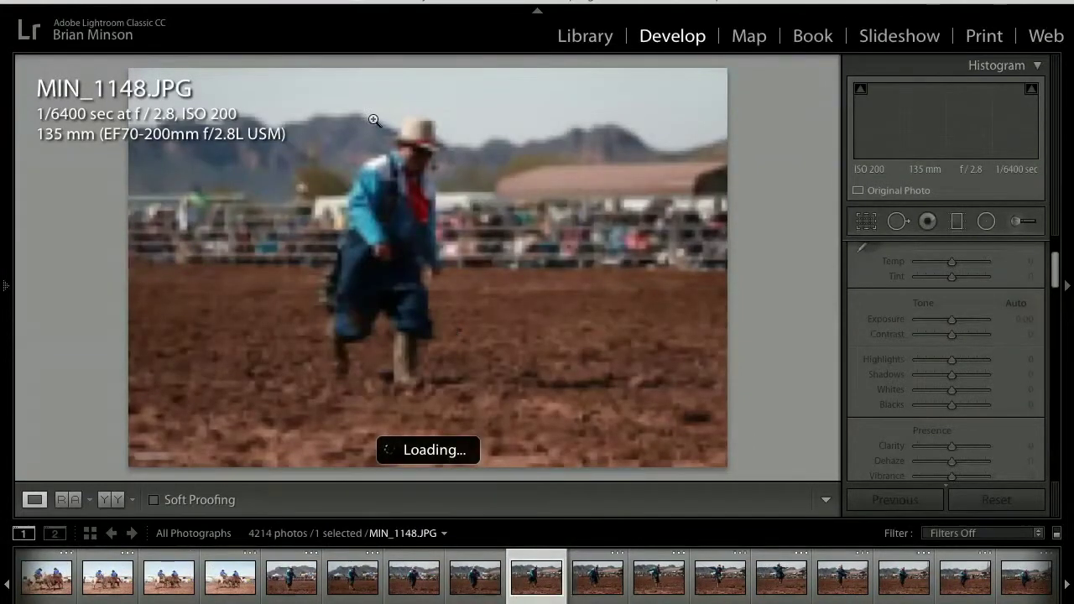
pyautogui.click(430, 150)
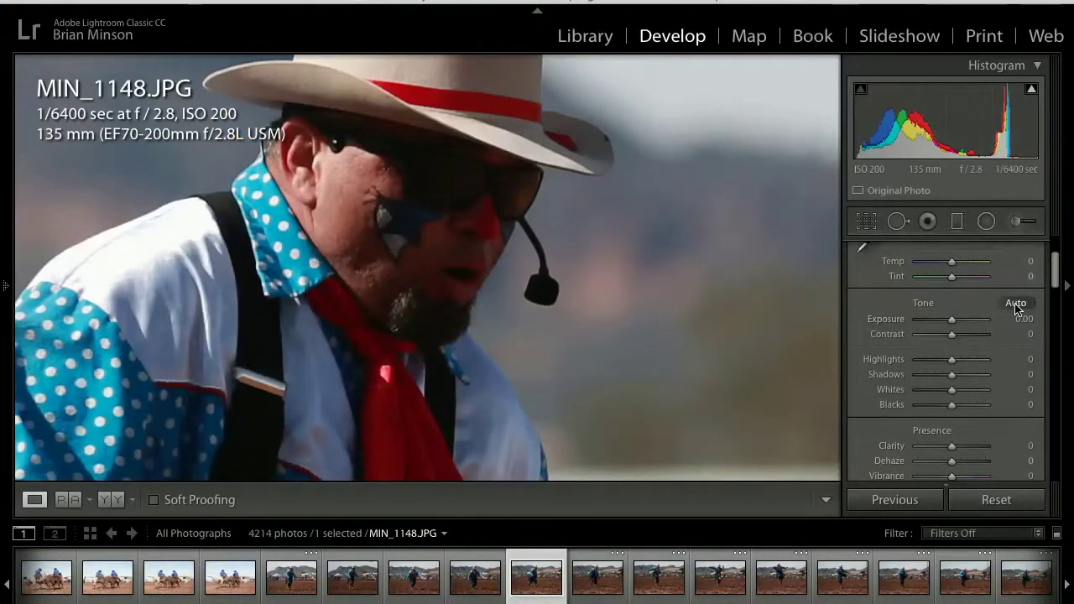
pyautogui.click(1016, 304)
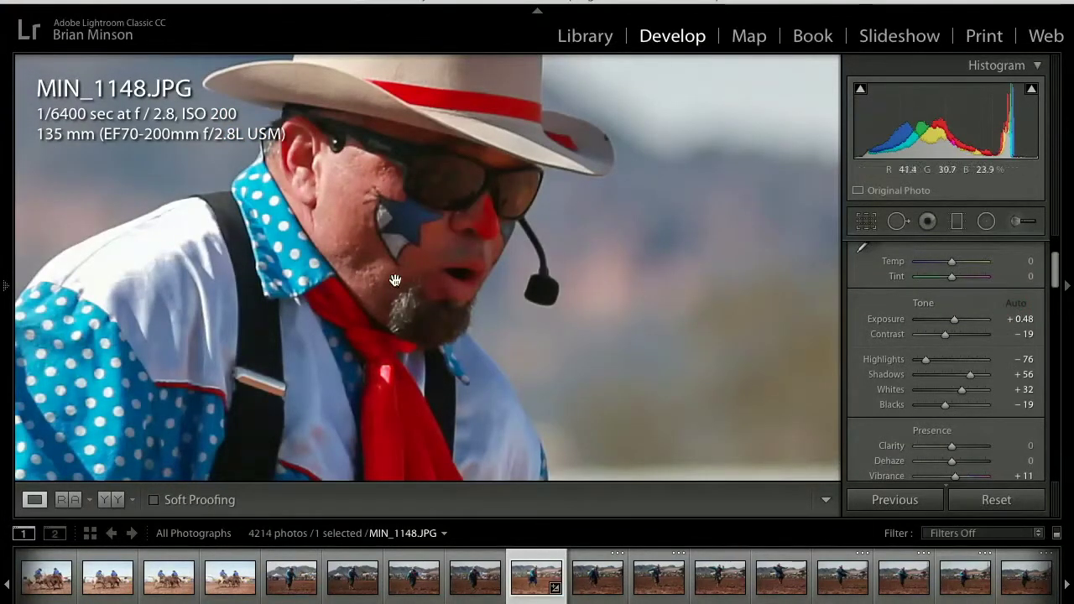
pyautogui.click(421, 241)
# Browse the remaining photos of the man in the blue shirt and on to the vertical chute shot MIN_1193.JPG
pyautogui.press('Right')
pyautogui.press('Right')
pyautogui.press('Right')
pyautogui.press('Right')
pyautogui.press('Right')
pyautogui.press('Right')
pyautogui.press('Right')
pyautogui.press('Right')
pyautogui.press('Right')
pyautogui.press('Right')
pyautogui.press('Right')
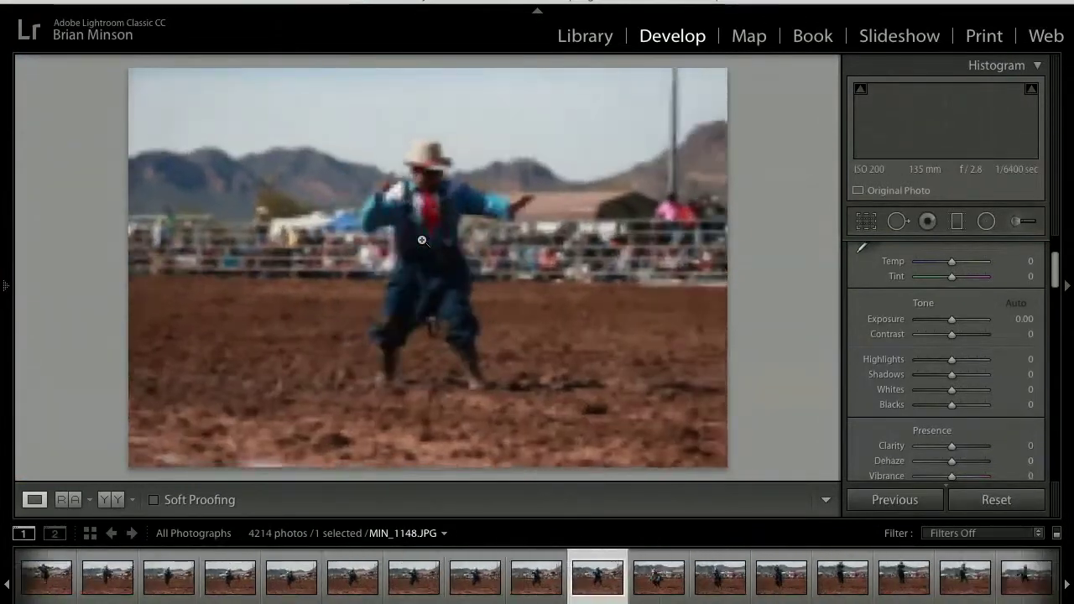
pyautogui.press('Right')
pyautogui.press('Right')
pyautogui.press('Right')
pyautogui.press('Right')
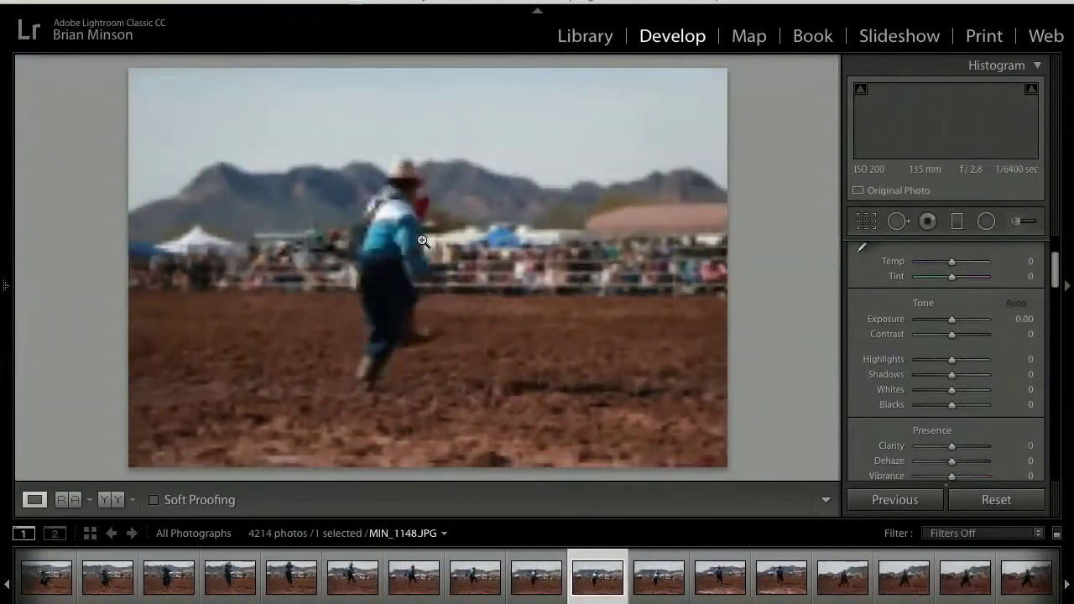
pyautogui.press('Right')
pyautogui.press('Right')
pyautogui.press('Right')
pyautogui.press('Right')
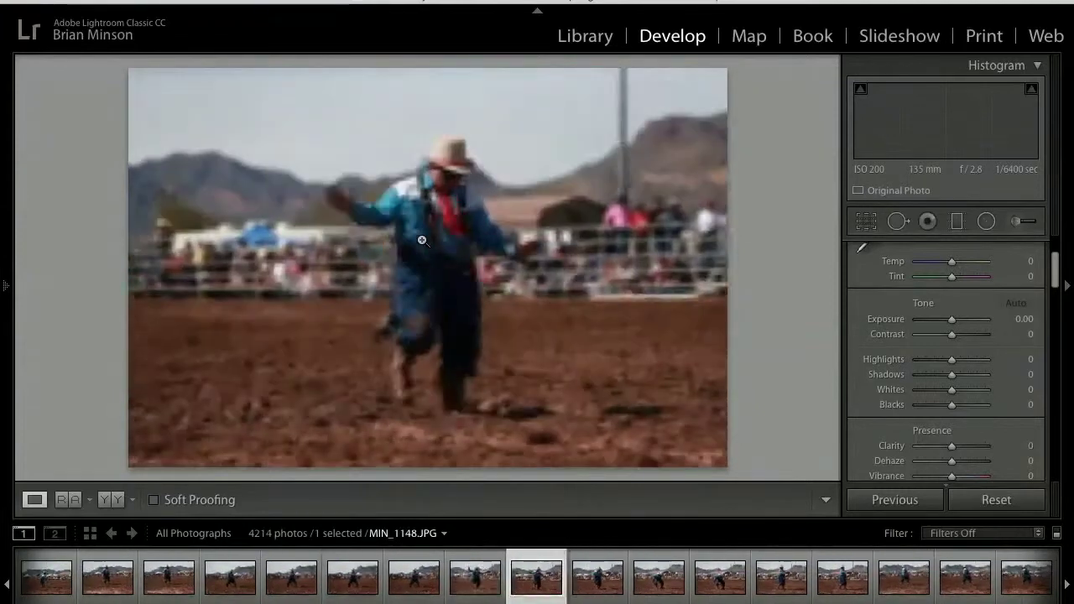
pyautogui.press('Right')
pyautogui.press('Right')
pyautogui.press('Right')
pyautogui.press('Right')
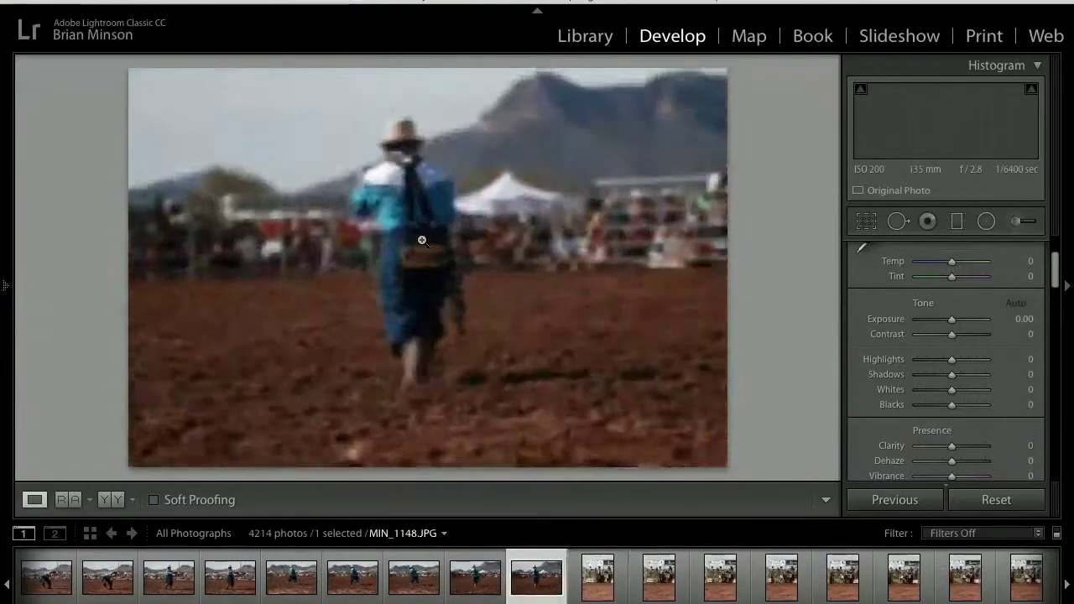
pyautogui.press('Right')
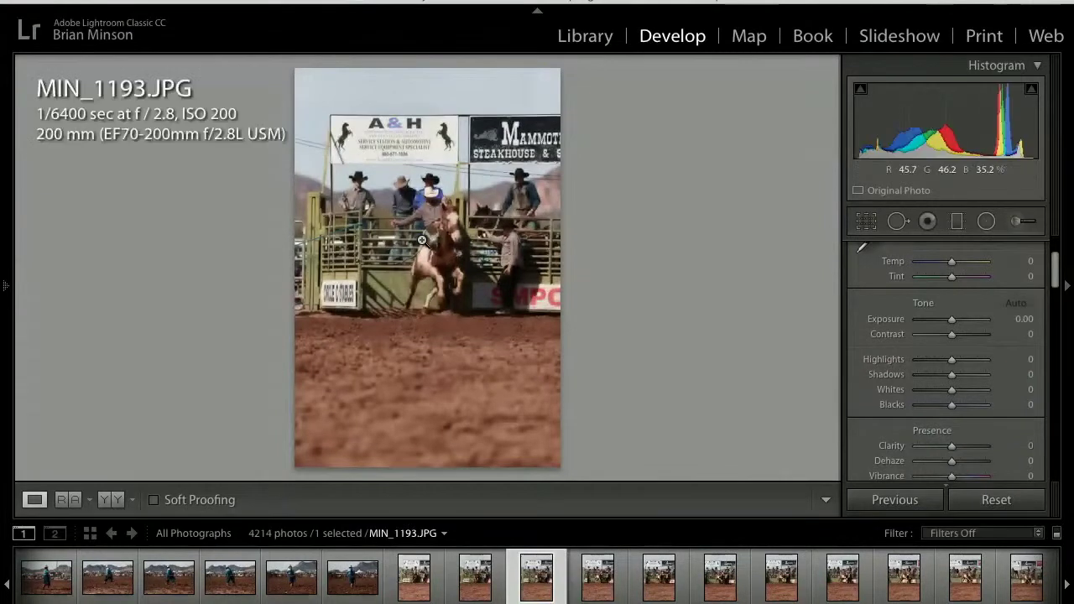
# Review the vertical photos of the paint horse leaving the chute, from MIN_1193.JPG to MIN_1207.JPG
pyautogui.press('Right')
pyautogui.press('Right')
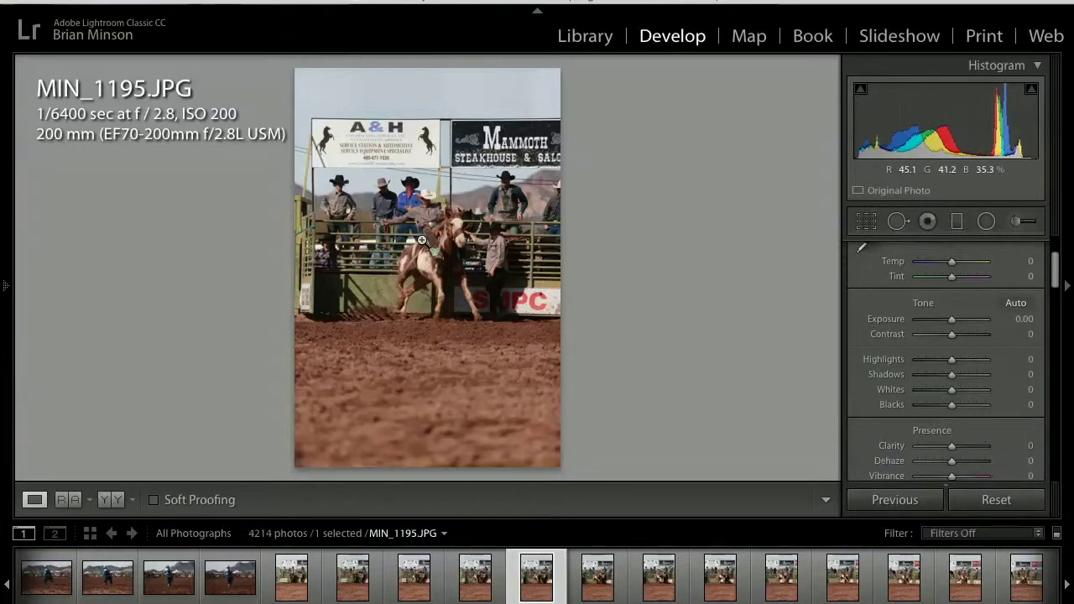
pyautogui.press('Right')
pyautogui.press('Right')
pyautogui.press('Right')
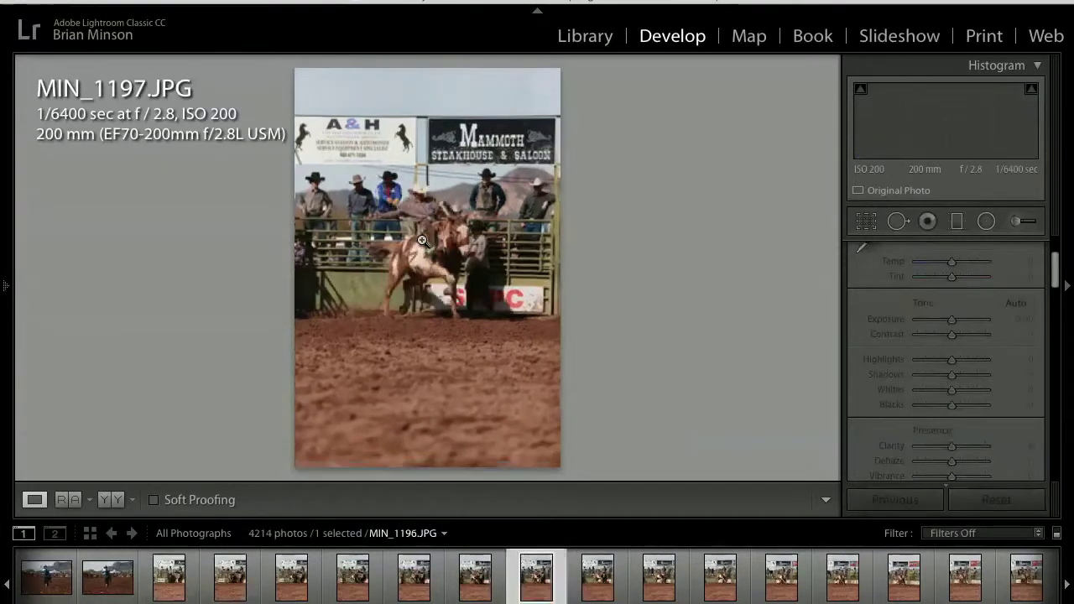
pyautogui.press('Right')
pyautogui.press('Right')
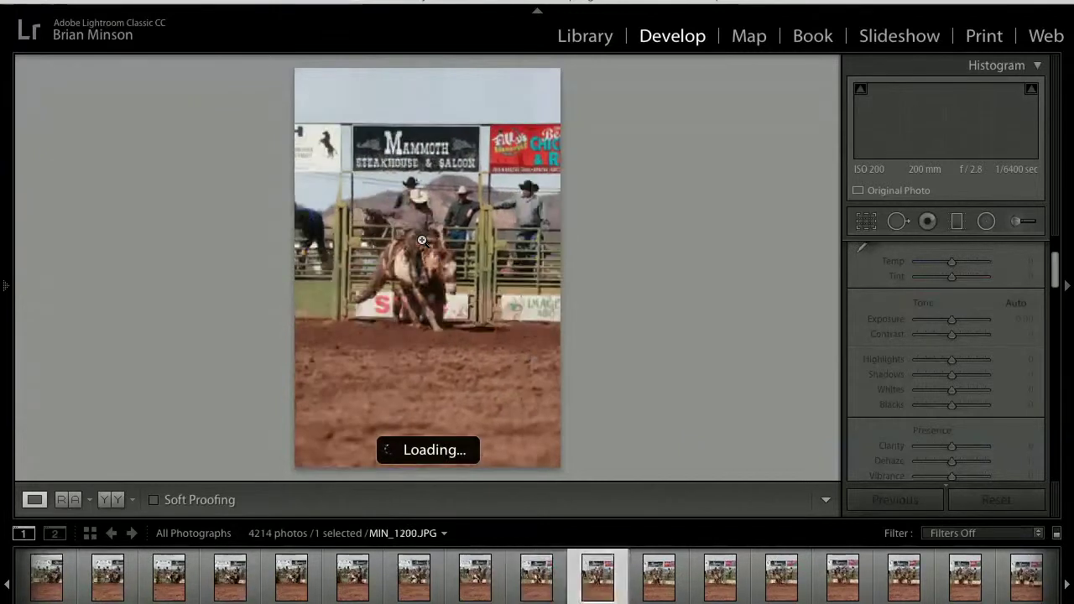
pyautogui.press('Right')
pyautogui.press('Right')
pyautogui.press('Right')
pyautogui.press('Right')
pyautogui.press('Right')
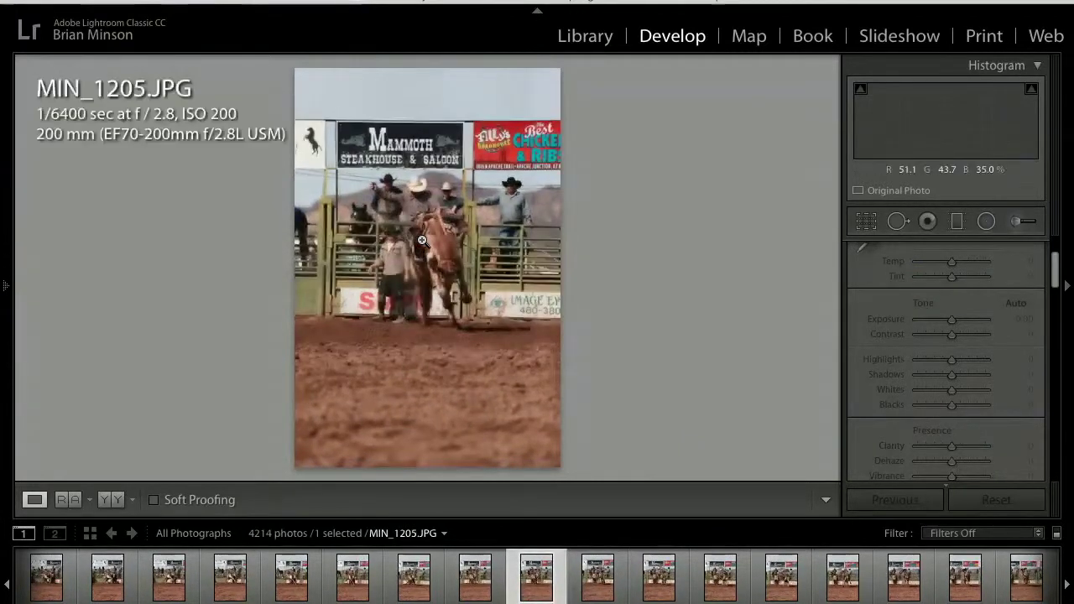
pyautogui.press('Right')
pyautogui.press('Right')
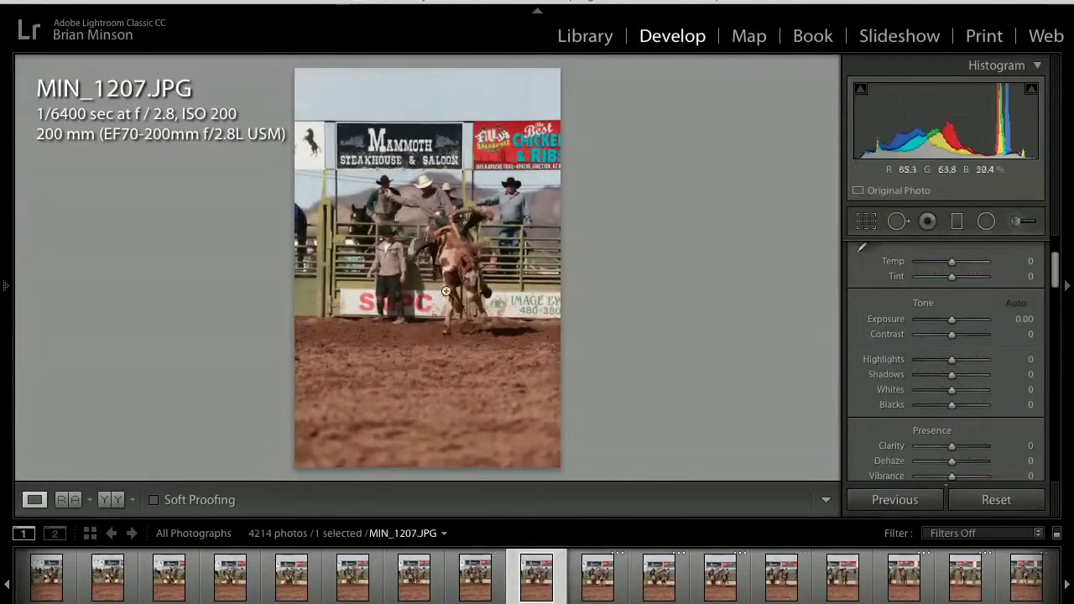
# Inspect the sharpness of the horse's head, the saddle and the rider's face up close in MIN_1207.JPG
pyautogui.click(422, 241)
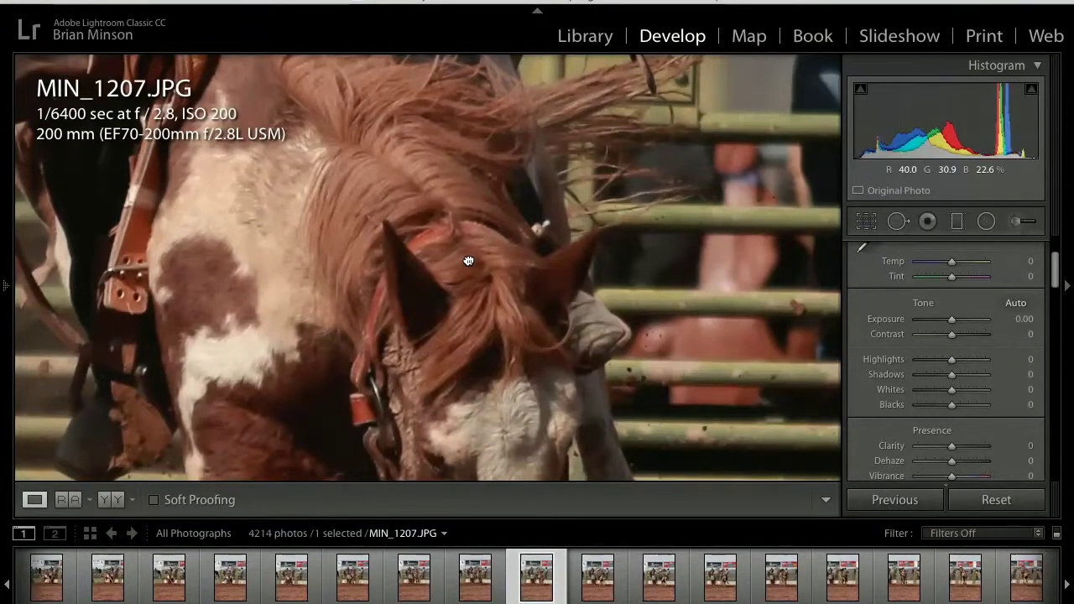
pyautogui.scroll(10, 468, 261)
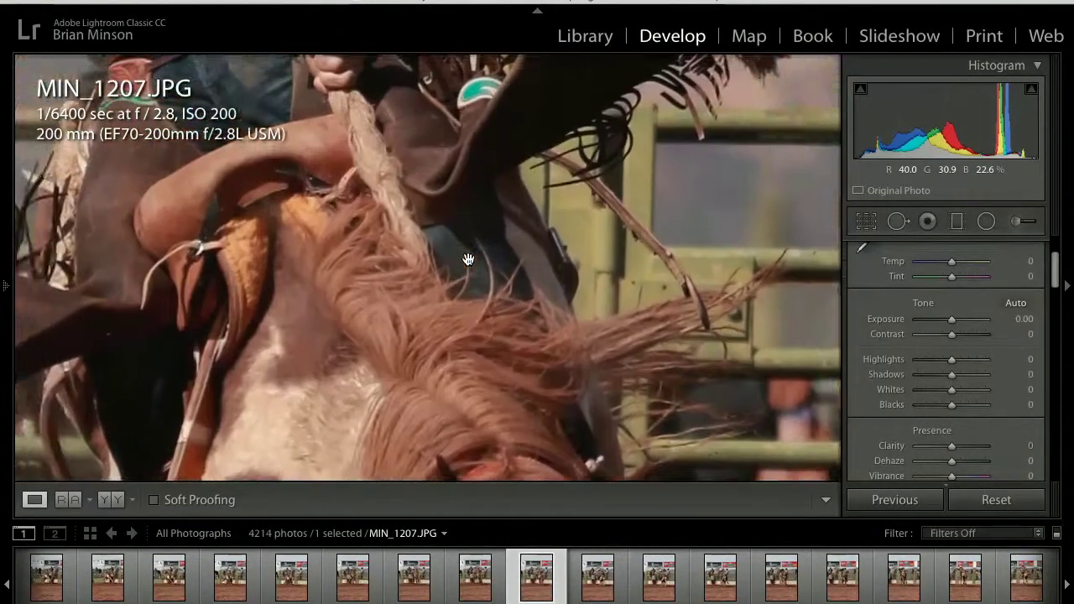
pyautogui.scroll(7, 468, 261)
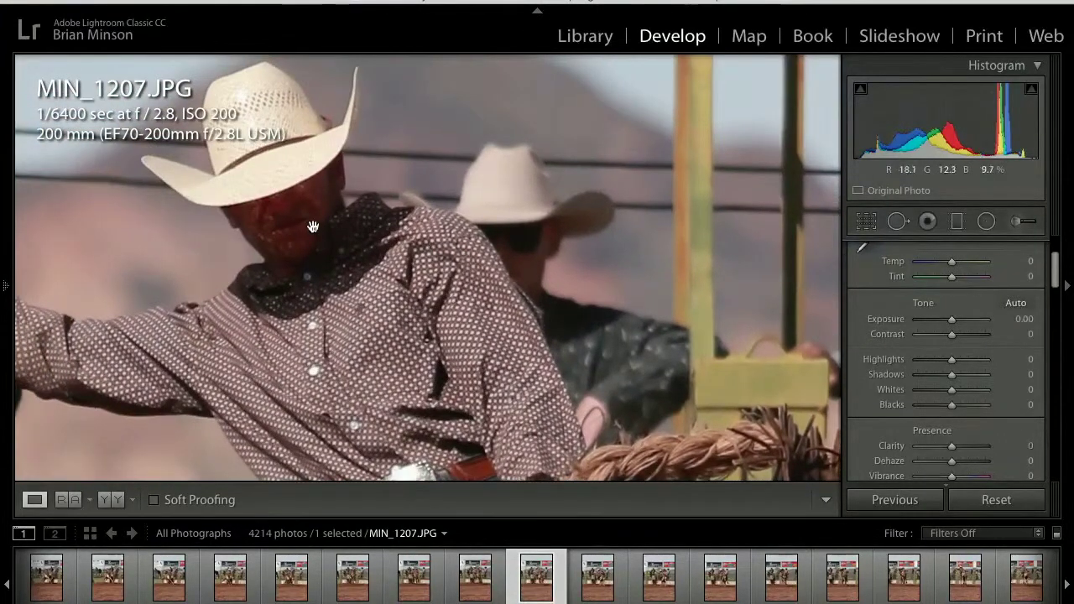
pyautogui.click(312, 227)
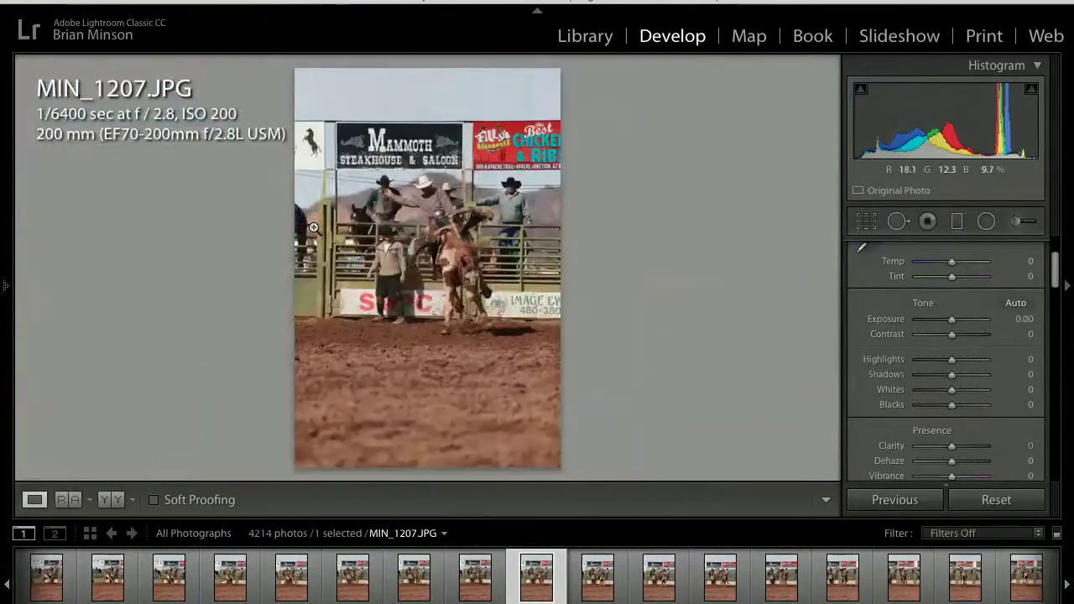
# Review the bucking photos following MIN_1207.JPG and return to MIN_1215.JPG for a second look
pyautogui.press('Right')
pyautogui.press('Right')
pyautogui.press('Left')
pyautogui.press('Right')
pyautogui.press('Right')
pyautogui.press('Right')
pyautogui.press('Right')
pyautogui.press('Right')
pyautogui.press('Right')
pyautogui.press('Right')
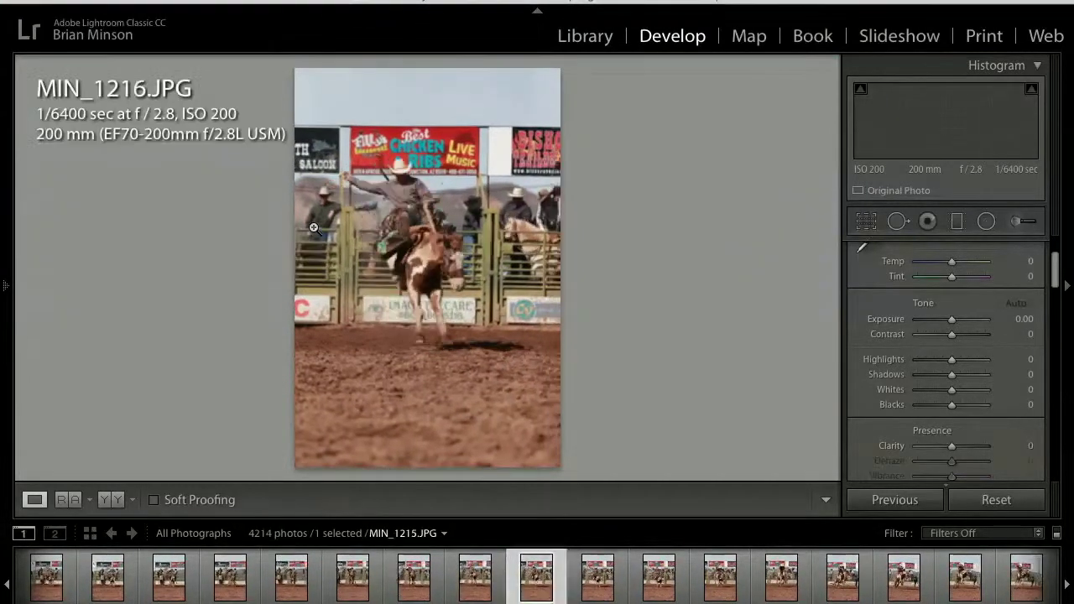
pyautogui.press('Left')
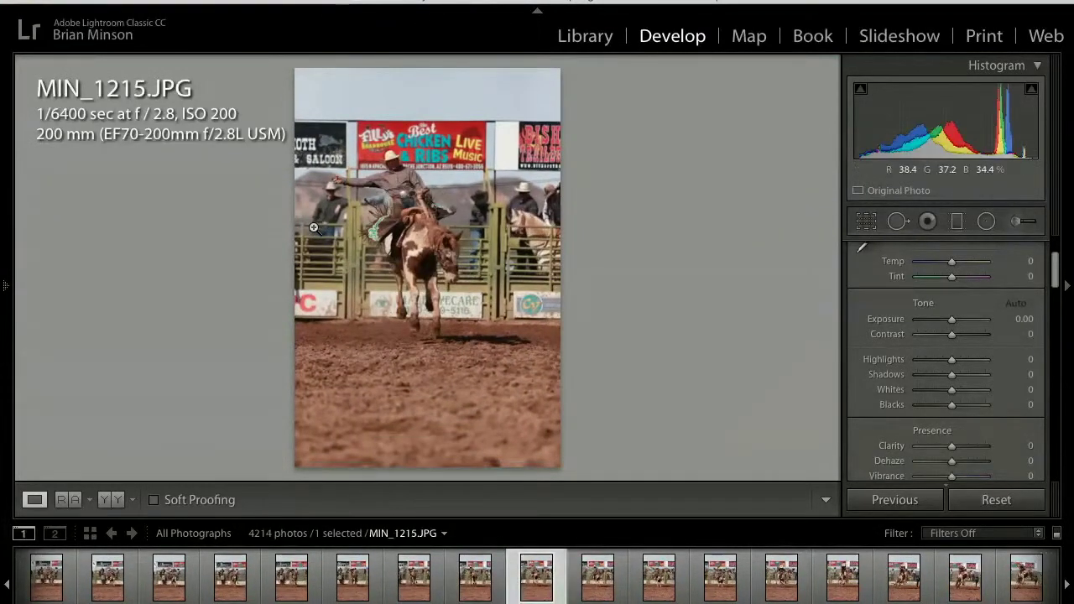
# Compare the bucking photos from MIN_1215.JPG to MIN_1223.JPG and go back to MIN_1222.JPG
pyautogui.press('Right')
pyautogui.press('Right')
pyautogui.press('Right')
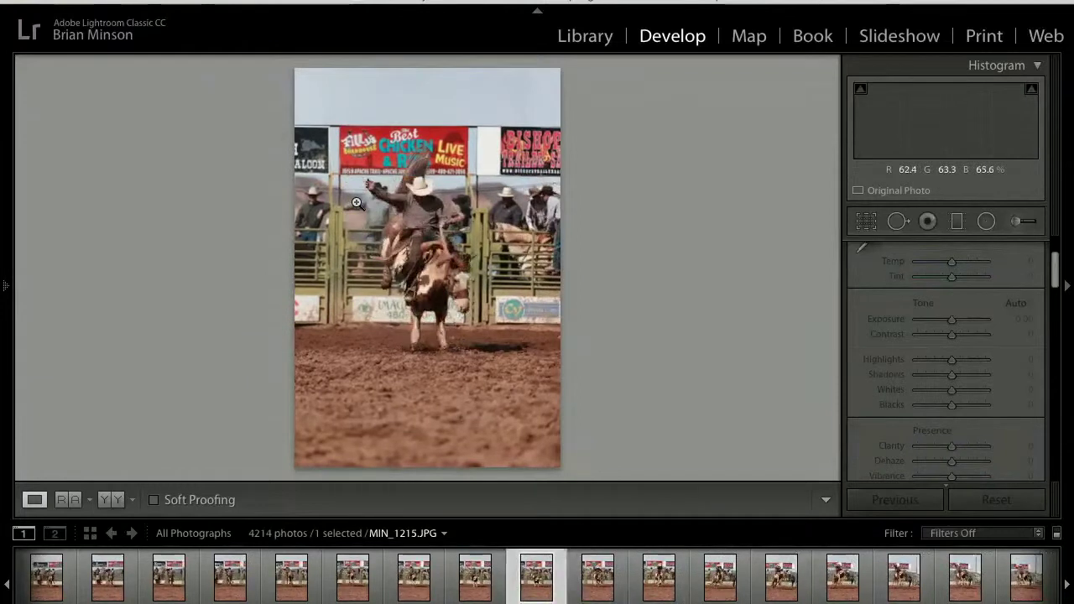
pyautogui.press('Right')
pyautogui.press('Right')
pyautogui.press('Right')
pyautogui.press('Right')
pyautogui.press('Right')
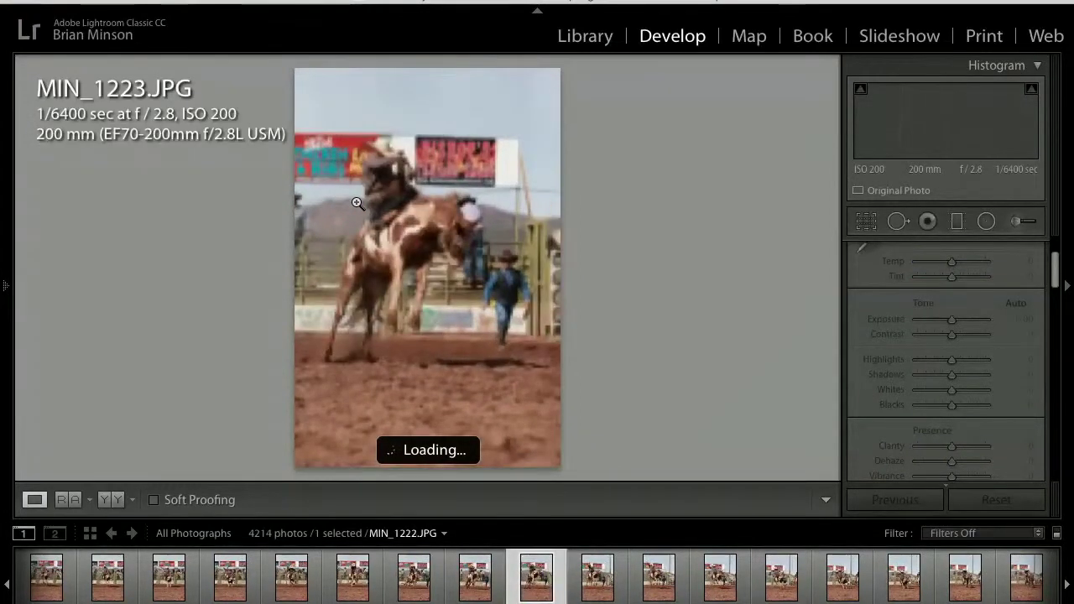
pyautogui.press('Left')
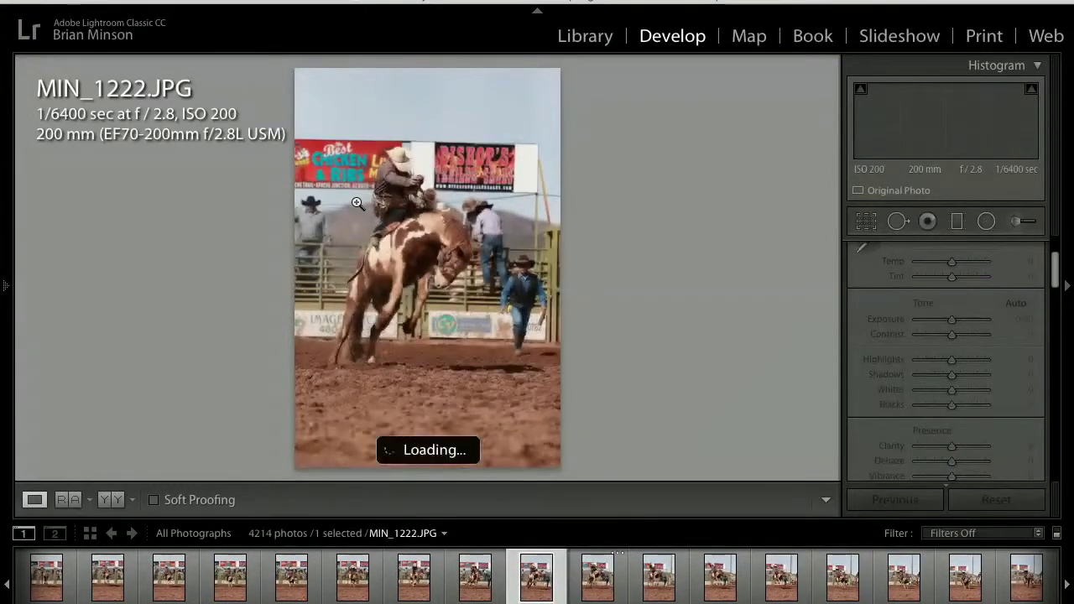
# Inspect the sharpness of the rider's hand, braided rein and chaps up close in MIN_1222.JPG
pyautogui.click(410, 186)
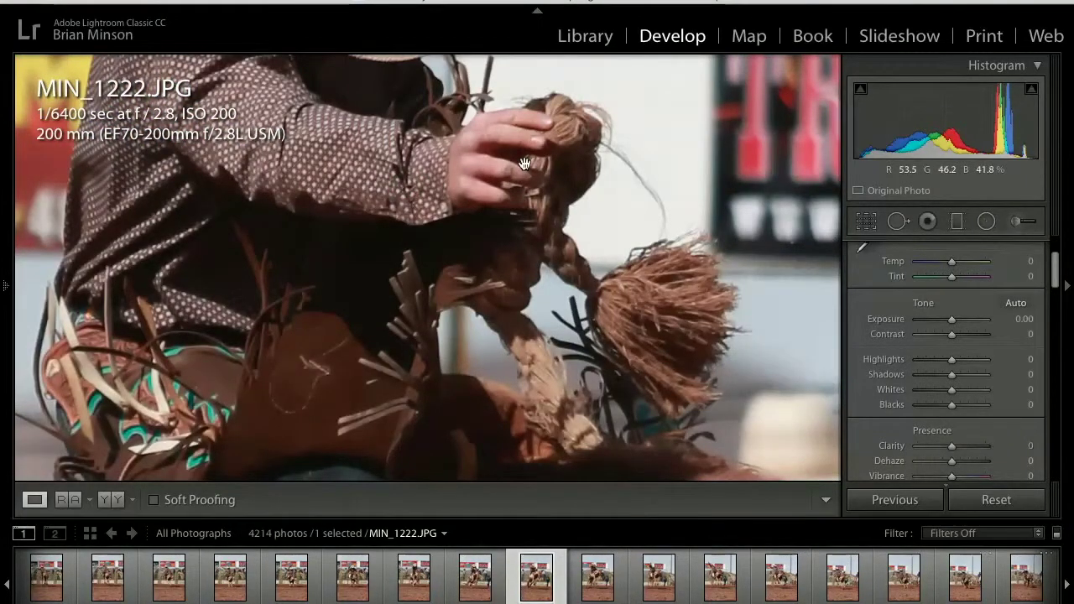
pyautogui.scroll(5, 525, 164)
pyautogui.scroll(-8, 524, 164)
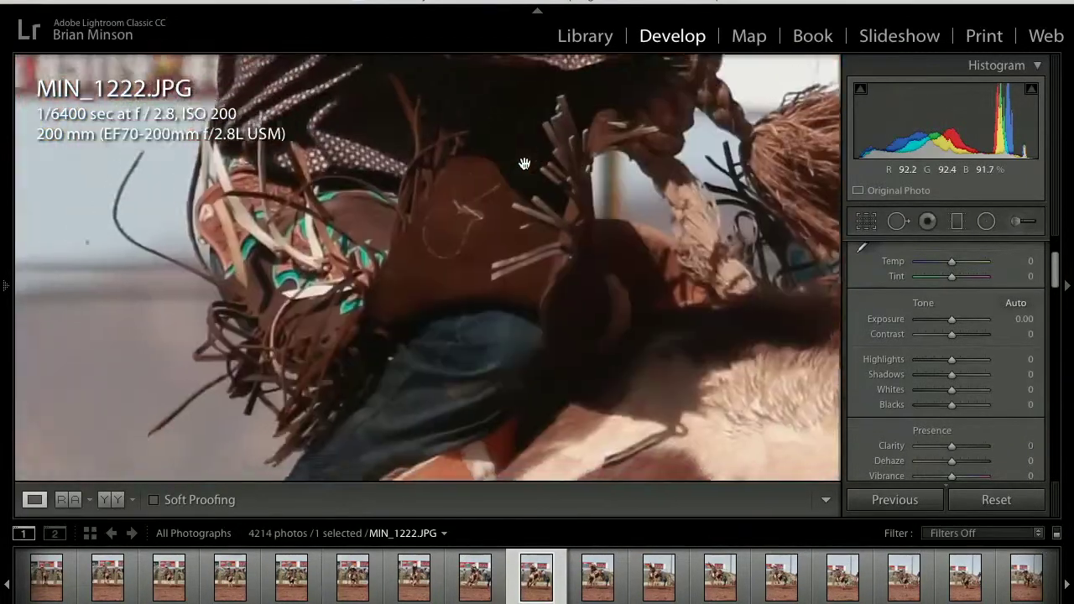
pyautogui.hscroll(2, 524, 164)
pyautogui.click(524, 164)
# Compare the bucking photos from MIN_1223.JPG to MIN_1227.JPG and return to MIN_1225.JPG
pyautogui.press('Right')
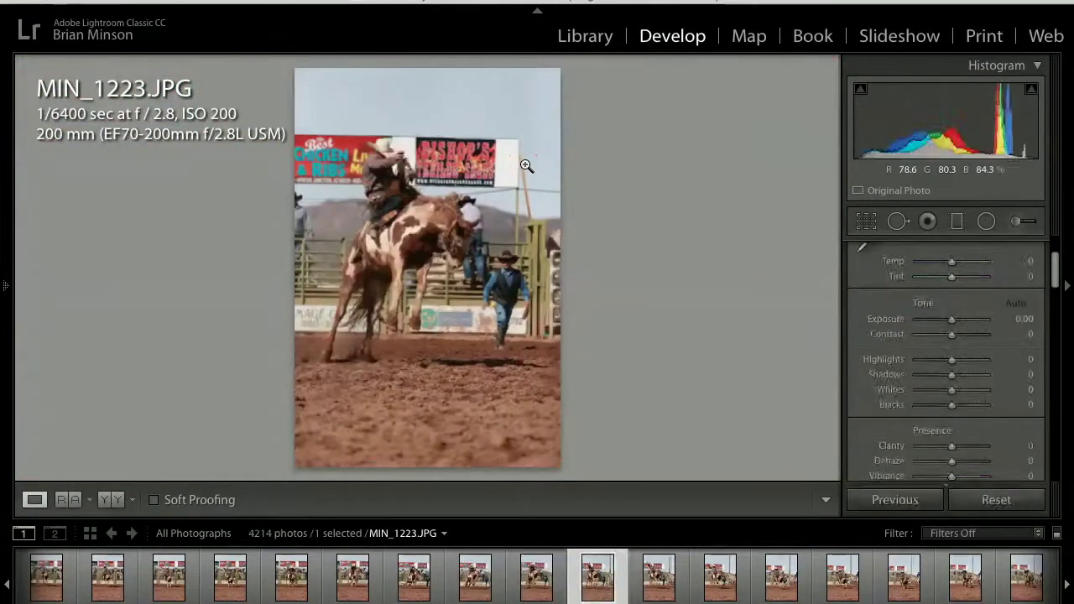
pyautogui.press('Right')
pyautogui.press('Right')
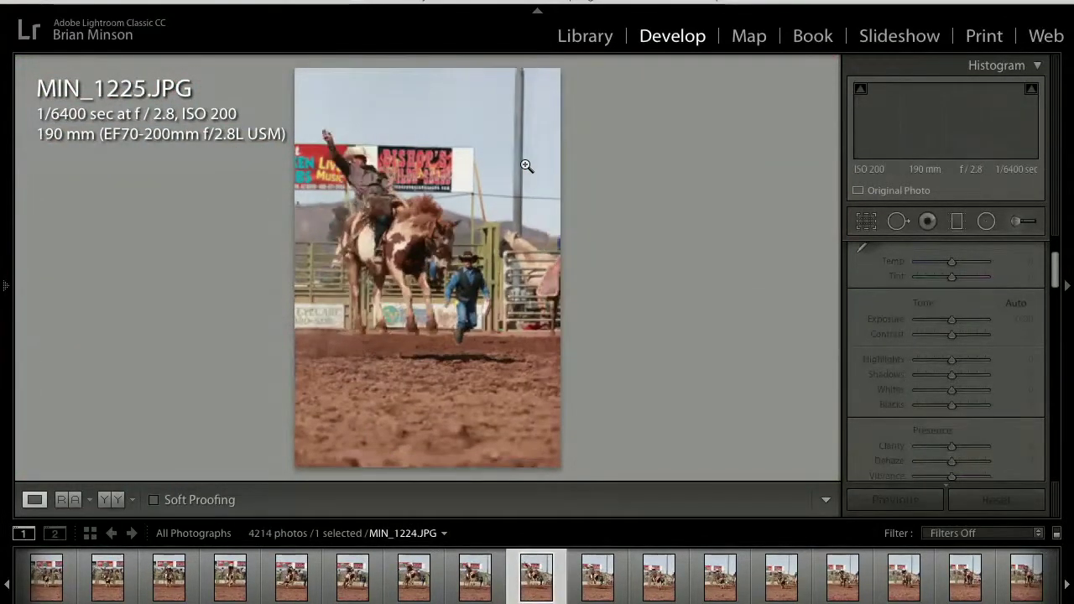
pyautogui.press('Right')
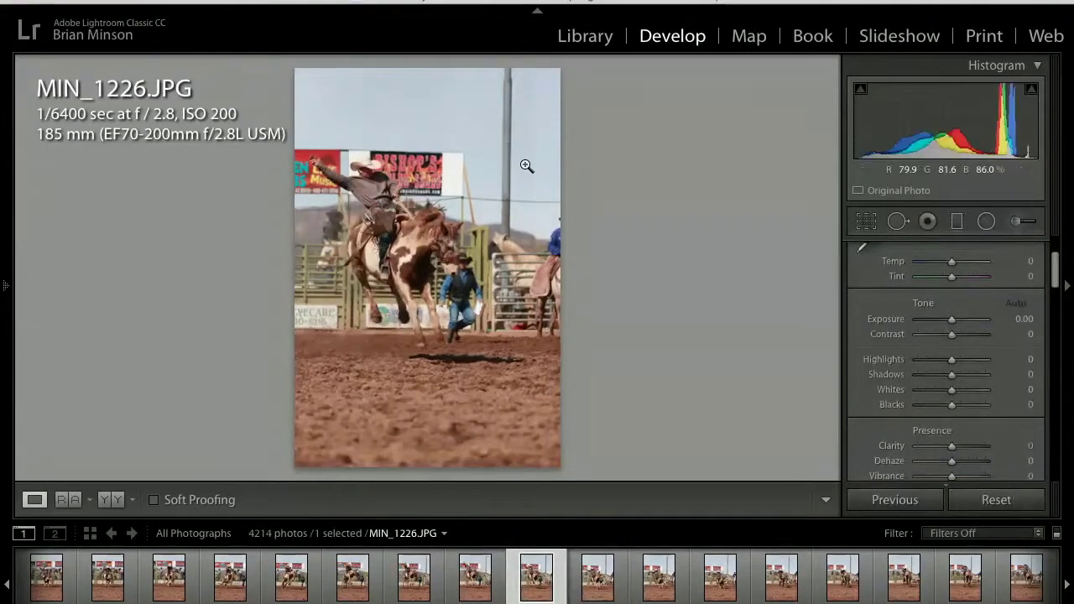
pyautogui.press('Right')
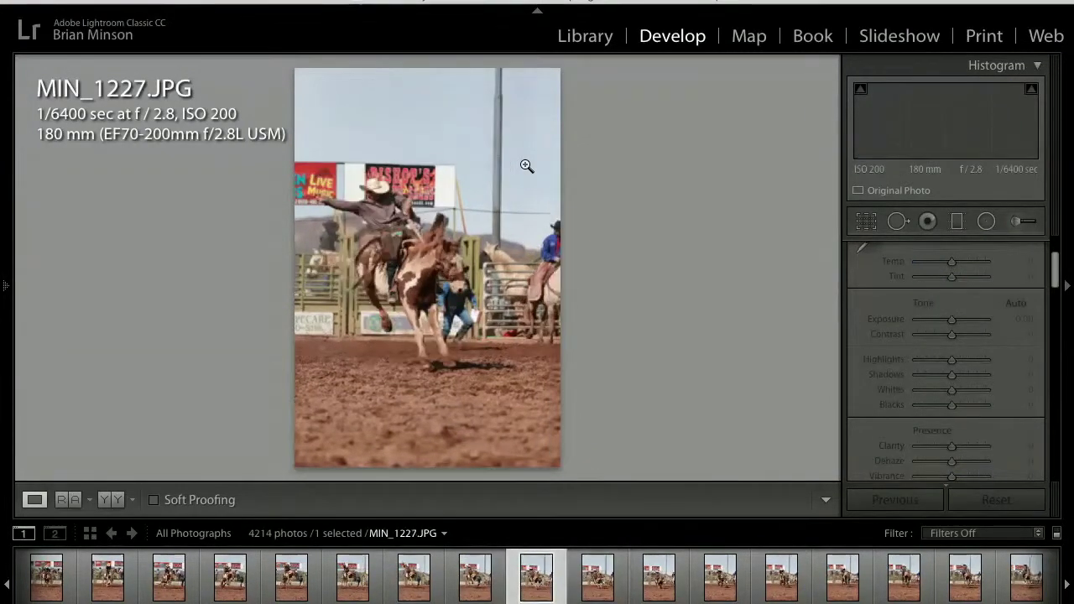
pyautogui.press('Left')
pyautogui.press('Left')
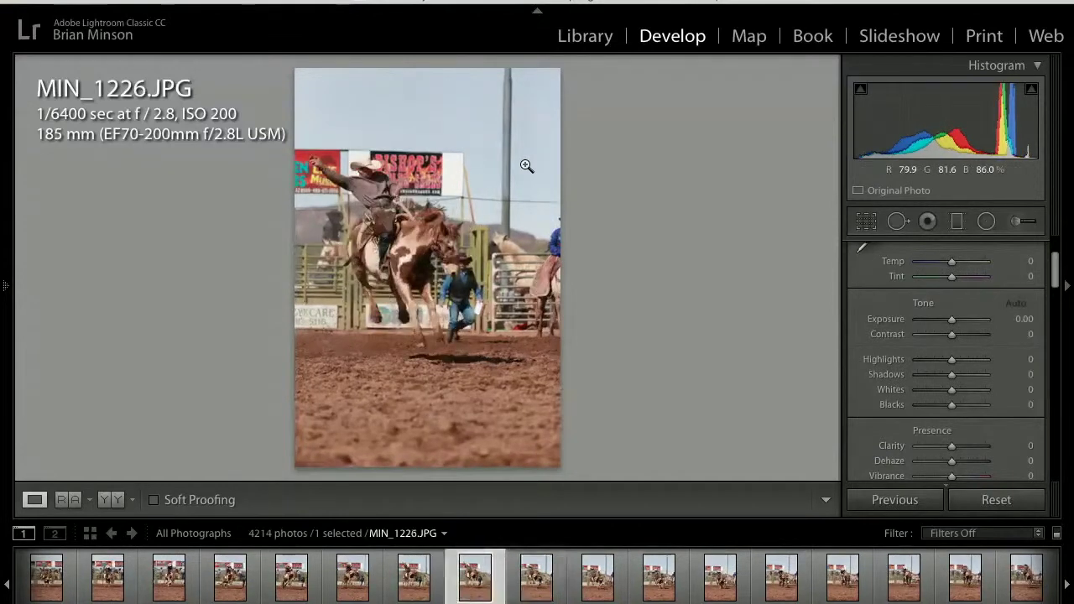
# Inspect the rider's face and the horse's hooves up close in MIN_1225.JPG, and apply automatic tone correction
pyautogui.click(339, 155)
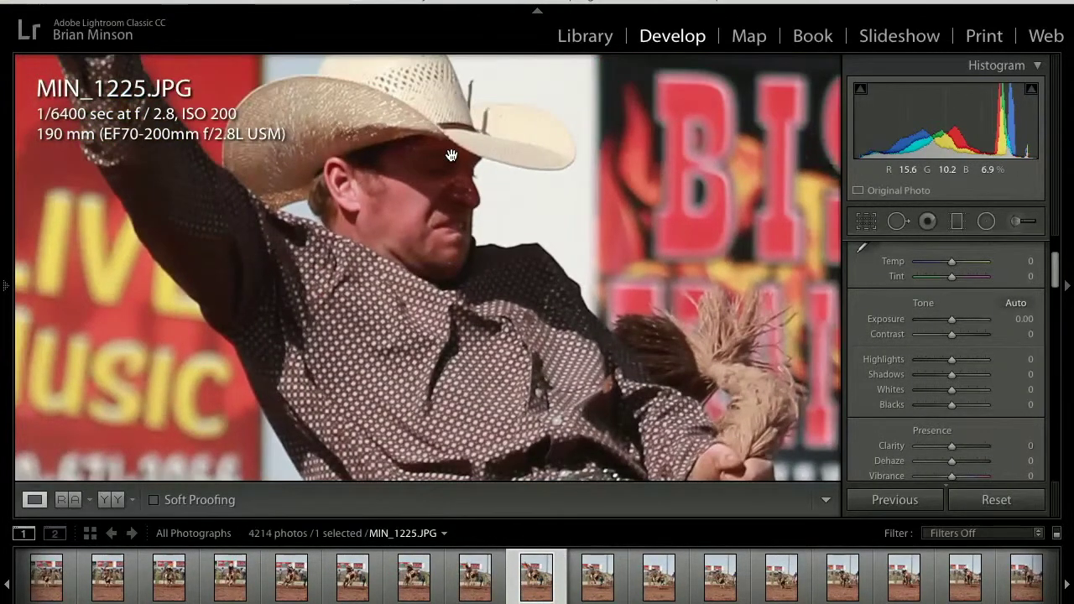
pyautogui.click(502, 250)
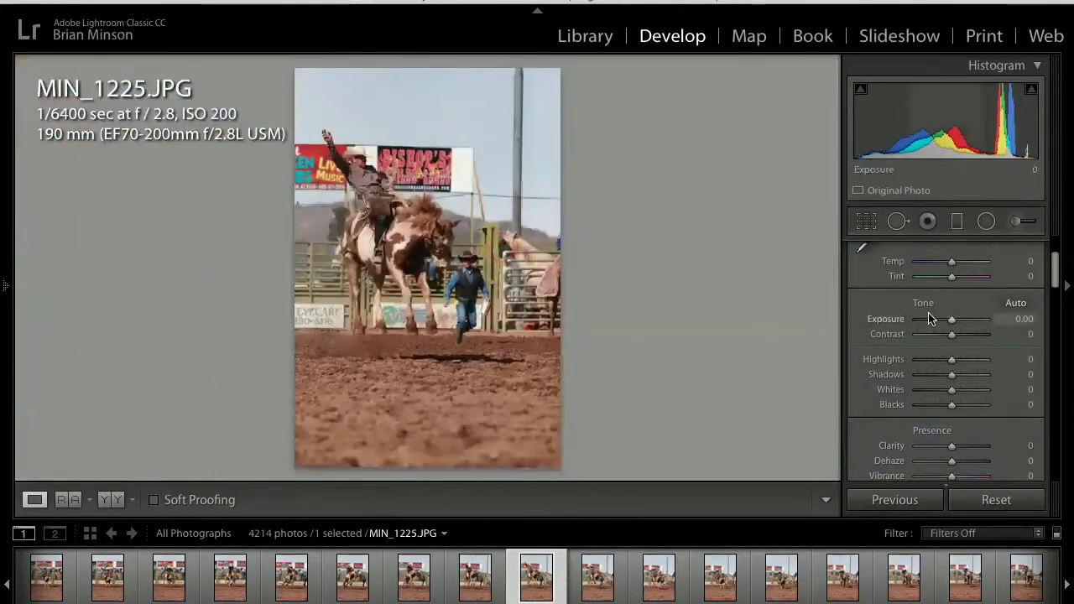
pyautogui.click(398, 347)
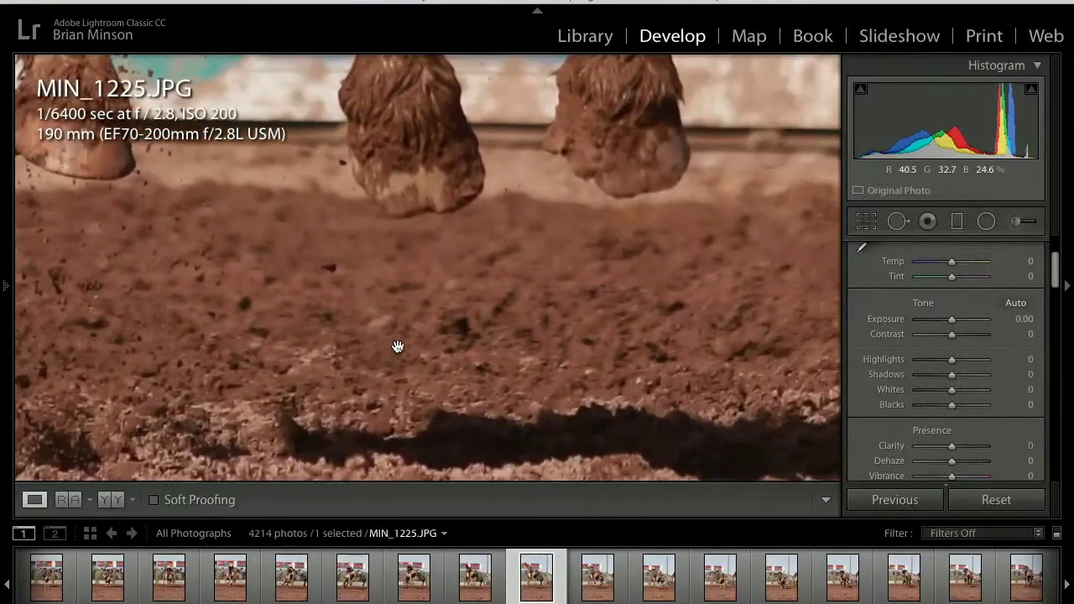
pyautogui.click(399, 348)
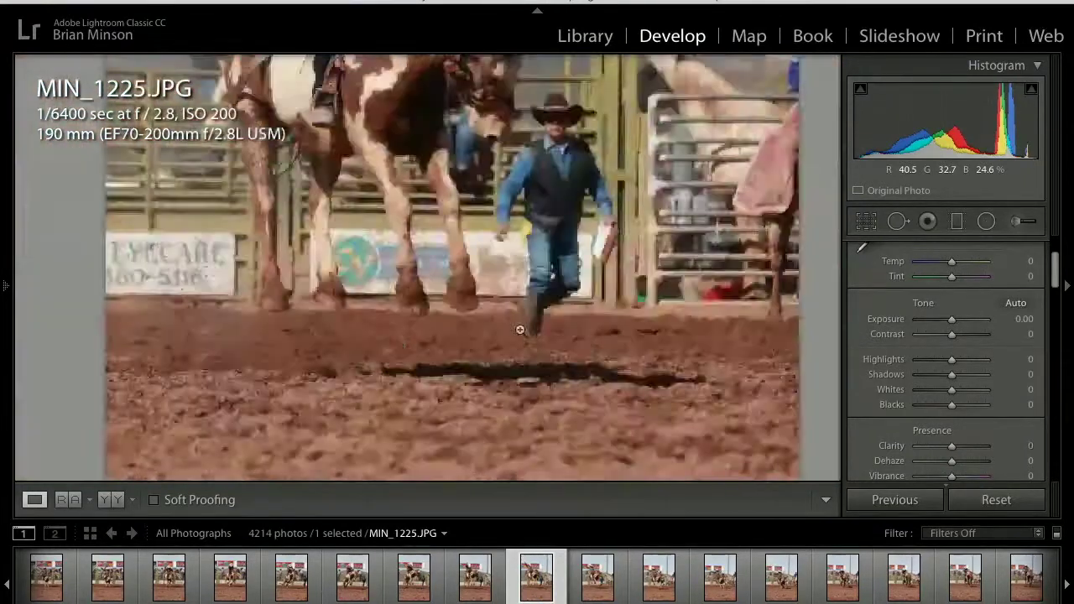
pyautogui.click(1017, 304)
# Crop MIN_1225.JPG to a 1 x 1 square framing the bucking horse, its rider and the running man
pyautogui.scroll(3, 959, 304)
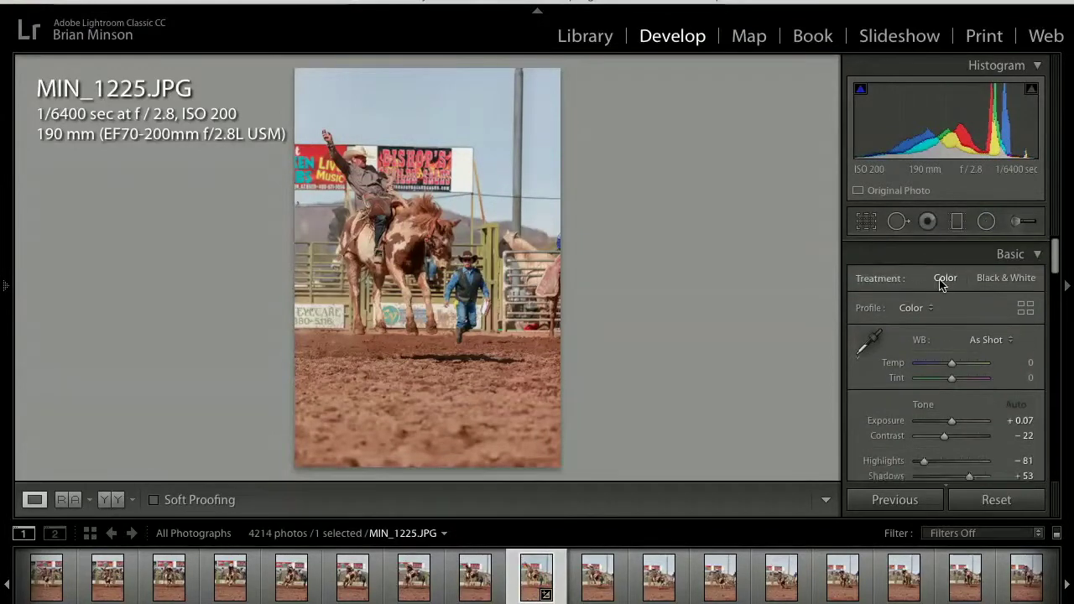
pyautogui.click(866, 220)
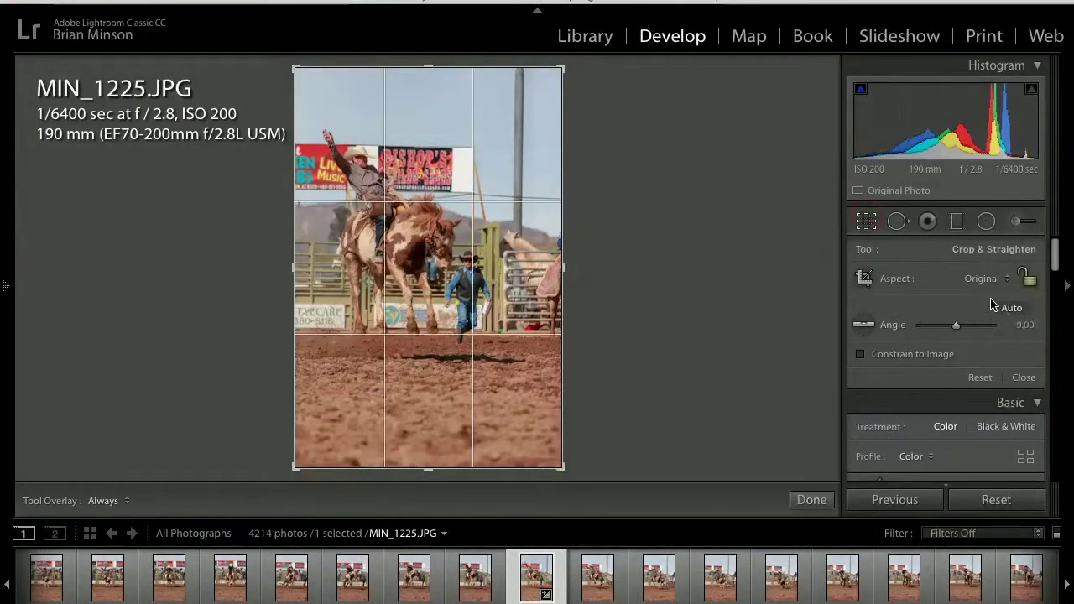
pyautogui.click(980, 280)
pyautogui.click(978, 307)
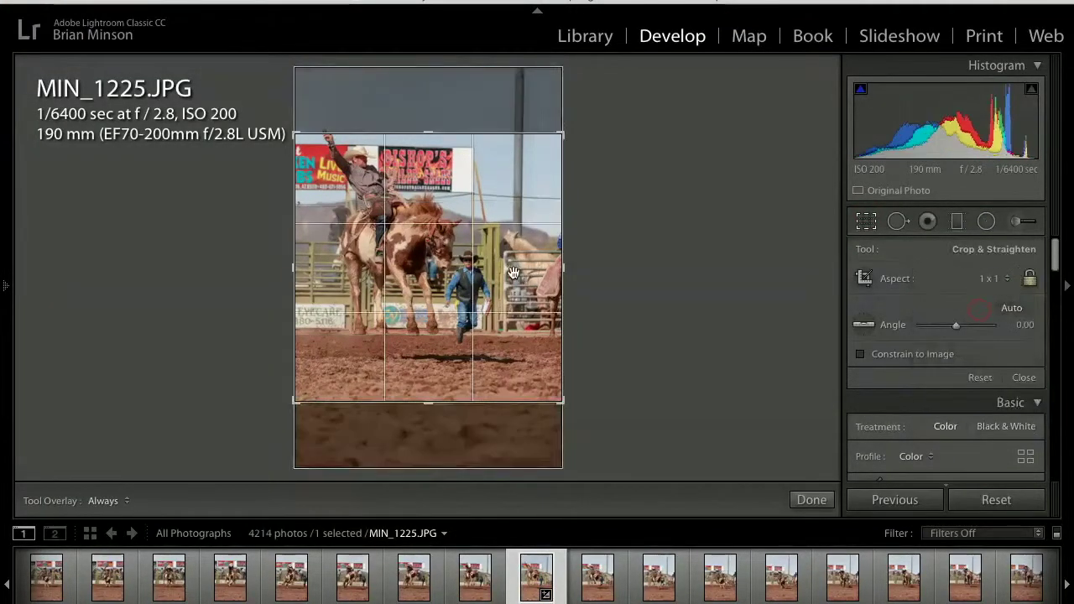
pyautogui.moveTo(466, 288); pyautogui.dragTo(469, 322)
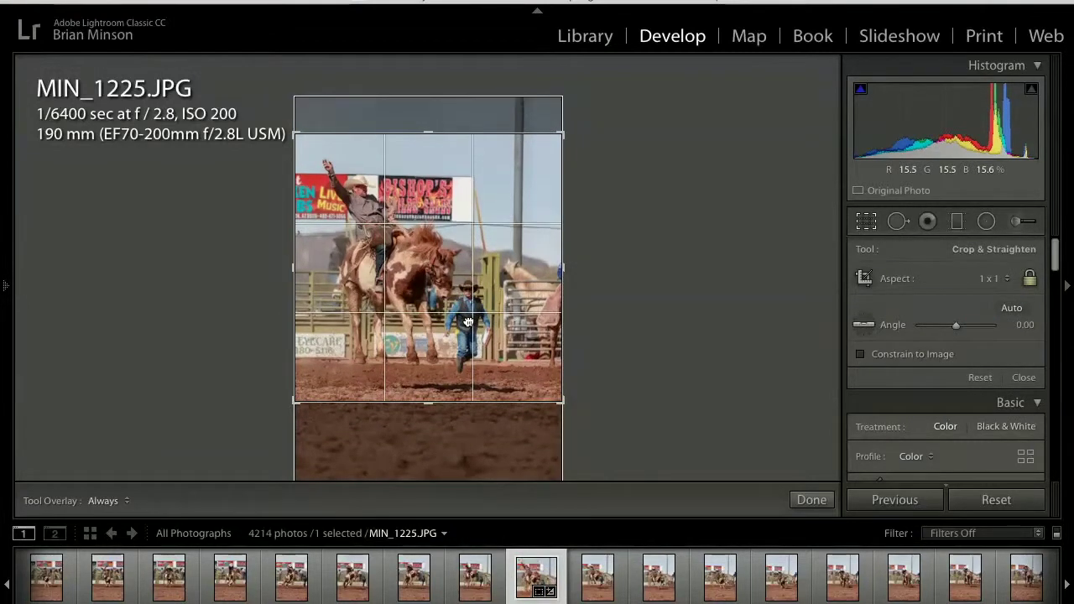
pyautogui.moveTo(560, 135); pyautogui.dragTo(555, 147)
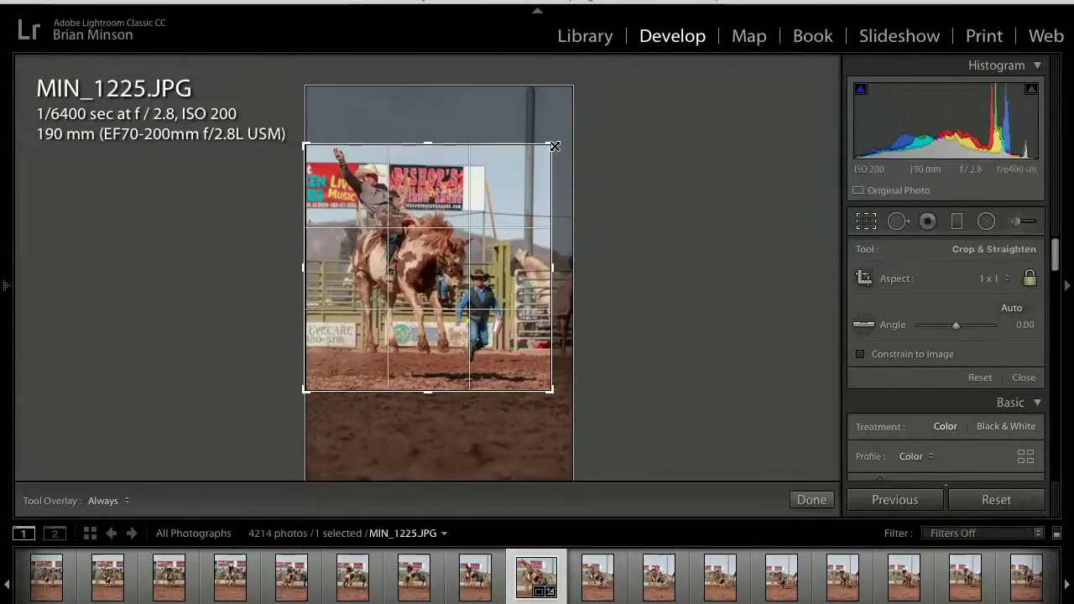
pyautogui.press('Return')
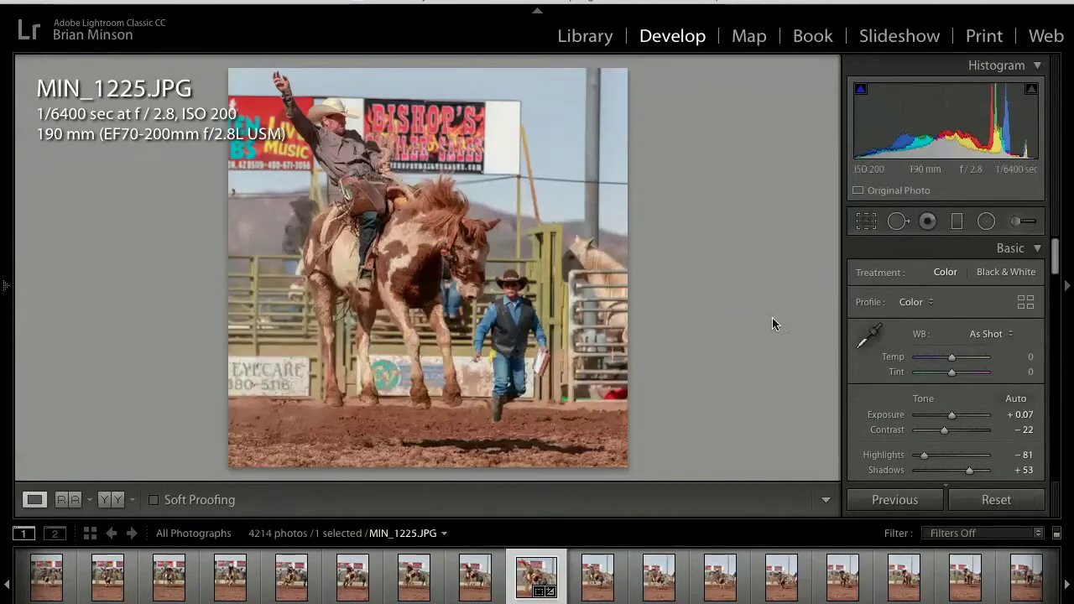
# Adjust the tone of MIN_1225.JPG to Exposure +0.45, Contrast +23, Clarity +20 and Shadows +89
pyautogui.moveTo(951, 419); pyautogui.dragTo(960, 437)
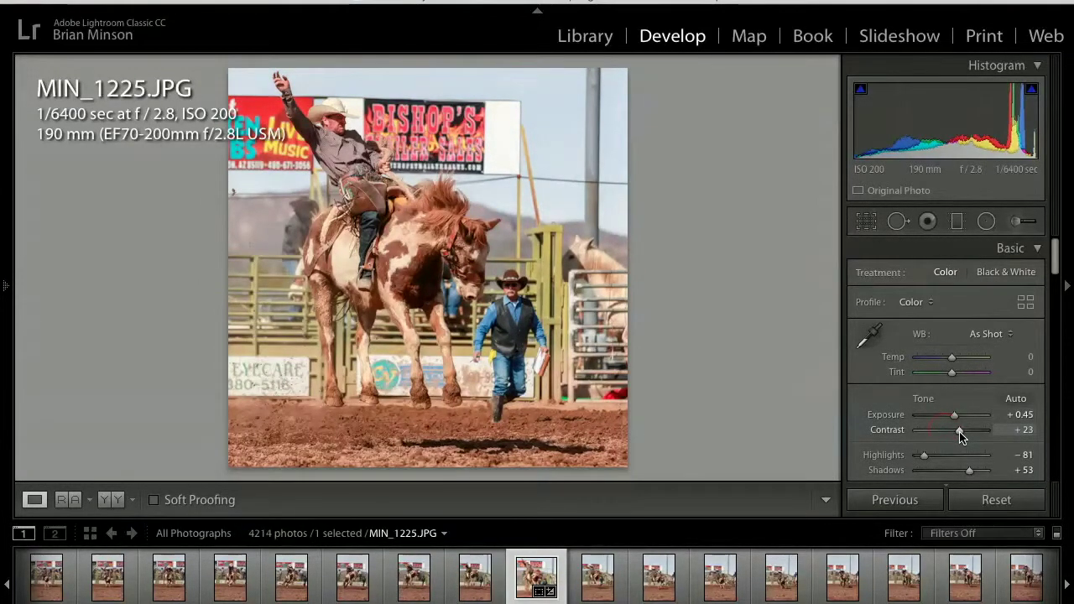
pyautogui.scroll(-3, 961, 441)
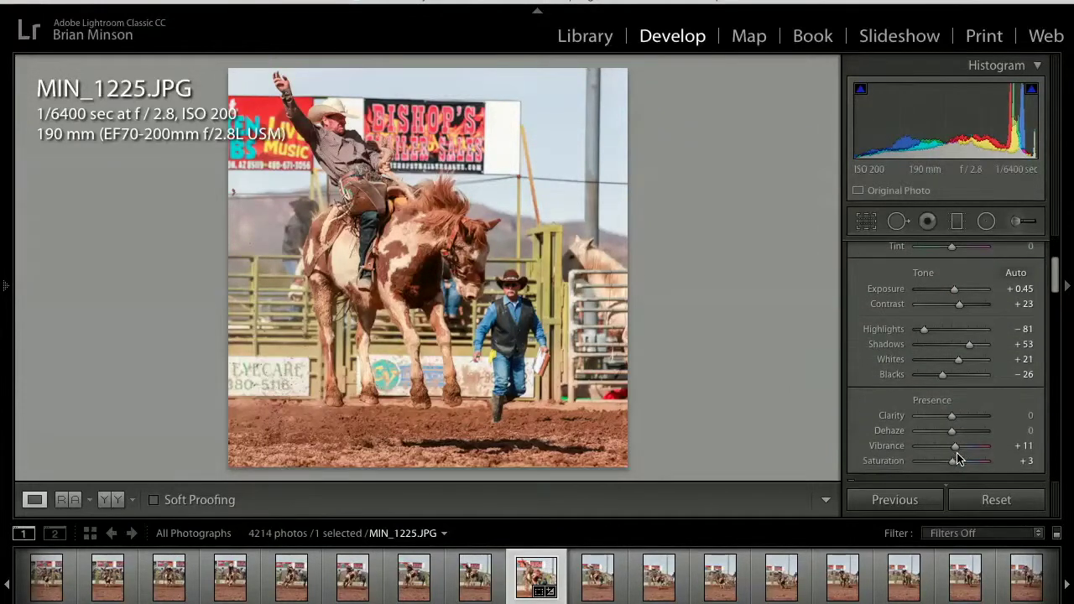
pyautogui.moveTo(959, 420); pyautogui.dragTo(962, 421)
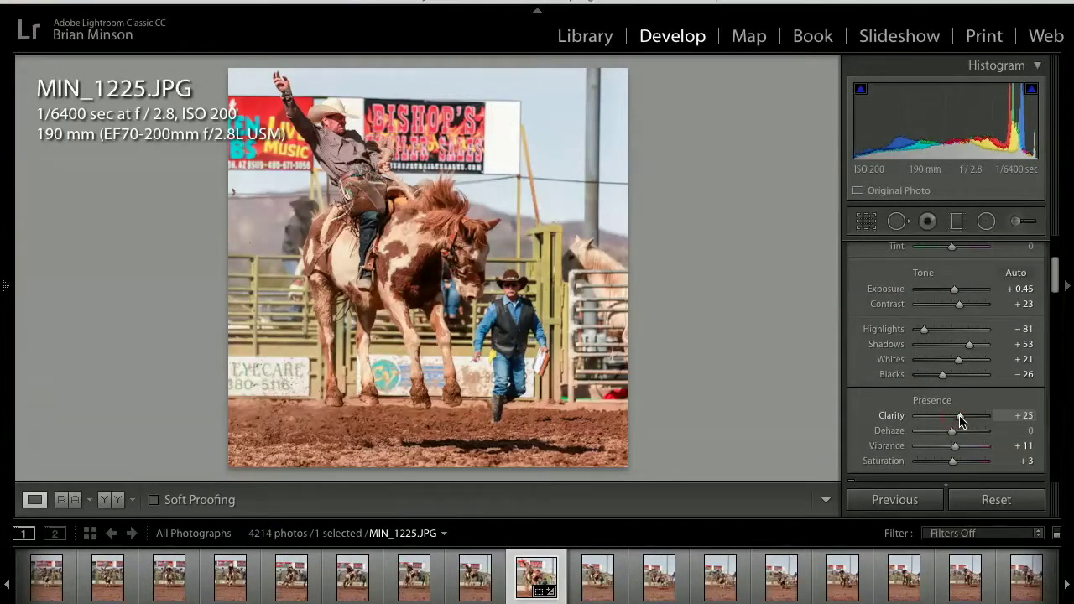
pyautogui.click(983, 345)
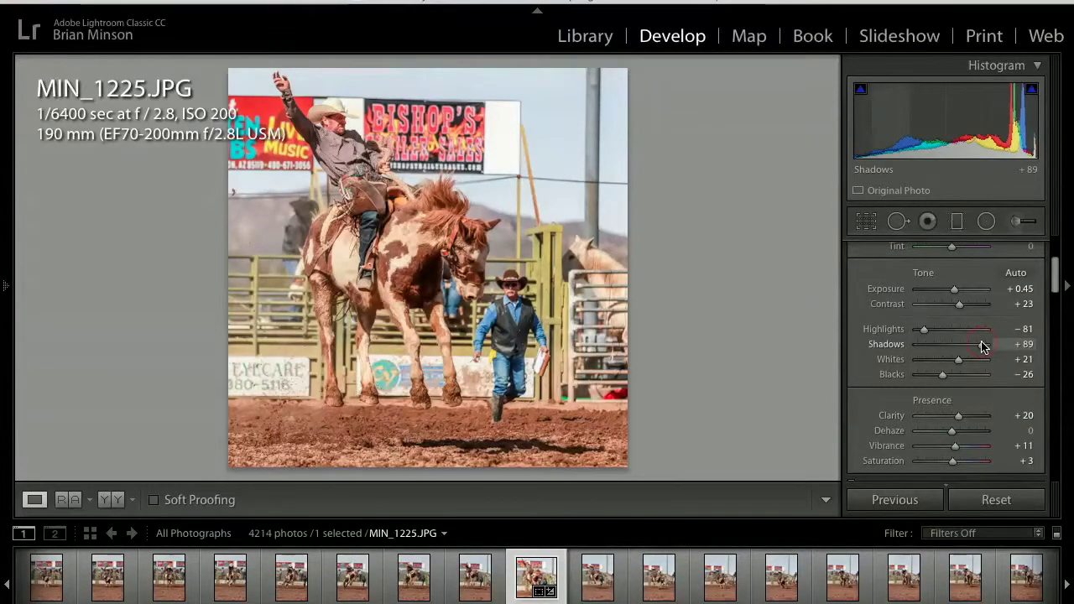
# Lower the saturation of the reds in MIN_1225.JPG to -17
pyautogui.scroll(-6, 981, 348)
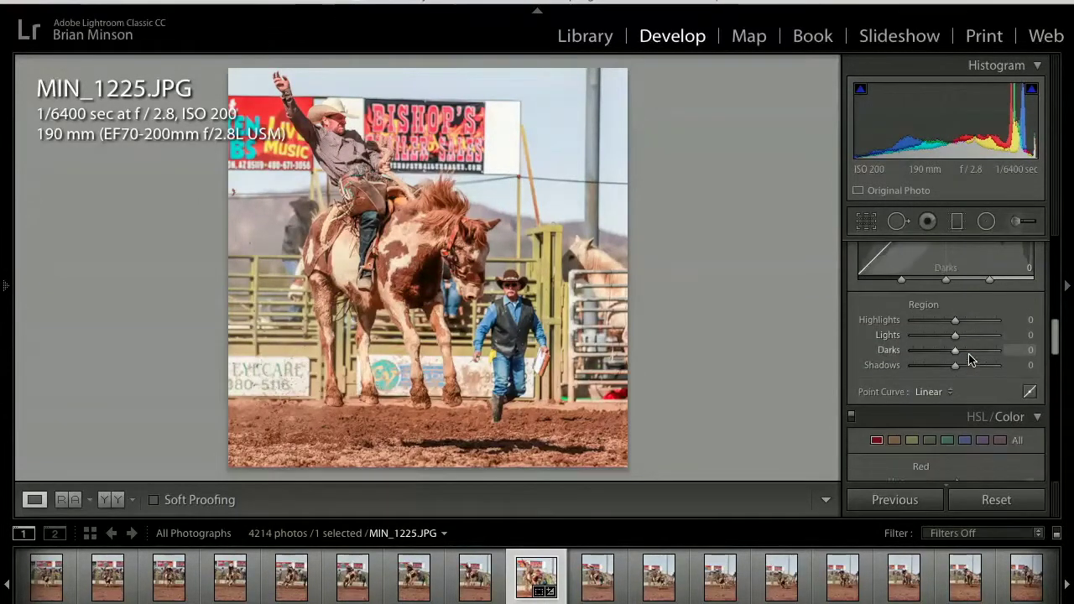
pyautogui.scroll(-3, 971, 359)
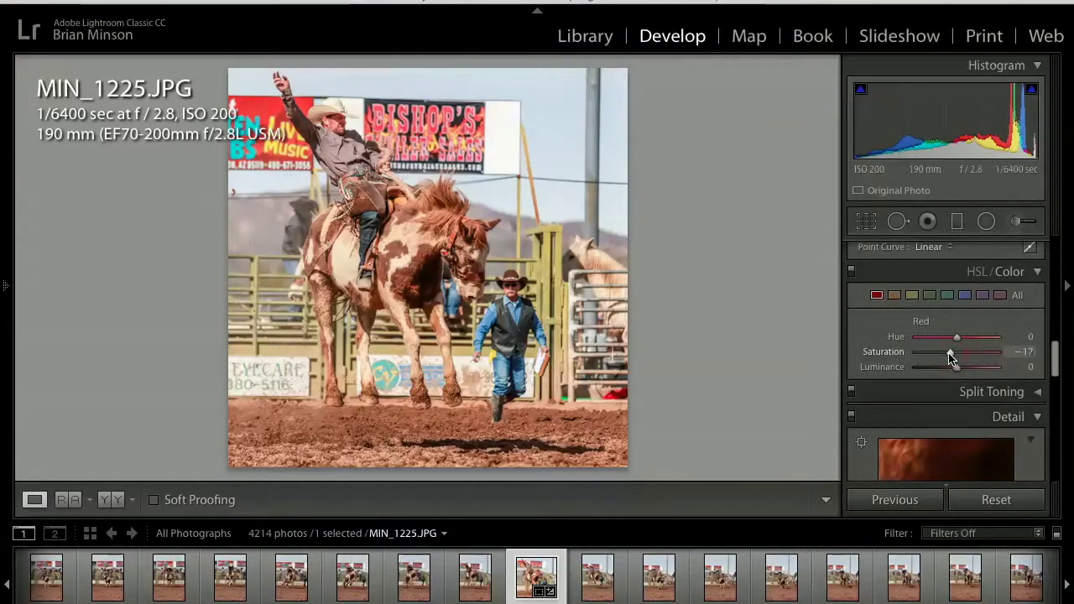
# Set the sharpening amount of MIN_1225.JPG to 24 and enable lens profile corrections
pyautogui.scroll(-8, 951, 357)
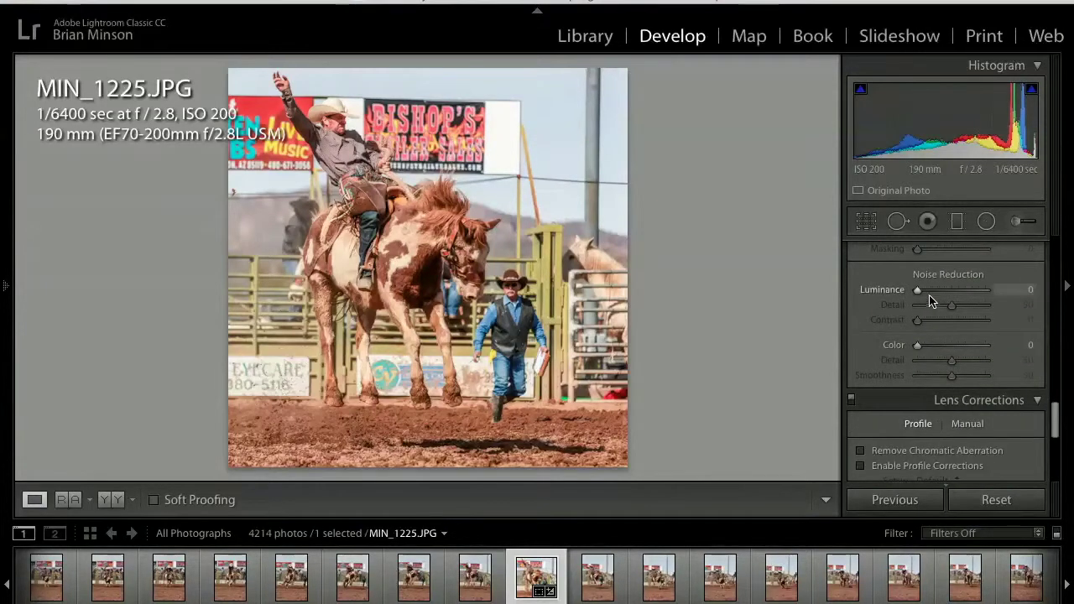
pyautogui.scroll(2, 930, 304)
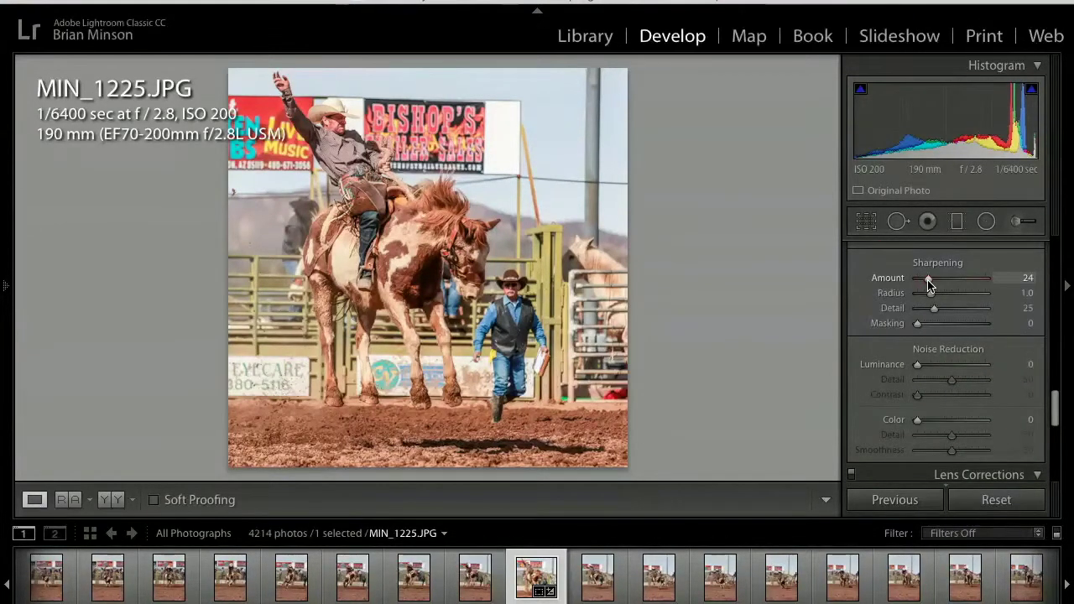
pyautogui.scroll(-5, 930, 327)
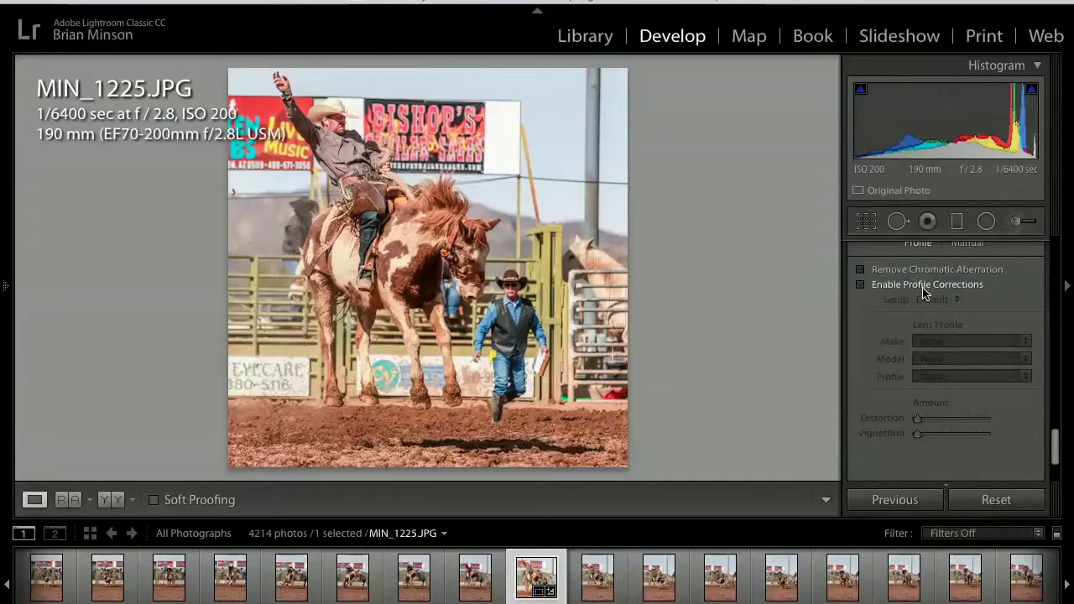
pyautogui.click(923, 290)
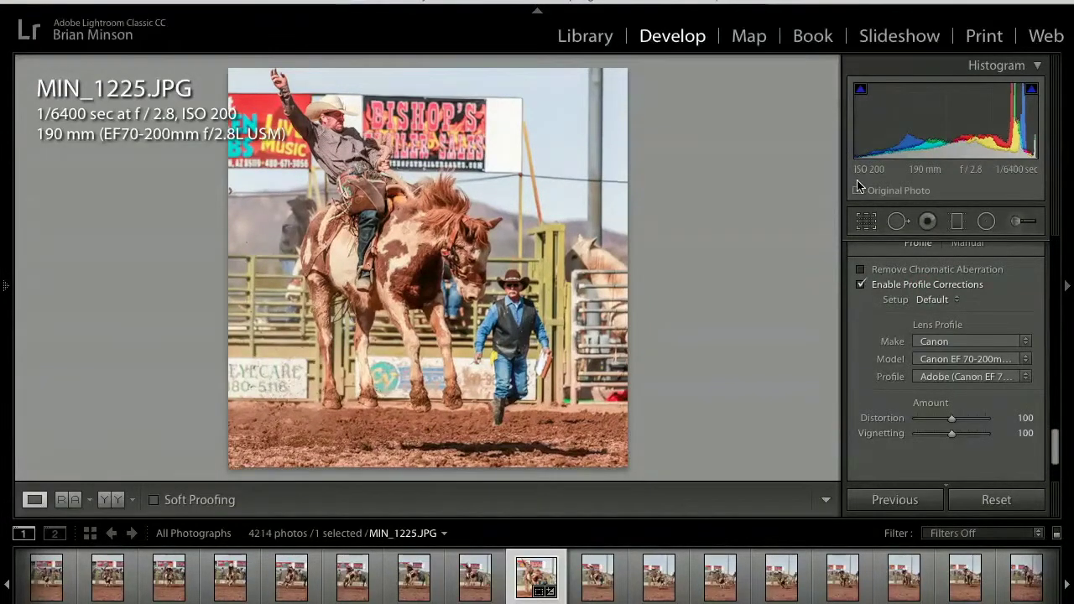
# Check the crop and the sharpness of the horse's head and rider's hand in MIN_1225.JPG, and flag it as a pick
pyautogui.click(866, 221)
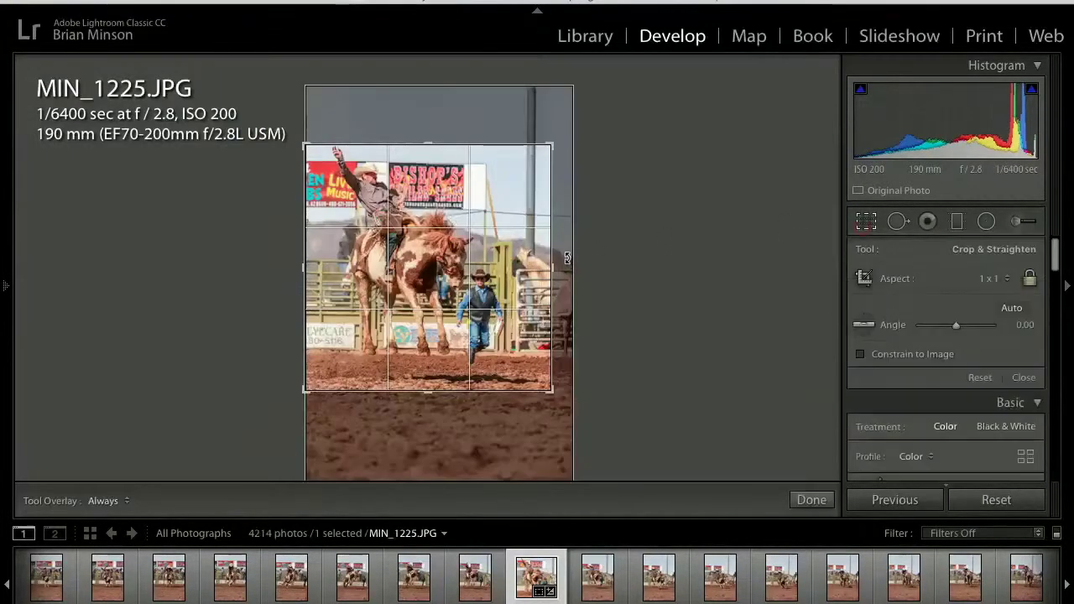
pyautogui.doubleClick(457, 285)
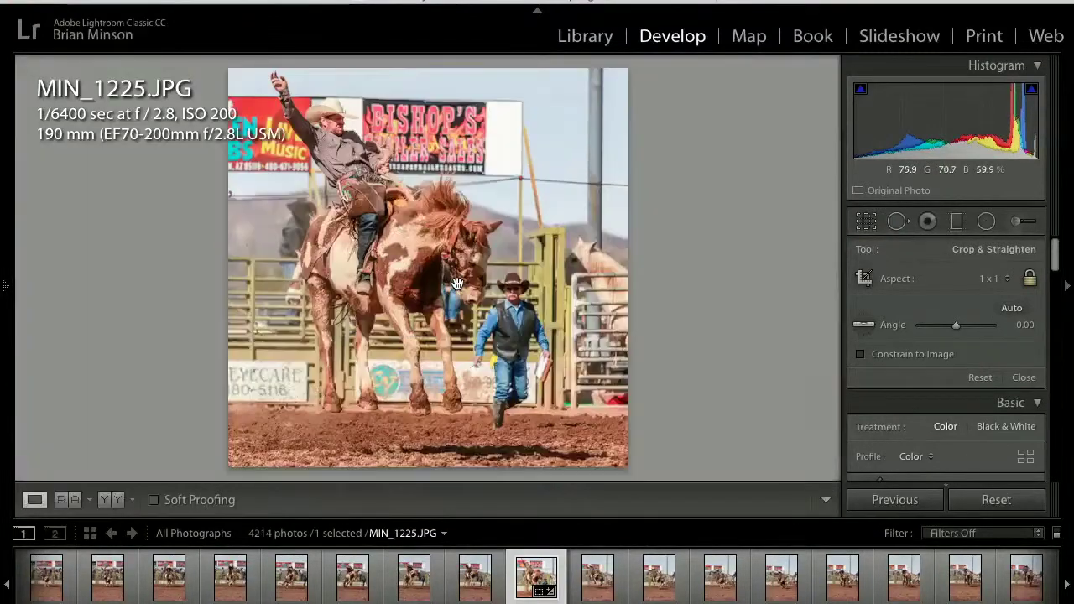
pyautogui.click(479, 267)
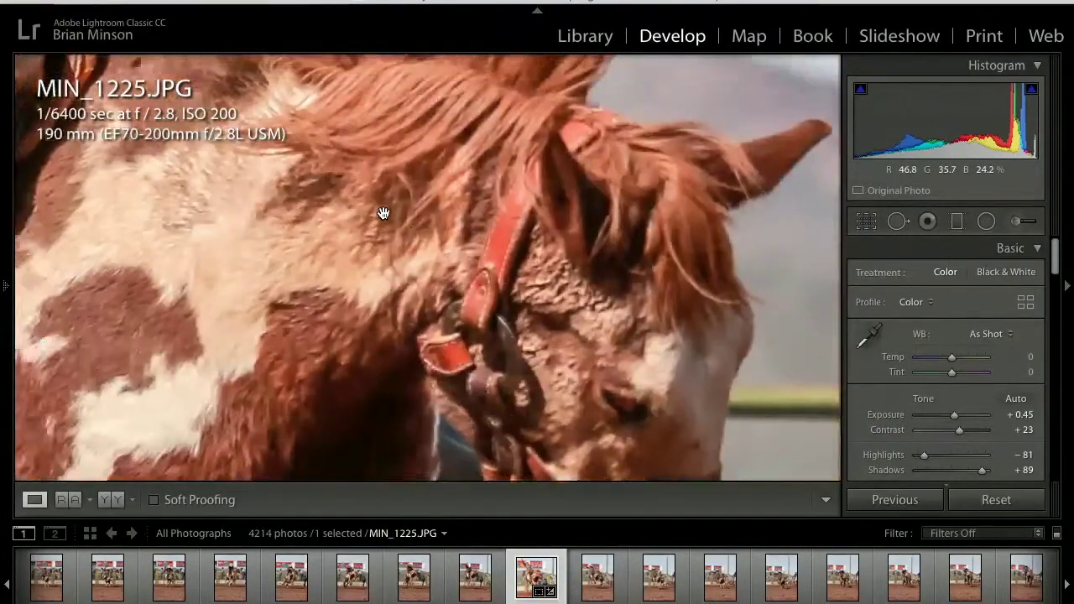
pyautogui.scroll(10, 382, 213)
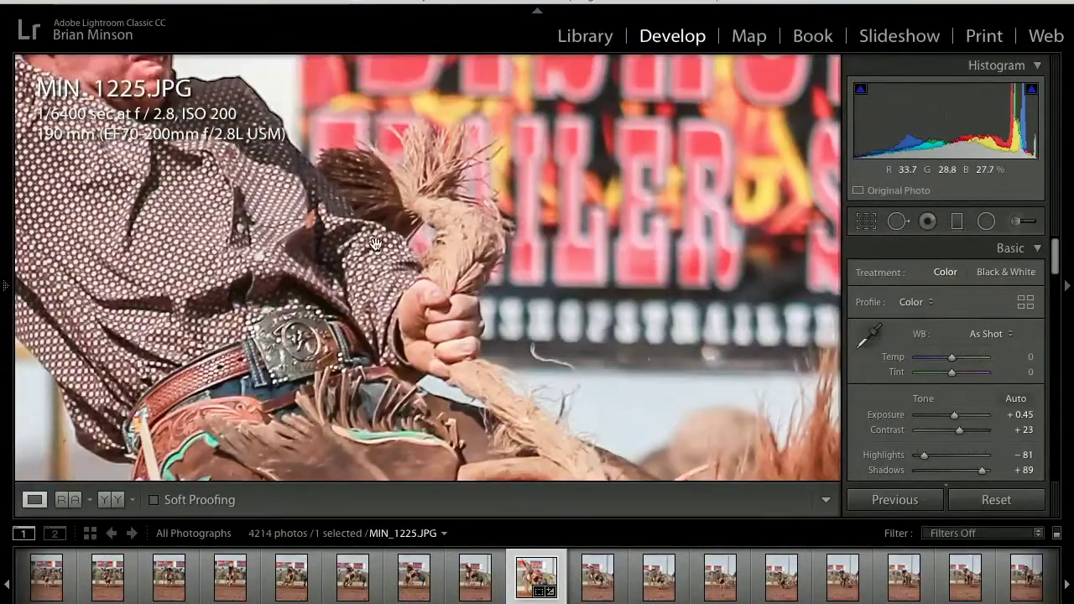
pyautogui.click(375, 243)
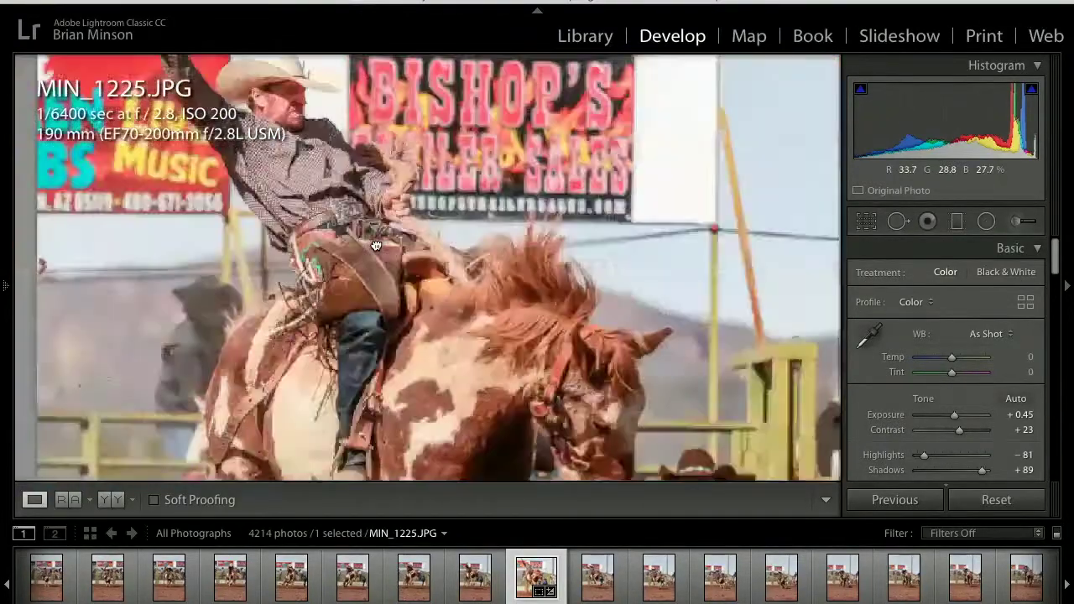
pyautogui.press('p')
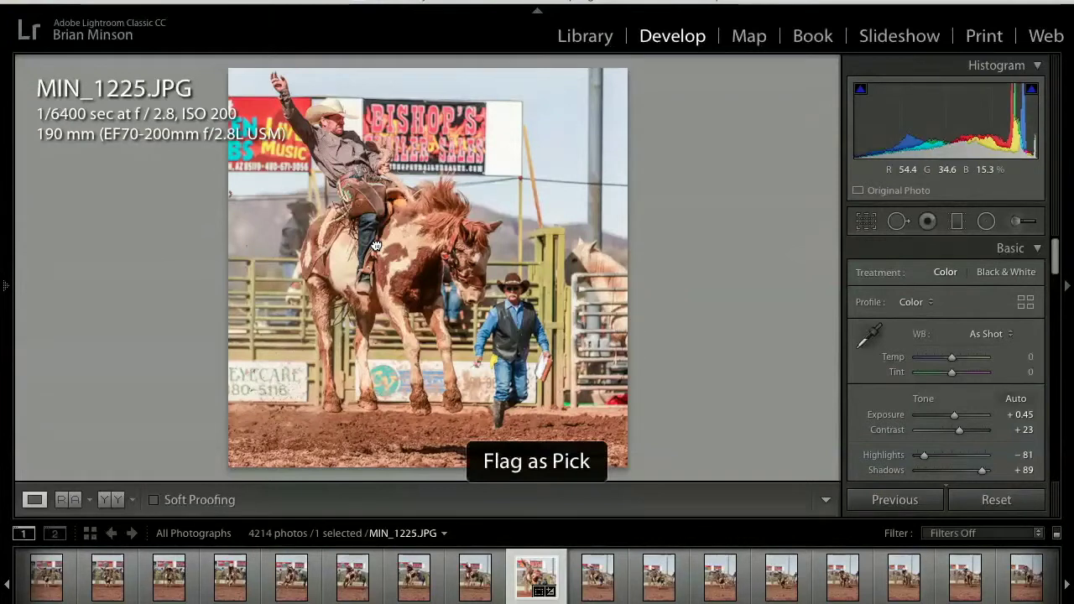
# Compare the bucking photos after MIN_1225.JPG, go back to MIN_1234.JPG and inspect the rider up close
pyautogui.press('Right')
pyautogui.press('Right')
pyautogui.press('Right')
pyautogui.press('Right')
pyautogui.press('Right')
pyautogui.press('Right')
pyautogui.press('Right')
pyautogui.press('Right')
pyautogui.press('Right')
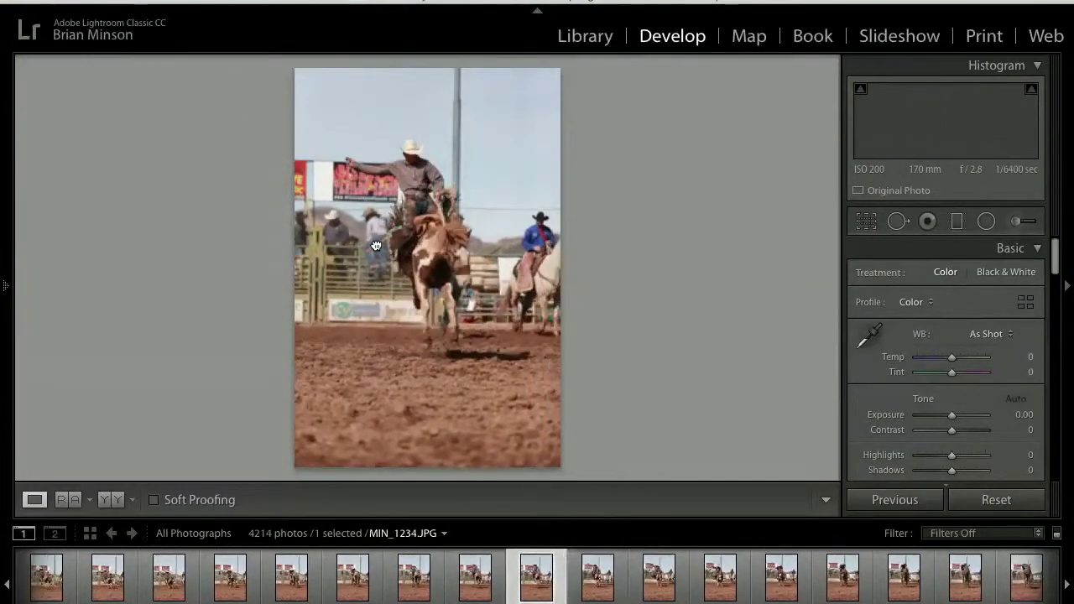
pyautogui.press('Left')
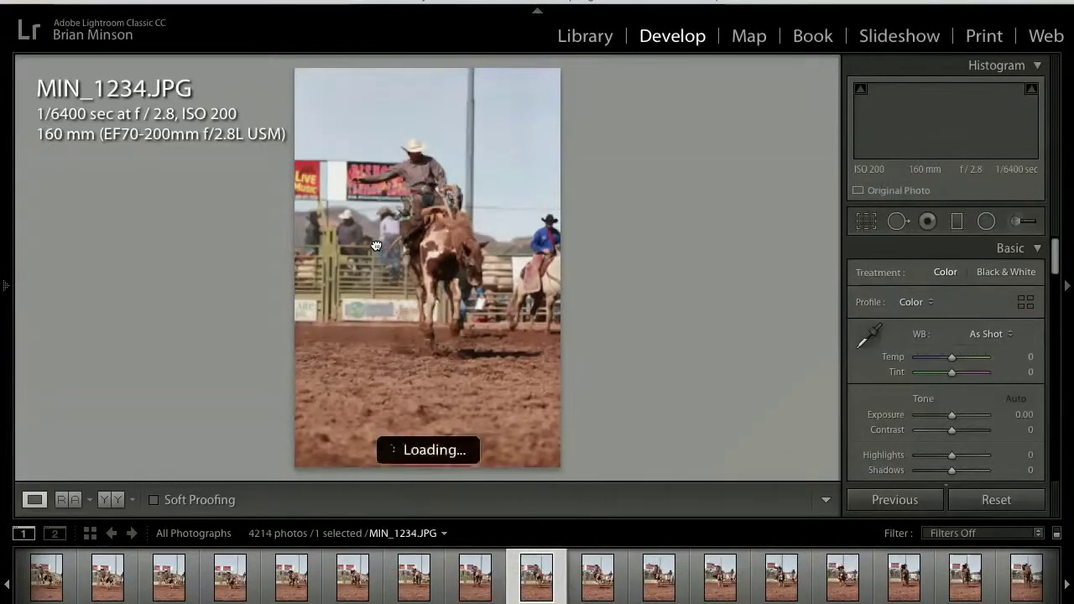
pyautogui.click(415, 160)
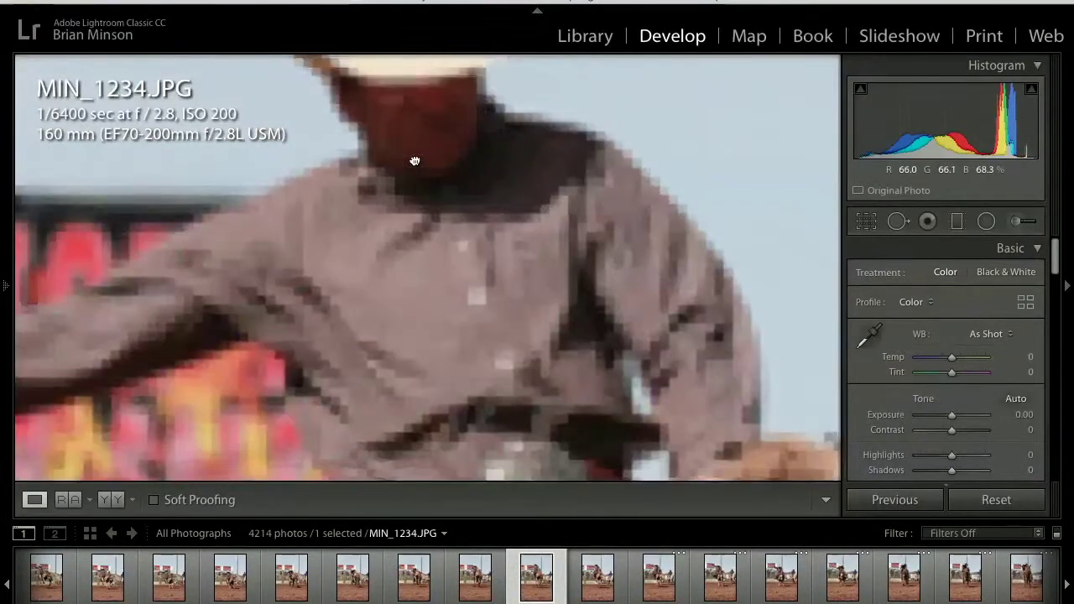
pyautogui.click(424, 123)
# Compare the bucking photos from MIN_1235.JPG to MIN_1245.JPG
pyautogui.press('Right')
pyautogui.press('Right')
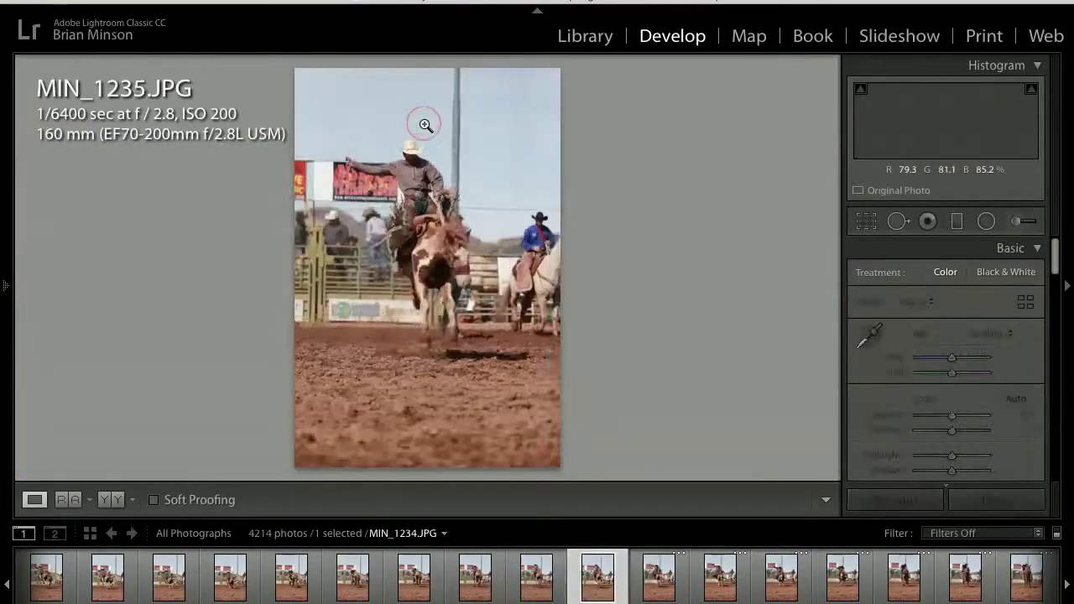
pyautogui.press('Right')
pyautogui.press('Right')
pyautogui.press('Right')
pyautogui.press('Right')
pyautogui.press('Right')
pyautogui.press('Right')
pyautogui.press('Right')
pyautogui.press('Right')
pyautogui.press('Right')
pyautogui.press('Right')
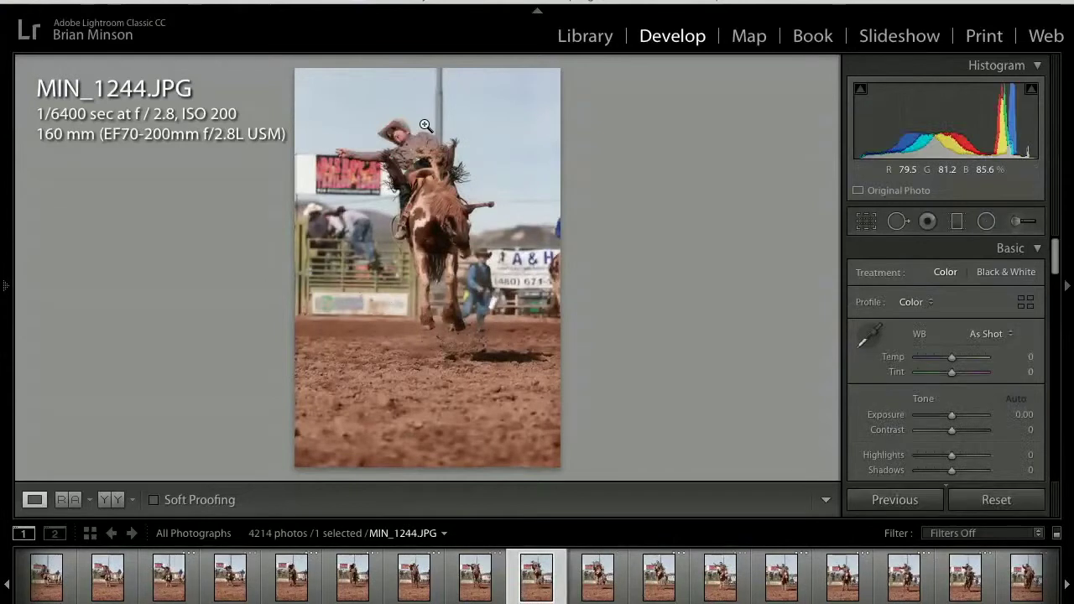
pyautogui.press('Right')
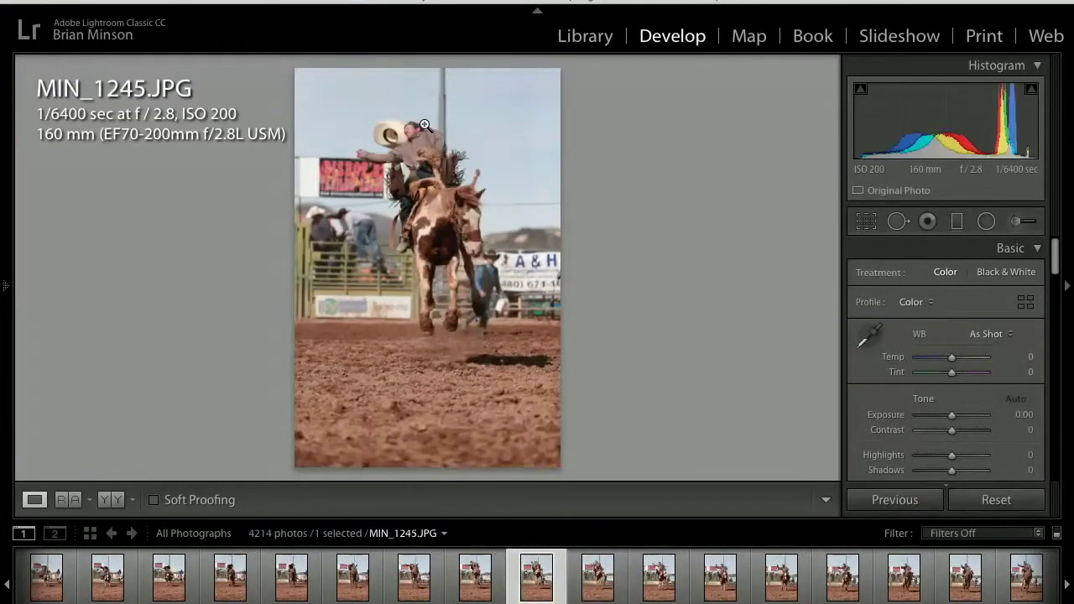
# Return to MIN_1244.JPG and inspect the sharpness of the rider's face and shirt up close
pyautogui.click(417, 135)
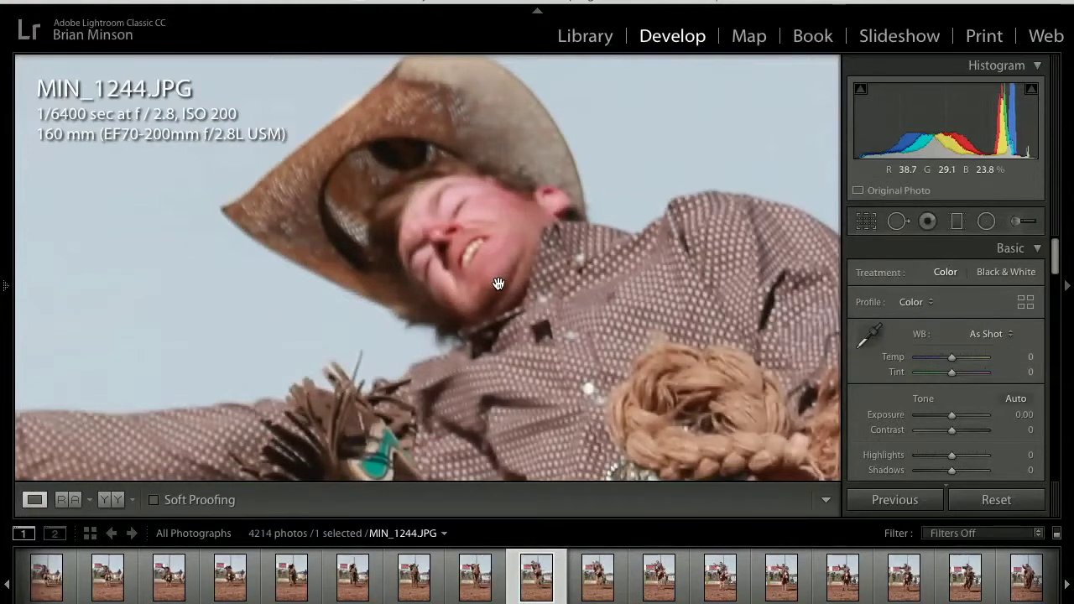
pyautogui.moveTo(503, 284); pyautogui.dragTo(589, 380)
pyautogui.click(566, 323)
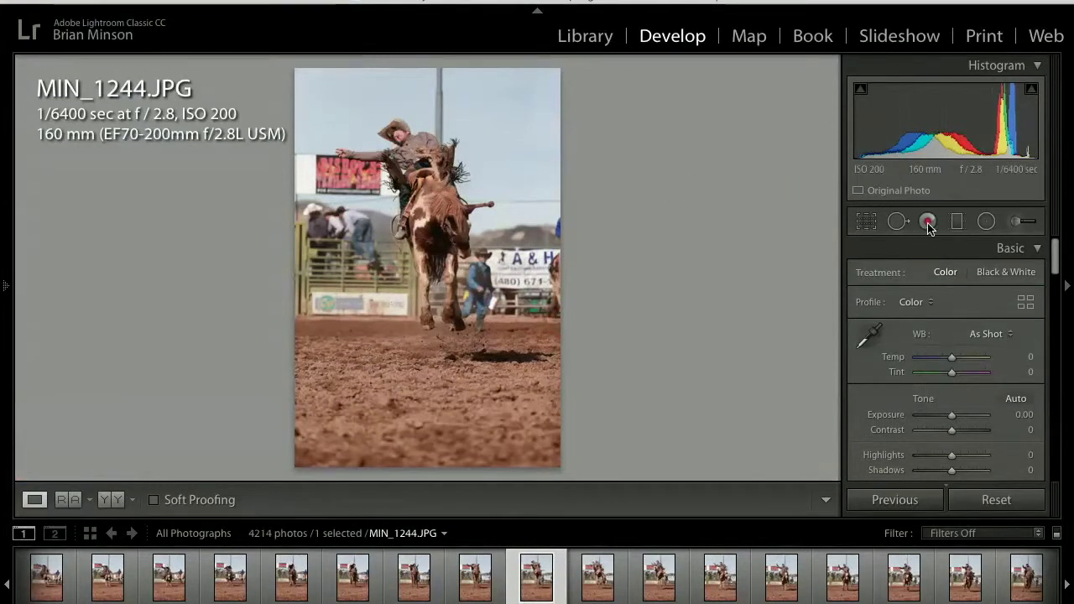
# Crop MIN_1244.JPG to a 1 x 1 aspect at full photo width, framing the rider, the horse and its shadow
pyautogui.click(866, 220)
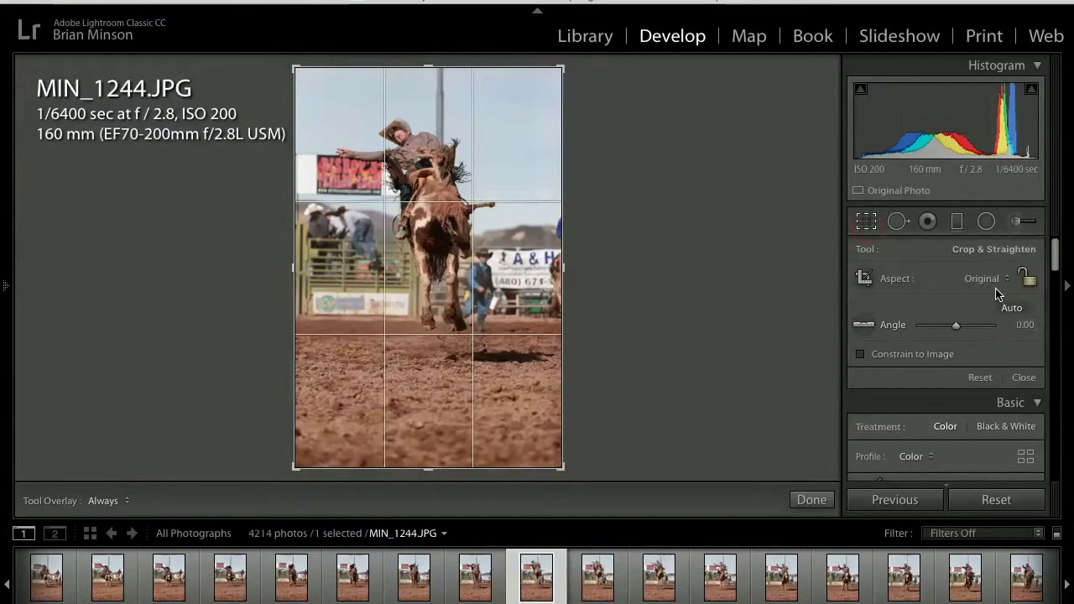
pyautogui.click(987, 281)
pyautogui.click(982, 306)
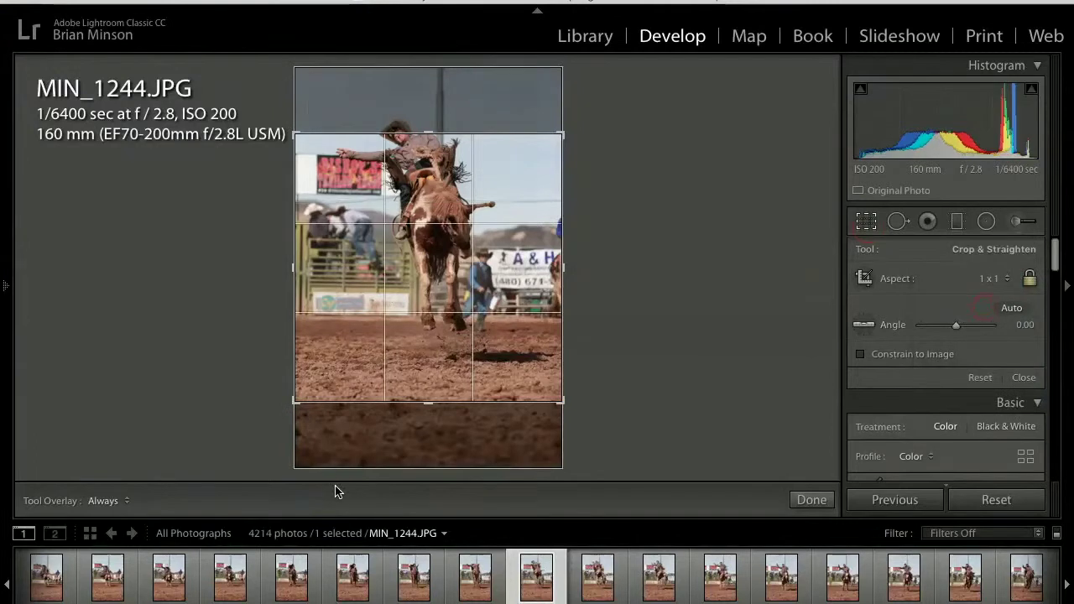
pyautogui.moveTo(396, 292); pyautogui.dragTo(394, 337)
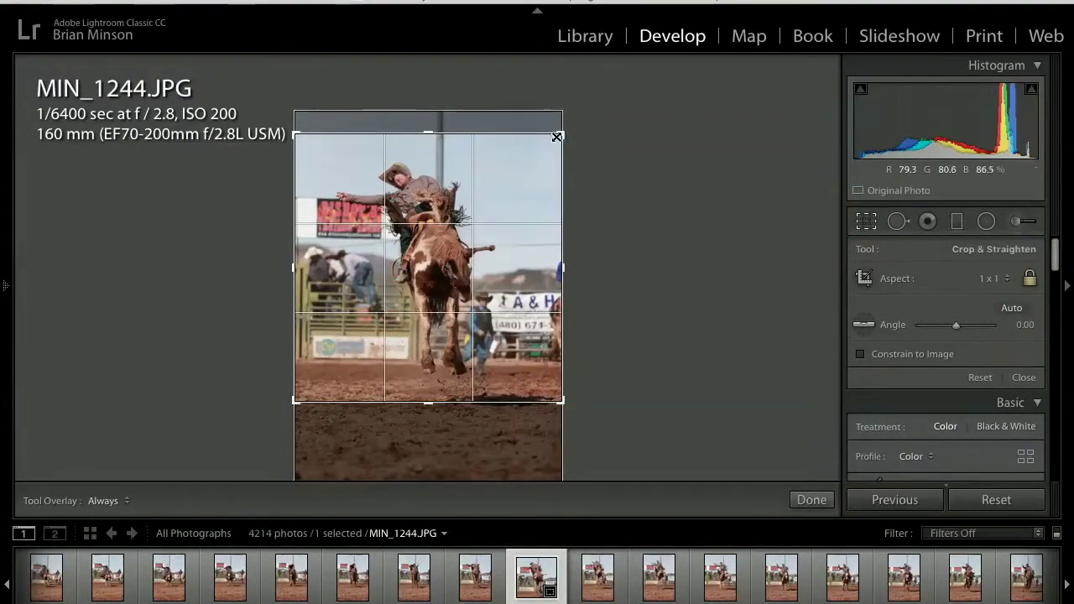
pyautogui.moveTo(559, 134); pyautogui.dragTo(549, 139)
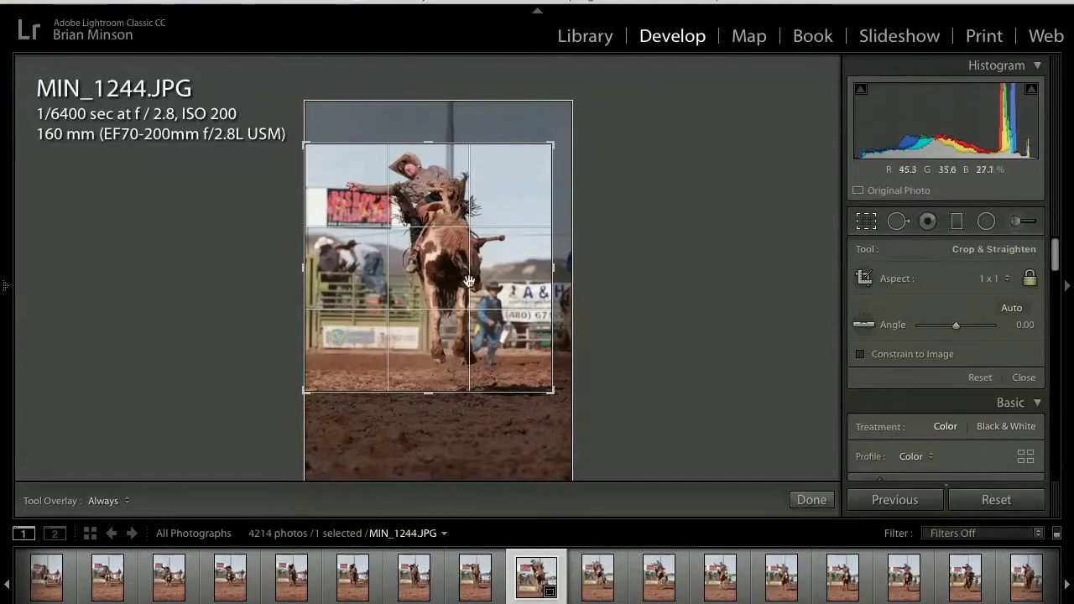
pyautogui.moveTo(552, 392); pyautogui.dragTo(578, 416)
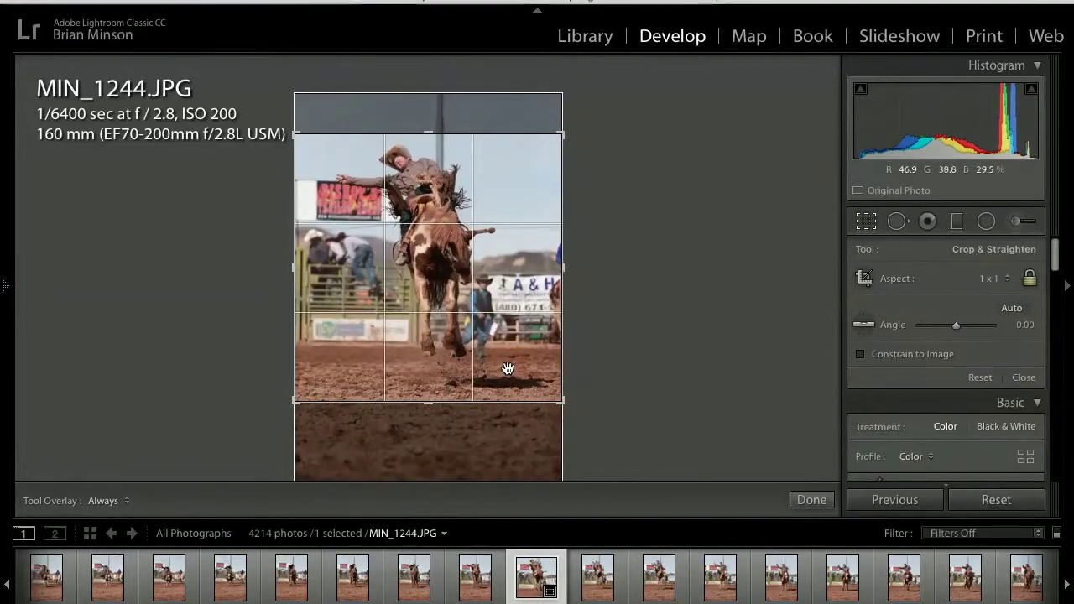
pyautogui.press('Return')
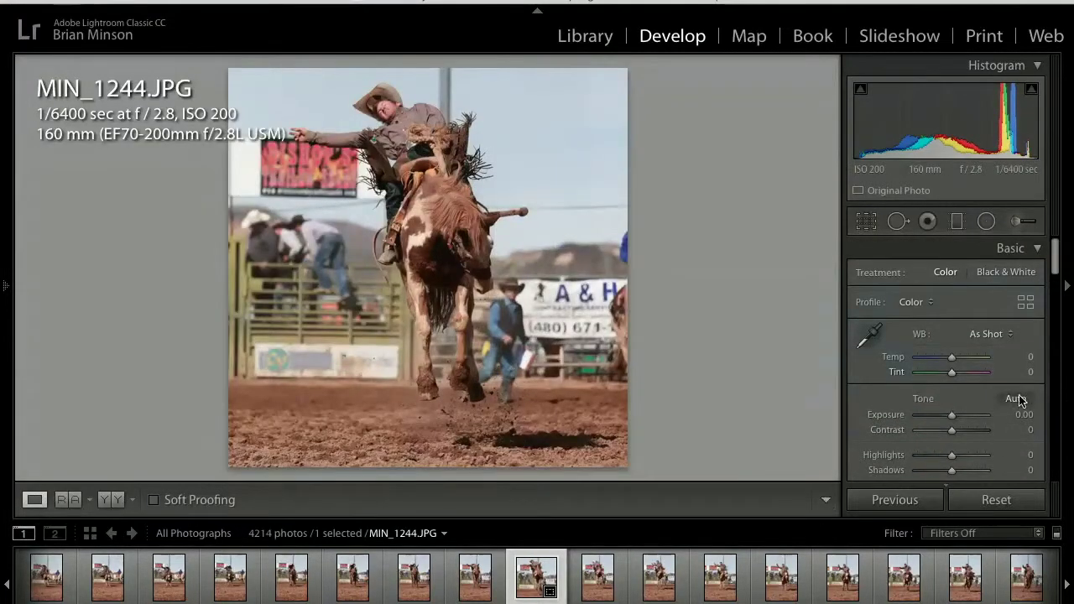
# Apply Auto tone to MIN_1244.JPG, then set exposure to +0.25, contrast to +16, tint to +6 and temperature to 0
pyautogui.click(1015, 399)
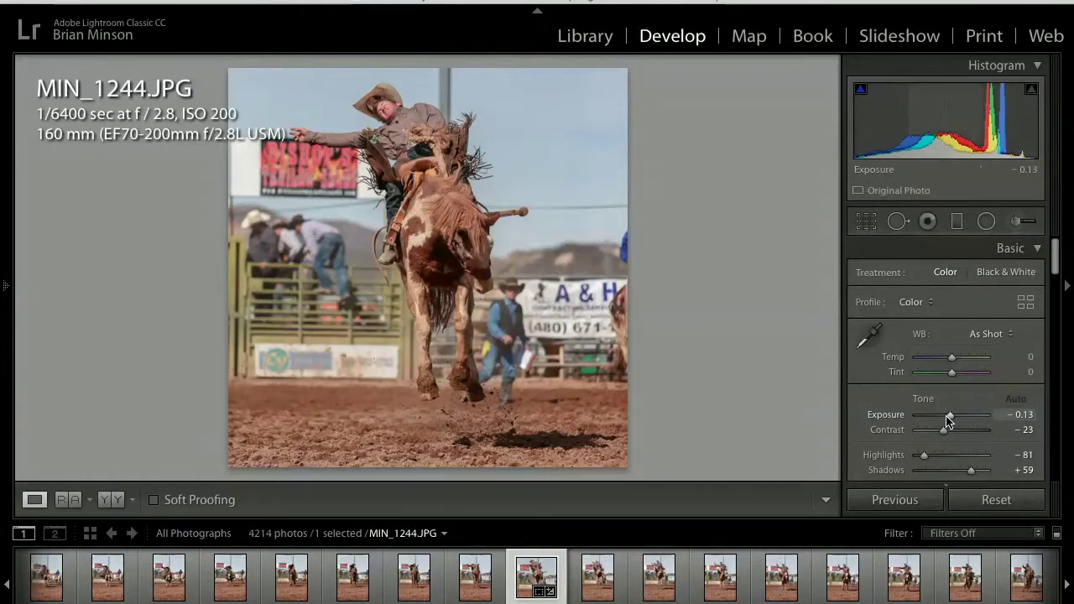
pyautogui.moveTo(949, 416); pyautogui.dragTo(952, 416)
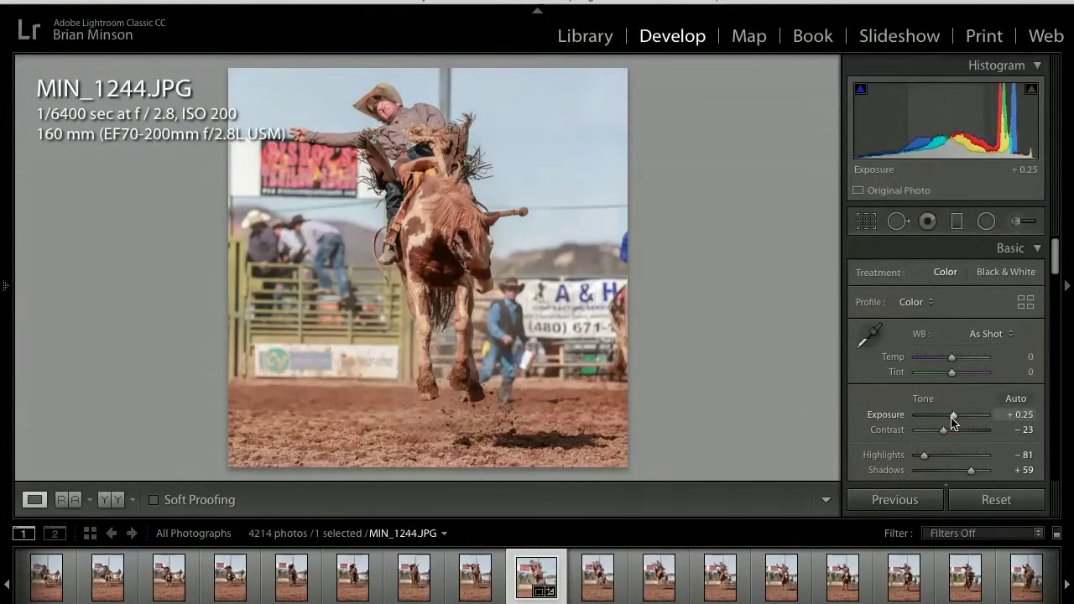
pyautogui.moveTo(944, 434); pyautogui.dragTo(957, 435)
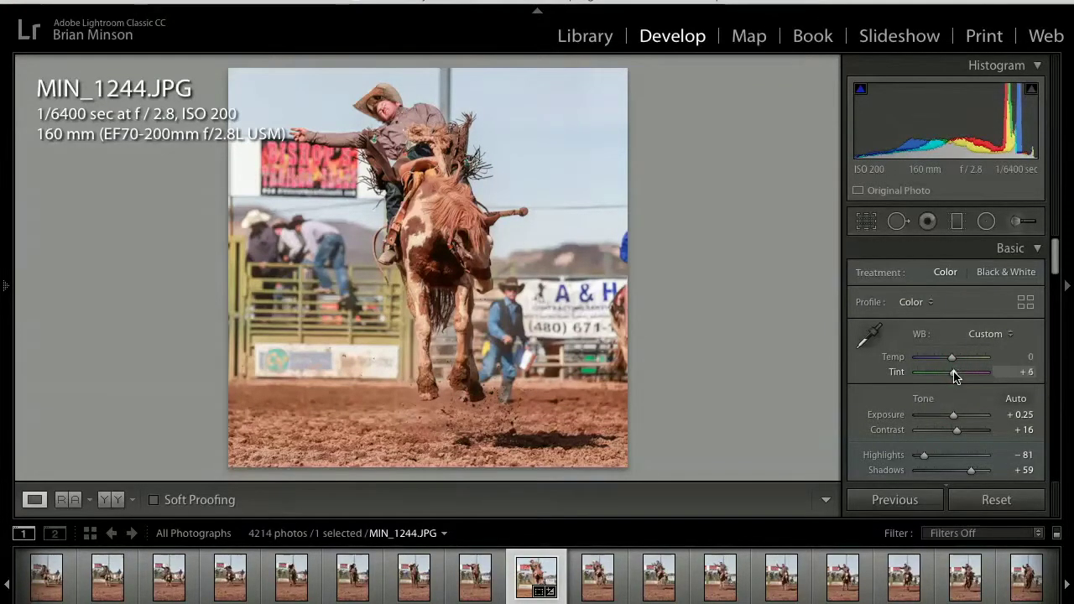
pyautogui.press('Up')
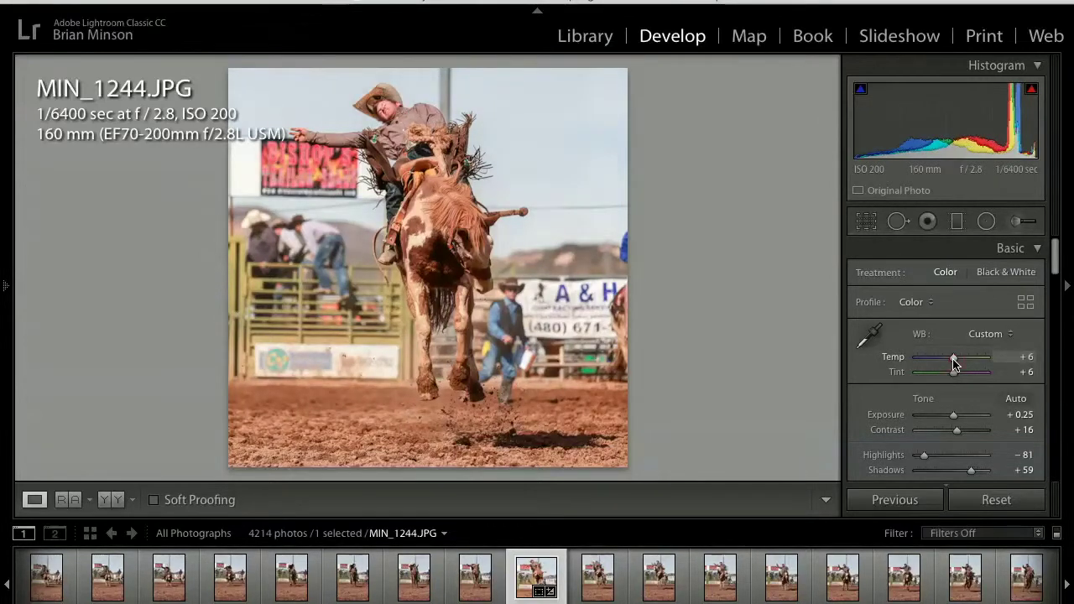
pyautogui.doubleClick(953, 359)
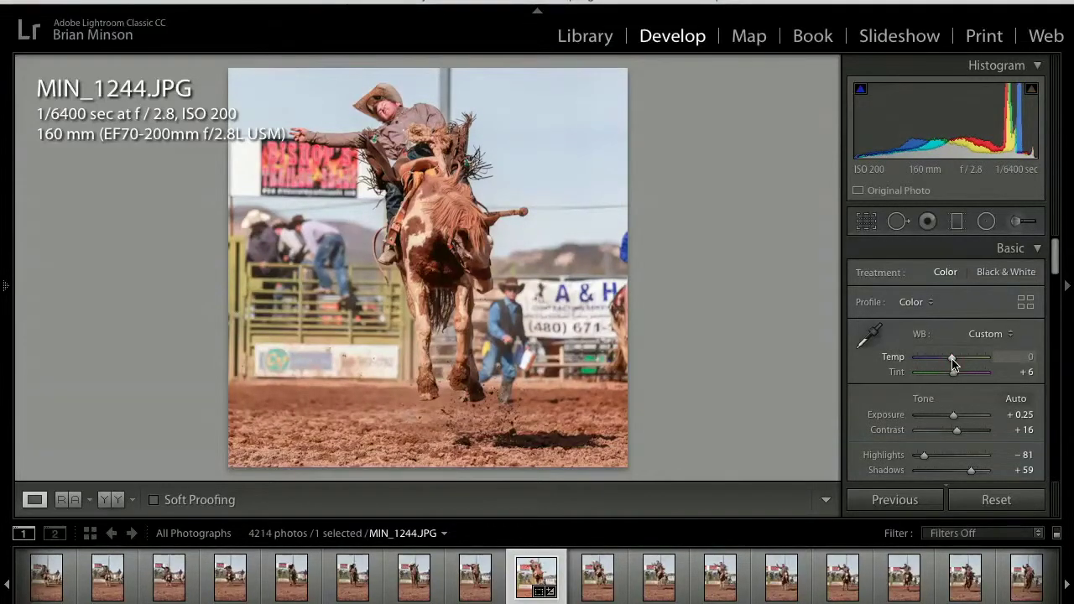
# Set the sharpening amount of MIN_1244.JPG to 22 and enable lens profile corrections
pyautogui.scroll(-5, 955, 361)
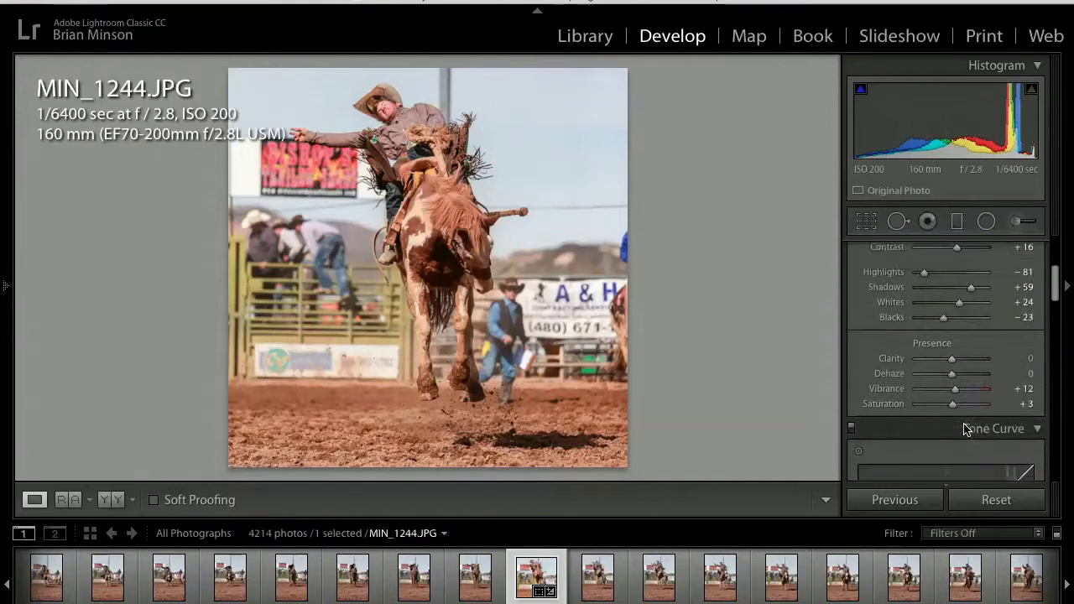
pyautogui.scroll(-8, 956, 340)
pyautogui.scroll(-6, 957, 340)
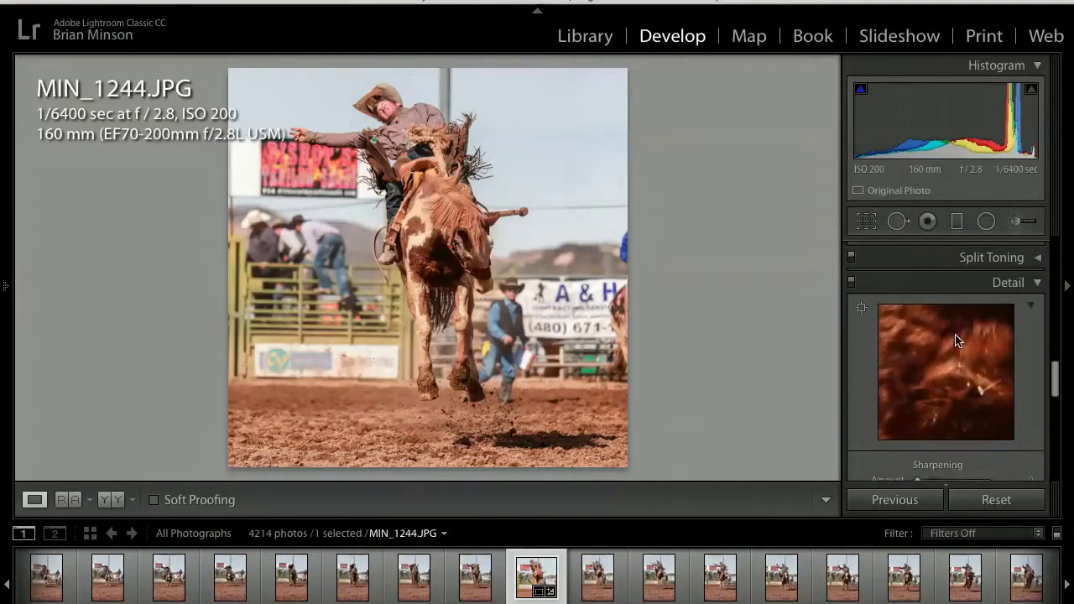
pyautogui.click(927, 290)
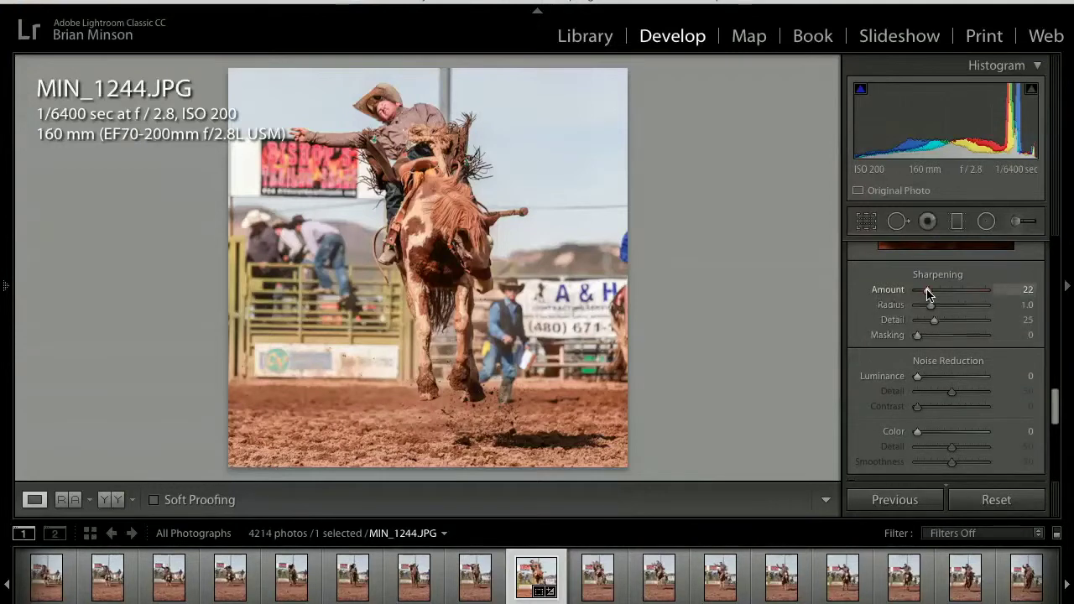
pyautogui.scroll(-3, 929, 426)
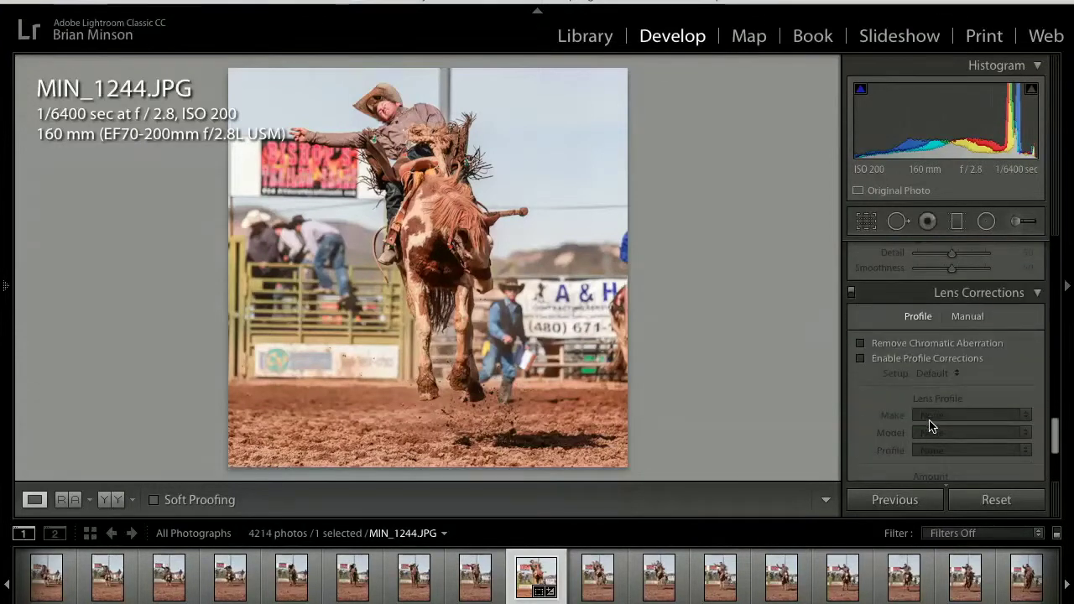
pyautogui.click(903, 360)
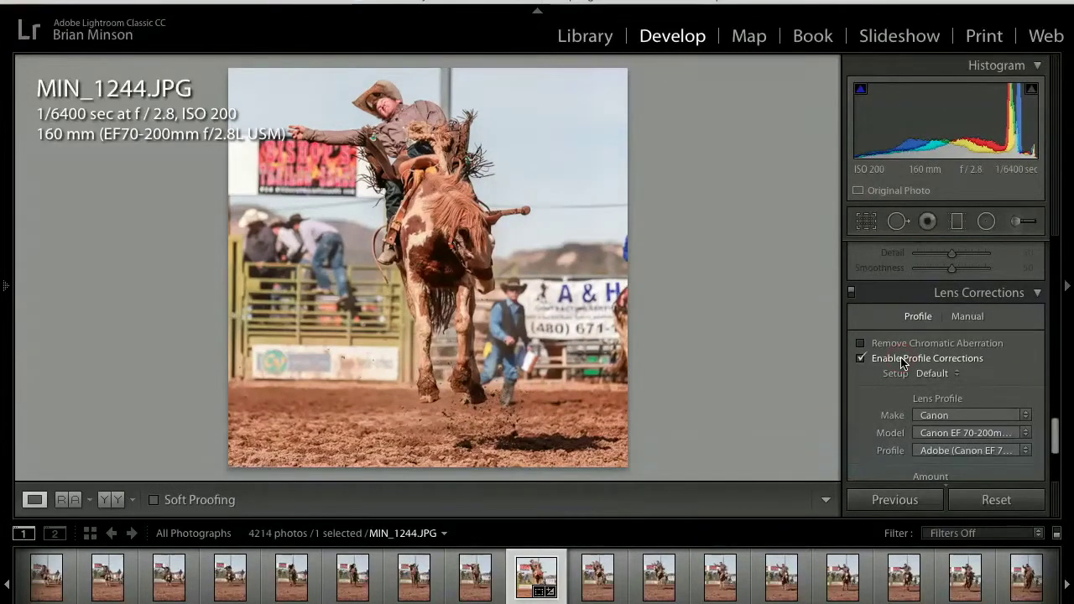
# Inspect the hooves and flying dirt in MIN_1244.JPG up close, and flag the photo as a pick
pyautogui.click(467, 405)
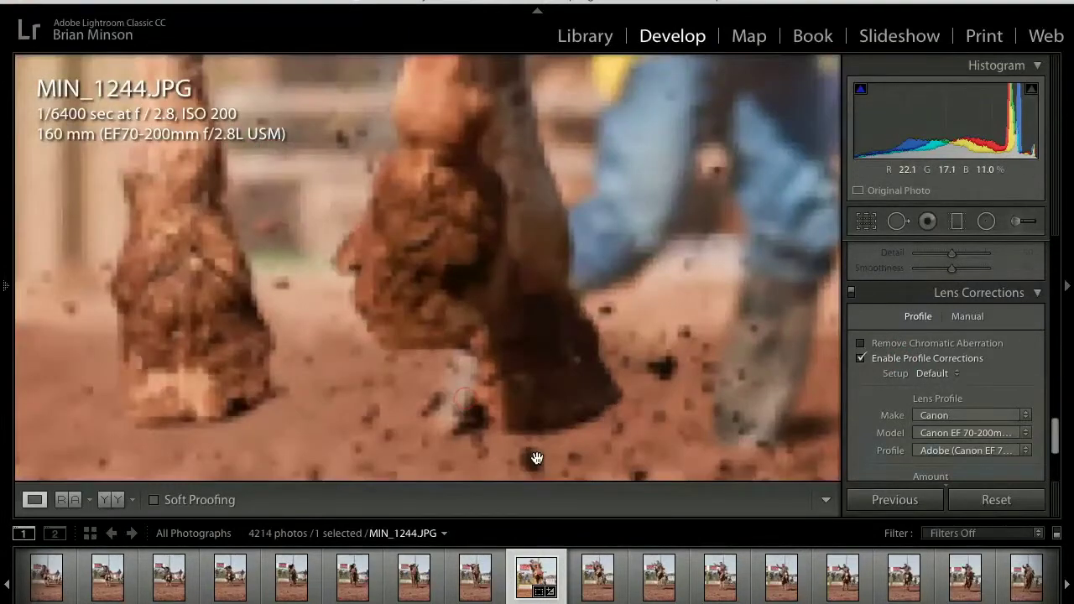
pyautogui.hotkey('ctrl', '=')
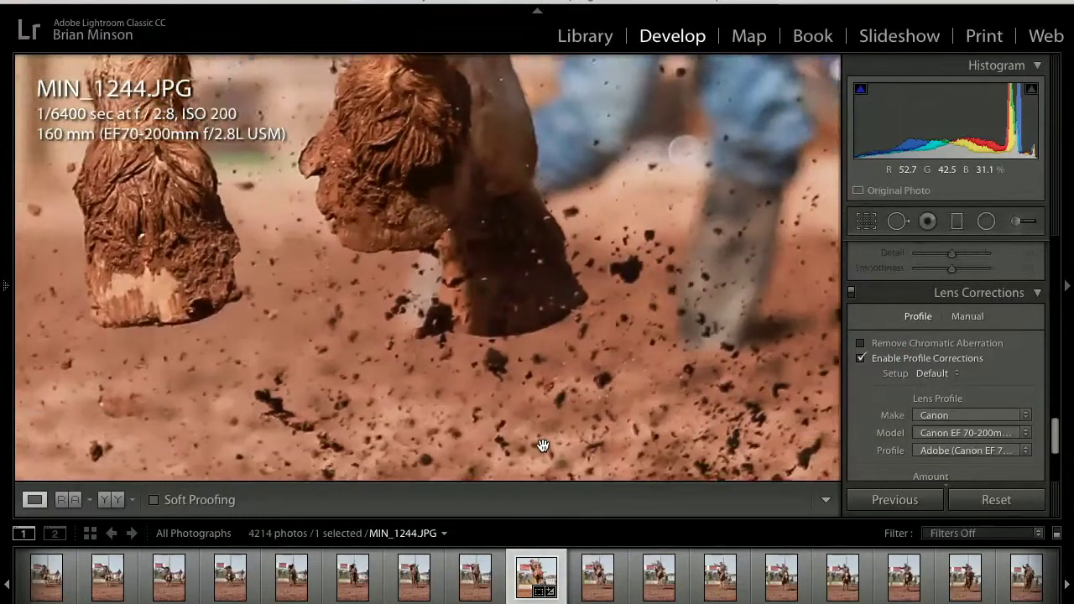
pyautogui.hotkey('ctrl', '=')
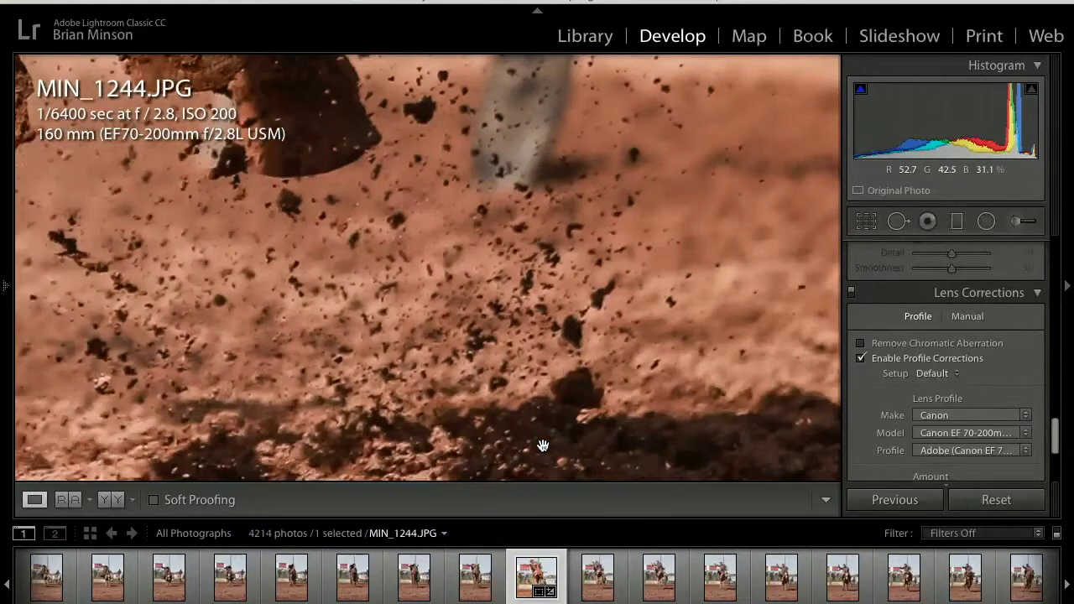
pyautogui.press('z')
pyautogui.press('p')
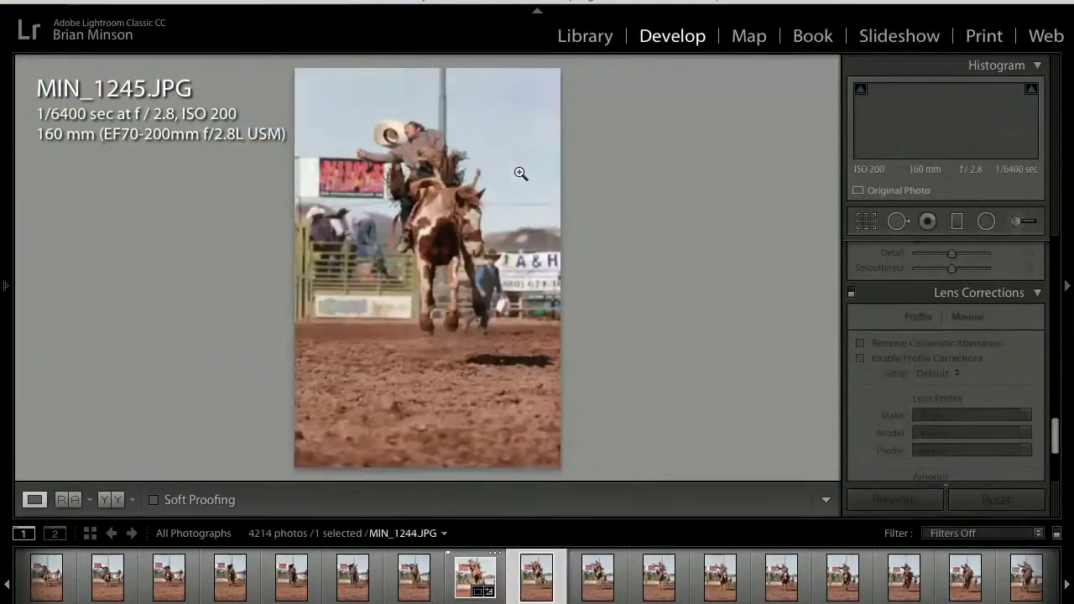
# Compare the bucking photos from MIN_1245.JPG to MIN_1263.JPG
pyautogui.press('Right')
pyautogui.press('Right')
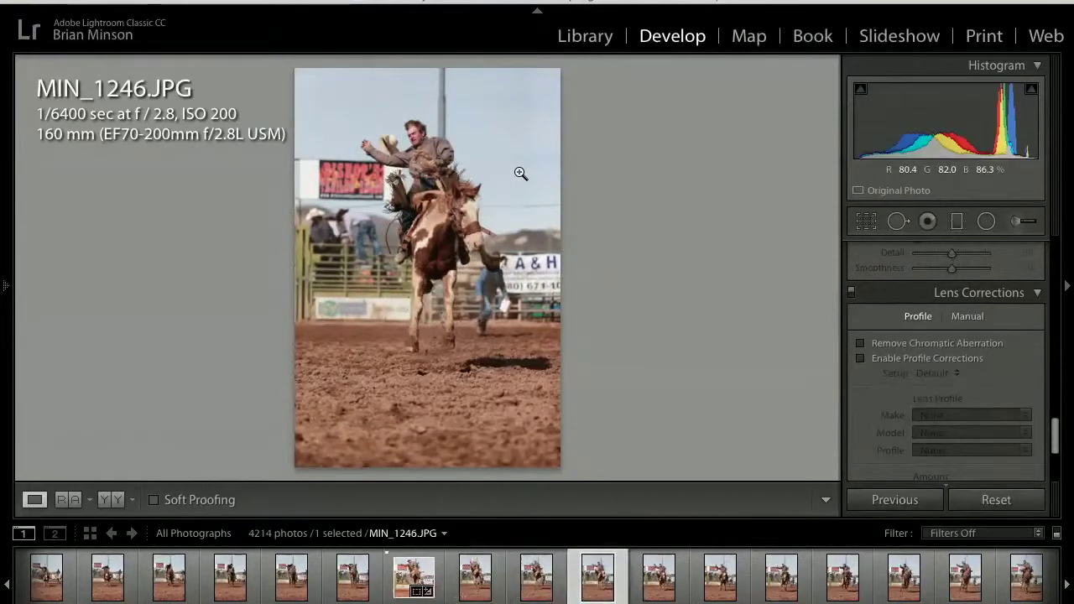
pyautogui.press('Right')
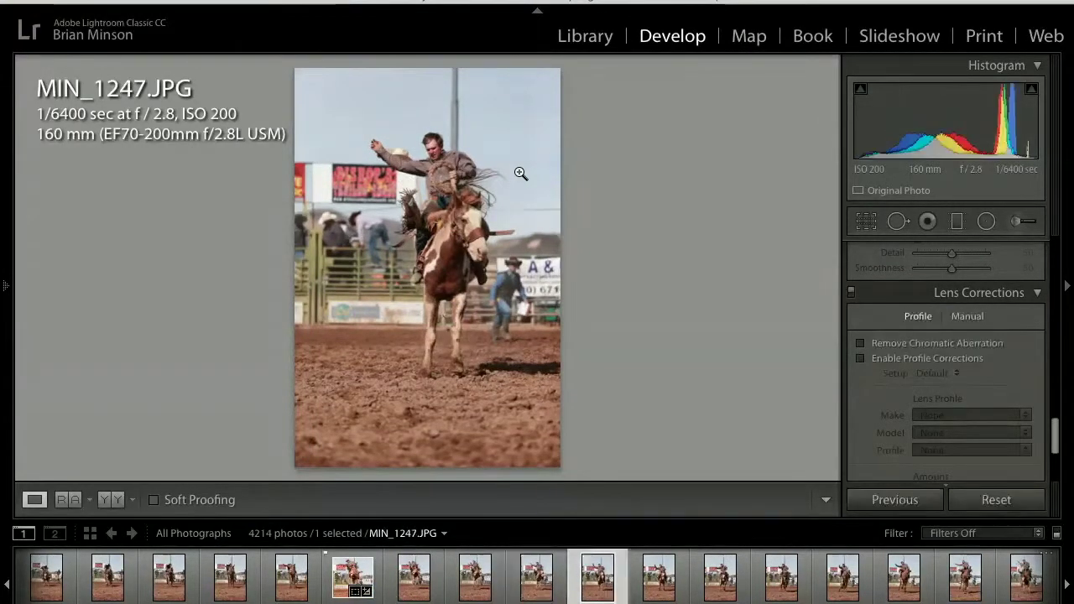
pyautogui.press('Right')
pyautogui.press('Right')
pyautogui.press('Right')
pyautogui.press('Right')
pyautogui.press('Right')
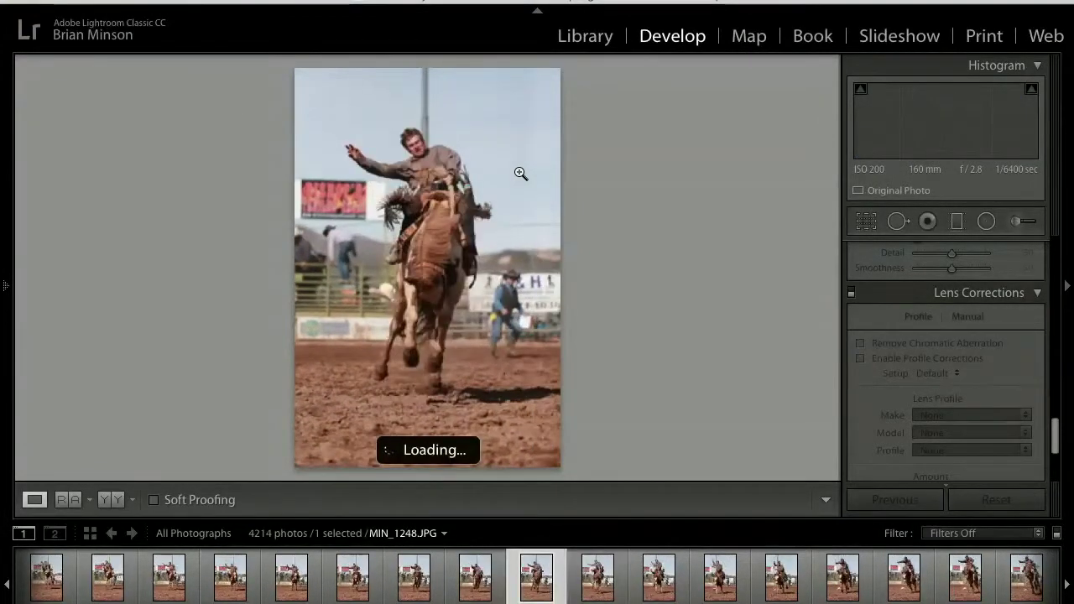
pyautogui.press('Right')
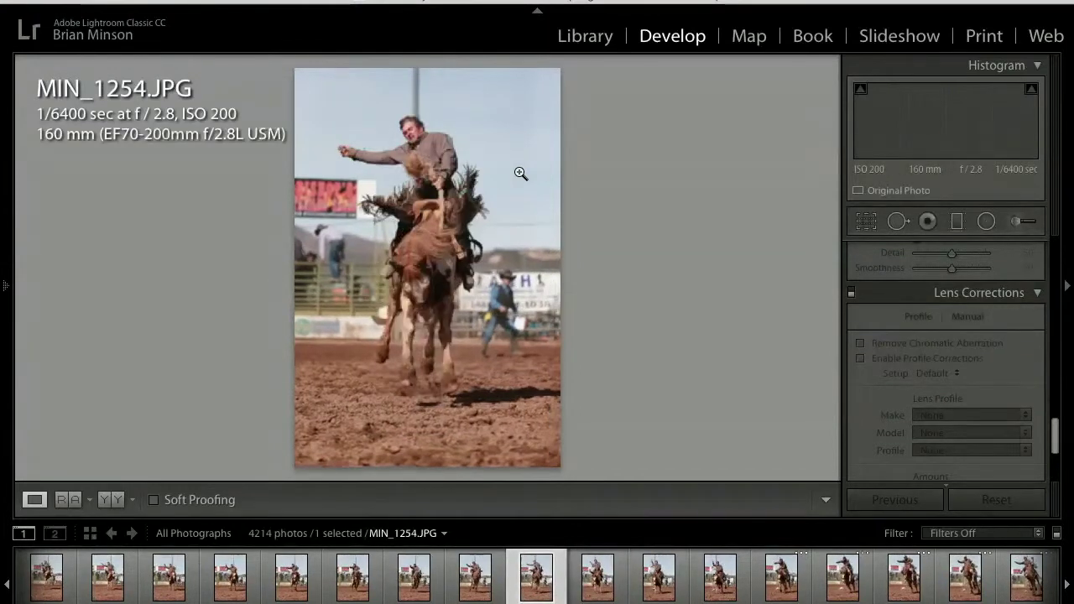
pyautogui.press('Right')
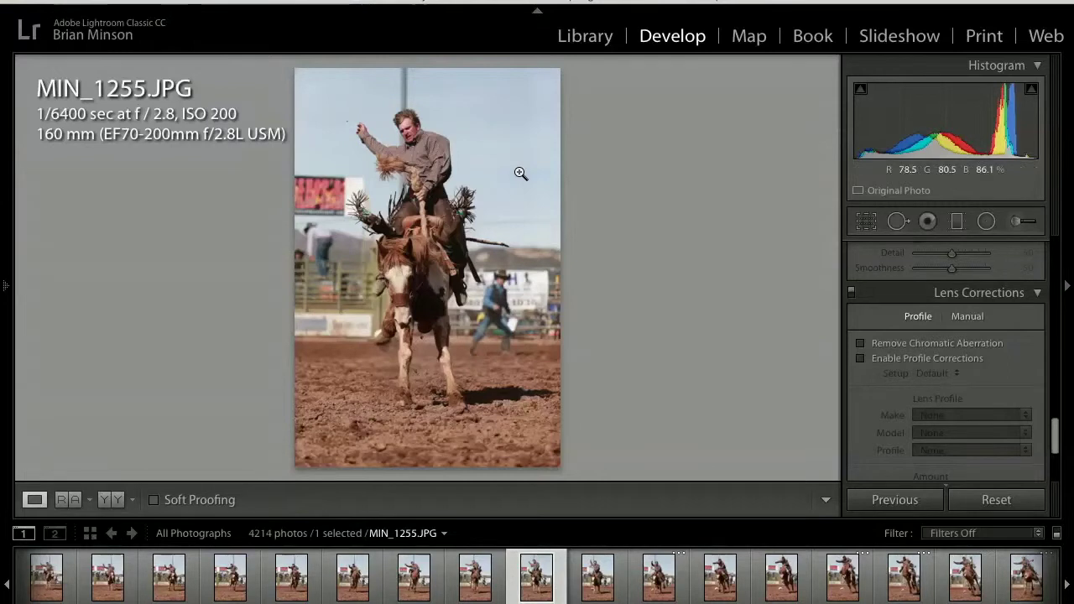
pyautogui.press('Right')
pyautogui.press('Right')
pyautogui.press('Right')
pyautogui.press('Right')
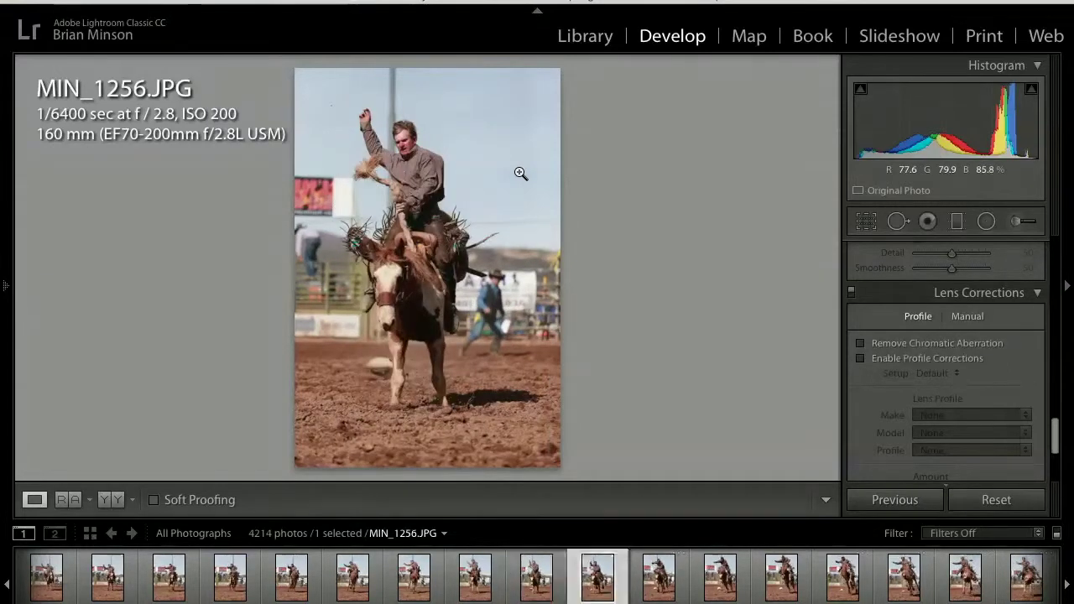
pyautogui.press('Right')
pyautogui.press('Right')
pyautogui.press('Right')
pyautogui.press('Right')
pyautogui.press('Right')
pyautogui.press('Right')
pyautogui.press('Right')
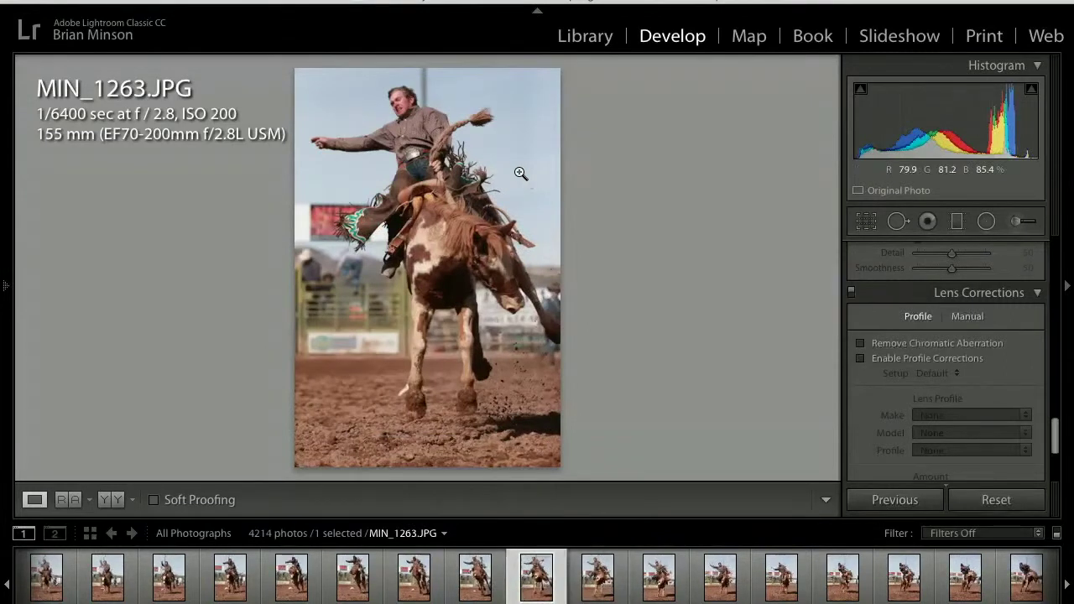
# Compare MIN_1264.JPG with the photos on either side of it, and inspect its rider up close
pyautogui.press('Right')
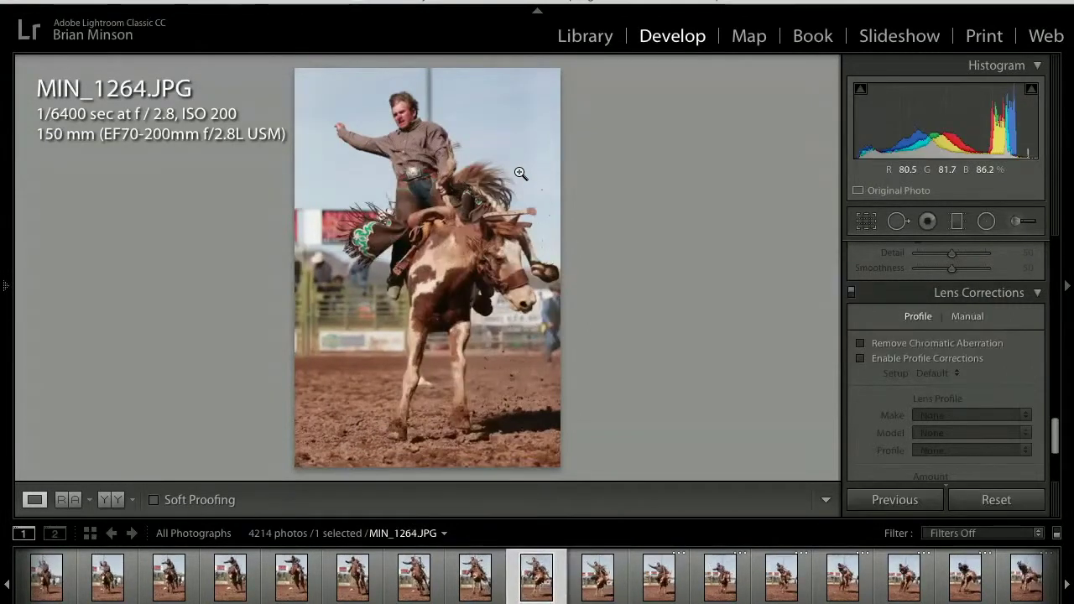
pyautogui.press('Left')
pyautogui.press('Right')
pyautogui.press('Right')
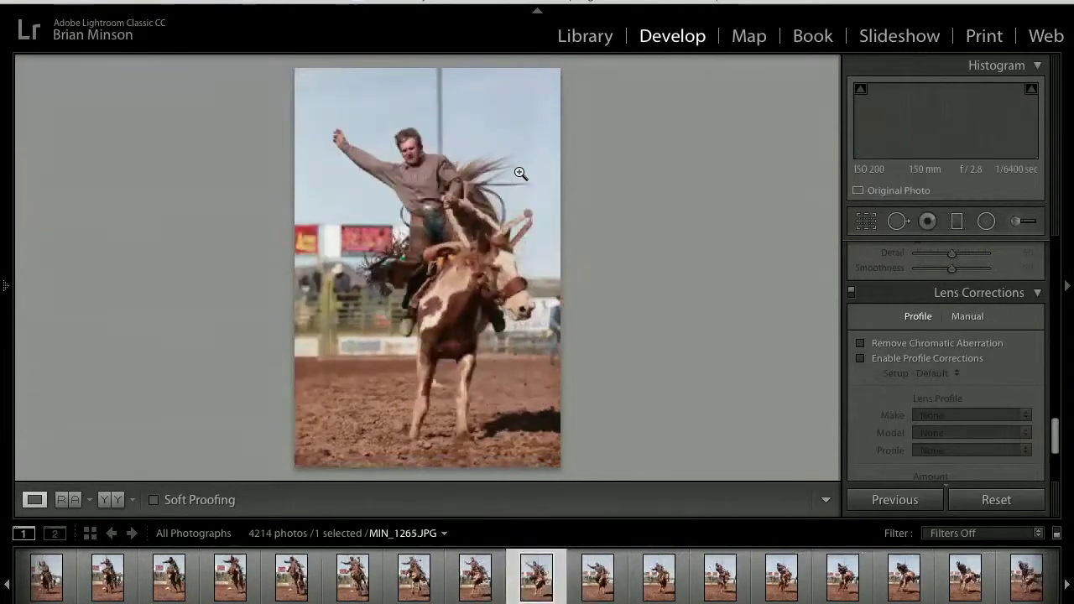
pyautogui.press('Left')
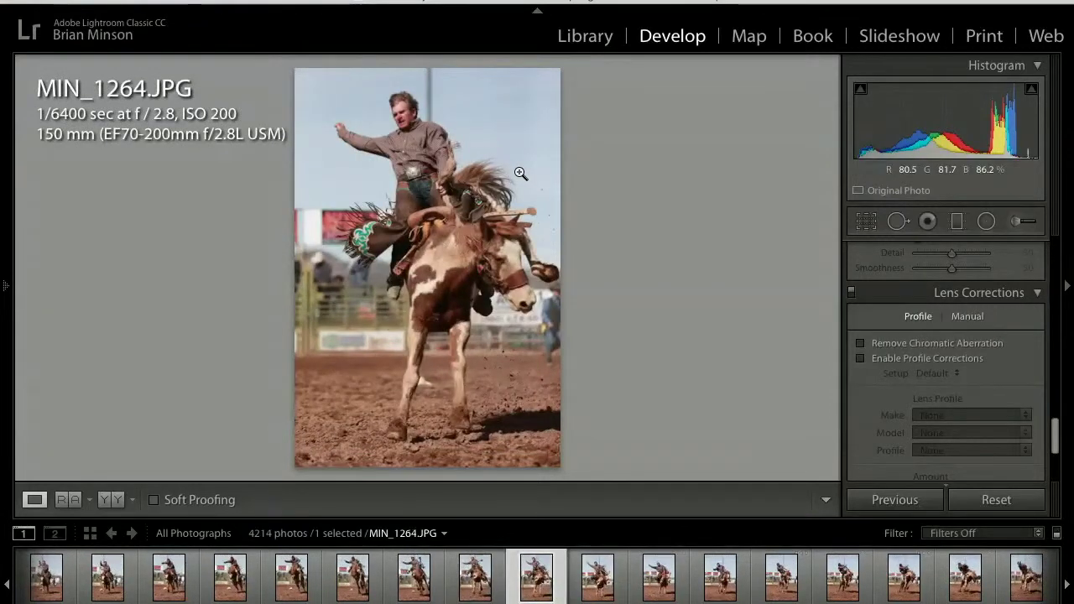
pyautogui.click(407, 115)
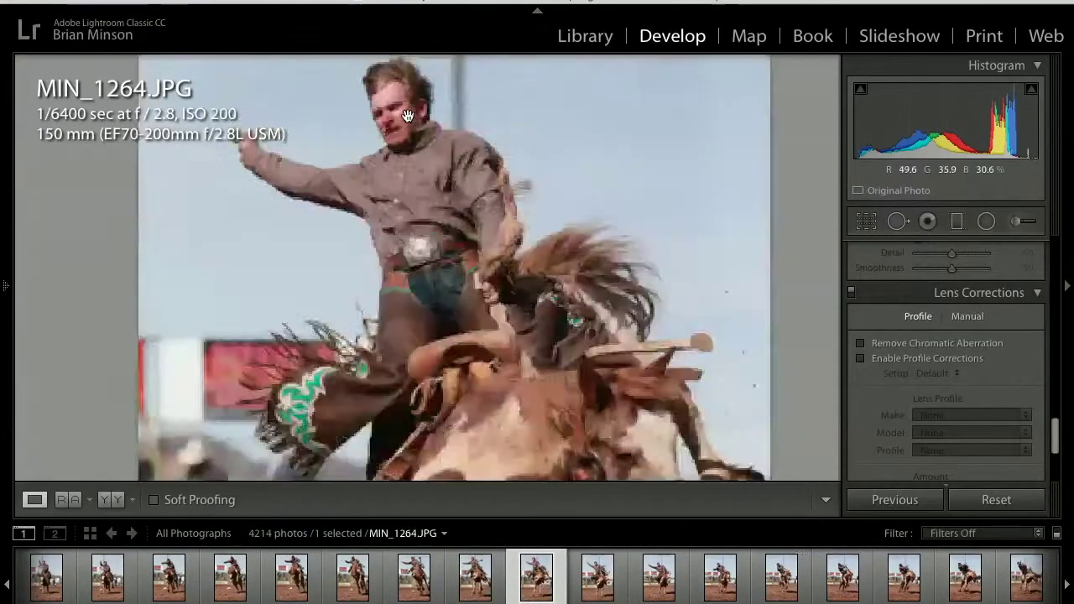
pyautogui.click(411, 199)
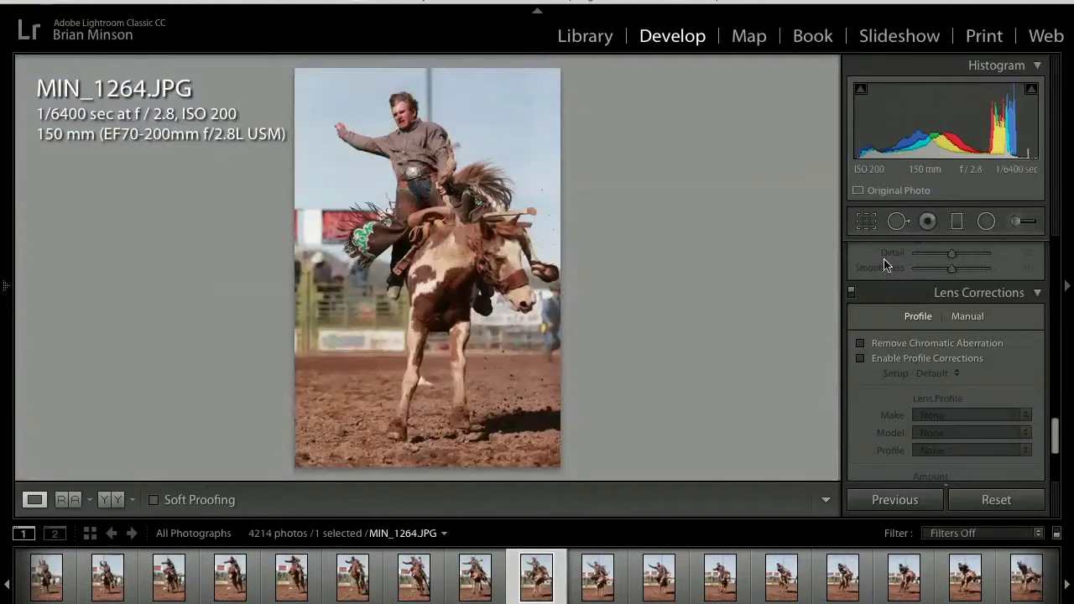
# Apply Auto tone to MIN_1264.JPG, then set exposure to +0.65 and contrast to +7
pyautogui.scroll(10, 1057, 297)
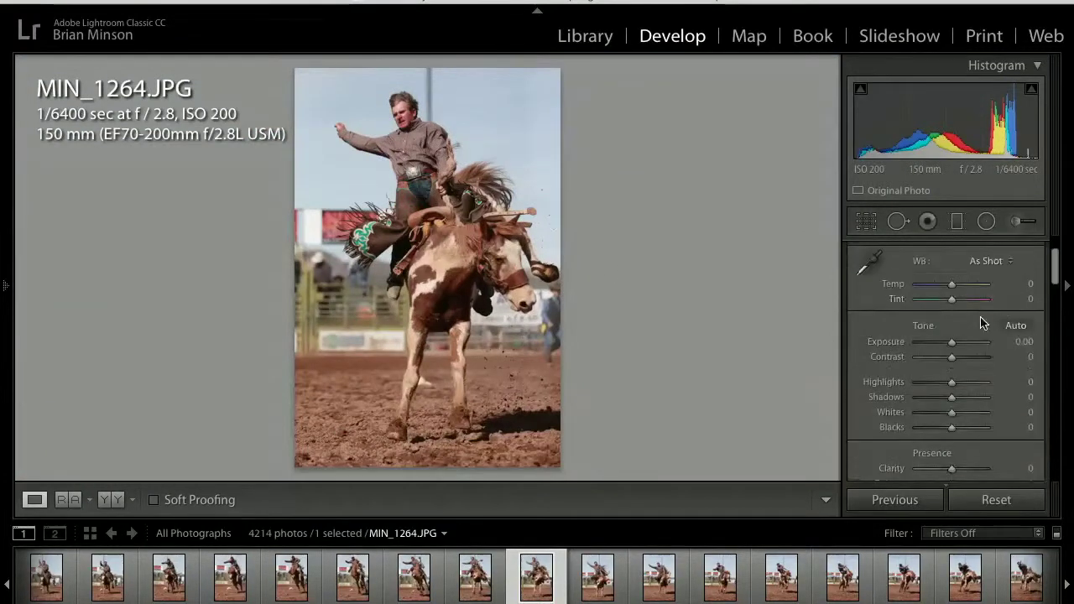
pyautogui.click(1017, 326)
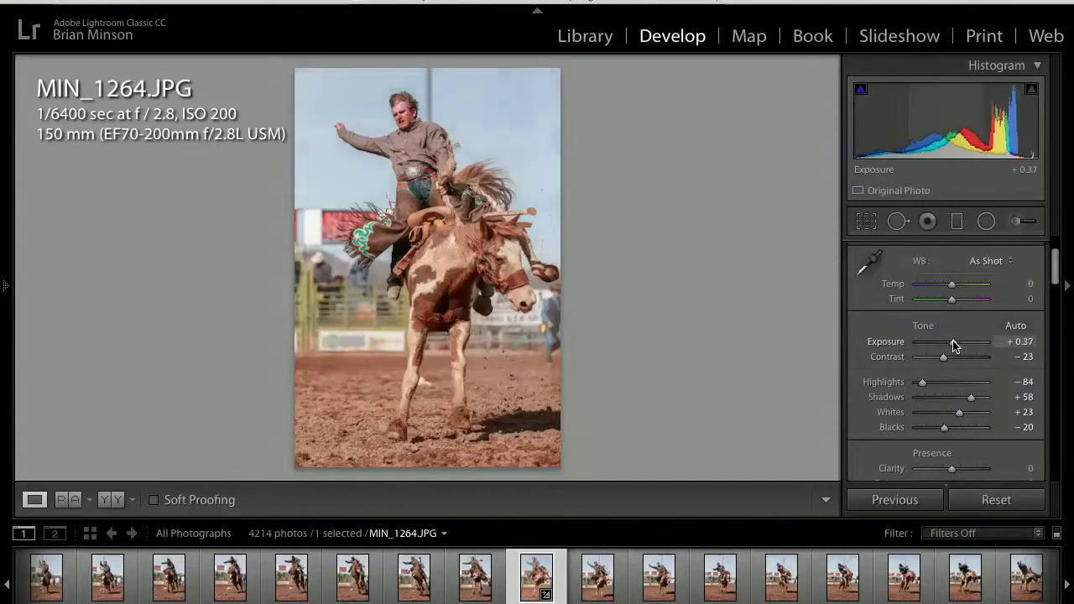
pyautogui.moveTo(953, 345); pyautogui.dragTo(958, 362)
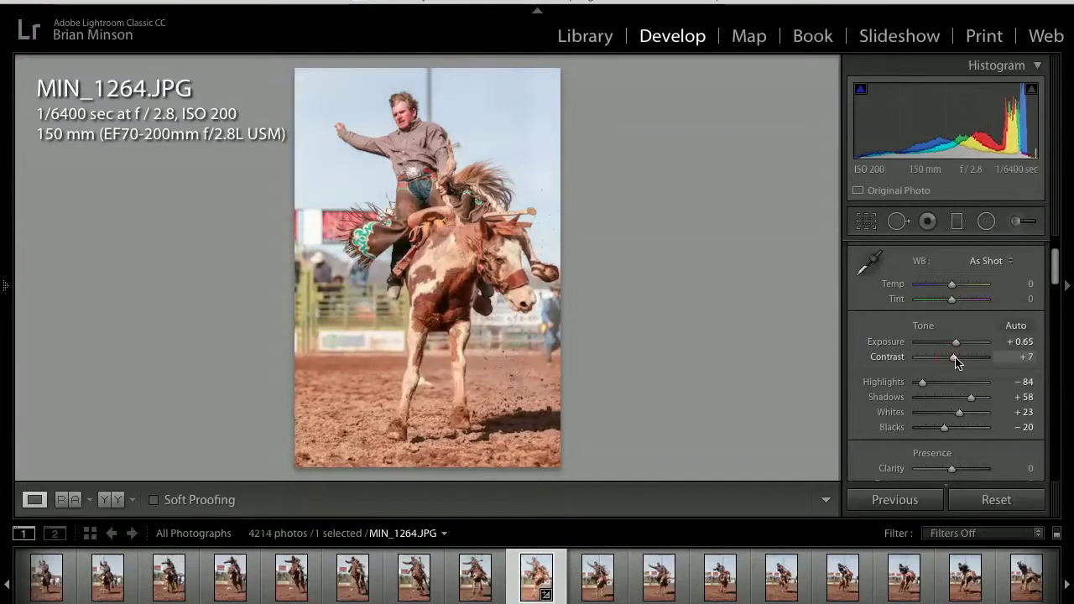
# Set MIN_1264.JPG's blacks to -37 and clarity to +45
pyautogui.scroll(-1, 956, 360)
pyautogui.moveTo(959, 455); pyautogui.dragTo(968, 456)
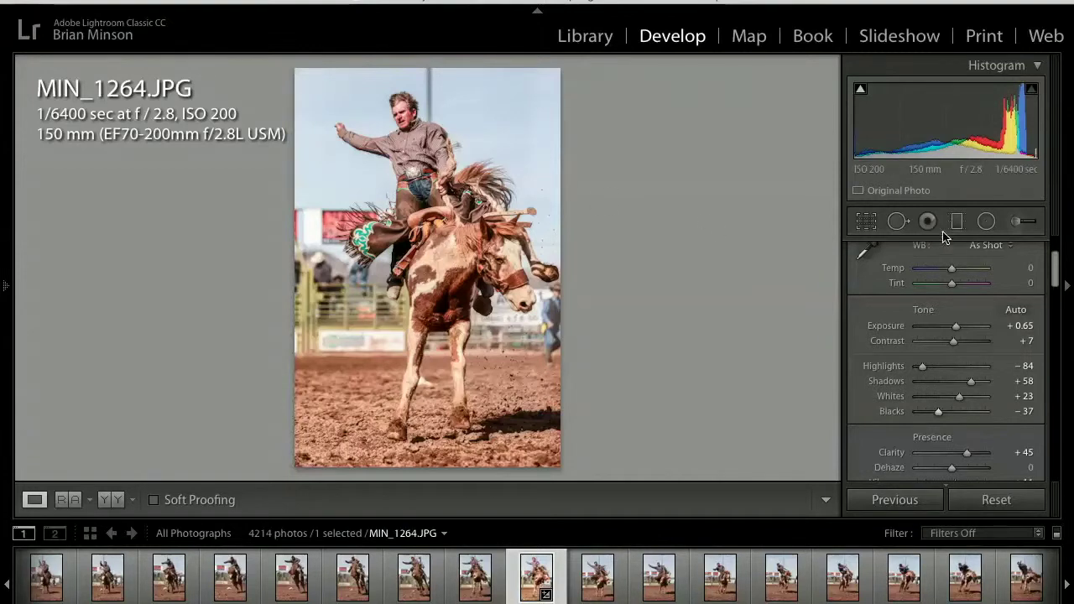
# Paint a size 77 Clone spot edit over the pole in the sky behind the rider's head
pyautogui.click(898, 222)
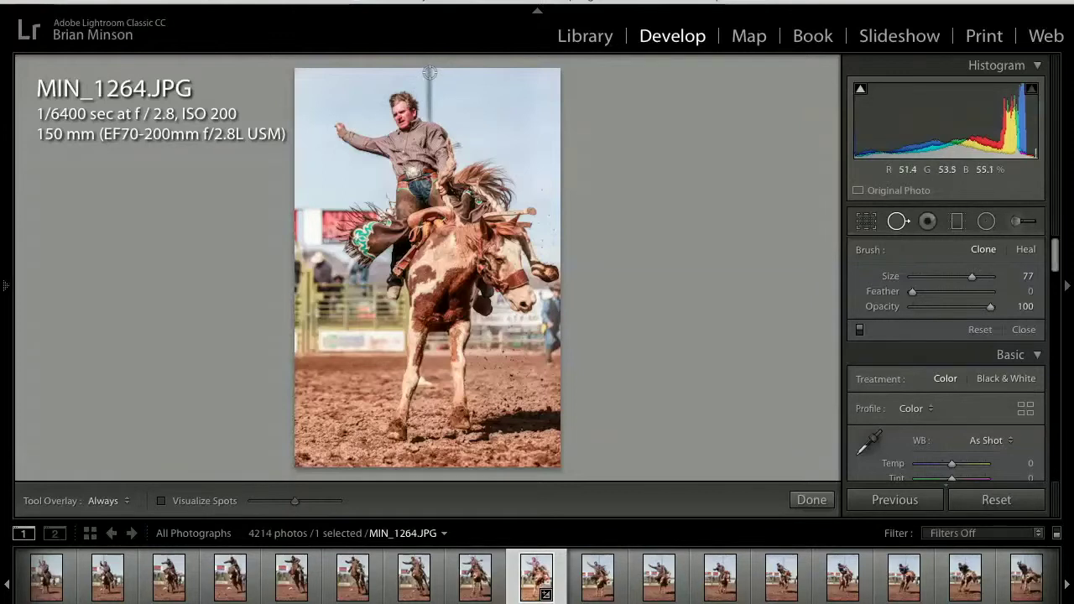
pyautogui.click(428, 116)
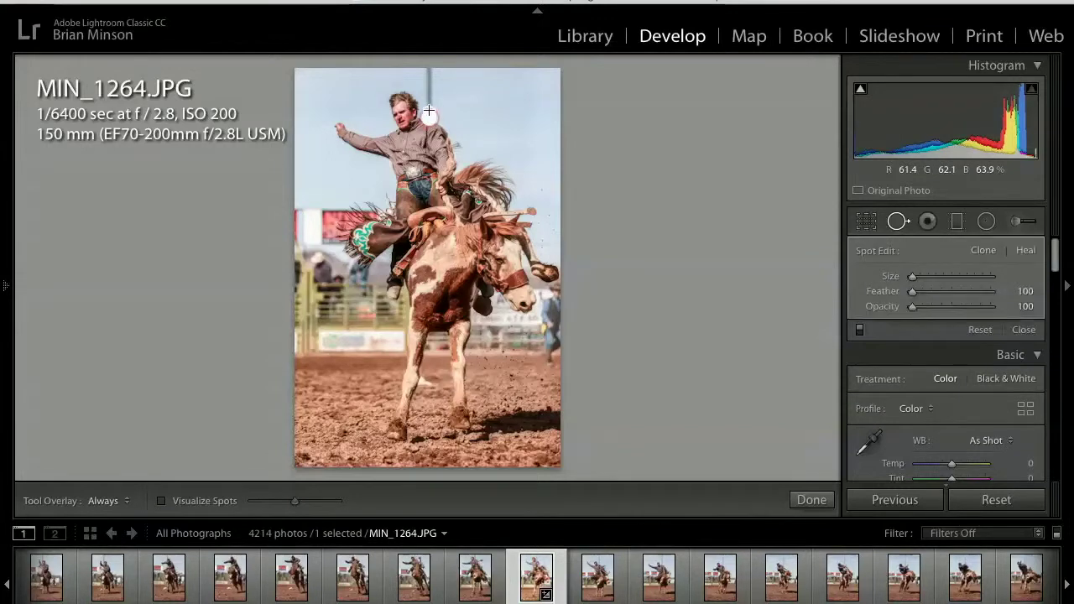
pyautogui.moveTo(429, 65); pyautogui.dragTo(429, 64)
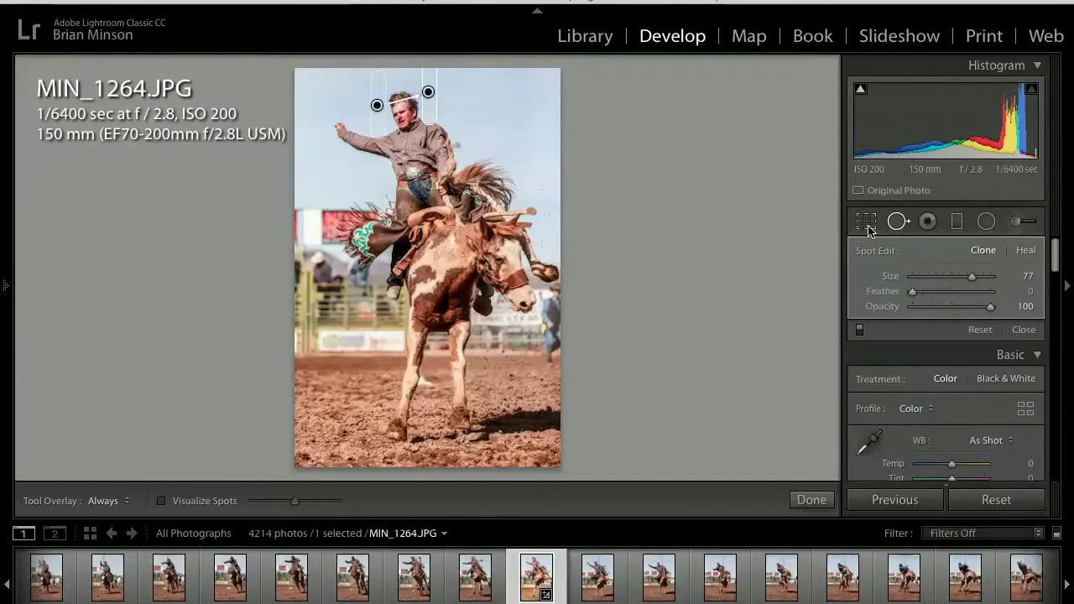
pyautogui.click(896, 223)
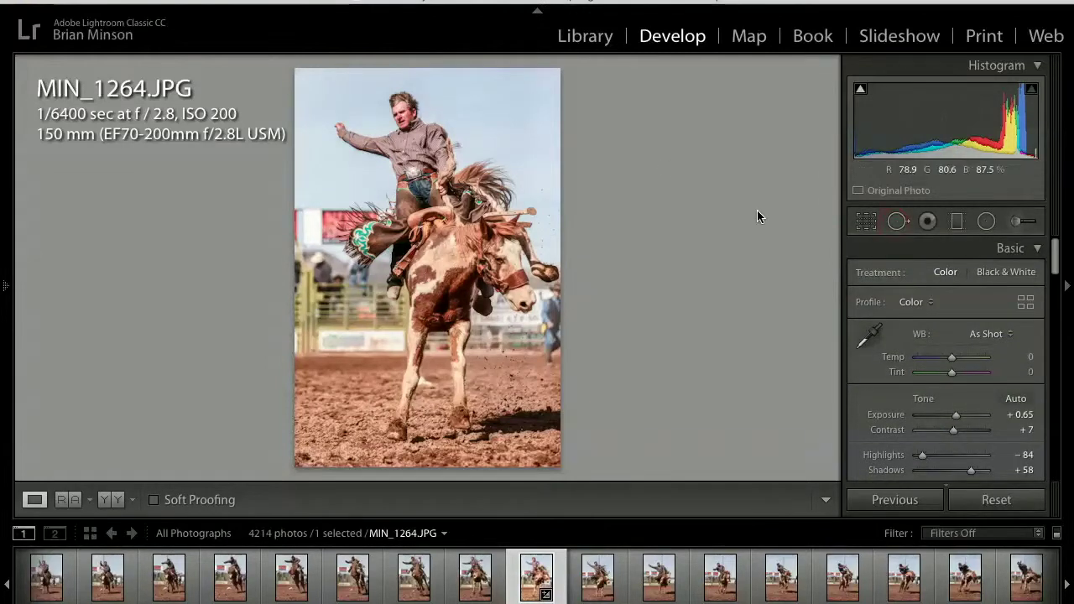
# Resample the pole's spot edit from the clear sky beside it away from the rider, set it to Clone, and realign the patch over the pole
pyautogui.click(897, 223)
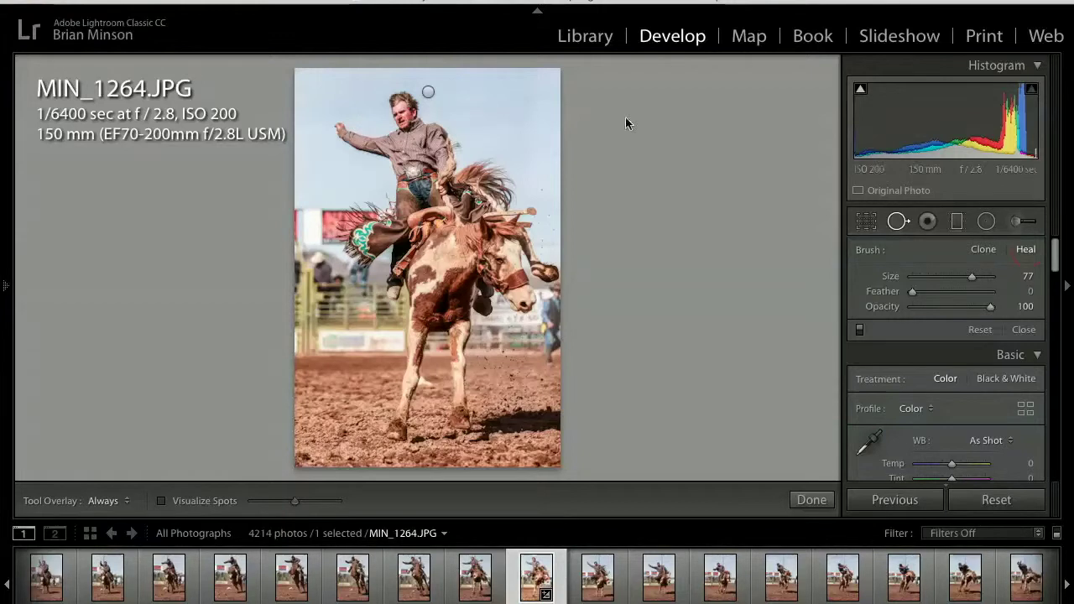
pyautogui.click(425, 90)
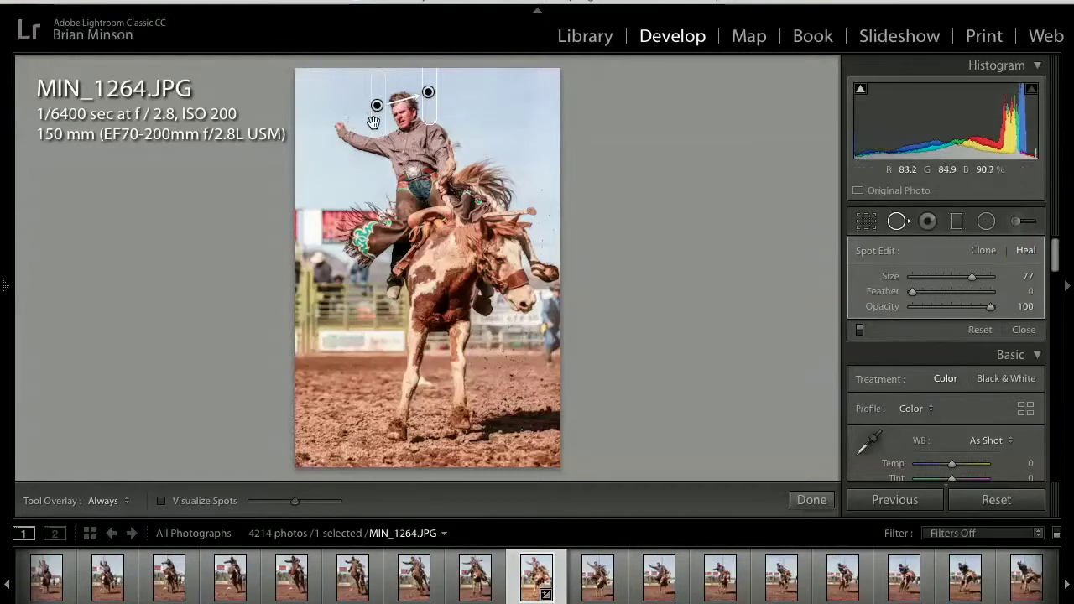
pyautogui.moveTo(378, 123); pyautogui.dragTo(454, 119)
pyautogui.moveTo(454, 119); pyautogui.dragTo(454, 119)
pyautogui.click(984, 251)
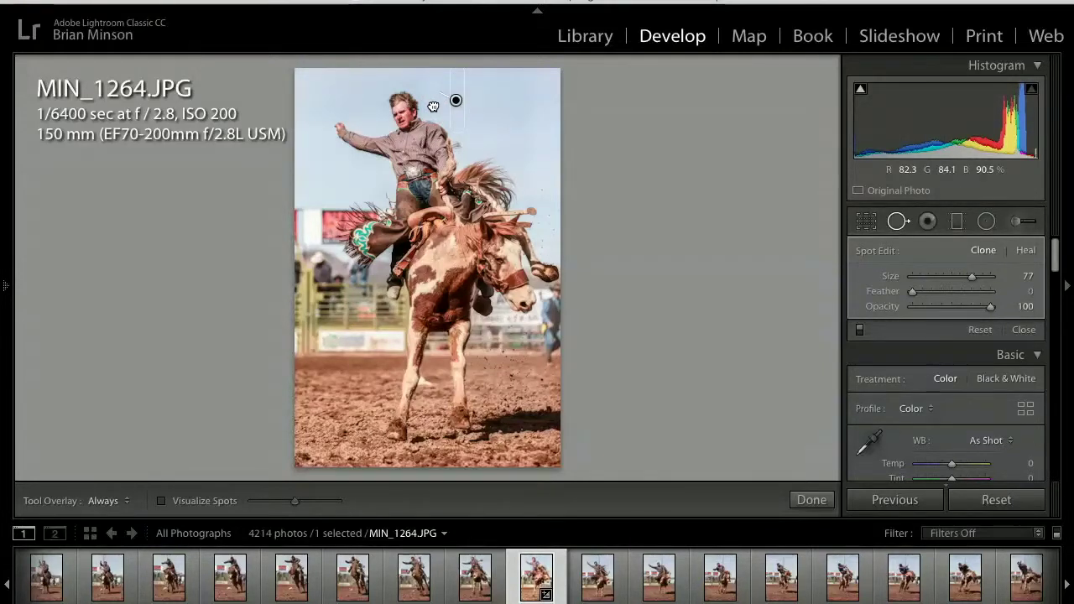
pyautogui.moveTo(433, 106); pyautogui.dragTo(430, 88)
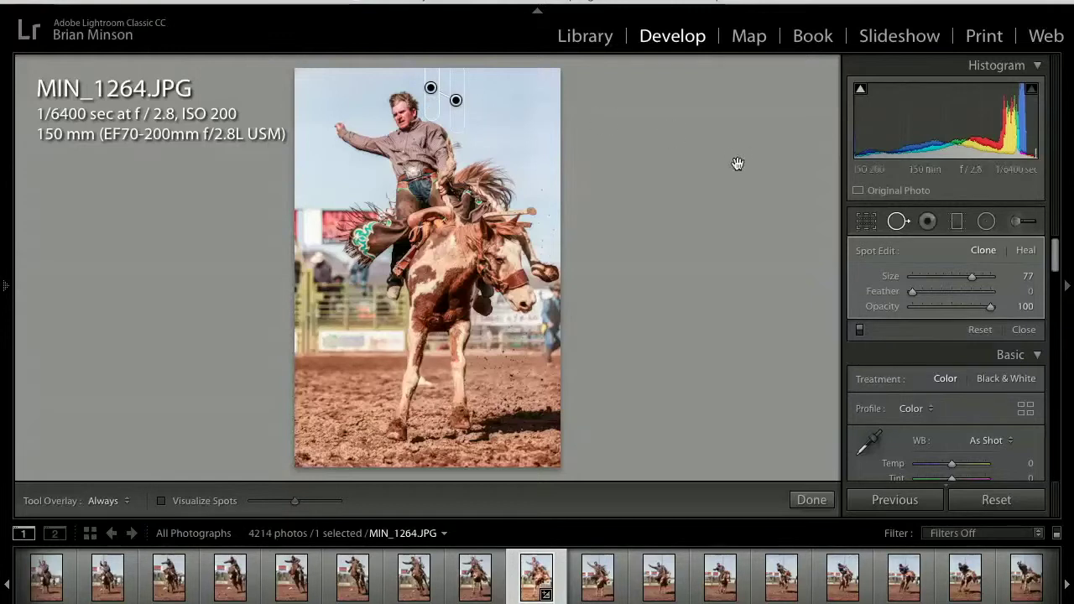
pyautogui.click(897, 222)
# Reselect the spot edit over the pole and switch it to Heal
pyautogui.click(897, 221)
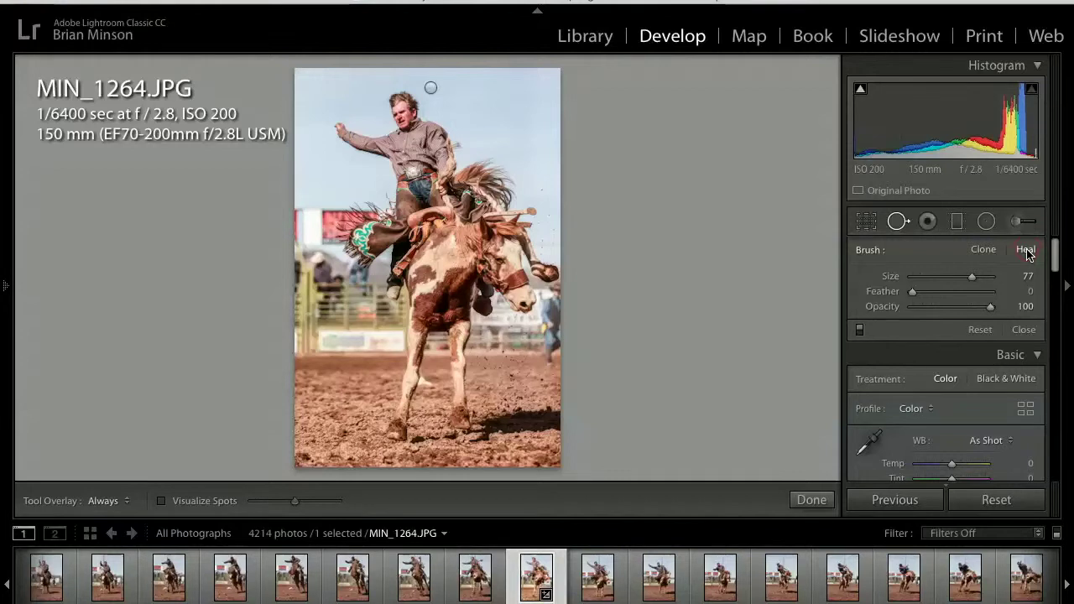
pyautogui.click(432, 90)
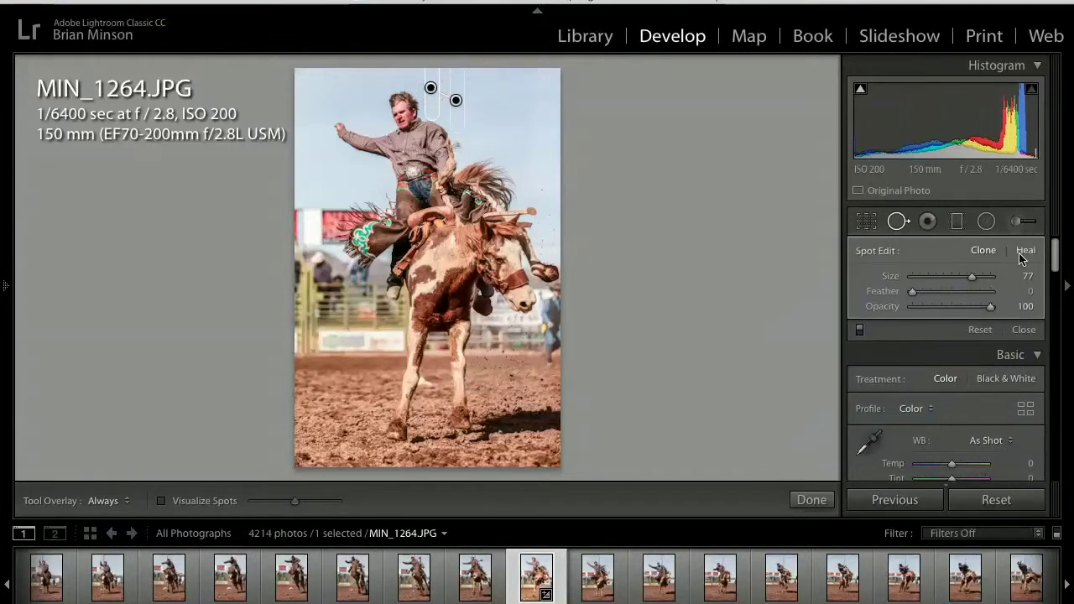
pyautogui.click(898, 222)
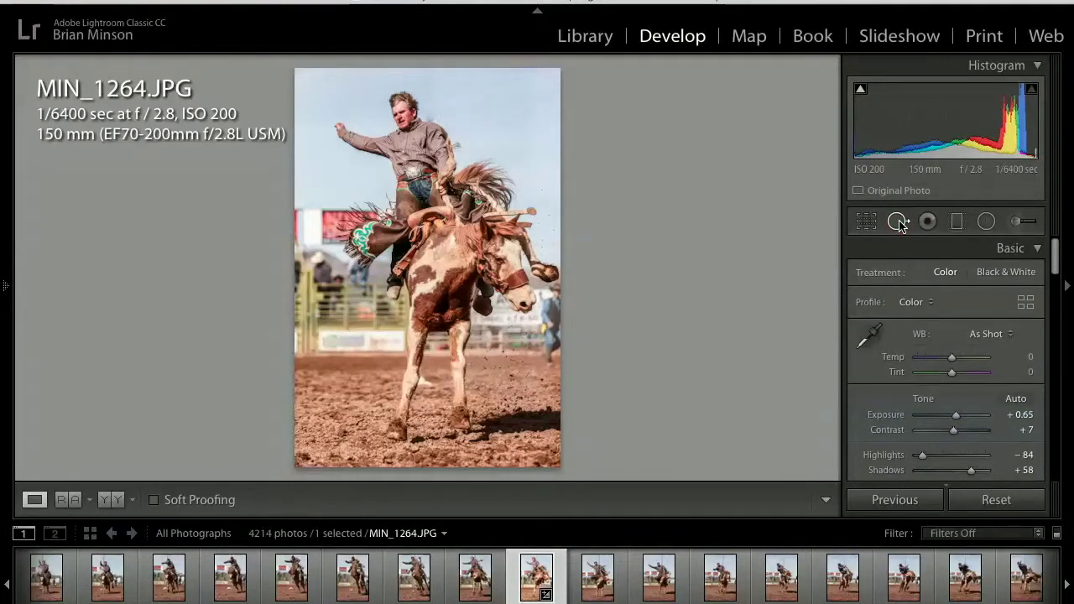
pyautogui.click(898, 223)
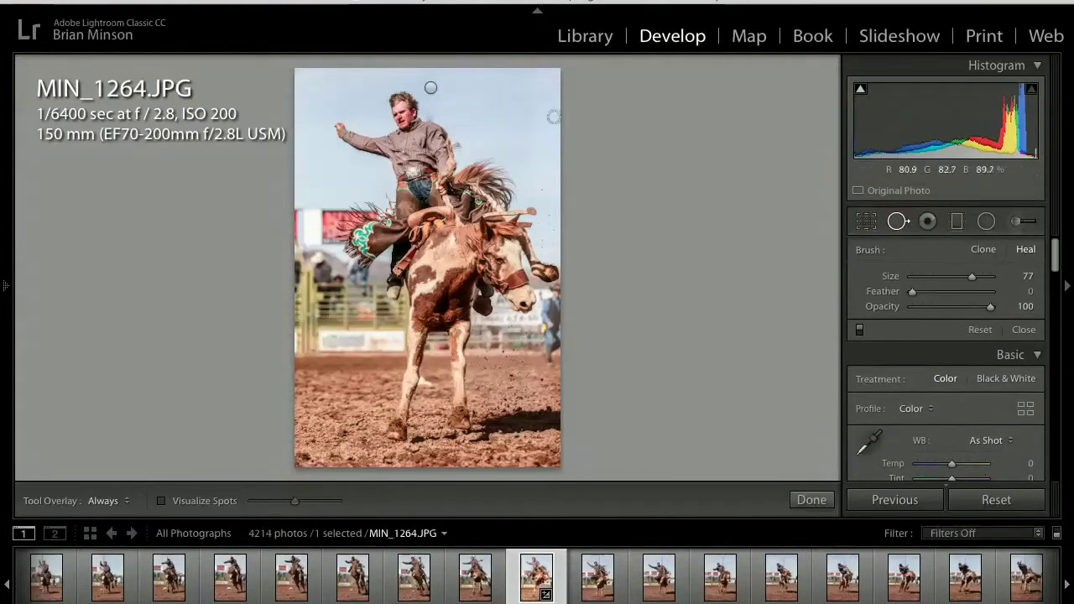
pyautogui.click(897, 225)
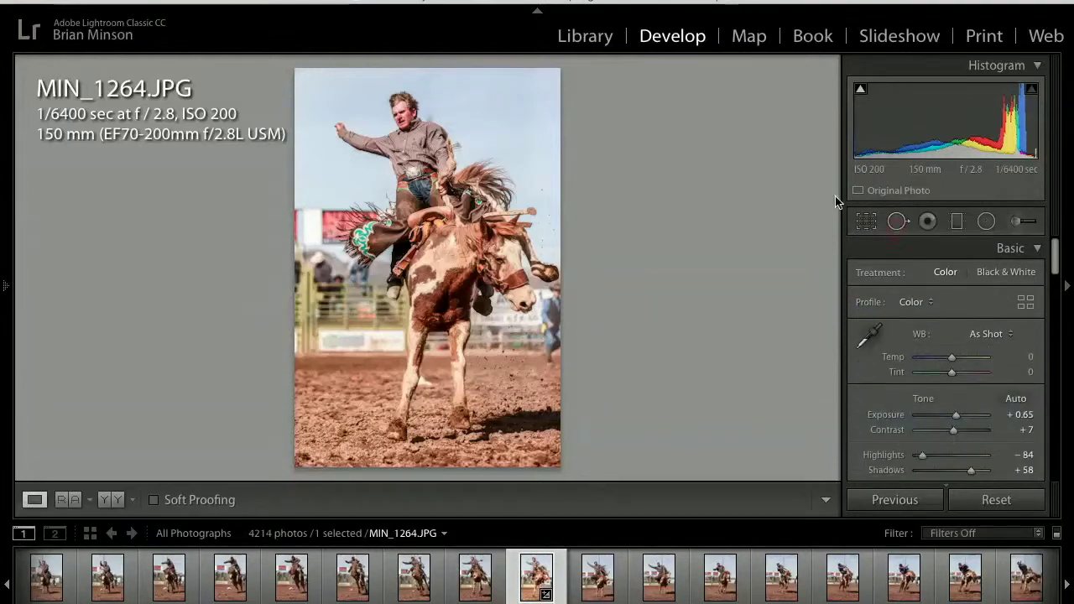
# Paint a size 76 spot edit over the leftover pole smudge above the rider's shoulder and set it to Clone
pyautogui.click(424, 115)
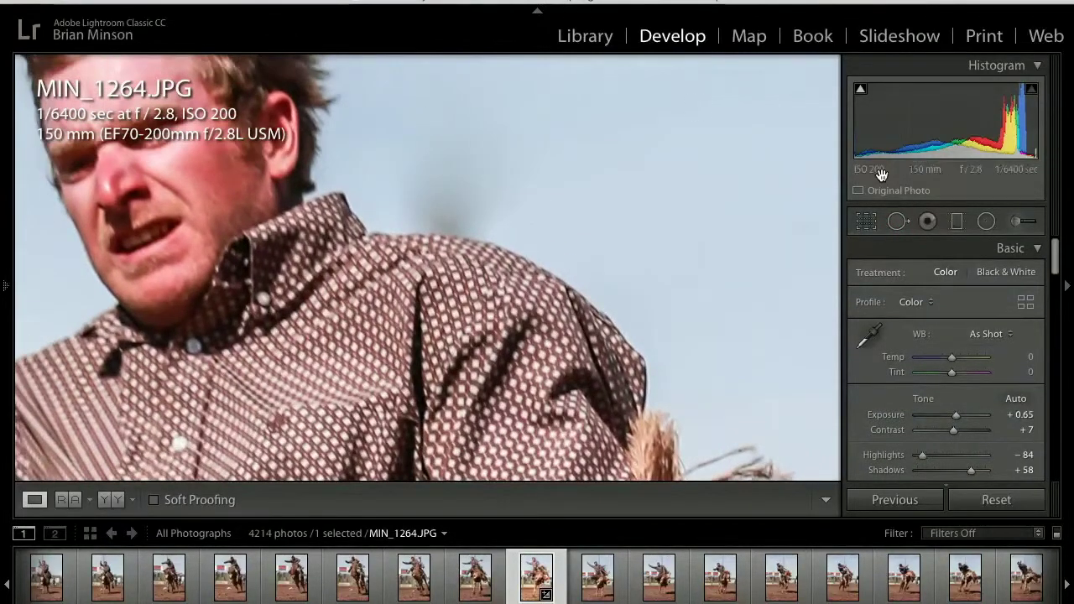
pyautogui.click(898, 222)
pyautogui.scroll(-1, 588, 176)
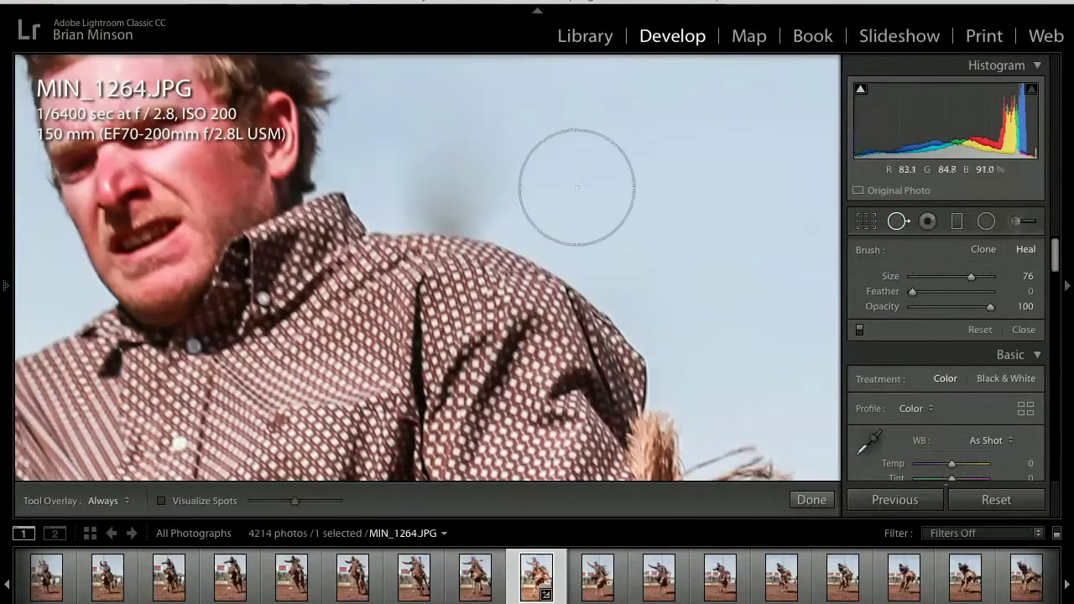
pyautogui.click(538, 188)
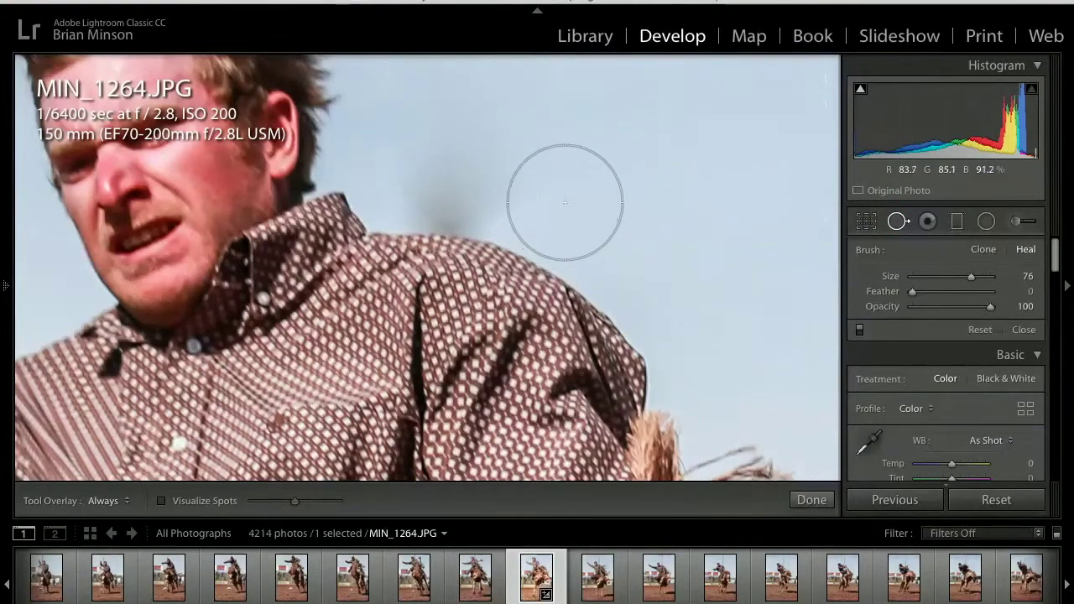
pyautogui.click(566, 195)
pyautogui.moveTo(535, 190); pyautogui.dragTo(437, 168)
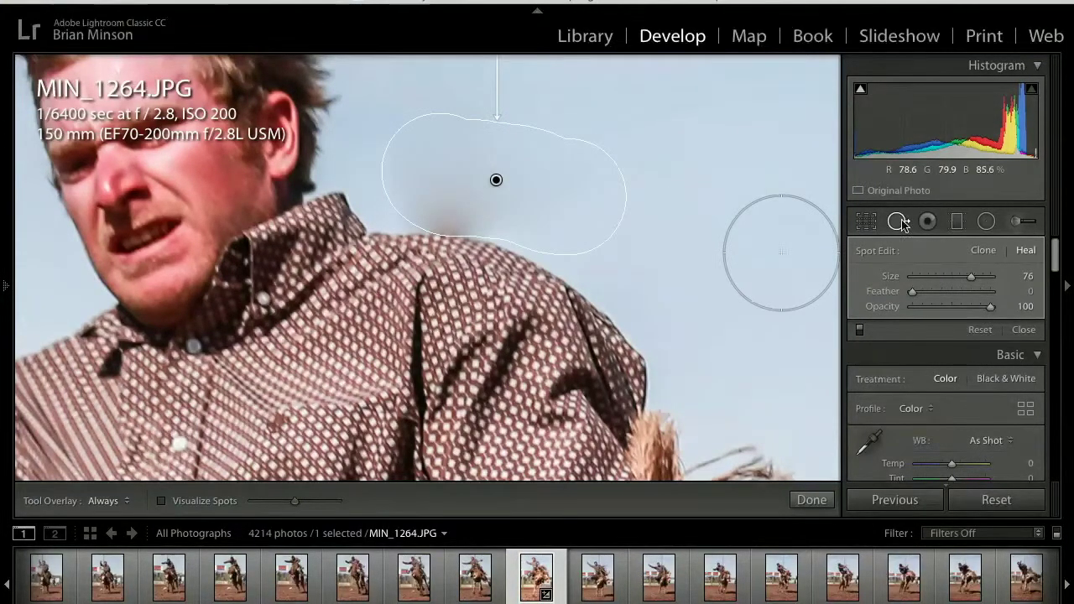
pyautogui.click(982, 251)
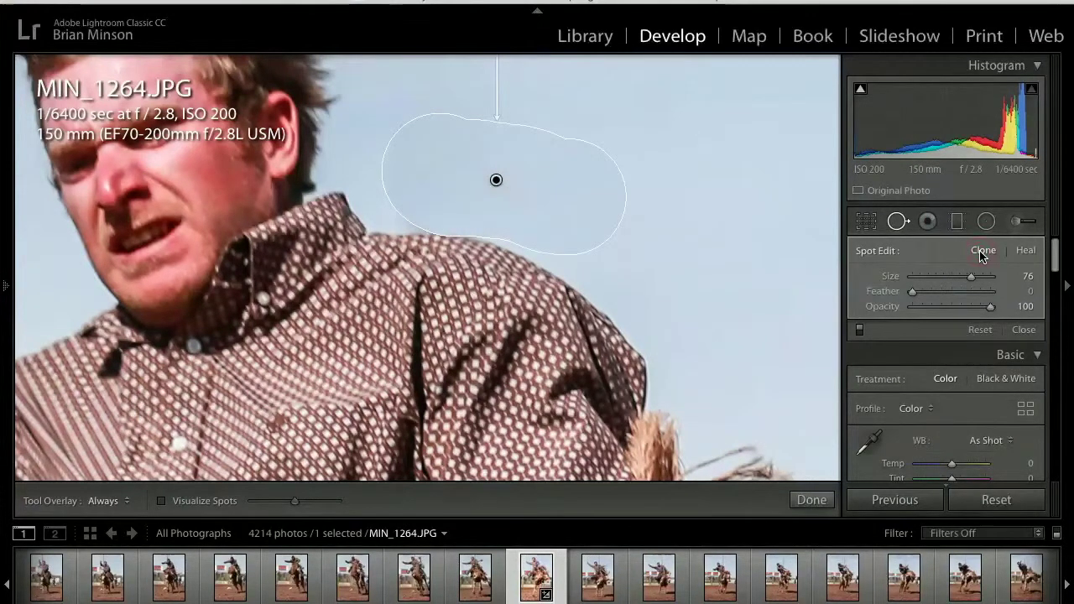
pyautogui.click(897, 222)
pyautogui.click(625, 215)
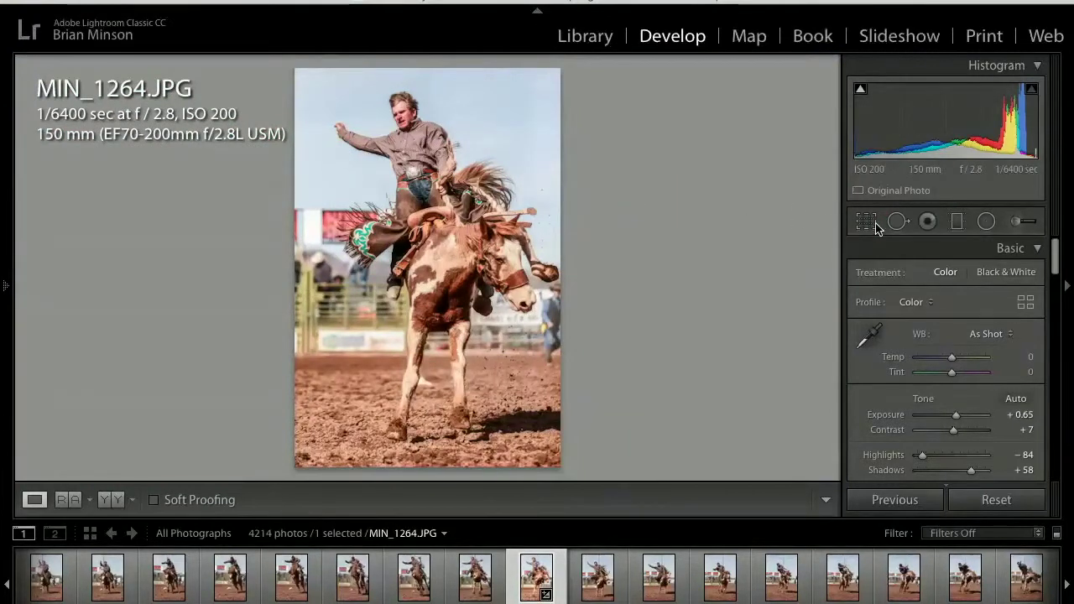
# Move the shoulder spot edit's sample area to the sky just beyond the rider's shoulder and switch the edit to Heal
pyautogui.click(897, 222)
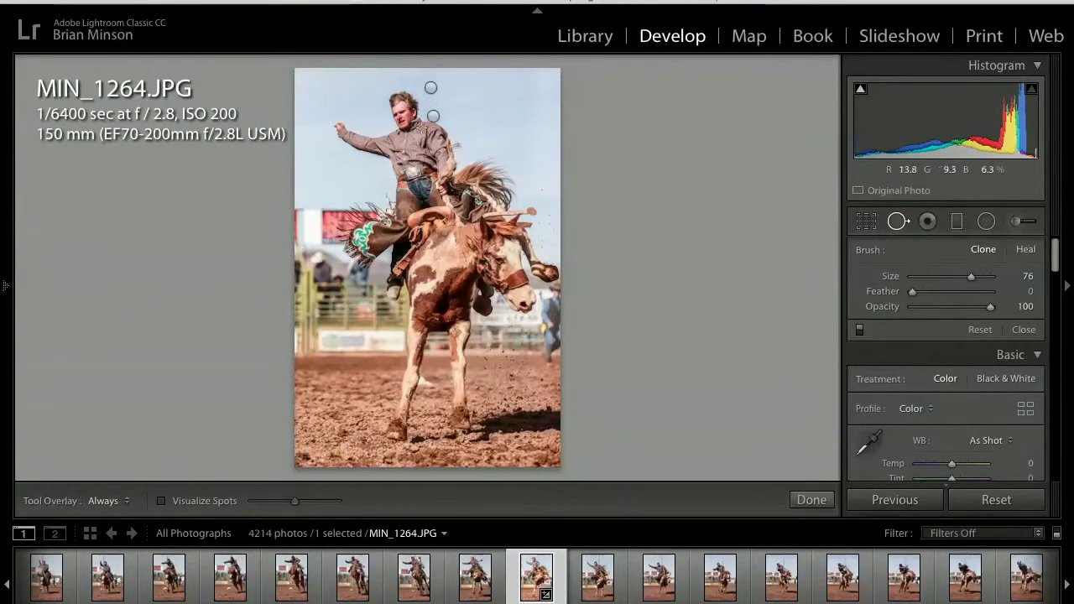
pyautogui.click(432, 117)
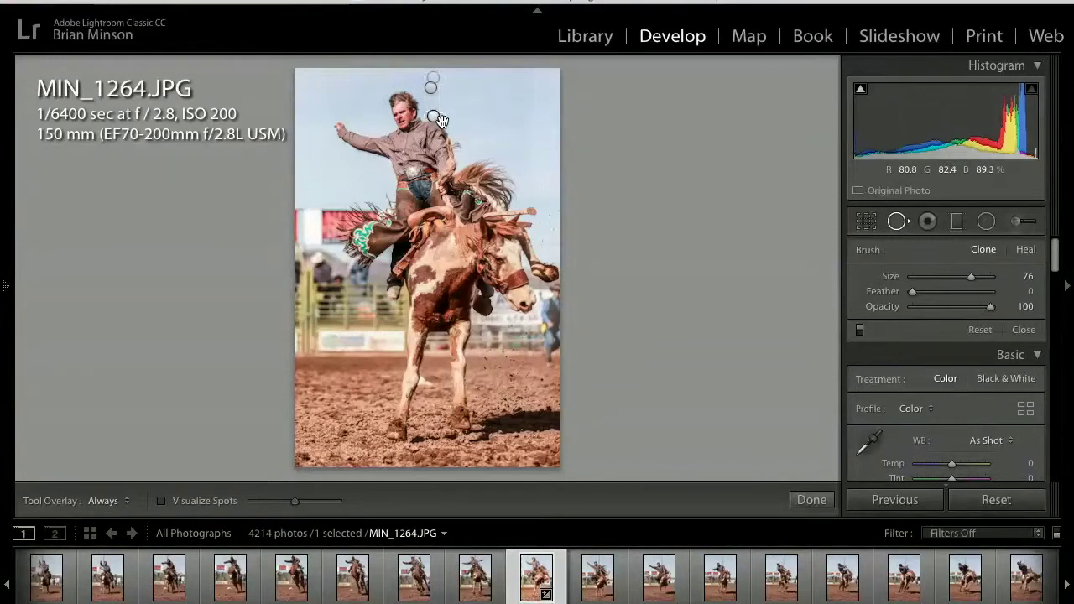
pyautogui.moveTo(435, 79); pyautogui.dragTo(463, 125)
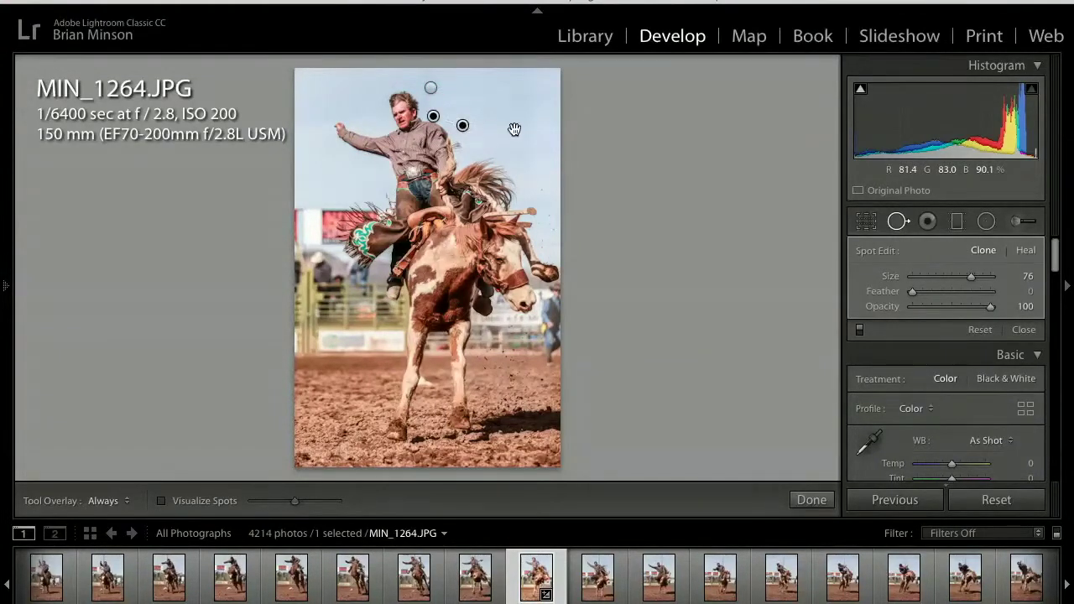
pyautogui.click(1019, 252)
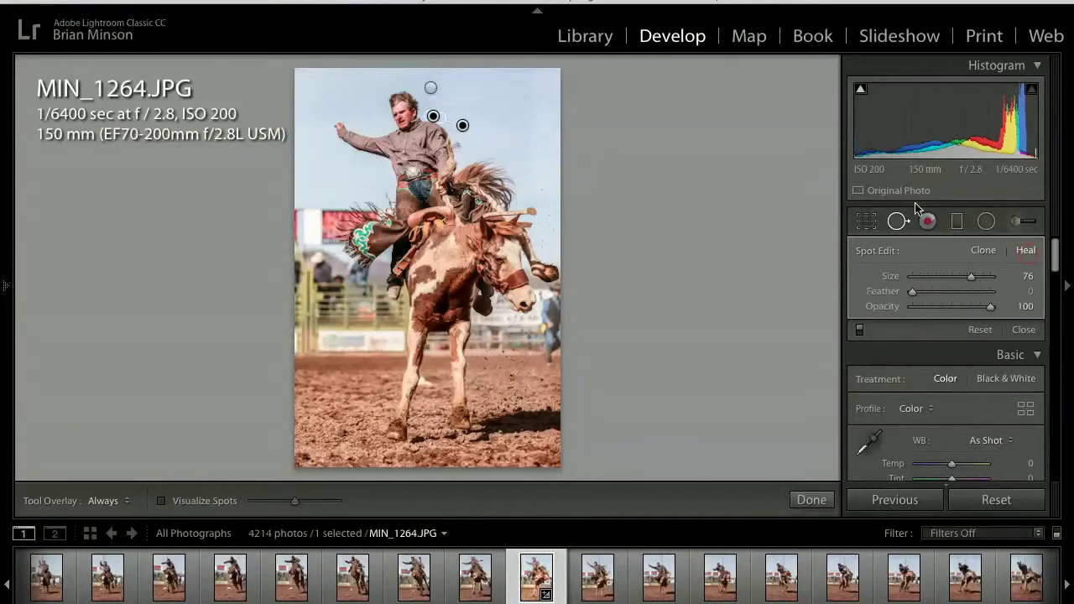
pyautogui.click(897, 223)
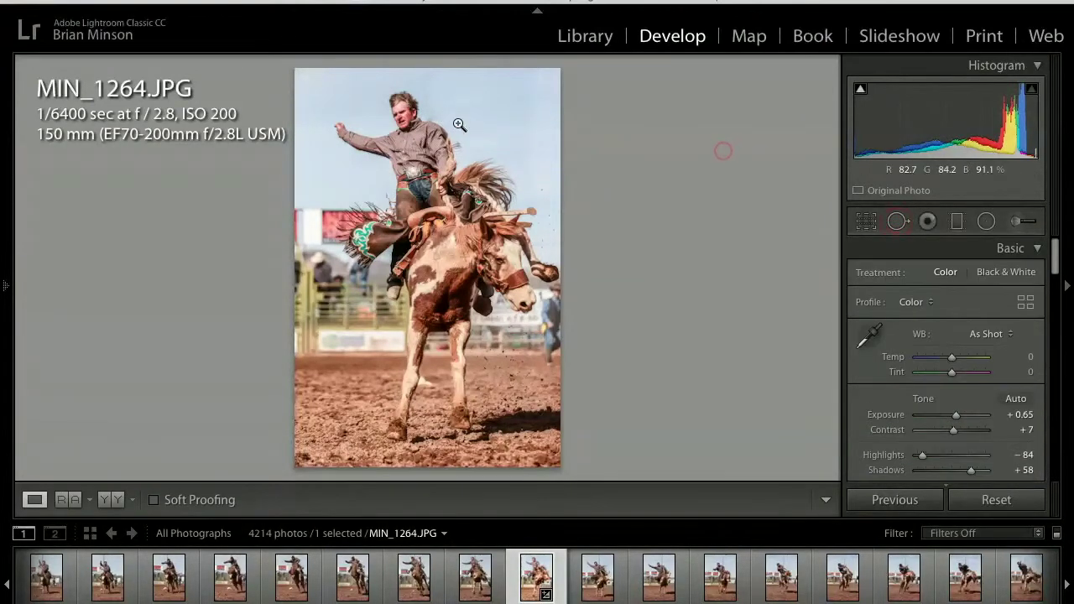
# Inspect the smudge above the rider's shoulder up close, select its spot edit and switch it to Clone
pyautogui.press('z')
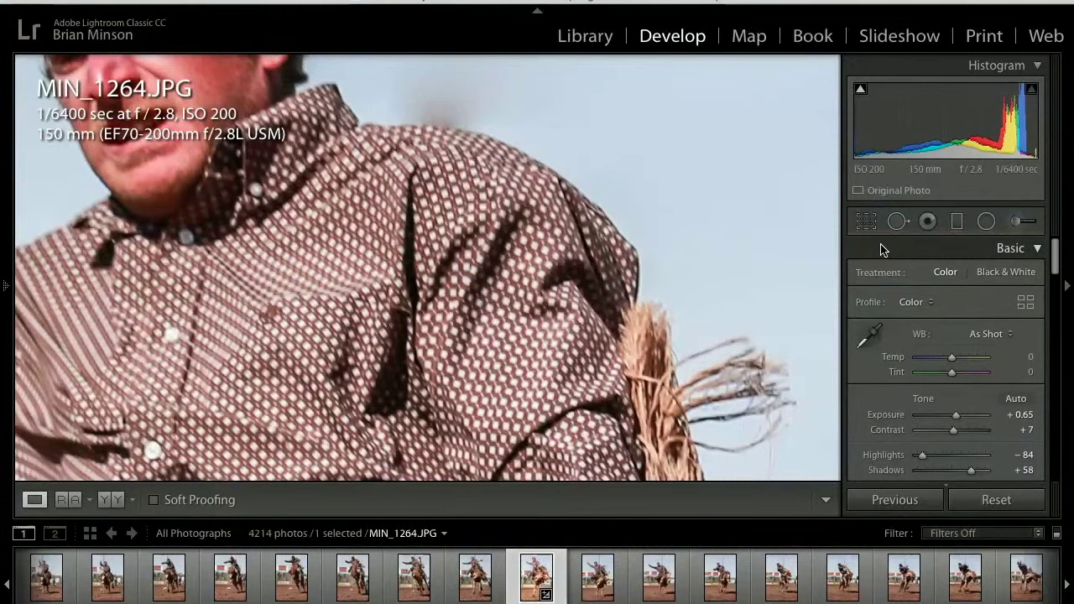
pyautogui.click(897, 222)
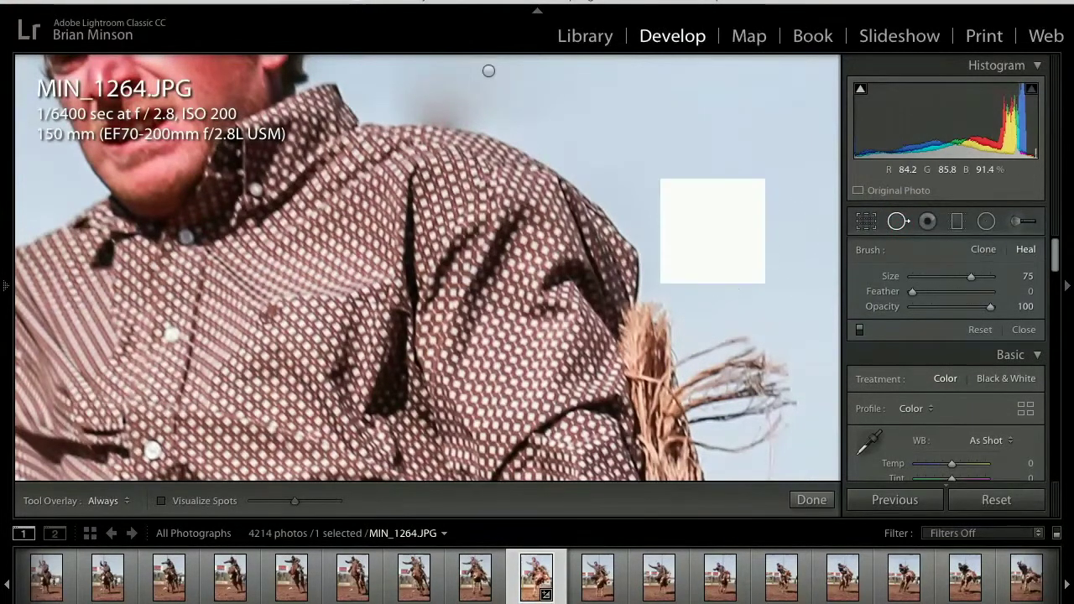
pyautogui.click(897, 223)
pyautogui.click(897, 223)
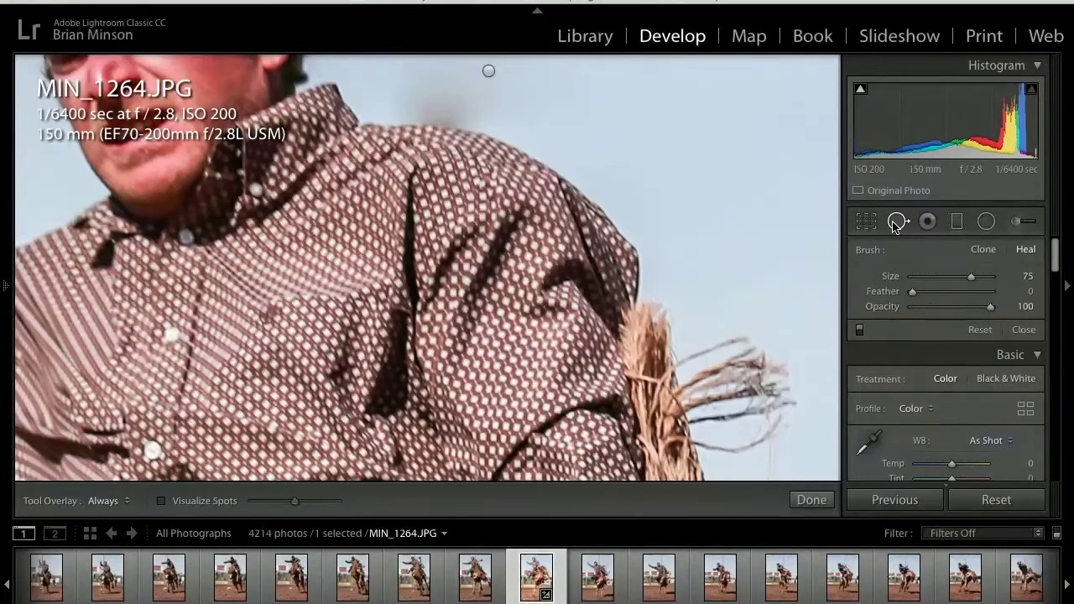
pyautogui.click(897, 222)
pyautogui.moveTo(653, 153); pyautogui.dragTo(655, 290)
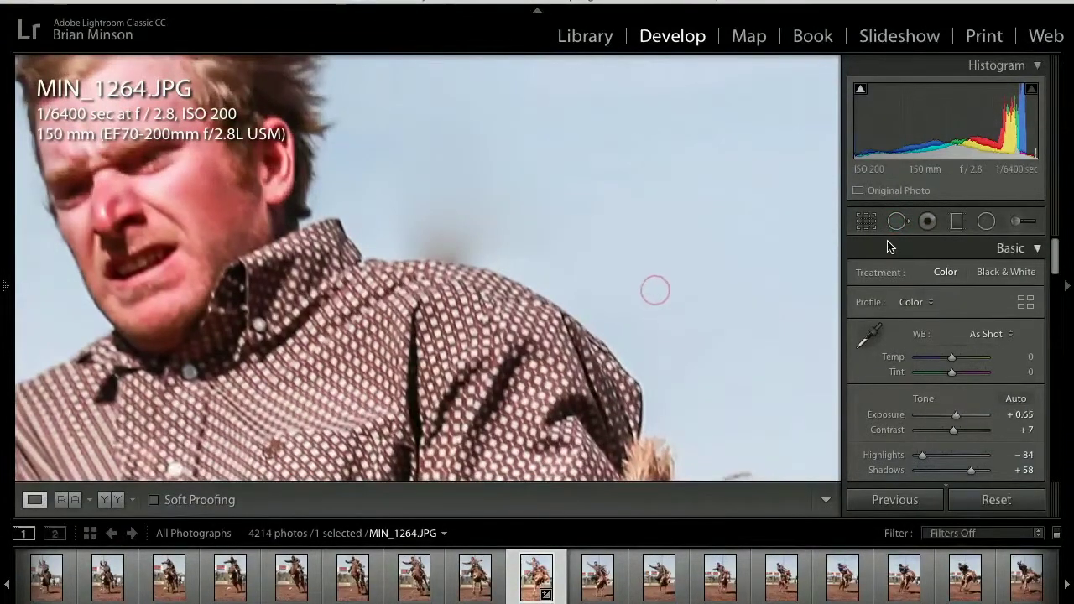
pyautogui.click(897, 222)
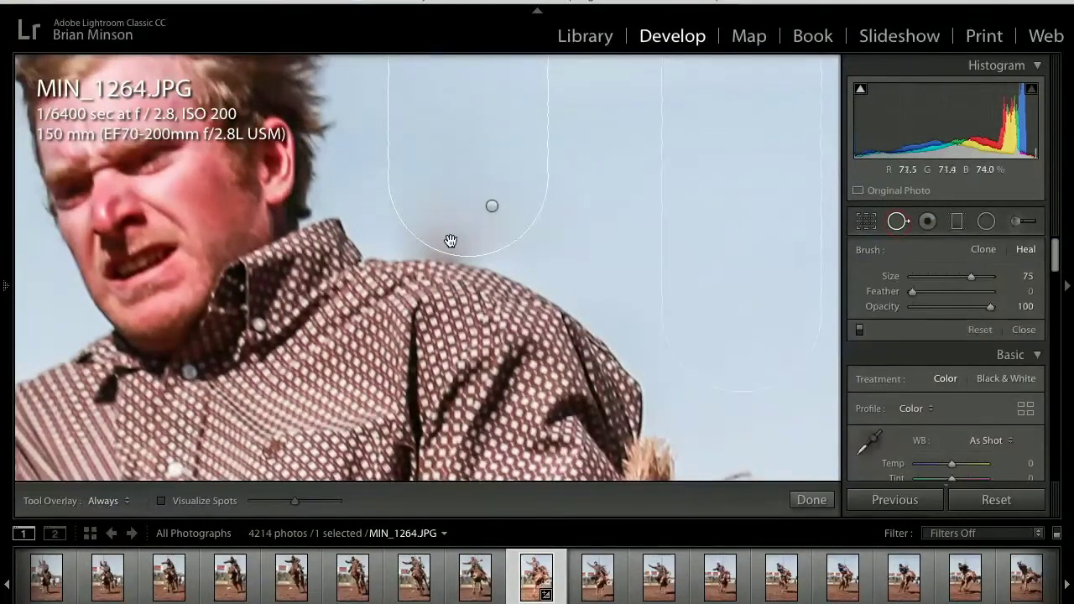
pyautogui.click(527, 251)
pyautogui.press('Delete')
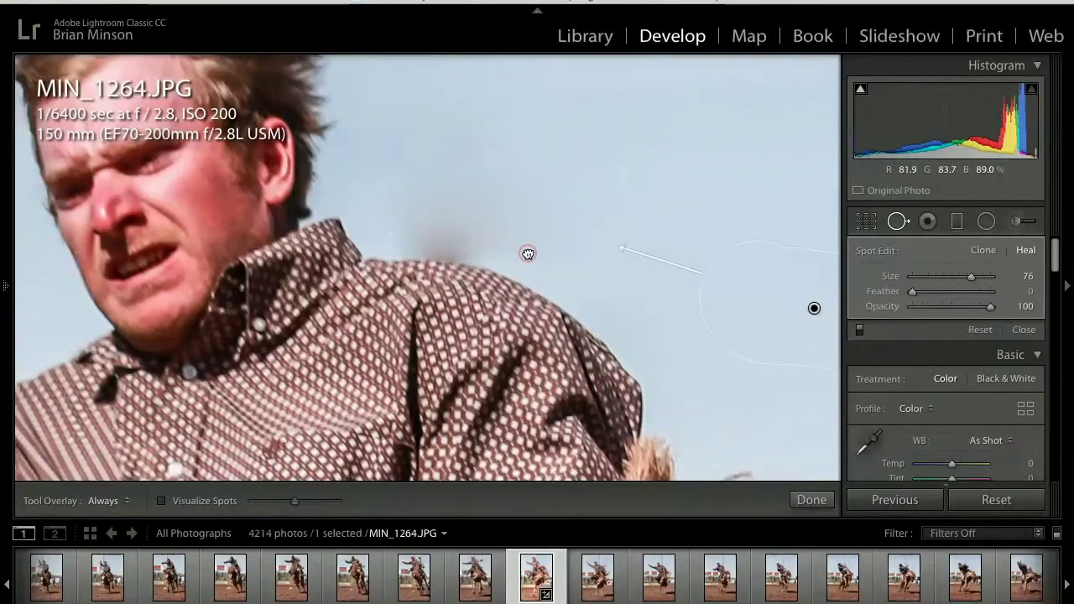
pyautogui.hotkey('ctrl', 'z')
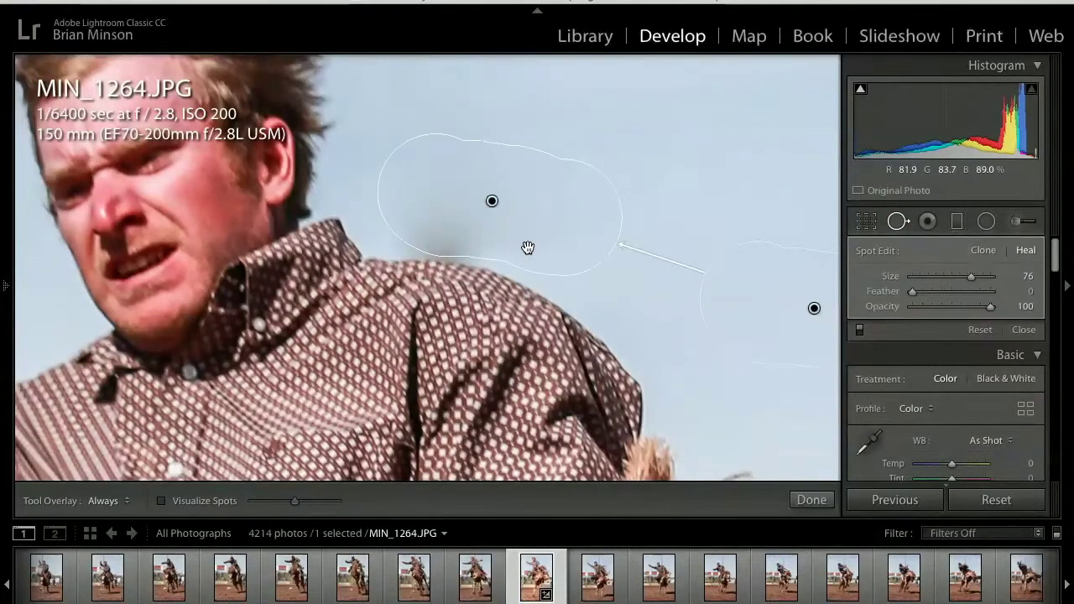
pyautogui.click(984, 251)
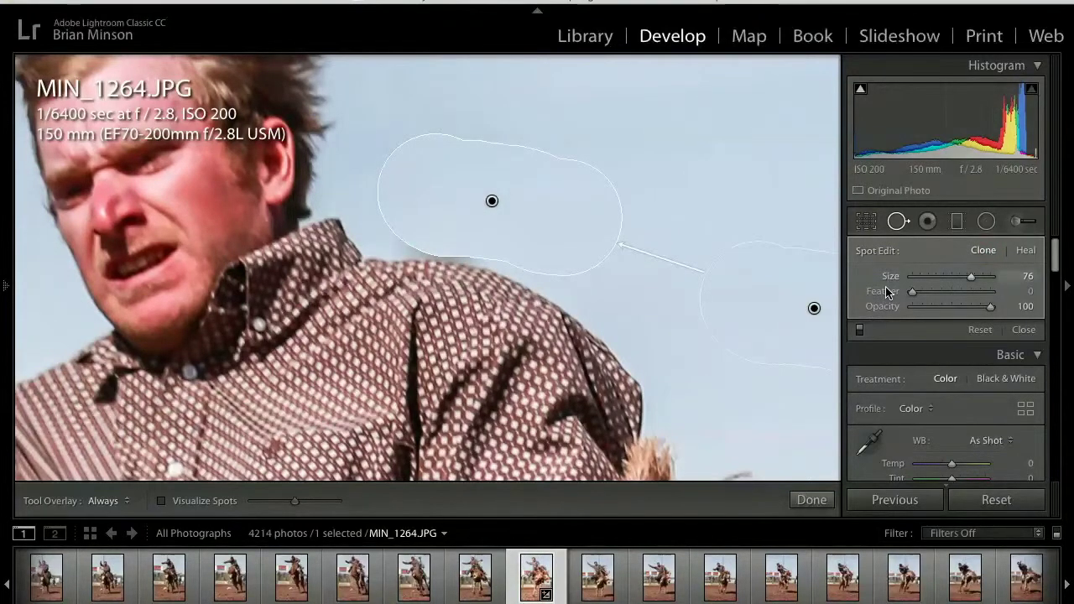
# Move the cloned patch's sample area to the sky directly above it, and shift the patch closer to the rider's collar
pyautogui.moveTo(789, 312)
pyautogui.mouseDown()
pyautogui.moveTo(741, 257)
pyautogui.moveTo(679, 275)
pyautogui.moveTo(595, 159)
pyautogui.moveTo(479, 84)
pyautogui.moveTo(448, 79)
pyautogui.mouseUp()
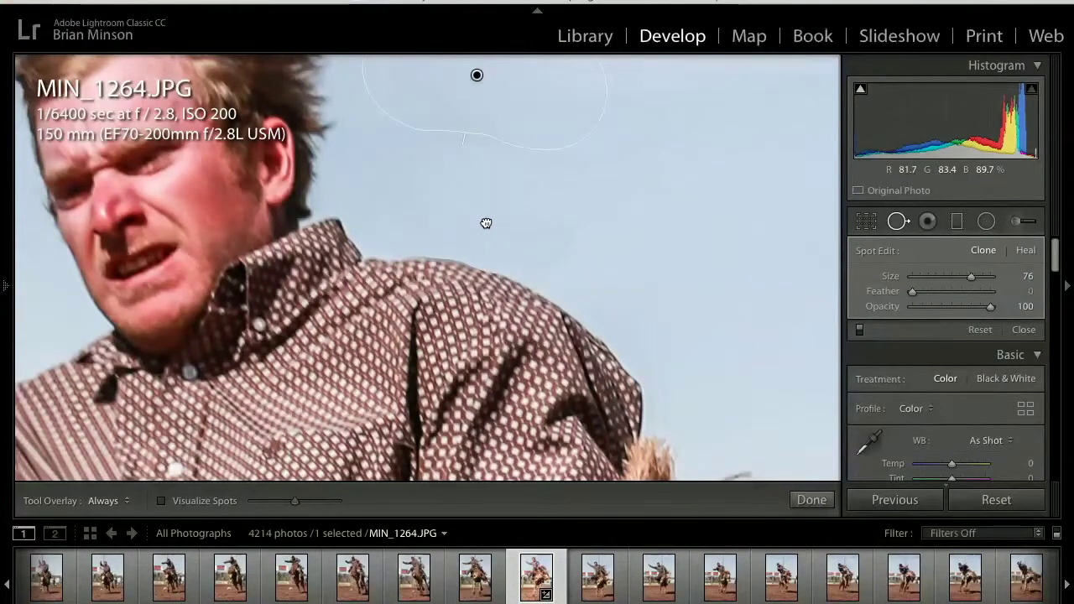
pyautogui.moveTo(513, 129); pyautogui.dragTo(501, 142)
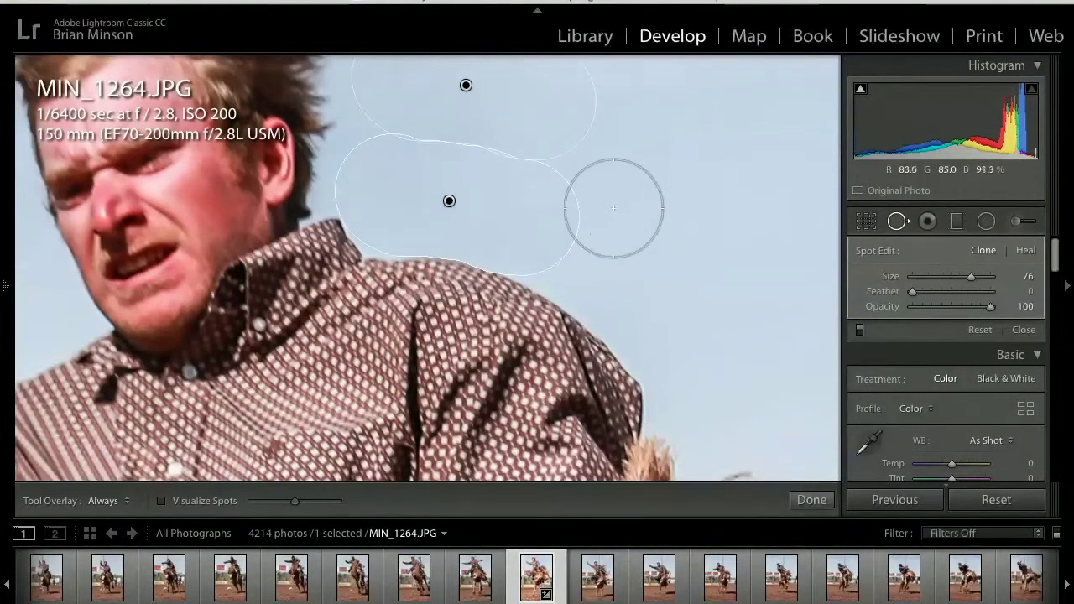
# Finish spot removal, inspect the retouched sky beside the rider's head up close, and return to the whole photo
pyautogui.click(899, 227)
pyautogui.click(585, 219)
pyautogui.click(432, 91)
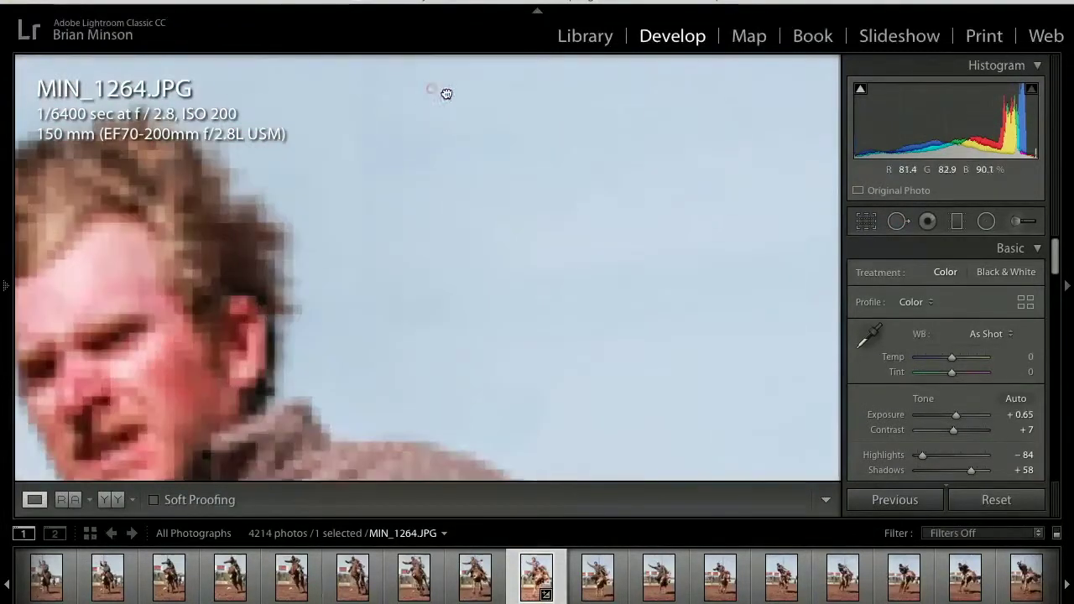
pyautogui.click(360, 113)
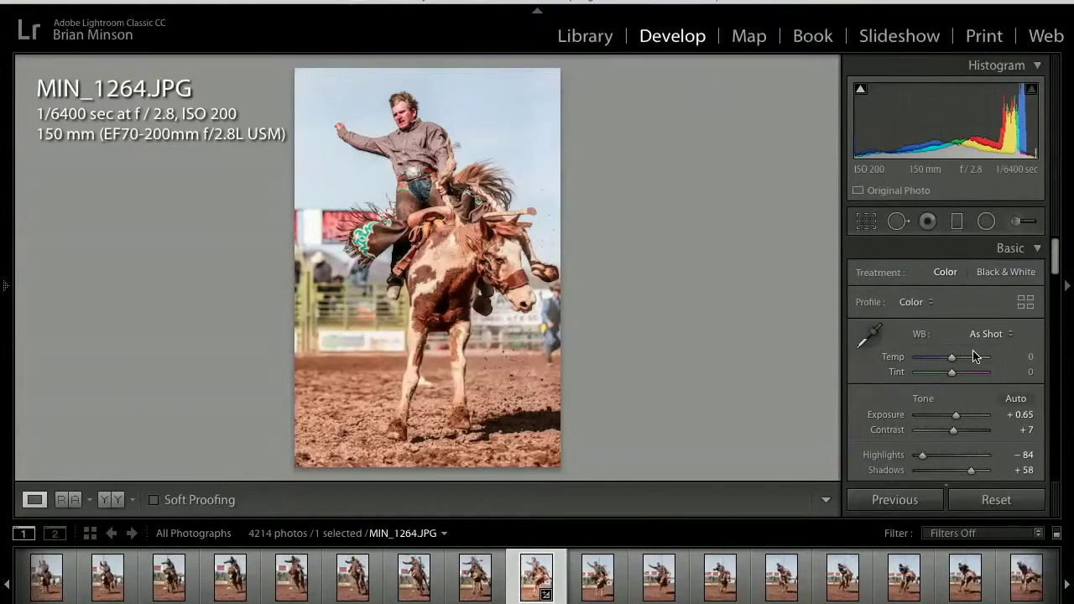
# Set the Whites to +19 and the Blacks to -60 in MIN_1264.JPG, and fine-tune its white balance
pyautogui.scroll(-3, 953, 443)
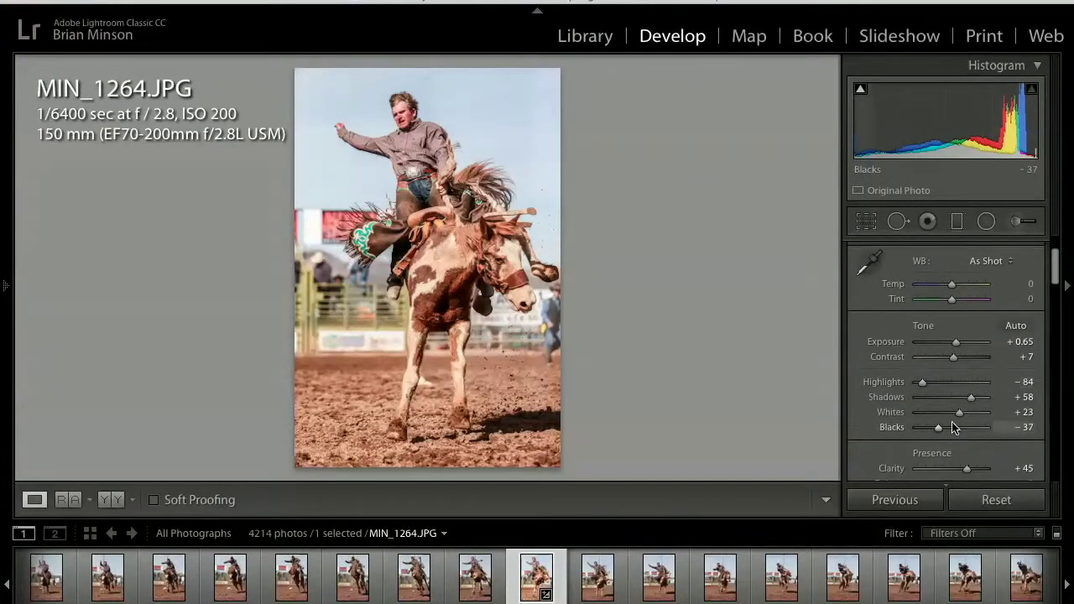
pyautogui.moveTo(959, 412)
pyautogui.mouseDown()
pyautogui.moveTo(944, 417)
pyautogui.moveTo(978, 417)
pyautogui.moveTo(957, 417)
pyautogui.mouseUp()
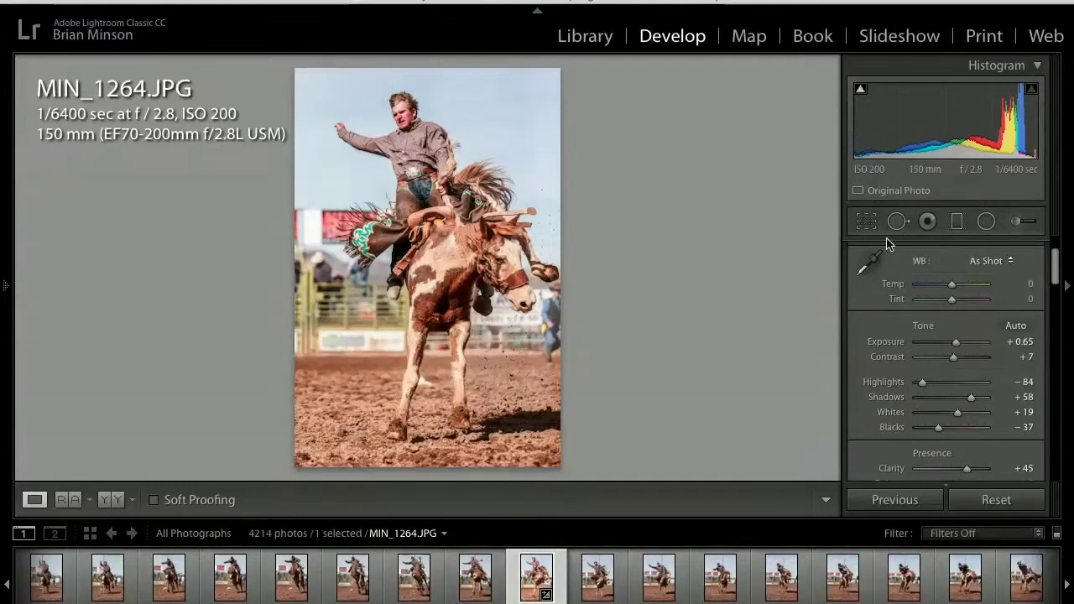
pyautogui.scroll(-3, 990, 315)
pyautogui.moveTo(937, 381); pyautogui.dragTo(932, 387)
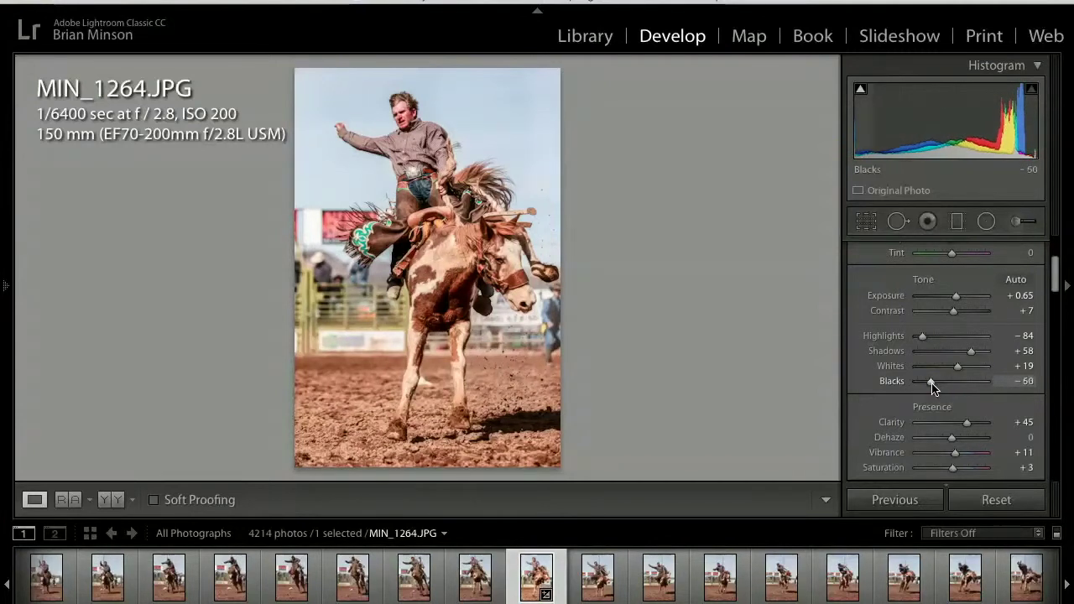
pyautogui.scroll(2, 954, 339)
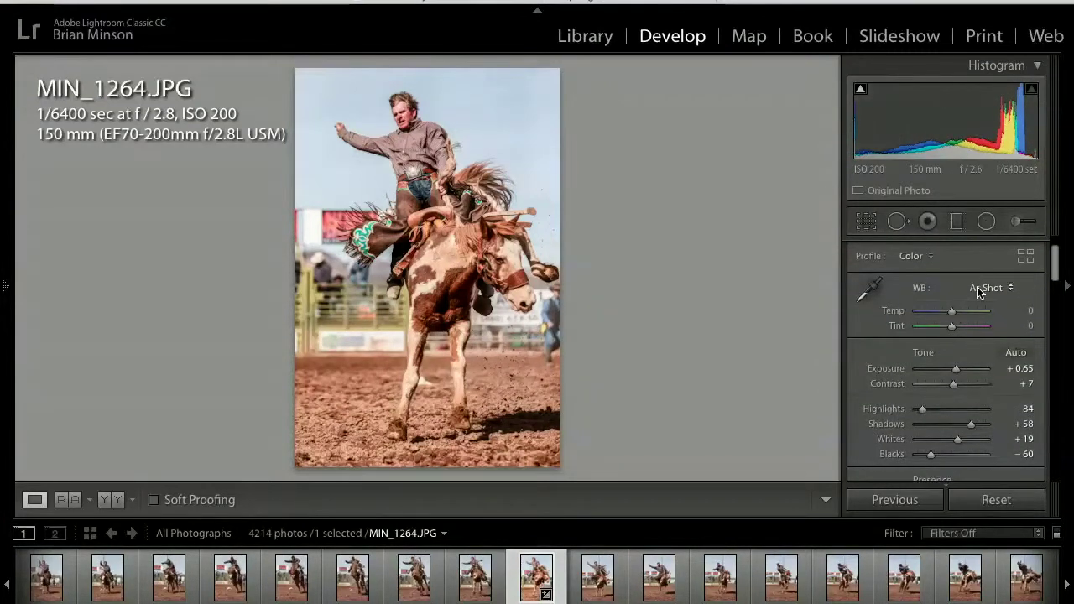
pyautogui.moveTo(952, 330); pyautogui.dragTo(951, 311)
# Set the red hue to +5, red saturation to -19 and red luminance to +5, and flag the photo as a pick
pyautogui.scroll(-10, 951, 315)
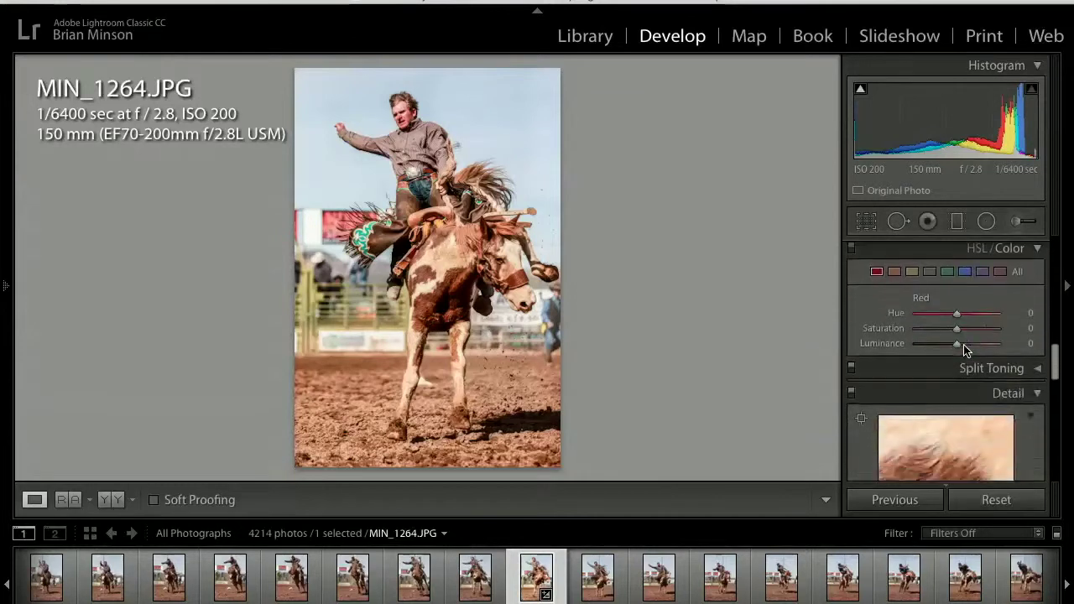
pyautogui.moveTo(958, 334); pyautogui.dragTo(952, 335)
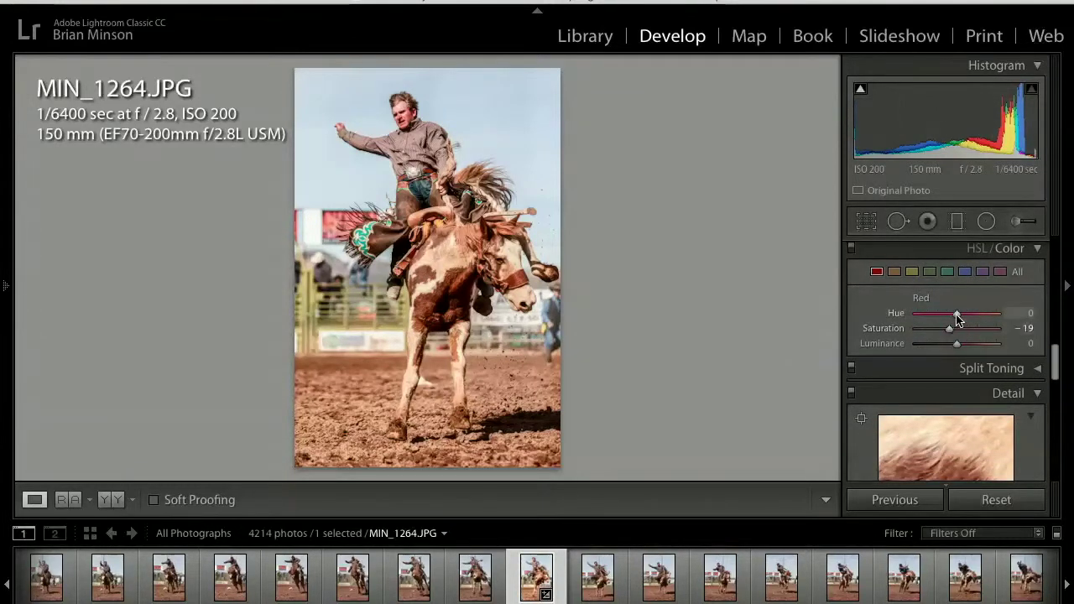
pyautogui.moveTo(961, 317); pyautogui.dragTo(964, 317)
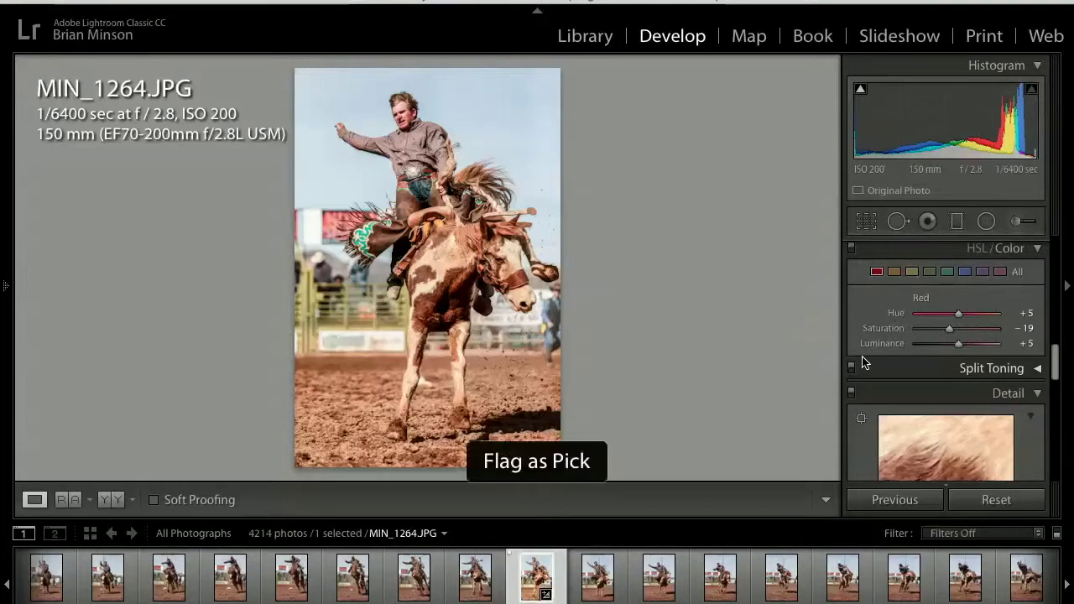
# Review the remaining frames of the brown-and-white horse's ride, from MIN_1265.JPG to the end of that ride
pyautogui.press('Right')
pyautogui.press('Right')
pyautogui.press('Right')
pyautogui.press('Right')
pyautogui.press('Right')
pyautogui.press('Right')
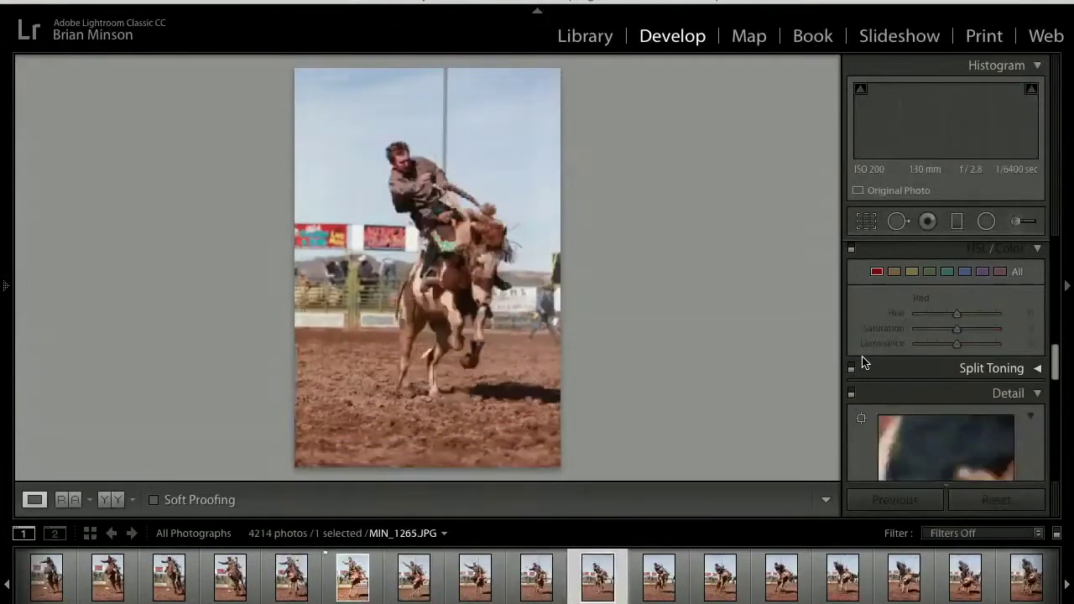
pyautogui.press('Right')
pyautogui.press('Right')
pyautogui.press('Right')
pyautogui.press('Right')
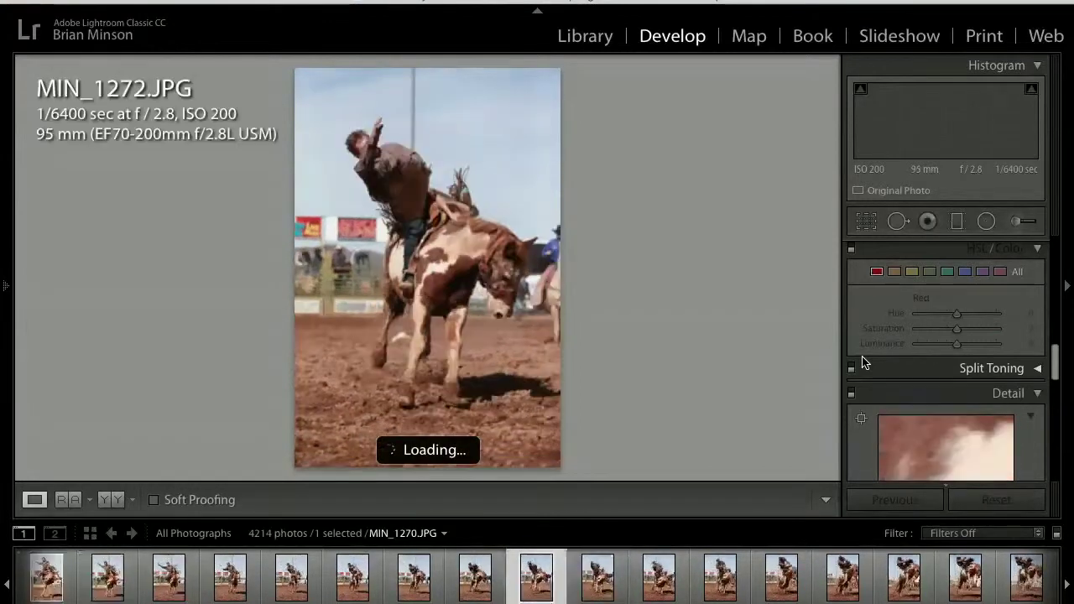
pyautogui.press('Right')
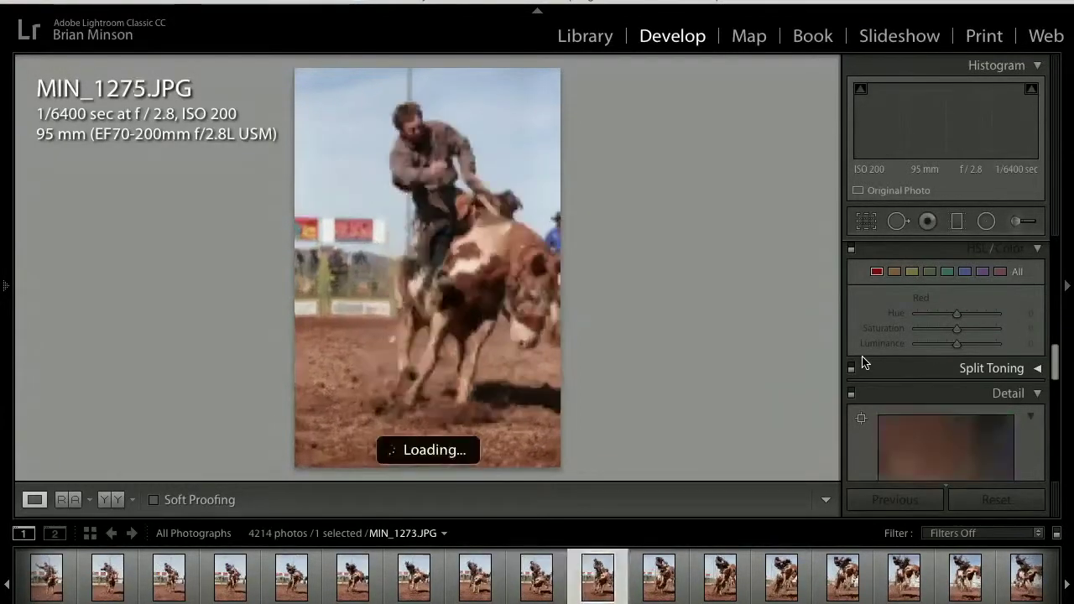
pyautogui.press('Right')
pyautogui.press('Right')
pyautogui.press('Right')
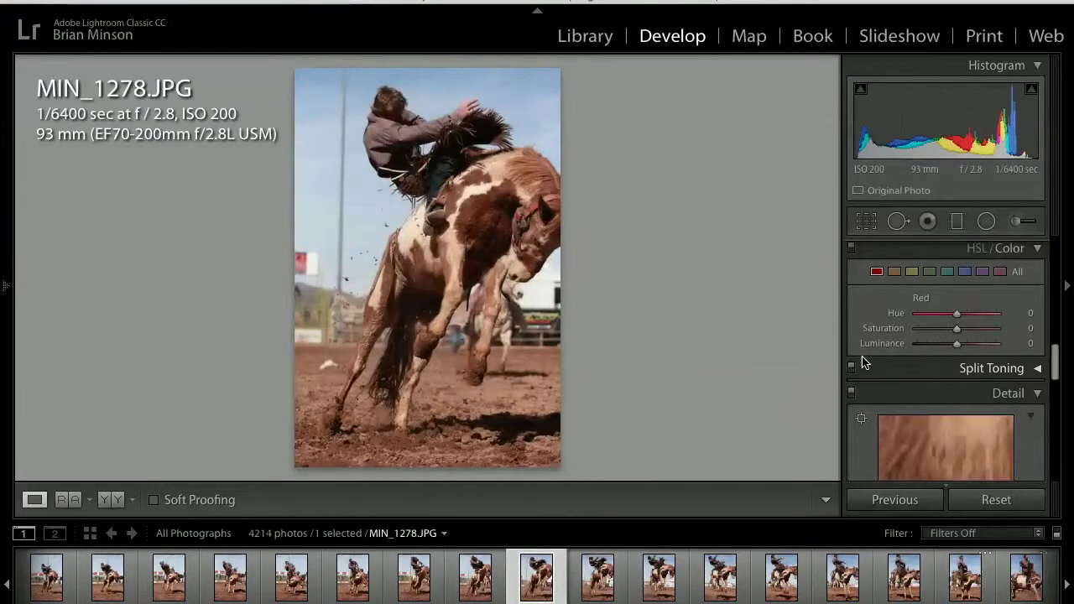
pyautogui.press('Right')
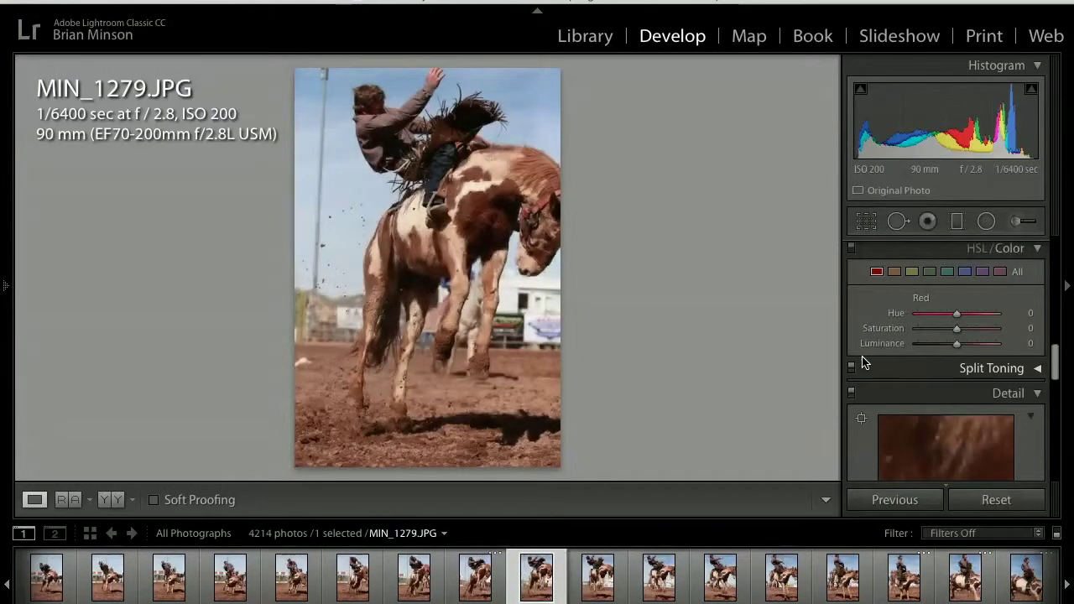
pyautogui.press('Right')
pyautogui.press('Right')
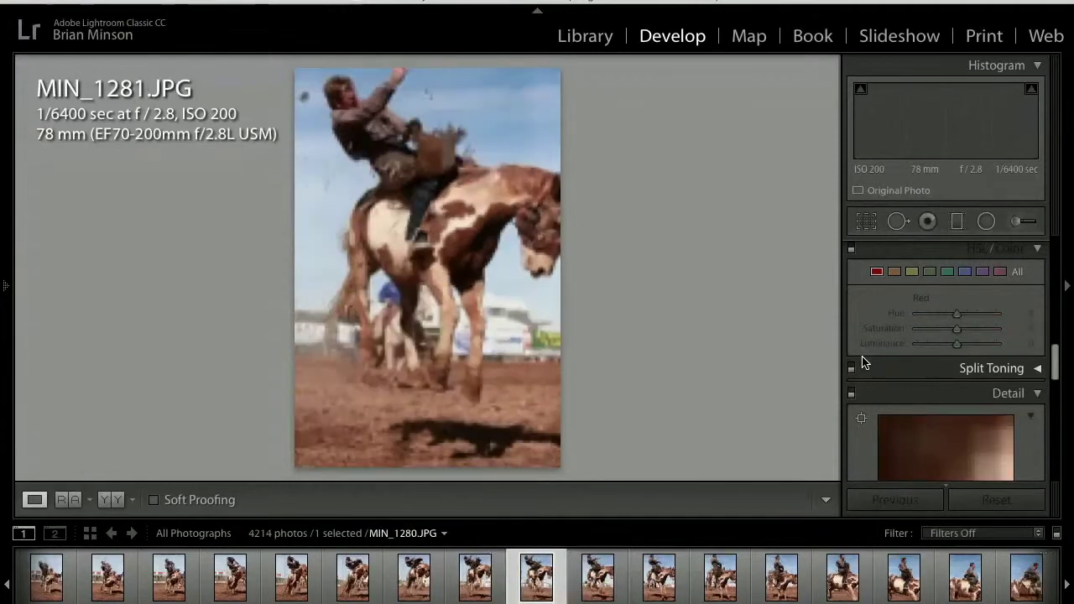
pyautogui.press('Right')
pyautogui.press('Right')
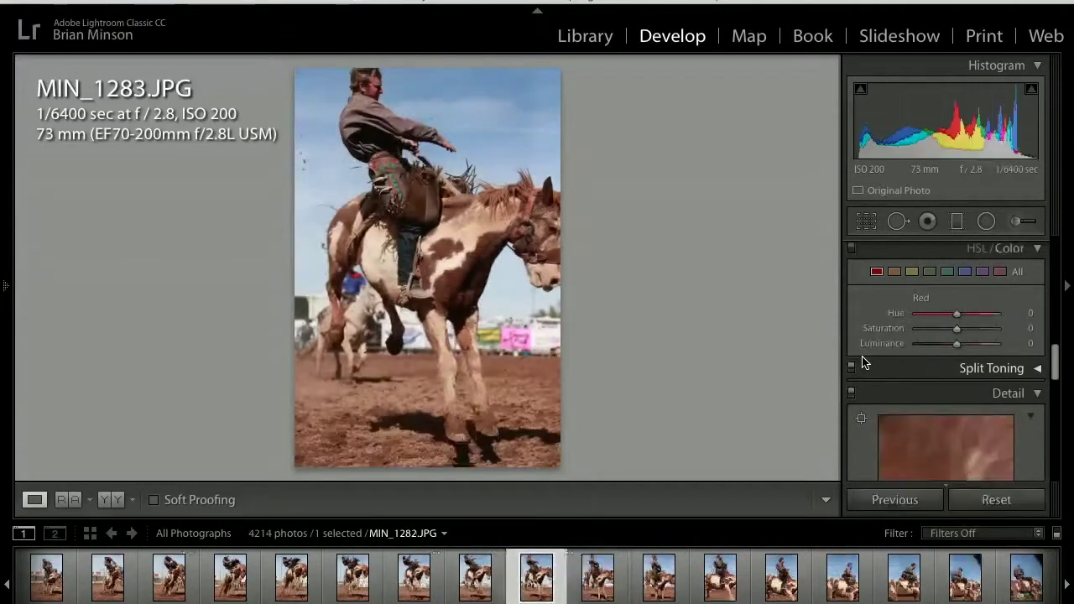
pyautogui.press('Right')
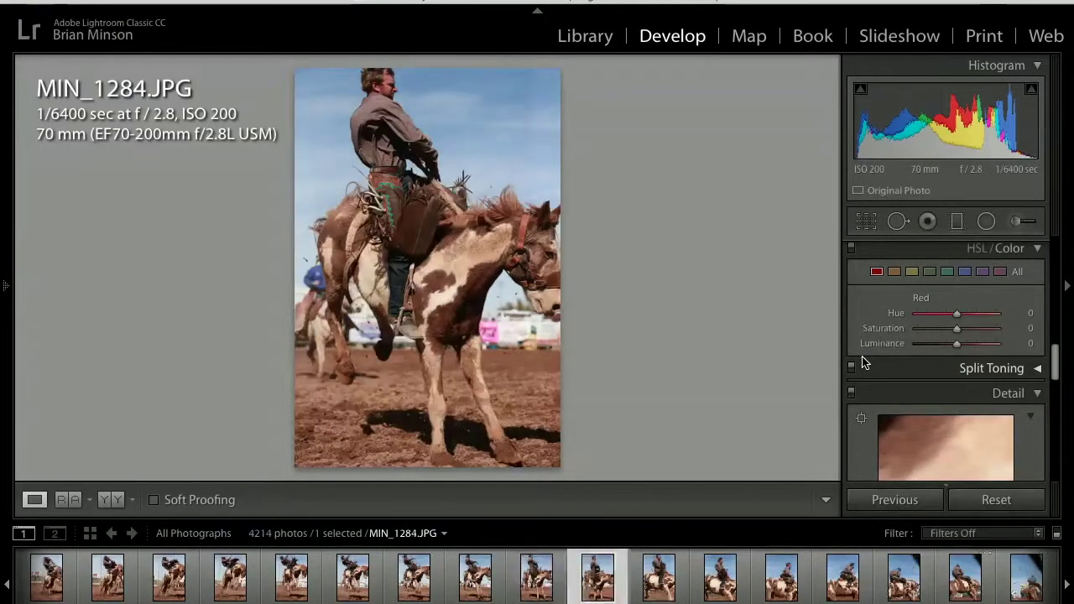
pyautogui.press('Right')
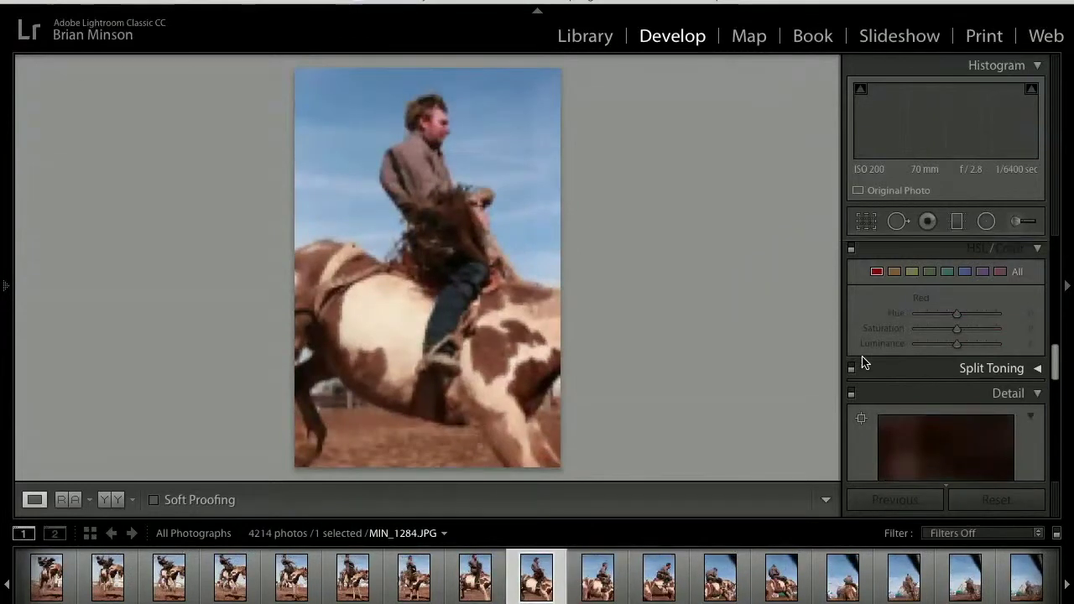
pyautogui.press('Right')
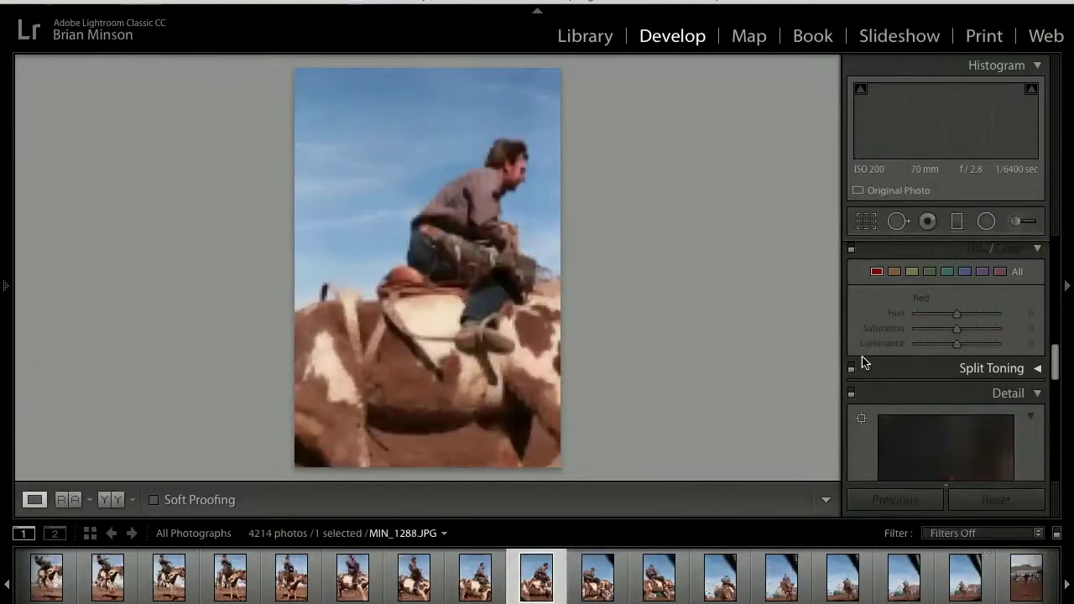
pyautogui.press('Right')
pyautogui.press('Right')
pyautogui.press('Right')
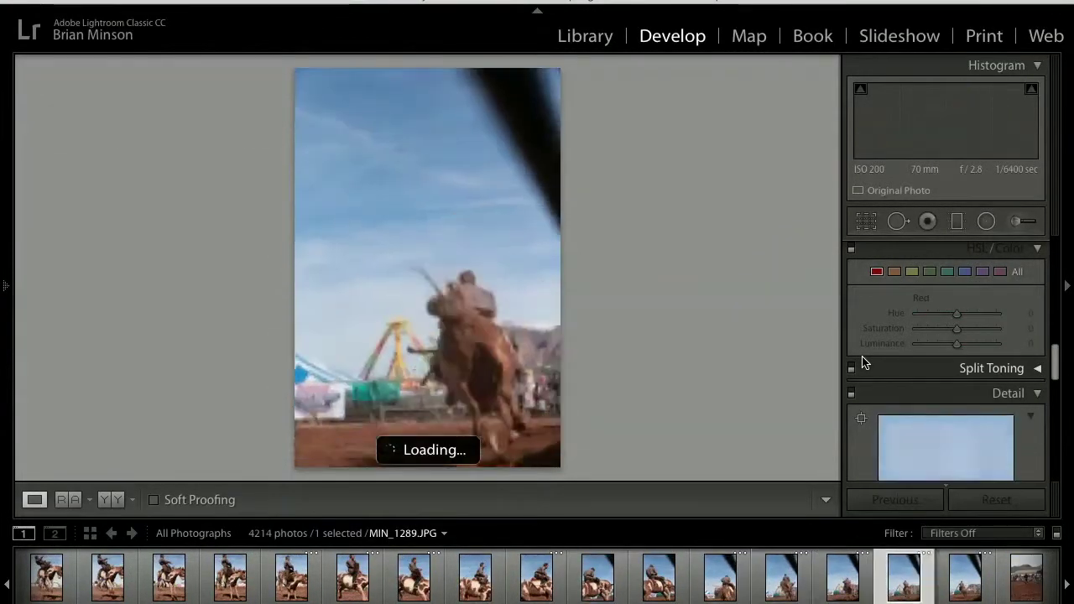
# Skim through the arena photos between the rides to reach the next rider's burst at the chutes
pyautogui.press('Right')
pyautogui.press('Right')
pyautogui.press('Right')
pyautogui.press('Right')
pyautogui.press('Right')
pyautogui.press('Right')
pyautogui.press('Right')
pyautogui.press('Right')
pyautogui.press('Right')
pyautogui.press('Right')
pyautogui.press('Right')
pyautogui.press('Right')
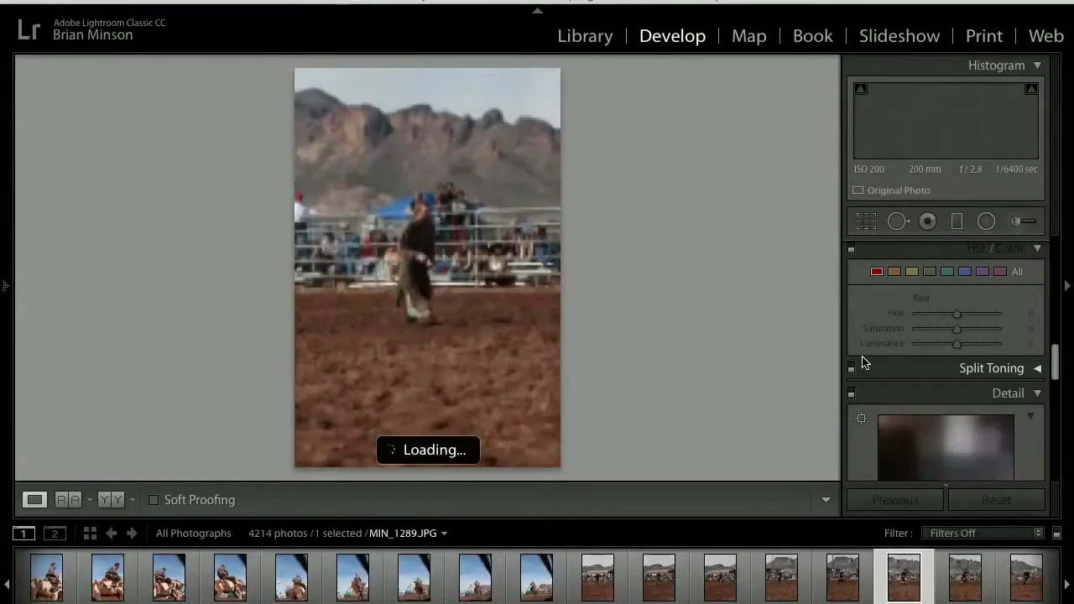
pyautogui.press('Right')
pyautogui.press('Right')
pyautogui.press('Right')
pyautogui.press('Right')
pyautogui.press('Right')
pyautogui.press('Right')
pyautogui.press('Right')
pyautogui.press('Right')
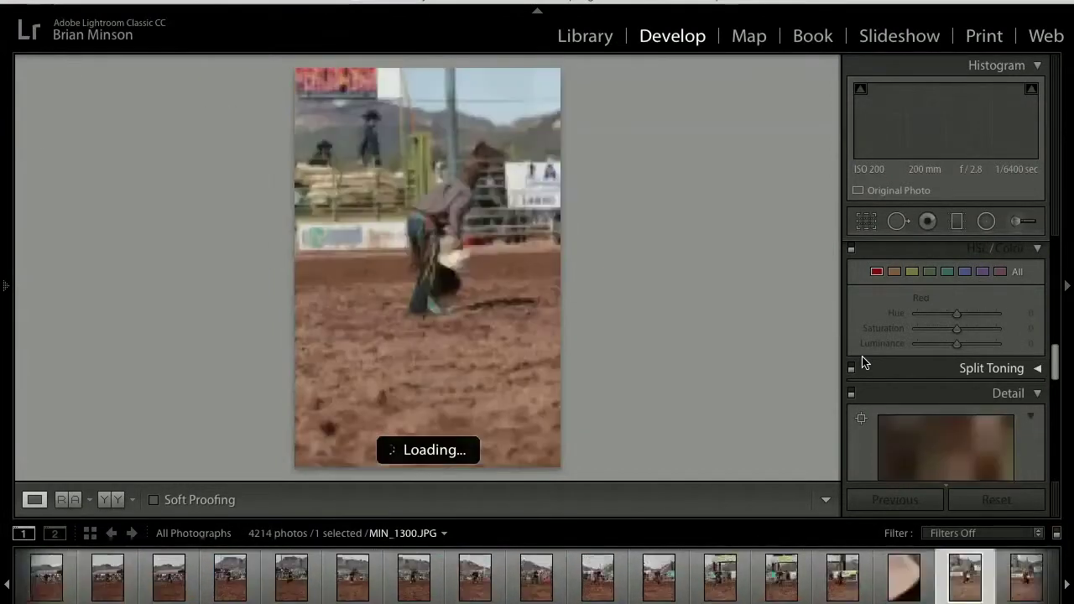
pyautogui.press('Right')
pyautogui.press('Right')
pyautogui.press('Right')
pyautogui.press('Right')
pyautogui.press('Right')
pyautogui.press('Right')
pyautogui.press('Right')
pyautogui.press('Right')
pyautogui.press('Right')
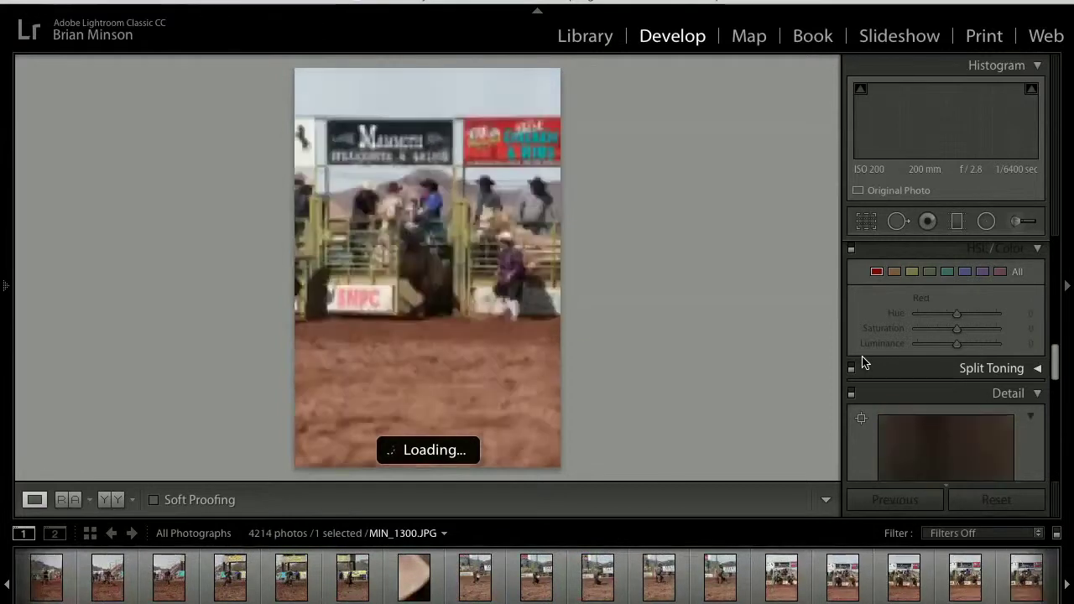
# Review the opening frames of the pale horse's ride and examine the rider's face up close in MIN_1334.JPG
pyautogui.press('Right')
pyautogui.press('Right')
pyautogui.press('Right')
pyautogui.press('Right')
pyautogui.press('Right')
pyautogui.press('Right')
pyautogui.press('Right')
pyautogui.press('Right')
pyautogui.press('Right')
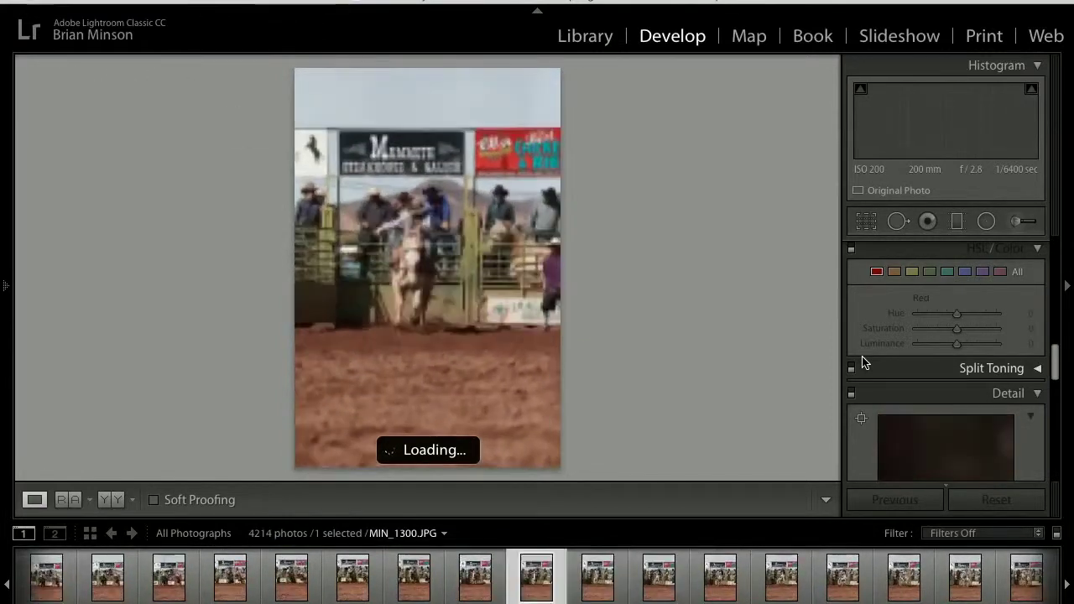
pyautogui.press('Right')
pyautogui.press('Right')
pyautogui.press('Right')
pyautogui.press('Right')
pyautogui.press('Right')
pyautogui.press('Right')
pyautogui.press('Right')
pyautogui.press('Right')
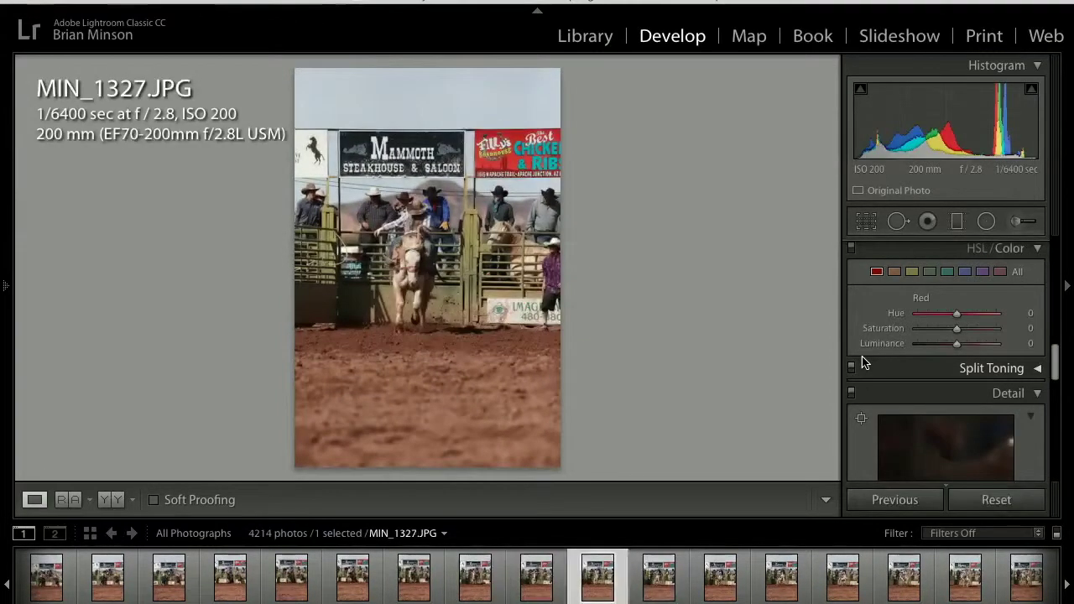
pyautogui.press('Right')
pyautogui.press('Right')
pyautogui.press('Right')
pyautogui.press('Right')
pyautogui.press('Right')
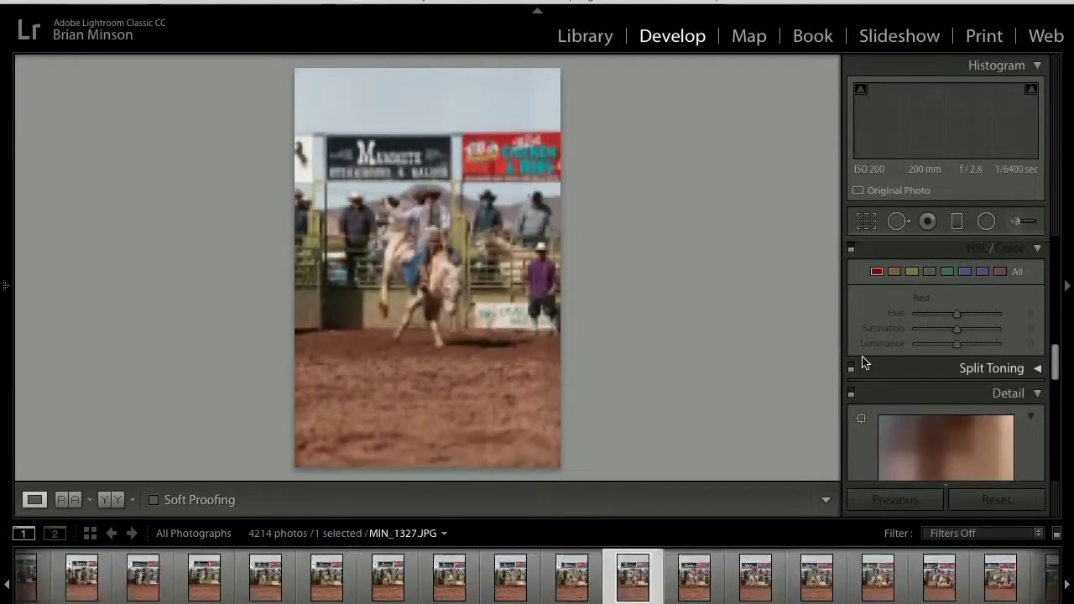
pyautogui.press('Right')
pyautogui.press('Right')
pyautogui.press('Right')
pyautogui.press('Right')
pyautogui.press('Right')
pyautogui.press('Right')
pyautogui.press('Right')
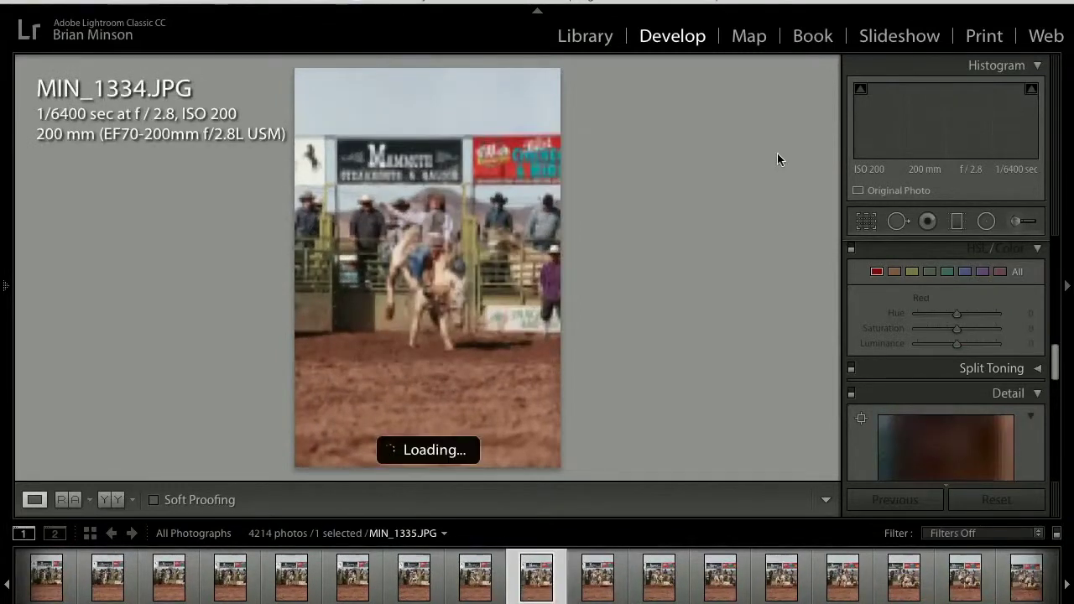
pyautogui.click(446, 198)
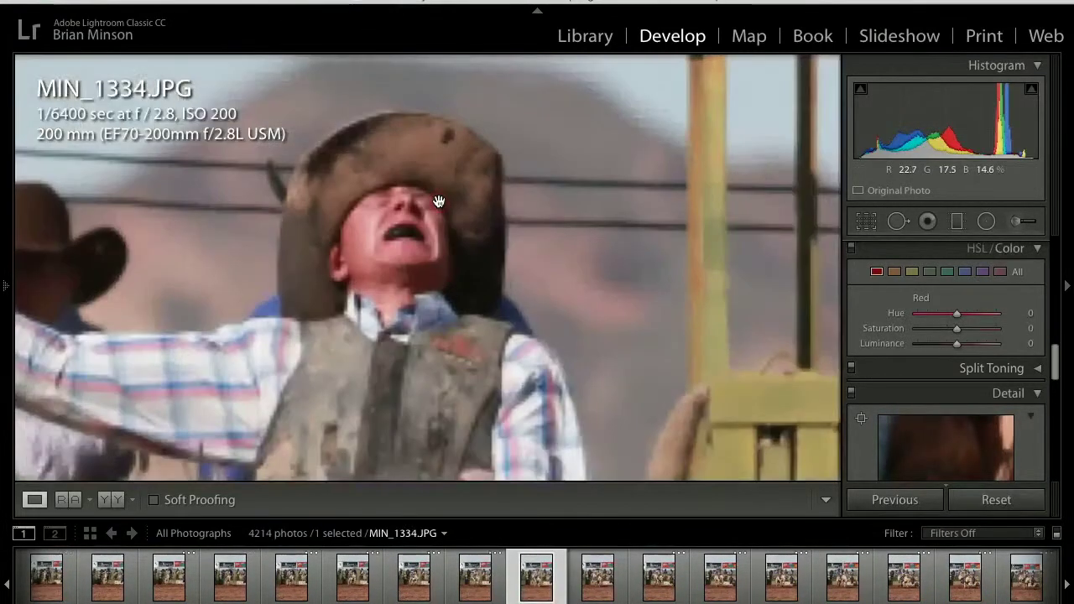
pyautogui.click(430, 251)
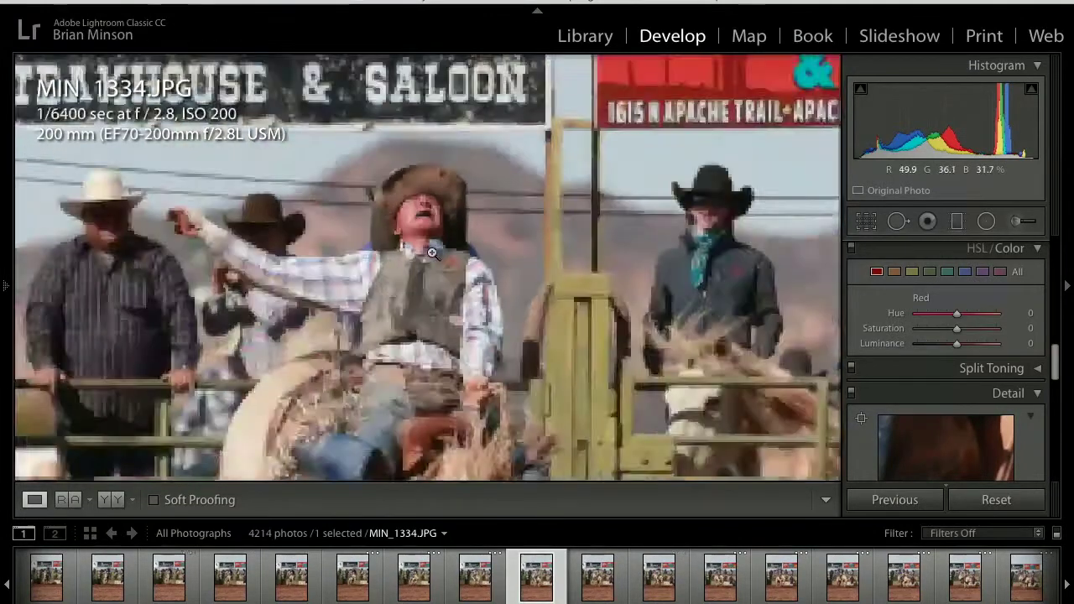
# Compare the following frames of the pale horse's ride, continuing through to MIN_1349.JPG
pyautogui.press('Right')
pyautogui.press('Right')
pyautogui.press('Right')
pyautogui.press('Right')
pyautogui.press('Right')
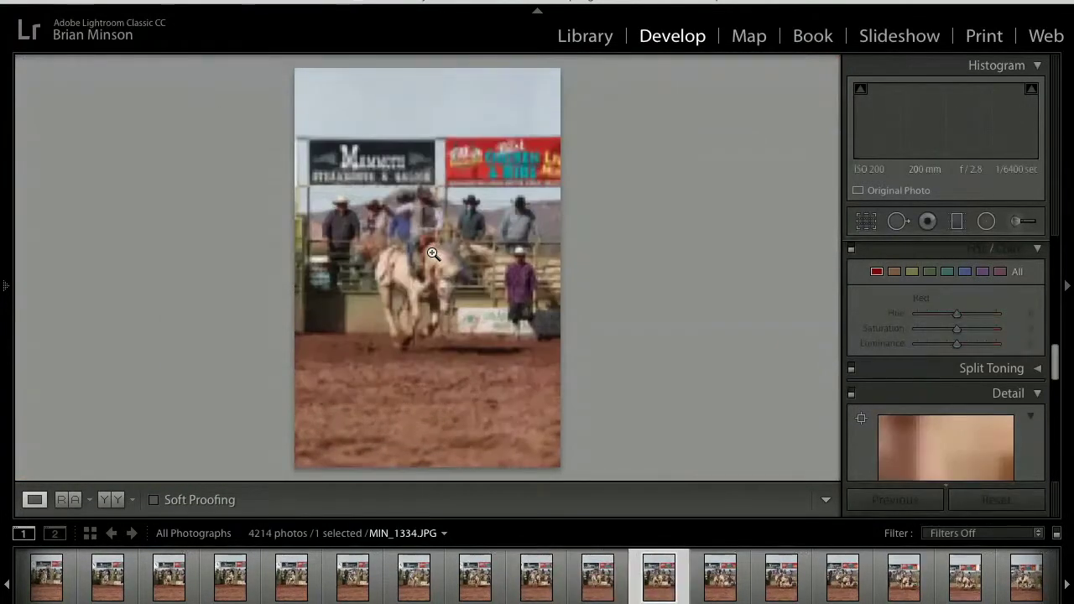
pyautogui.press('Right')
pyautogui.press('Right')
pyautogui.press('Right')
pyautogui.press('Right')
pyautogui.press('Right')
pyautogui.press('Right')
pyautogui.press('Right')
pyautogui.press('Right')
pyautogui.press('Right')
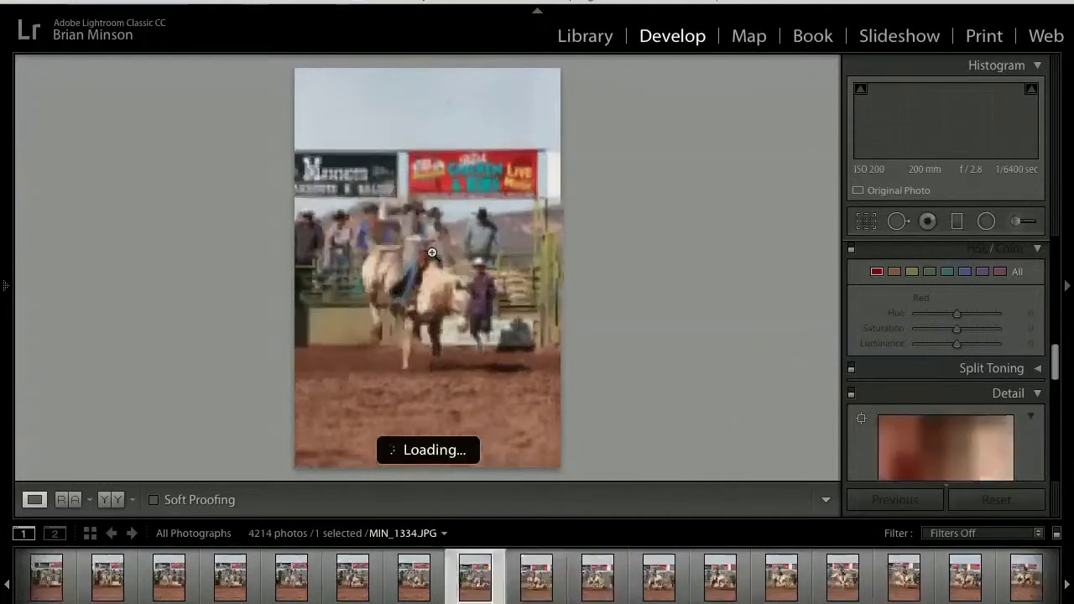
pyautogui.press('Right')
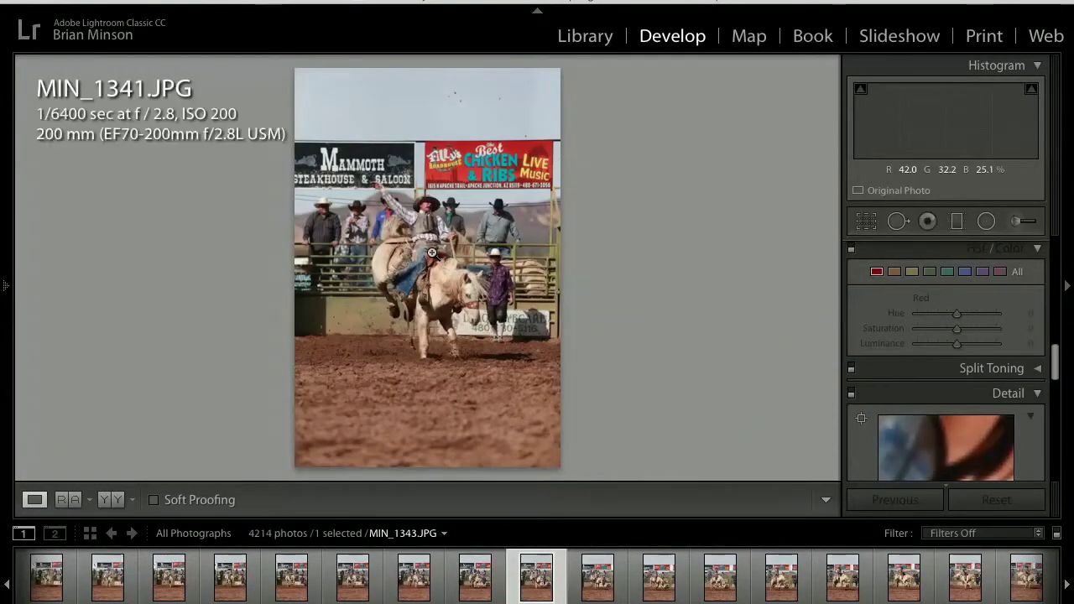
pyautogui.press('Right')
pyautogui.press('Right')
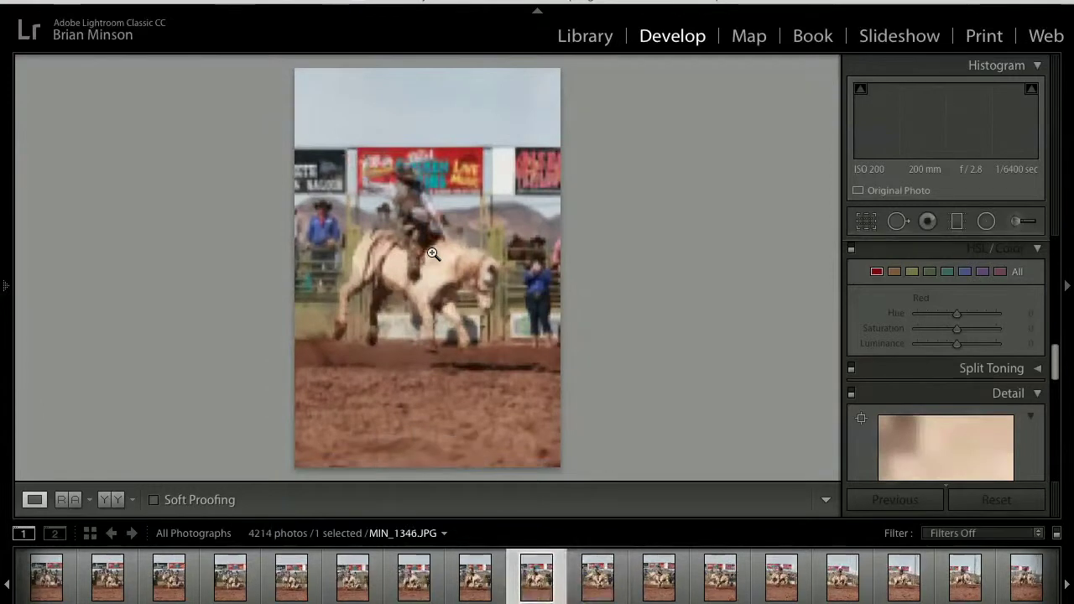
pyautogui.press('Right')
pyautogui.press('Right')
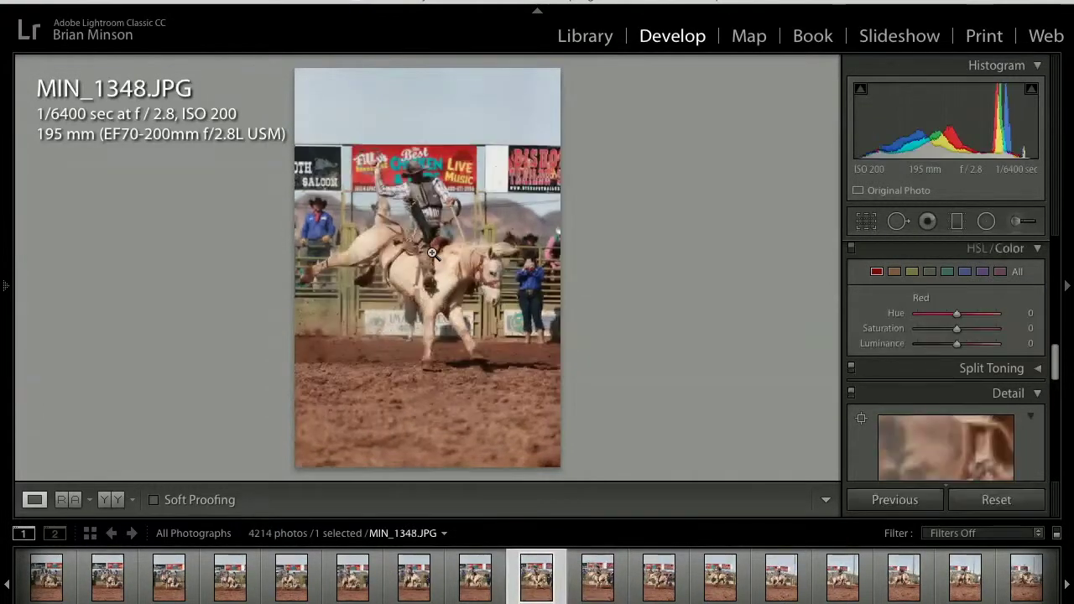
pyautogui.press('Right')
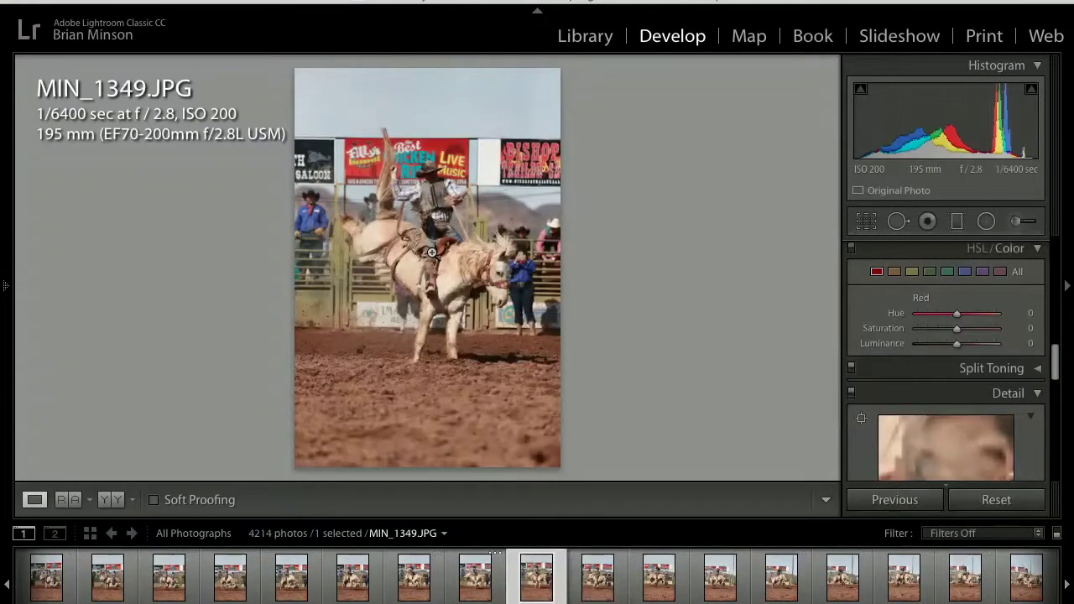
# Review the middle frames of the pale horse's ride, from MIN_1350.JPG through MIN_1364.JPG
pyautogui.press('Right')
pyautogui.press('Right')
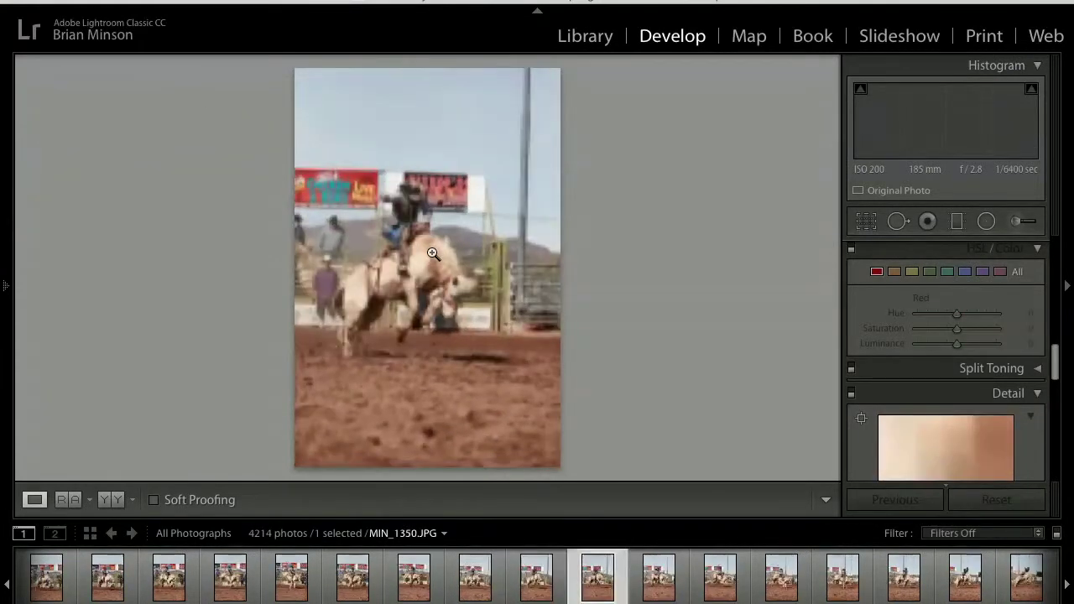
pyautogui.press('Right')
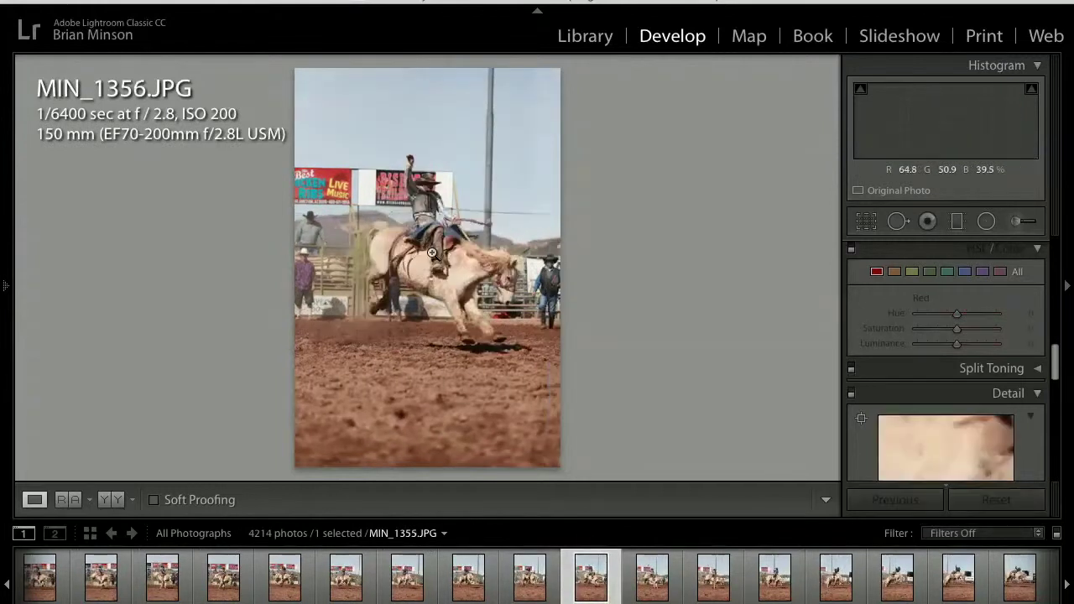
pyautogui.press('Right')
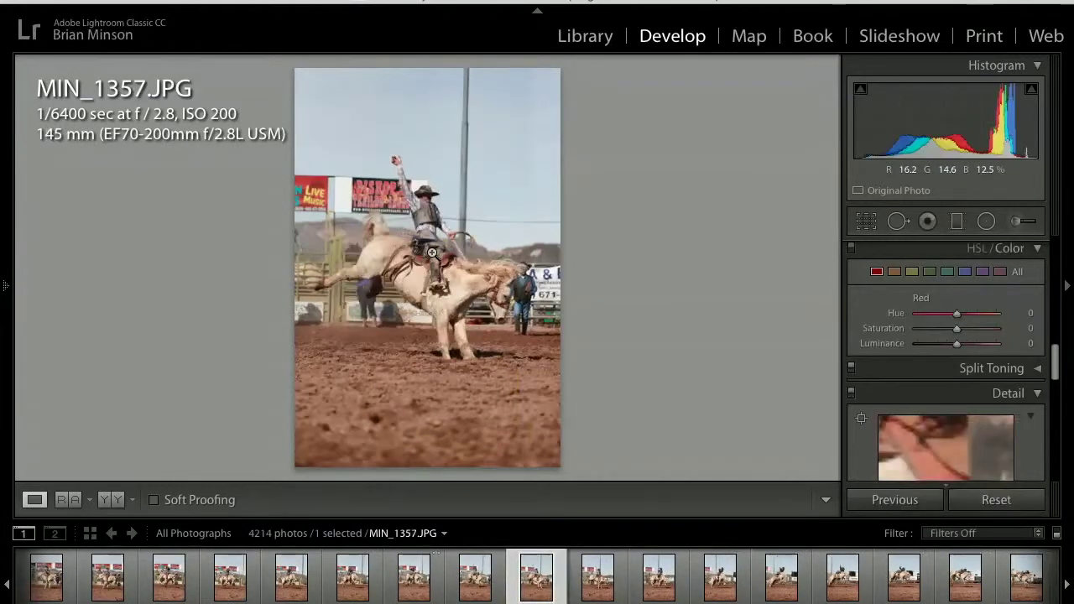
pyautogui.press('Right')
pyautogui.press('Right')
pyautogui.press('Right')
pyautogui.press('Right')
pyautogui.press('Right')
pyautogui.press('Right')
pyautogui.press('Right')
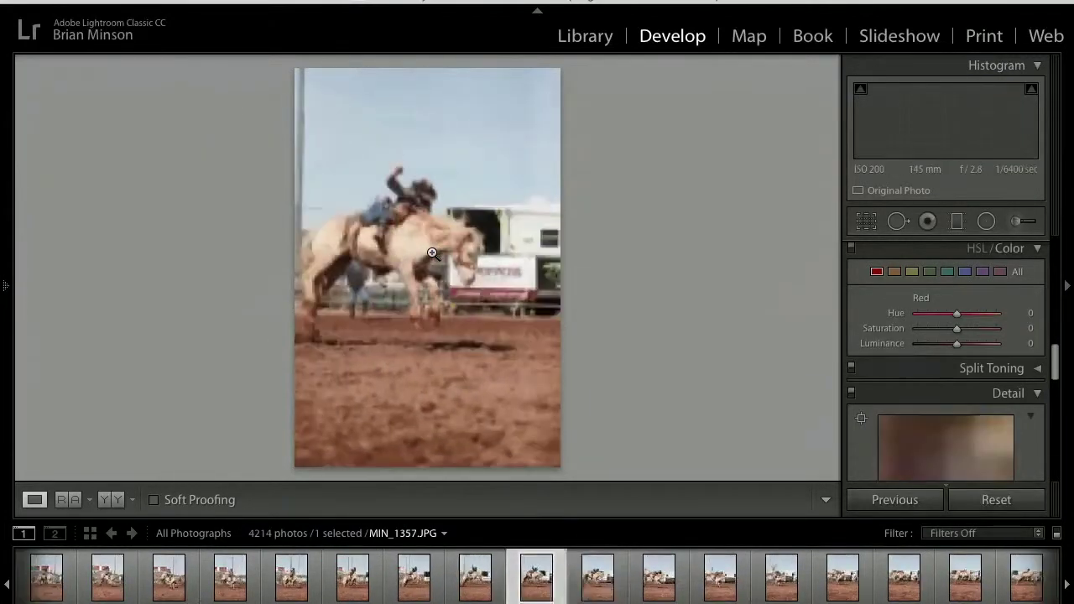
pyautogui.press('Right')
pyautogui.press('Right')
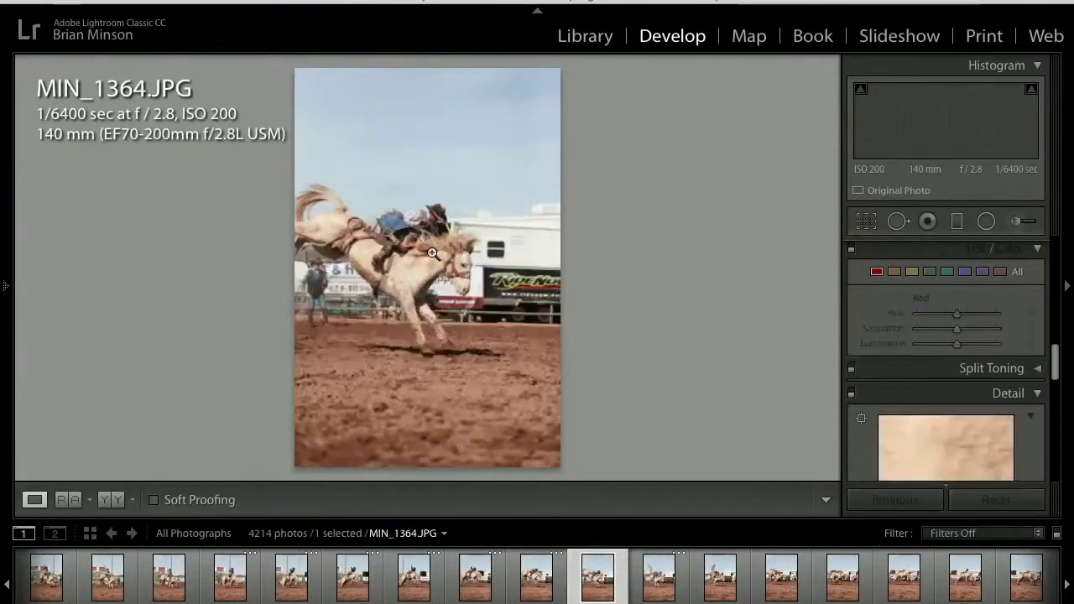
# Review the frames of the rider coming off the pale horse, continuing through to MIN_1372.JPG
pyautogui.press('Right')
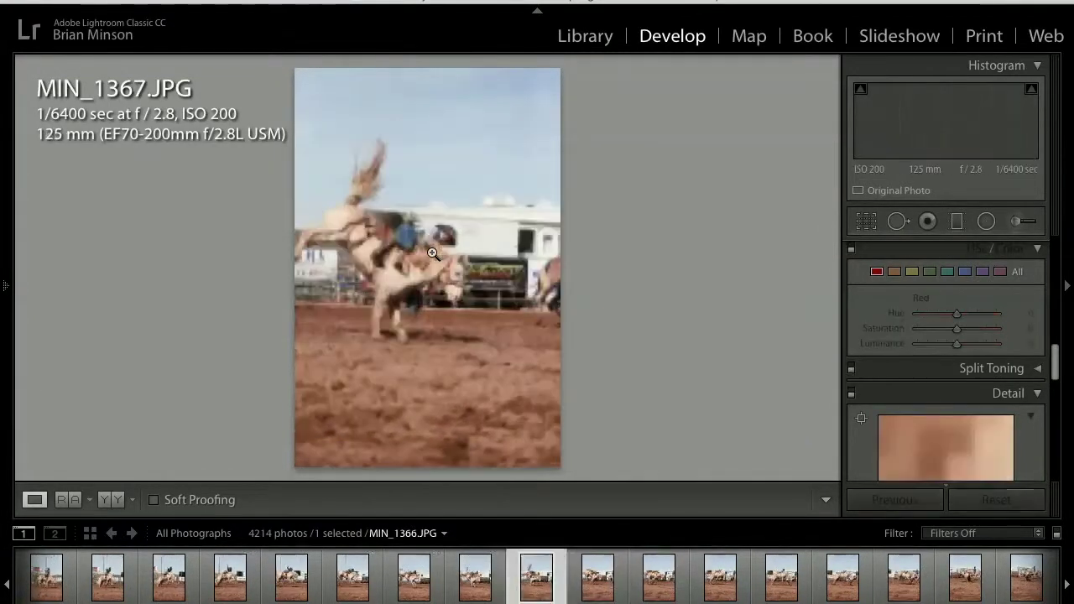
pyautogui.press('Right')
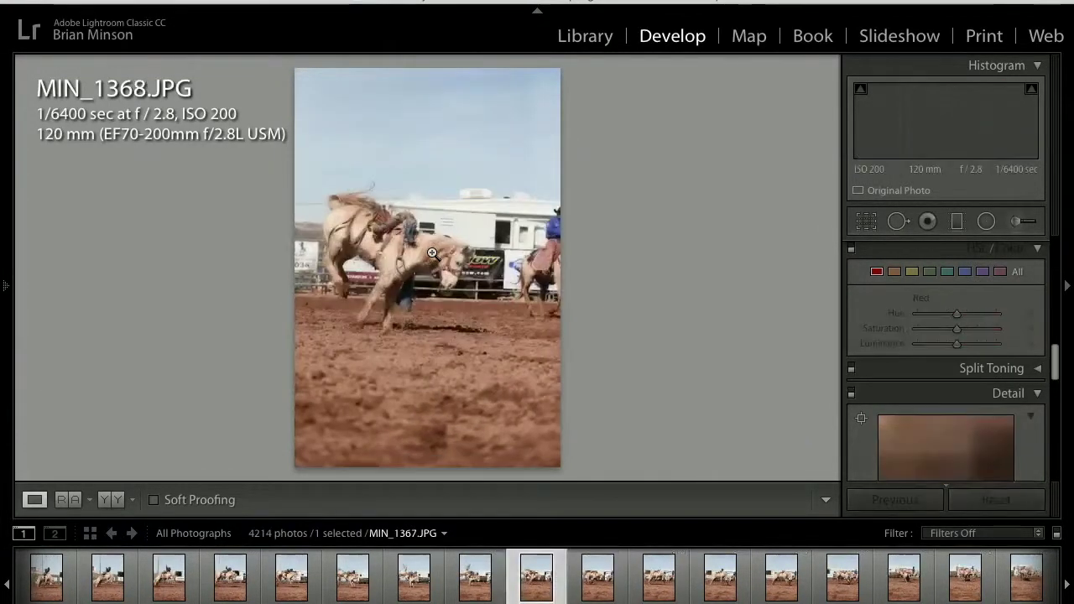
pyautogui.press('Right')
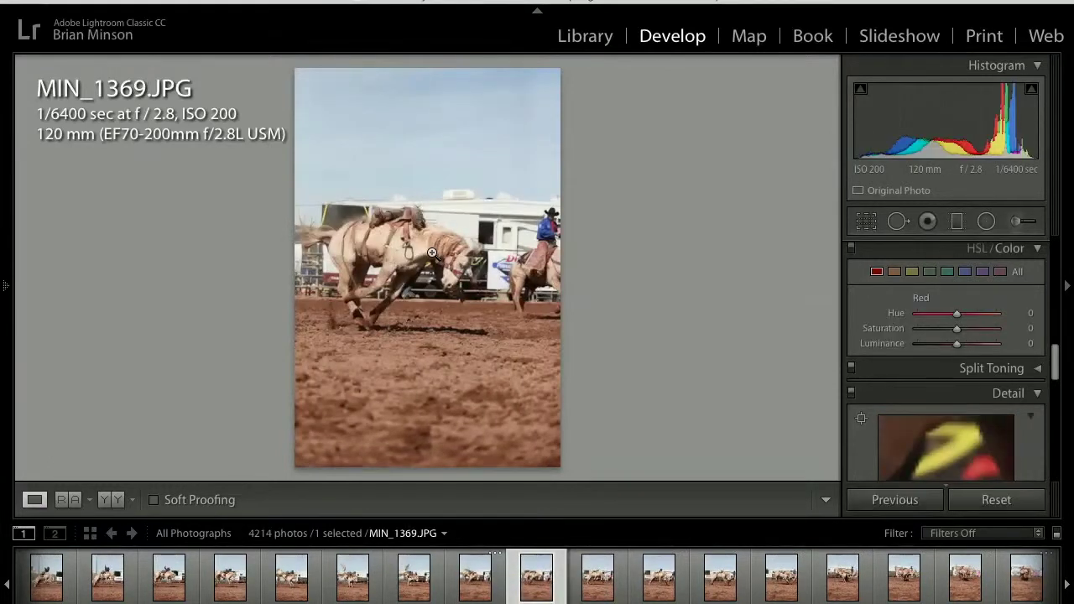
pyautogui.press('Right')
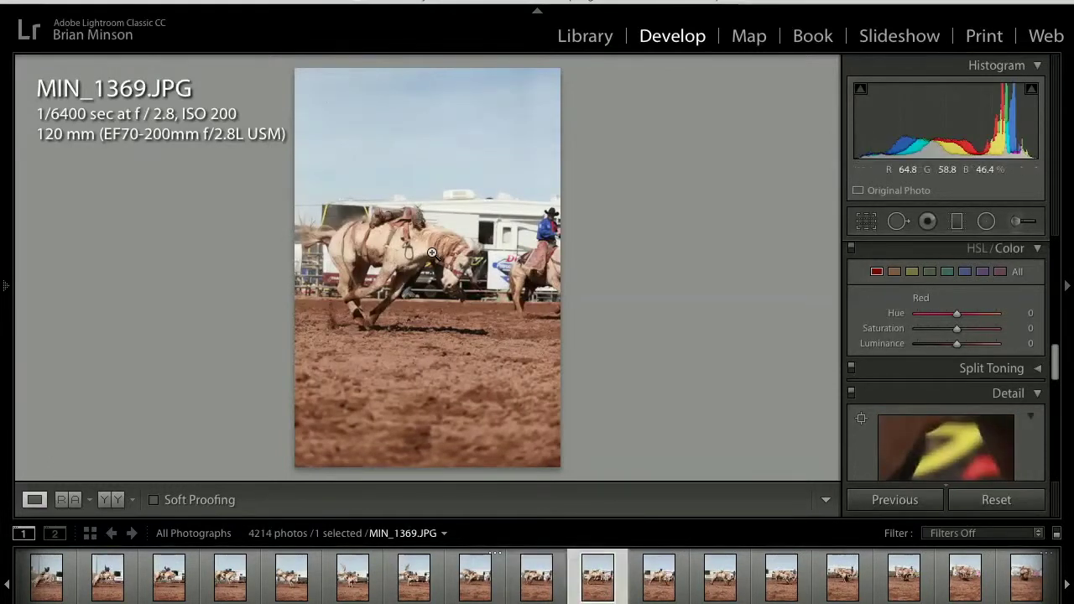
pyautogui.press('Right')
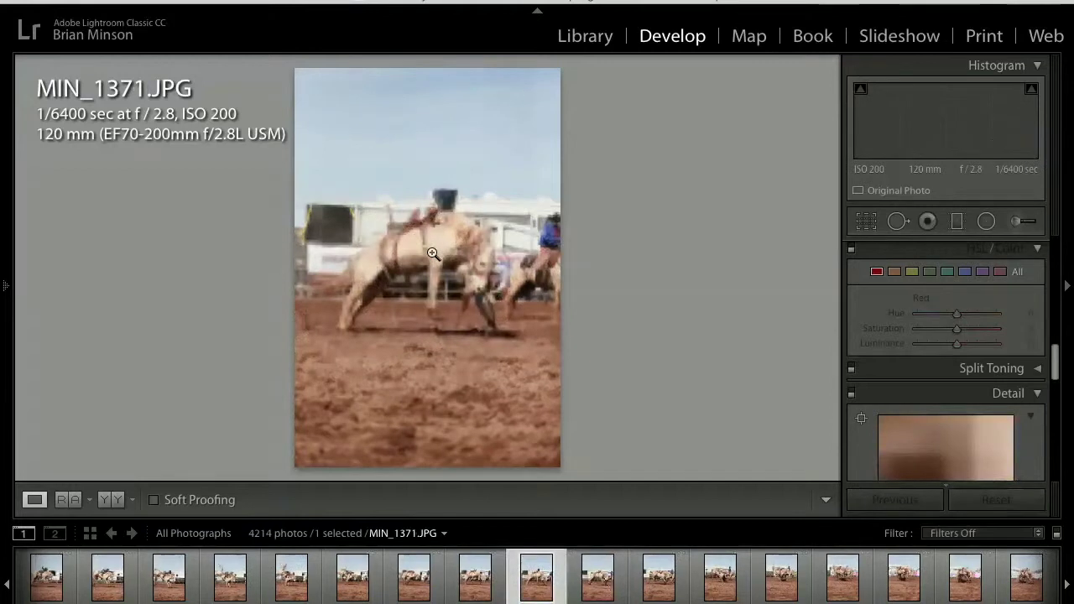
pyautogui.press('Right')
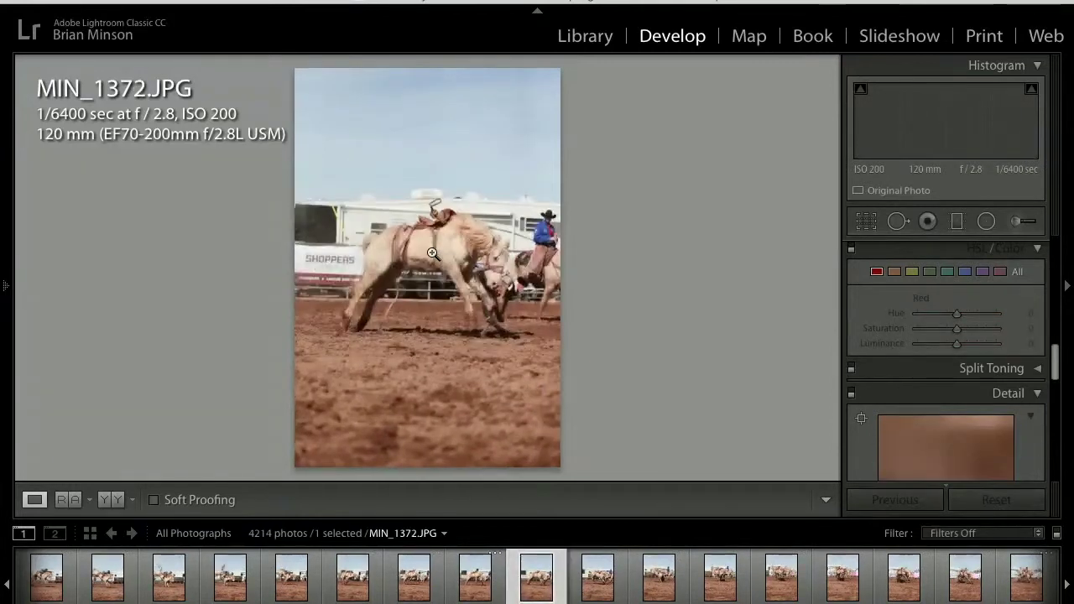
# Examine the hanging rider's face and the empty saddle up close in MIN_1372.JPG and MIN_1371.JPG
pyautogui.click(488, 301)
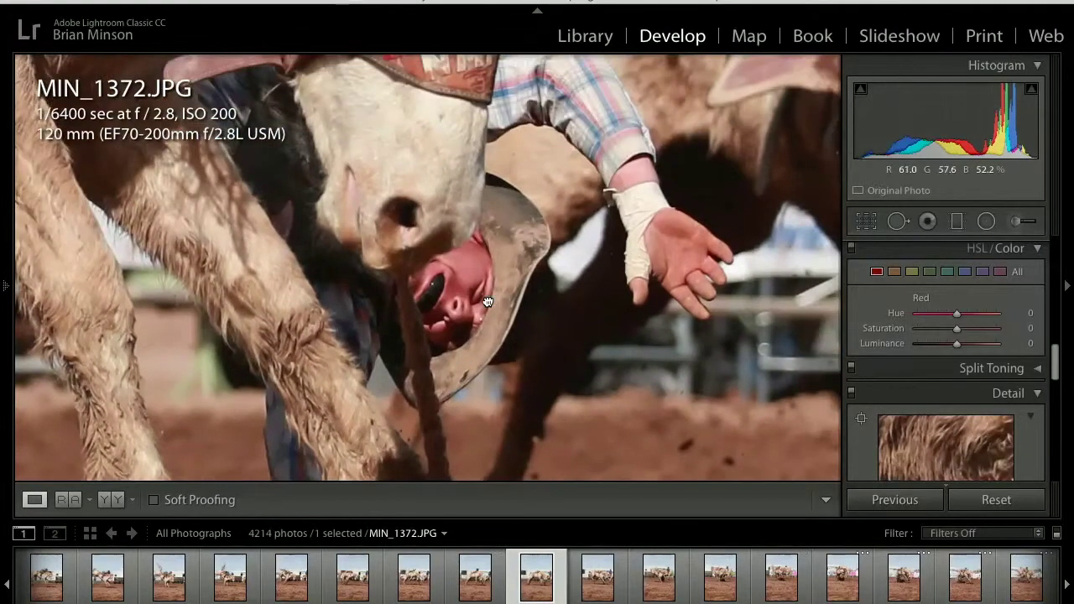
pyautogui.click(498, 258)
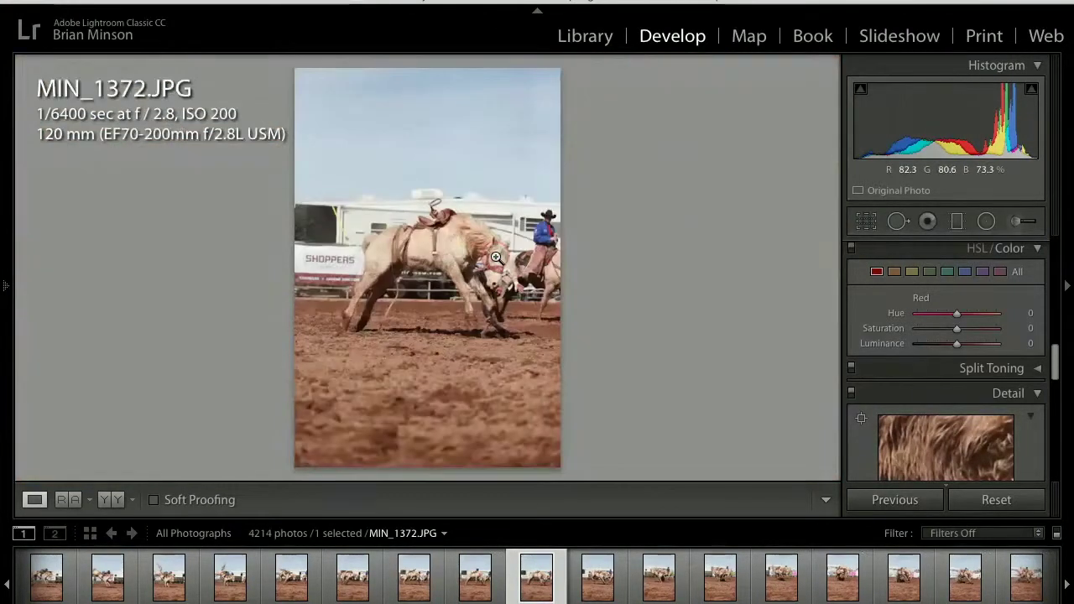
pyautogui.press('Left')
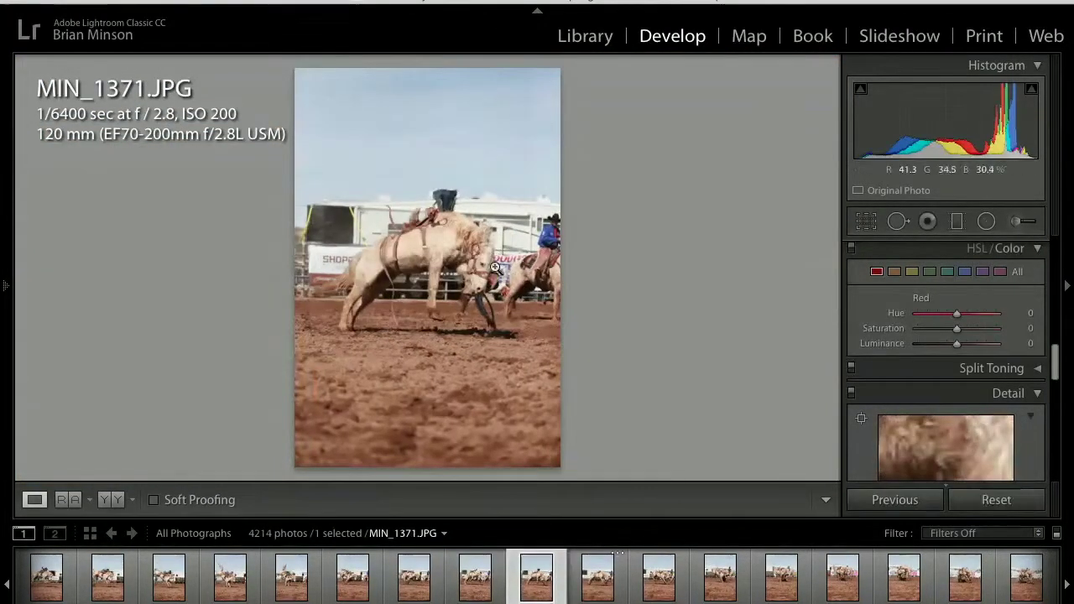
pyautogui.click(497, 291)
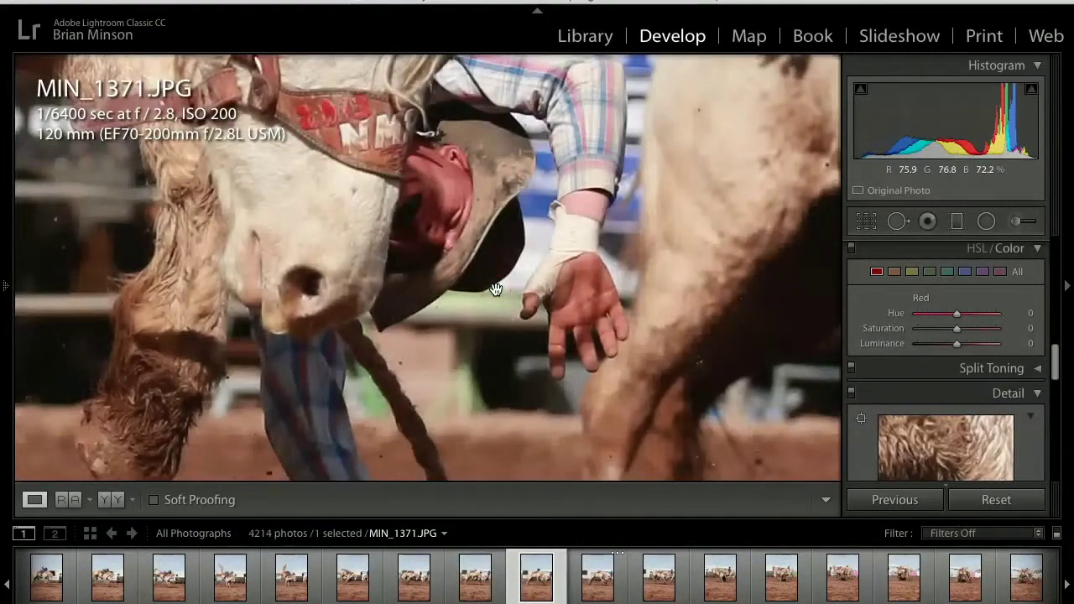
pyautogui.click(487, 282)
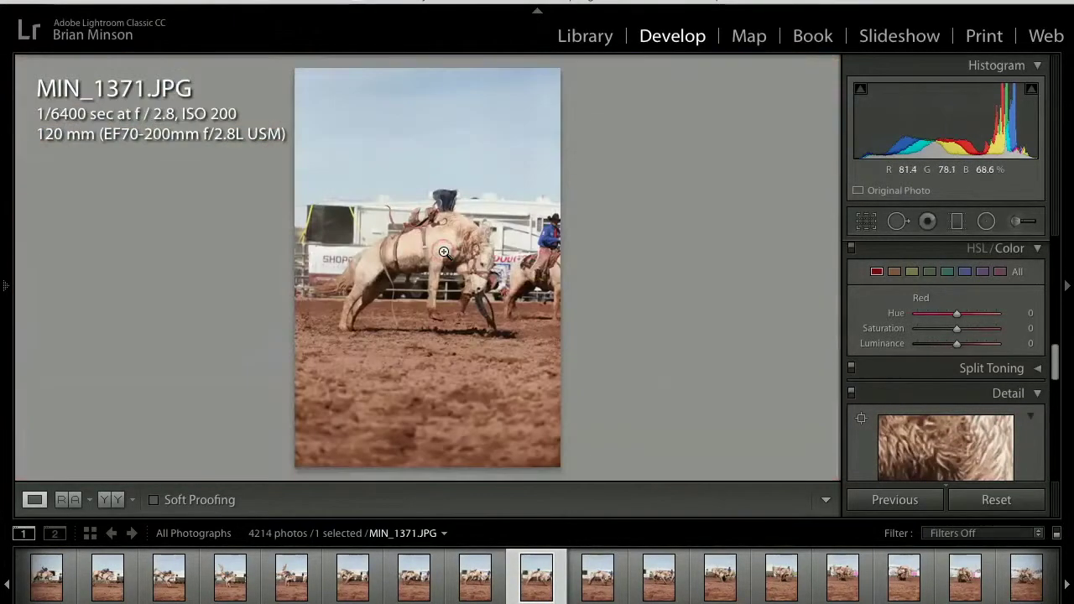
pyautogui.press('Right')
pyautogui.click(447, 217)
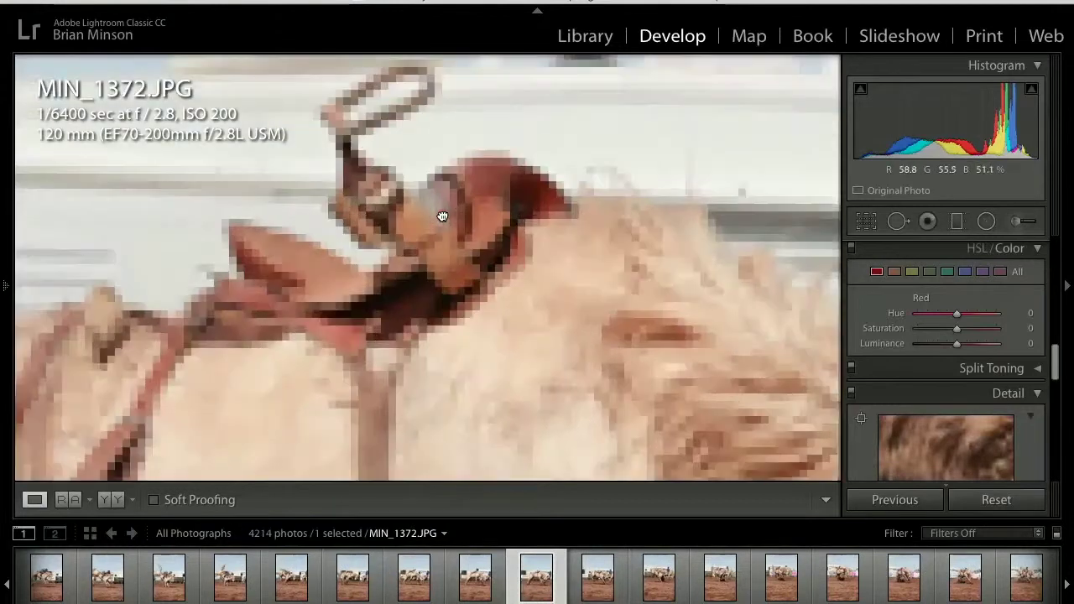
pyautogui.click(442, 216)
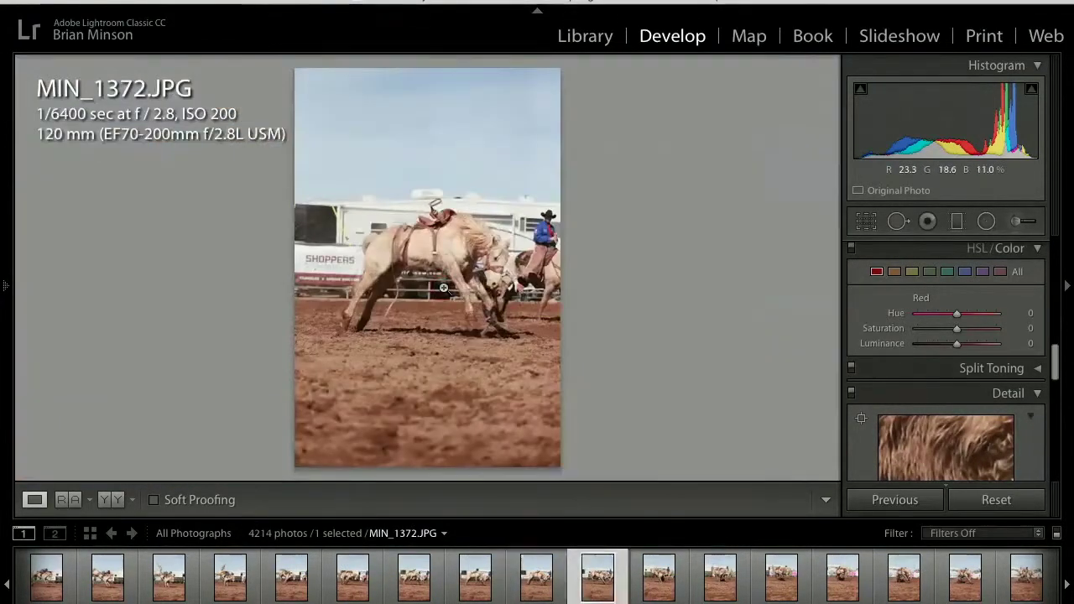
# Check the frames following MIN_1372.JPG, then return to the start of the rider's fall around MIN_1367.JPG
pyautogui.press('Right')
pyautogui.press('Right')
pyautogui.press('Right')
pyautogui.press('Right')
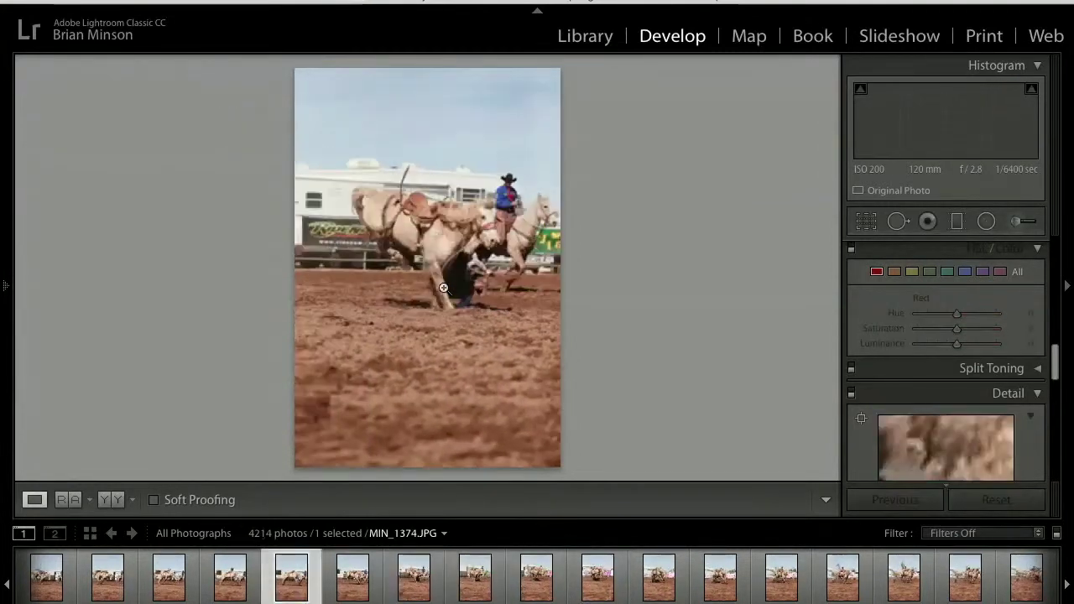
pyautogui.press('Left')
pyautogui.press('Left')
pyautogui.press('Left')
pyautogui.press('Left')
pyautogui.press('Left')
pyautogui.press('Left')
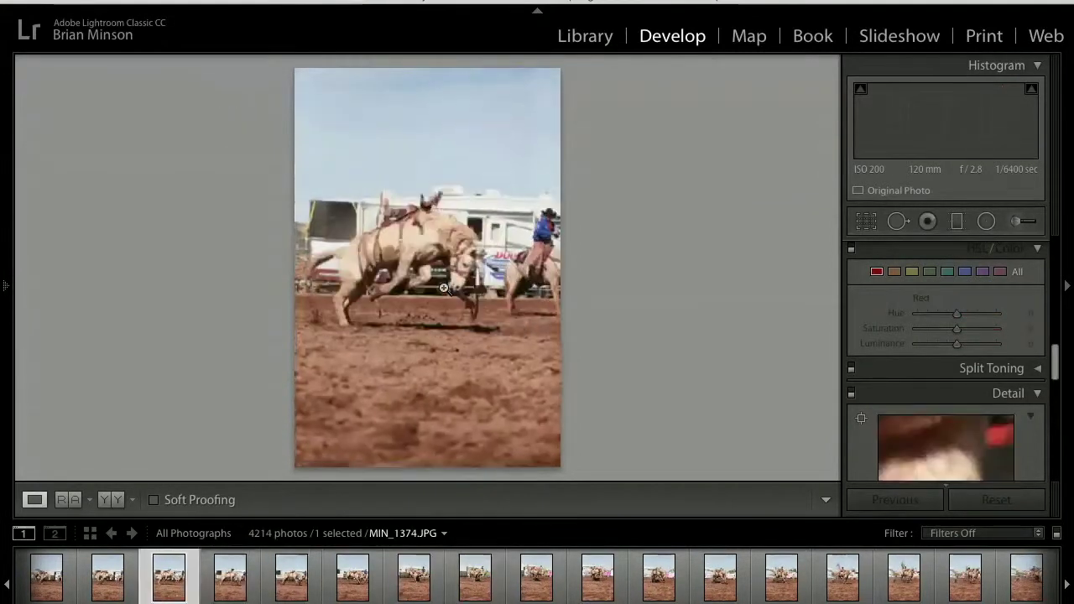
pyautogui.press('Left')
# Compare the fall sequence again frame by frame from MIN_1368.JPG to MIN_1373.JPG
pyautogui.press('Right')
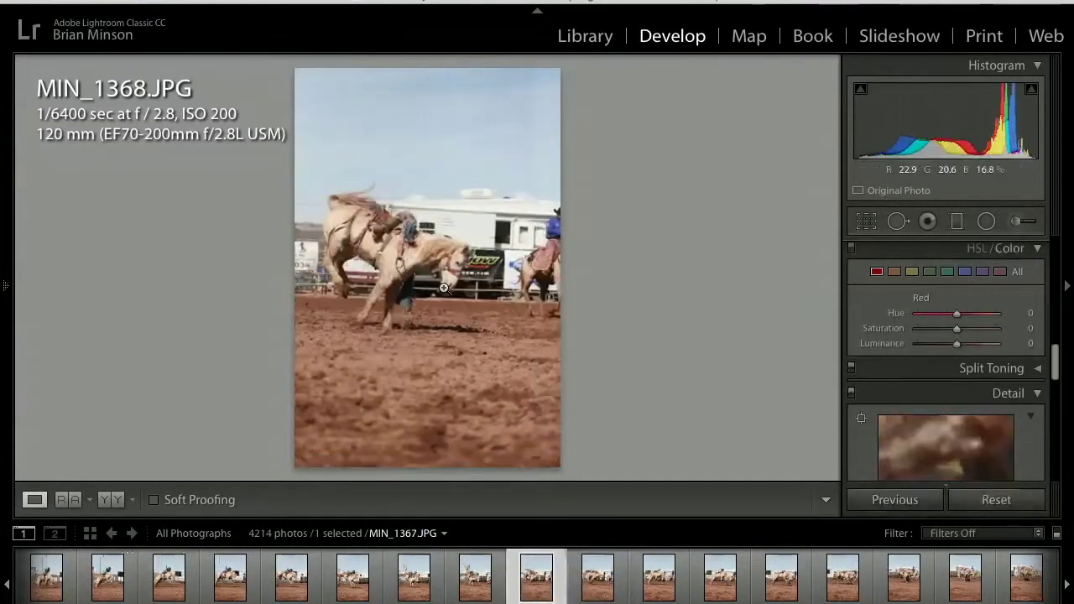
pyautogui.press('Right')
pyautogui.press('Right')
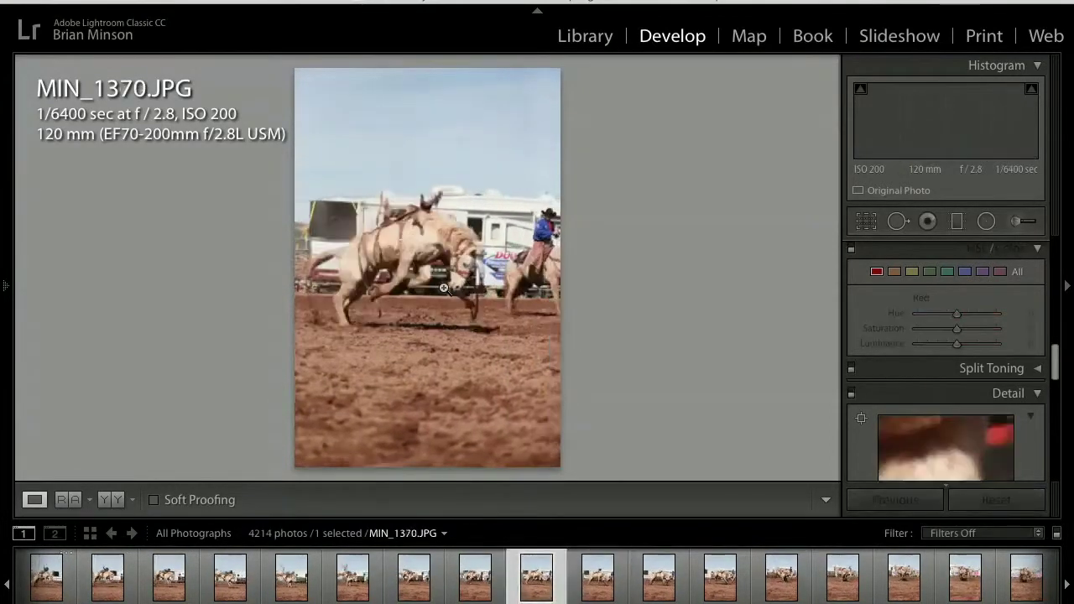
pyautogui.press('Right')
pyautogui.press('Right')
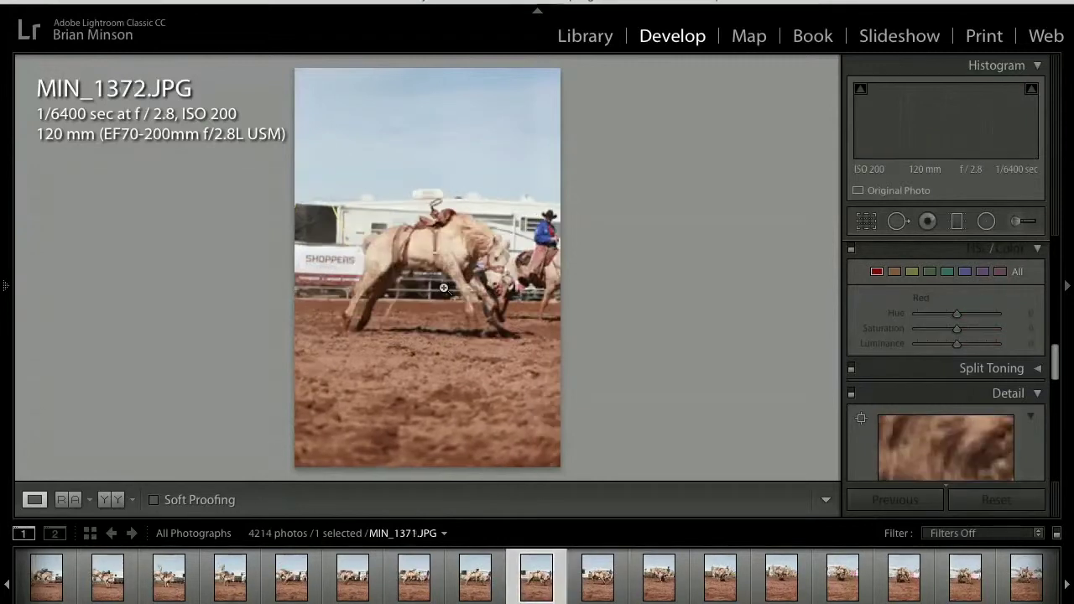
pyautogui.press('Right')
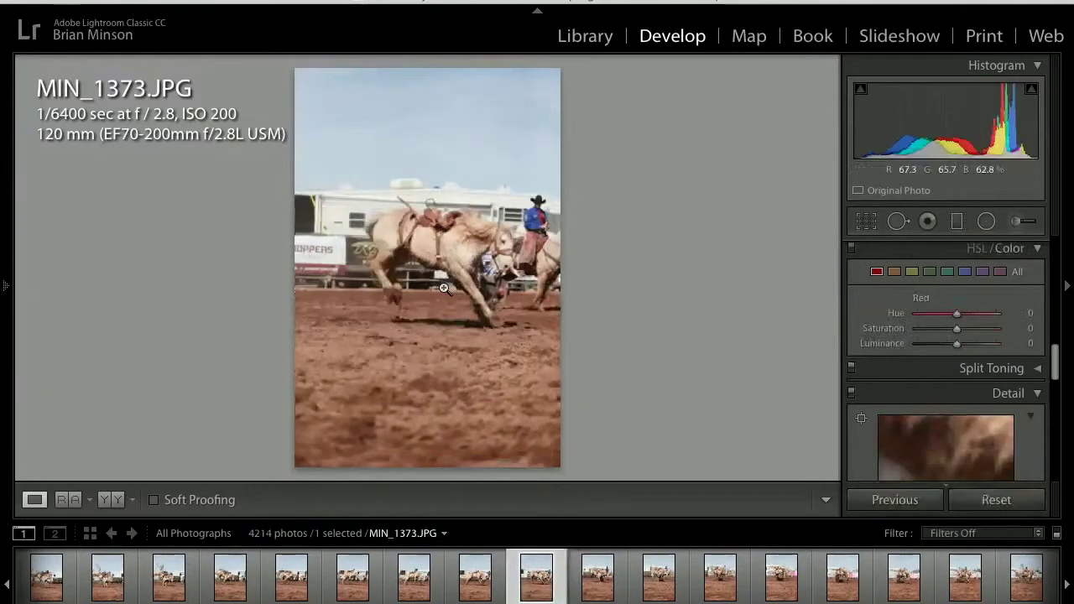
# Compare the rider's face and hand at close range in MIN_1373.JPG, MIN_1372.JPG and MIN_1371.JPG
pyautogui.click(506, 271)
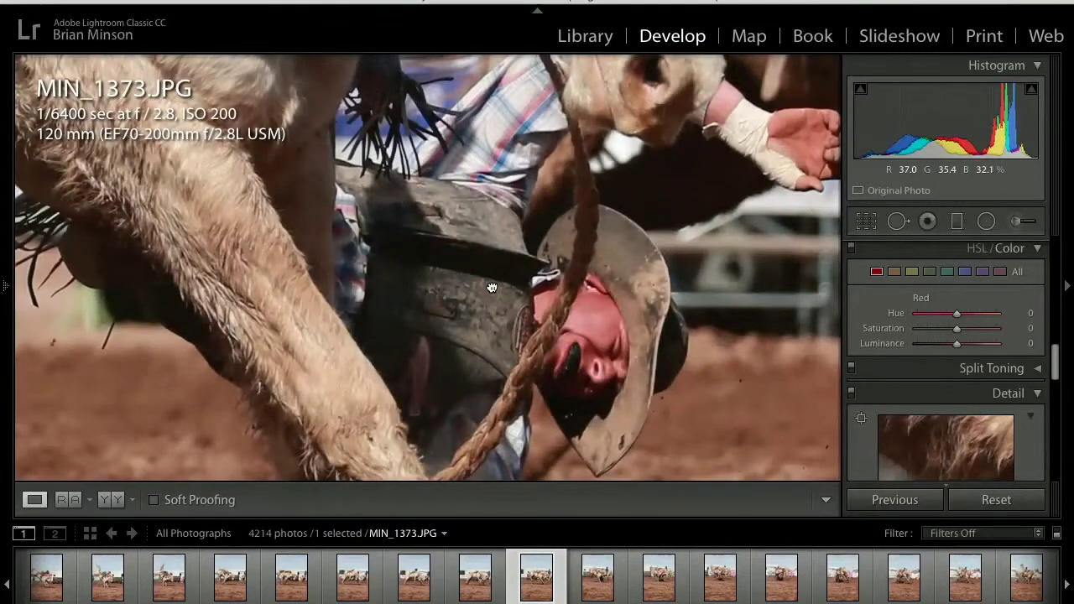
pyautogui.press('Left')
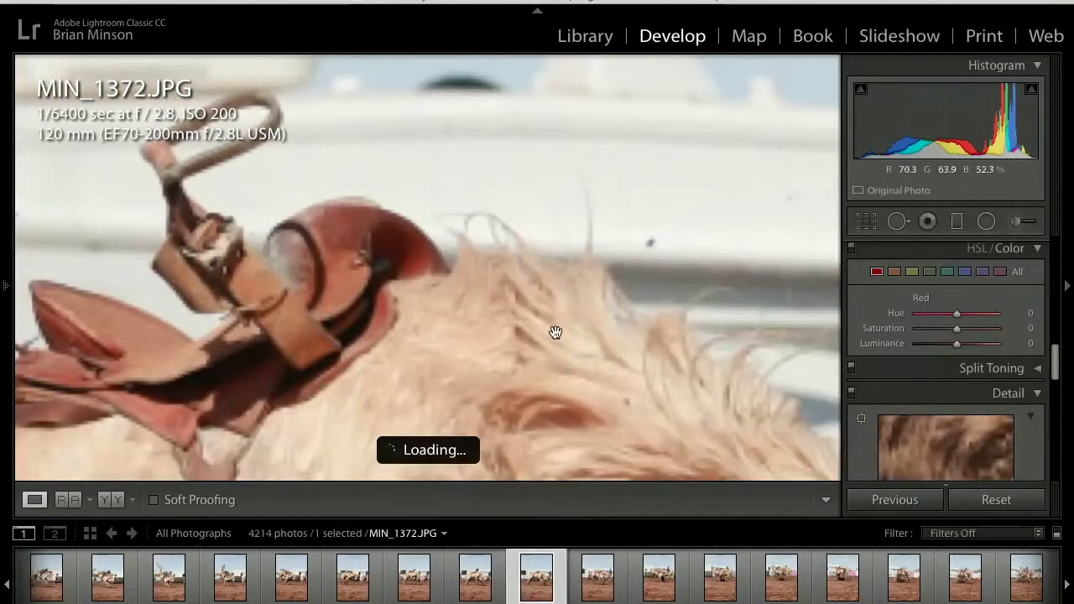
pyautogui.moveTo(554, 331); pyautogui.dragTo(328, 158)
pyautogui.moveTo(438, 254); pyautogui.dragTo(75, 17)
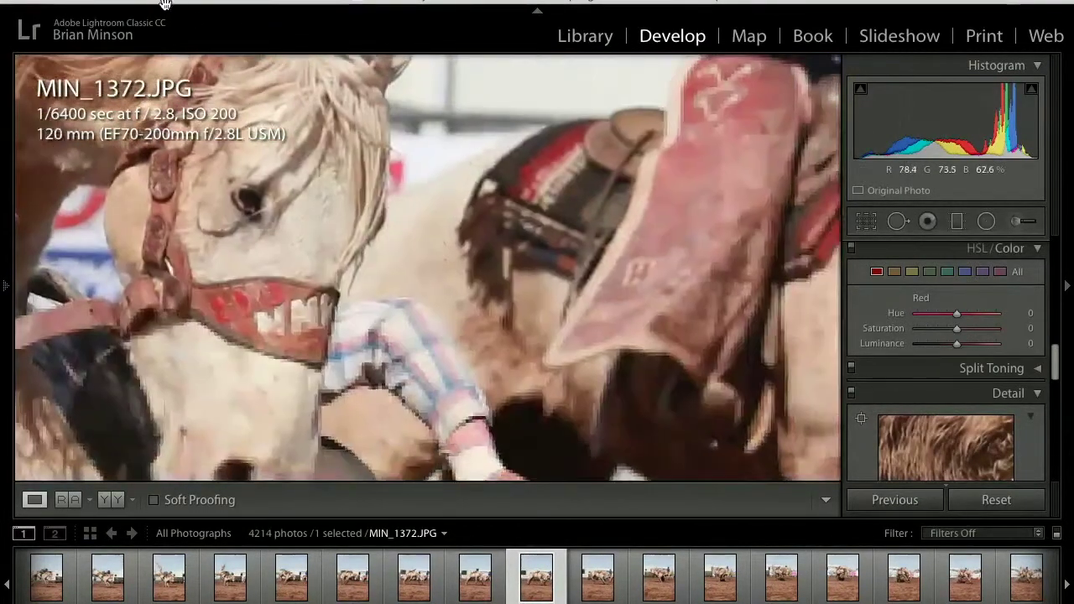
pyautogui.moveTo(214, 99); pyautogui.dragTo(226, 8)
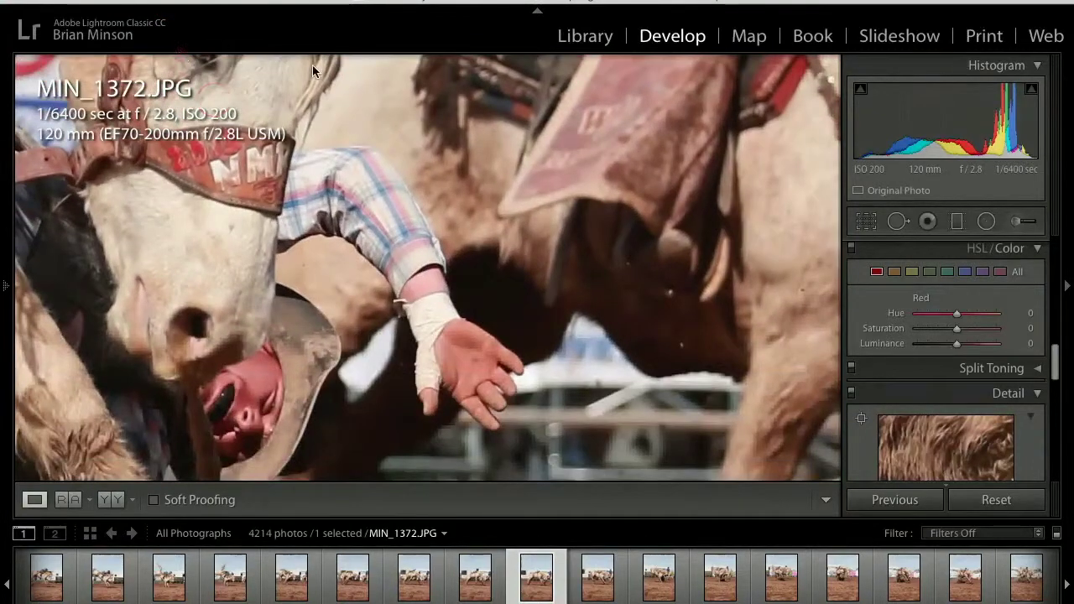
pyautogui.press('Left')
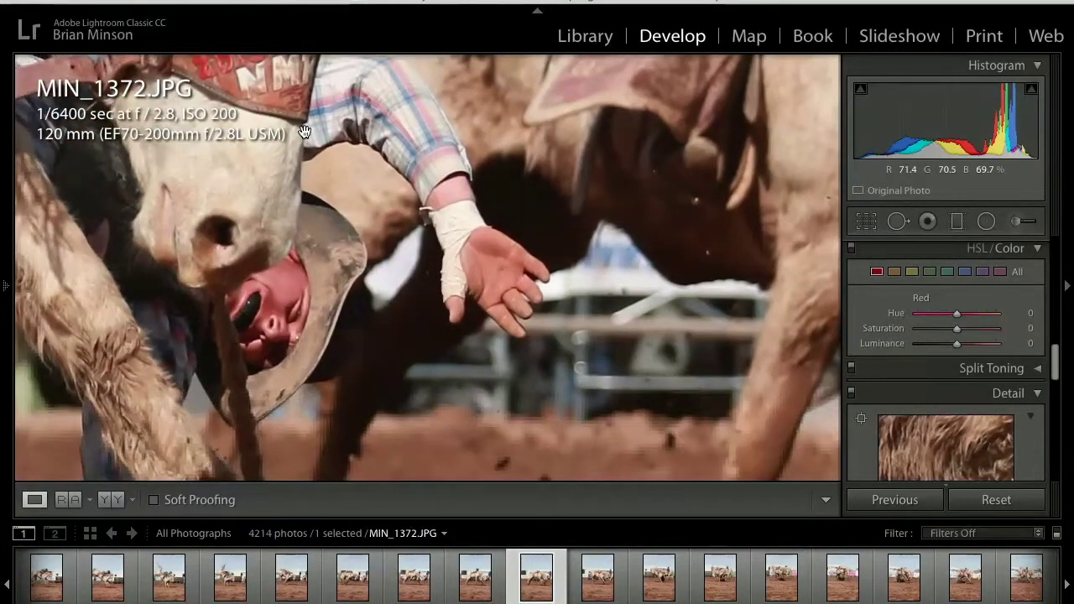
pyautogui.press('Right')
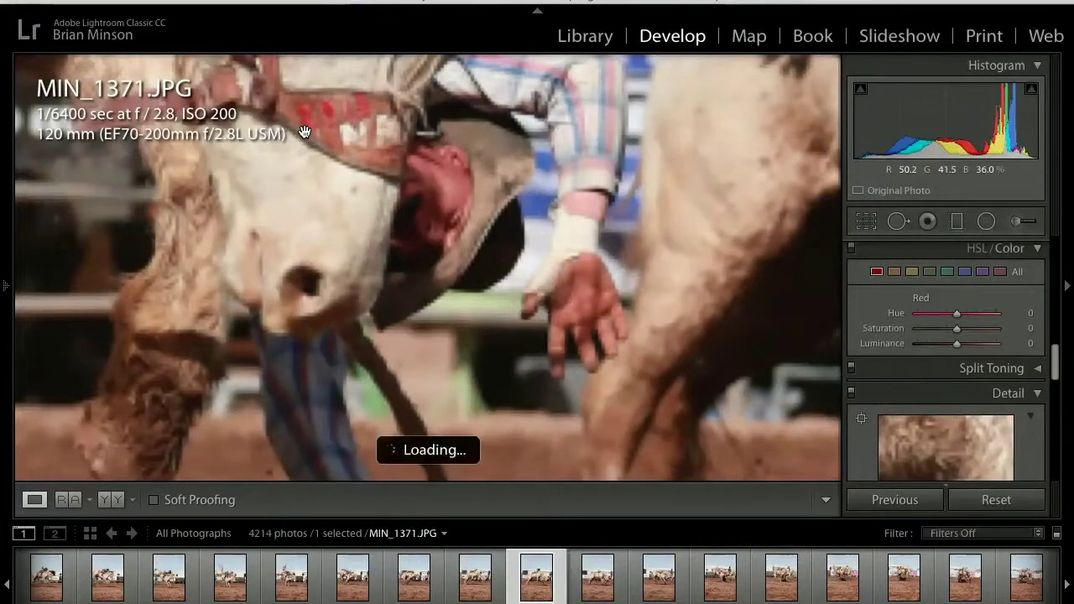
pyautogui.press('Right')
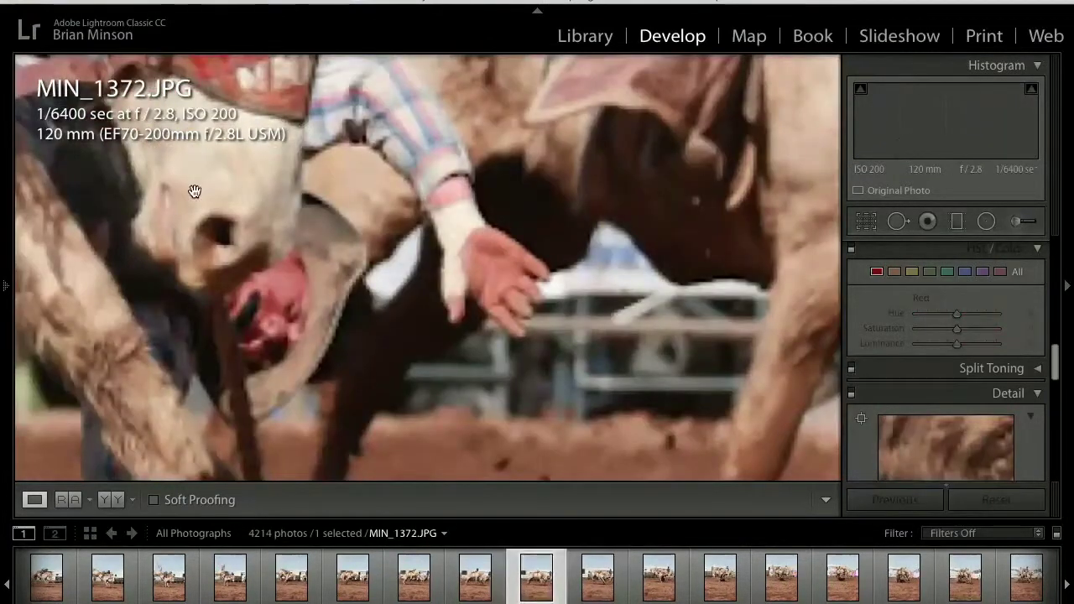
# Apply automatic tone adjustments to MIN_1372.JPG
pyautogui.click(286, 333)
pyautogui.scroll(5, 998, 383)
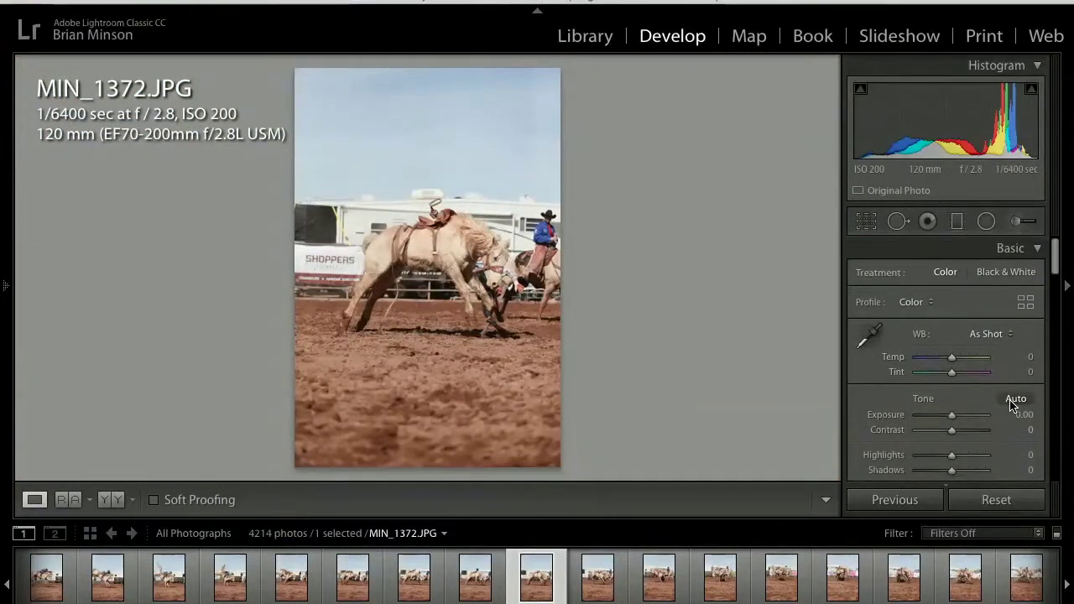
pyautogui.click(1015, 400)
# Crop MIN_1372.JPG to a 1 x 1 square framed closely around the bucking pale horse and its fallen rider
pyautogui.click(867, 221)
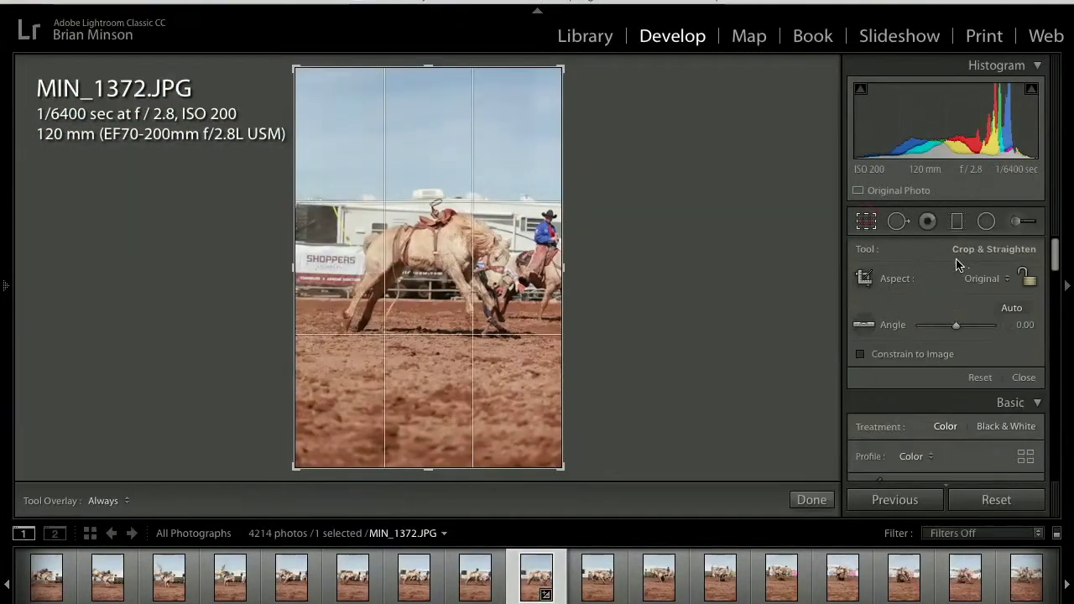
pyautogui.click(976, 280)
pyautogui.click(977, 309)
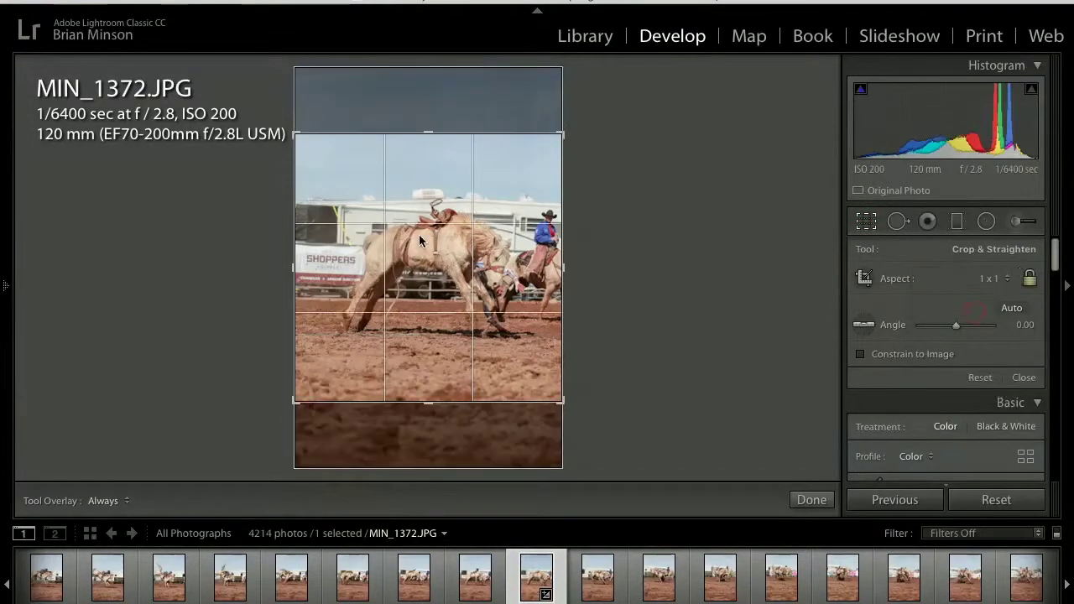
pyautogui.moveTo(294, 402); pyautogui.dragTo(363, 333)
pyautogui.moveTo(440, 199); pyautogui.dragTo(480, 144)
pyautogui.moveTo(362, 201); pyautogui.dragTo(346, 189)
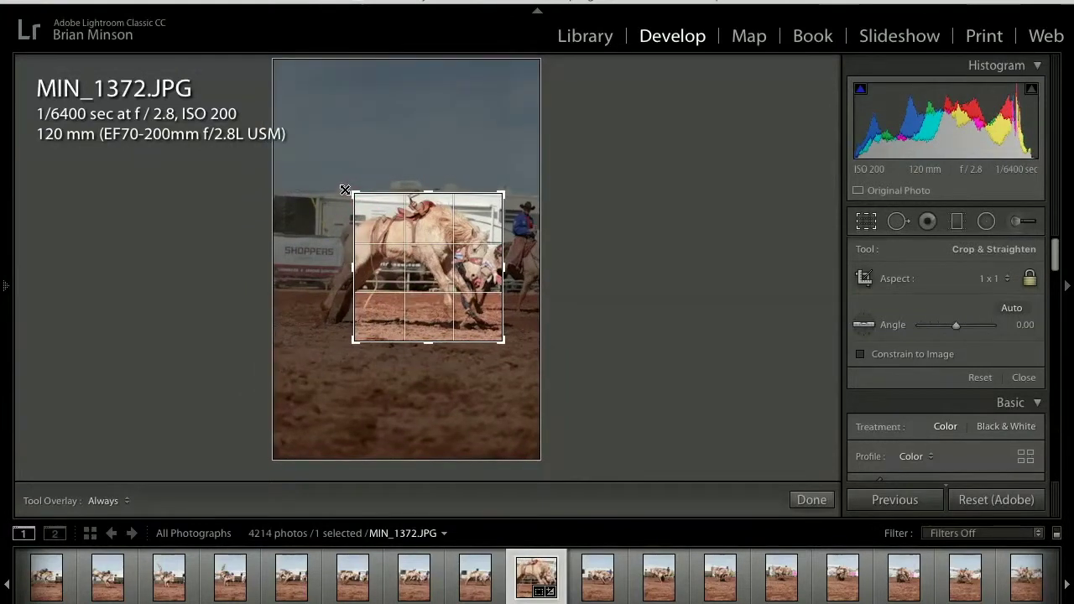
pyautogui.moveTo(385, 220); pyautogui.dragTo(386, 220)
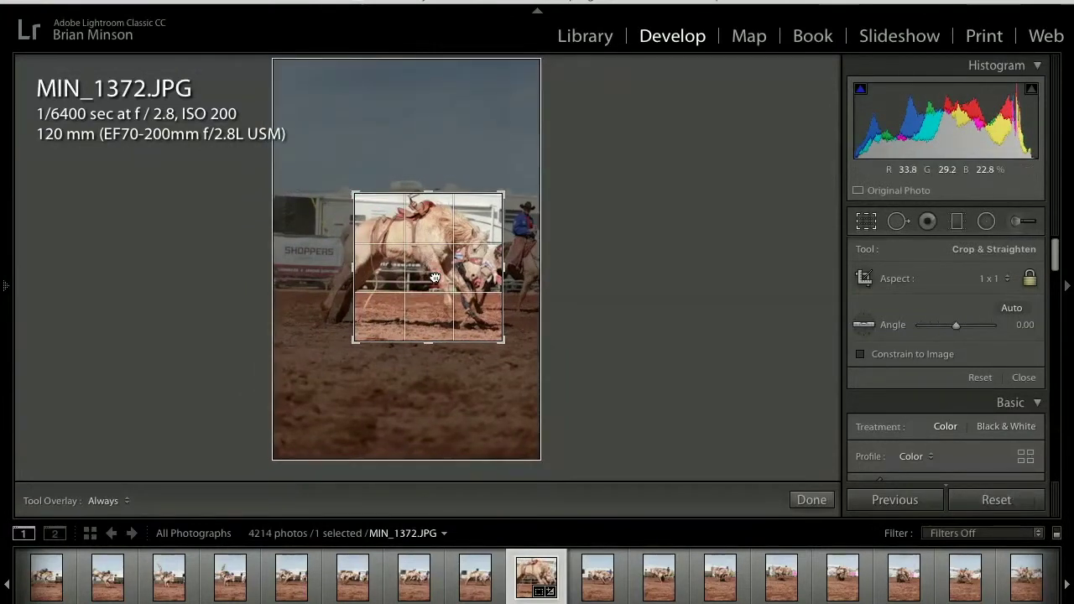
pyautogui.press('Return')
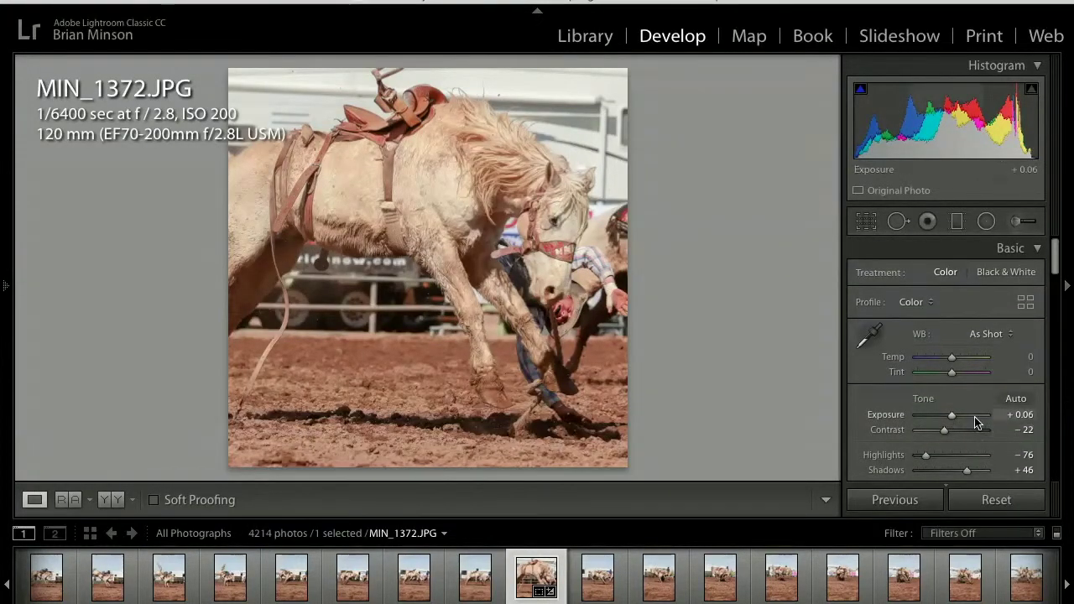
# Fine-tune MIN_1372.JPG with Exposure +0.35, Contrast −13 and Clarity +17
pyautogui.moveTo(951, 419); pyautogui.dragTo(953, 419)
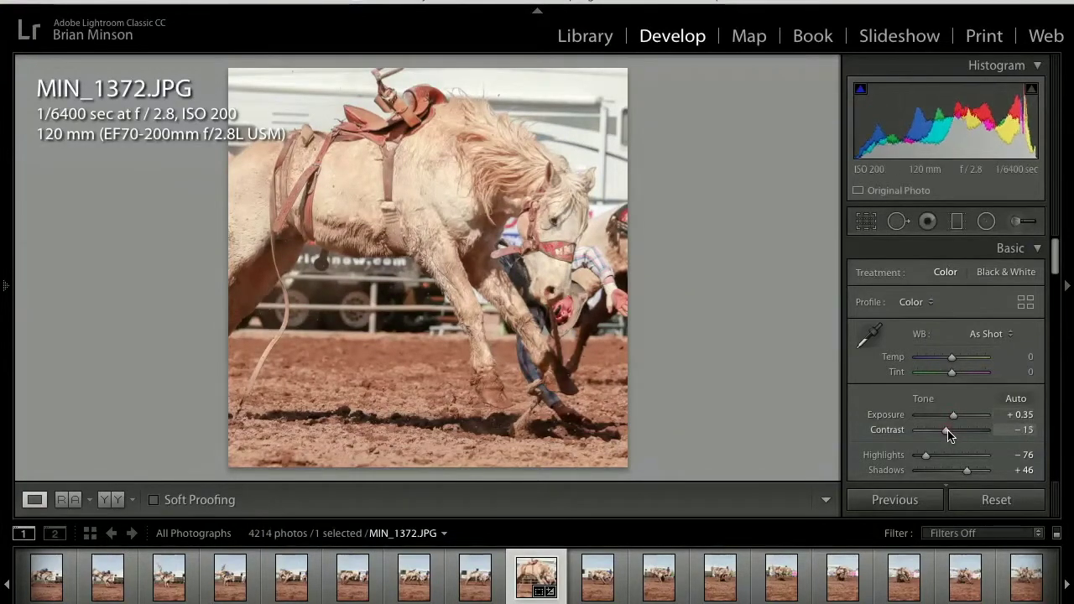
pyautogui.scroll(-2, 949, 449)
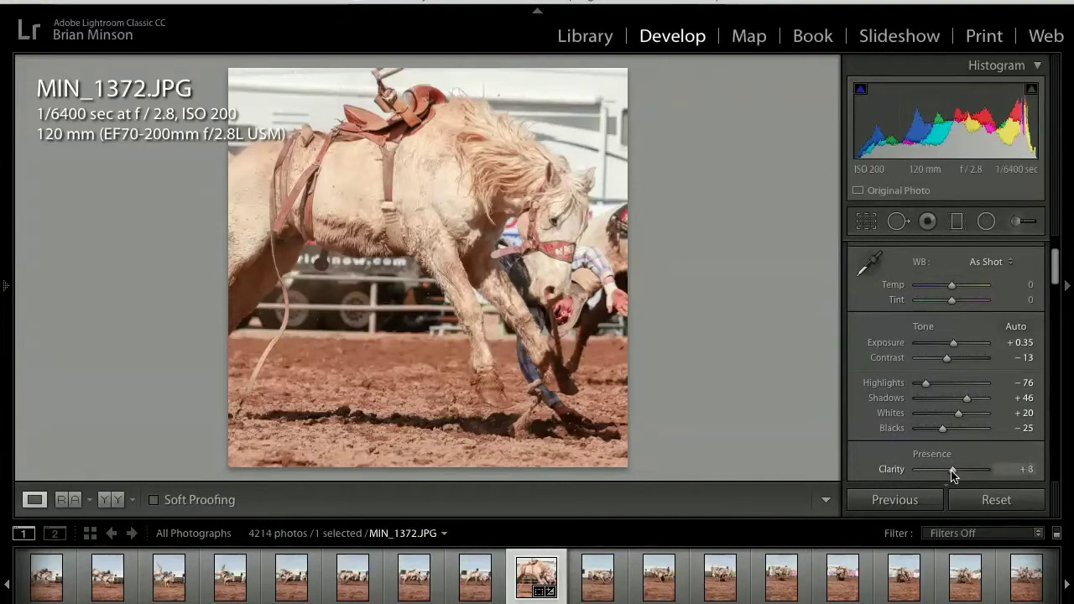
pyautogui.moveTo(952, 470); pyautogui.dragTo(961, 469)
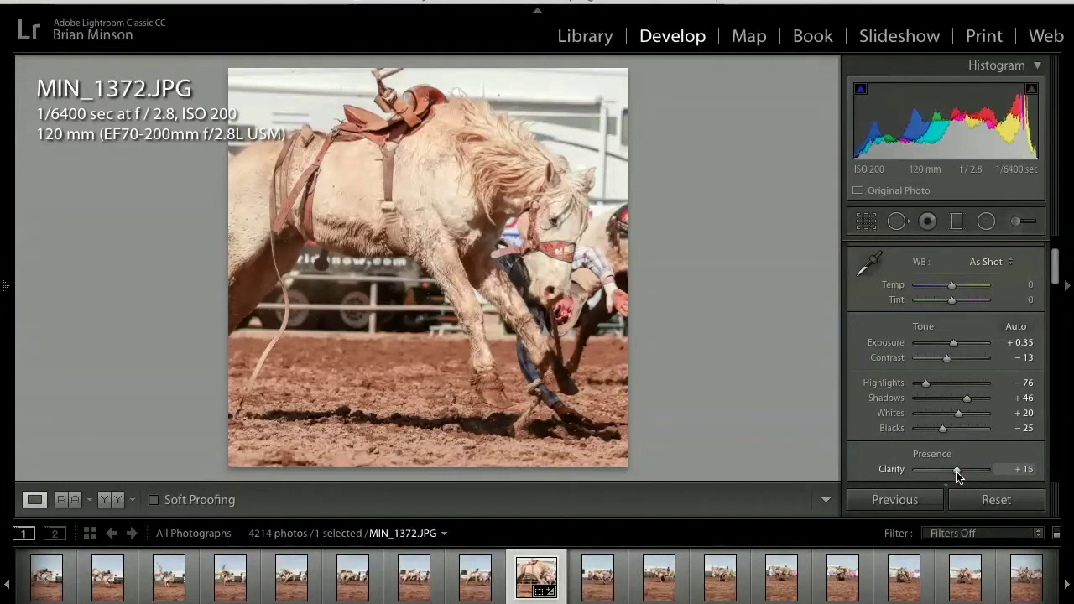
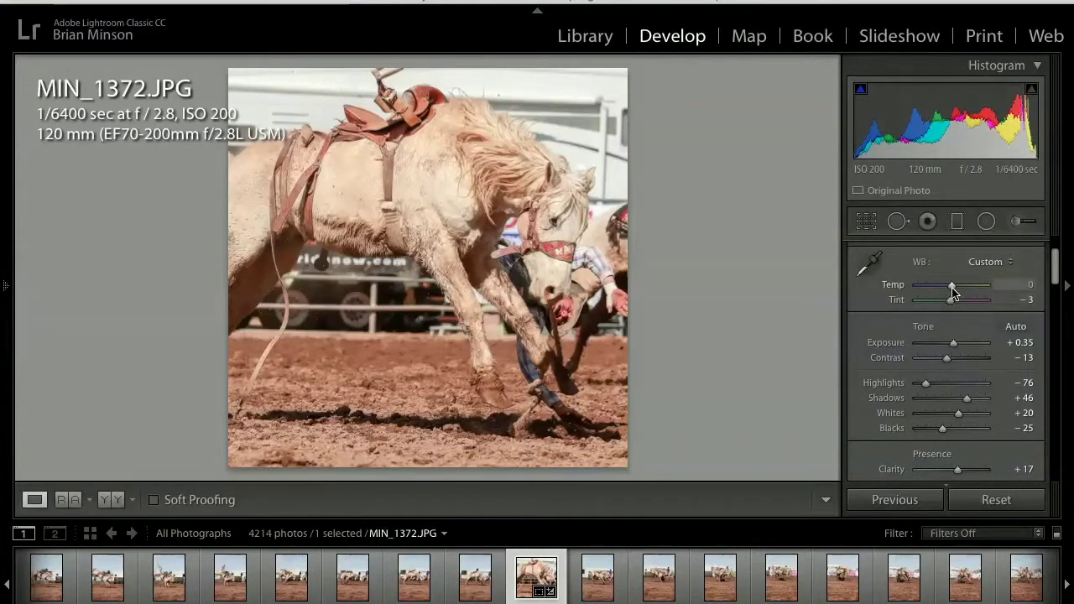
# Set the white balance of MIN_1372.JPG to Temp −5 and Tint −3, and adjust its sharpening amount
pyautogui.moveTo(952, 292); pyautogui.dragTo(951, 292)
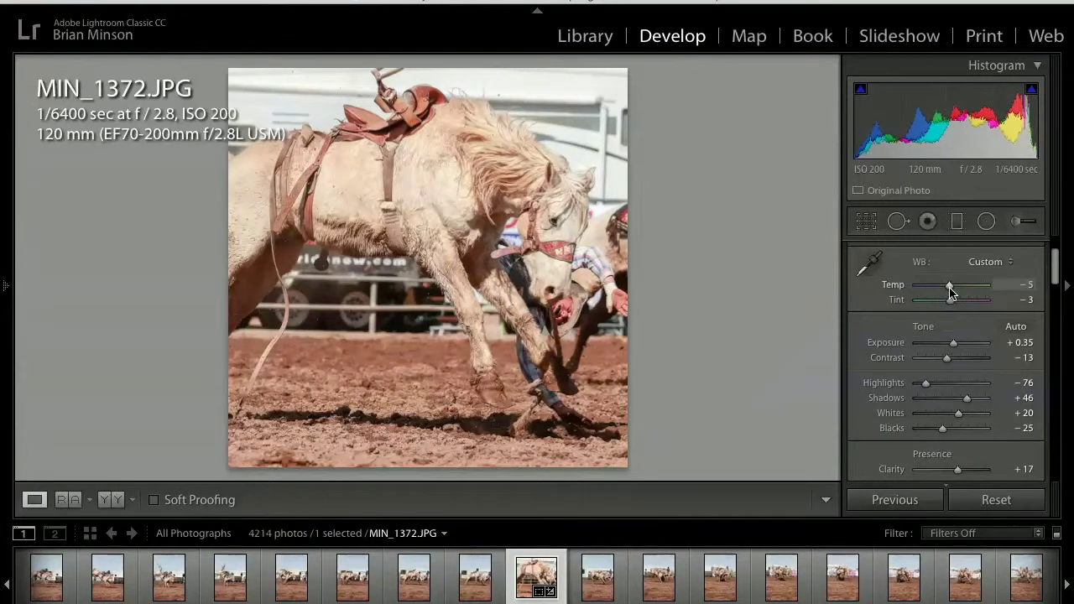
pyautogui.scroll(-15, 951, 335)
pyautogui.scroll(-4, 952, 348)
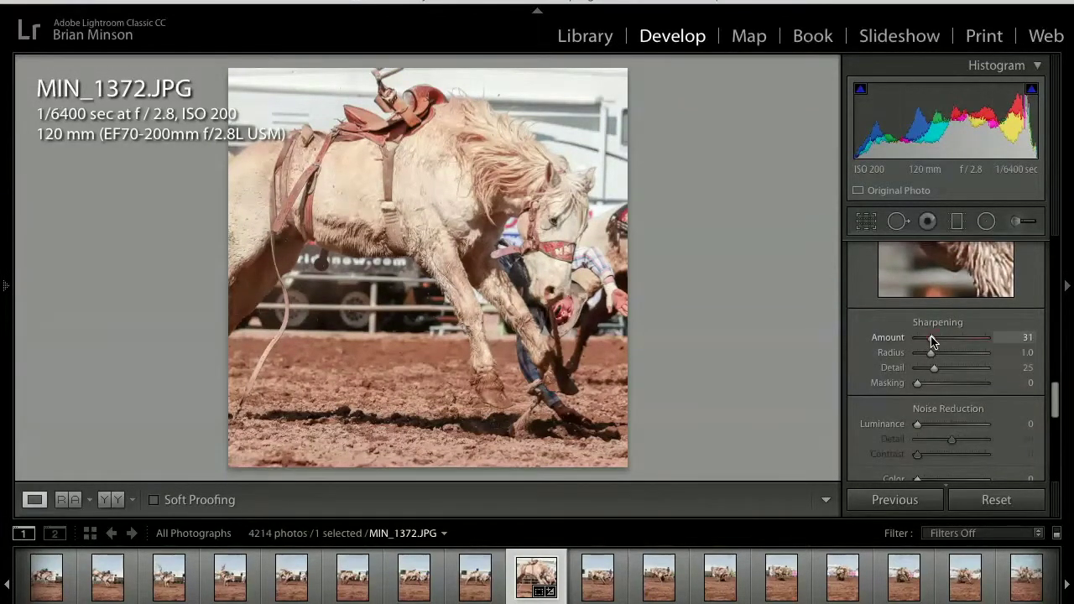
# Reposition the square crop to show the whole saddle and more space ahead of the horse, and flag MIN_1372.JPG as a pick
pyautogui.click(866, 220)
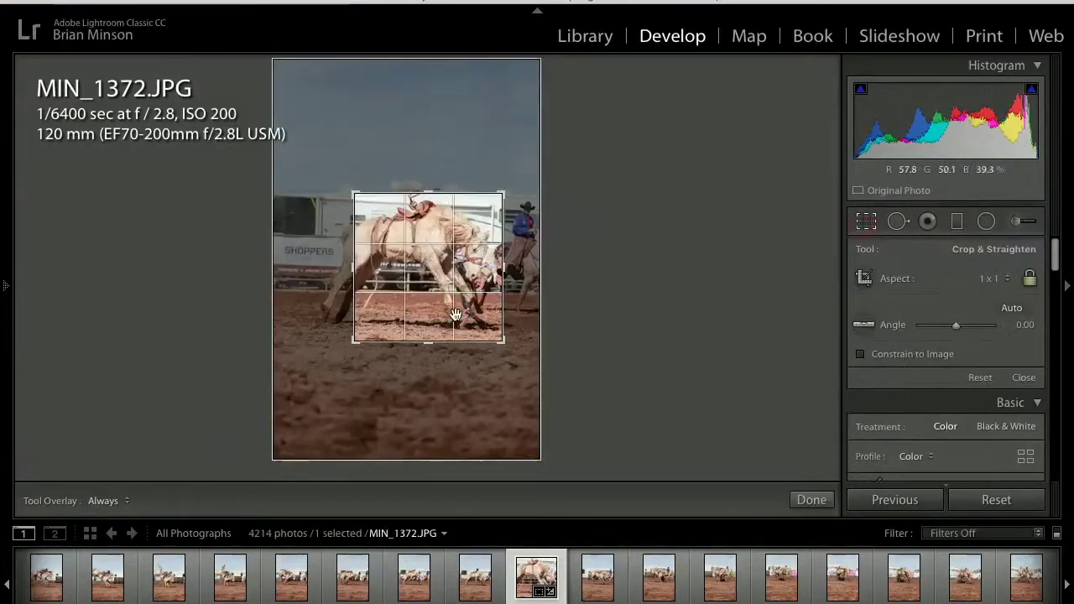
pyautogui.moveTo(456, 315); pyautogui.dragTo(449, 318)
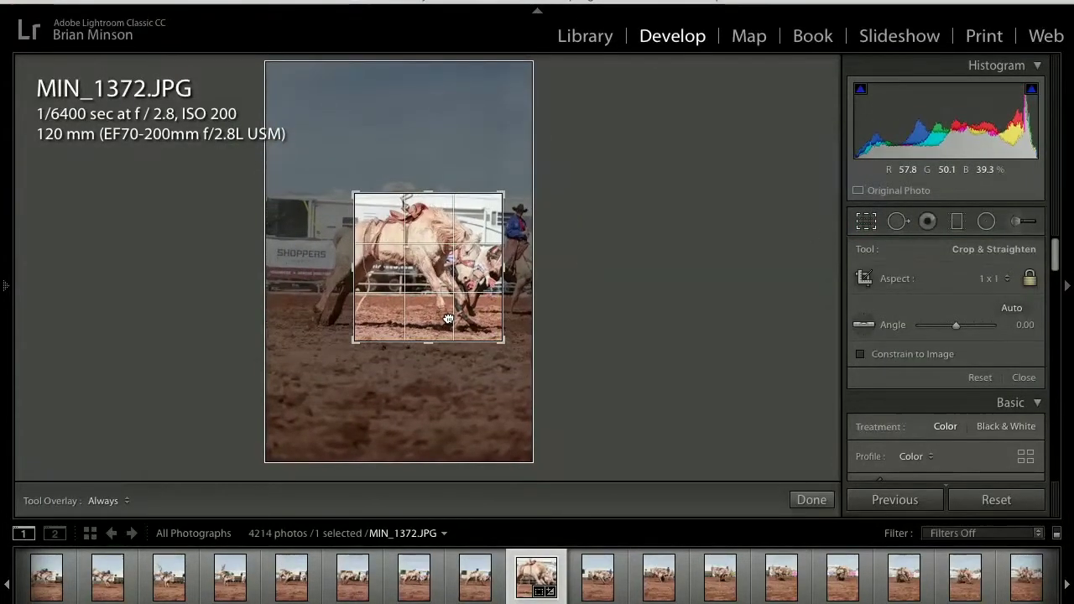
pyautogui.press('Return')
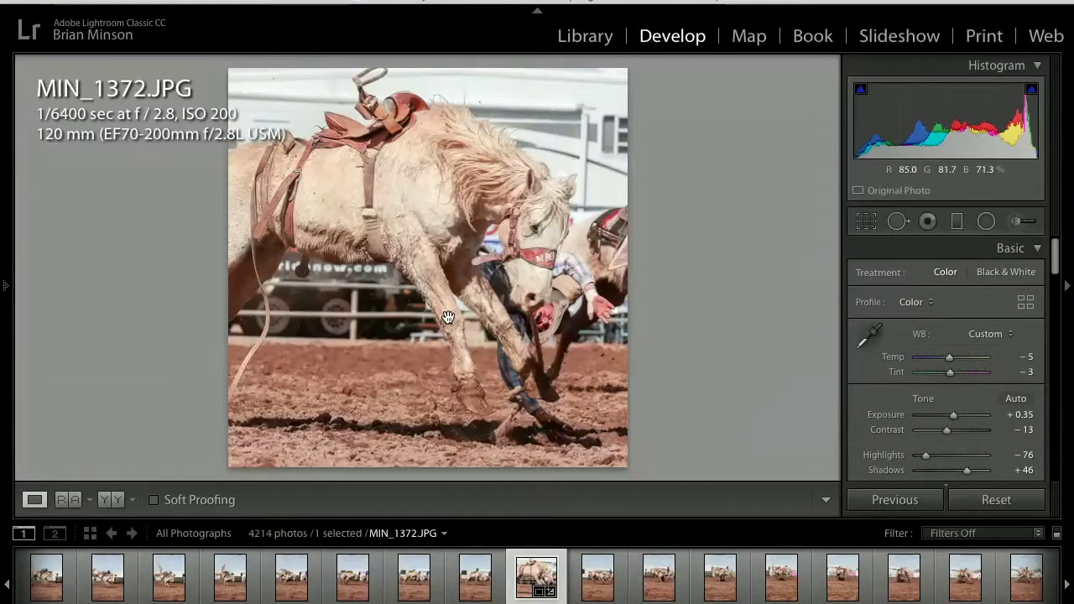
pyautogui.press('p')
# Skim the frames after MIN_1372.JPG up to the cowboy walking across the arena in MIN_1393.JPG
pyautogui.press('Right')
pyautogui.press('Right')
pyautogui.press('Right')
pyautogui.press('Right')
pyautogui.press('Right')
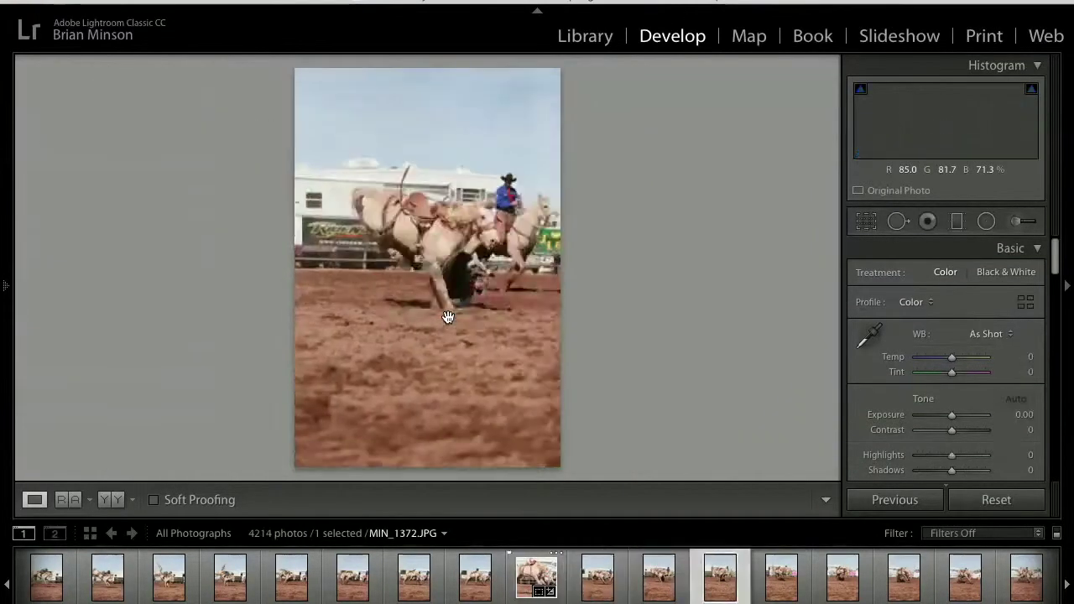
pyautogui.press('Right')
pyautogui.press('Right')
pyautogui.press('Right')
pyautogui.press('Right')
pyautogui.press('Right')
pyautogui.press('Right')
pyautogui.press('Right')
pyautogui.press('Right')
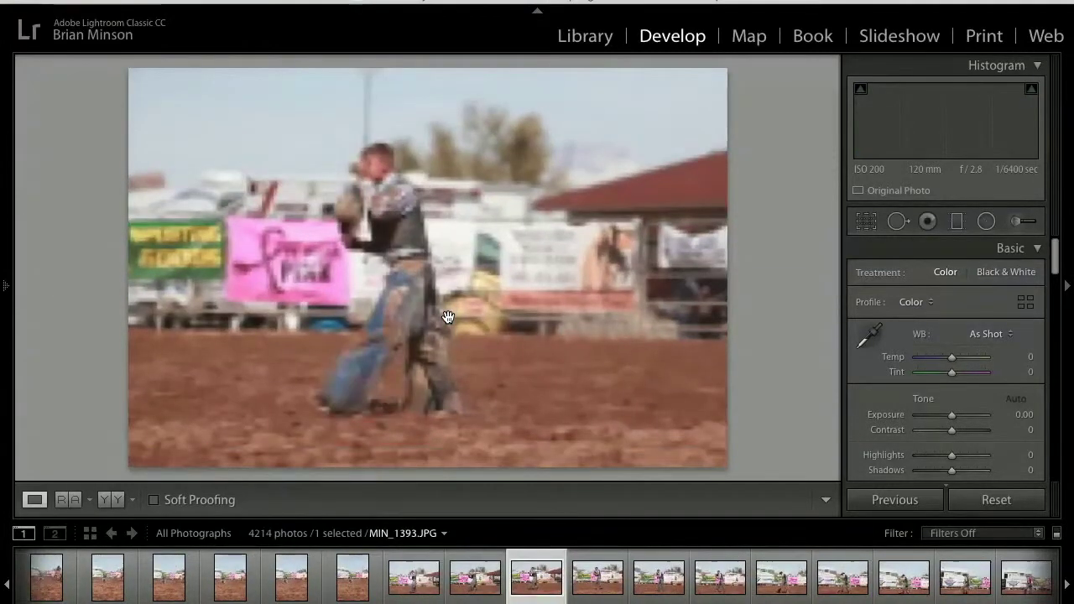
# Compare the neighbouring frames of the walking cowboy holding his hat around MIN_1393.JPG
pyautogui.press('Right')
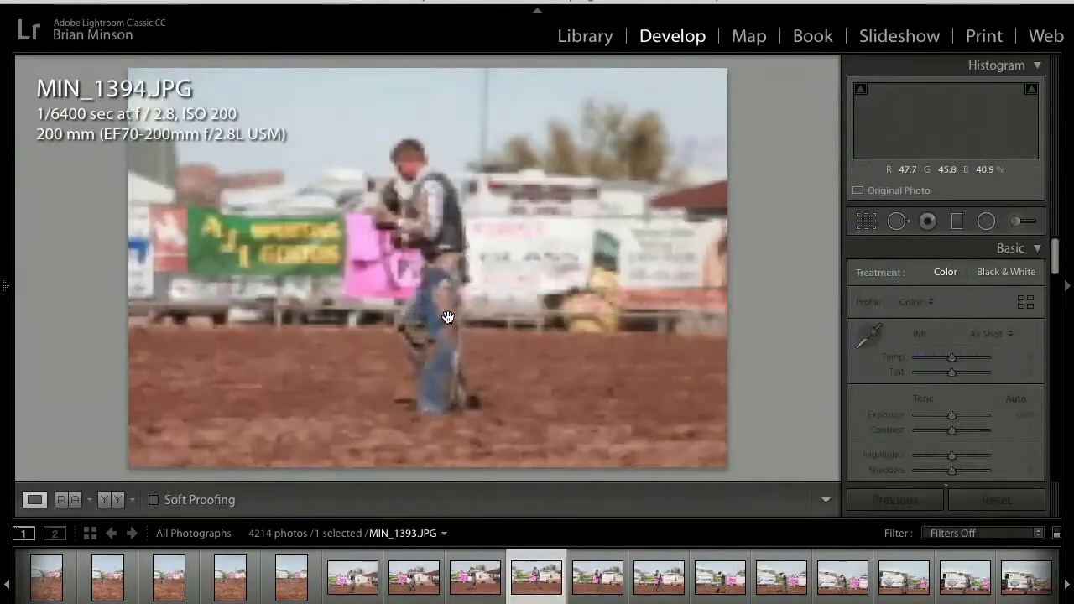
pyautogui.press('Left')
pyautogui.press('Left')
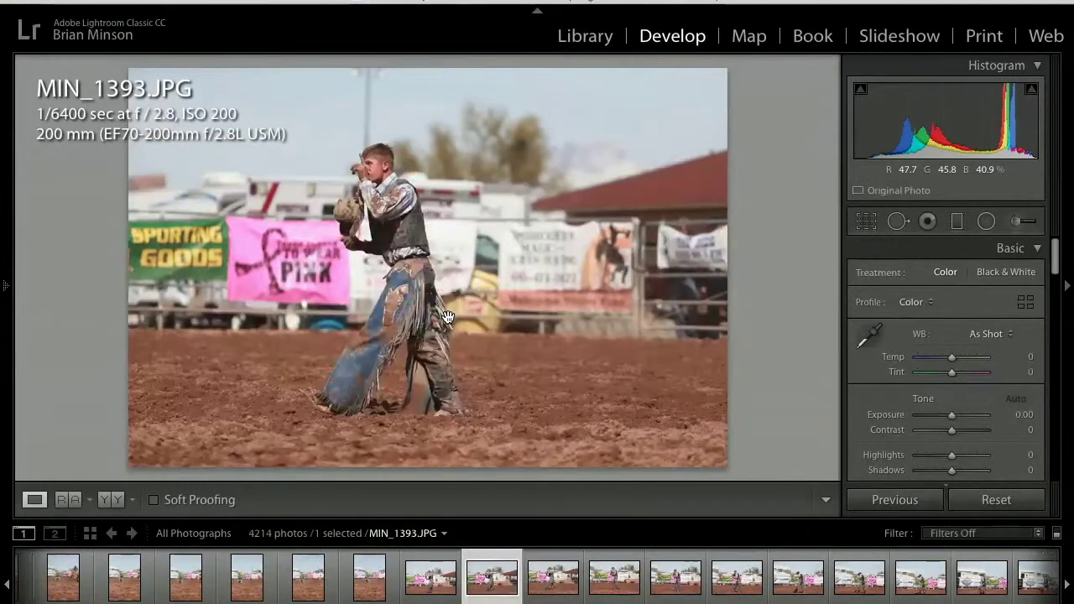
pyautogui.press('Right')
pyautogui.press('Right')
pyautogui.press('Right')
pyautogui.press('Right')
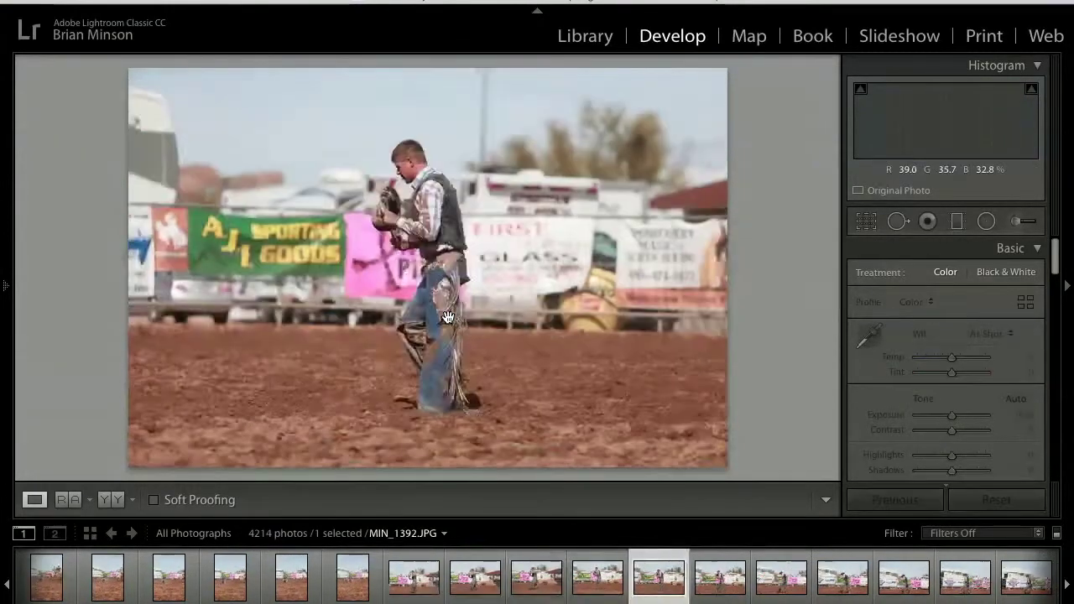
# Check the remaining frames of the walking cowboy through MIN_1401.JPG and continue to the next ride at the chute
pyautogui.press('Right')
pyautogui.press('Right')
pyautogui.press('Right')
pyautogui.press('Right')
pyautogui.press('Right')
pyautogui.press('Right')
pyautogui.press('Right')
pyautogui.press('Right')
pyautogui.press('Right')
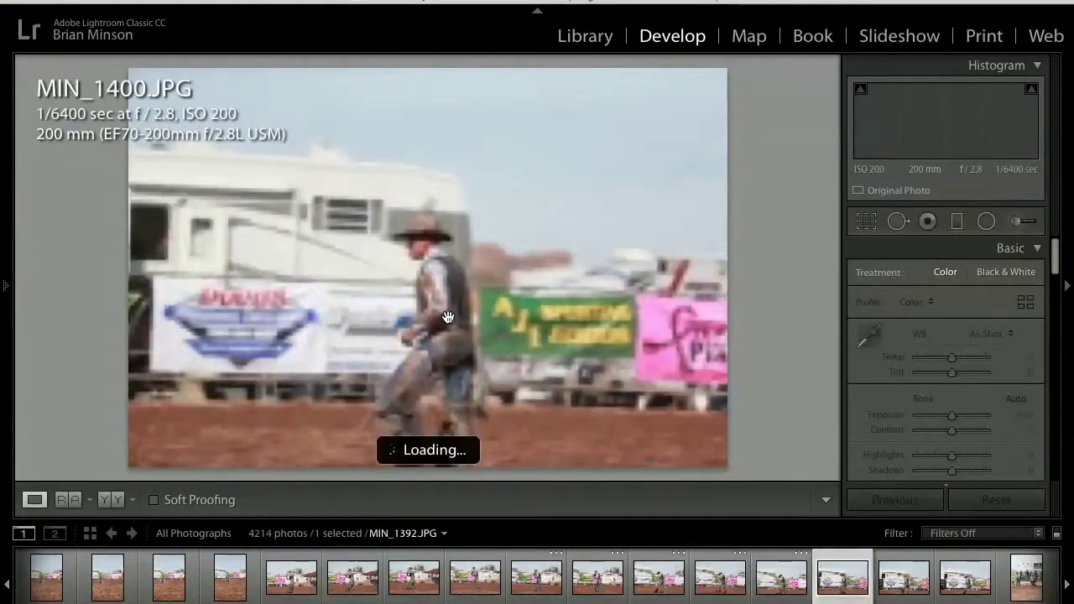
pyautogui.press('Right')
pyautogui.press('Right')
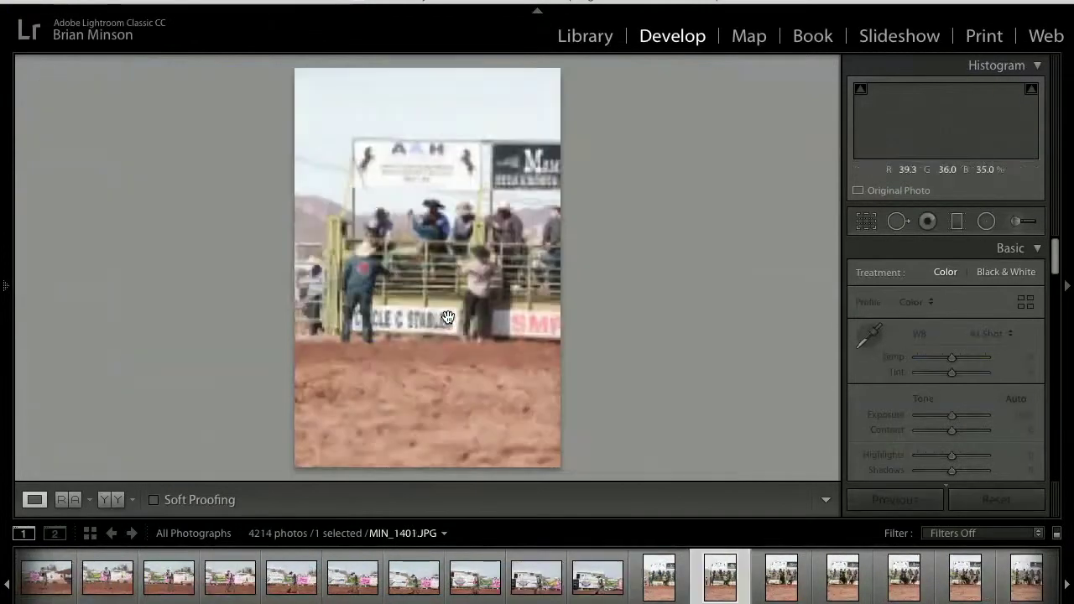
# Review the dark horse's ride from the chute gate up to the rider's fall in MIN_1447.JPG
pyautogui.press('Right')
pyautogui.press('Right')
pyautogui.press('Right')
pyautogui.press('Right')
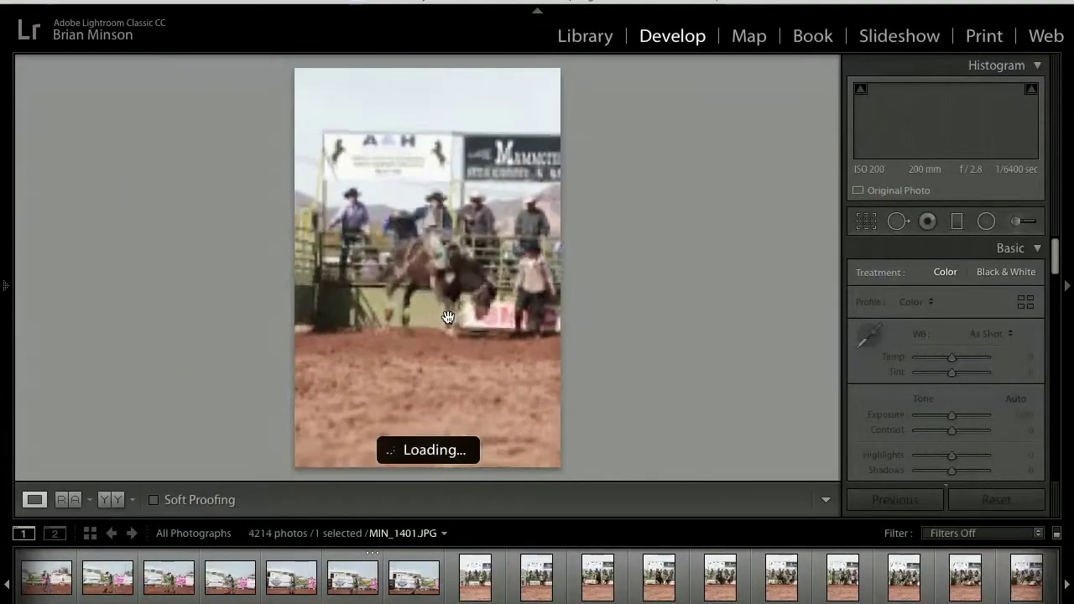
pyautogui.press('Right')
pyautogui.press('Right')
pyautogui.press('Right')
pyautogui.press('Right')
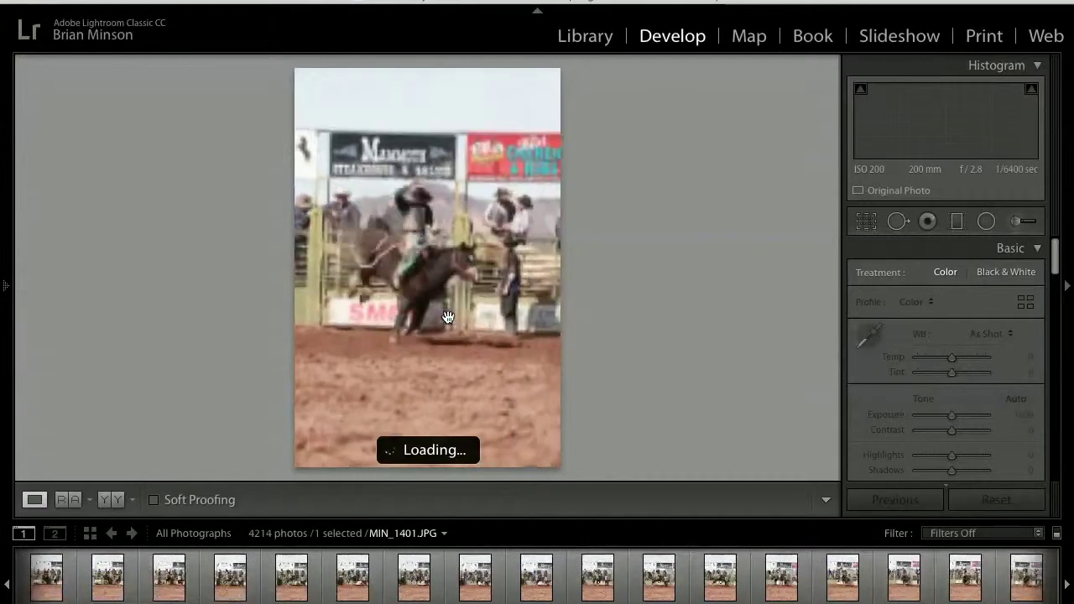
pyautogui.press('Right')
pyautogui.press('Right')
pyautogui.press('Right')
pyautogui.press('Right')
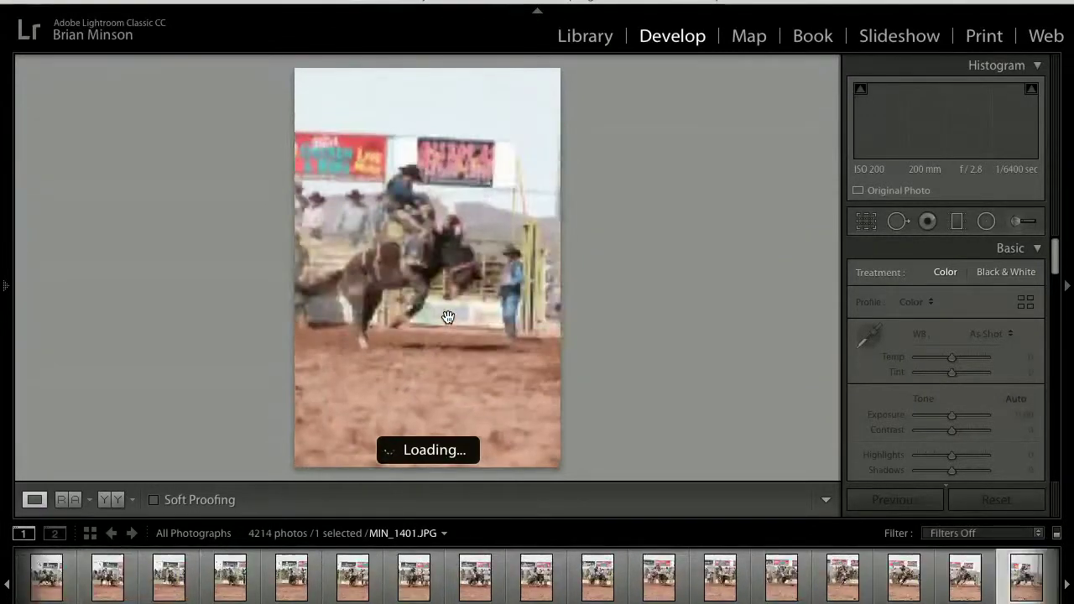
pyautogui.press('Right')
pyautogui.press('Right')
pyautogui.press('Right')
pyautogui.press('Right')
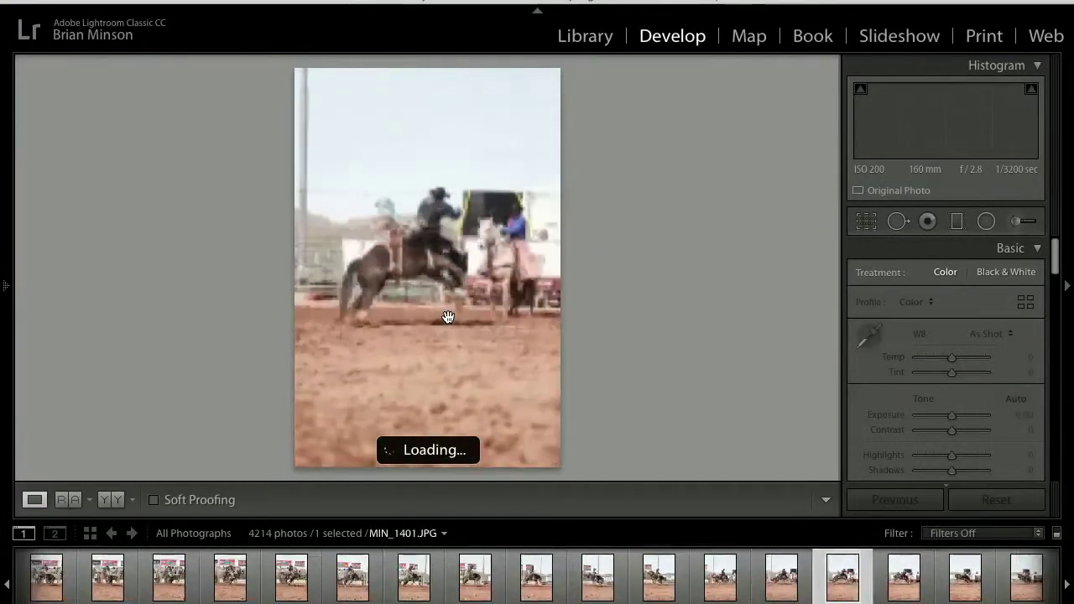
pyautogui.press('Right')
pyautogui.press('Right')
pyautogui.press('Right')
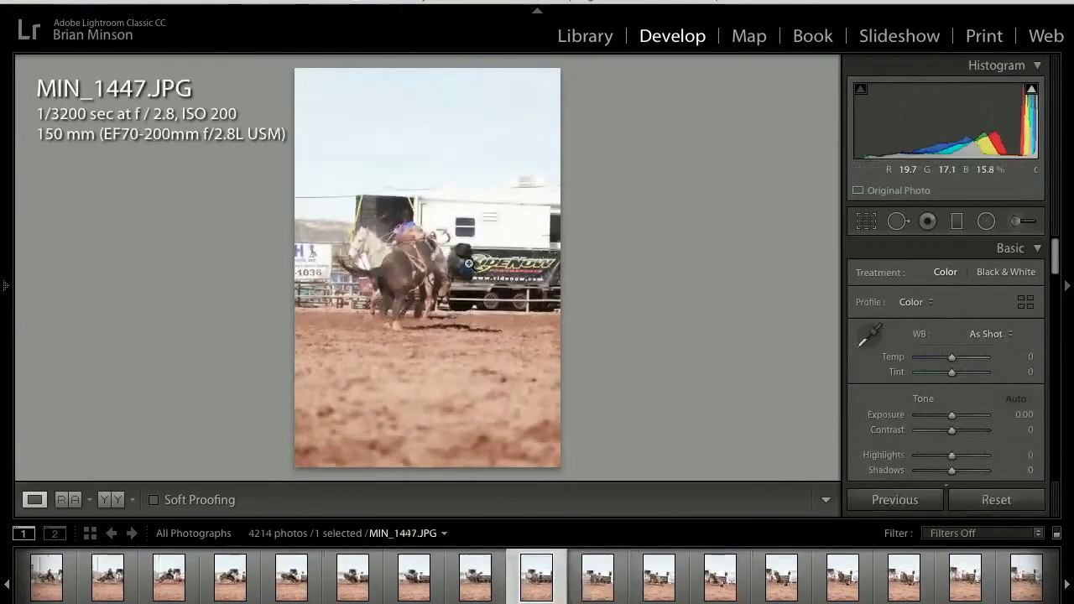
# Inspect the falling rider at close range in MIN_1447.JPG and MIN_1448.JPG
pyautogui.click(468, 265)
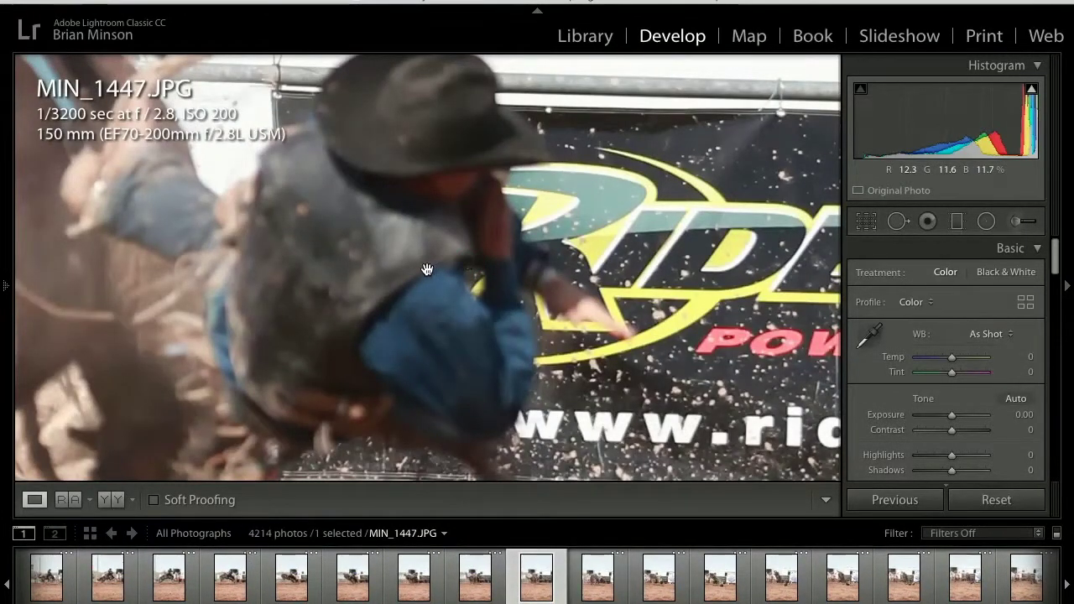
pyautogui.press('Right')
pyautogui.click(427, 270)
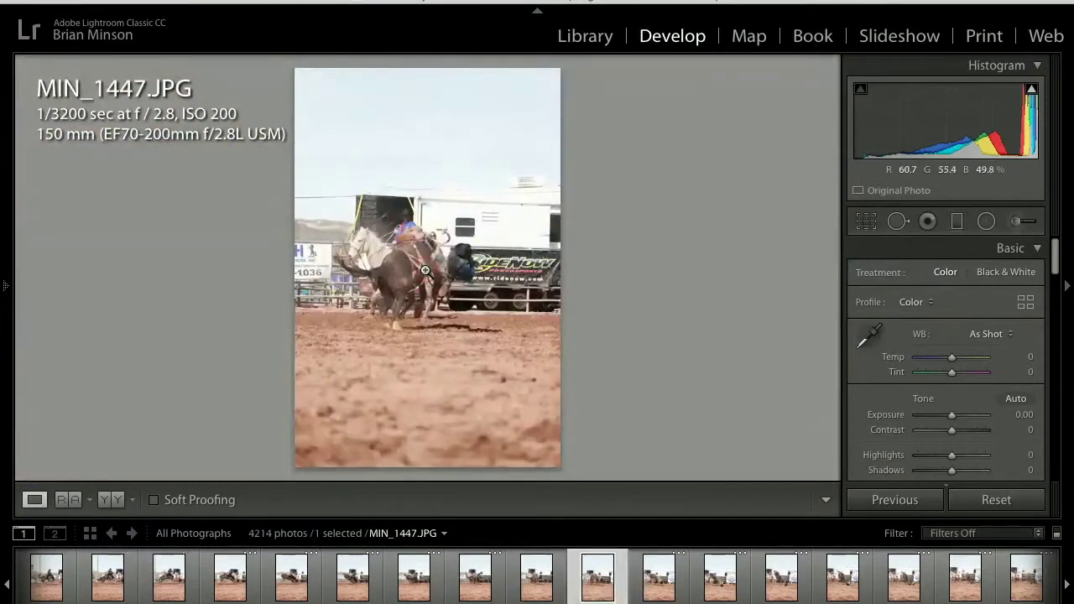
pyautogui.press('Right')
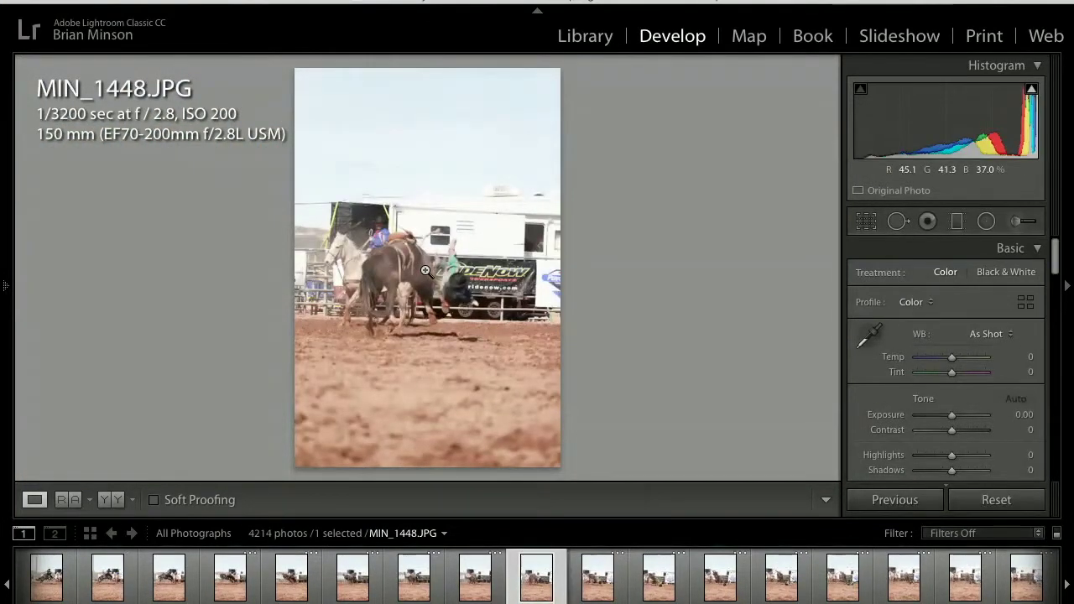
pyautogui.click(426, 270)
pyautogui.click(457, 292)
# Examine the rider hitting the ground in the frames after MIN_1448.JPG, checking the face up close in MIN_1451.JPG
pyautogui.press('Right')
pyautogui.moveTo(436, 307); pyautogui.dragTo(486, 301)
pyautogui.press('Right')
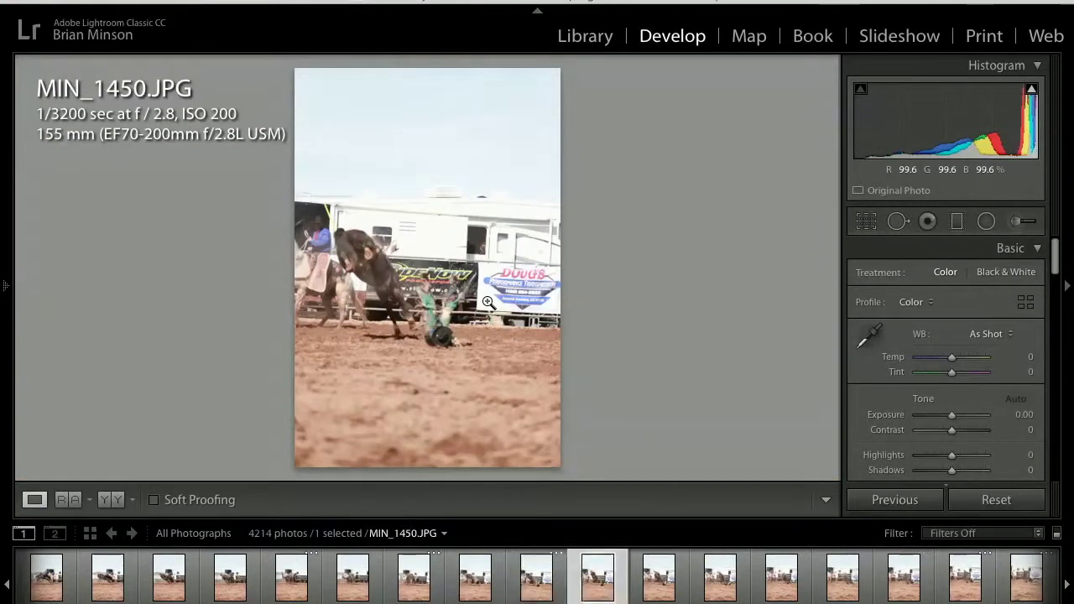
pyautogui.press('Right')
pyautogui.click(470, 325)
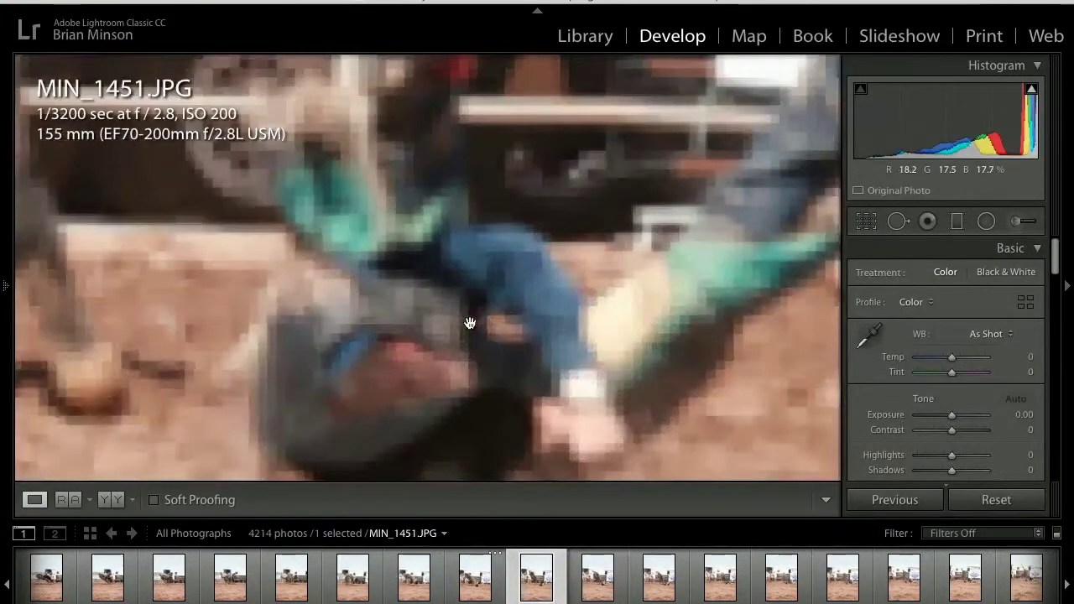
pyautogui.click(470, 325)
# Skim the frames from MIN_1452.JPG onward, past the fallen rider getting up, to the mounted riders in the following burst
pyautogui.press('Right')
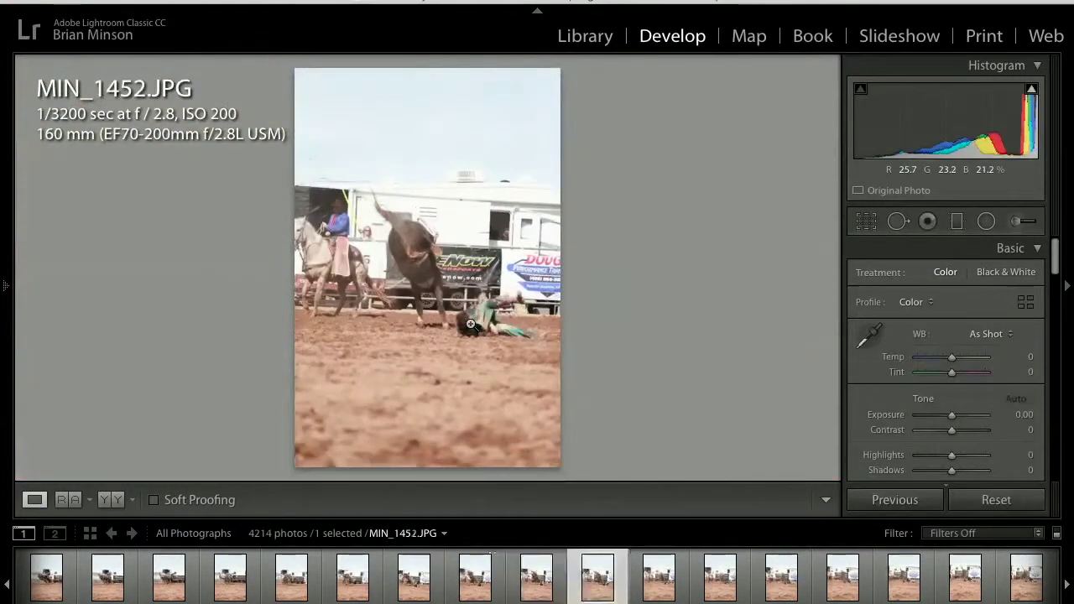
pyautogui.press('Right')
pyautogui.press('Right')
pyautogui.press('Right')
pyautogui.press('Right')
pyautogui.press('Right')
pyautogui.press('Right')
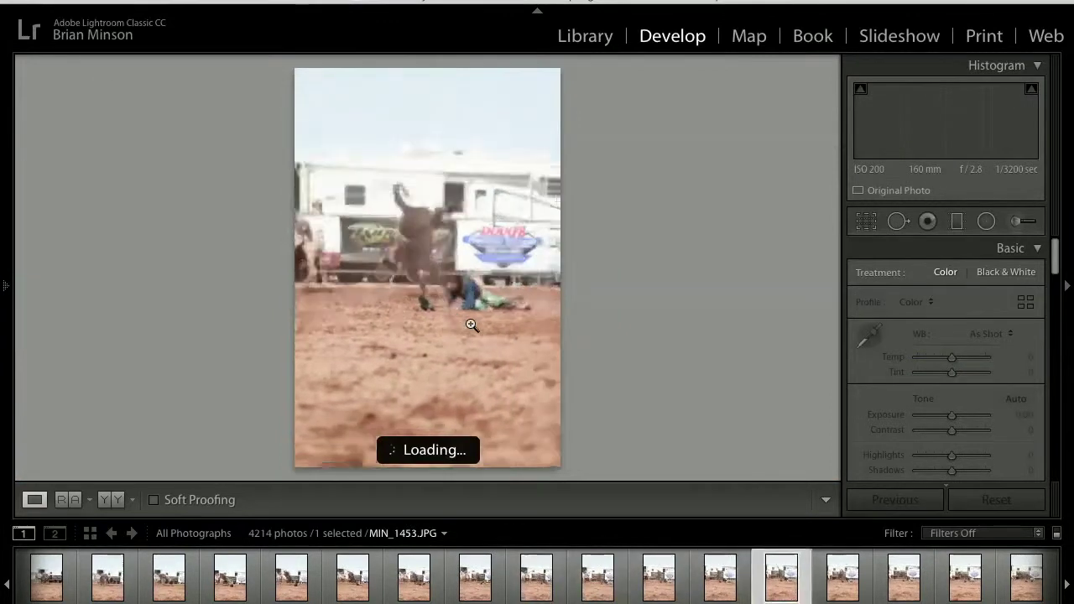
pyautogui.press('Right')
pyautogui.press('Right')
pyautogui.press('Right')
pyautogui.press('Right')
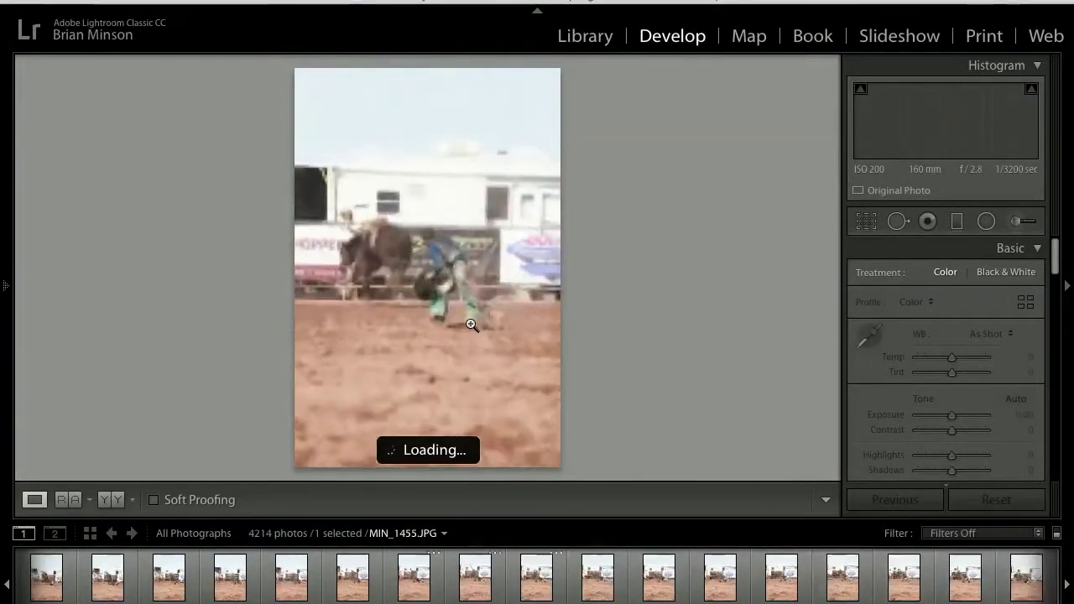
pyautogui.press('Right')
pyautogui.press('Right')
pyautogui.press('Right')
pyautogui.press('Right')
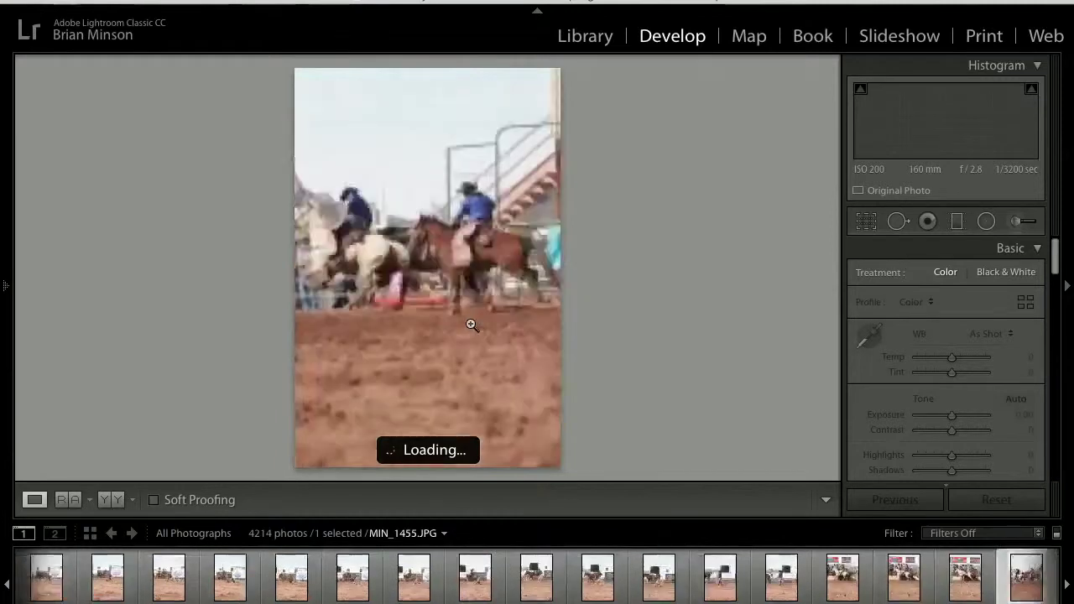
# Skim past the mounted riders to the pink-shirted rider's ride, stopping at MIN_1492.JPG
pyautogui.press('Right')
pyautogui.press('Right')
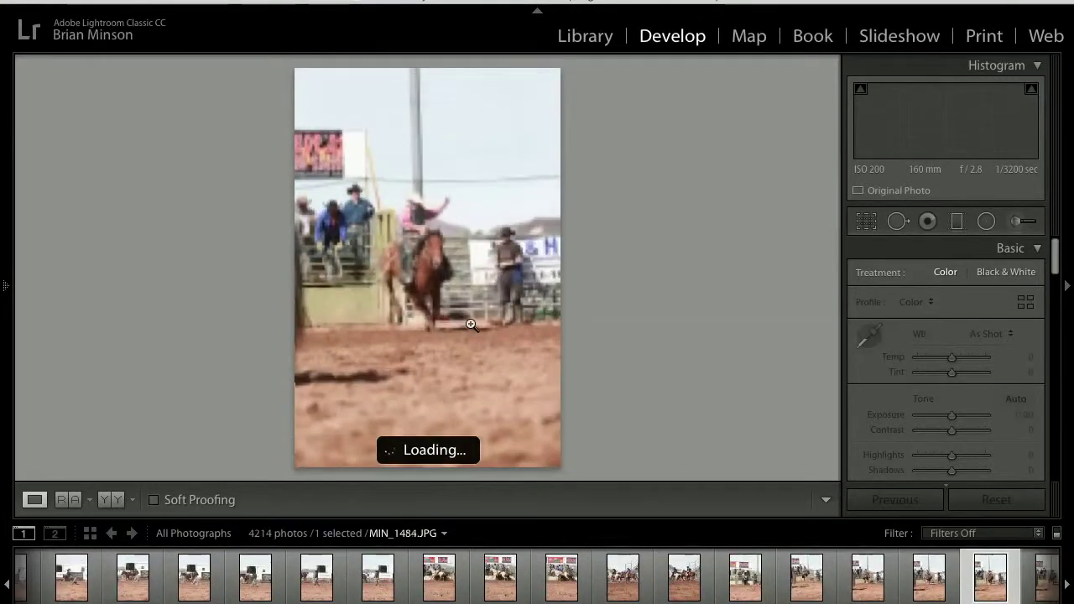
pyautogui.press('Right')
pyautogui.press('Right')
pyautogui.press('Right')
pyautogui.press('Right')
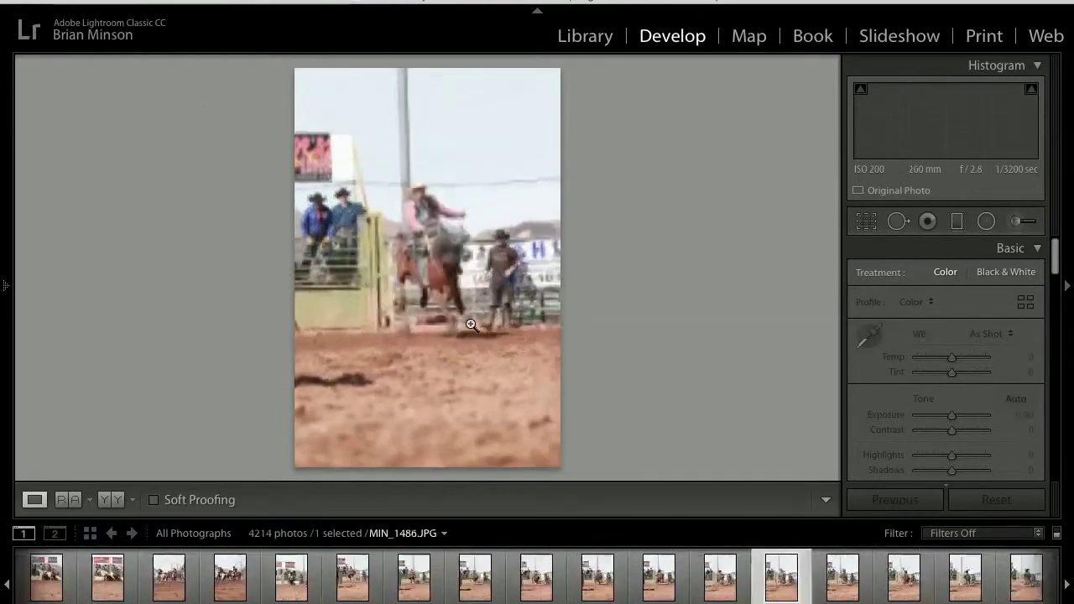
pyautogui.press('Right')
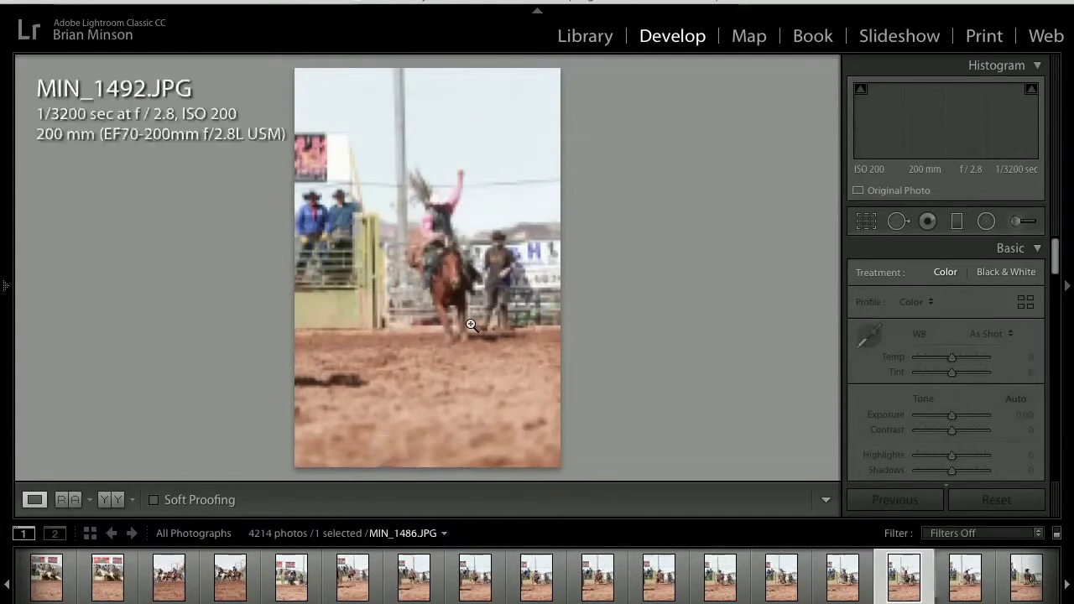
# Inspect the rider's face and the flying dirt behind him at close range in MIN_1492.JPG
pyautogui.click(433, 206)
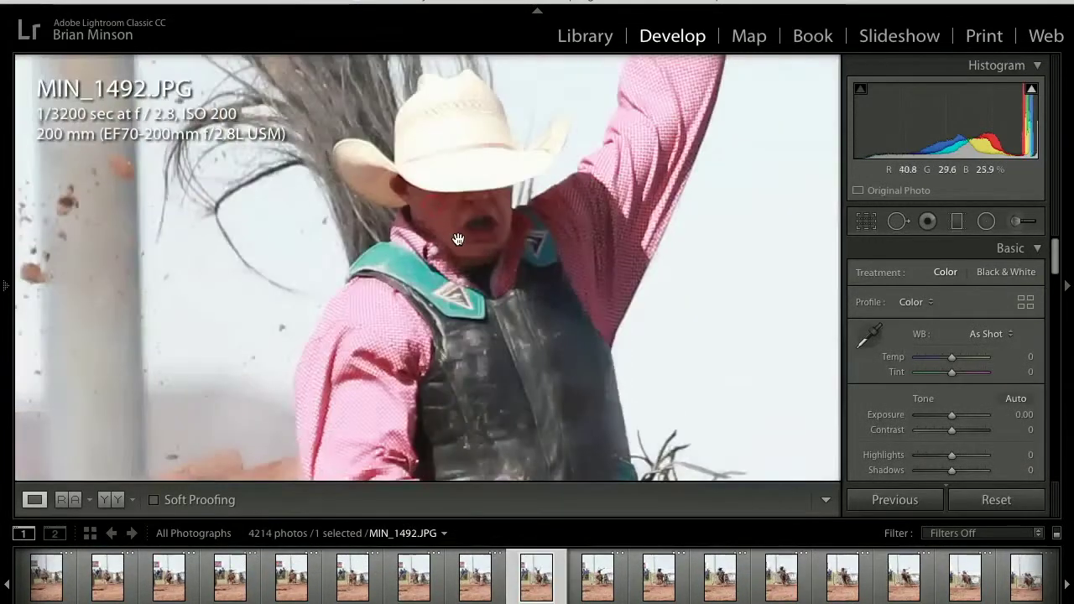
pyautogui.click(473, 242)
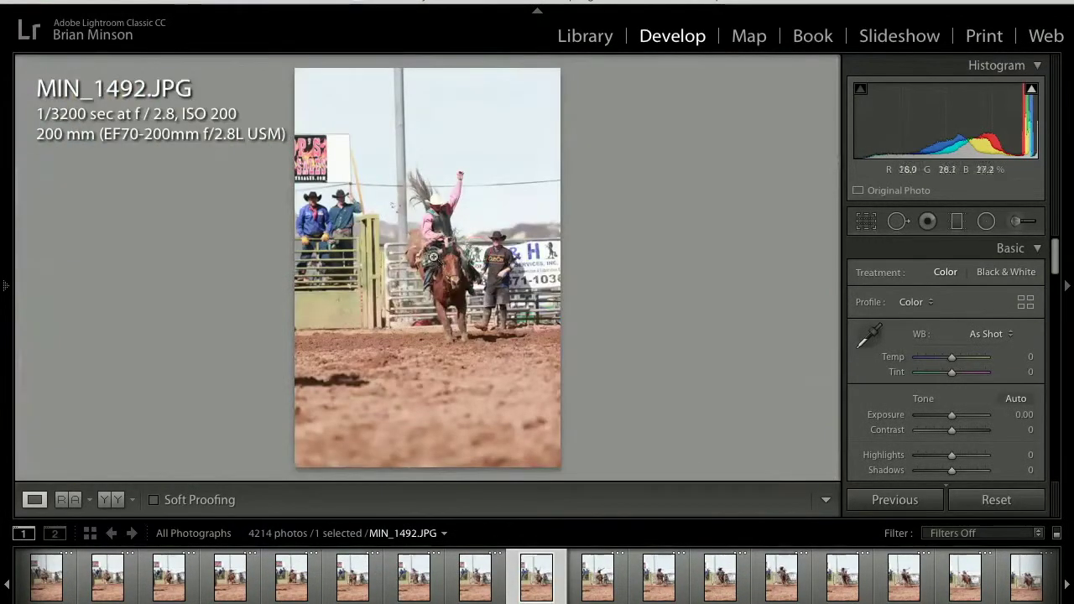
pyautogui.click(395, 221)
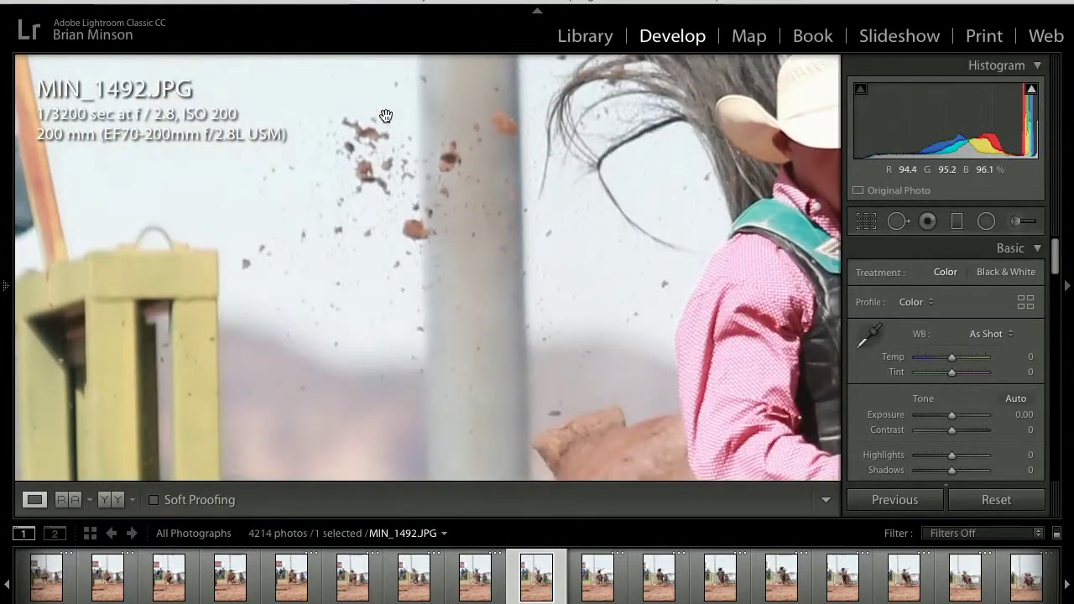
pyautogui.click(644, 207)
# Review the pink-shirted rider's ride frame by frame up to the mid-air fall in MIN_1507.JPG
pyautogui.press('Right')
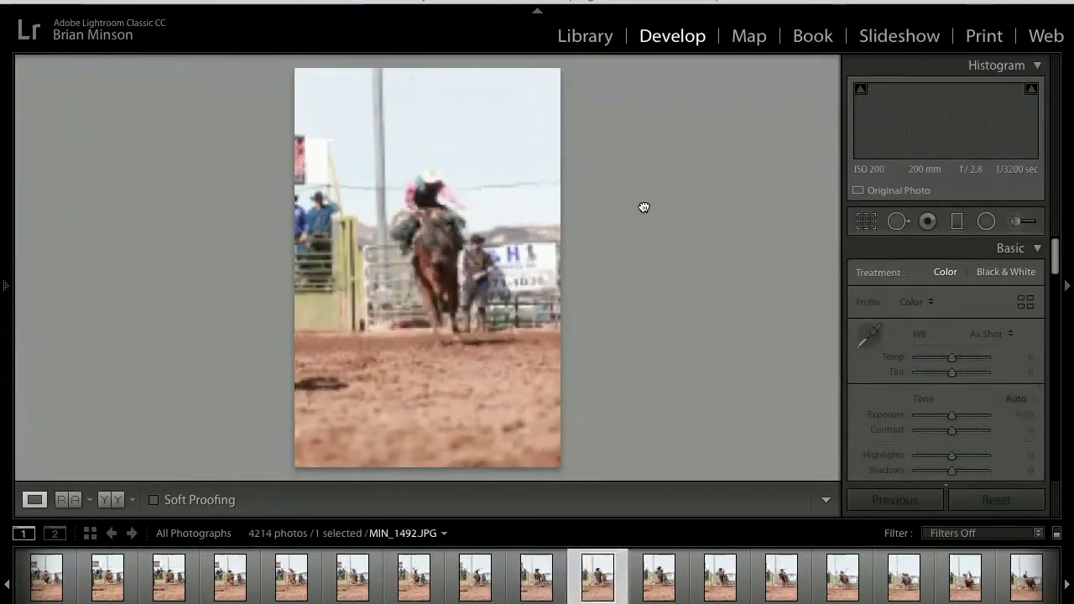
pyautogui.press('Right')
pyautogui.press('Right')
pyautogui.press('Right')
pyautogui.press('Right')
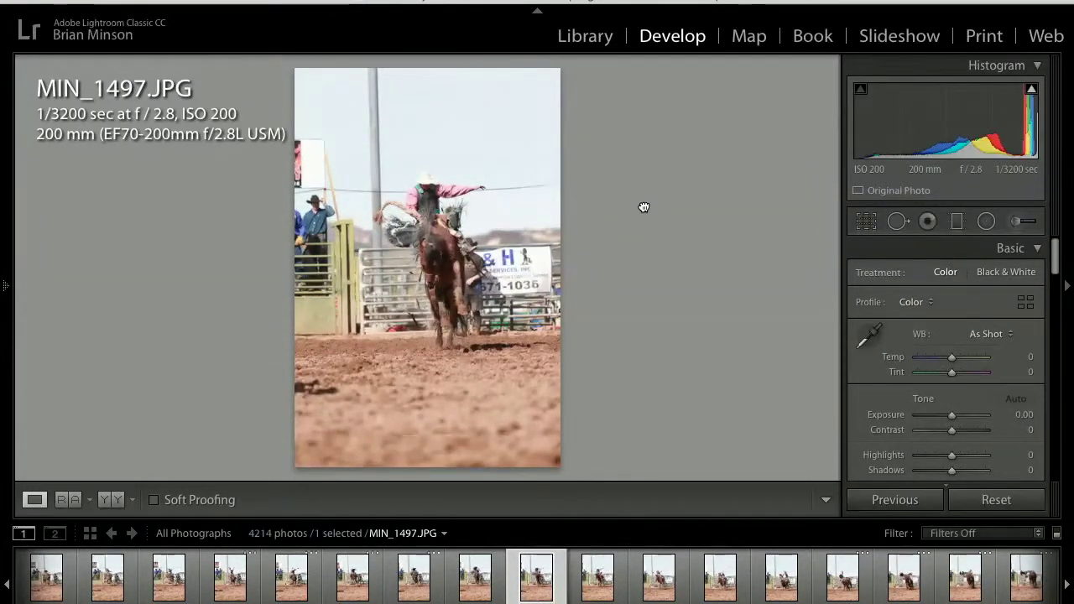
pyautogui.press('Right')
pyautogui.press('Right')
pyautogui.press('Right')
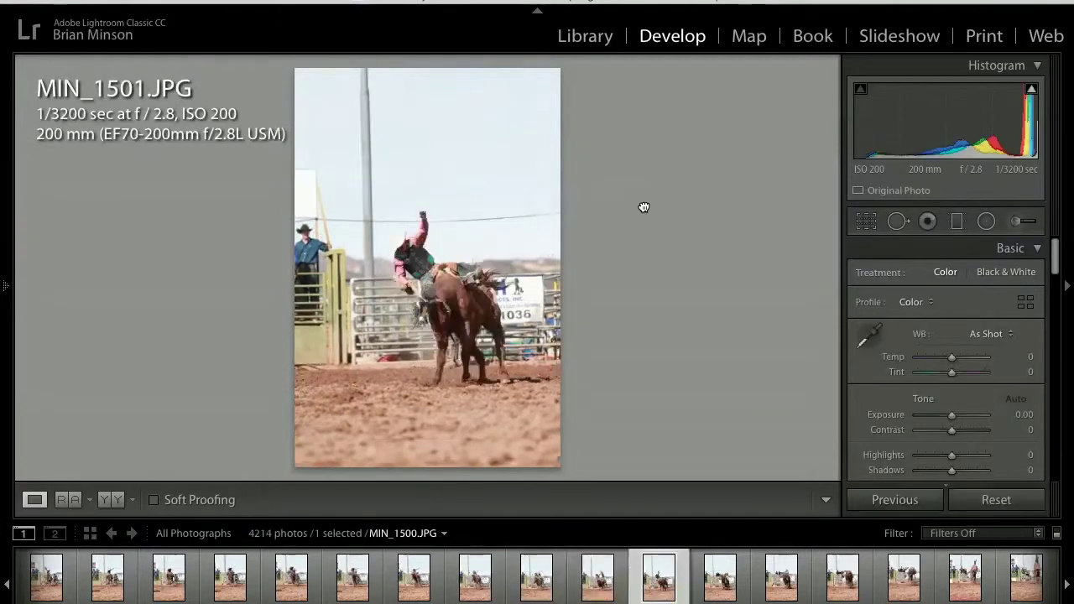
pyautogui.press('Right')
pyautogui.press('Right')
pyautogui.press('Right')
pyautogui.press('Right')
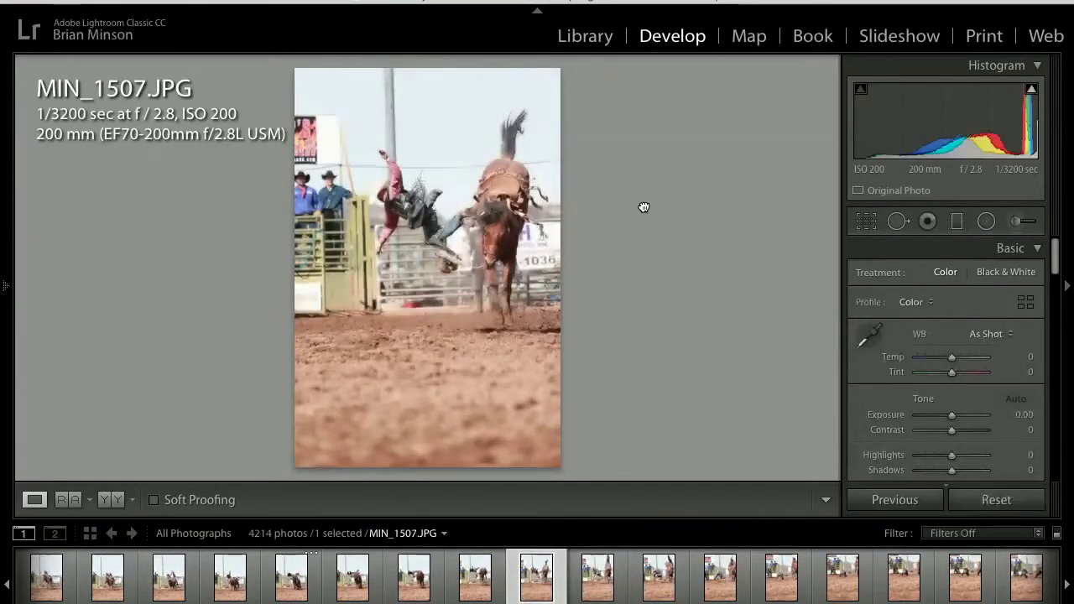
pyautogui.press('Right')
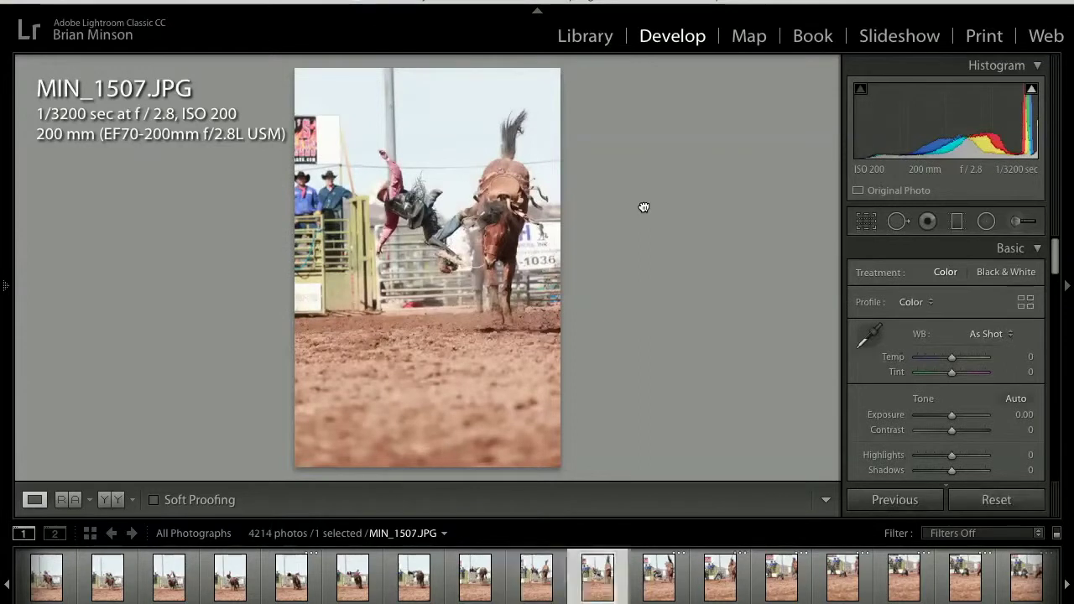
pyautogui.press('Left')
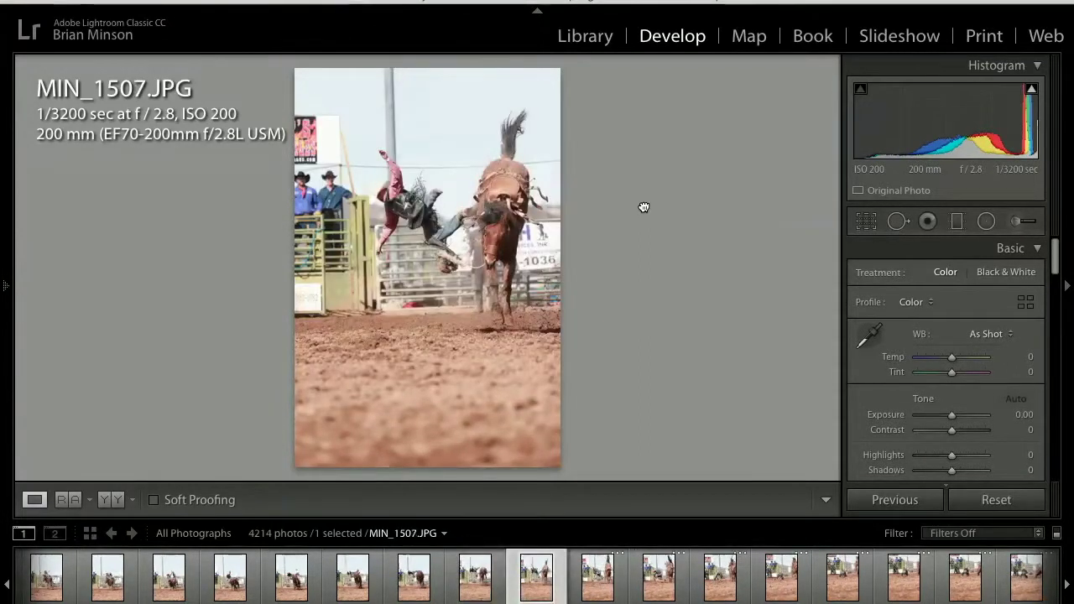
# Straighten MIN_1507.JPG by 1.91 degrees and crop it to a 1 x 1 square around the falling rider and bucking horse
pyautogui.click(866, 222)
pyautogui.moveTo(717, 244); pyautogui.dragTo(720, 253)
pyautogui.click(982, 278)
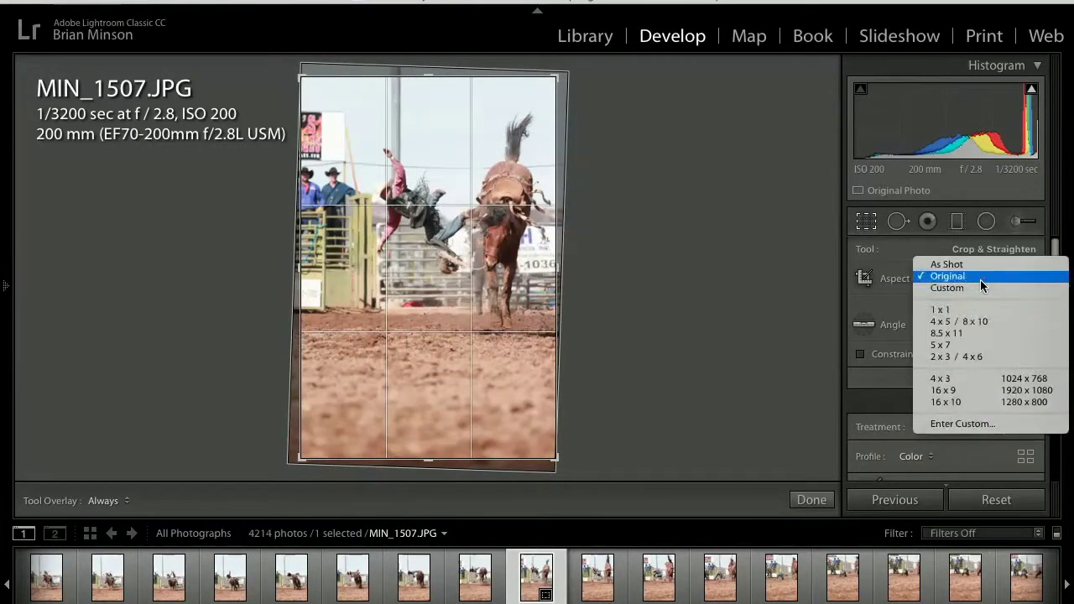
pyautogui.click(982, 307)
pyautogui.moveTo(489, 330); pyautogui.dragTo(489, 373)
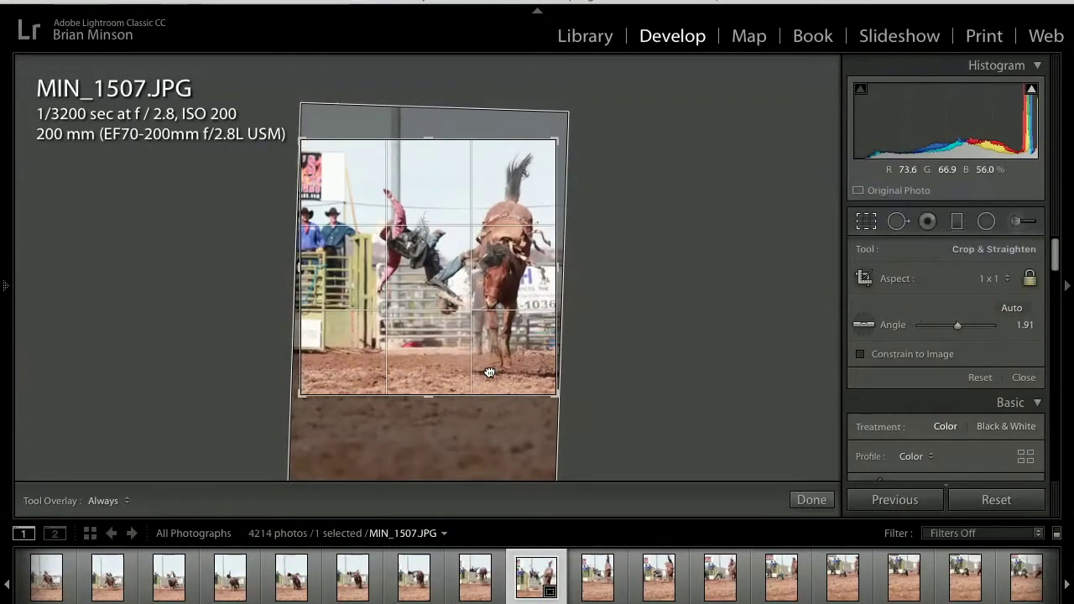
pyautogui.press('Return')
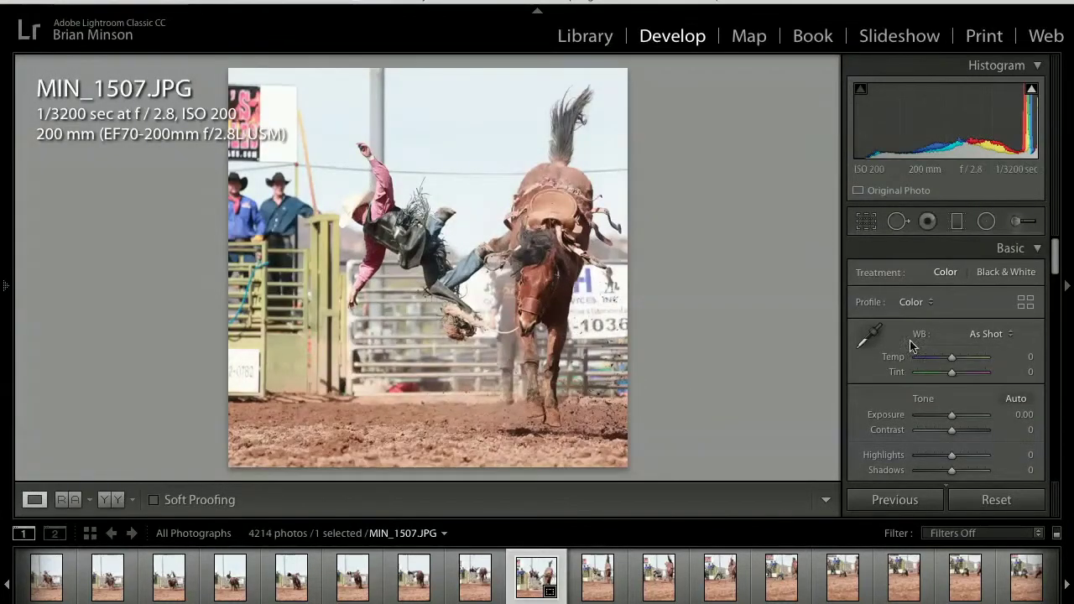
# Auto-tone MIN_1507.JPG and adjust Exposure to +0.45, Contrast +13, Highlights -100, Whites -25, Blacks -58 and Clarity +28
pyautogui.click(1016, 398)
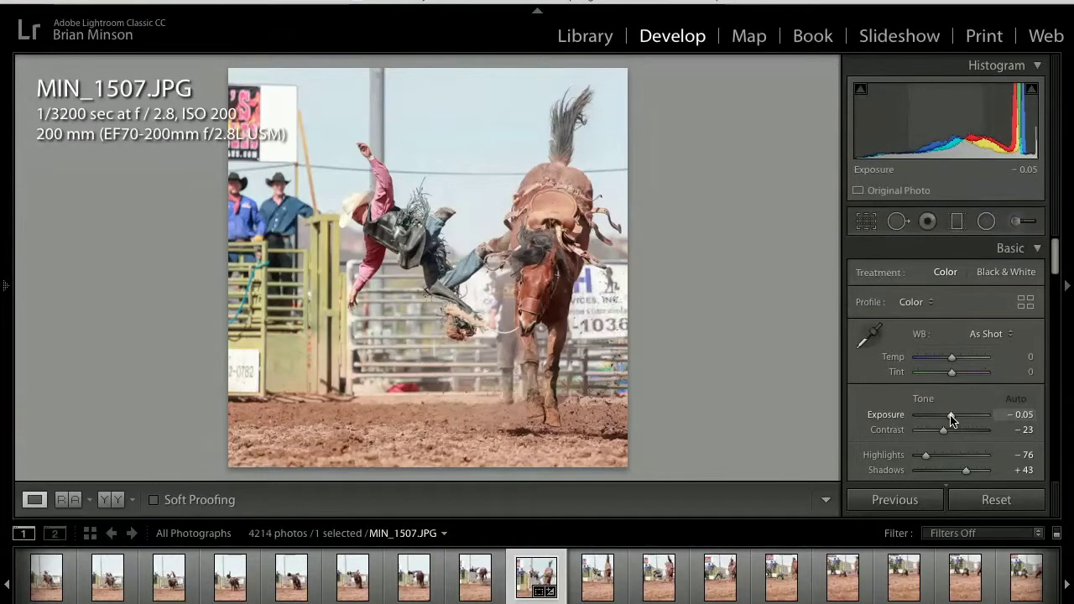
pyautogui.moveTo(952, 417); pyautogui.dragTo(955, 417)
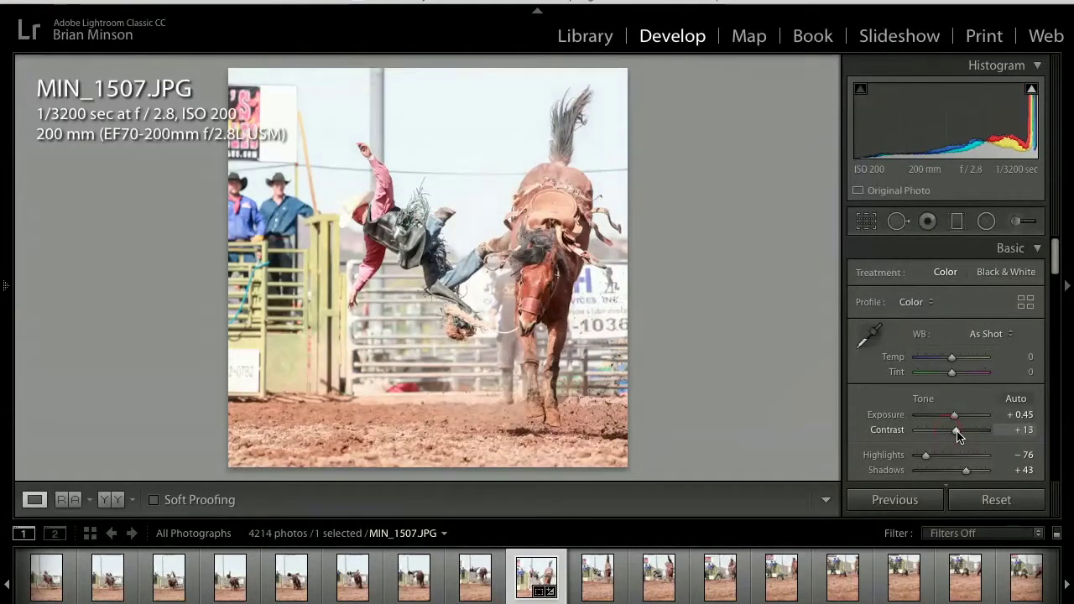
pyautogui.scroll(-3, 957, 434)
pyautogui.moveTo(952, 456); pyautogui.dragTo(961, 457)
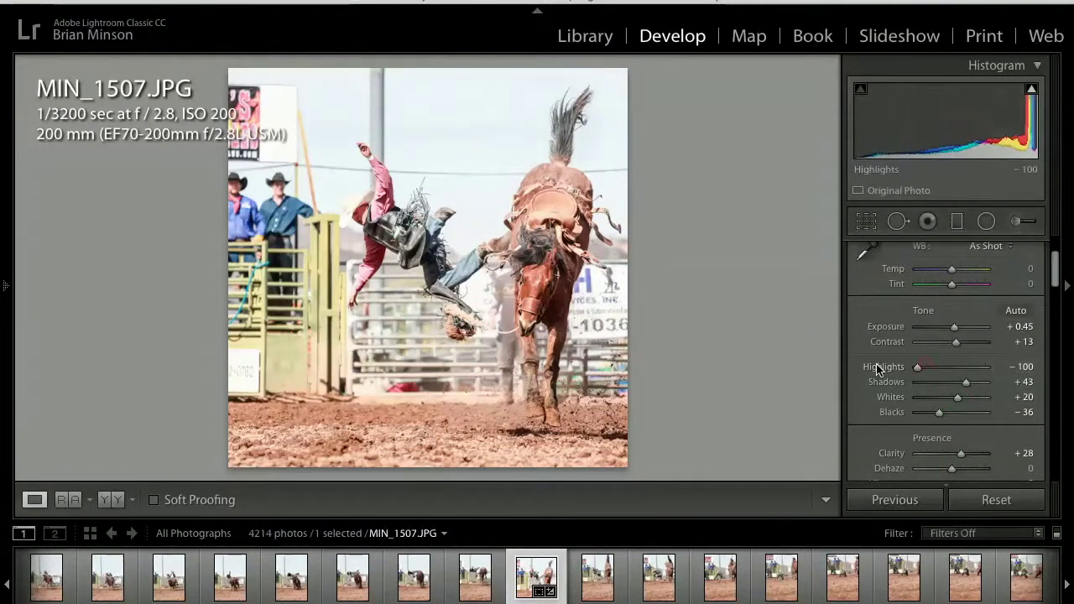
pyautogui.moveTo(946, 404); pyautogui.dragTo(939, 405)
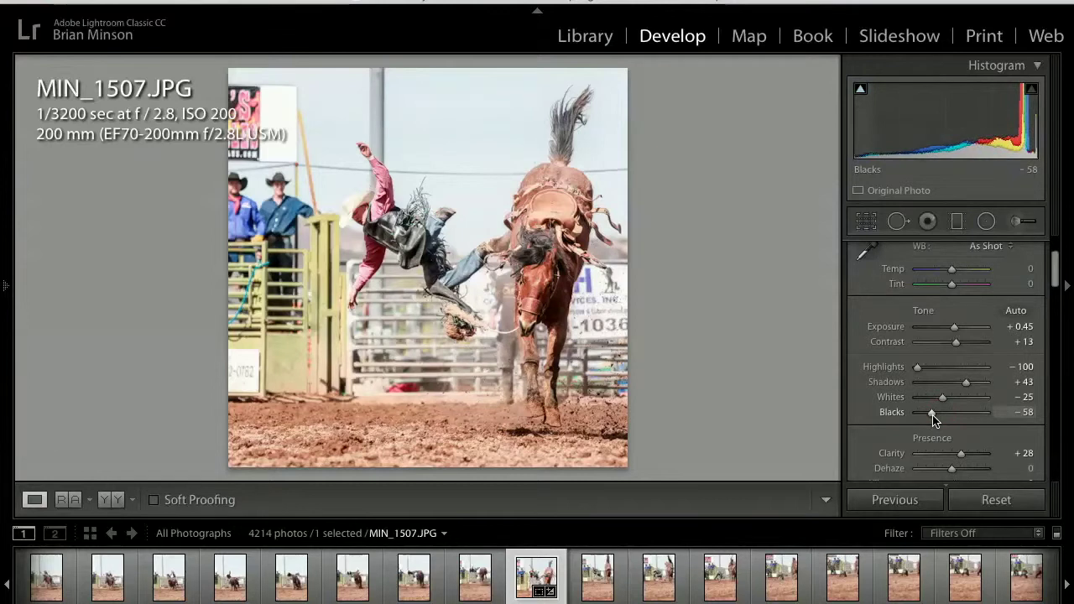
# Check the falling rider's face at close range and set Dehaze to +6
pyautogui.click(343, 188)
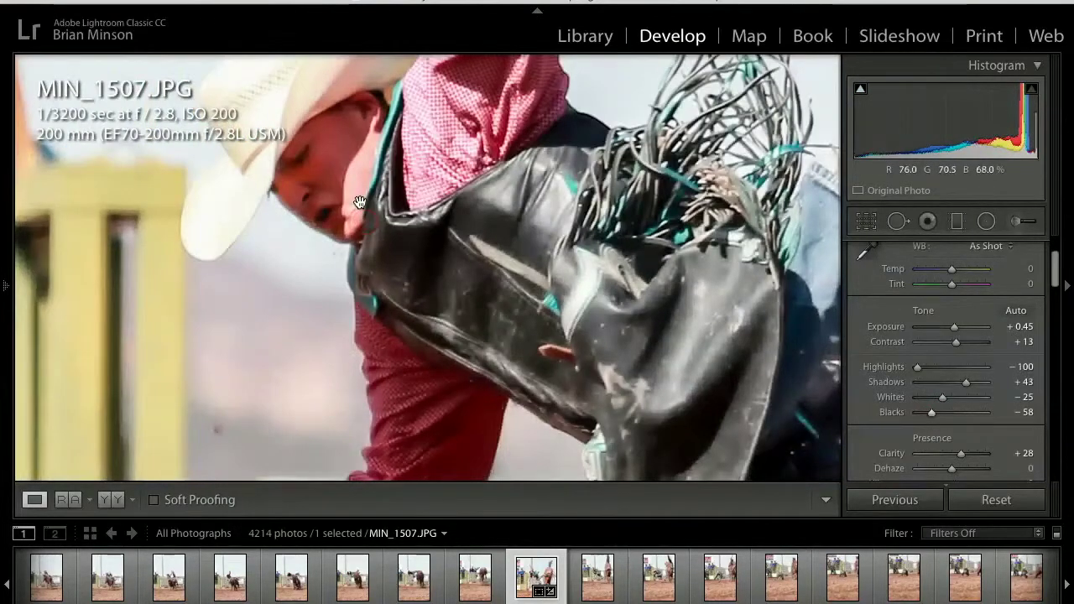
pyautogui.click(340, 192)
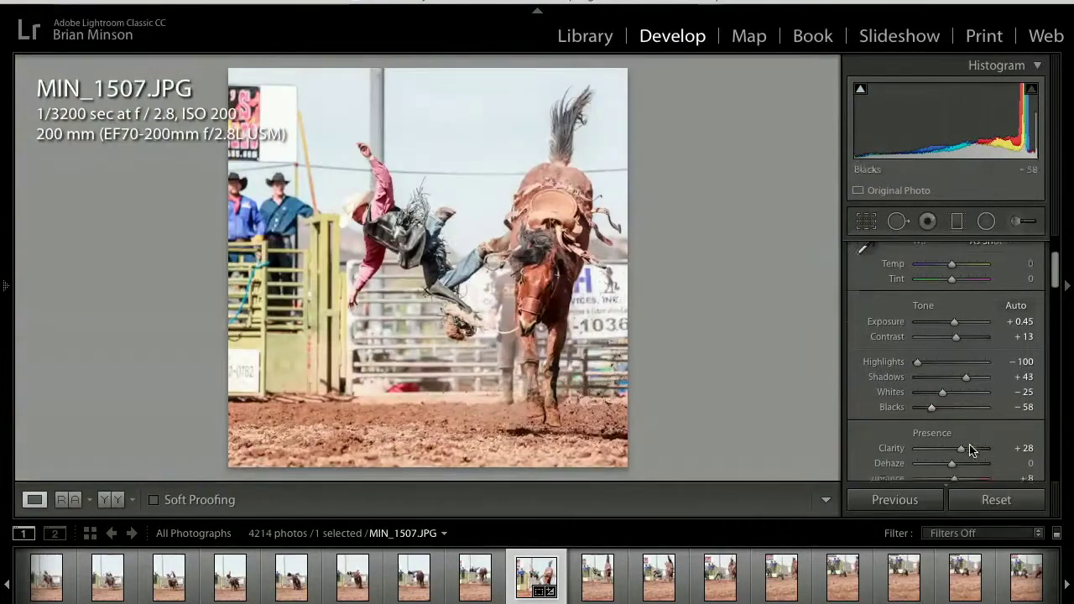
pyautogui.scroll(-5, 970, 445)
pyautogui.scroll(-3, 970, 447)
pyautogui.scroll(7, 965, 420)
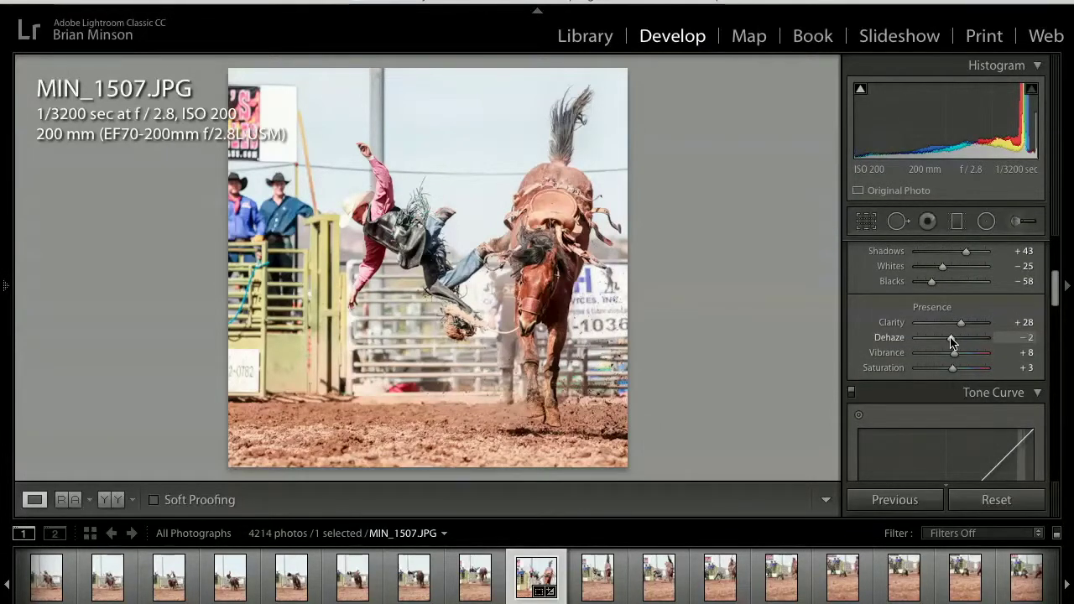
pyautogui.moveTo(952, 341); pyautogui.dragTo(955, 343)
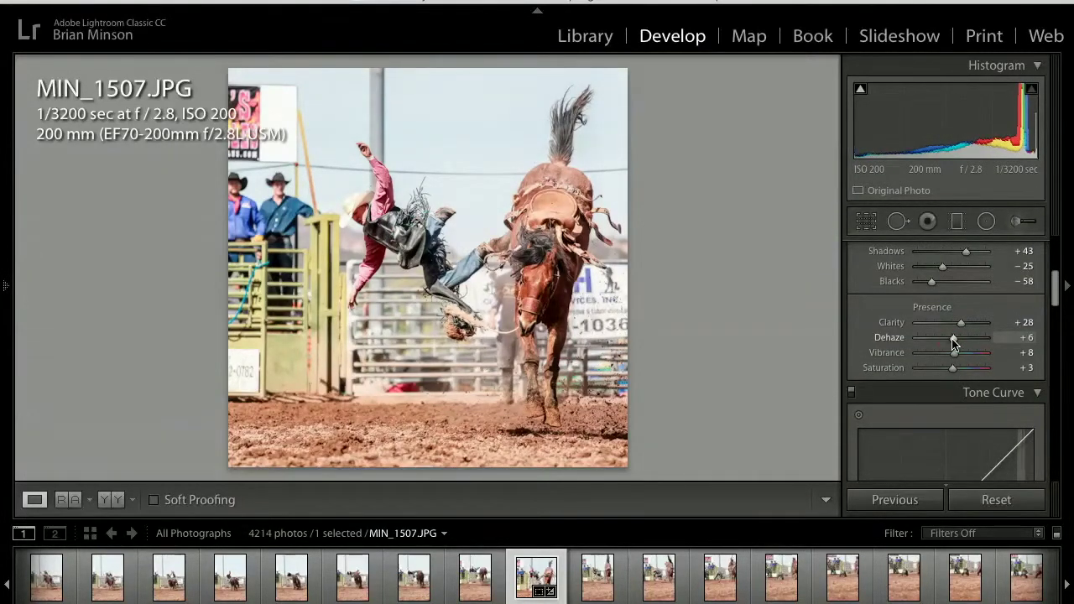
# Enable the lens profile corrections for MIN_1507.JPG and flag the photo as a pick
pyautogui.scroll(-10, 954, 365)
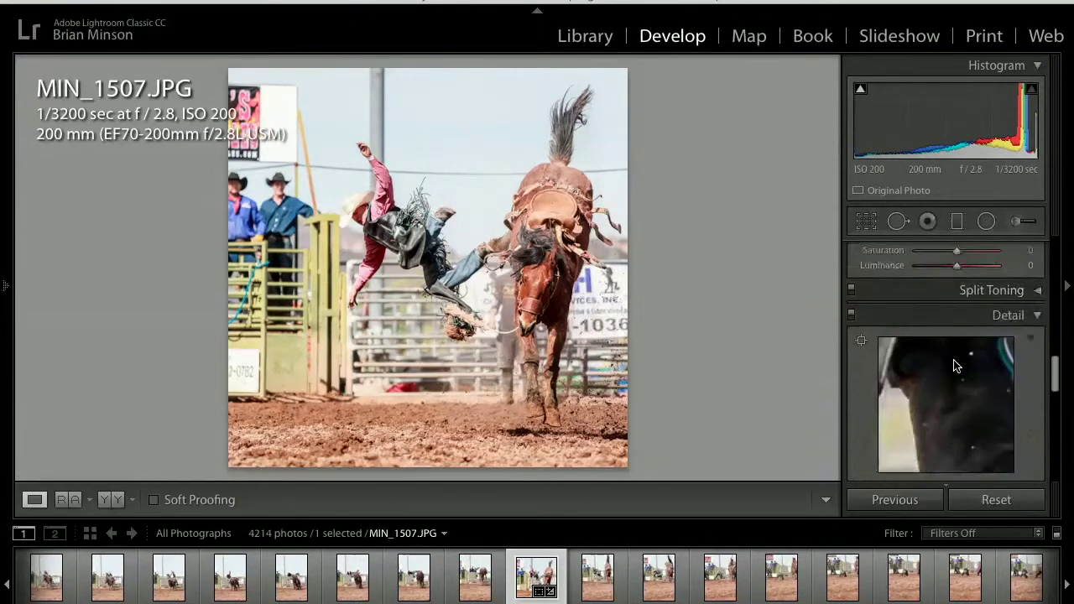
pyautogui.scroll(1, 955, 365)
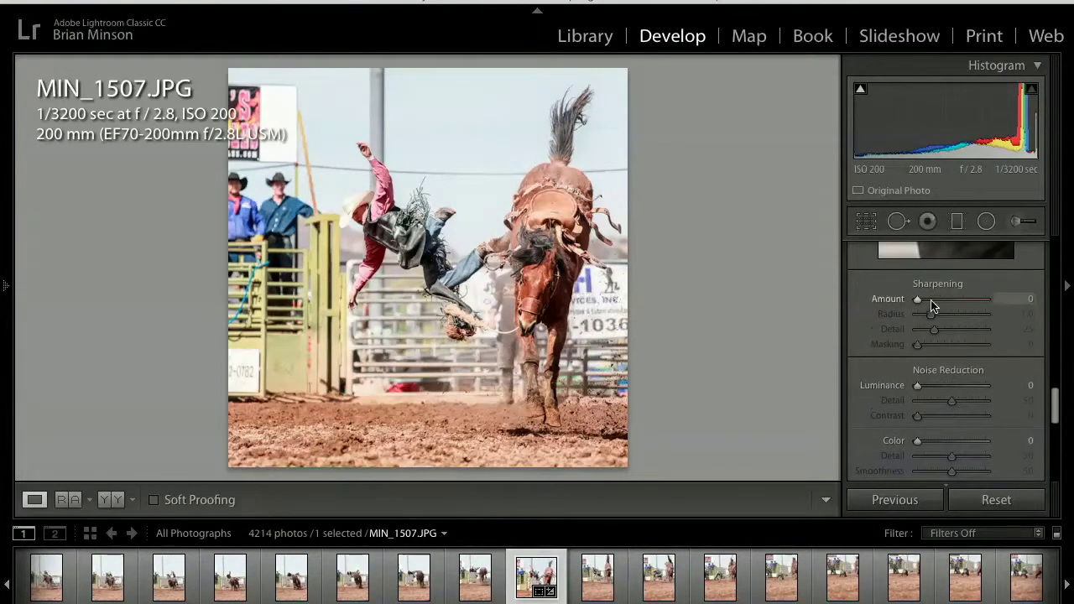
pyautogui.scroll(-3, 929, 353)
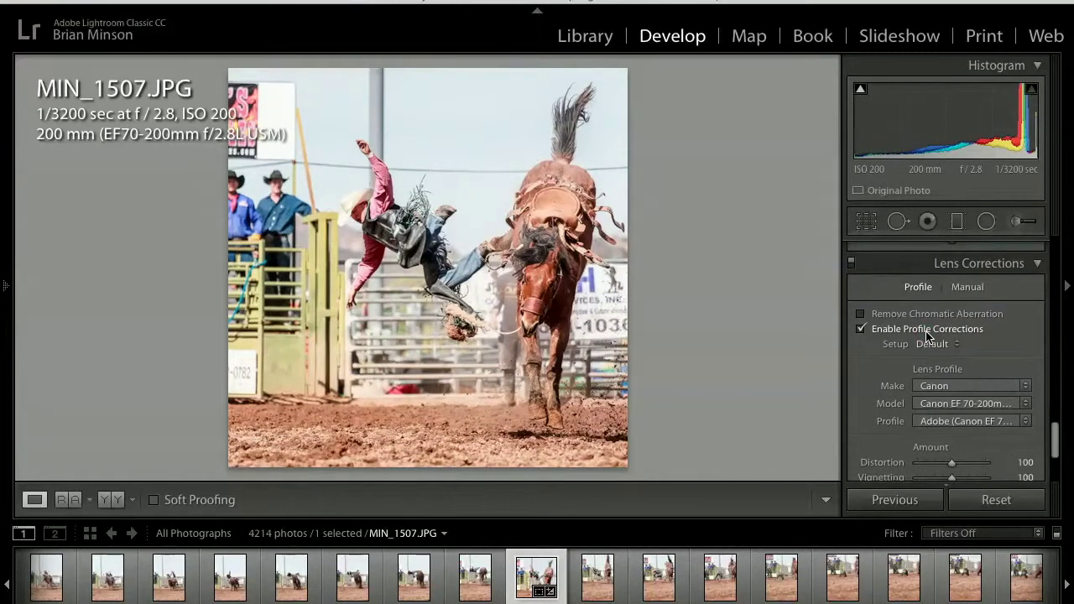
pyautogui.press('p')
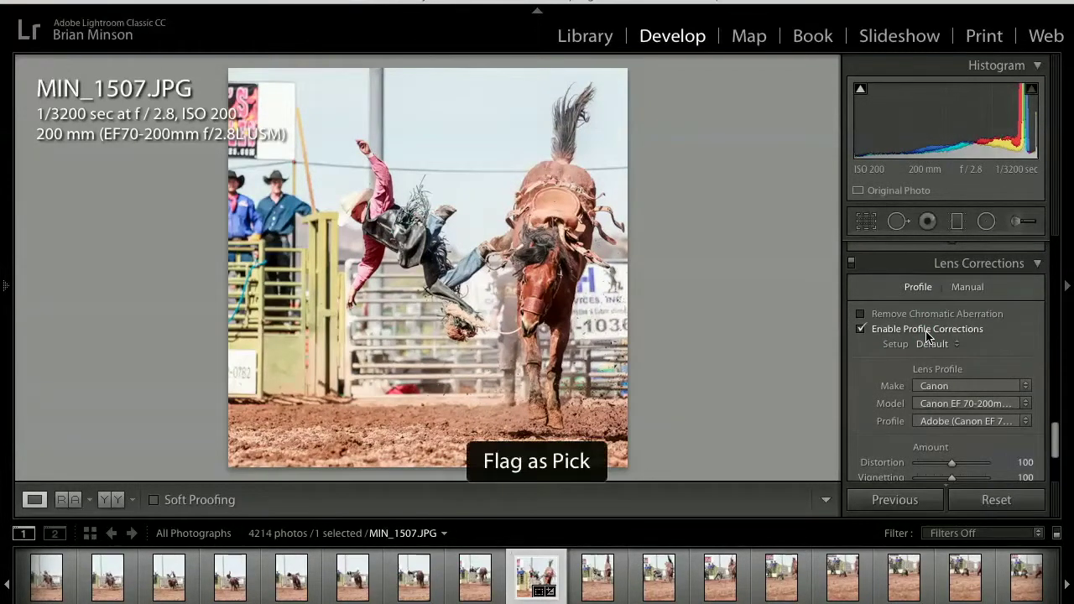
# Review the rider's fall from MIN_1508.JPG to MIN_1512.JPG and return to MIN_1509.JPG
pyautogui.press('Right')
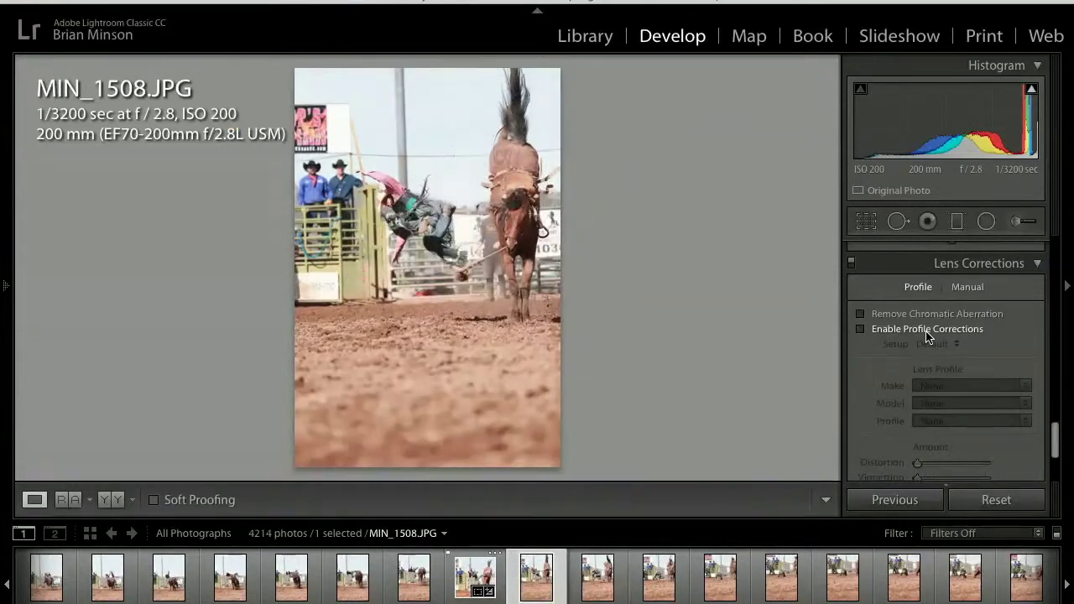
pyautogui.press('Right')
pyautogui.press('Right')
pyautogui.press('Right')
pyautogui.press('Right')
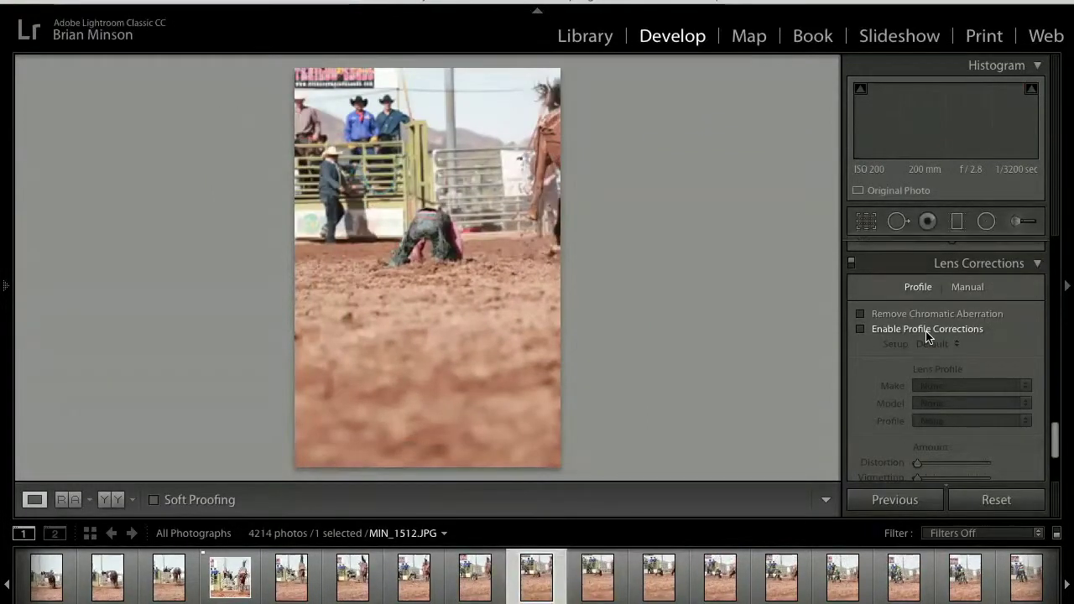
pyautogui.press('Left')
pyautogui.press('Left')
pyautogui.press('Left')
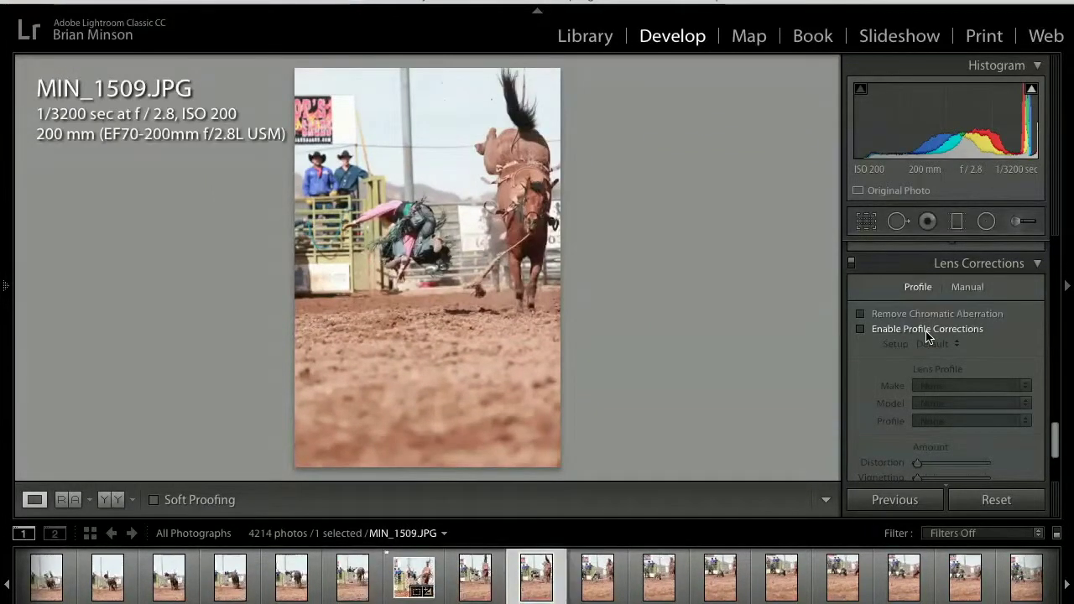
# Skim the frames after MIN_1509.JPG, past the rider getting up, to the riderless horse
pyautogui.press('Right')
pyautogui.press('Right')
pyautogui.press('Right')
pyautogui.press('Right')
pyautogui.press('Right')
pyautogui.press('Right')
pyautogui.press('Right')
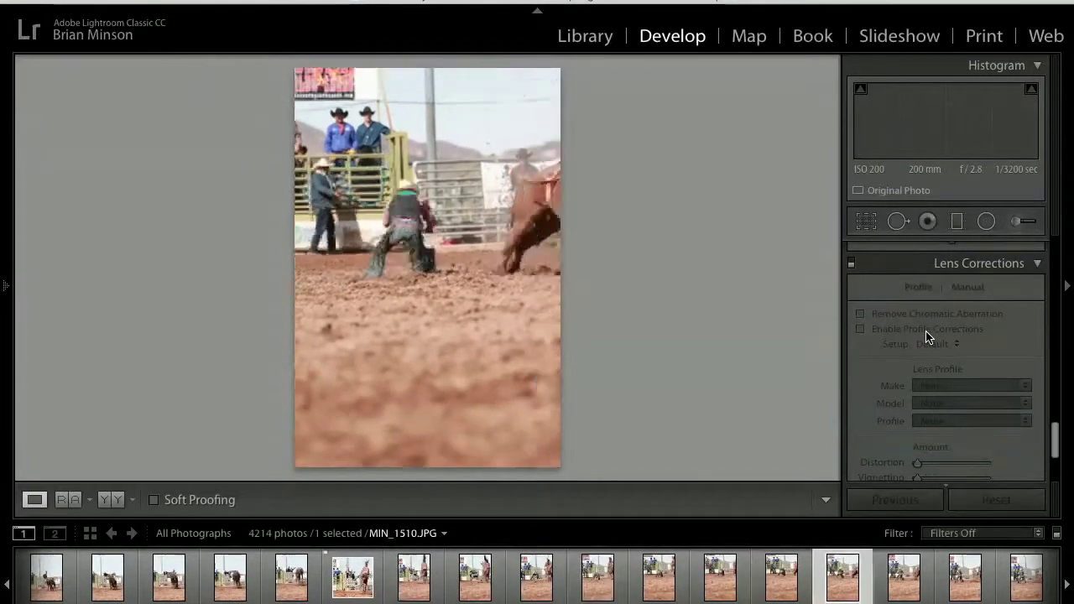
pyautogui.press('Right')
pyautogui.press('Right')
pyautogui.press('Right')
pyautogui.press('Right')
pyautogui.press('Right')
pyautogui.press('Right')
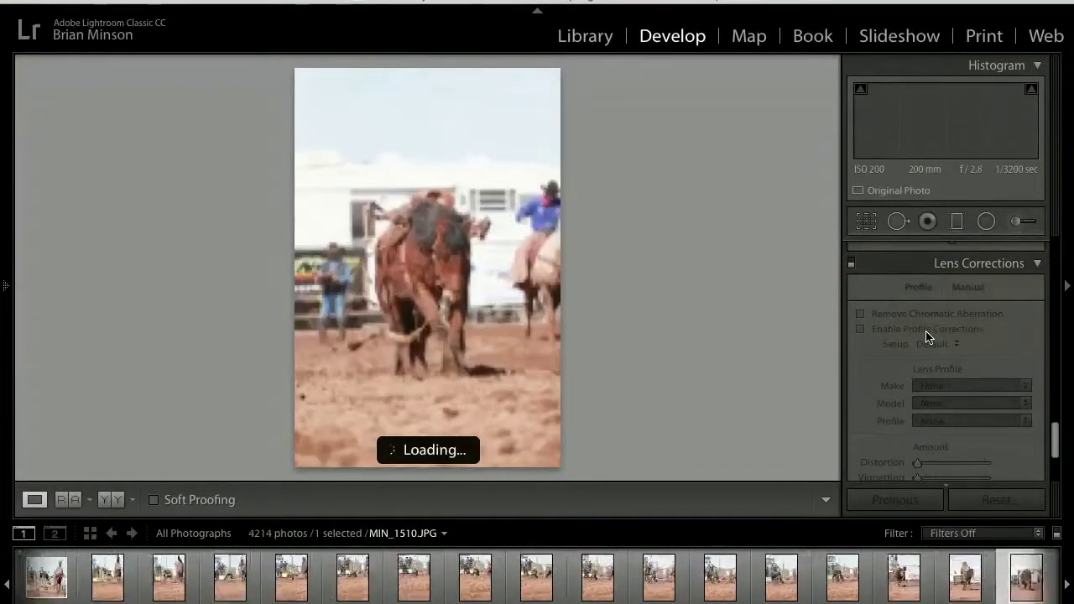
# Compare the riderless horse's bucking poses in the frames from MIN_1521.JPG onward
pyautogui.press('Left')
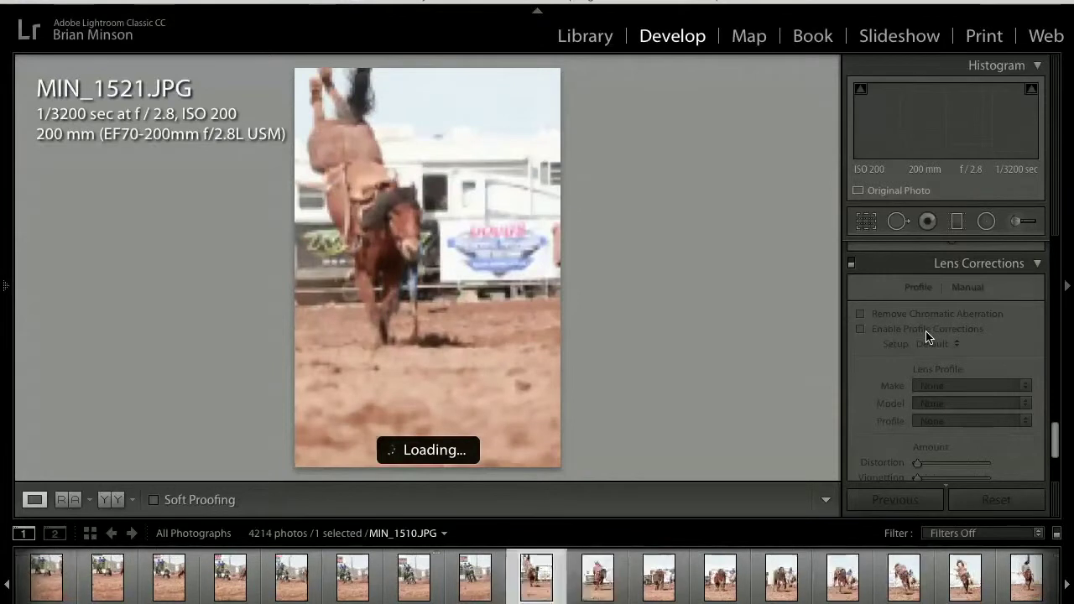
pyautogui.press('Right')
pyautogui.press('Right')
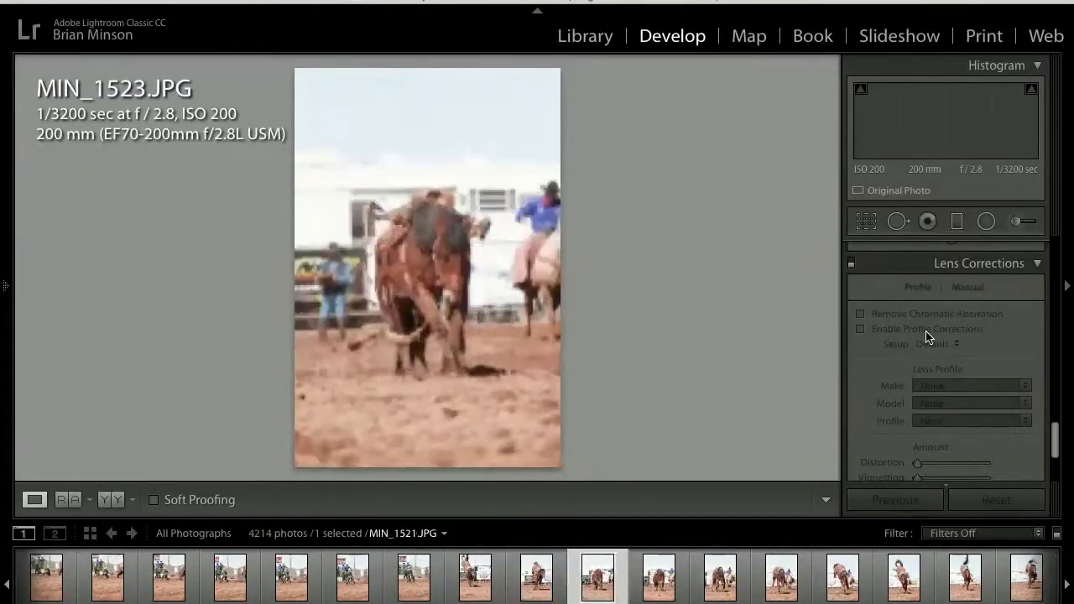
pyautogui.press('Left')
pyautogui.press('Right')
pyautogui.press('Right')
pyautogui.press('Right')
pyautogui.press('Right')
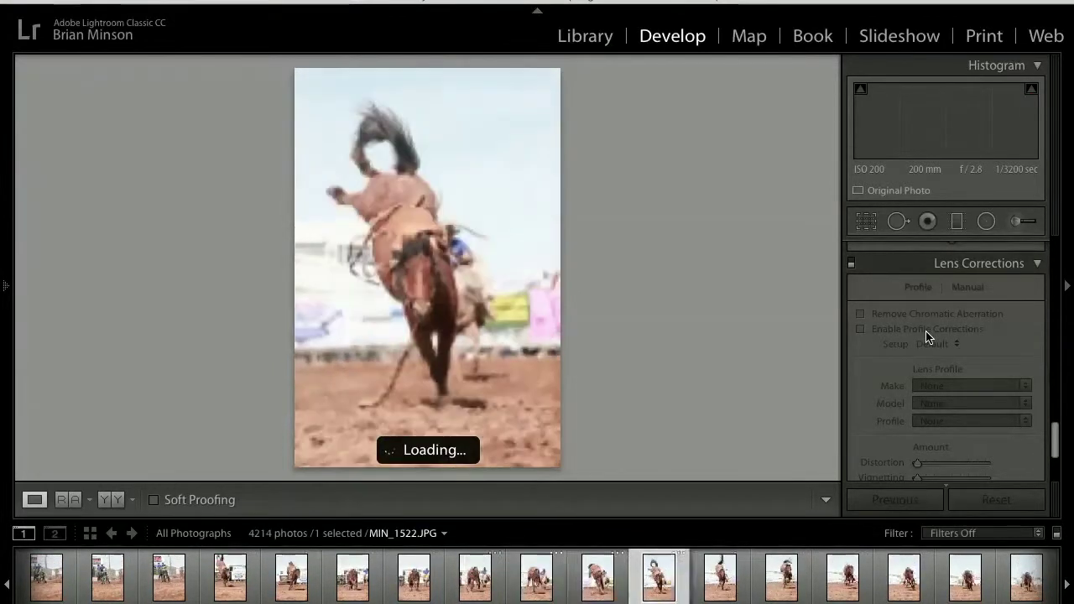
# Skim the rest of the riderless horse's burst, on past the following frames to the grandstand crowd photos
pyautogui.press('Right')
pyautogui.press('Right')
pyautogui.press('Right')
pyautogui.press('Right')
pyautogui.press('Right')
pyautogui.press('Right')
pyautogui.press('Right')
pyautogui.press('Right')
pyautogui.press('Right')
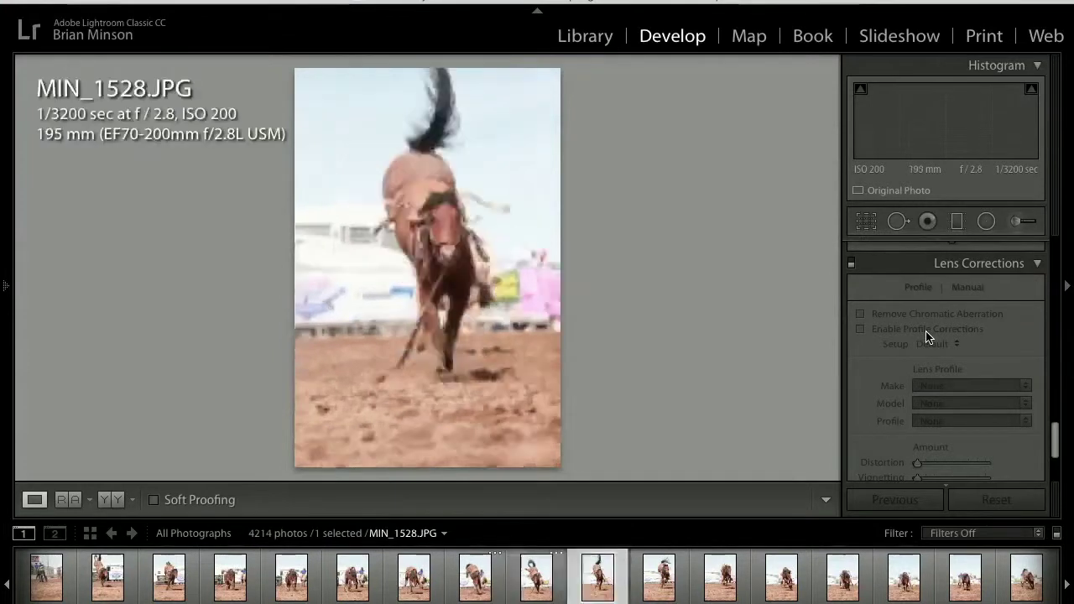
pyautogui.press('Right')
pyautogui.press('Right')
pyautogui.press('Right')
pyautogui.press('Right')
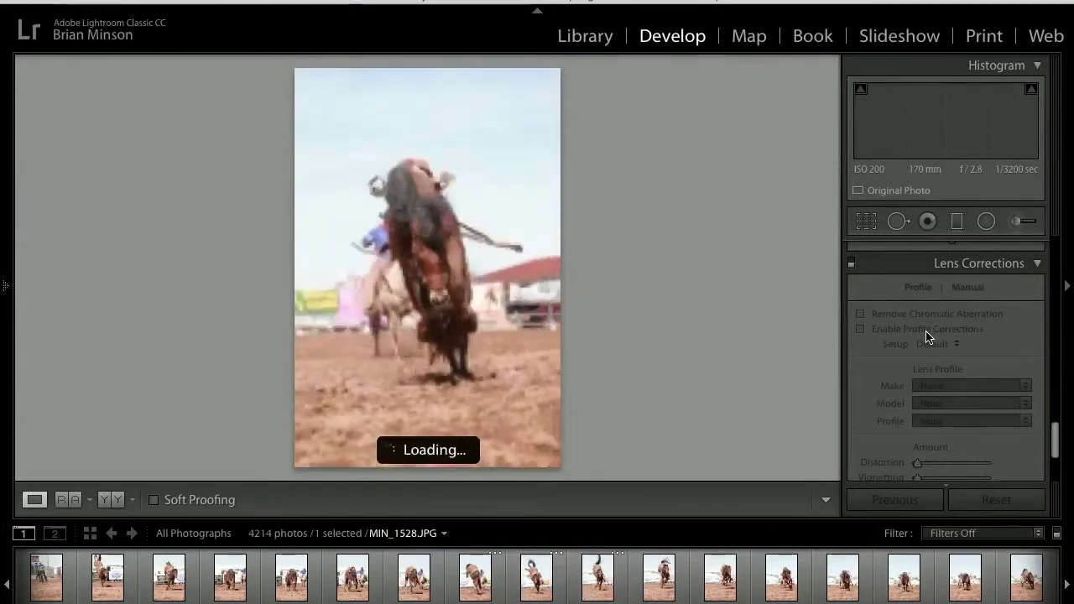
pyautogui.press('Right')
pyautogui.press('Right')
pyautogui.press('Right')
pyautogui.press('Right')
pyautogui.press('Right')
pyautogui.press('Right')
pyautogui.press('Right')
pyautogui.press('Right')
pyautogui.press('Right')
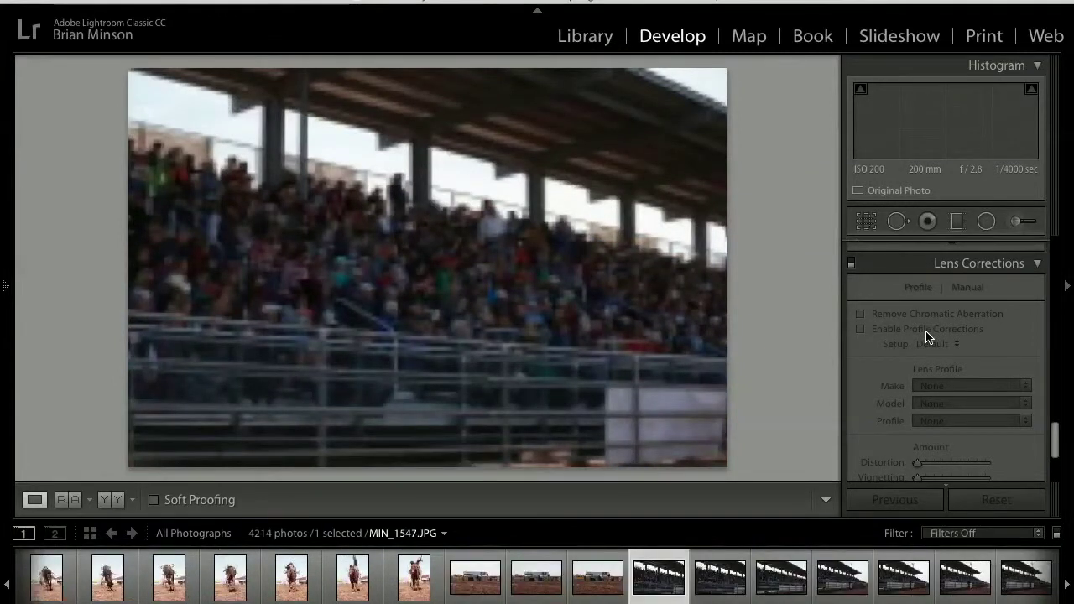
# Browse the grandstand crowd photos from MIN_1547.JPG through MIN_1555.JPG
pyautogui.press('Right')
pyautogui.press('Right')
pyautogui.press('Right')
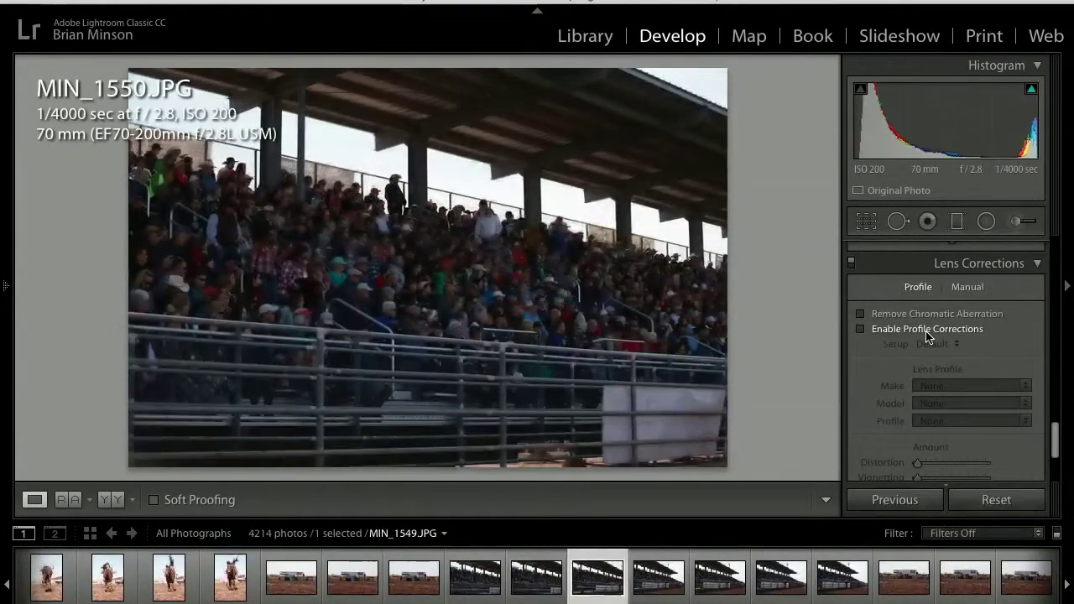
pyautogui.press('Right')
pyautogui.press('Right')
pyautogui.press('Right')
pyautogui.press('Right')
pyautogui.press('Right')
pyautogui.press('Right')
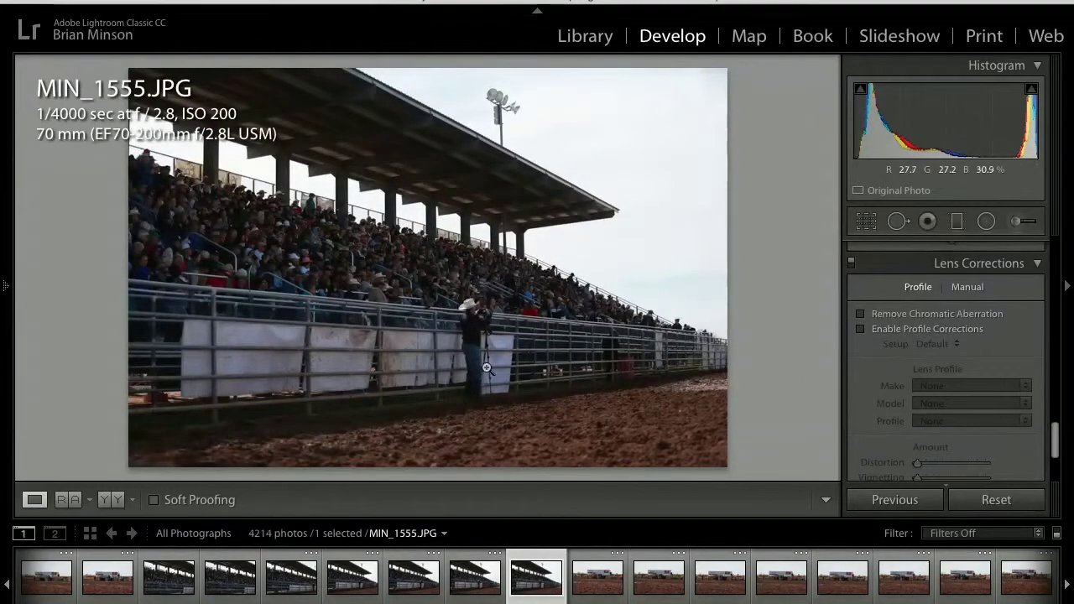
# Browse the distant roping chute photos up to MIN_1568.JPG and check the rider up close before returning to the full view
pyautogui.press('Right')
pyautogui.press('Right')
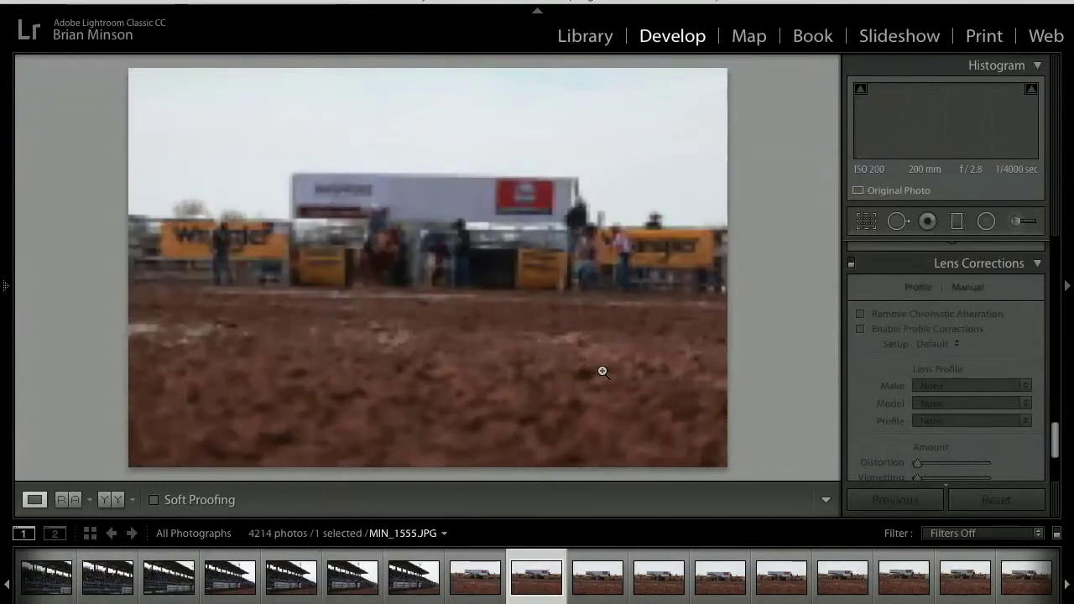
pyautogui.press('Right')
pyautogui.press('Right')
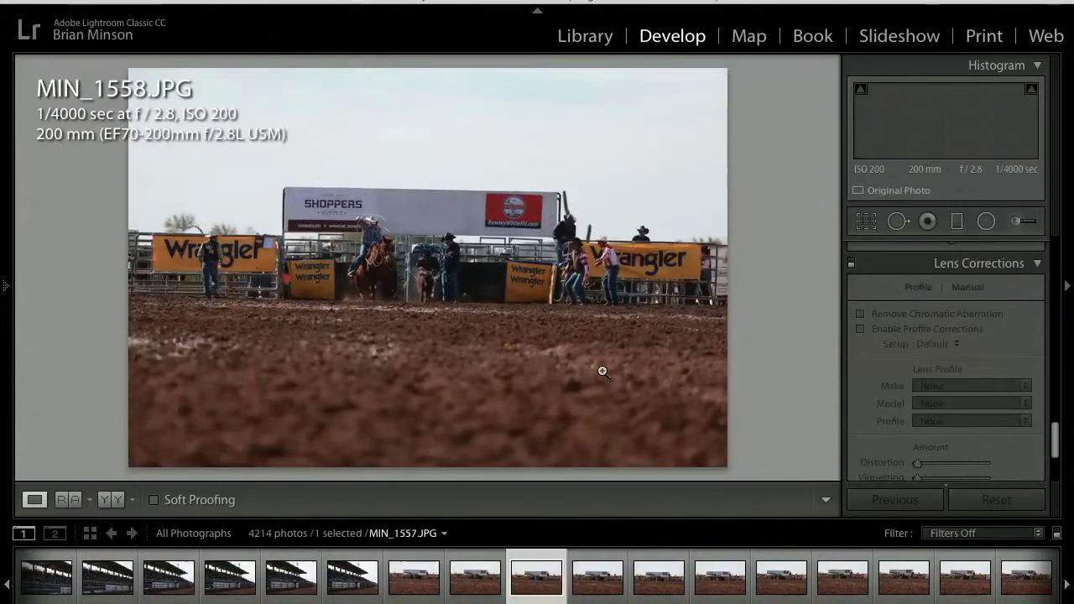
pyautogui.press('Right')
pyautogui.press('Right')
pyautogui.press('Right')
pyautogui.press('Right')
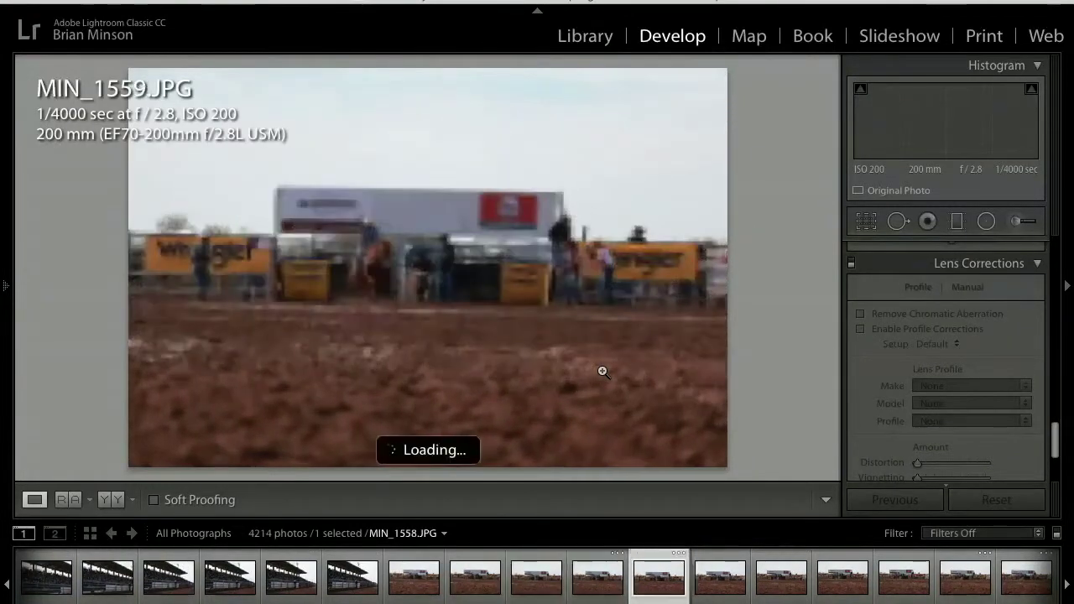
pyautogui.press('Right')
pyautogui.press('Right')
pyautogui.press('Right')
pyautogui.press('Right')
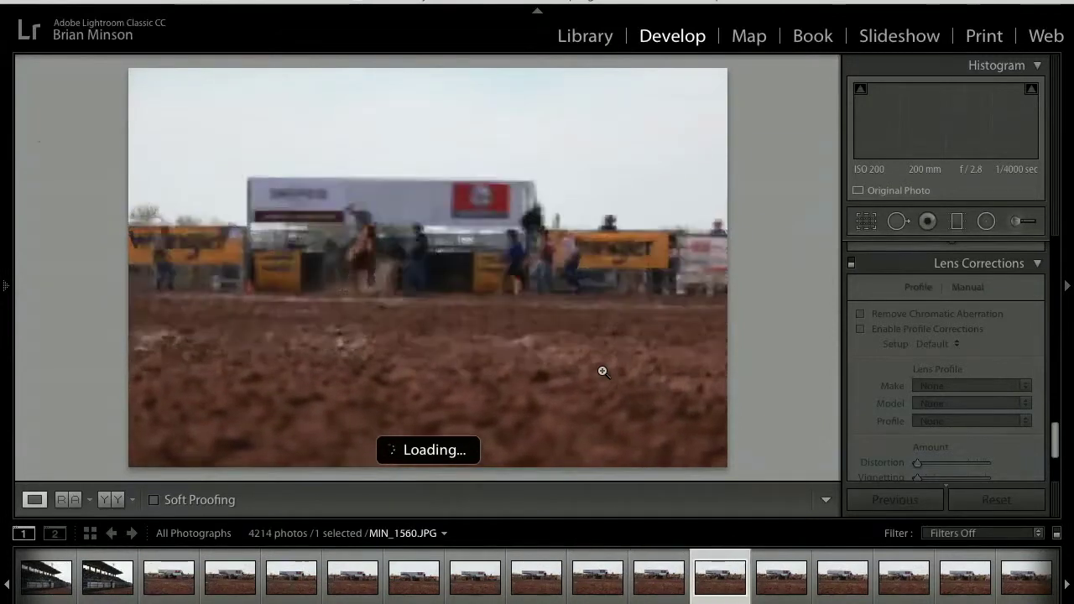
pyautogui.click(363, 221)
pyautogui.click(408, 220)
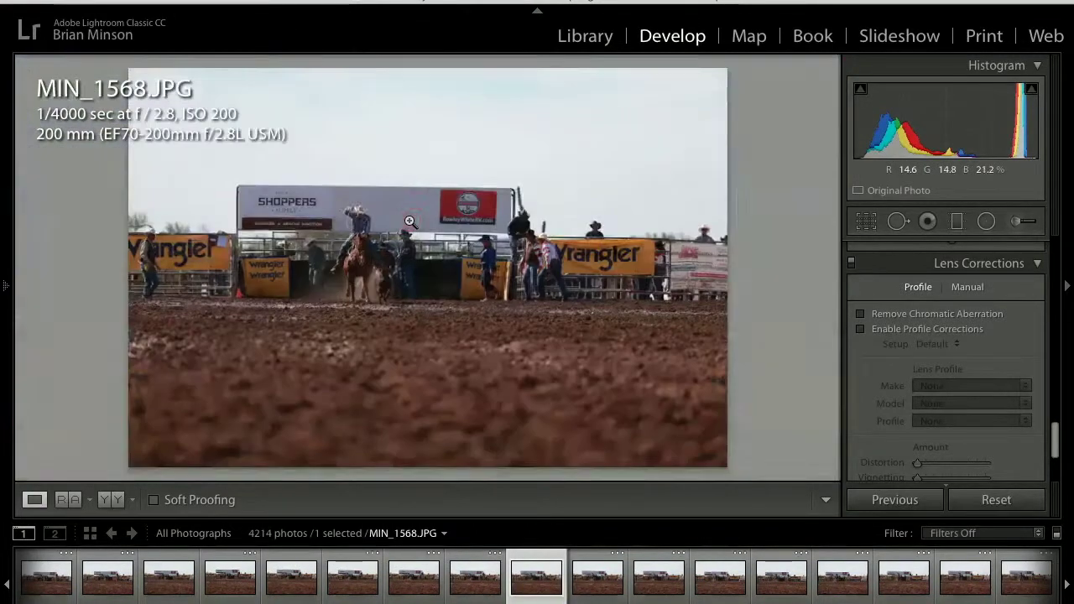
# Advance through the calf-roping burst from MIN_1568.JPG to MIN_1603.JPG, where the rider is closer to the camera
pyautogui.press('Right')
pyautogui.press('Right')
pyautogui.press('Right')
pyautogui.press('Right')
pyautogui.press('Right')
pyautogui.press('Right')
pyautogui.press('Right')
pyautogui.press('Right')
pyautogui.press('Right')
pyautogui.press('Right')
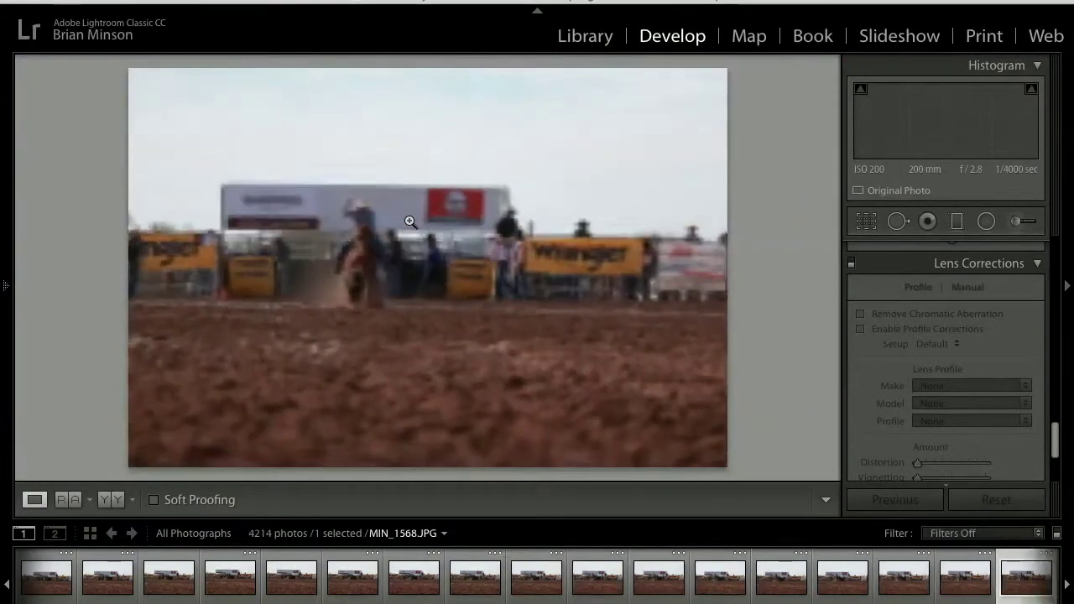
pyautogui.press('Right')
pyautogui.press('Right')
pyautogui.press('Right')
pyautogui.press('Right')
pyautogui.press('Right')
pyautogui.press('Right')
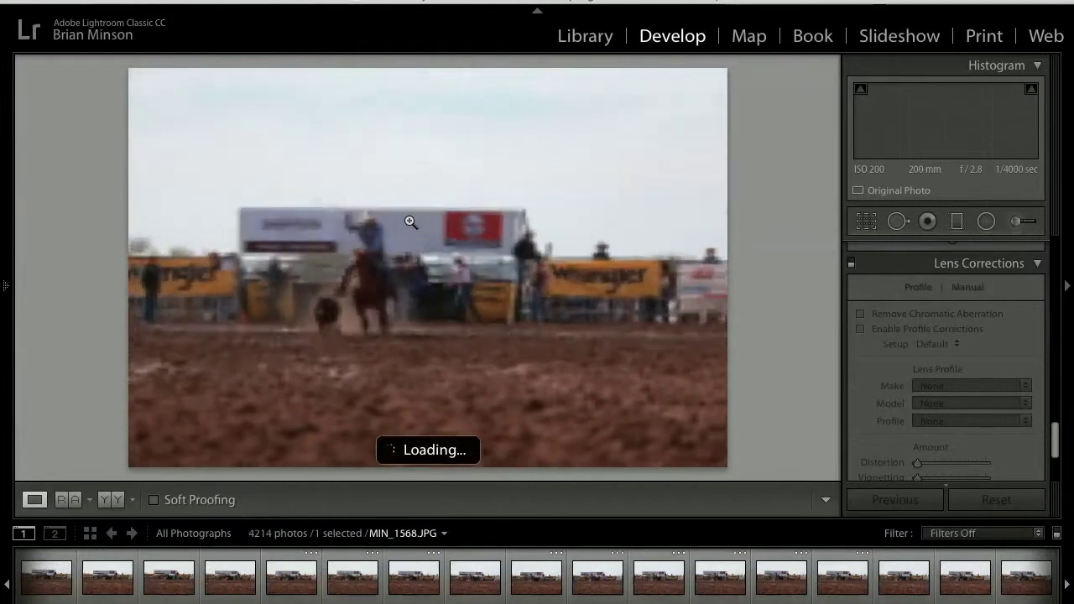
pyautogui.press('Right')
pyautogui.press('Right')
pyautogui.press('Right')
pyautogui.press('Right')
pyautogui.press('Right')
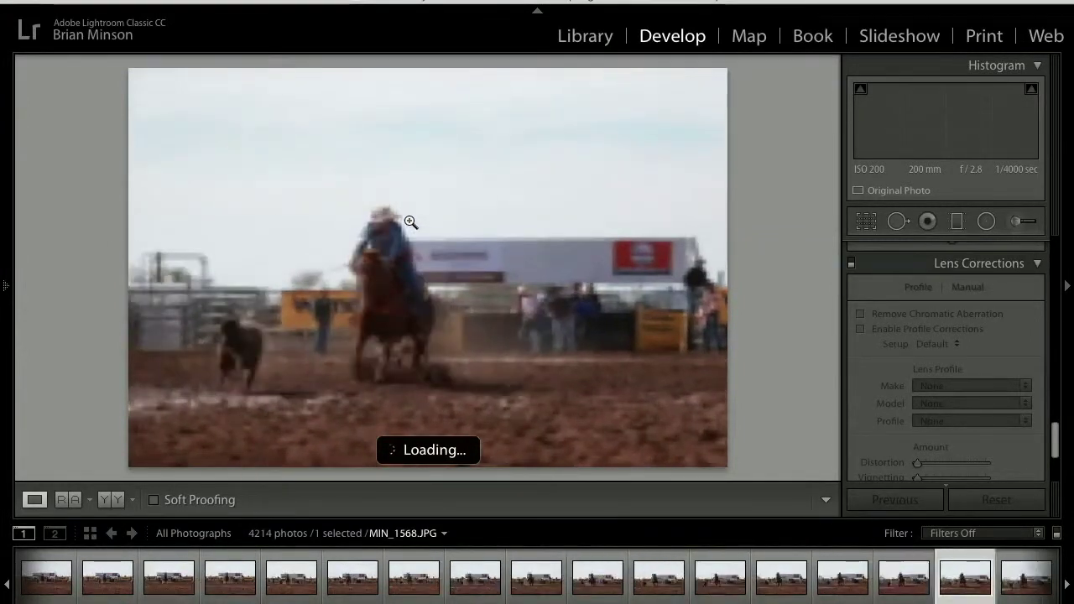
pyautogui.press('Right')
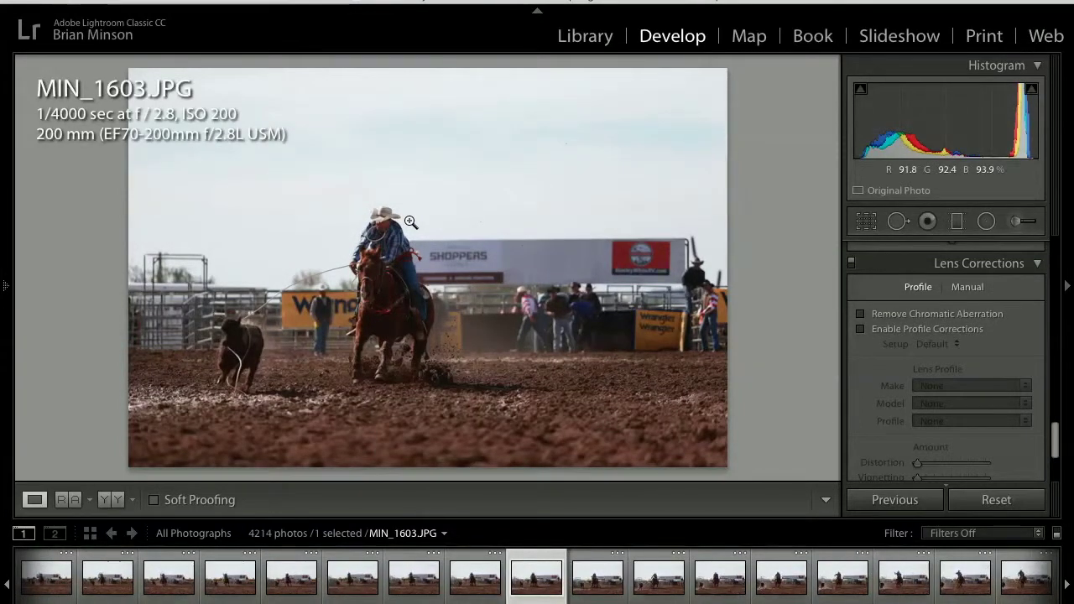
# Examine the roping frames after MIN_1603.JPG one by one up to the cowboy's dismount from the horse
pyautogui.press('Right')
pyautogui.press('Right')
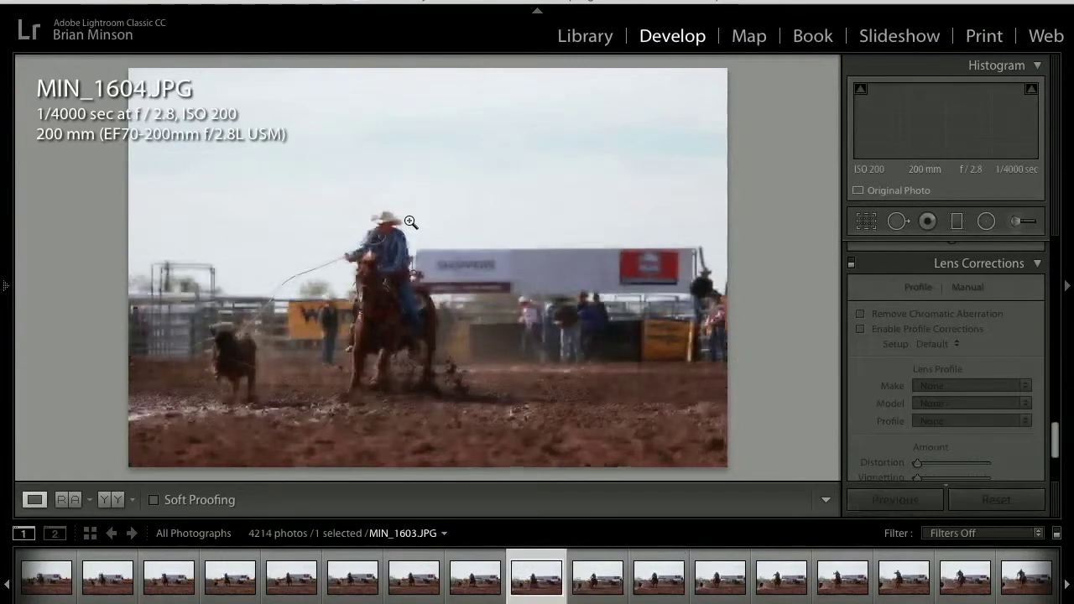
pyautogui.press('Right')
pyautogui.press('Right')
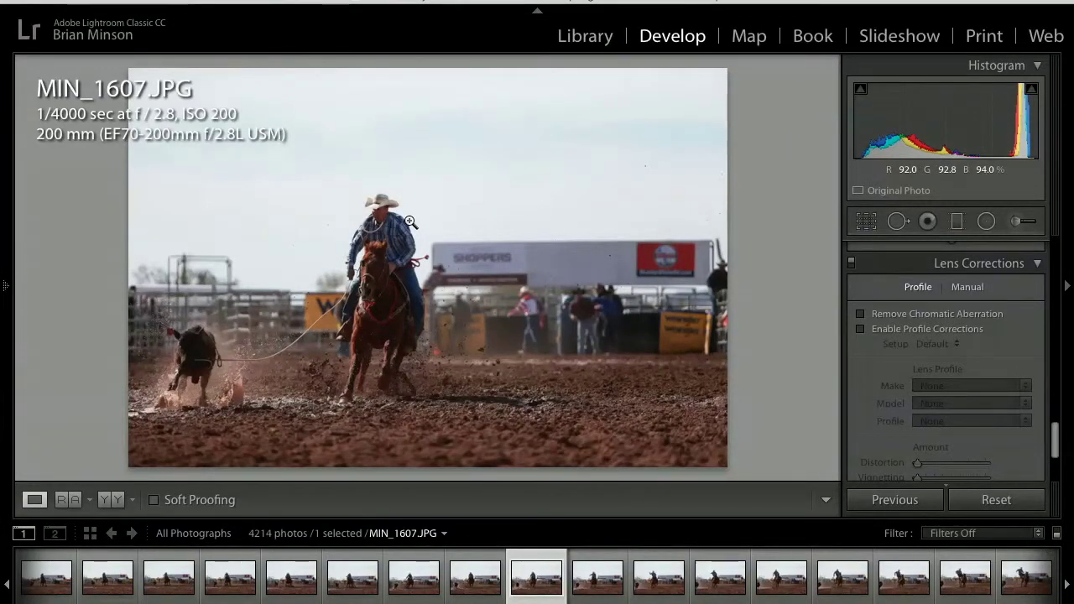
pyautogui.press('Right')
pyautogui.press('Right')
pyautogui.press('Right')
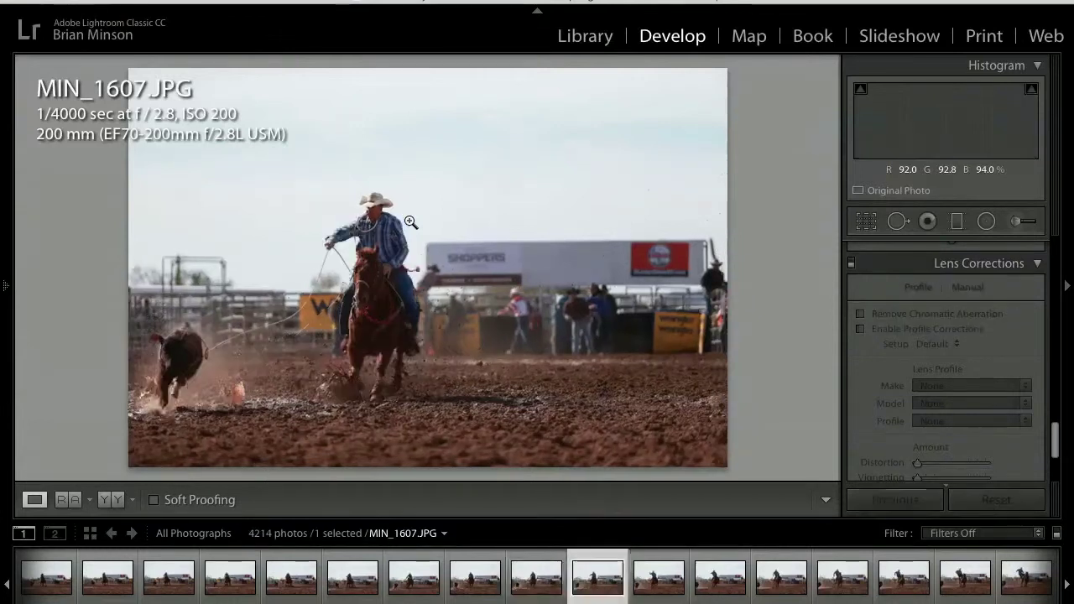
pyautogui.press('Right')
pyautogui.press('Right')
pyautogui.press('Right')
pyautogui.press('Right')
pyautogui.press('Right')
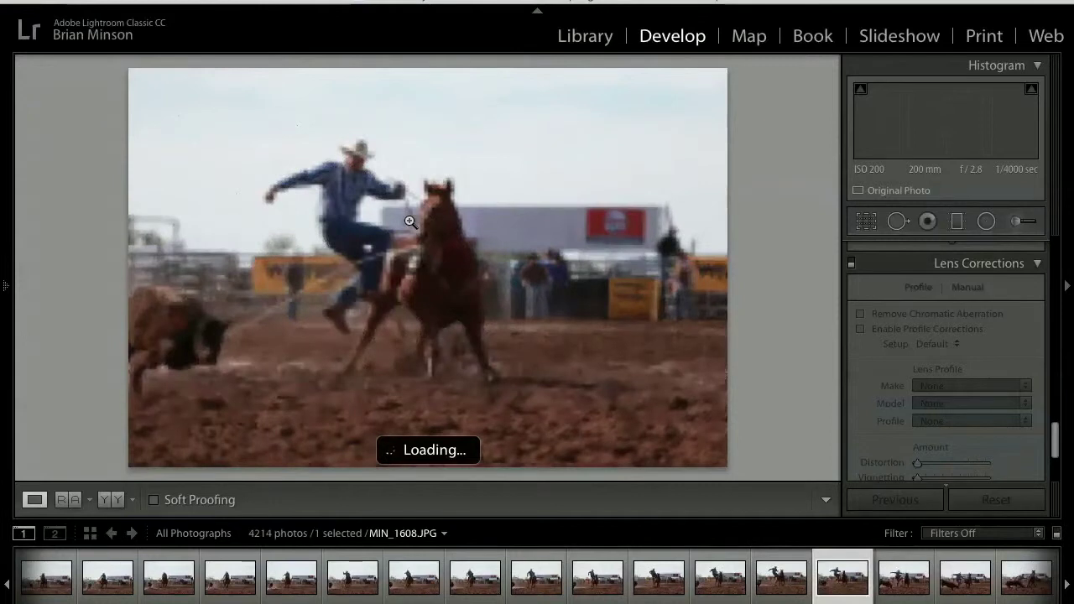
pyautogui.press('Right')
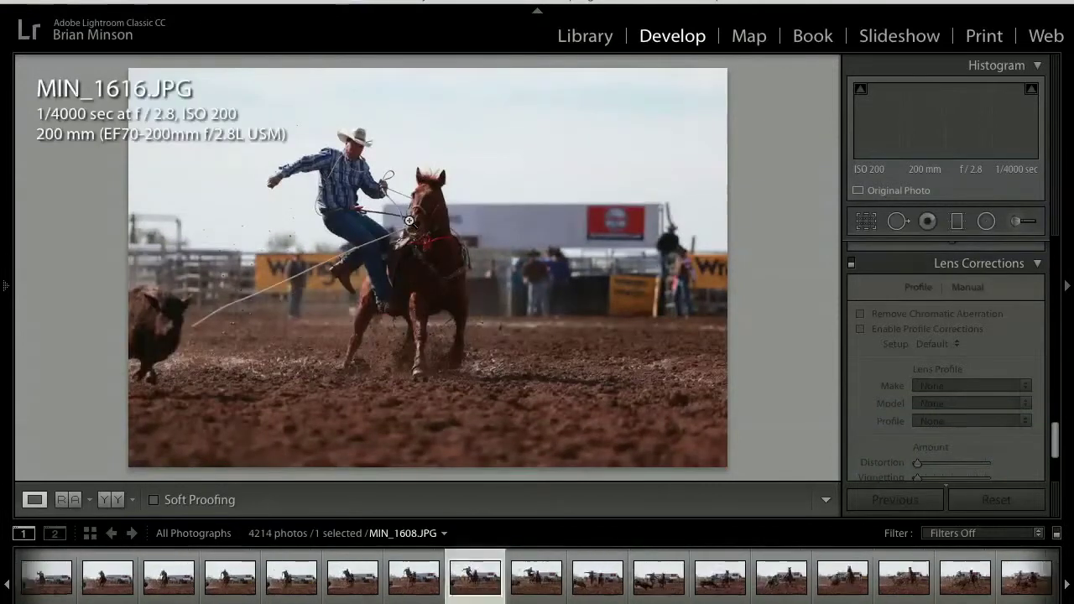
# Compare the cowboy's face up close in MIN_1616.JPG and MIN_1615.JPG, ending in the full view
pyautogui.press('Right')
pyautogui.press('Left')
pyautogui.click(343, 172)
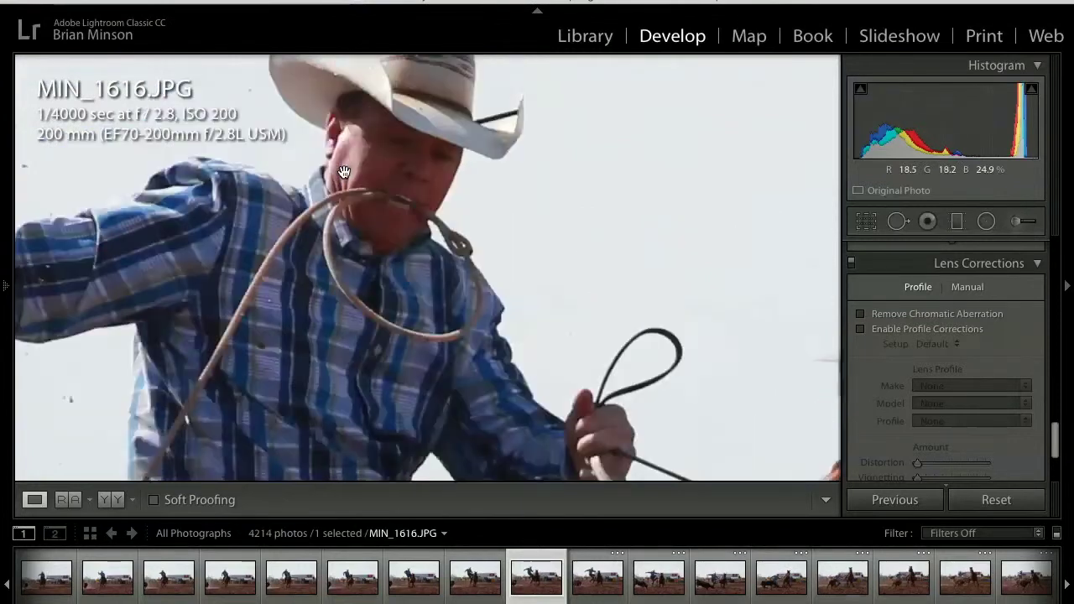
pyautogui.press('Left')
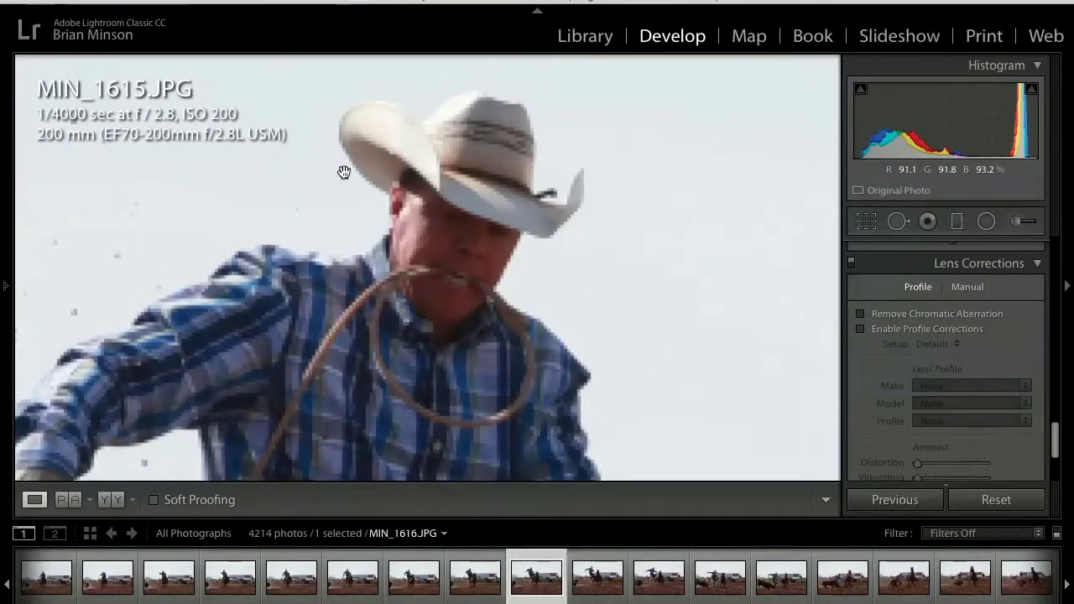
pyautogui.click(478, 274)
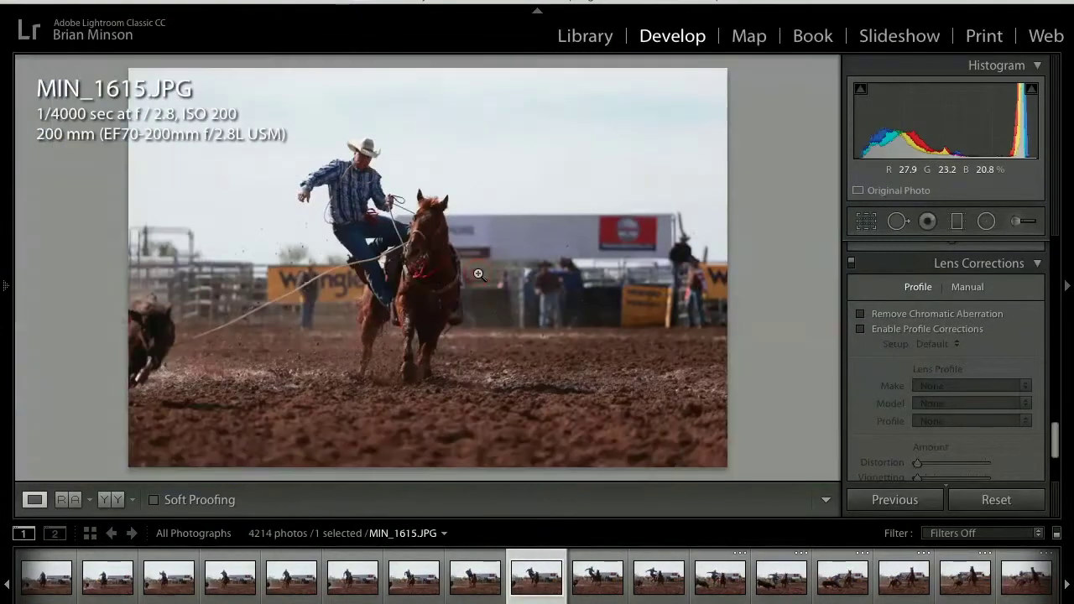
# Compare the dismount frames from MIN_1615.JPG to MIN_1619.JPG and select MIN_1616.JPG for editing
pyautogui.press('Right')
pyautogui.press('Right')
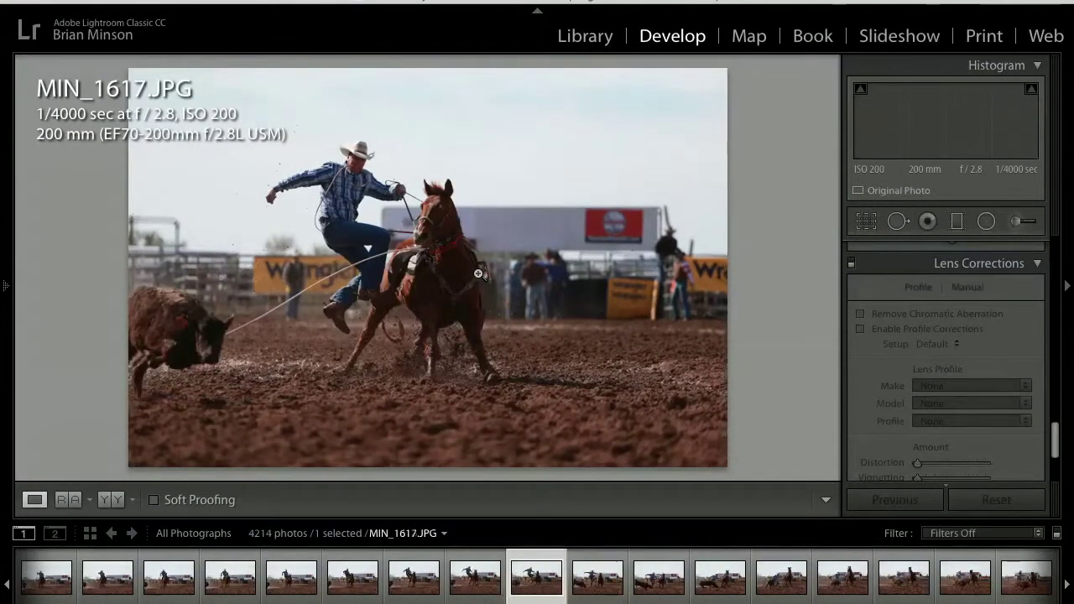
pyautogui.press('Right')
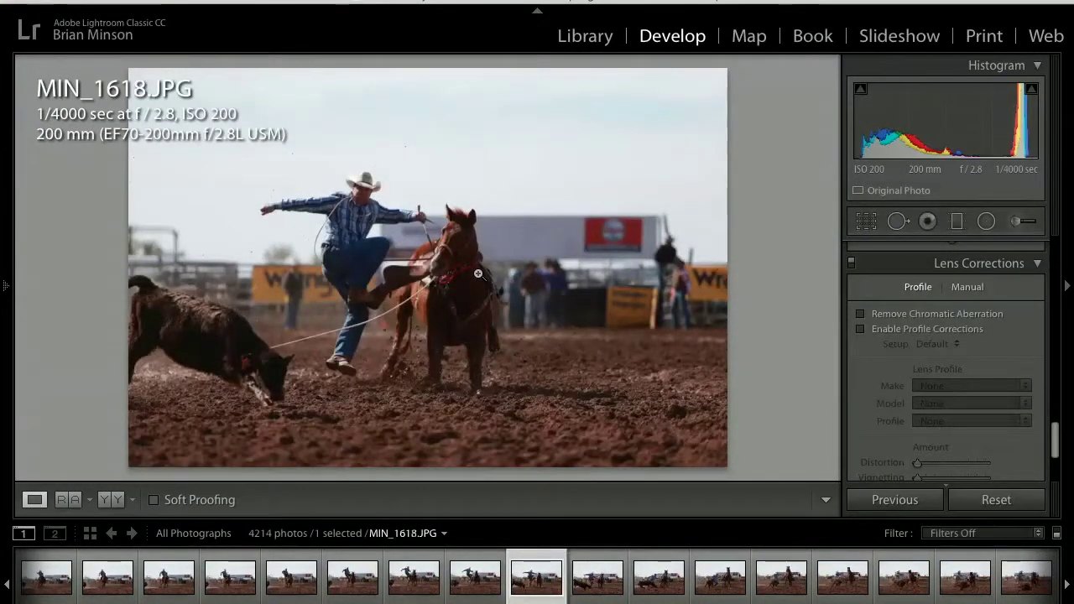
pyautogui.press('Right')
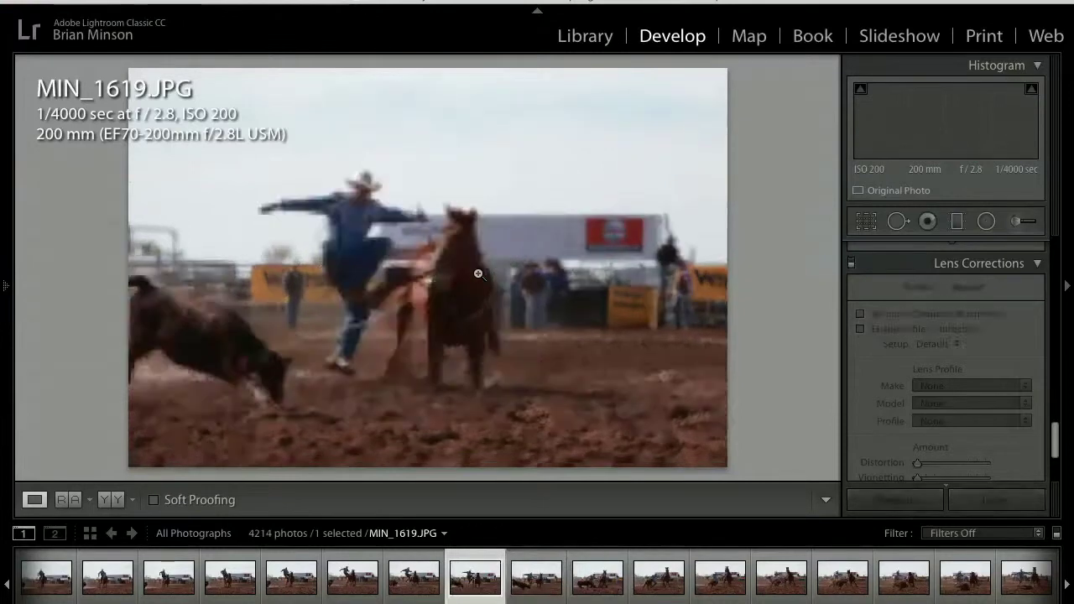
pyautogui.press('Left')
pyautogui.press('Left')
pyautogui.press('Left')
pyautogui.press('Left')
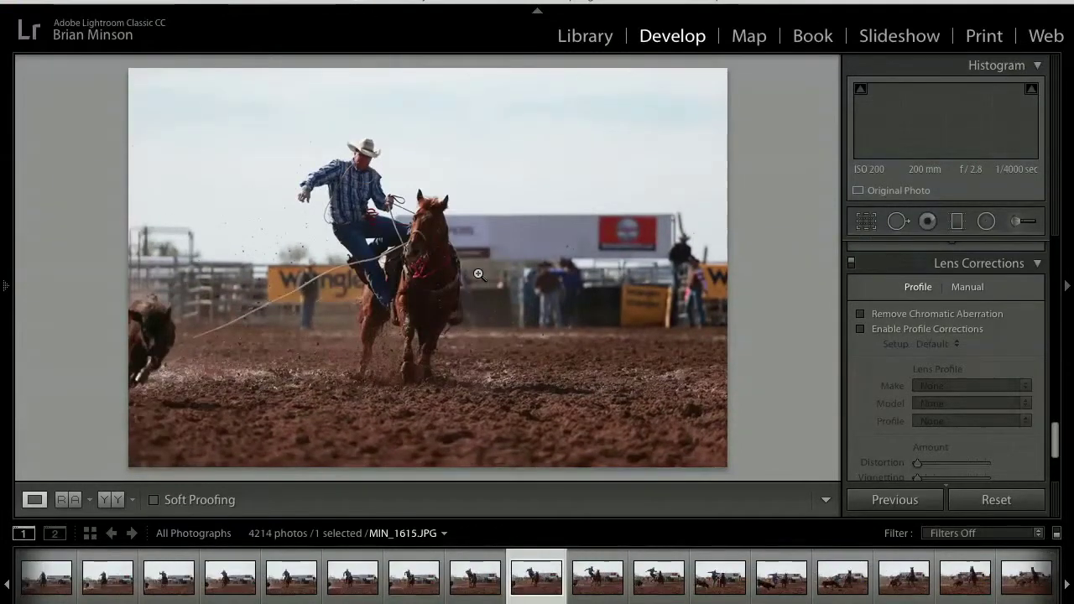
pyautogui.press('Right')
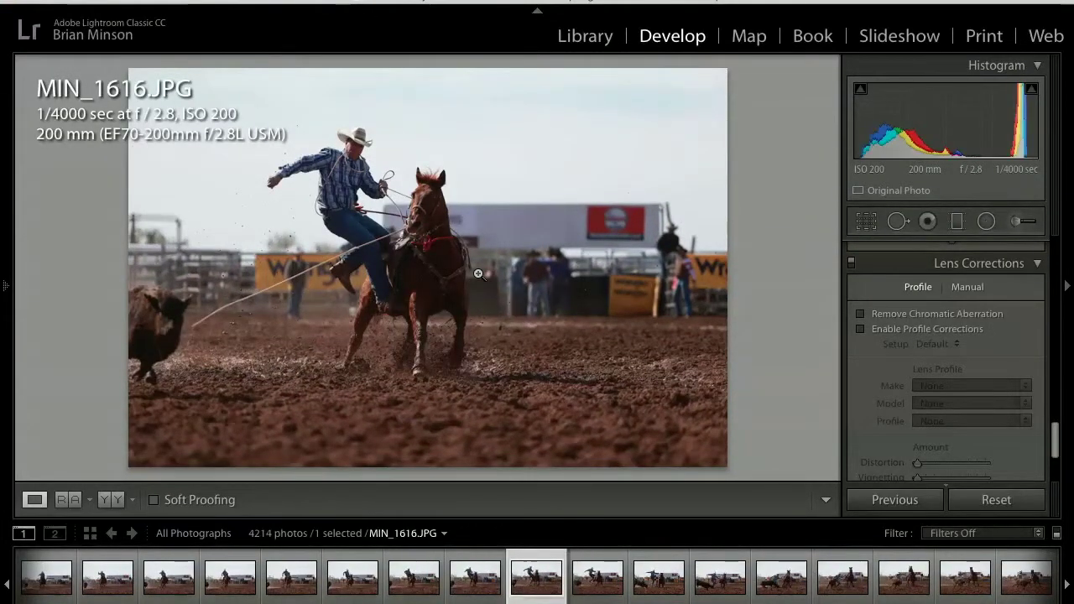
# Apply automatic tone to MIN_1616.JPG and adjust Exposure to +0.50 and Contrast to -4
pyautogui.scroll(10, 903, 338)
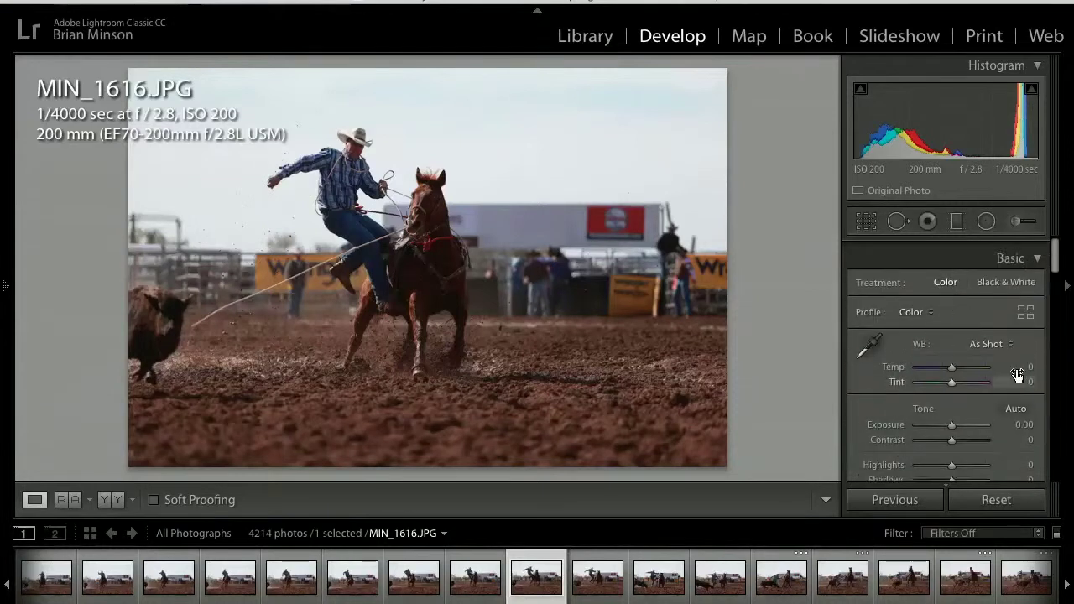
pyautogui.click(1016, 399)
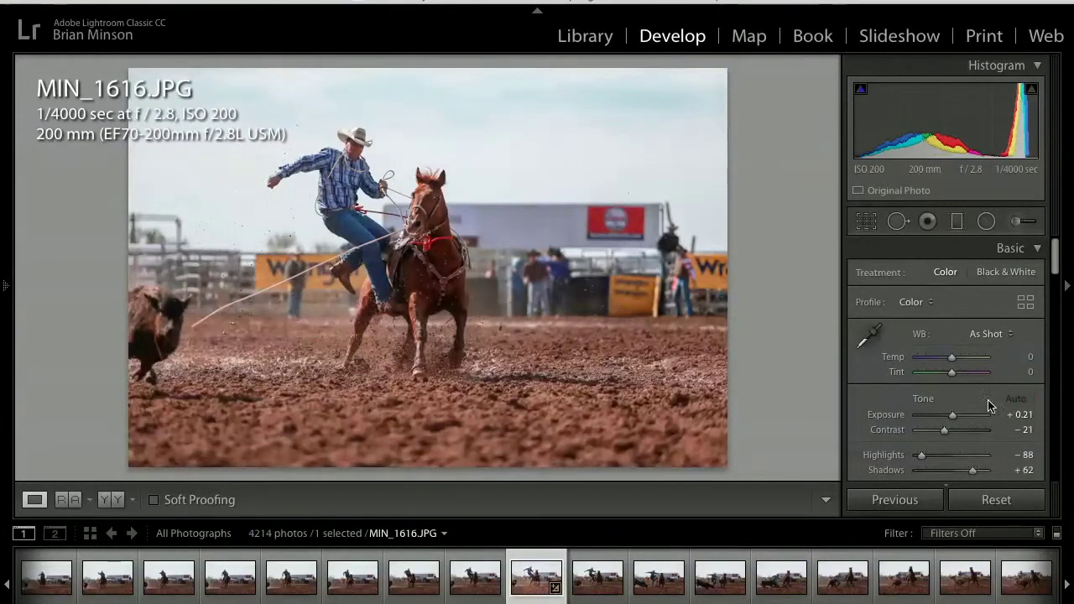
pyautogui.moveTo(953, 417); pyautogui.dragTo(952, 431)
# Raise Shadows to +89 and lower Highlights to -100
pyautogui.scroll(-2, 976, 451)
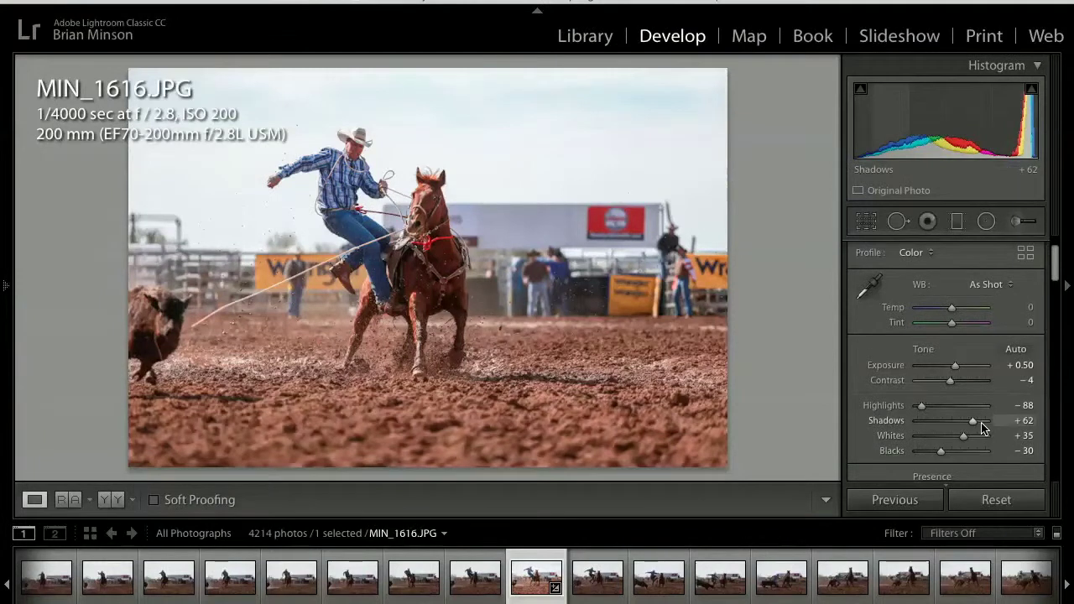
pyautogui.click(982, 424)
pyautogui.moveTo(923, 406); pyautogui.dragTo(916, 407)
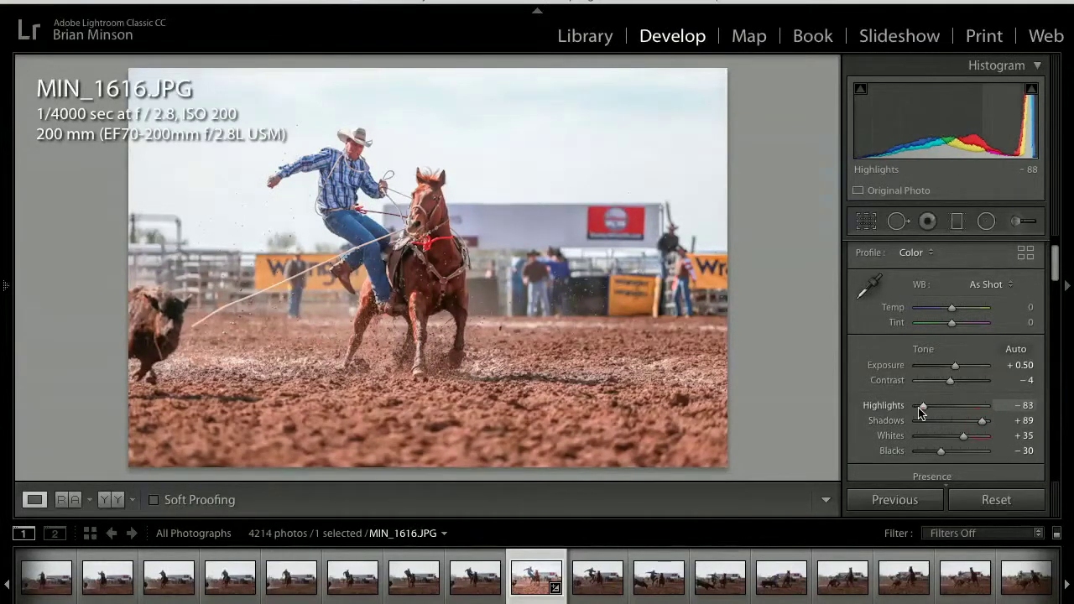
# Set the photo's Clarity to +21
pyautogui.scroll(-1, 953, 427)
pyautogui.scroll(-1, 953, 427)
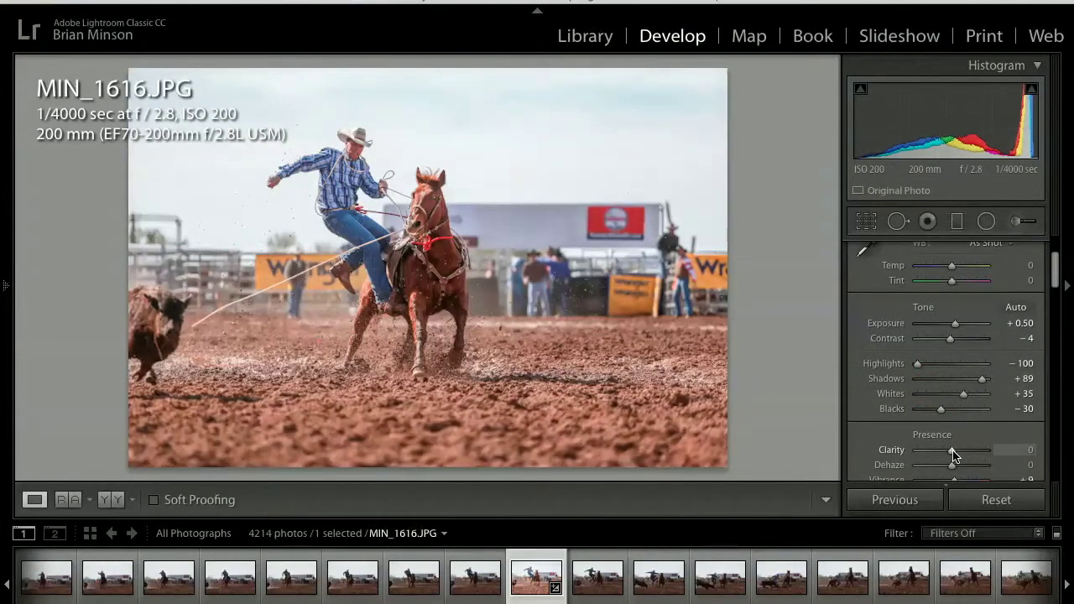
pyautogui.moveTo(962, 452); pyautogui.dragTo(958, 456)
# Reduce the saturation of the red color range to -20
pyautogui.scroll(-10, 960, 458)
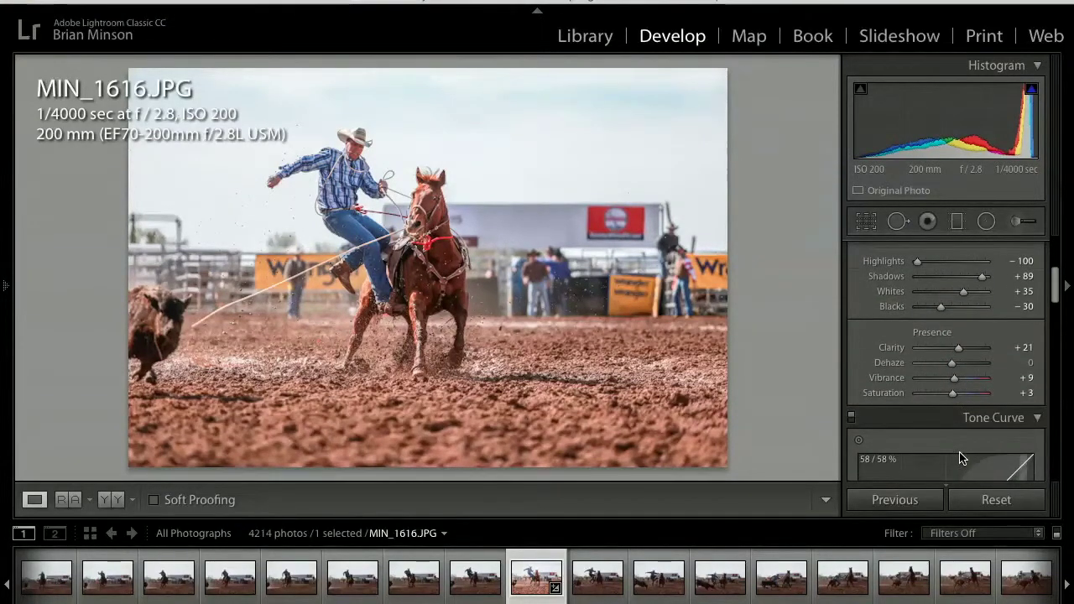
pyautogui.scroll(-3, 962, 456)
pyautogui.scroll(2, 959, 403)
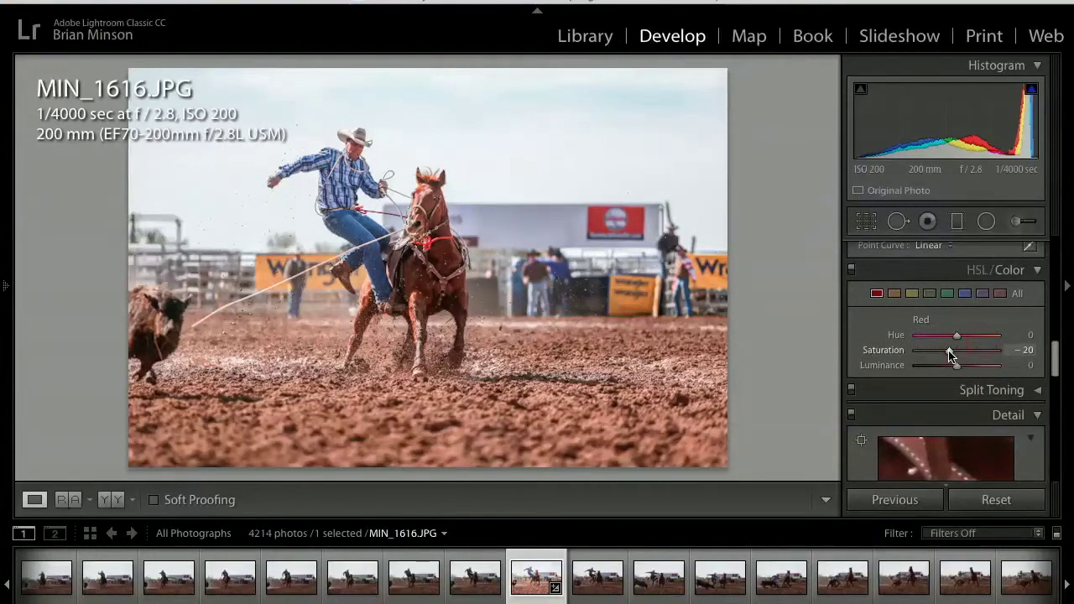
# Crop MIN_1616.JPG to a tighter 1 x 1 square around the calf, cowboy and horse, and flag it as a pick
pyautogui.click(864, 221)
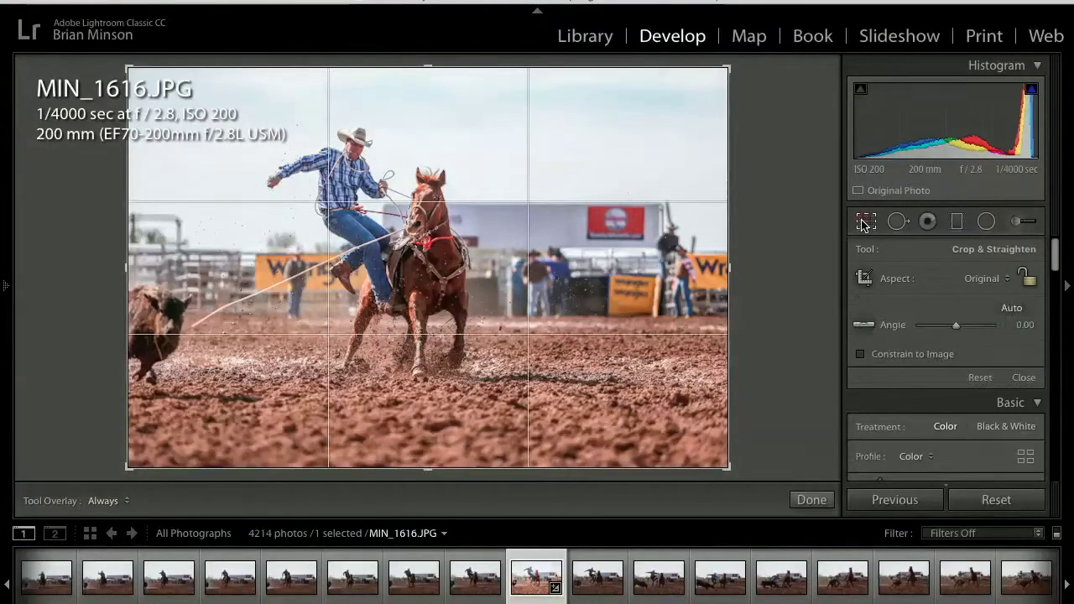
pyautogui.click(982, 278)
pyautogui.click(974, 307)
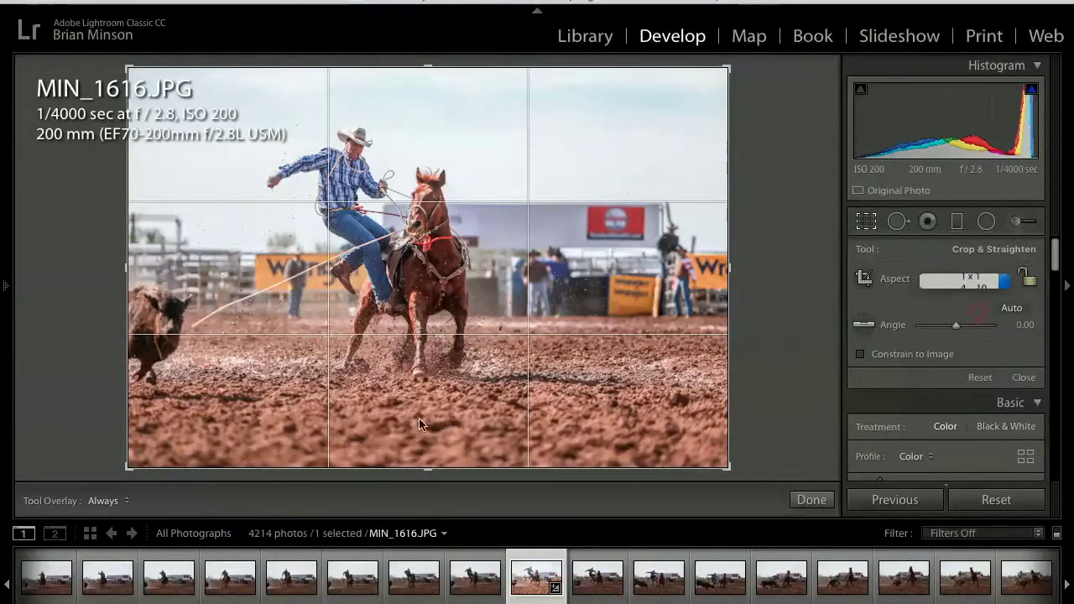
pyautogui.moveTo(613, 403); pyautogui.dragTo(547, 416)
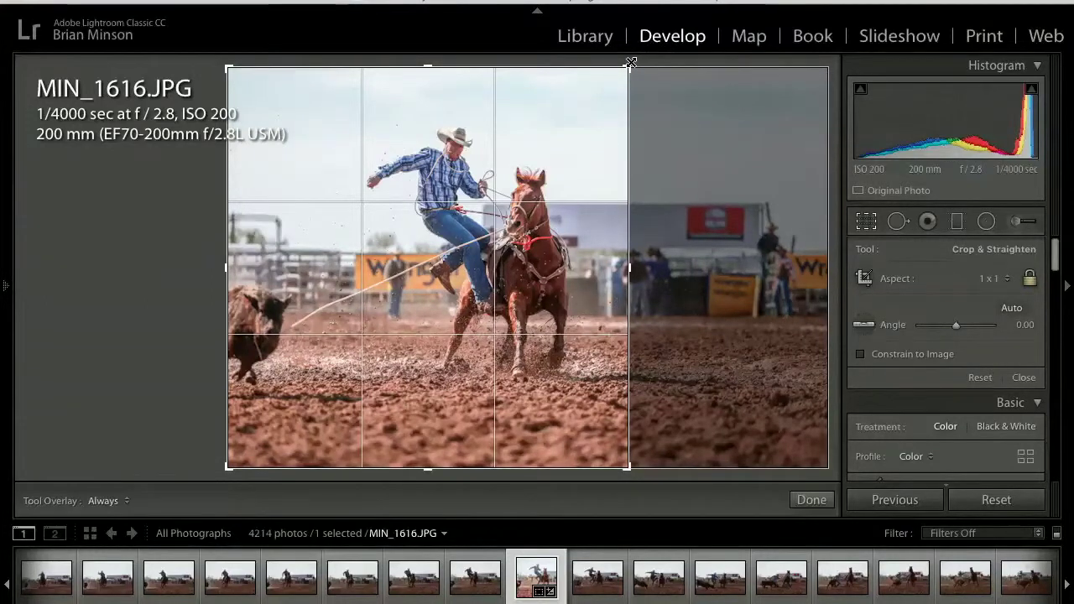
pyautogui.moveTo(629, 67); pyautogui.dragTo(614, 86)
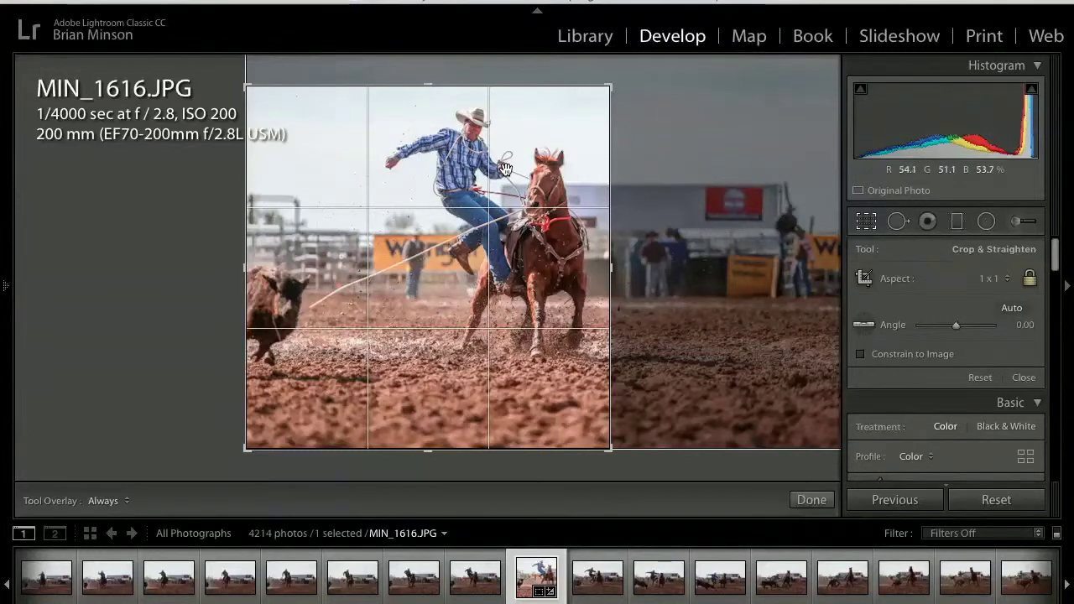
pyautogui.press('Return')
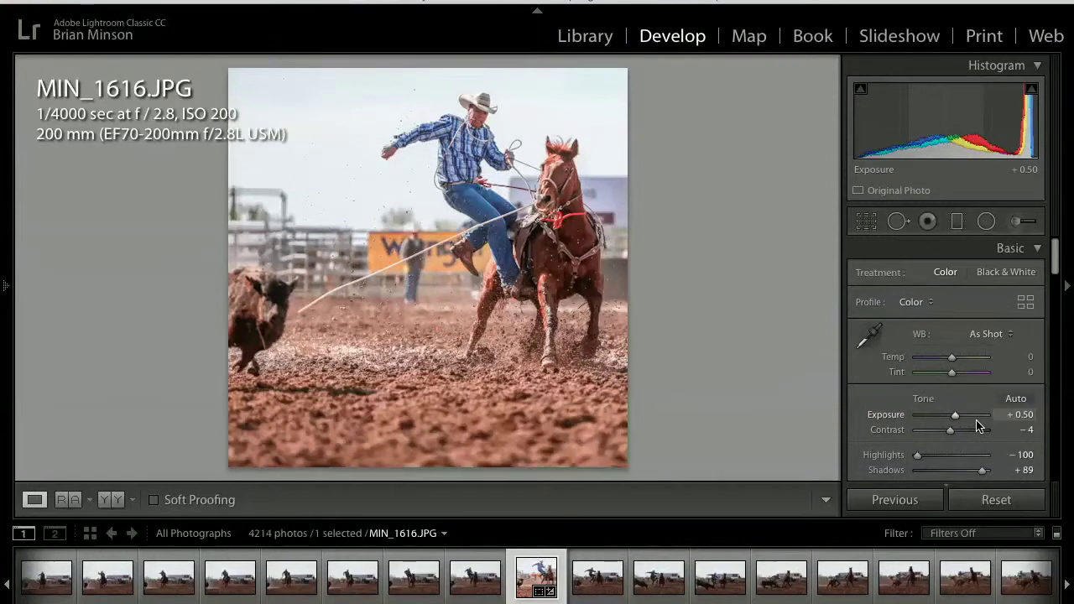
pyautogui.press('p')
# Browse the frames following MIN_1616.JPG for a strong shot of the cowboy throwing the calf
pyautogui.press('Right')
pyautogui.press('Right')
pyautogui.press('Right')
pyautogui.press('Right')
pyautogui.press('Right')
pyautogui.press('Right')
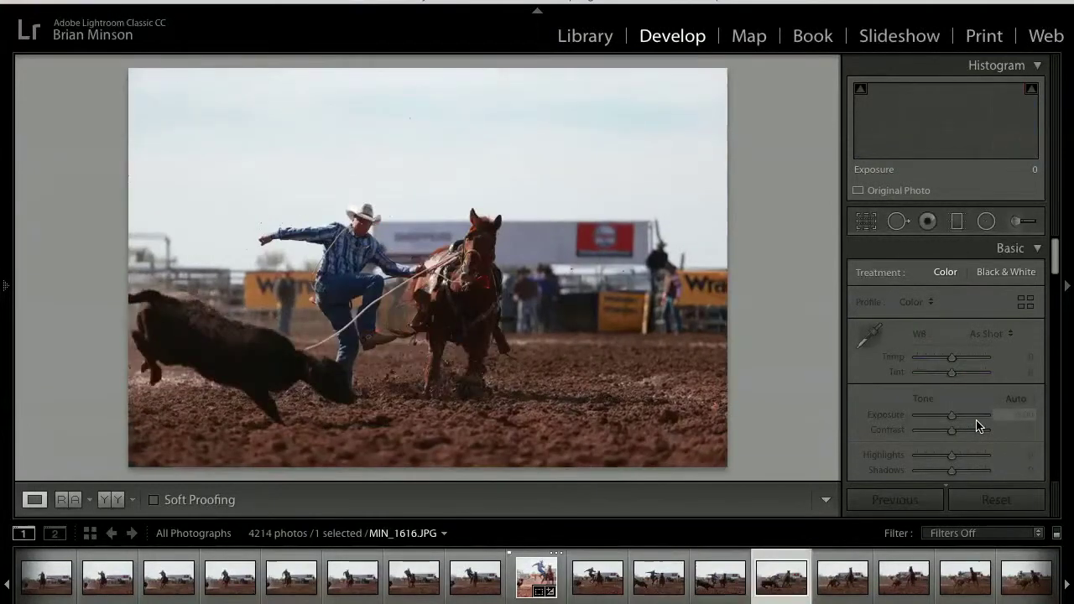
pyautogui.press('Right')
pyautogui.press('Right')
pyautogui.press('Right')
pyautogui.press('Right')
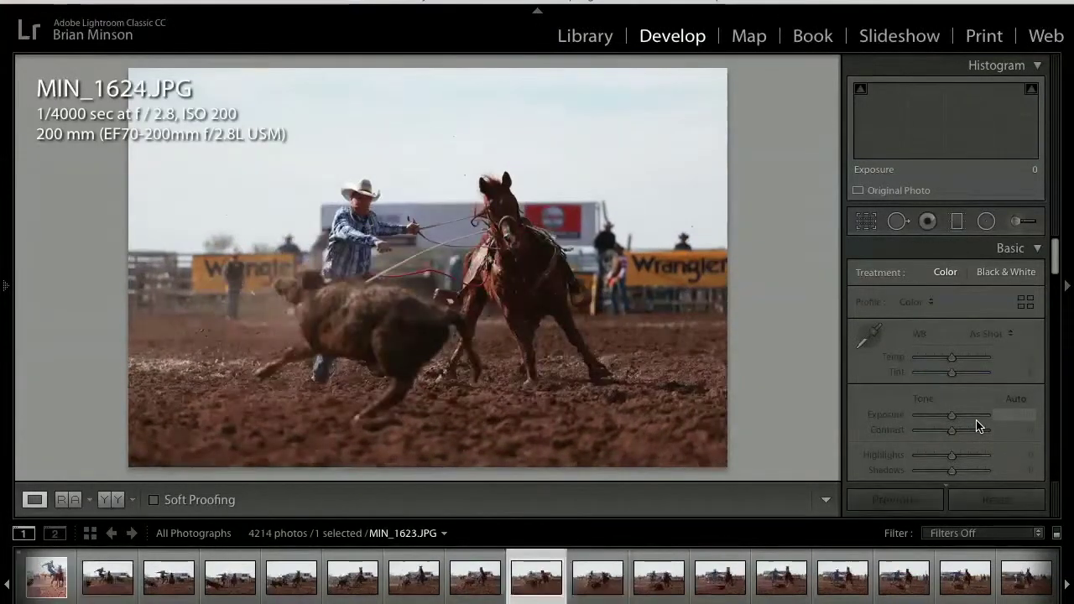
pyautogui.press('Right')
pyautogui.press('Right')
pyautogui.press('Right')
pyautogui.press('Right')
pyautogui.press('Right')
pyautogui.press('Right')
pyautogui.press('Right')
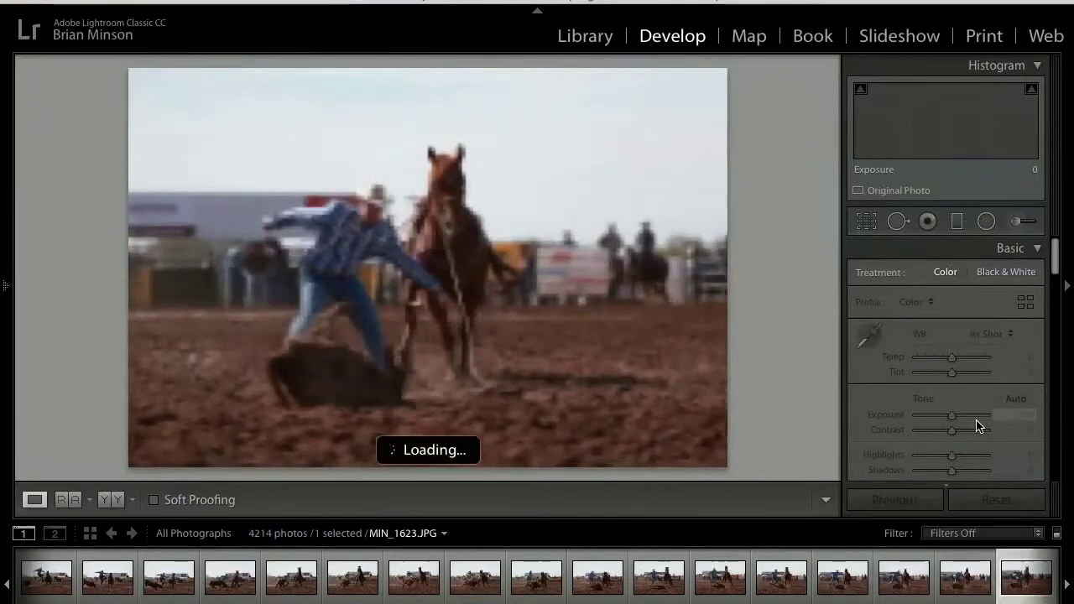
pyautogui.press('Right')
pyautogui.press('Right')
pyautogui.press('Right')
pyautogui.press('Right')
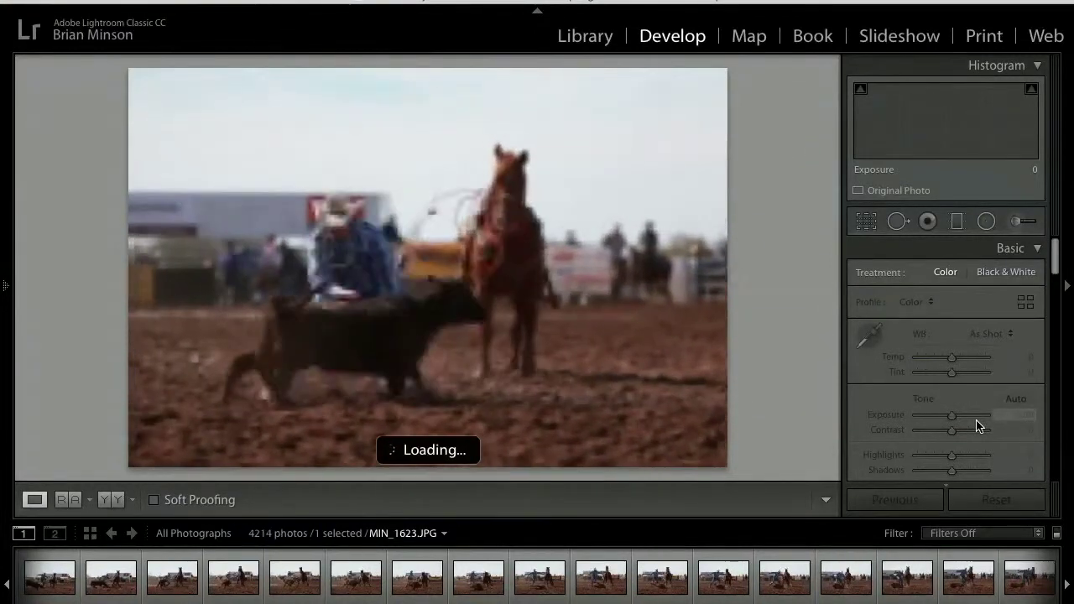
pyautogui.press('Right')
pyautogui.press('Right')
pyautogui.press('Right')
pyautogui.press('Right')
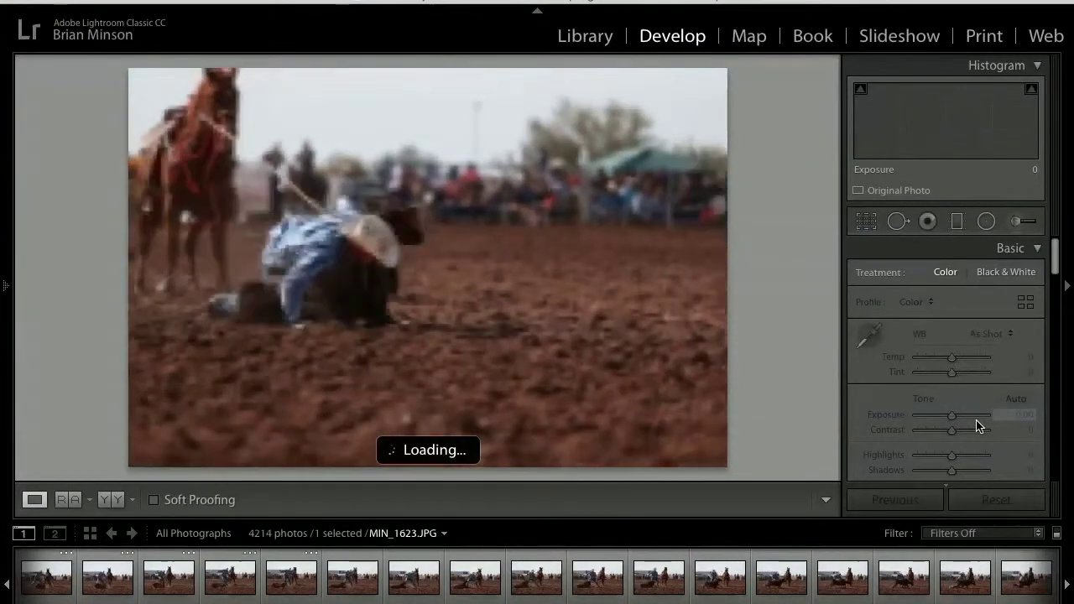
pyautogui.press('Right')
pyautogui.press('Right')
pyautogui.press('Right')
pyautogui.press('Right')
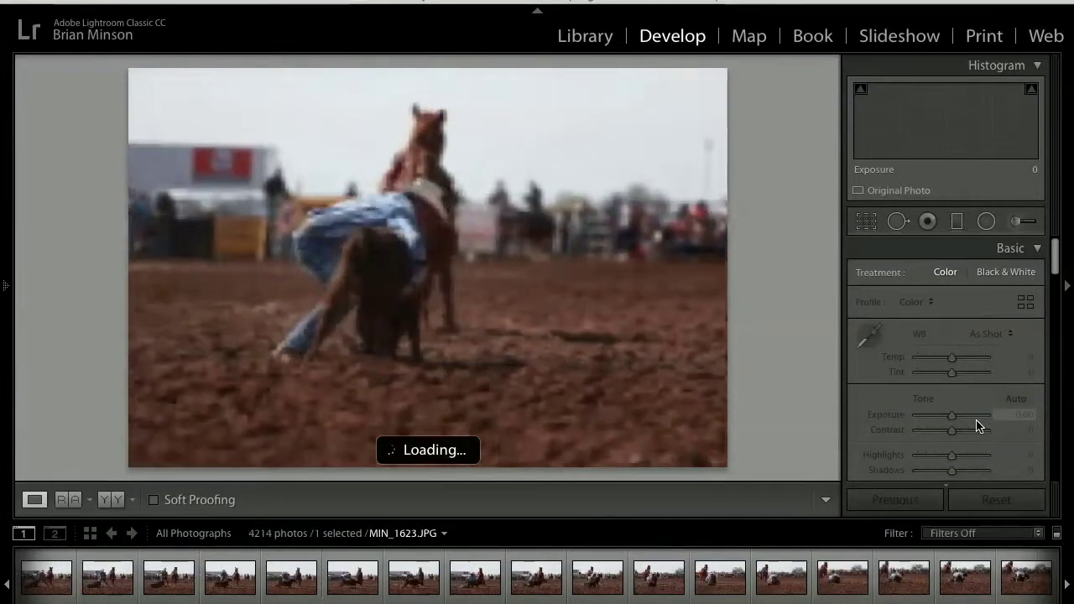
pyautogui.press('Right')
pyautogui.press('Right')
pyautogui.press('Right')
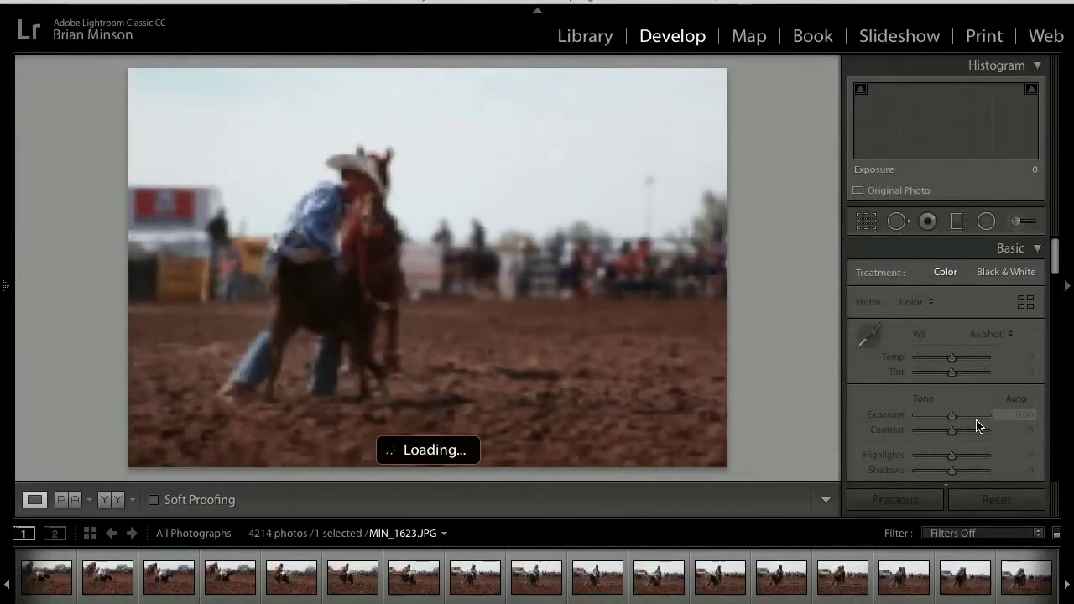
pyautogui.press('Right')
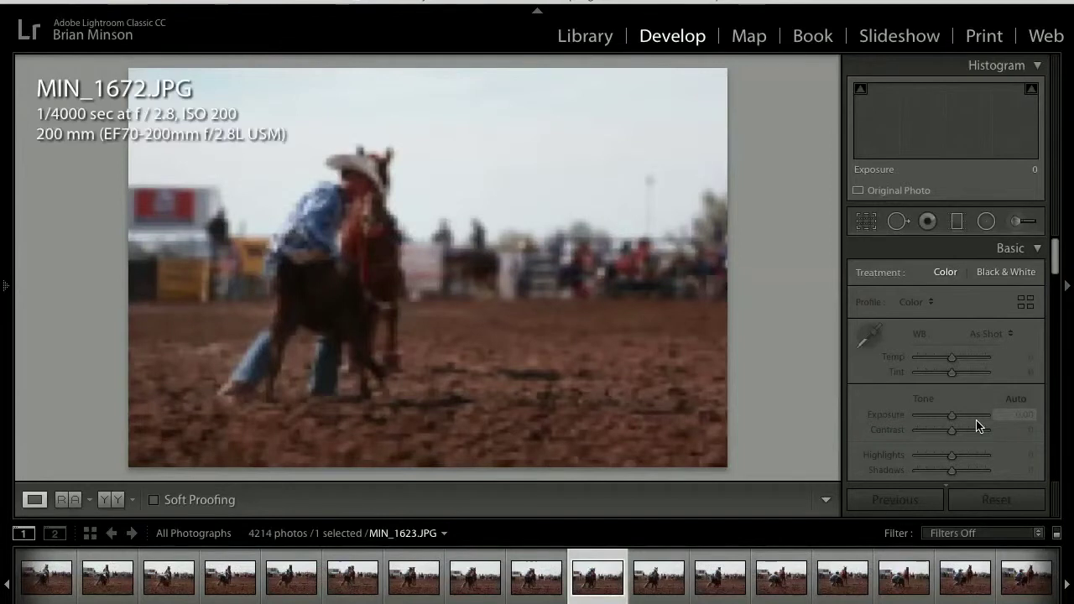
pyautogui.press('Right')
pyautogui.press('Right')
pyautogui.press('Right')
pyautogui.press('Right')
pyautogui.press('Right')
pyautogui.press('Right')
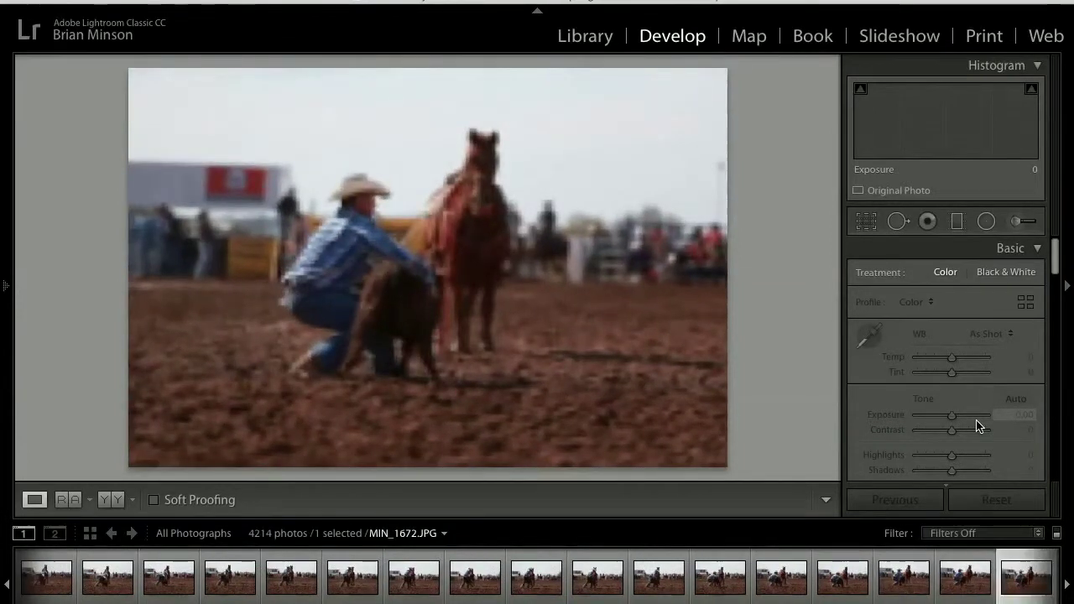
pyautogui.press('Right')
pyautogui.press('Right')
pyautogui.press('Right')
pyautogui.press('Right')
pyautogui.press('Right')
pyautogui.press('Right')
pyautogui.press('Right')
pyautogui.press('Right')
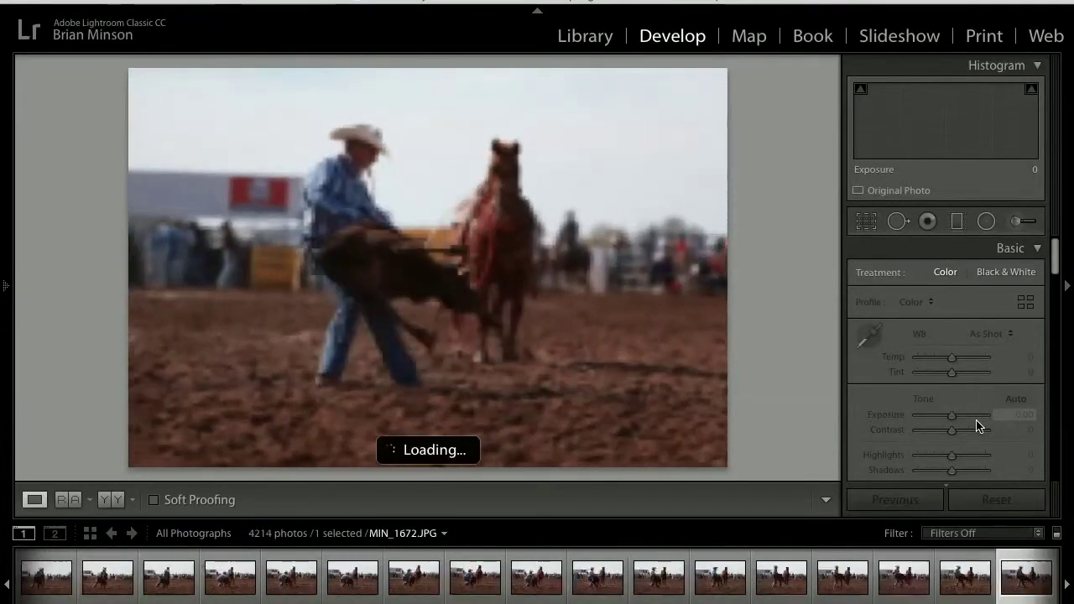
pyautogui.press('Right')
pyautogui.press('Right')
pyautogui.press('Right')
# Compare MIN_1688.JPG with the next frame, return to it and check the cowboy's face close up
pyautogui.press('Left')
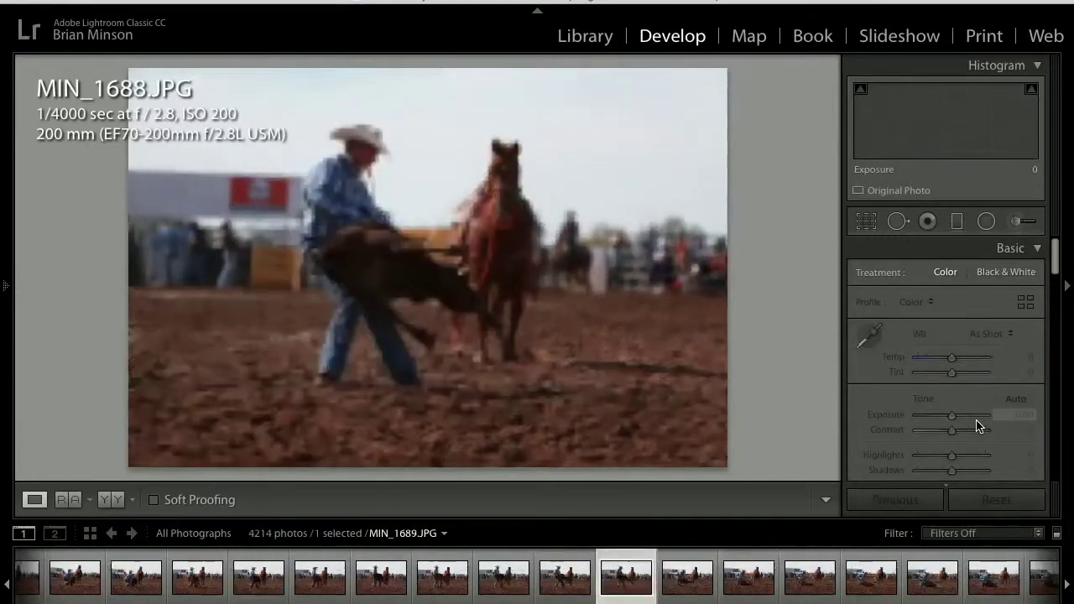
pyautogui.press('Right')
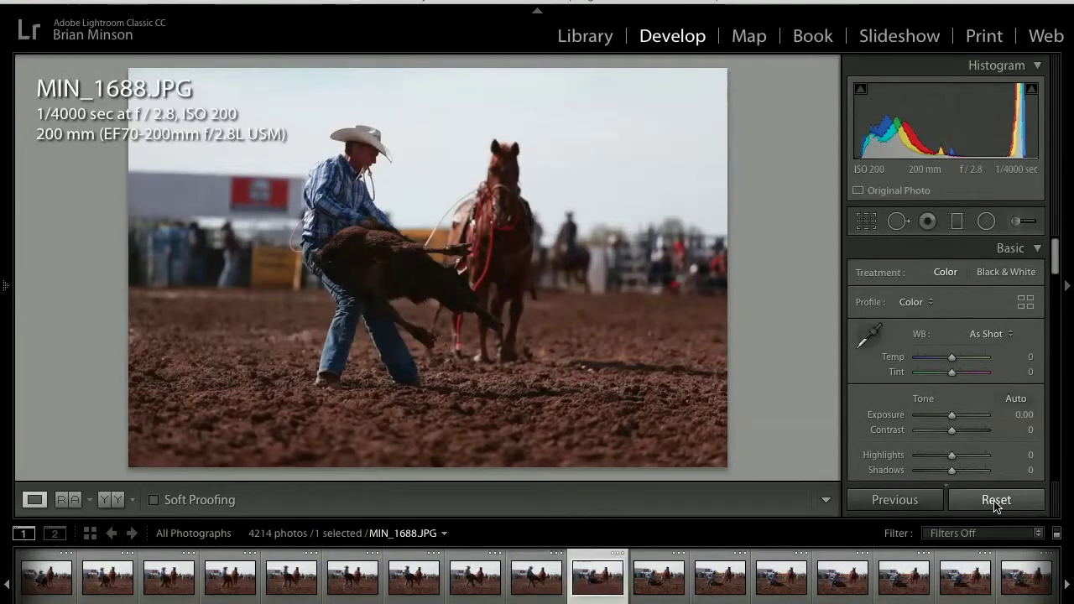
pyautogui.press('Left')
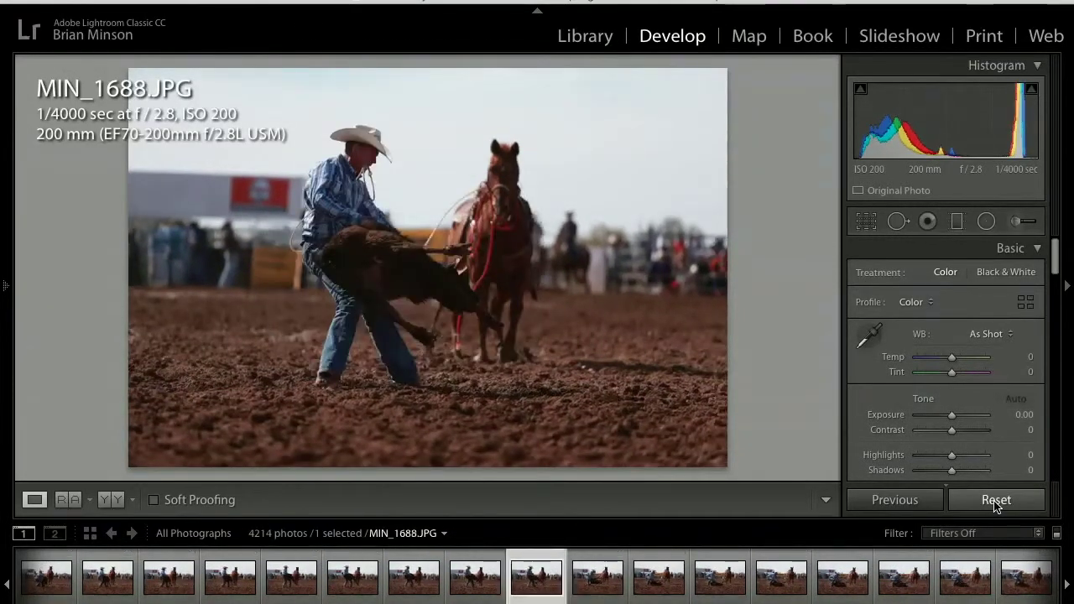
pyautogui.click(367, 161)
pyautogui.click(366, 172)
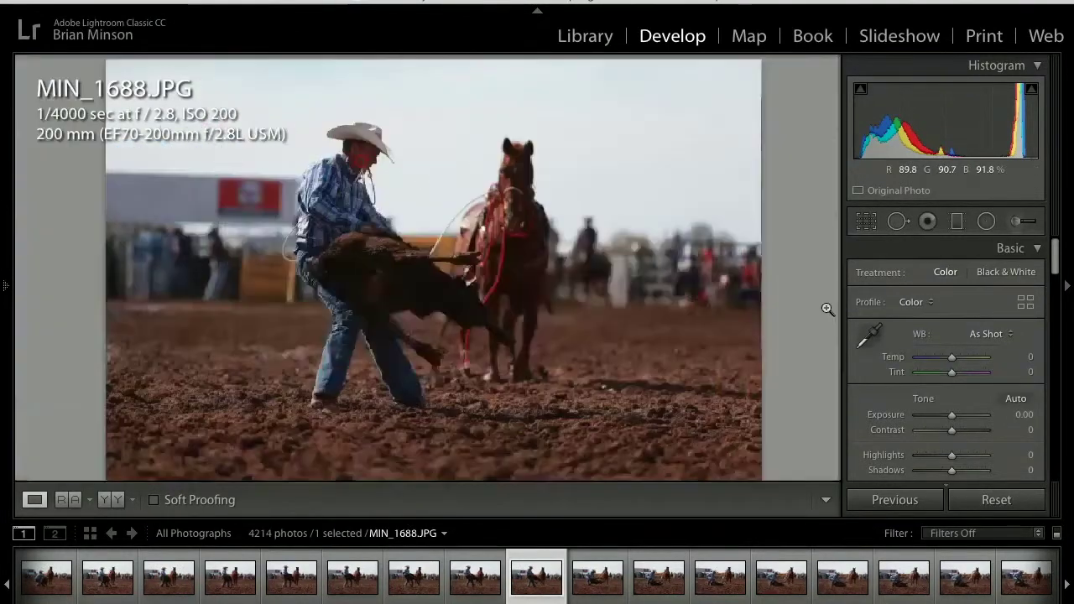
# Convert MIN_1688.JPG to black and white with automatic tone, adjusting Exposure to +1.55 and Contrast to +35
pyautogui.click(1015, 399)
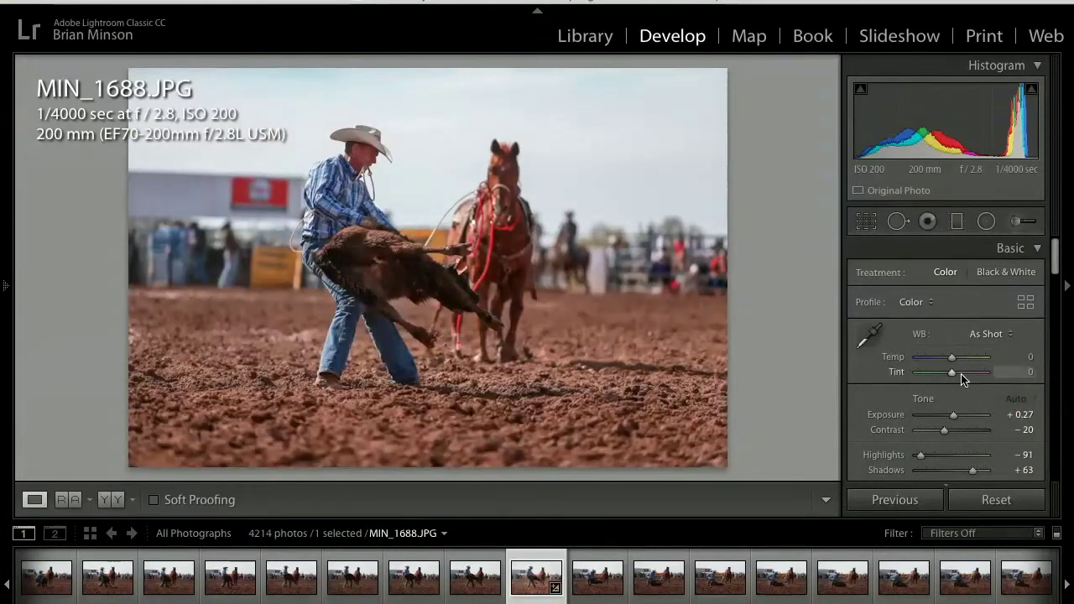
pyautogui.click(1014, 274)
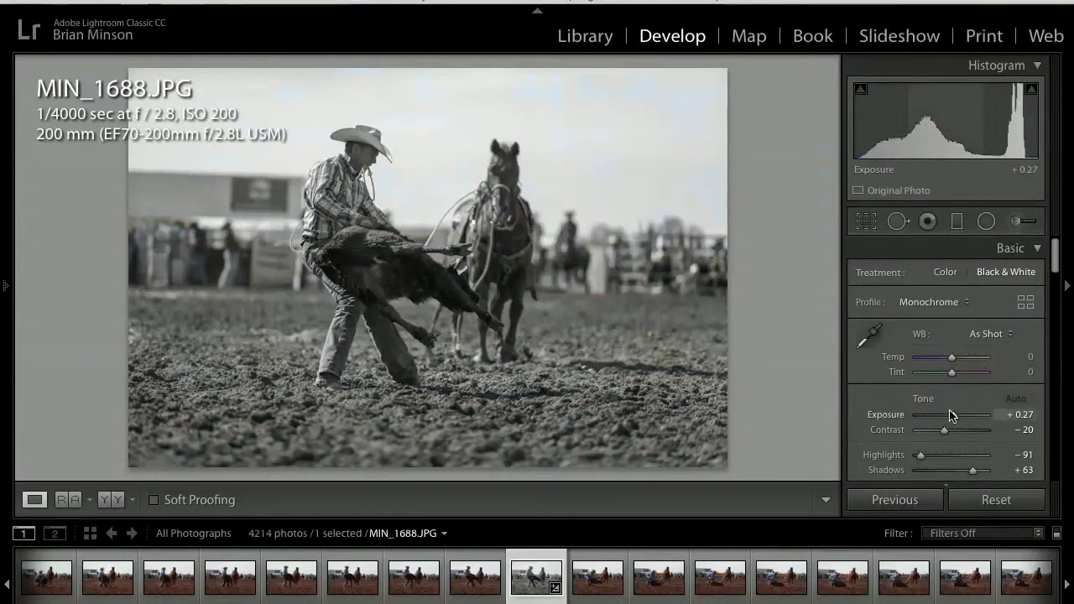
pyautogui.moveTo(954, 419); pyautogui.dragTo(965, 431)
# Set the black-and-white photo's Whites to +11, Blacks to -69 and Clarity to +76
pyautogui.scroll(-3, 965, 434)
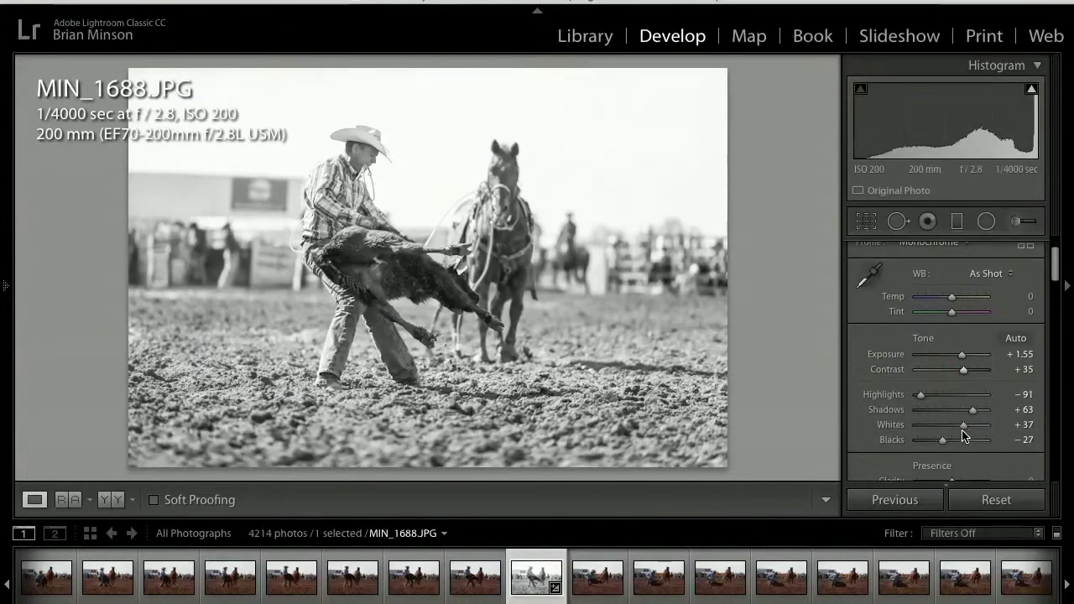
pyautogui.moveTo(944, 442)
pyautogui.mouseDown()
pyautogui.moveTo(918, 445)
pyautogui.moveTo(913, 431)
pyautogui.moveTo(980, 429)
pyautogui.moveTo(956, 429)
pyautogui.mouseUp()
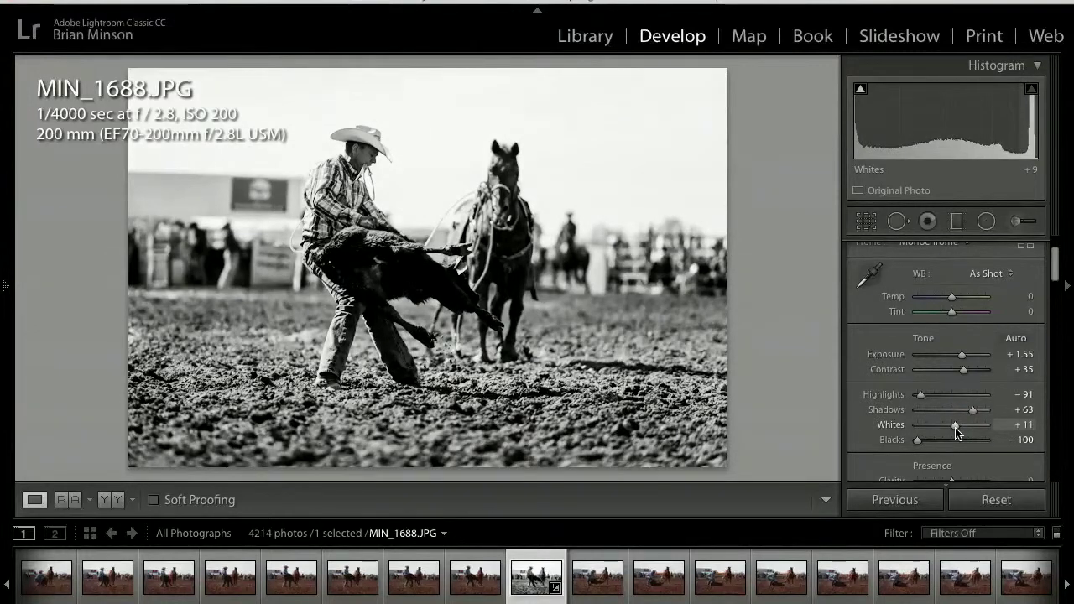
pyautogui.moveTo(917, 445); pyautogui.dragTo(928, 445)
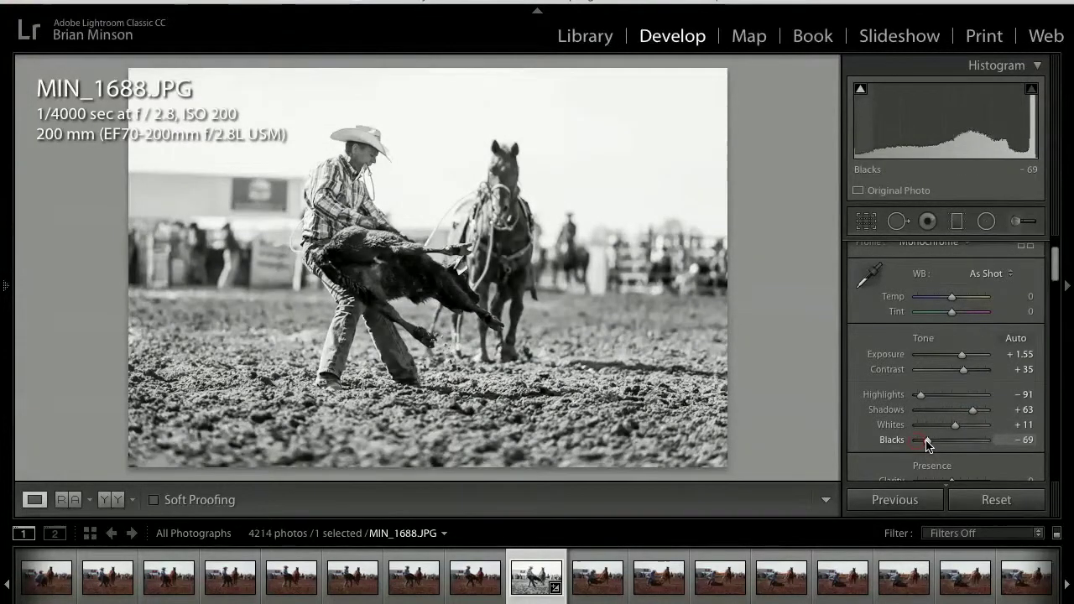
pyautogui.scroll(-3, 948, 448)
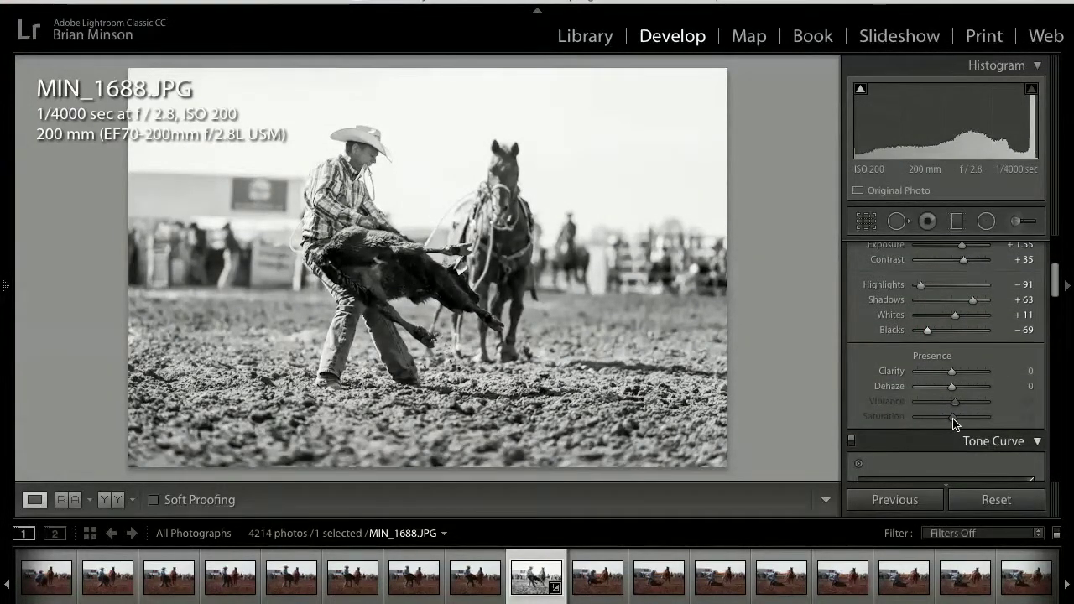
pyautogui.moveTo(954, 375); pyautogui.dragTo(981, 378)
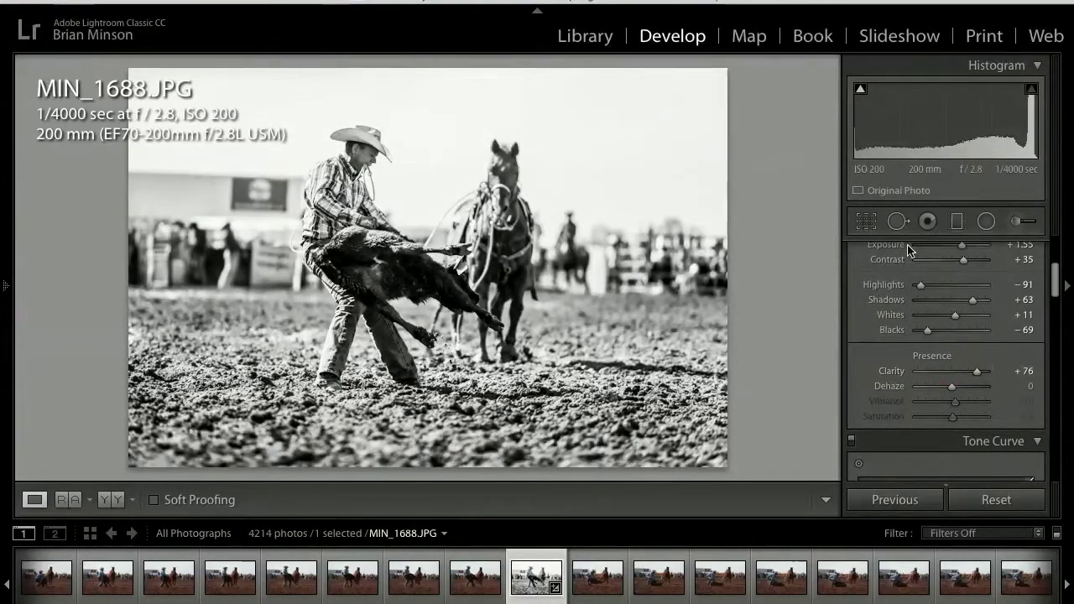
# Straighten MIN_1688.JPG to an angle of -1.49 and crop it to a 1 x 1 square around the cowboy, calf and horse
pyautogui.click(866, 220)
pyautogui.moveTo(788, 233); pyautogui.dragTo(786, 223)
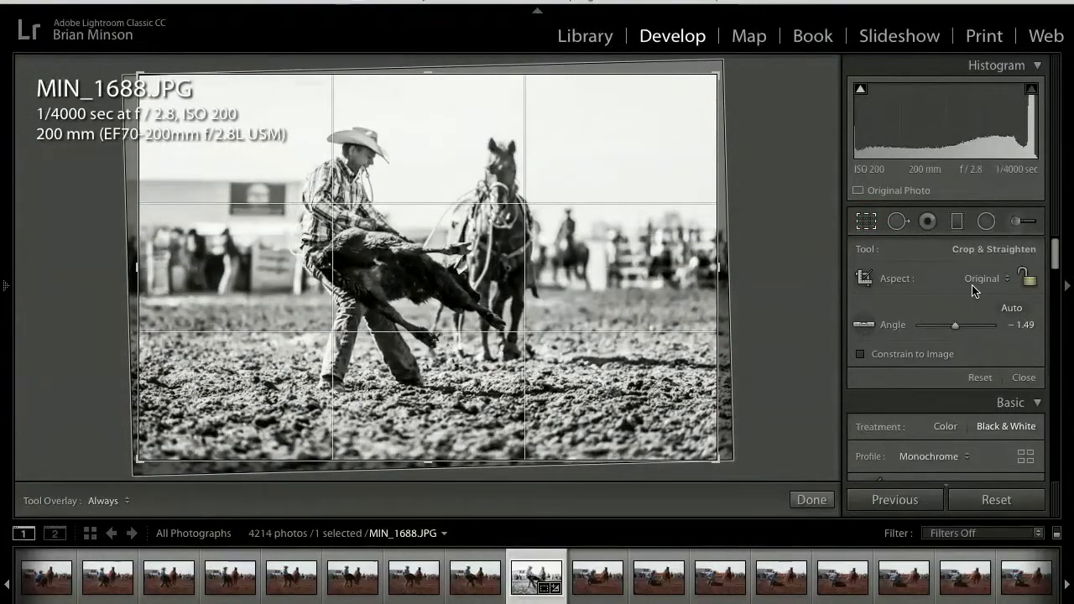
pyautogui.click(984, 278)
pyautogui.click(981, 309)
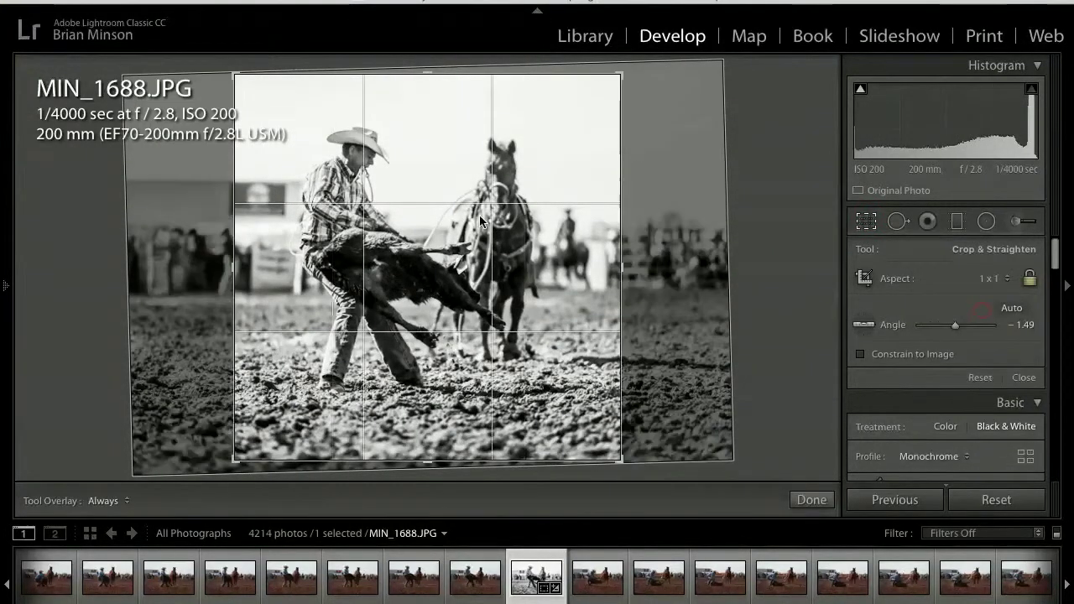
pyautogui.moveTo(429, 284)
pyautogui.mouseDown()
pyautogui.moveTo(407, 292)
pyautogui.moveTo(422, 290)
pyautogui.mouseUp()
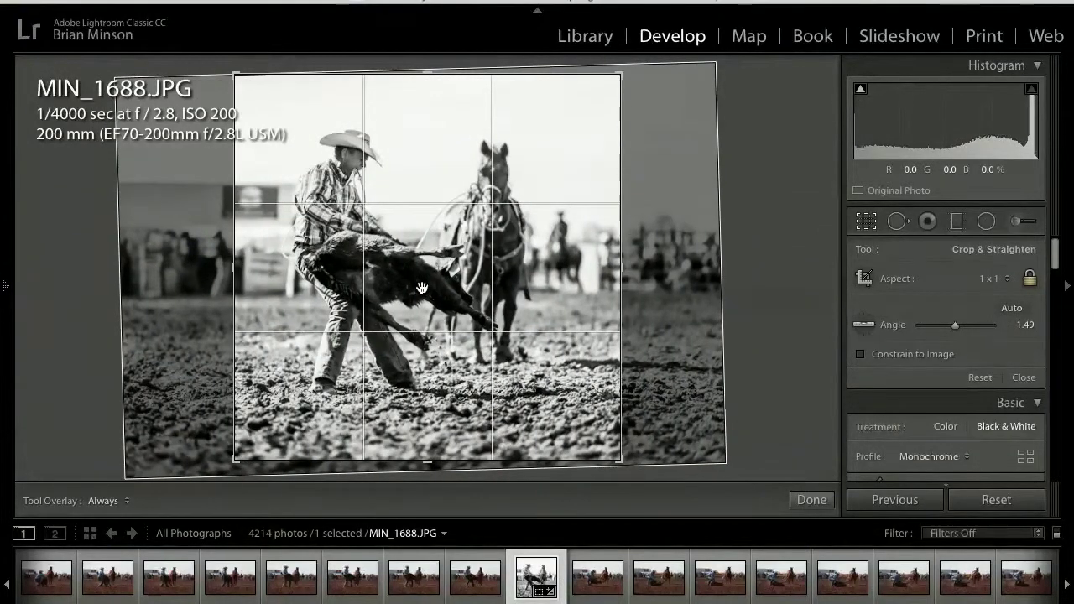
pyautogui.press('Return')
# Set the sharpening Amount to 30 and enable lens profile corrections for MIN_1688.JPG
pyautogui.scroll(-10, 923, 397)
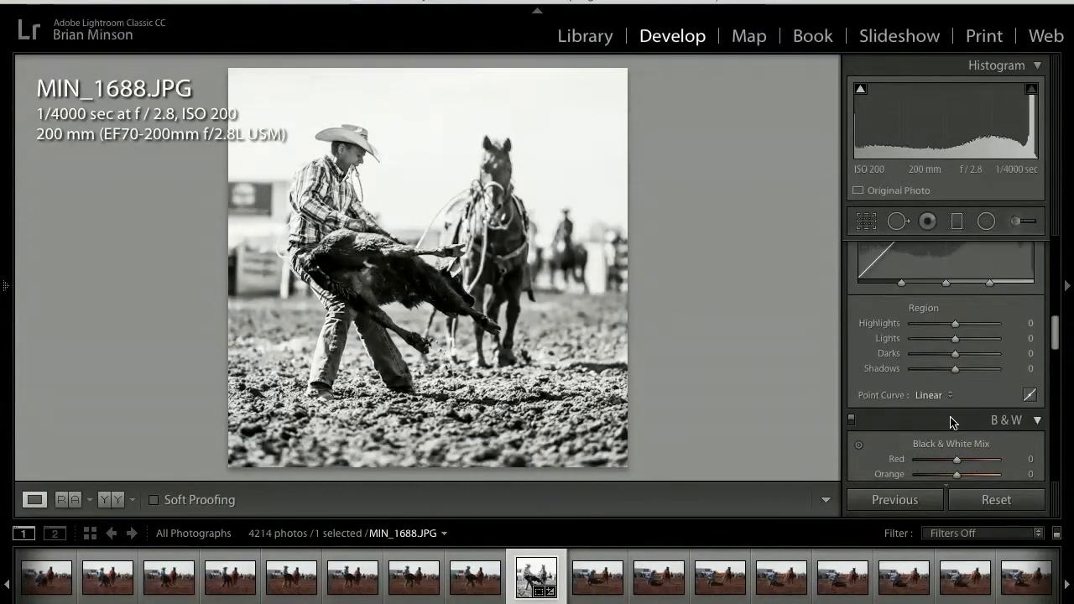
pyautogui.scroll(-6, 951, 422)
pyautogui.click(930, 428)
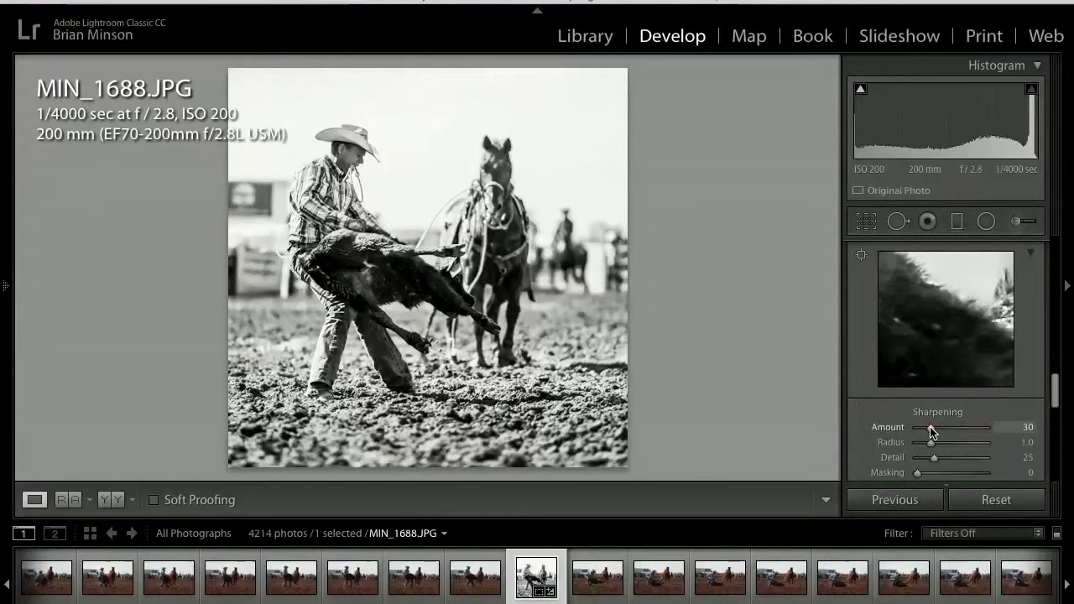
pyautogui.scroll(-8, 930, 431)
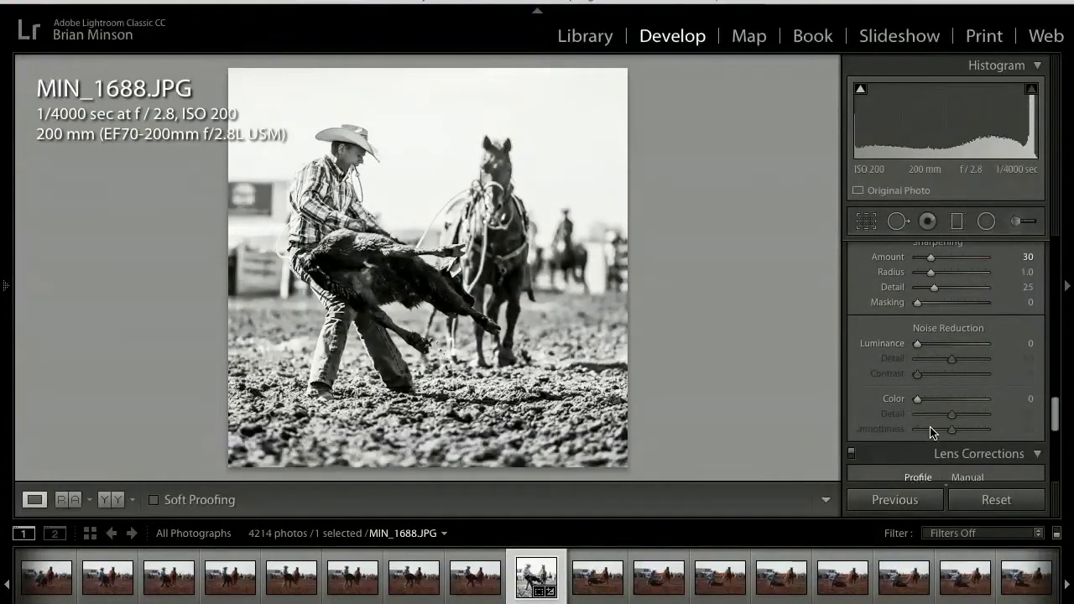
pyautogui.scroll(-1, 930, 431)
pyautogui.click(912, 373)
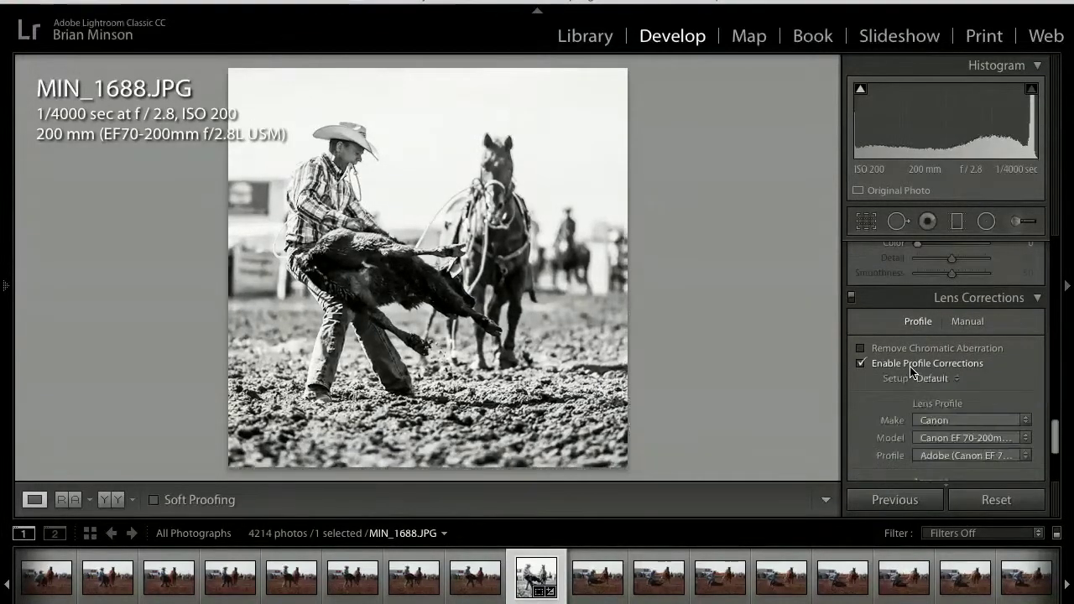
# Reposition the square crop of MIN_1688.JPG so the cowboy sits closer to the left edge of the frame
pyautogui.click(867, 224)
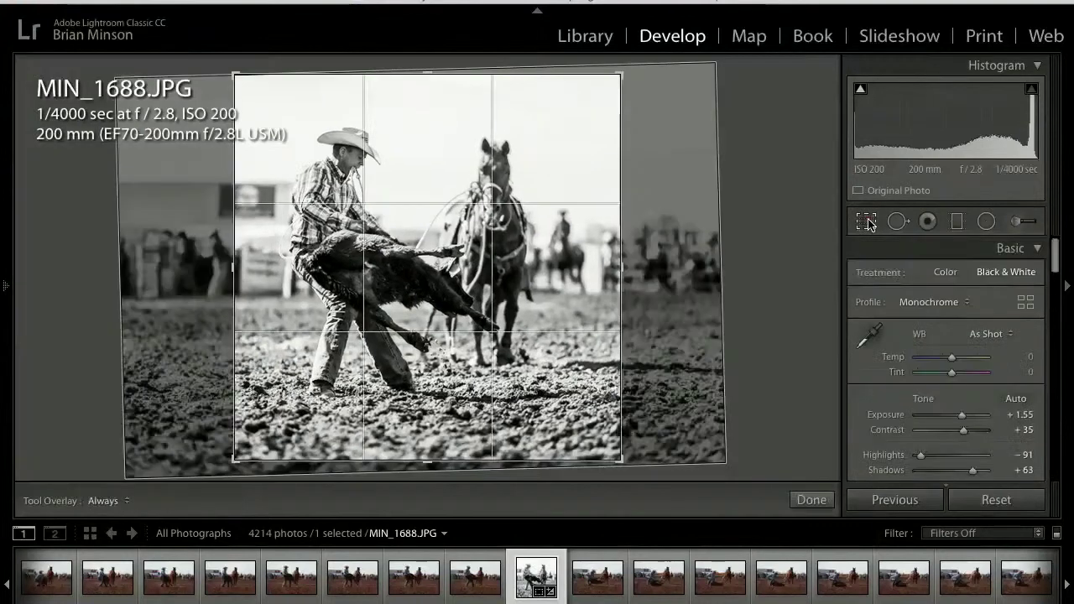
pyautogui.moveTo(558, 301); pyautogui.dragTo(517, 302)
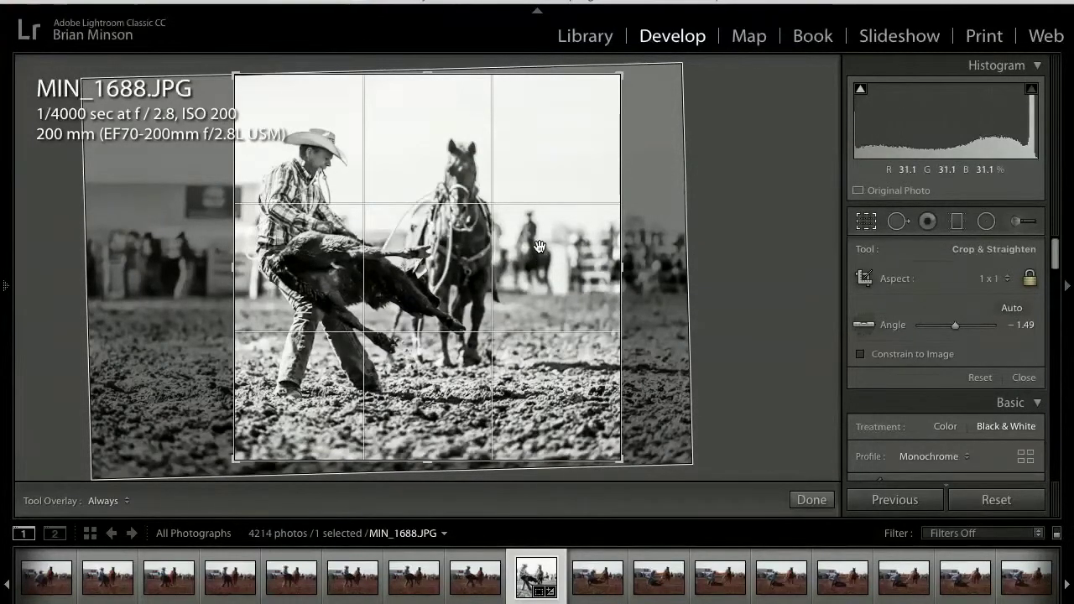
pyautogui.press('Return')
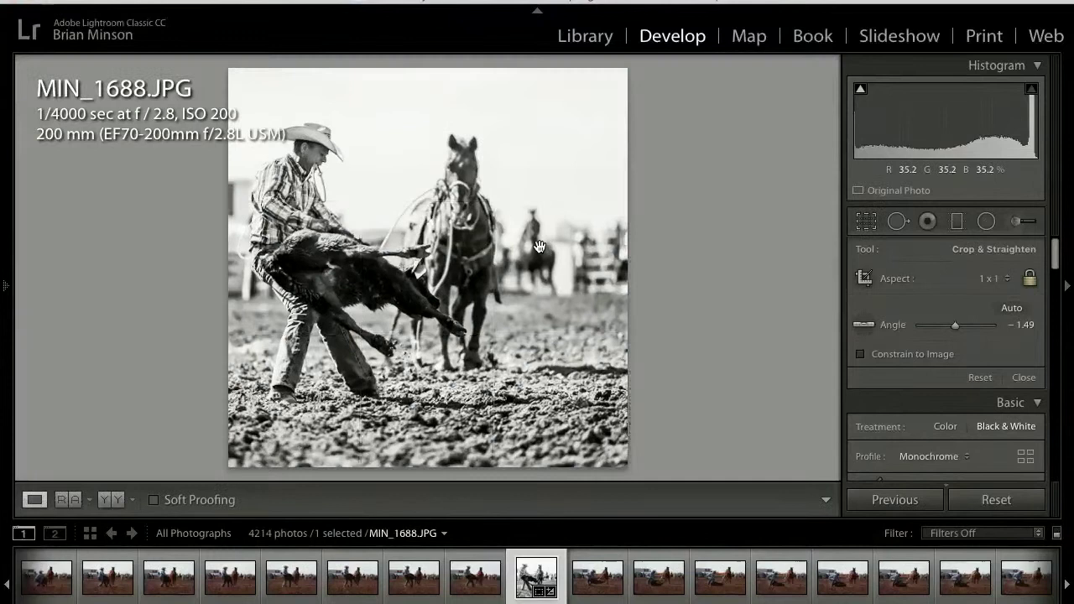
# Inspect the calf's dark fur in MIN_1688.JPG up close and set the Shadows to +93
pyautogui.click(411, 308)
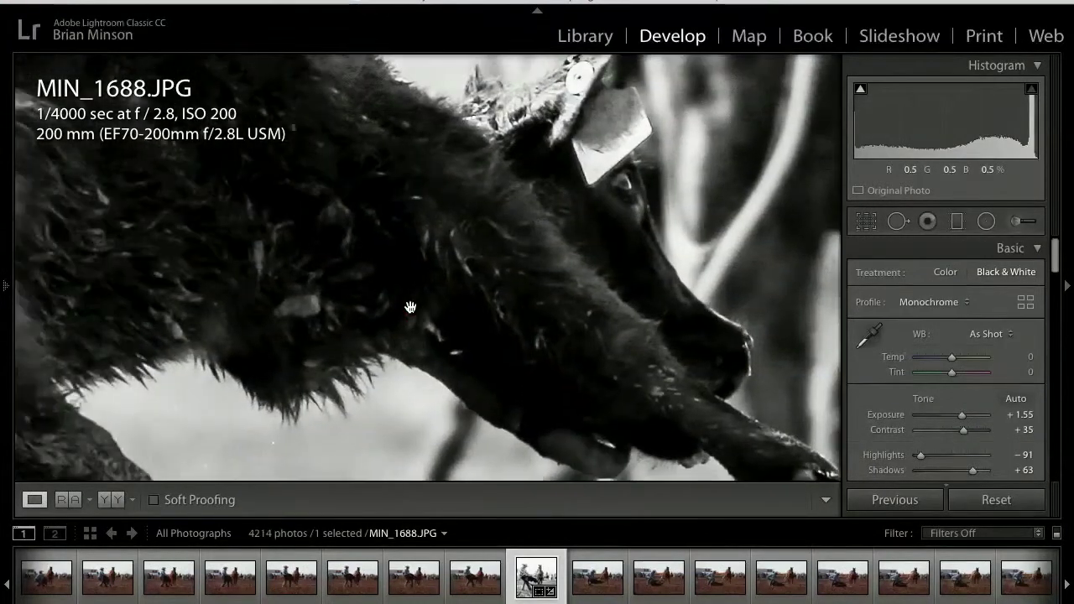
pyautogui.hotkey('ctrl', '=')
pyautogui.hotkey('ctrl', '=')
pyautogui.hotkey('ctrl', '=')
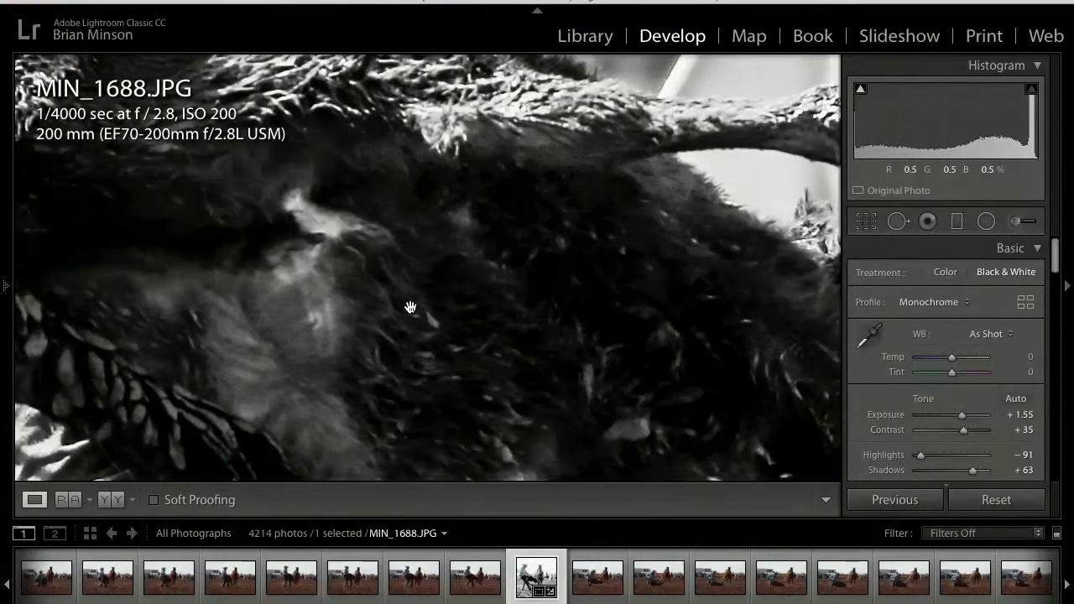
pyautogui.scroll(-2, 902, 413)
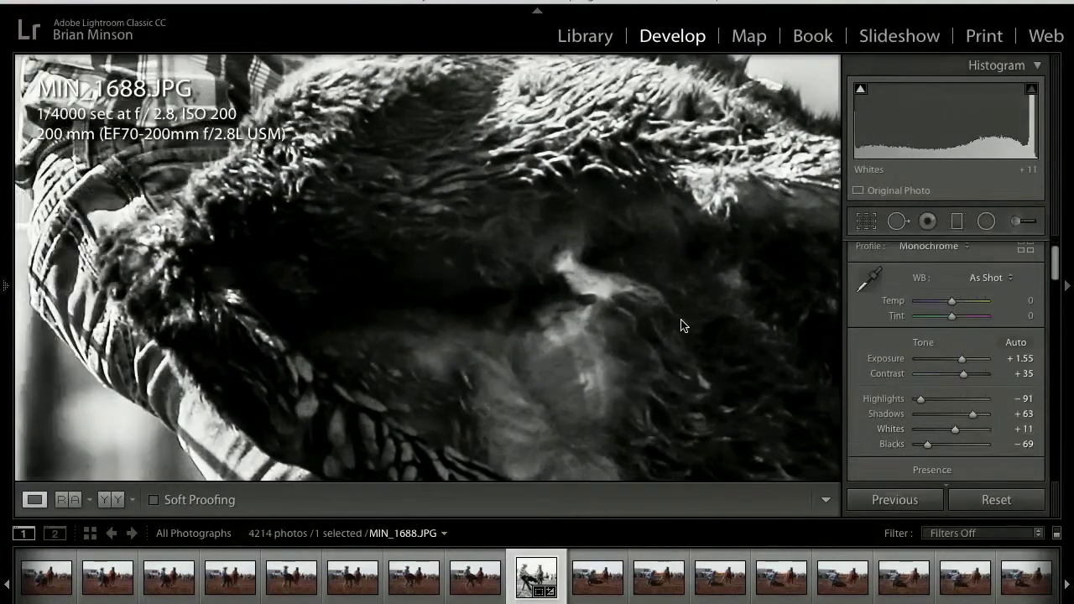
pyautogui.press('z')
pyautogui.click(371, 280)
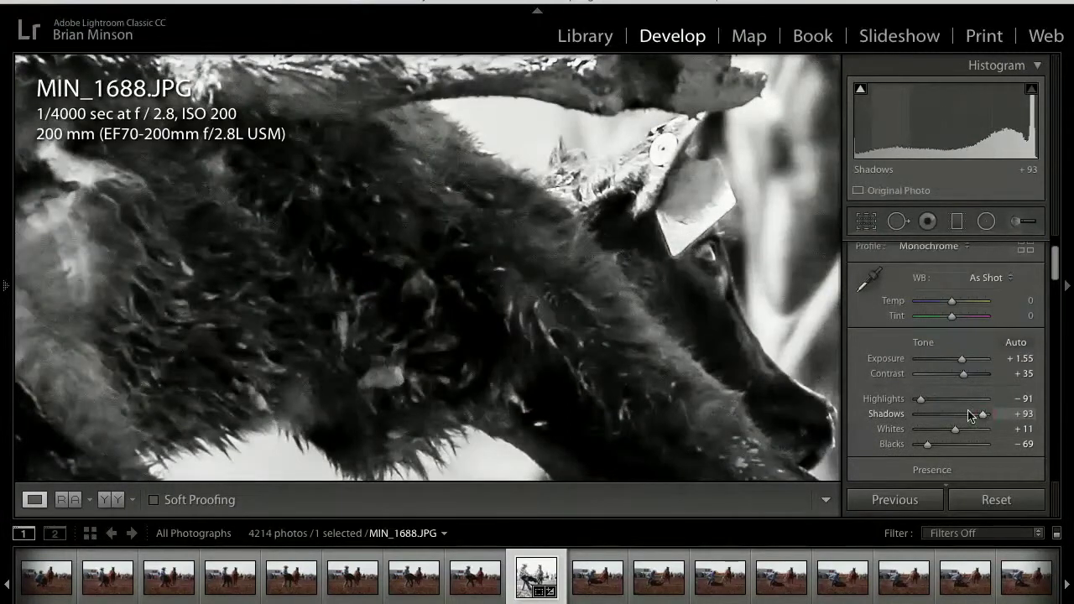
pyautogui.click(377, 307)
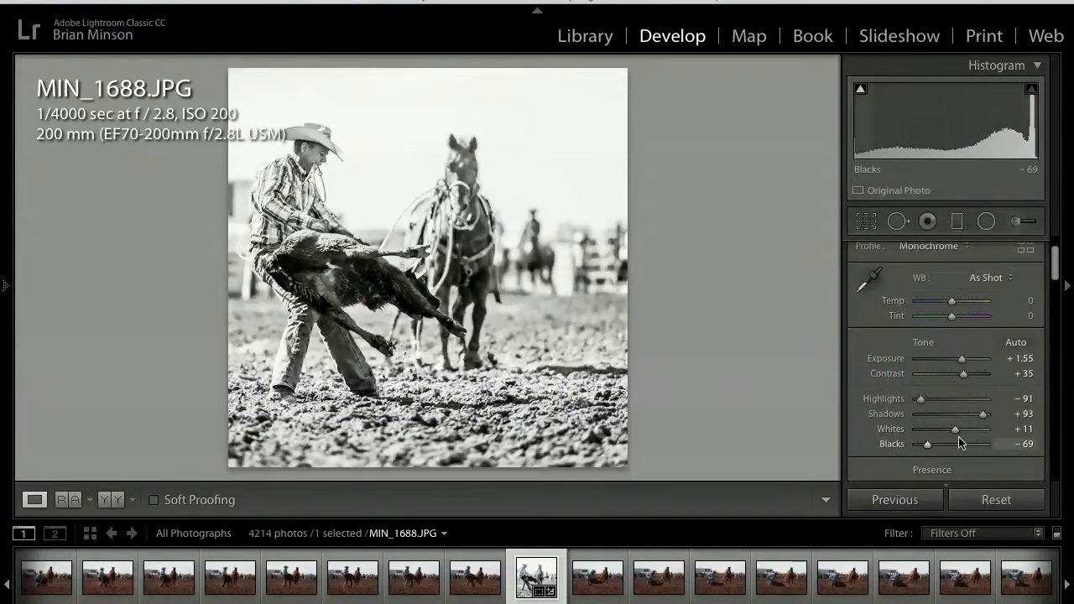
# Set the Contrast to +62 and the Exposure to +1.50 for the black-and-white photo
pyautogui.moveTo(968, 375); pyautogui.dragTo(972, 375)
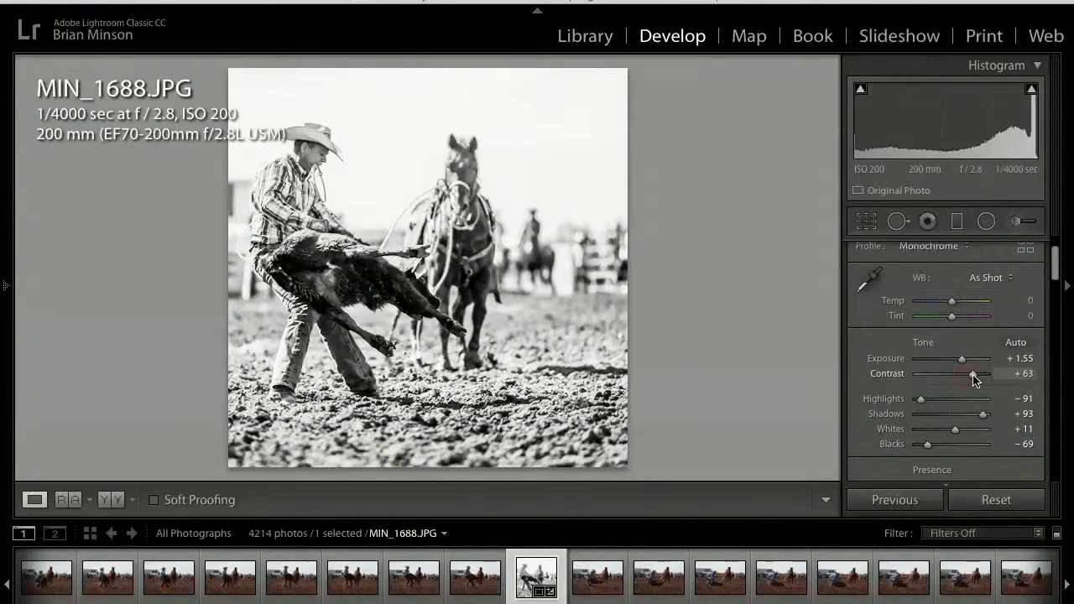
pyautogui.moveTo(980, 375); pyautogui.dragTo(970, 375)
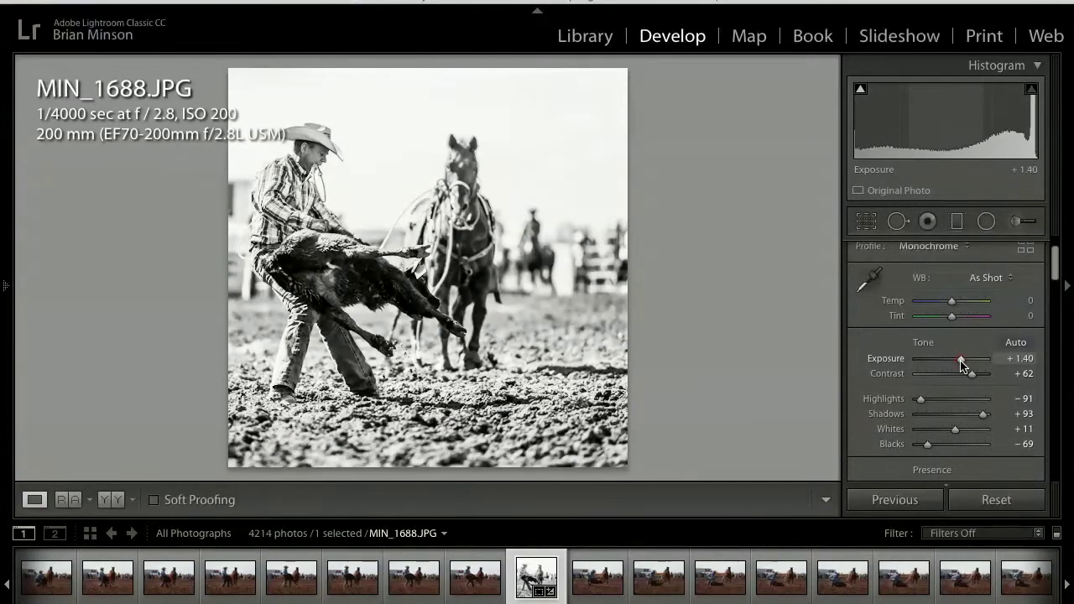
pyautogui.moveTo(960, 361); pyautogui.dragTo(956, 361)
pyautogui.moveTo(958, 365); pyautogui.dragTo(964, 365)
# Set the Blacks to -98, Clarity to +49 and Whites to -26, with Dehaze at 0, for MIN_1688.JPG
pyautogui.scroll(-1, 944, 393)
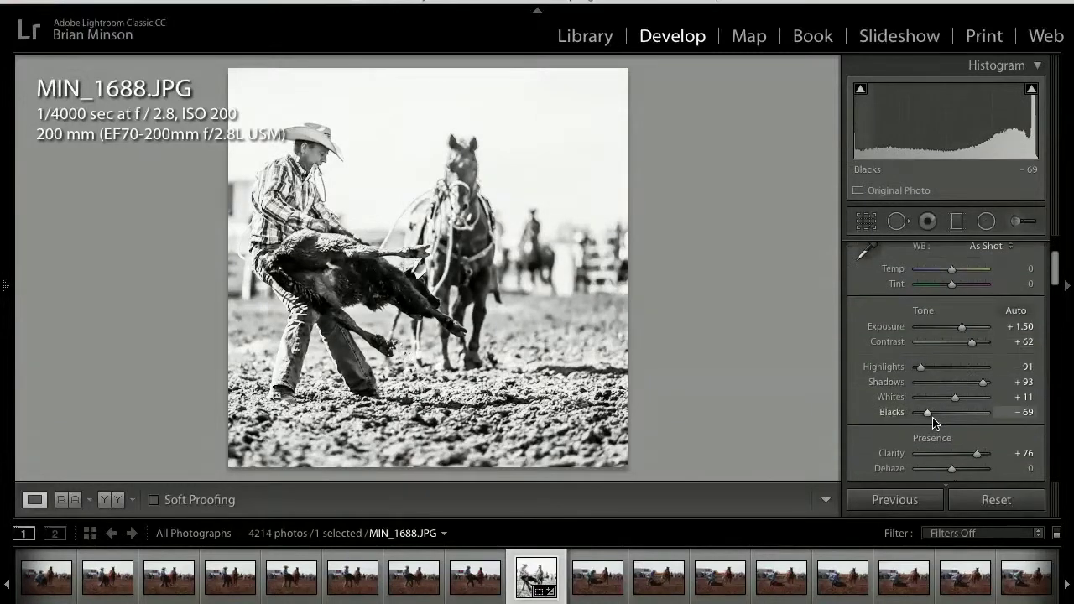
pyautogui.moveTo(929, 419); pyautogui.dragTo(921, 420)
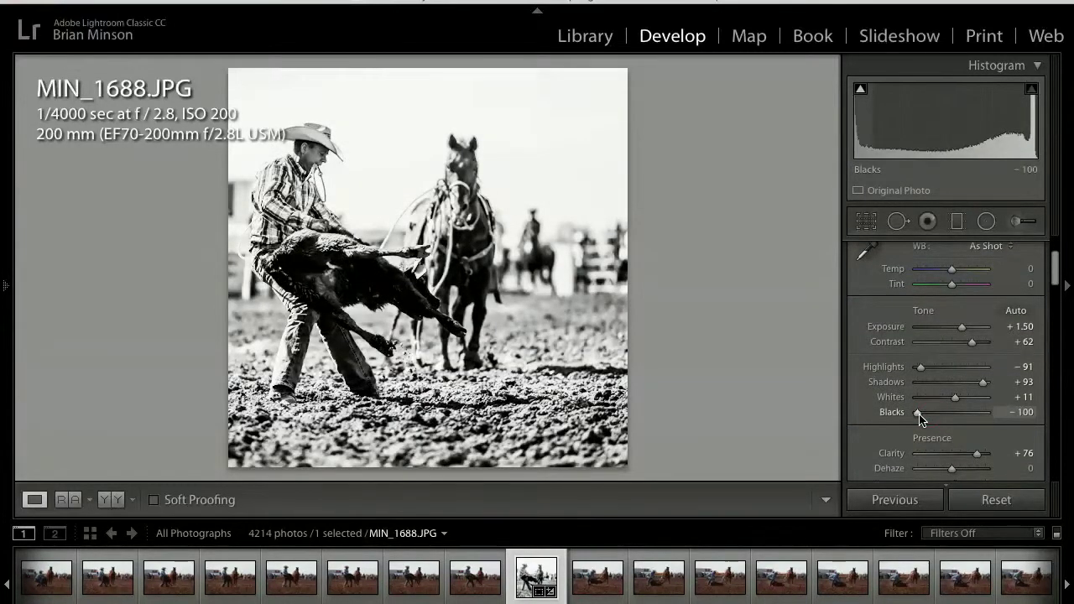
pyautogui.moveTo(959, 472)
pyautogui.mouseDown()
pyautogui.moveTo(988, 474)
pyautogui.moveTo(949, 479)
pyautogui.mouseUp()
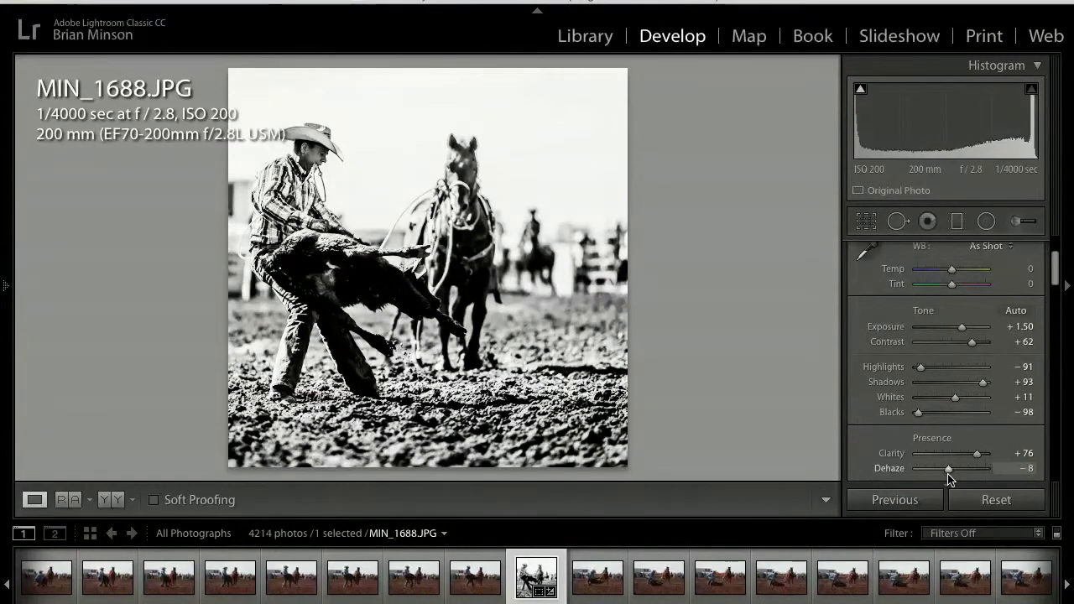
pyautogui.moveTo(949, 477); pyautogui.dragTo(967, 458)
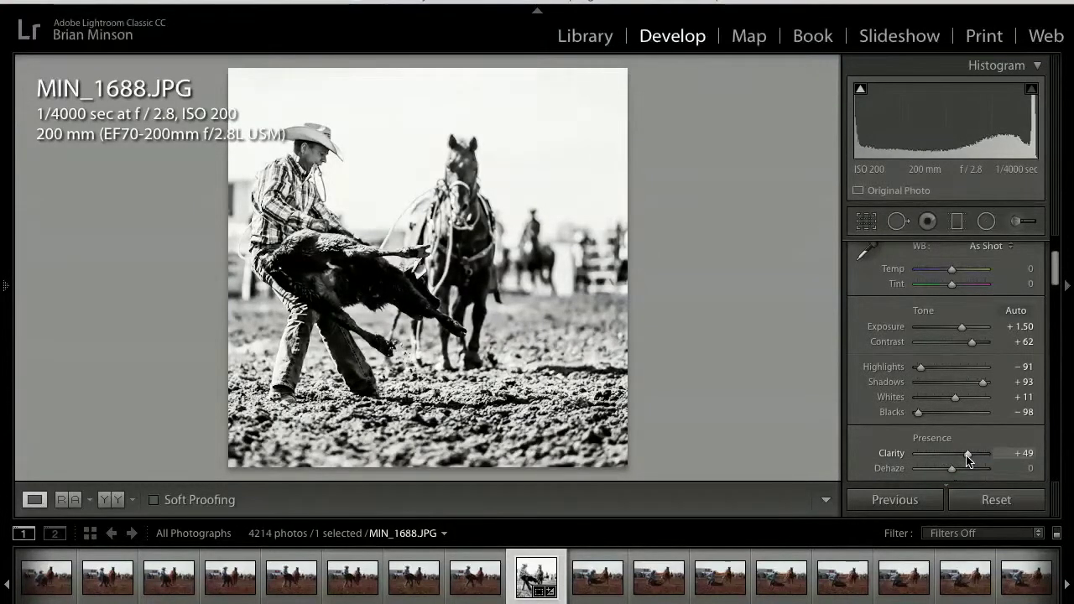
pyautogui.moveTo(959, 398); pyautogui.dragTo(942, 401)
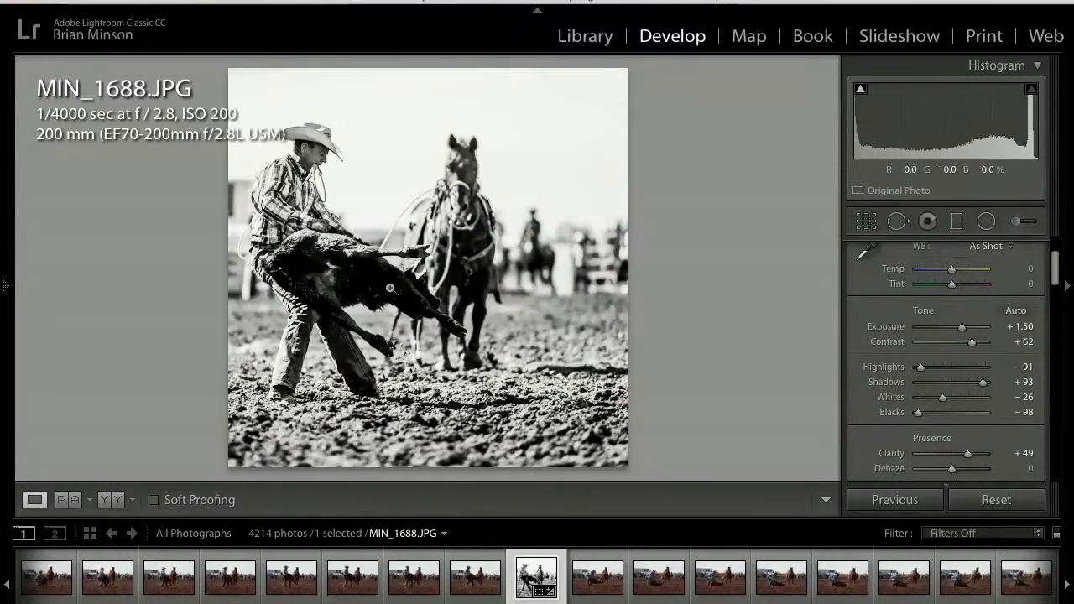
# Check the calf in the edited MIN_1688.JPG and flag the photo as a pick
pyautogui.click(374, 289)
pyautogui.click(372, 288)
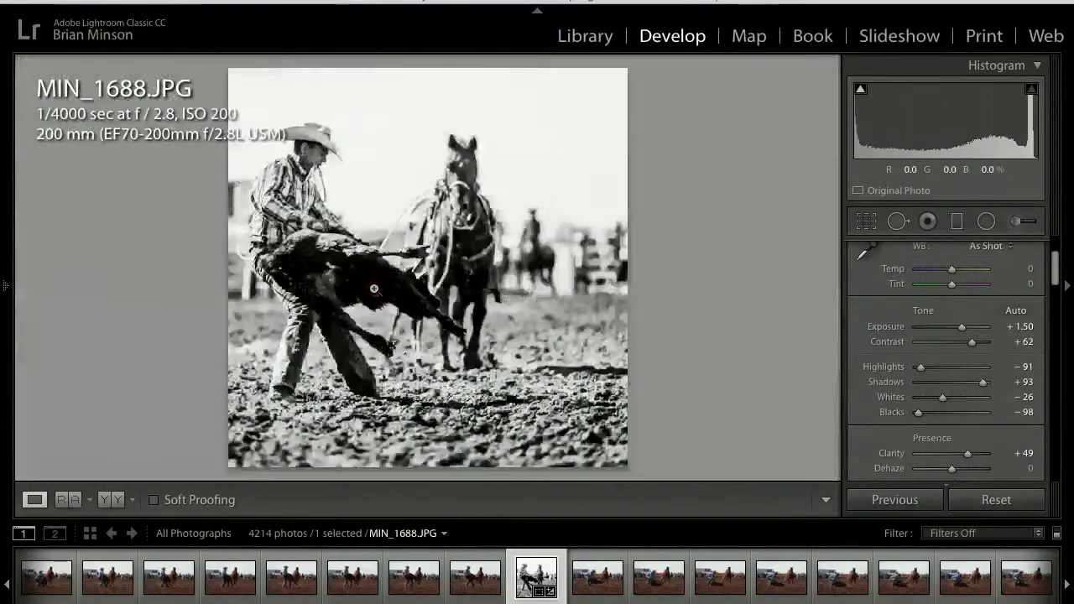
pyautogui.hotkey('shift', 'p')
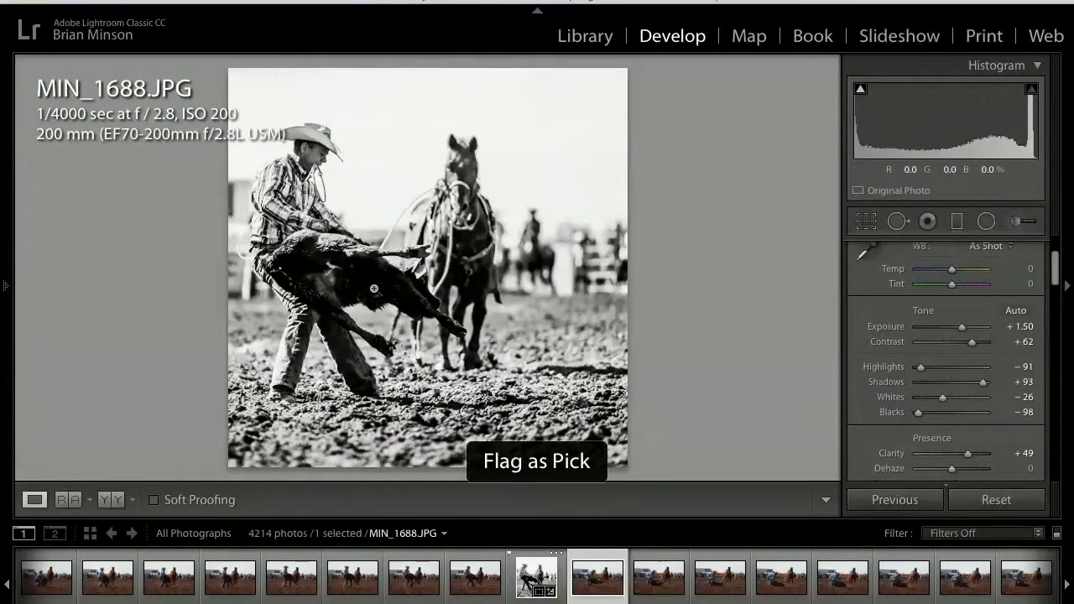
# Browse forward through the calf-tying frames and the next run to MIN_1742.JPG, and examine the mounted roper and calf up close
pyautogui.press('Right')
pyautogui.press('Right')
pyautogui.press('Right')
pyautogui.press('Right')
pyautogui.press('Right')
pyautogui.press('Right')
pyautogui.press('Right')
pyautogui.press('Right')
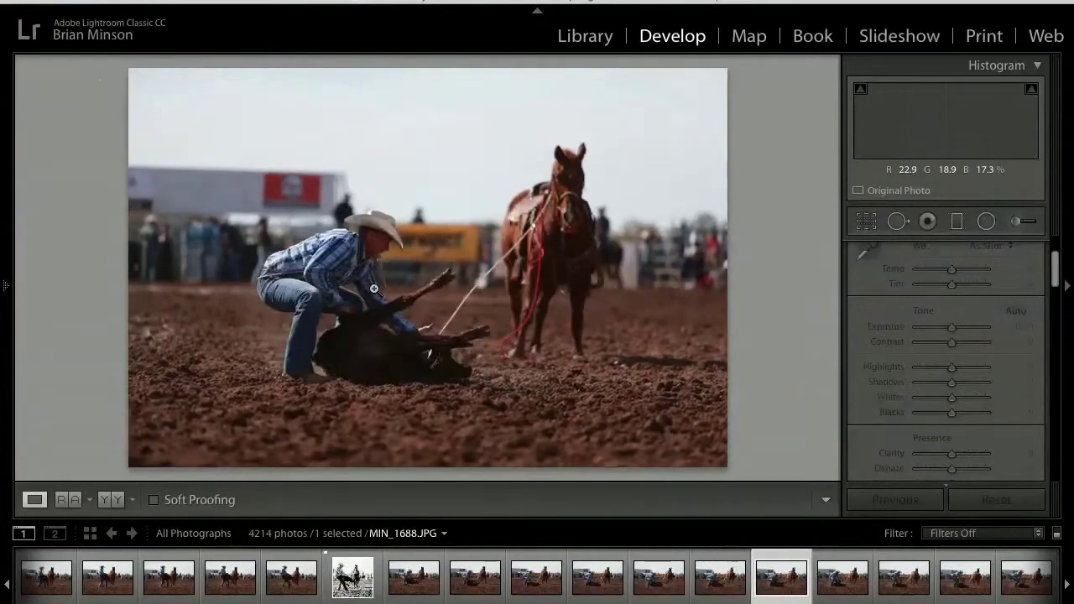
pyautogui.press('Right')
pyautogui.press('Right')
pyautogui.press('Right')
pyautogui.press('Right')
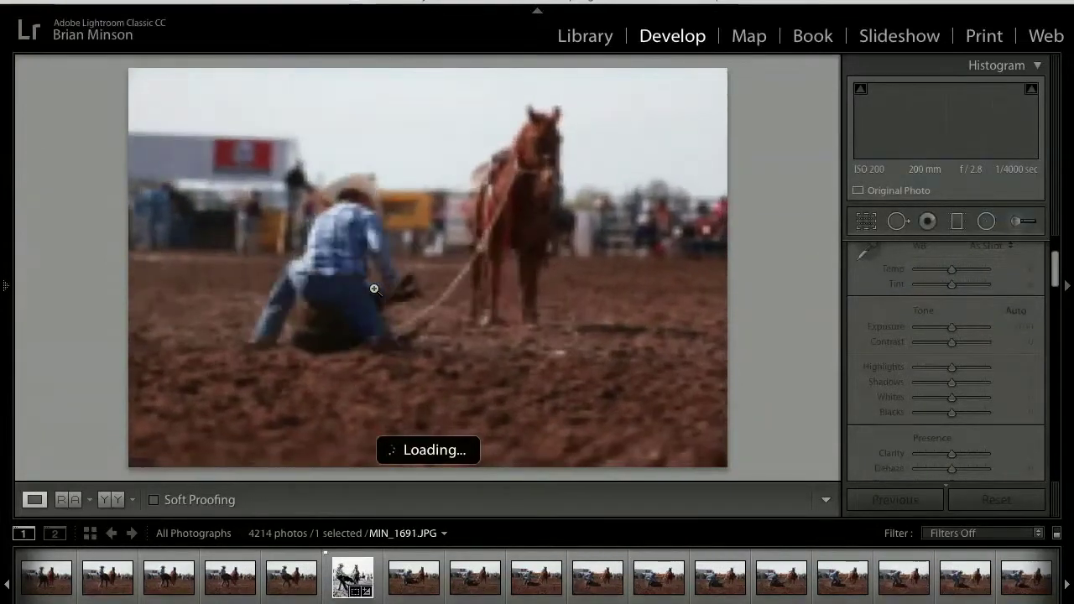
pyautogui.press('Right')
pyautogui.press('Right')
pyautogui.press('Right')
pyautogui.press('Right')
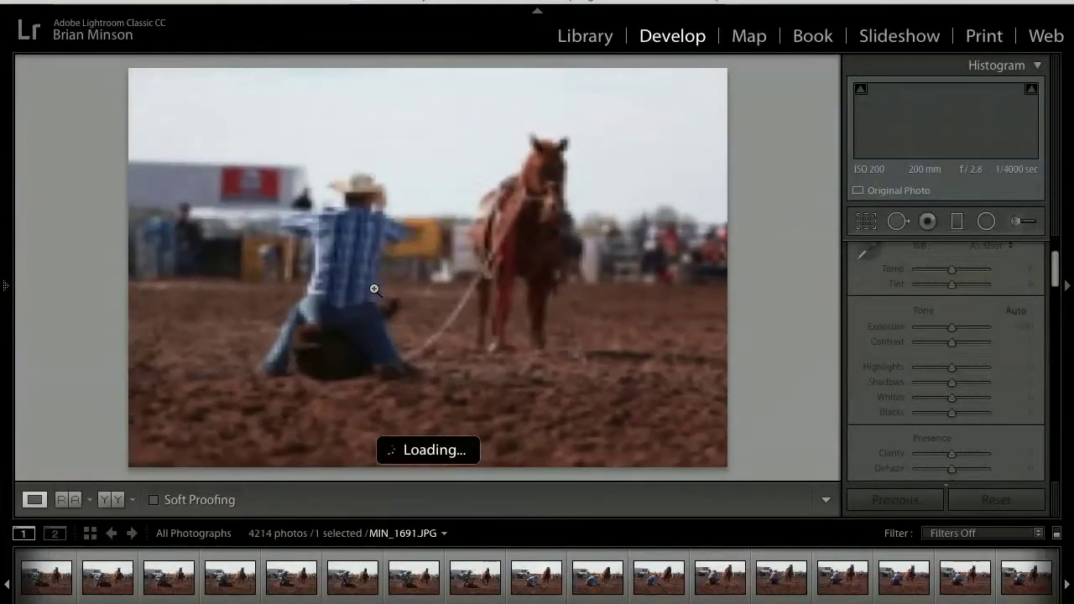
pyautogui.press('Right')
pyautogui.press('Right')
pyautogui.press('Right')
pyautogui.press('Right')
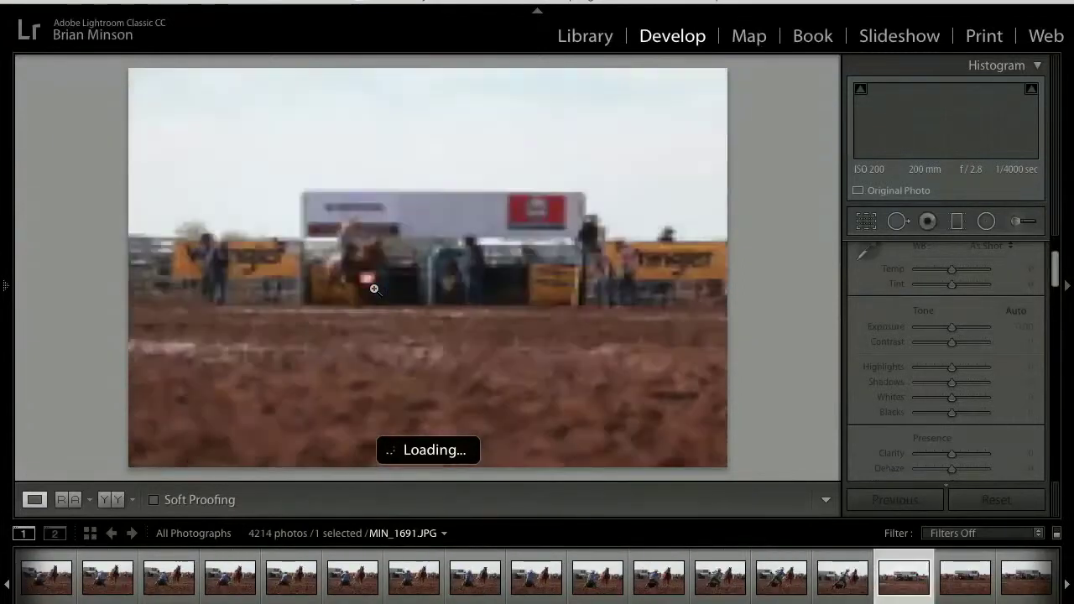
pyautogui.press('Right')
pyautogui.press('Right')
pyautogui.press('Right')
pyautogui.press('Right')
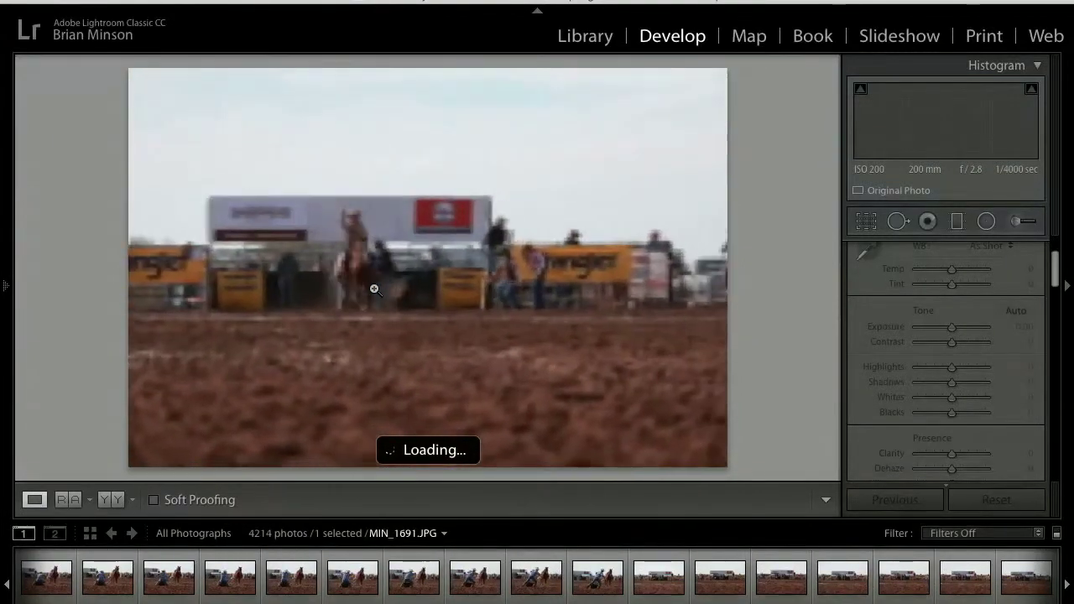
pyautogui.press('Right')
pyautogui.press('Right')
pyautogui.press('Right')
pyautogui.press('Right')
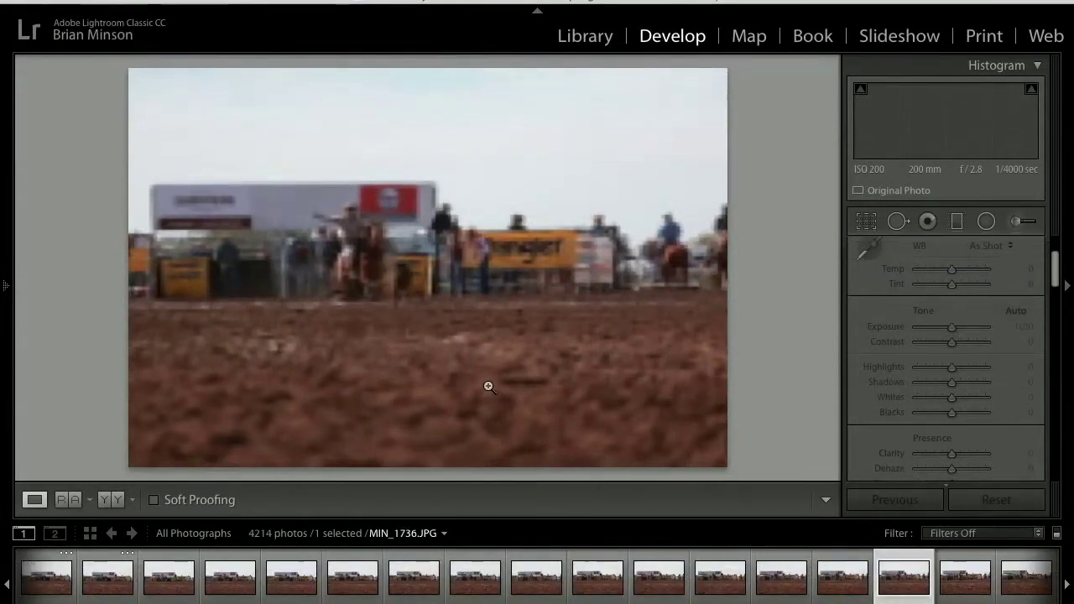
pyautogui.press('Right')
pyautogui.press('Right')
pyautogui.press('Right')
pyautogui.press('Right')
pyautogui.press('Right')
pyautogui.press('Right')
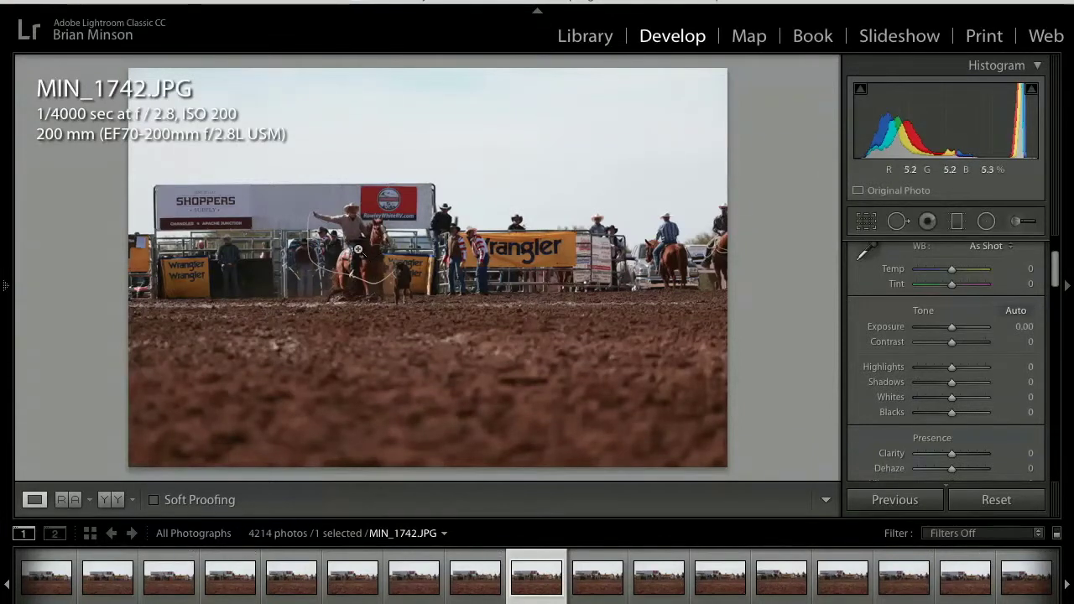
pyautogui.click(361, 251)
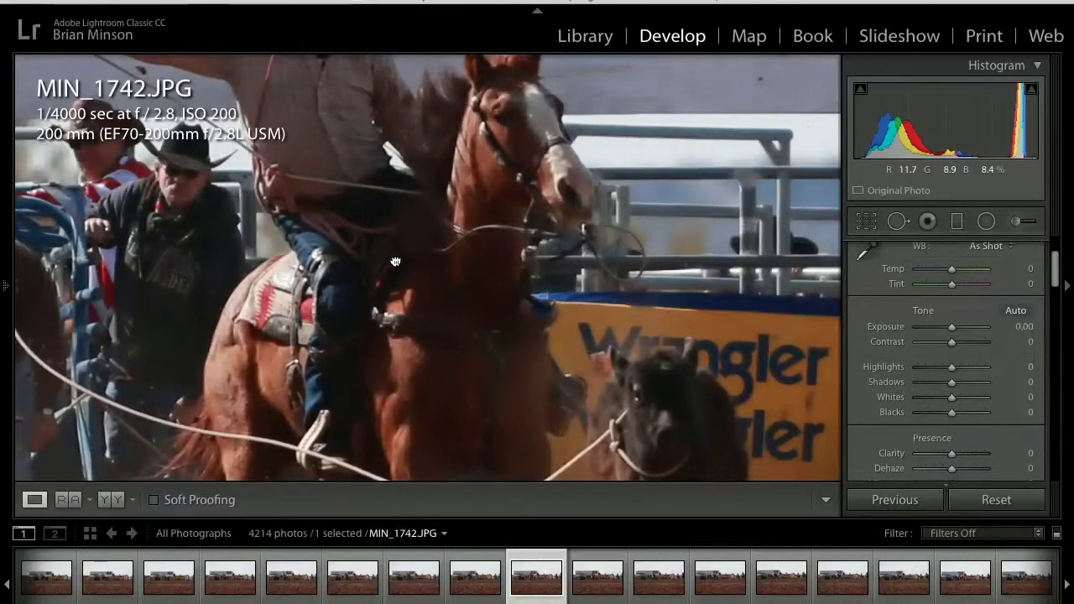
pyautogui.click(395, 261)
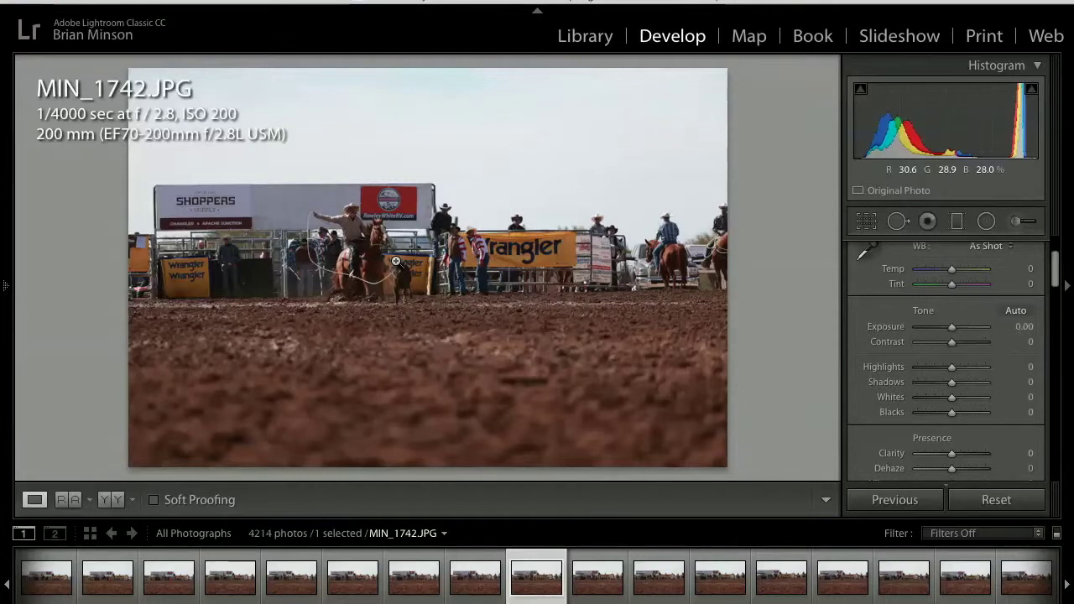
pyautogui.click(376, 246)
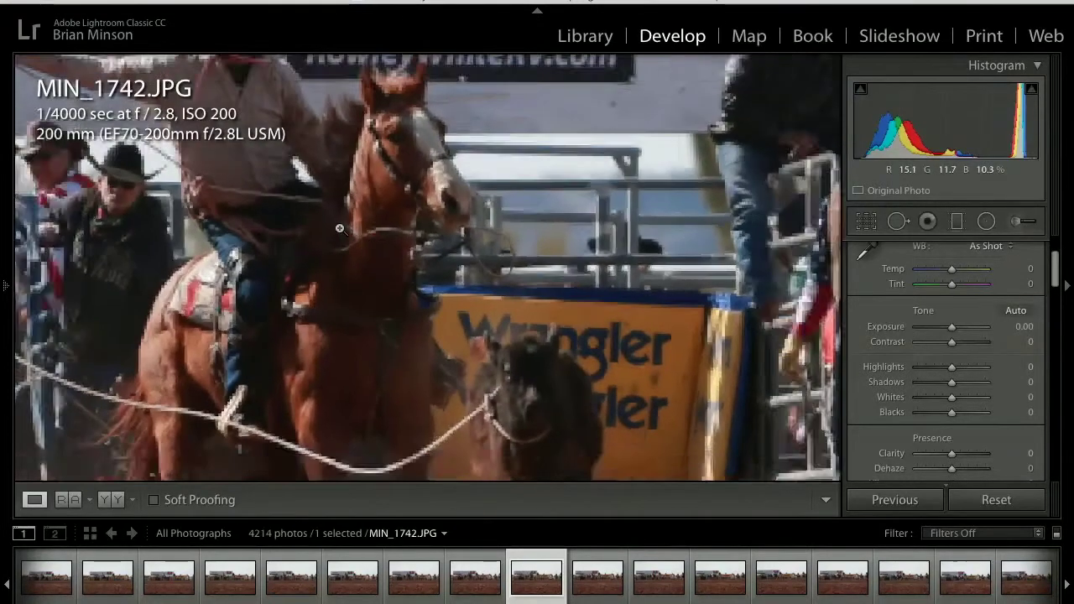
pyautogui.click(339, 228)
# Look through the next frames of the roper's run up to MIN_1750.JPG, where the rider is dismounting
pyautogui.press('Right')
pyautogui.press('Right')
pyautogui.press('Right')
pyautogui.press('Right')
pyautogui.press('Right')
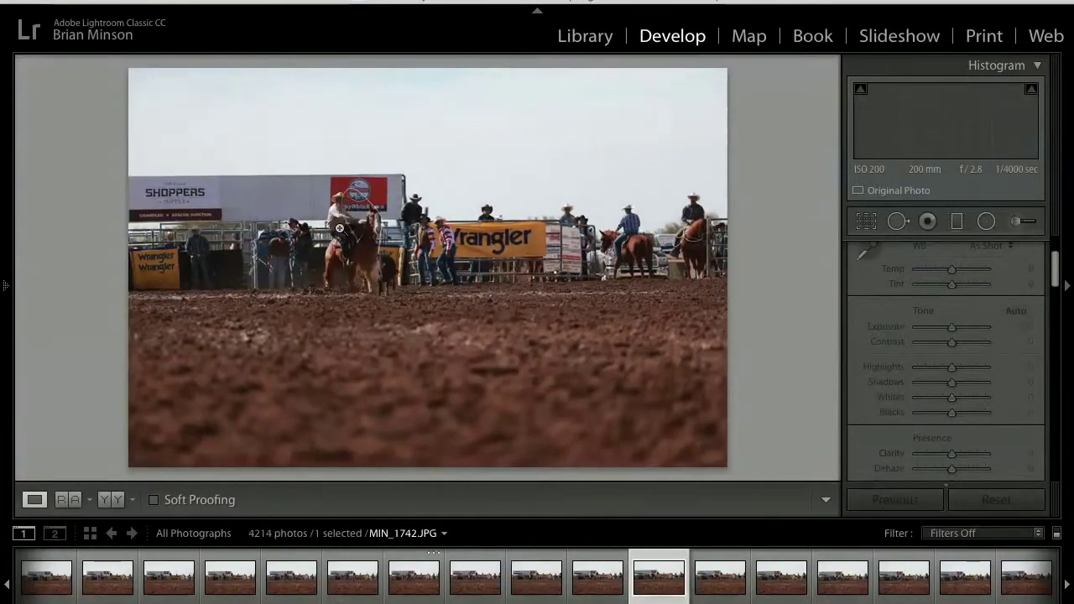
pyautogui.press('Right')
pyautogui.press('Right')
pyautogui.press('Right')
pyautogui.press('Right')
pyautogui.press('Right')
pyautogui.press('Right')
pyautogui.press('Right')
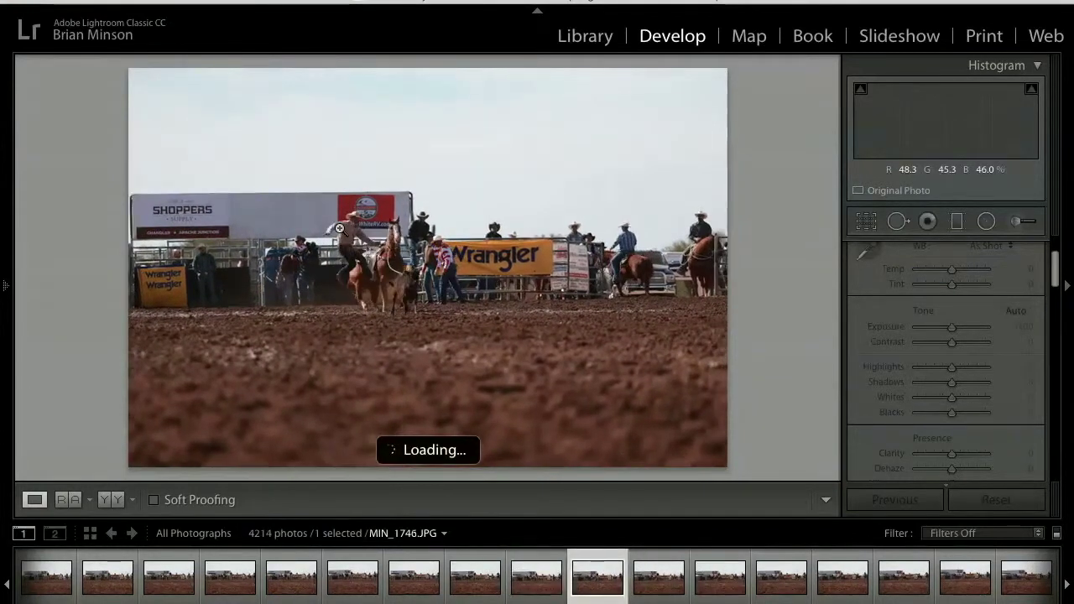
pyautogui.press('Right')
pyautogui.press('Right')
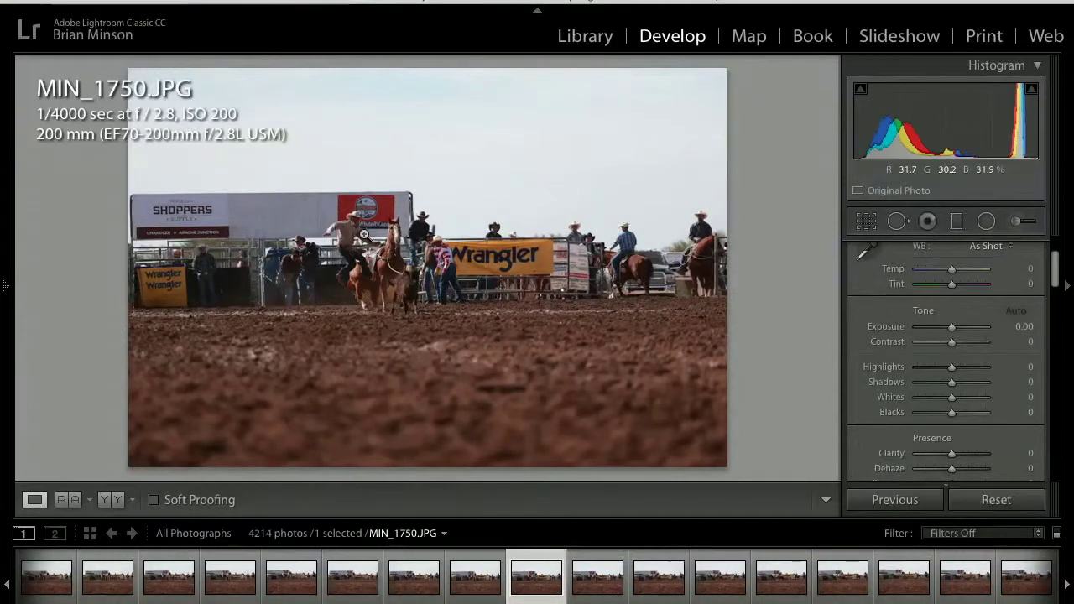
# Inspect the dismounting roper in MIN_1750.JPG up close and apply automatic tone to the photo
pyautogui.click(363, 235)
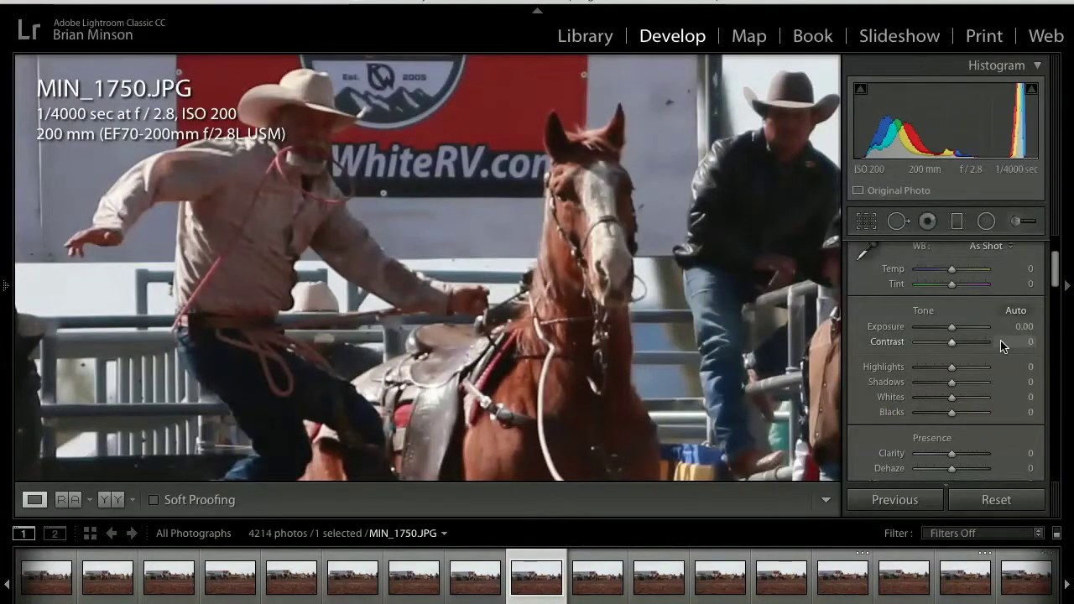
pyautogui.click(1015, 311)
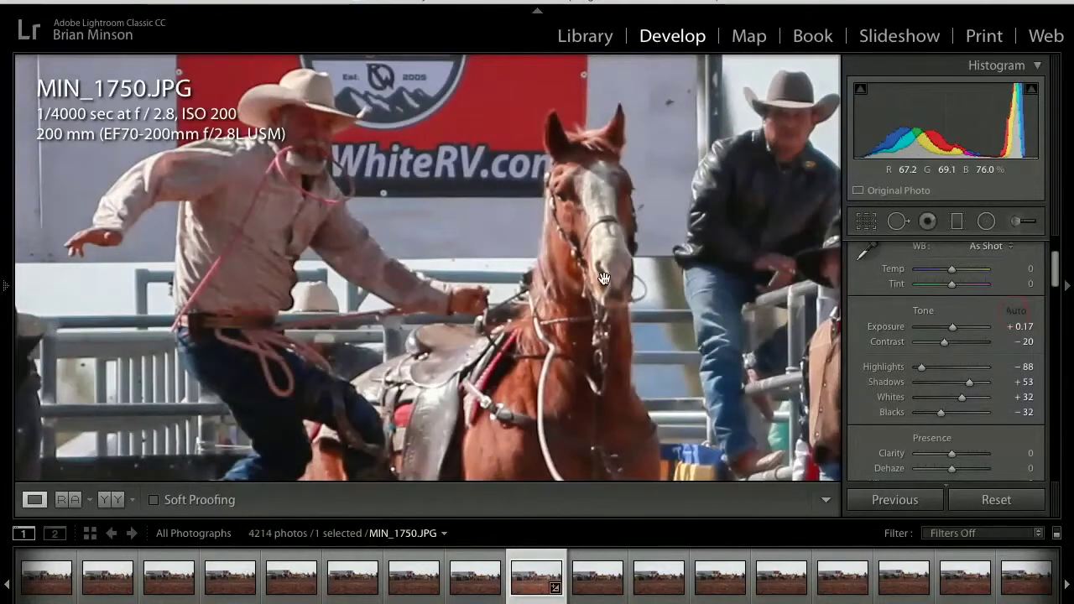
pyautogui.click(263, 257)
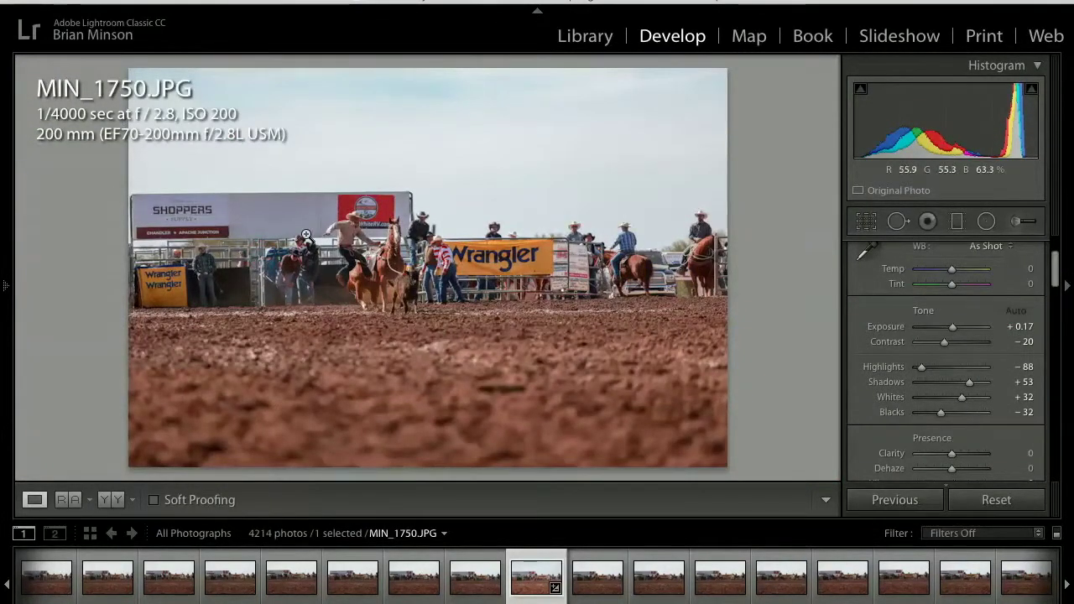
# Browse forward past MIN_1750.JPG through the calf-tying frames to MIN_1798.JPG, and examine the roper lifting the calf up close
pyautogui.press('Right')
pyautogui.press('Right')
pyautogui.press('Right')
pyautogui.press('Right')
pyautogui.press('Right')
pyautogui.press('Right')
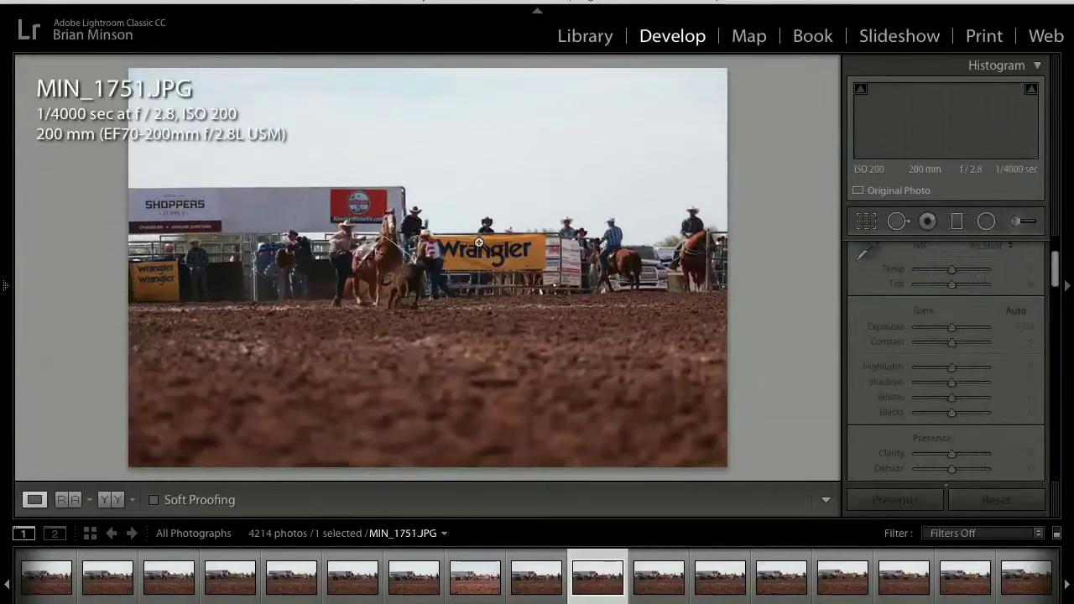
pyautogui.press('Right')
pyautogui.press('Right')
pyautogui.press('Right')
pyautogui.press('Right')
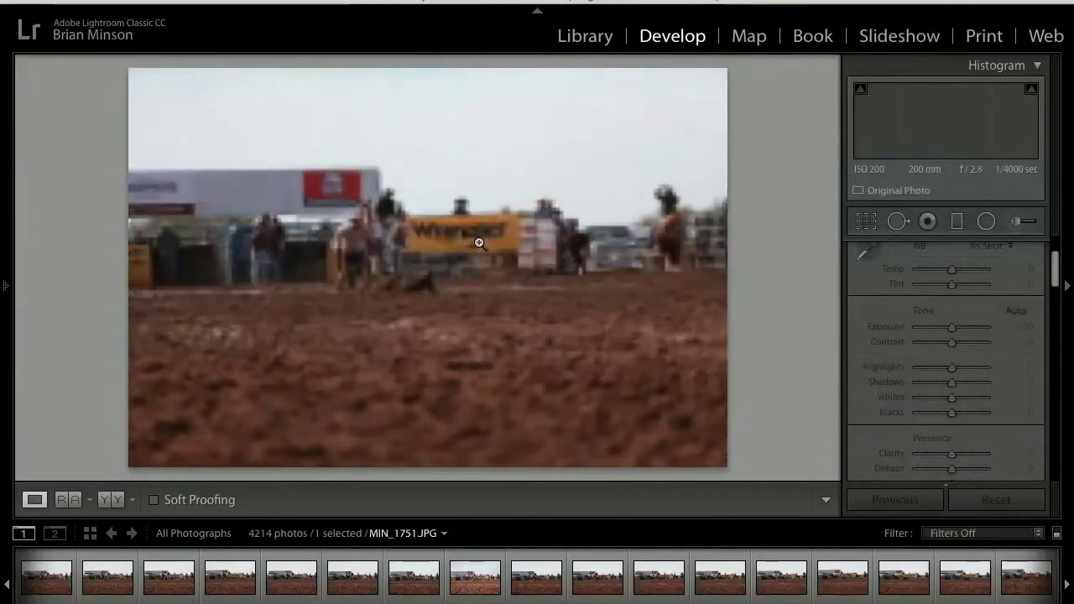
pyautogui.press('Right')
pyautogui.press('Right')
pyautogui.press('Right')
pyautogui.press('Right')
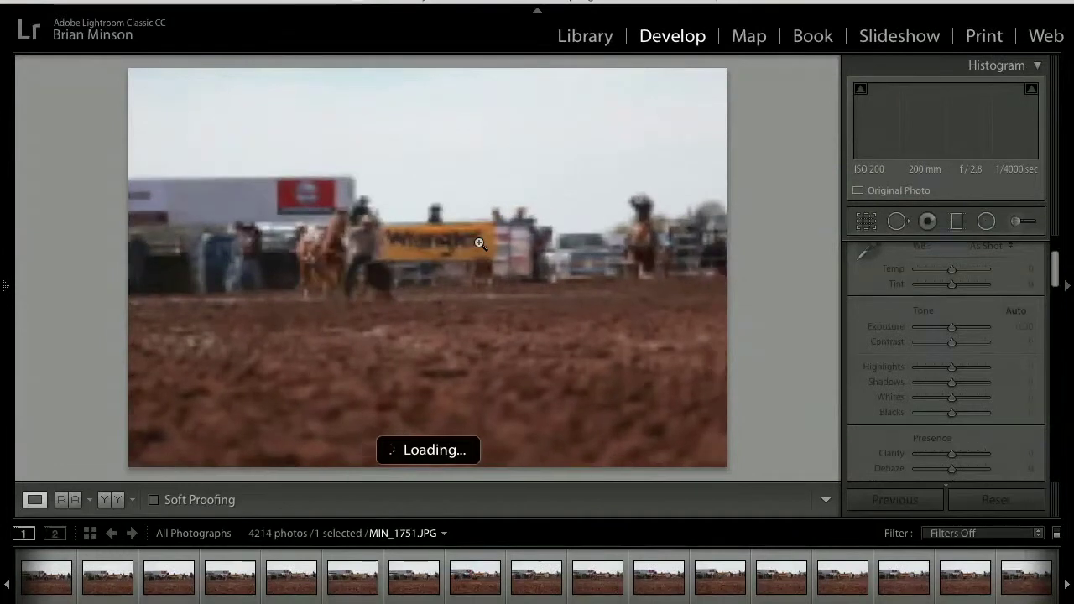
pyautogui.press('Right')
pyautogui.press('Right')
pyautogui.press('Right')
pyautogui.press('Right')
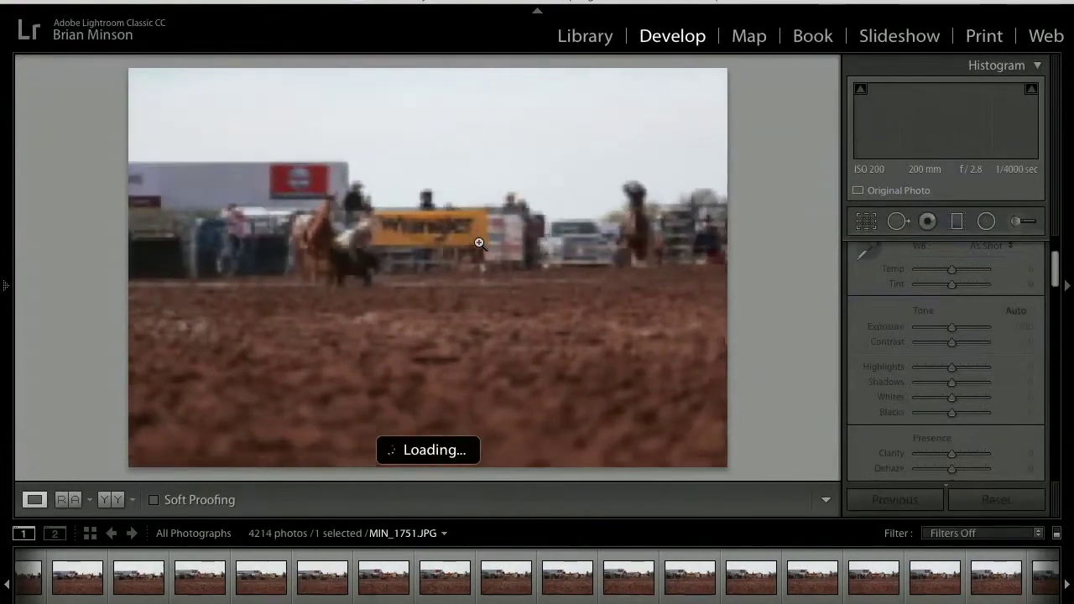
pyautogui.press('Right')
pyautogui.press('Right')
pyautogui.press('Right')
pyautogui.press('Right')
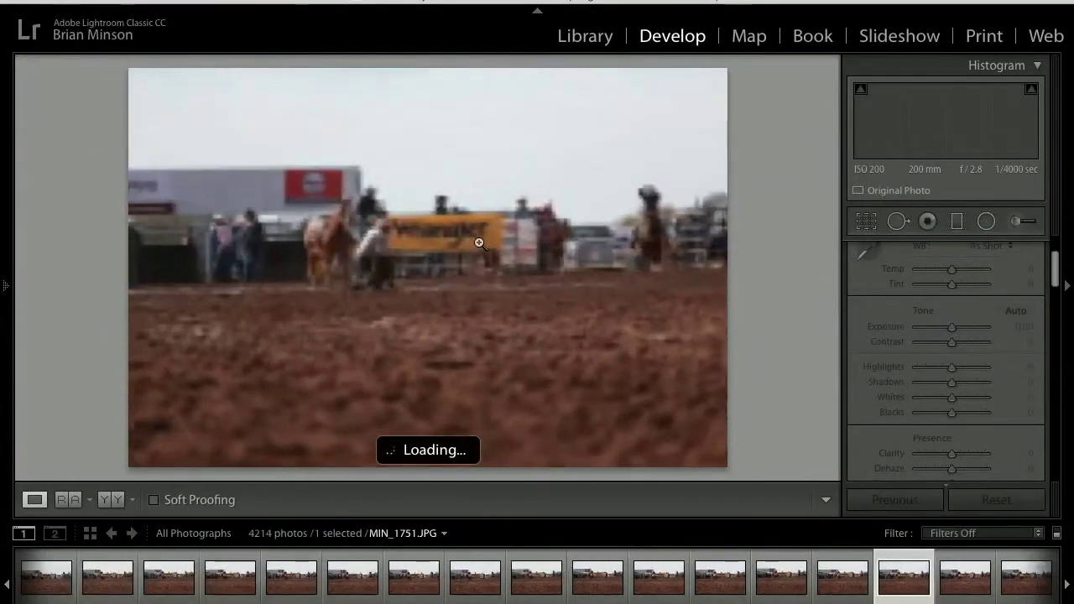
pyautogui.press('Right')
pyautogui.press('Right')
pyautogui.hotkey('shift', 'Tab')
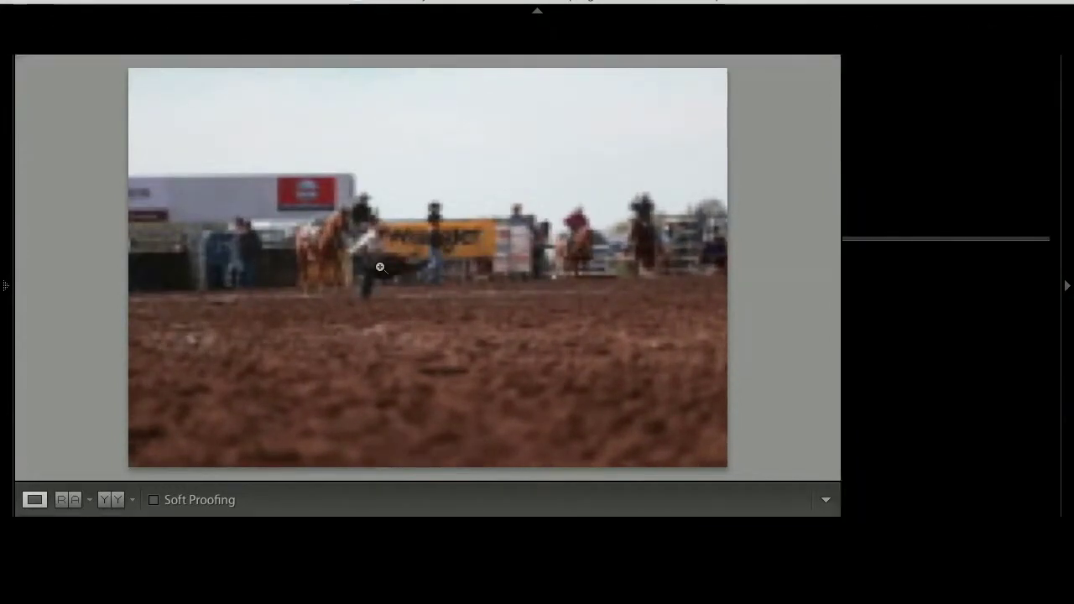
pyautogui.hotkey('shift', 'Tab')
pyautogui.click(379, 266)
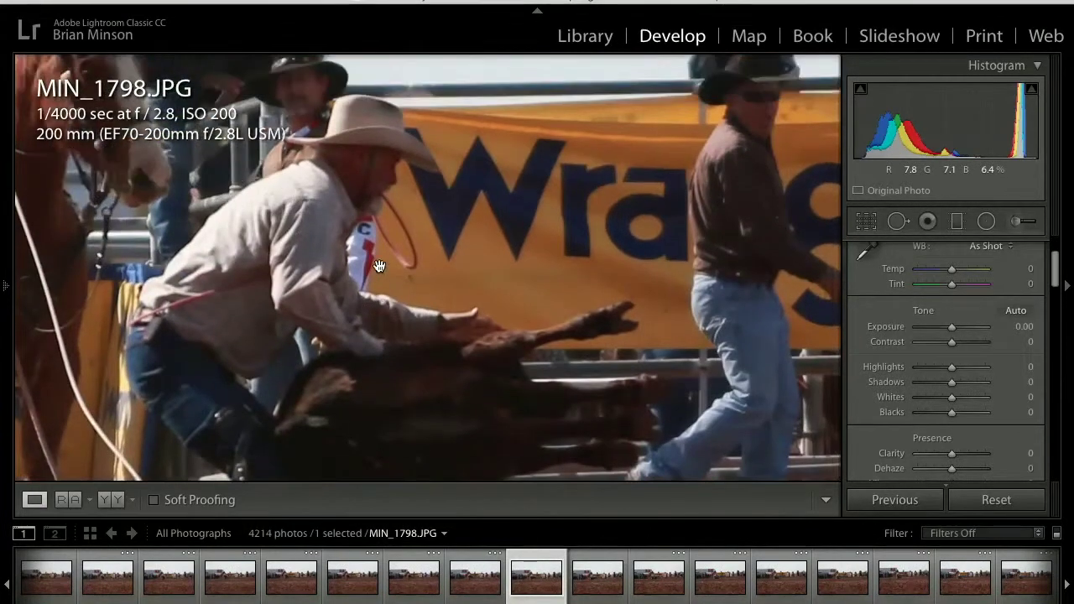
pyautogui.click(324, 235)
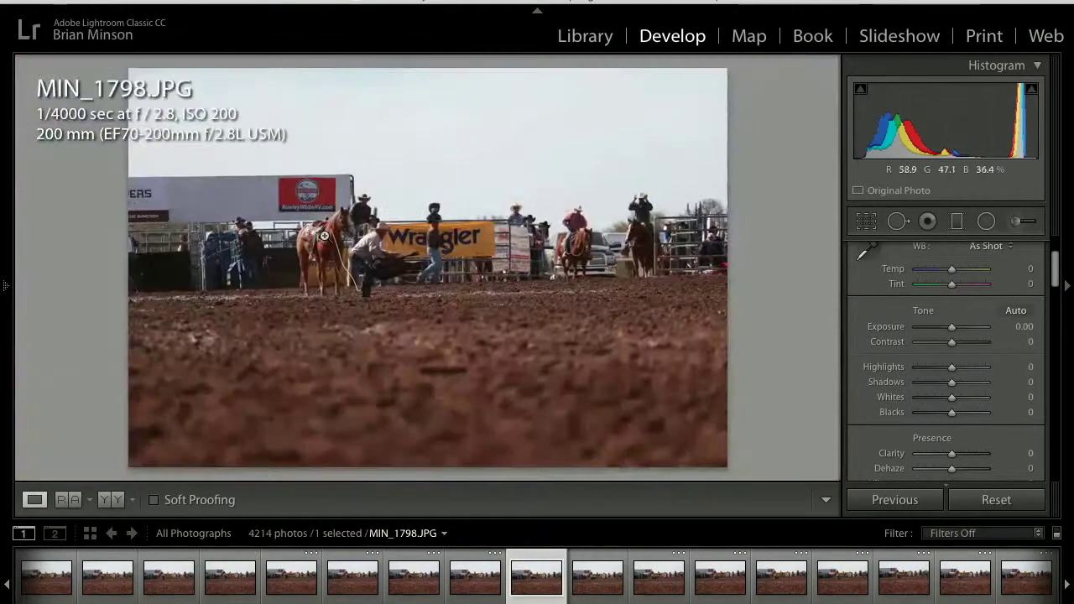
# Browse forward through the following run to MIN_1855.JPG, and examine the dismounting roper and his horse up close
pyautogui.press('Right')
pyautogui.press('Right')
pyautogui.press('Right')
pyautogui.press('Right')
pyautogui.press('Right')
pyautogui.press('Right')
pyautogui.press('Right')
pyautogui.press('Right')
pyautogui.press('Right')
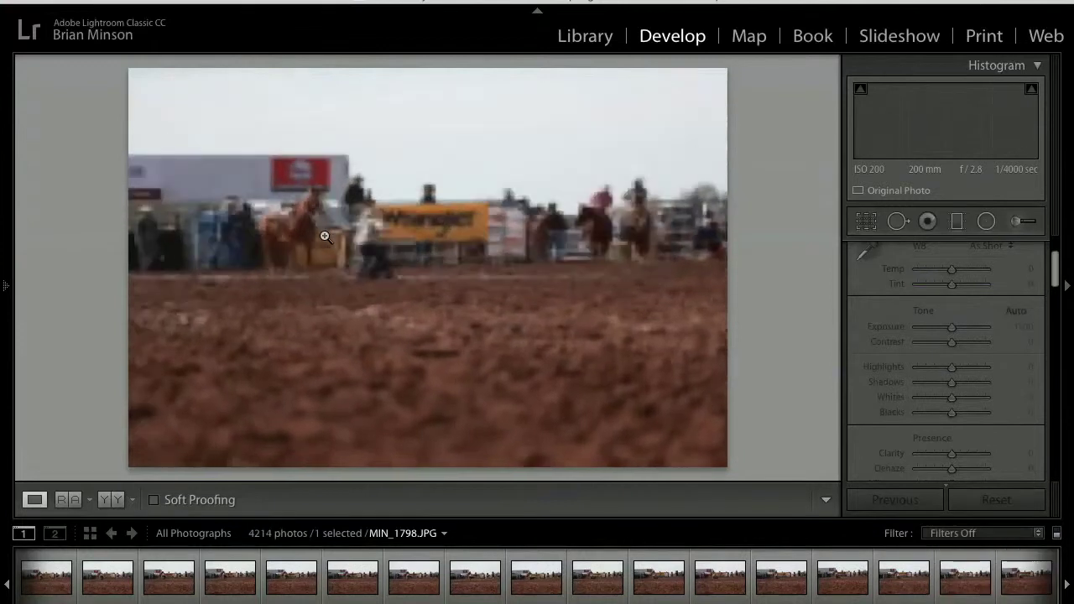
pyautogui.press('Right')
pyautogui.press('Right')
pyautogui.press('Right')
pyautogui.press('Right')
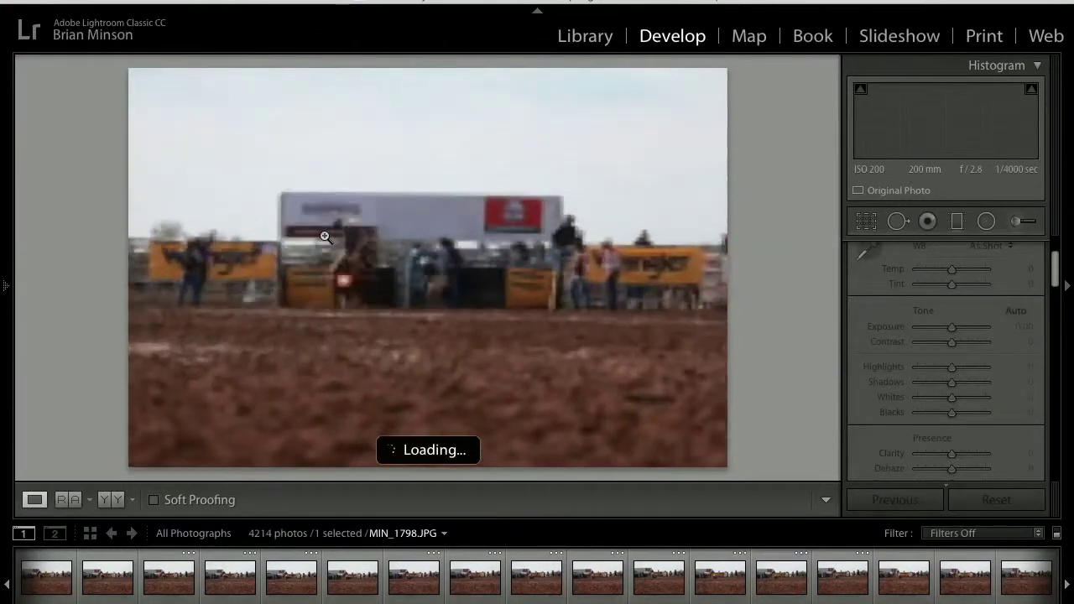
pyautogui.press('Right')
pyautogui.press('Right')
pyautogui.press('Right')
pyautogui.press('Right')
pyautogui.press('Right')
pyautogui.press('Right')
pyautogui.press('Right')
pyautogui.press('Right')
pyautogui.press('Right')
pyautogui.press('Right')
pyautogui.press('Right')
pyautogui.press('Right')
pyautogui.press('Right')
pyautogui.press('Right')
pyautogui.press('Right')
pyautogui.press('Right')
pyautogui.press('Right')
pyautogui.press('Right')
pyautogui.press('Right')
pyautogui.press('Right')
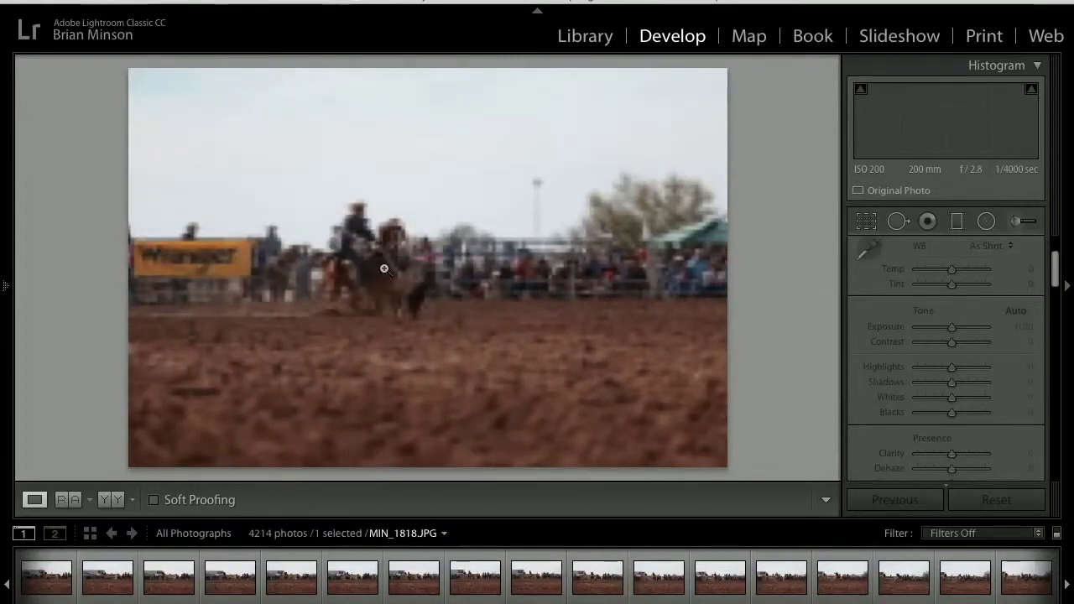
pyautogui.press('Right')
pyautogui.press('Right')
pyautogui.press('Right')
pyautogui.press('Right')
pyautogui.press('Right')
pyautogui.press('Right')
pyautogui.press('Right')
pyautogui.press('Right')
pyautogui.press('Right')
pyautogui.press('Right')
pyautogui.press('Right')
pyautogui.press('Right')
pyautogui.press('Right')
pyautogui.press('Right')
pyautogui.press('Right')
pyautogui.press('Right')
pyautogui.press('Right')
pyautogui.press('Right')
pyautogui.press('Right')
pyautogui.press('Right')
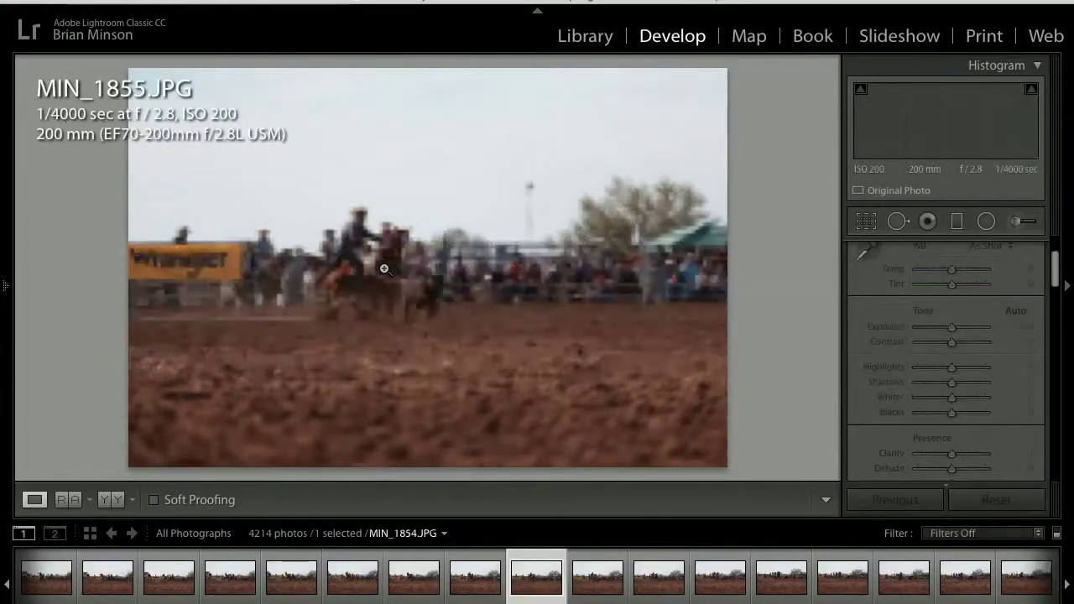
pyautogui.click(383, 269)
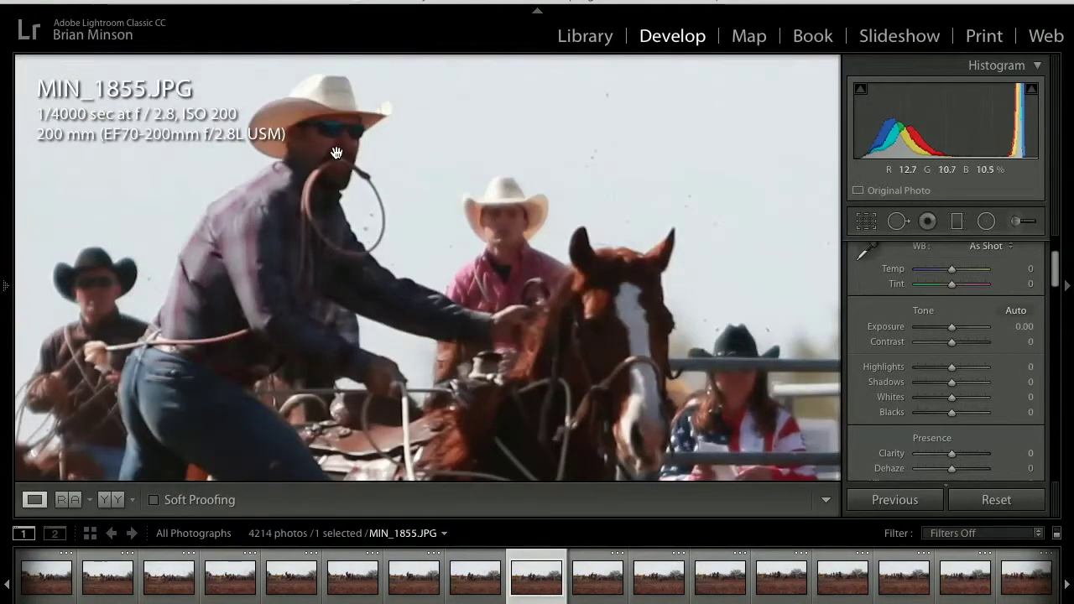
pyautogui.click(336, 153)
# Look through the frames after MIN_1855.JPG, from the roper's approach to the calf tying, up to MIN_1975.JPG
pyautogui.press('Right')
pyautogui.press('Right')
pyautogui.press('Right')
pyautogui.press('Right')
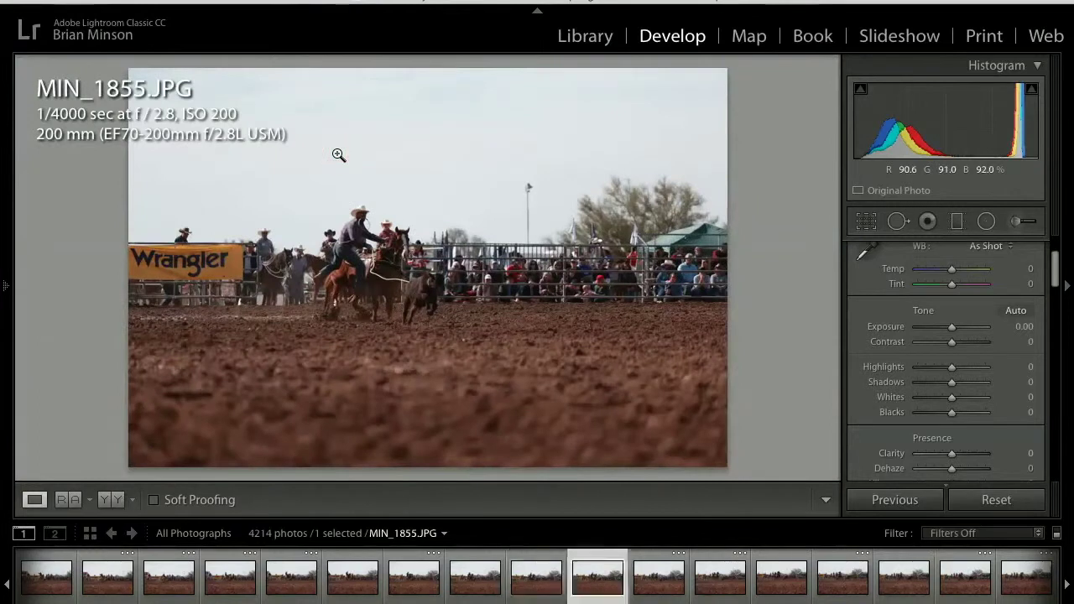
pyautogui.press('Right')
pyautogui.press('Right')
pyautogui.press('Right')
pyautogui.press('Right')
pyautogui.press('Right')
pyautogui.press('Right')
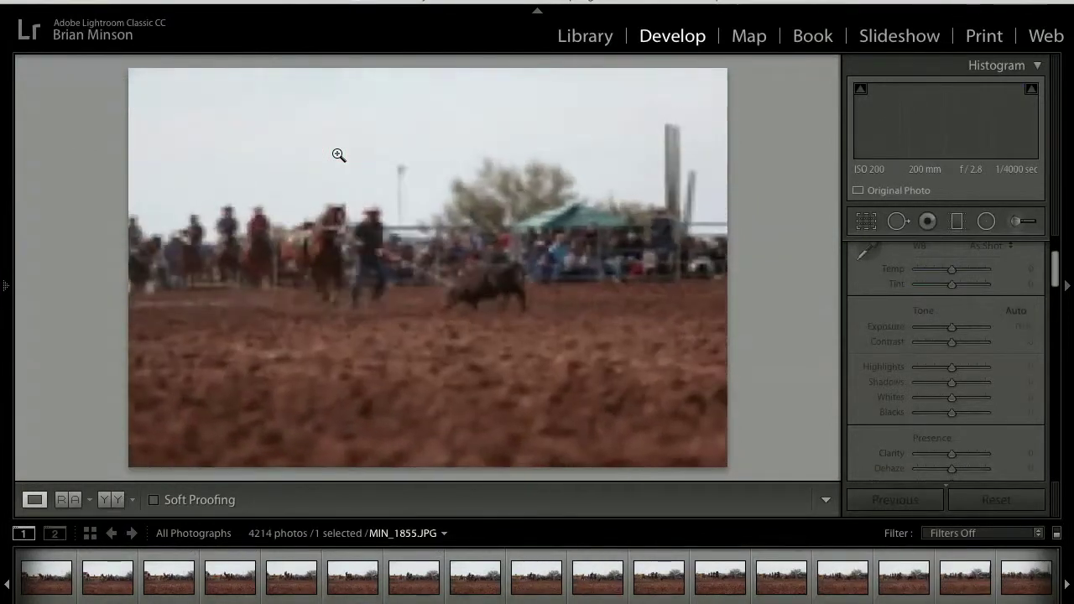
pyautogui.press('Right')
pyautogui.press('Right')
pyautogui.press('Right')
pyautogui.press('Right')
pyautogui.press('Right')
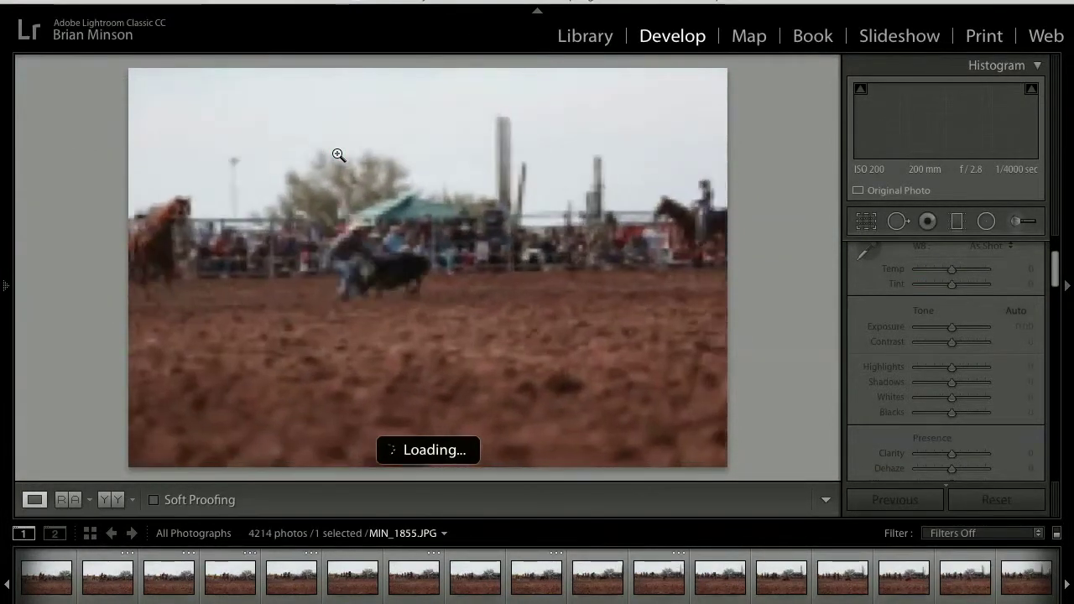
pyautogui.press('Right')
pyautogui.press('Right')
pyautogui.press('Right')
pyautogui.press('Right')
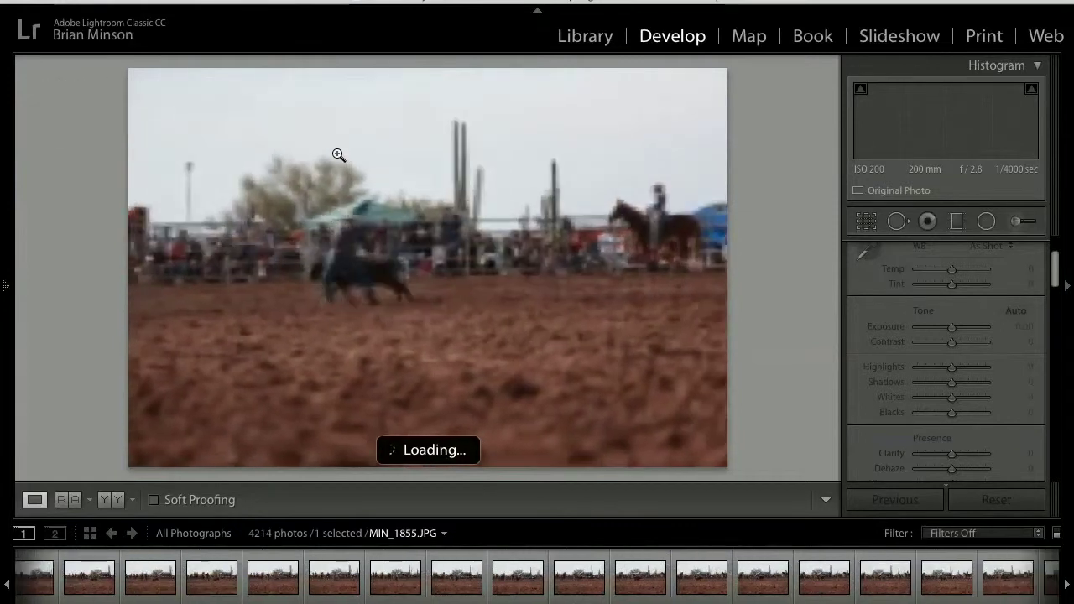
pyautogui.press('Right')
pyautogui.press('Right')
pyautogui.press('Right')
pyautogui.press('Right')
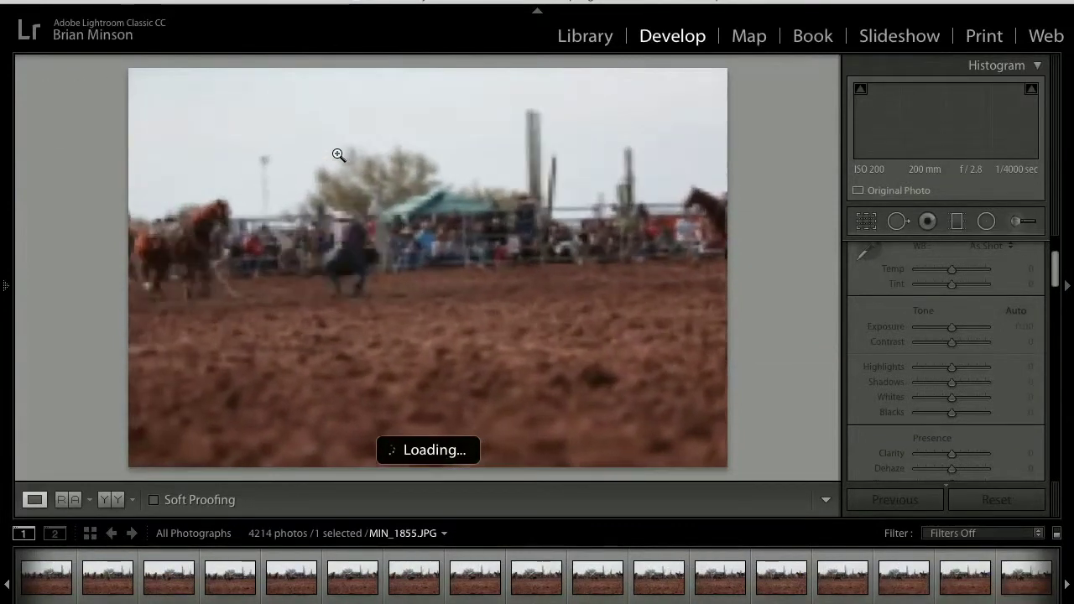
pyautogui.press('Right')
pyautogui.press('Right')
pyautogui.press('Right')
pyautogui.press('Right')
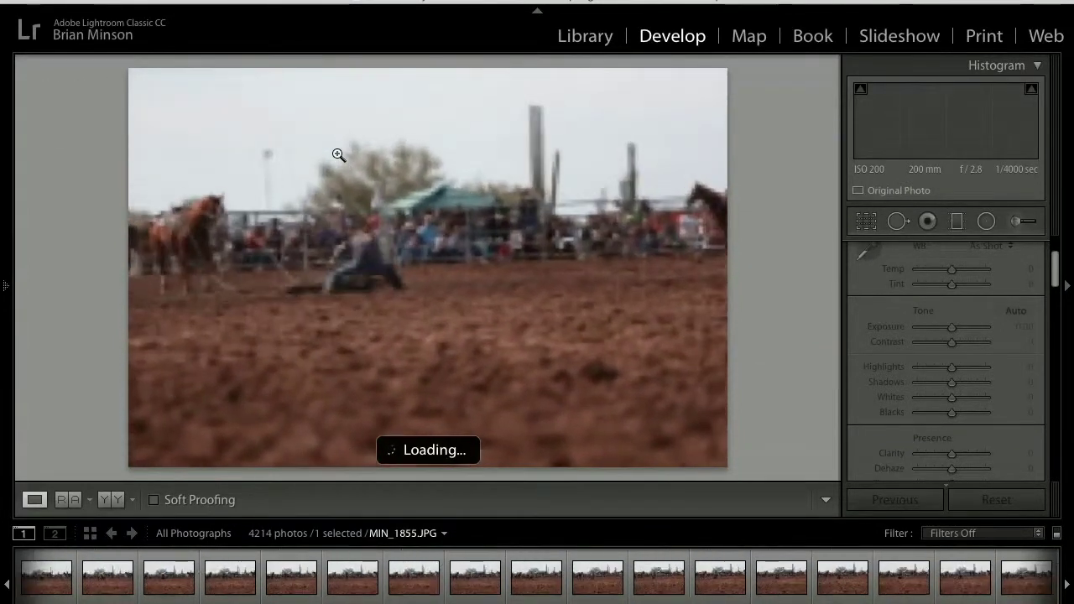
pyautogui.press('Right')
pyautogui.press('Right')
pyautogui.press('Right')
pyautogui.press('Right')
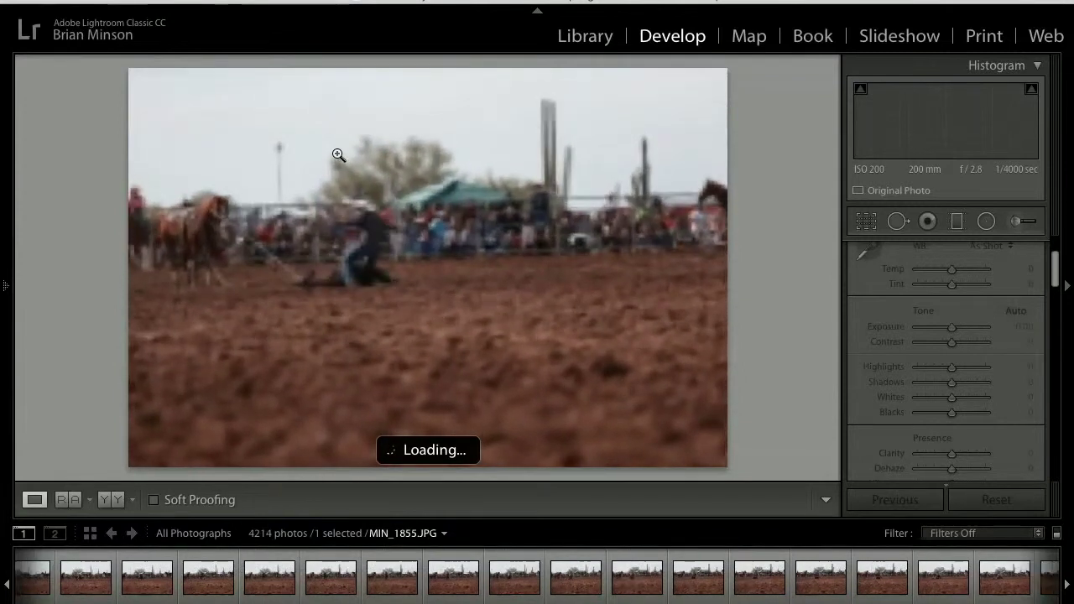
pyautogui.press('Right')
pyautogui.press('Right')
pyautogui.press('Right')
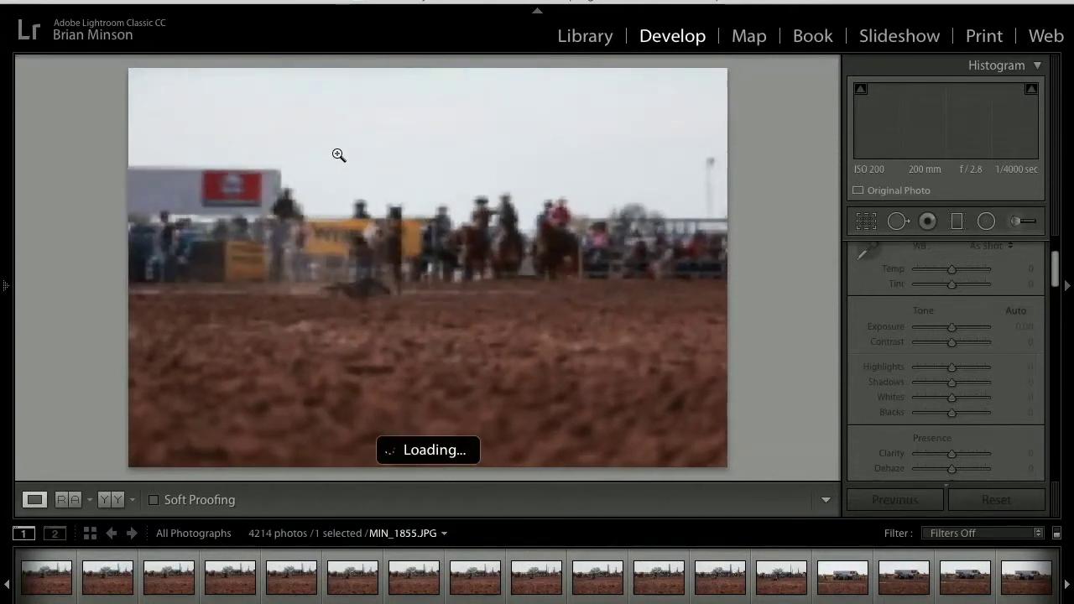
pyautogui.press('Right')
pyautogui.press('Right')
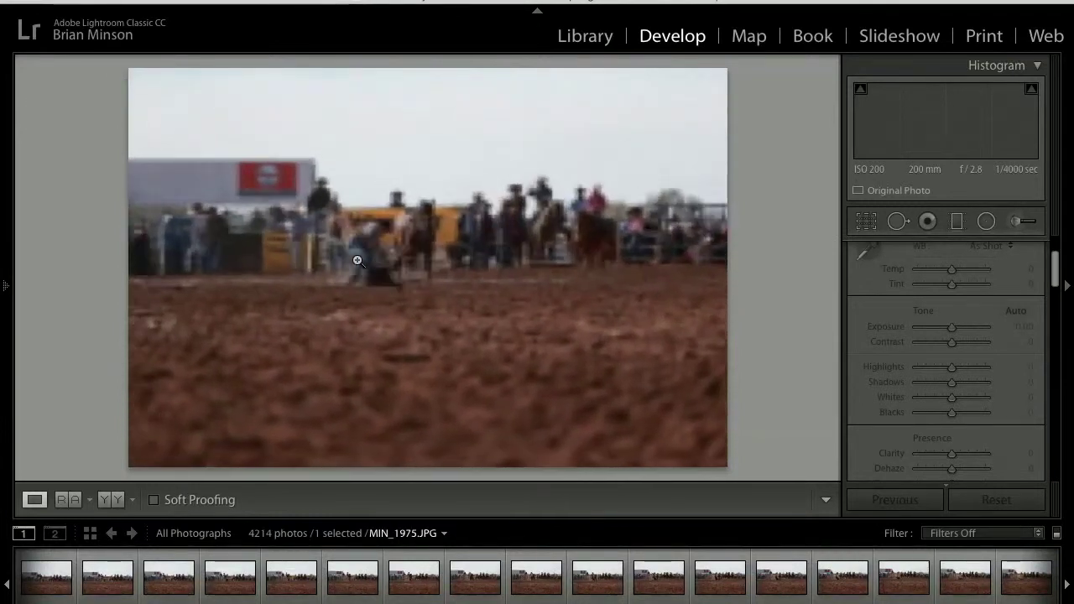
# Browse forward from MIN_1975.JPG to MIN_2099.JPG, where a mounted roper gallops toward the camera
pyautogui.press('Right')
pyautogui.press('Right')
pyautogui.press('Right')
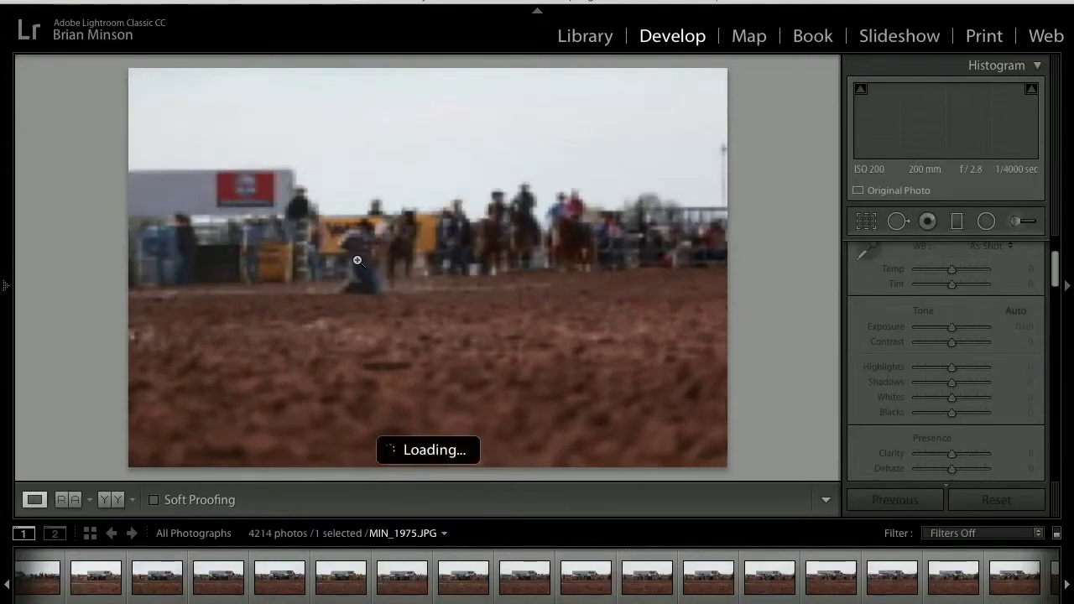
pyautogui.press('Right')
pyautogui.press('Right')
pyautogui.press('Right')
pyautogui.press('Right')
pyautogui.press('Right')
pyautogui.press('Right')
pyautogui.press('Right')
pyautogui.press('Right')
pyautogui.press('Right')
pyautogui.press('Right')
pyautogui.press('Right')
pyautogui.press('Right')
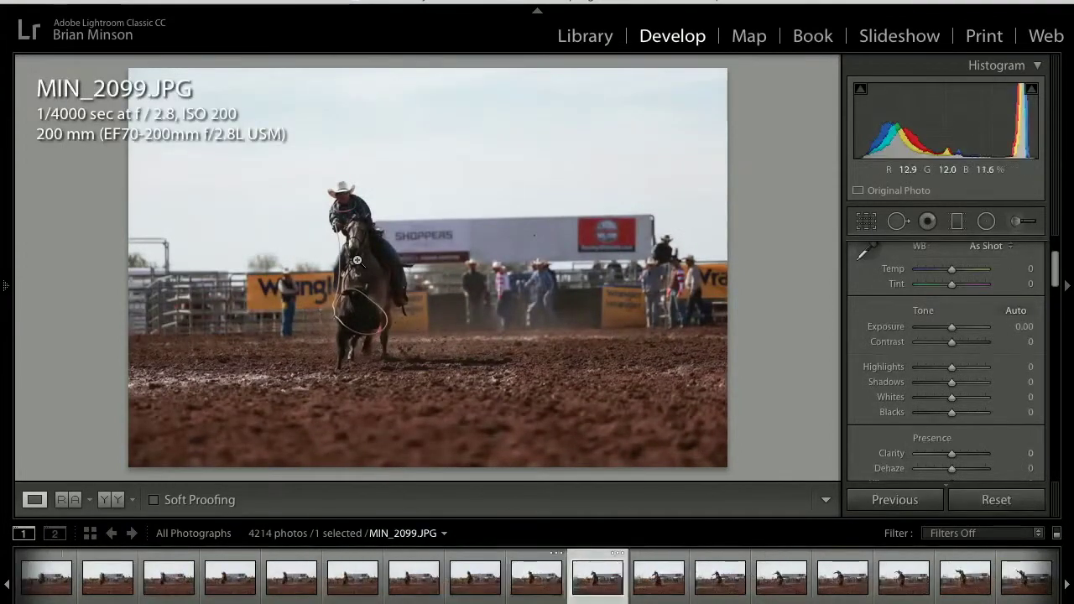
# Compare the frames of the galloping roper chasing the calf one by one from MIN_2099.JPG up to MIN_2110.JPG
pyautogui.press('Right')
pyautogui.press('Right')
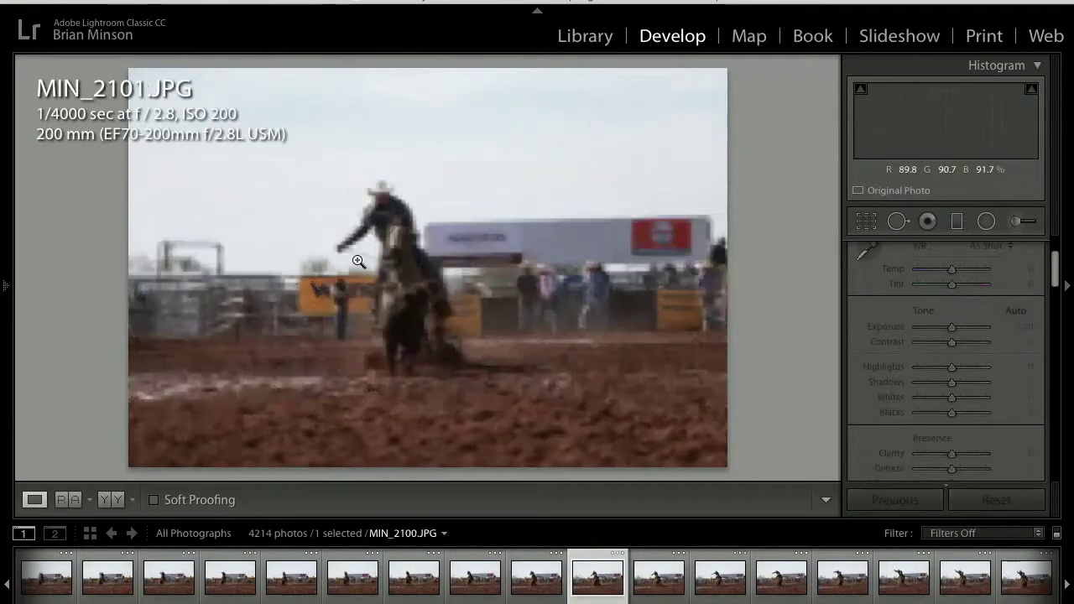
pyautogui.press('Left')
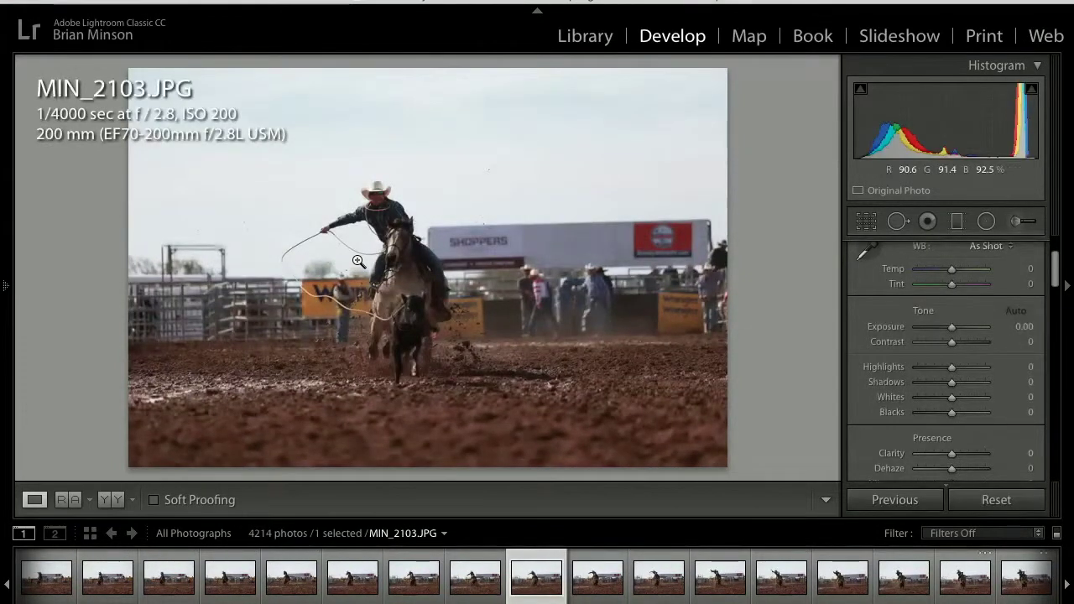
pyautogui.press('Right')
pyautogui.press('Right')
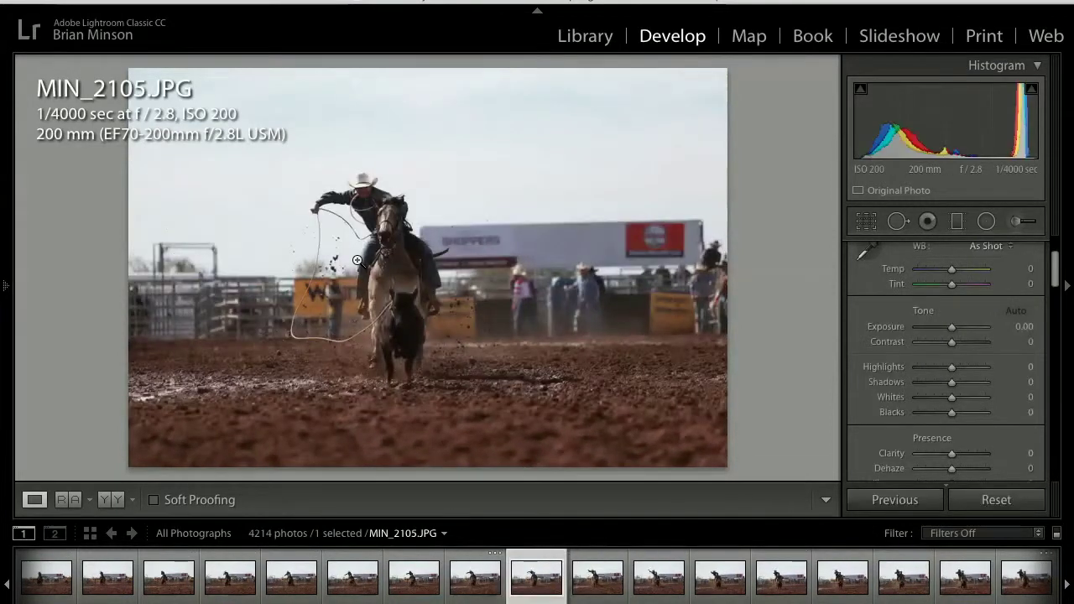
pyautogui.press('Right')
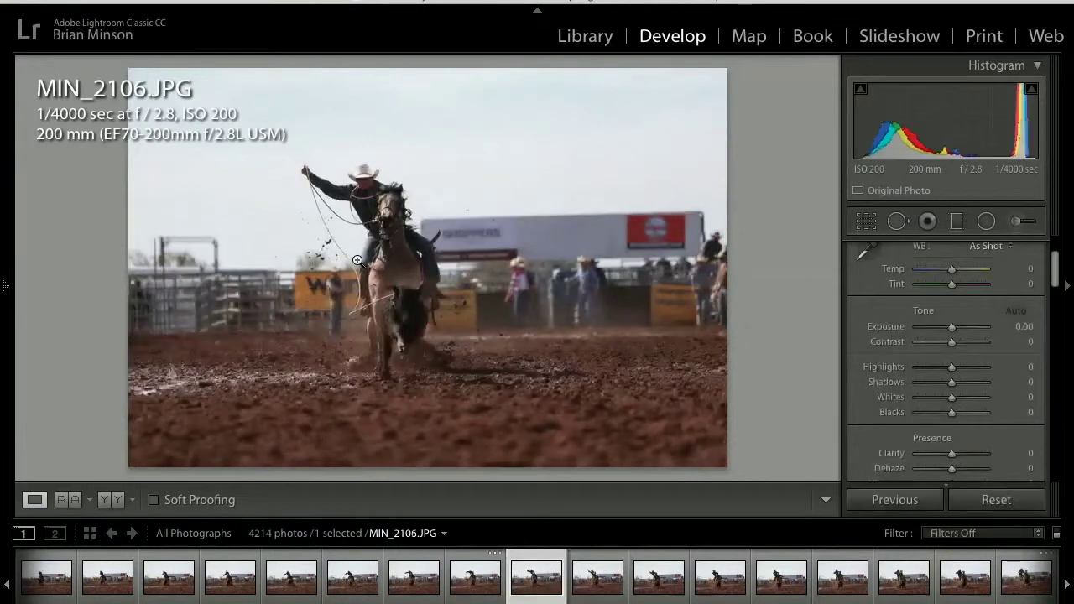
pyautogui.press('Right')
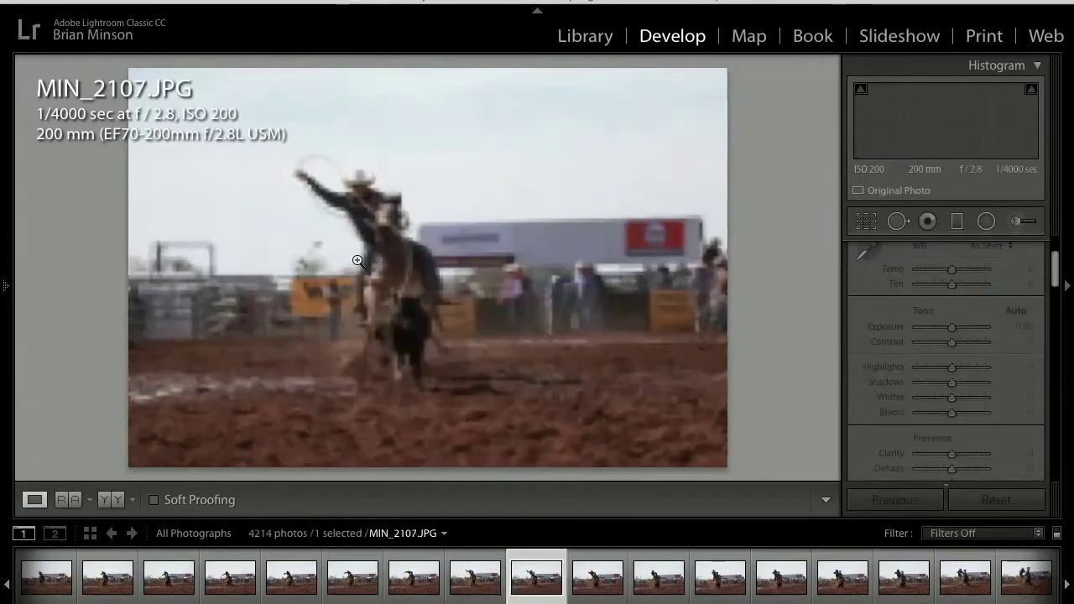
pyautogui.press('Right')
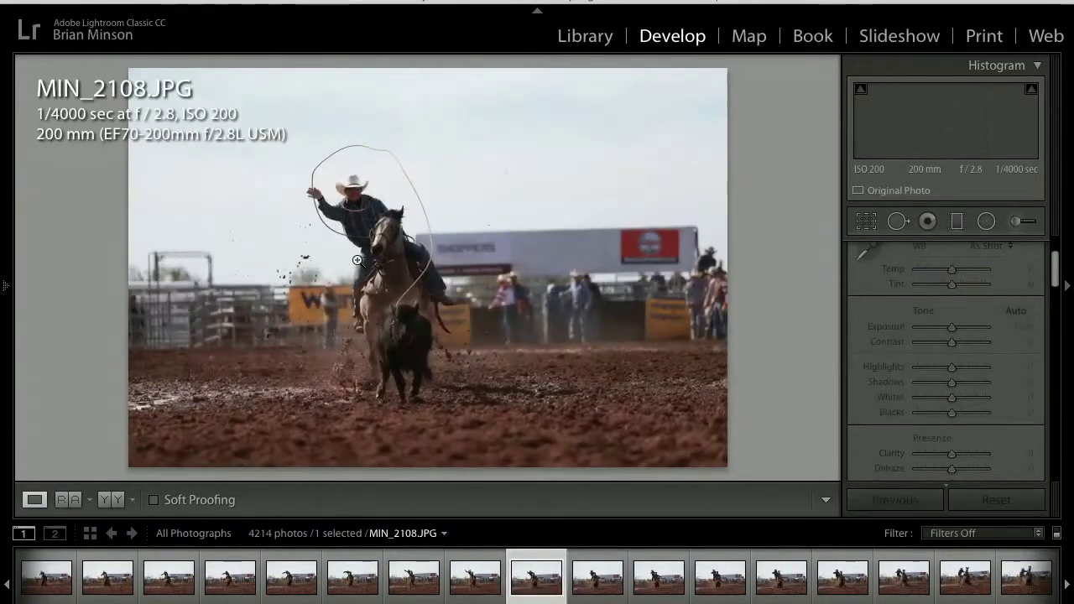
pyautogui.press('Right')
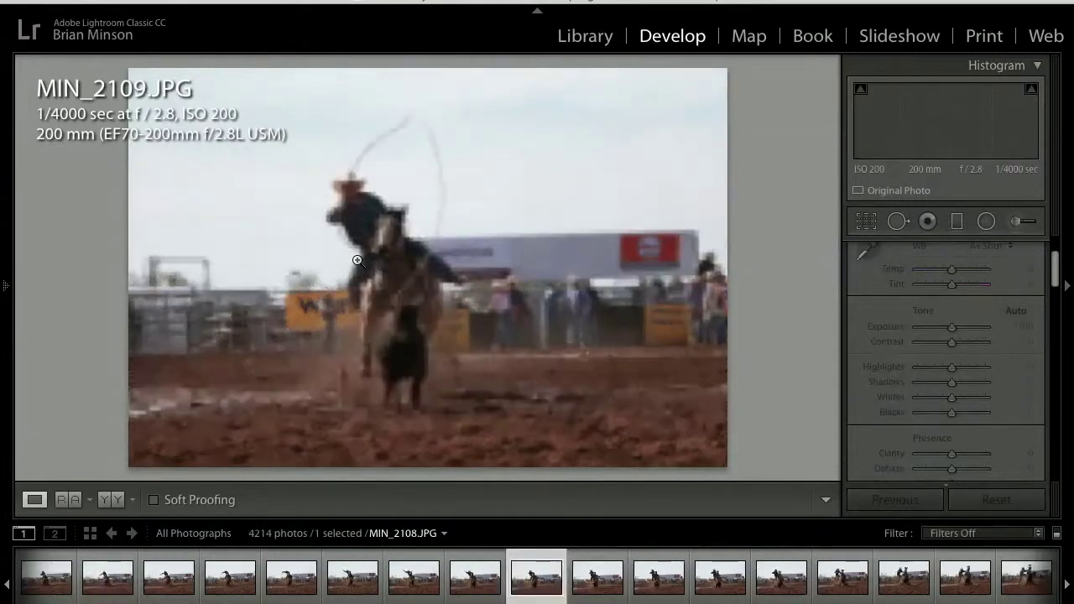
pyautogui.press('Right')
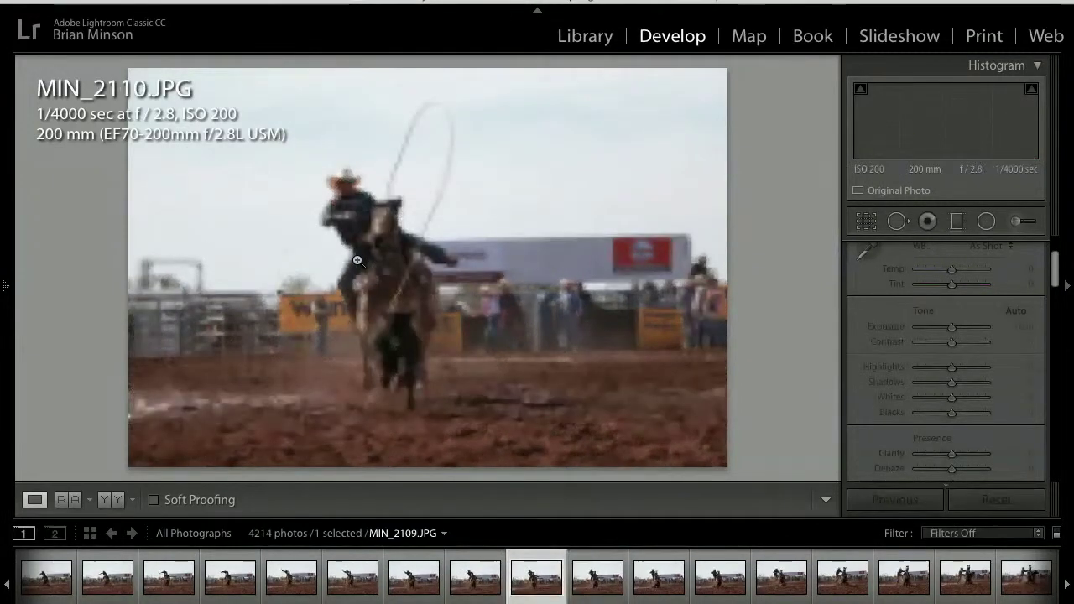
# Go back through the galloping roper's rope-swinging frames from MIN_2110.JPG to MIN_2099.JPG
pyautogui.press('Left')
pyautogui.press('Left')
pyautogui.press('Left')
pyautogui.press('Left')
pyautogui.press('Left')
pyautogui.press('Left')
pyautogui.press('Left')
pyautogui.press('Left')
pyautogui.press('Left')
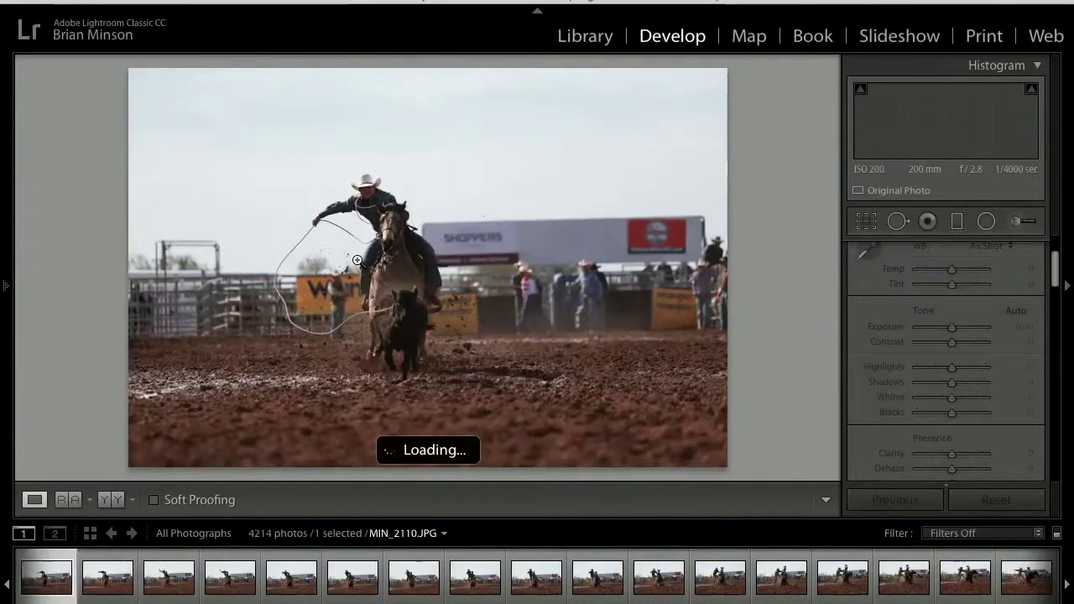
pyautogui.press('Left')
pyautogui.press('Left')
pyautogui.press('Left')
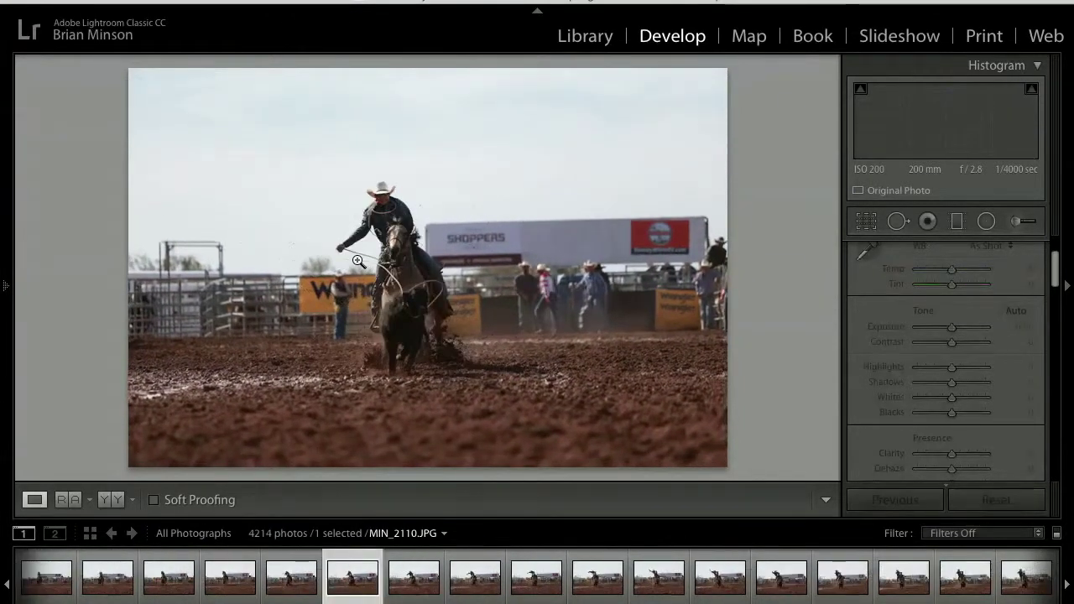
pyautogui.press('Left')
pyautogui.press('Left')
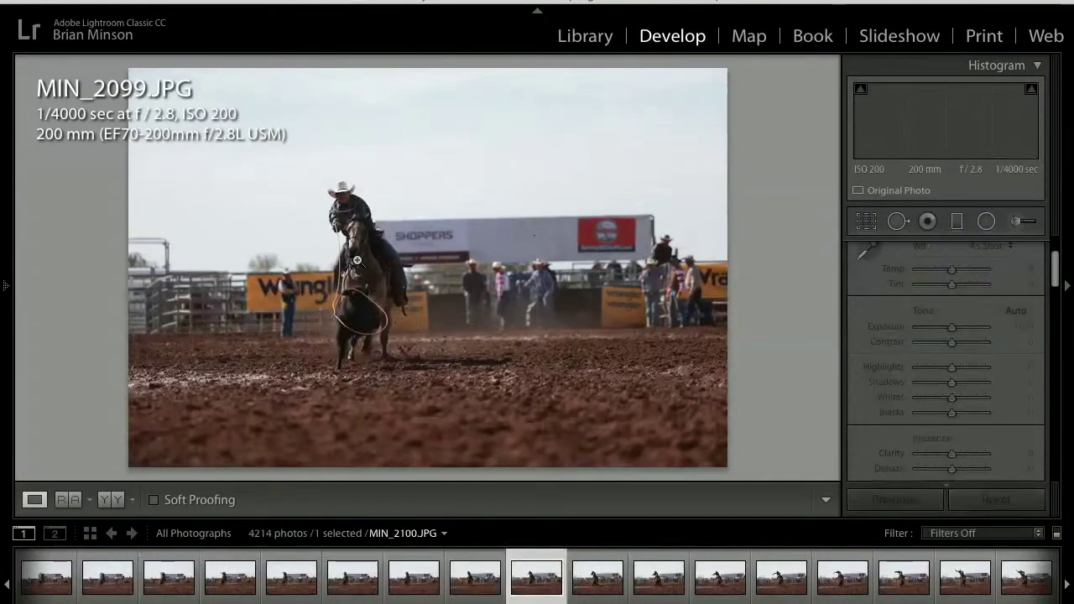
# Inspect the calf and rope up close in MIN_2099.JPG and apply automatic tone to the photo
pyautogui.click(358, 323)
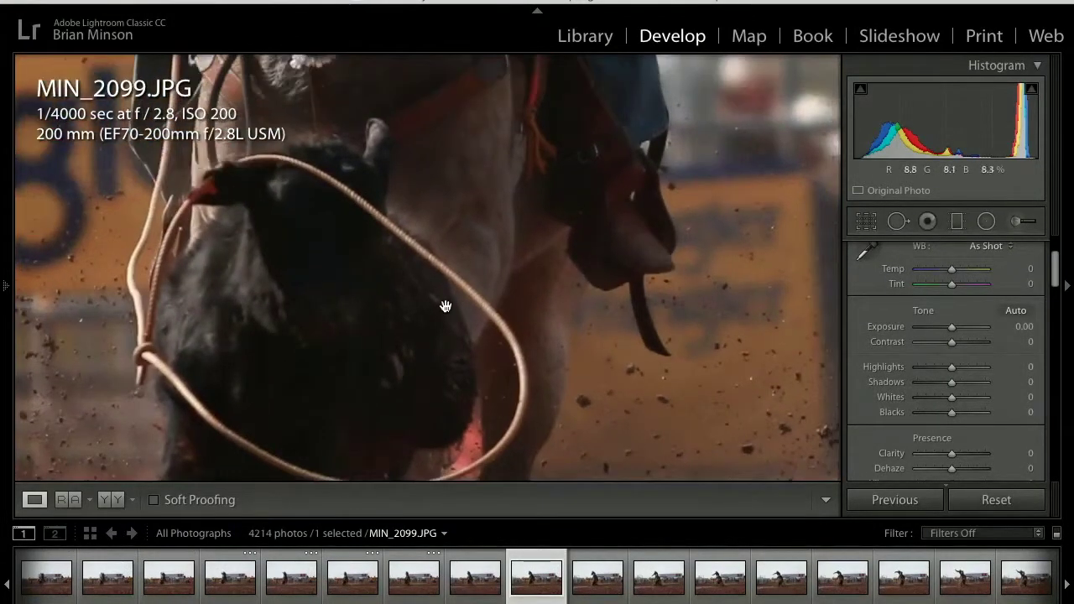
pyautogui.click(1017, 311)
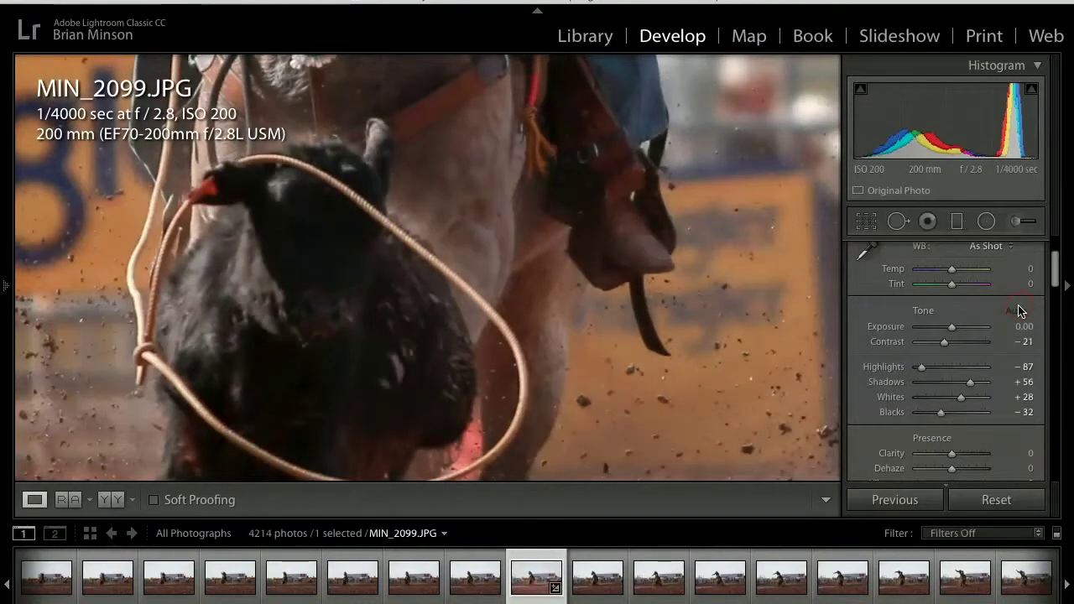
pyautogui.click(312, 271)
# Browse forward through the roping frames from MIN_2100.JPG to MIN_2106.JPG, checking the calf and rope up close in MIN_2100.JPG
pyautogui.press('Right')
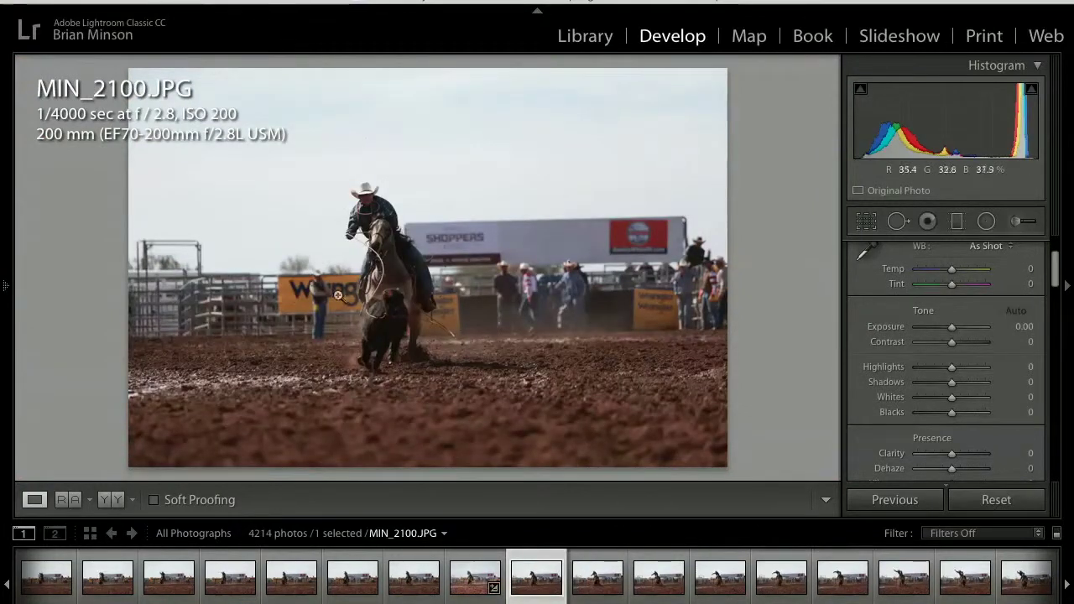
pyautogui.click(409, 303)
pyautogui.press('Right')
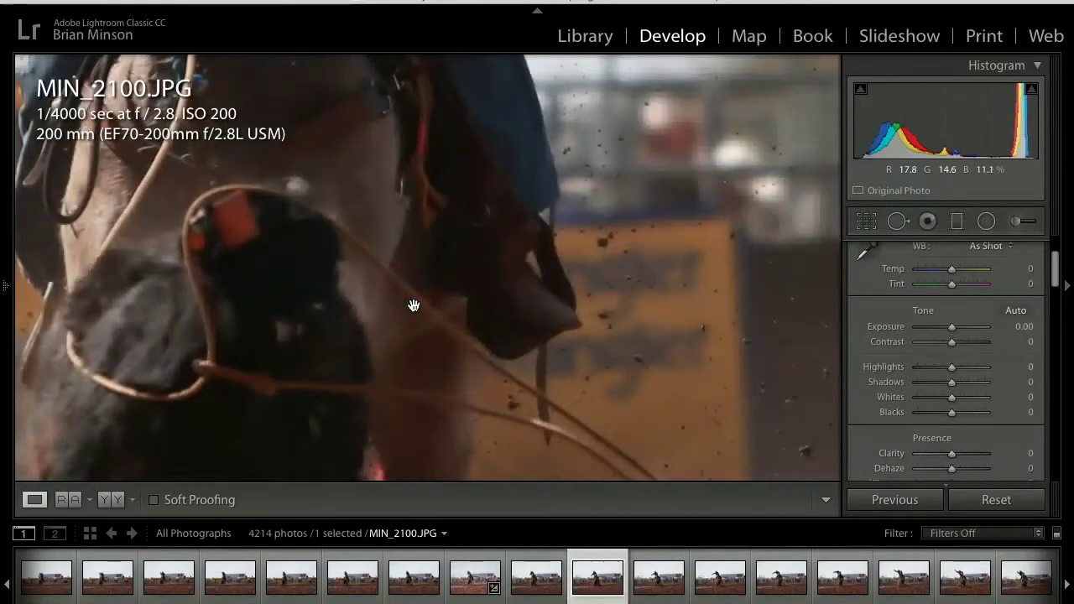
pyautogui.click(454, 256)
pyautogui.press('Right')
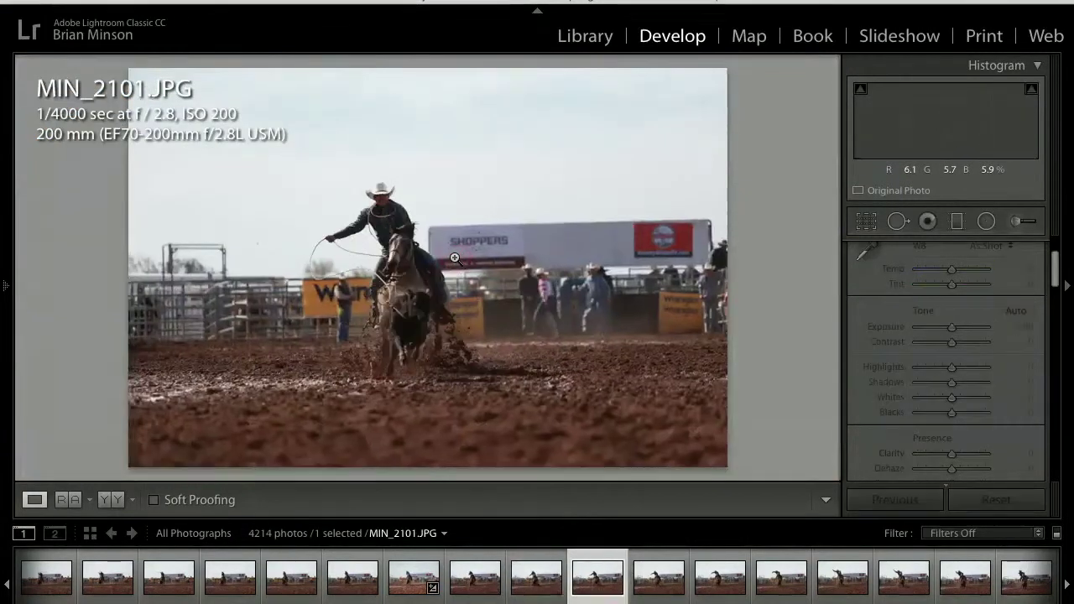
pyautogui.press('Right')
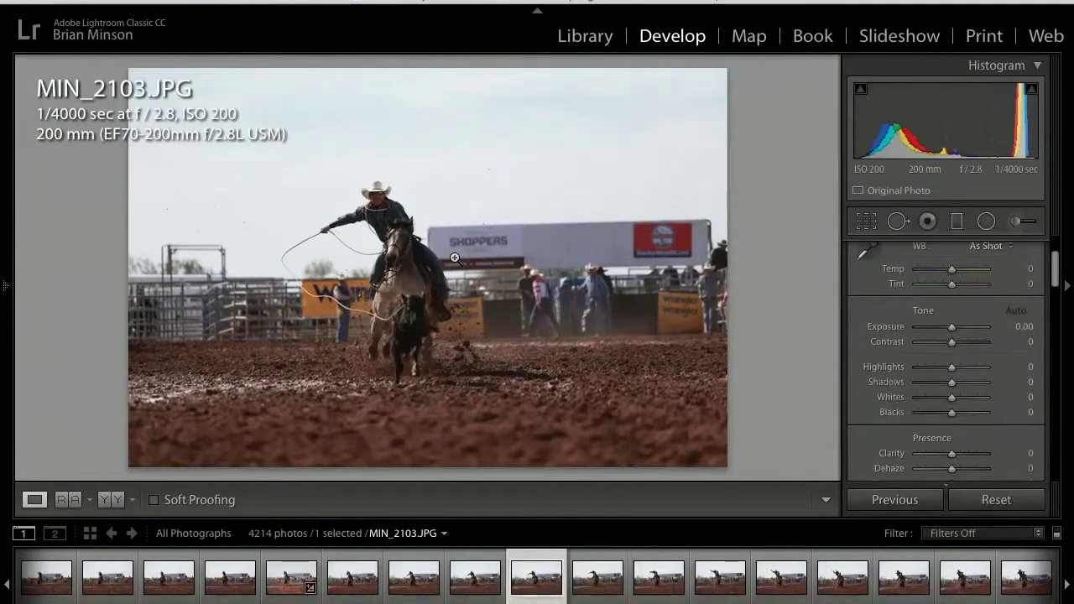
pyautogui.press('Right')
pyautogui.press('Left')
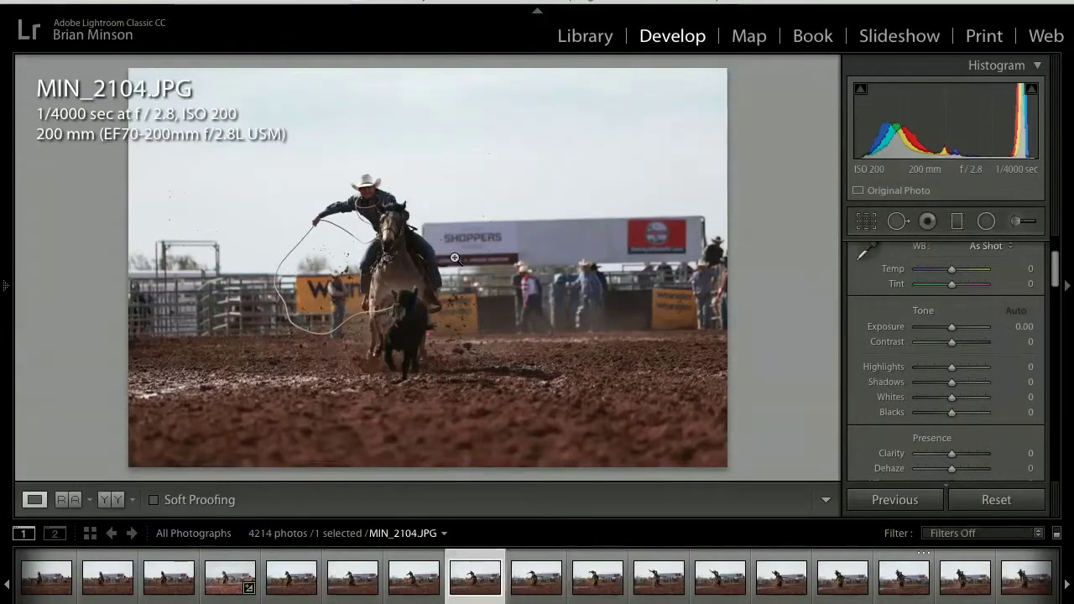
pyautogui.press('Right')
pyautogui.press('Right')
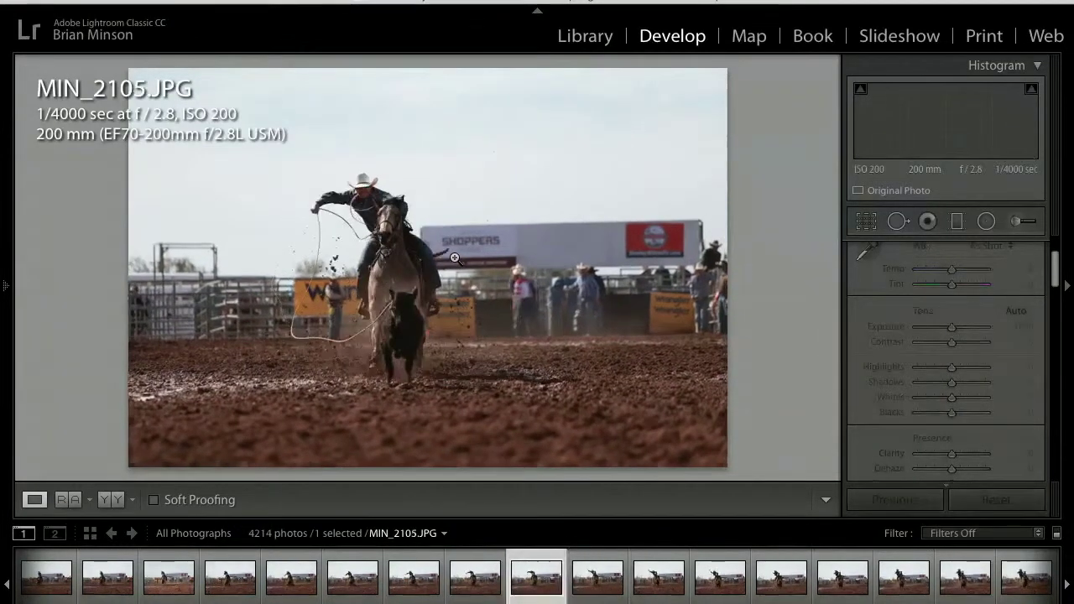
pyautogui.press('Right')
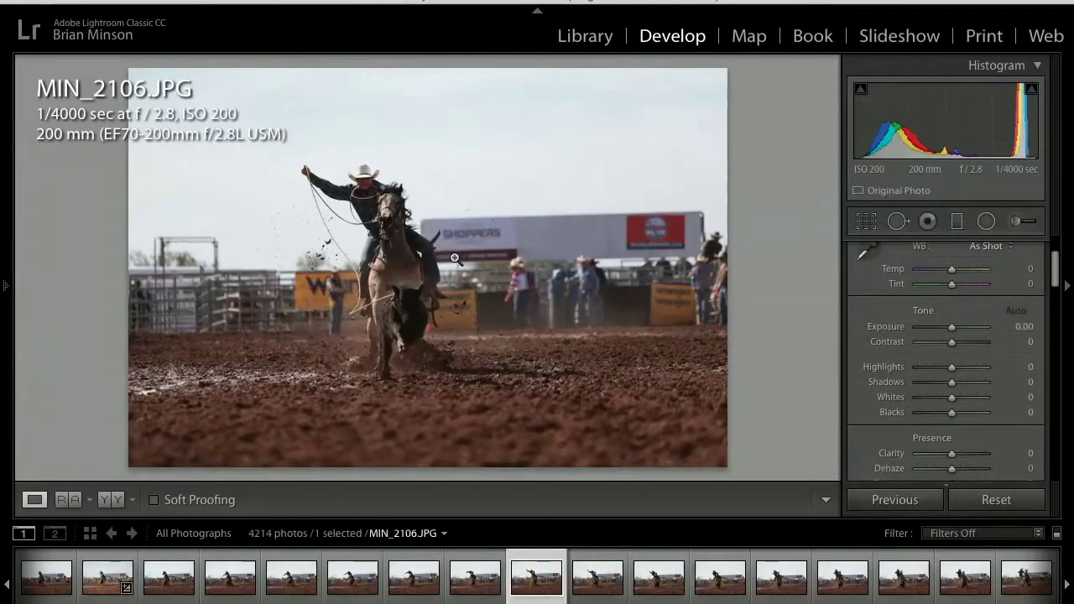
# Apply automatic tone to MIN_2106.JPG and inspect the calf, roper and horse's head at high magnification
pyautogui.click(404, 309)
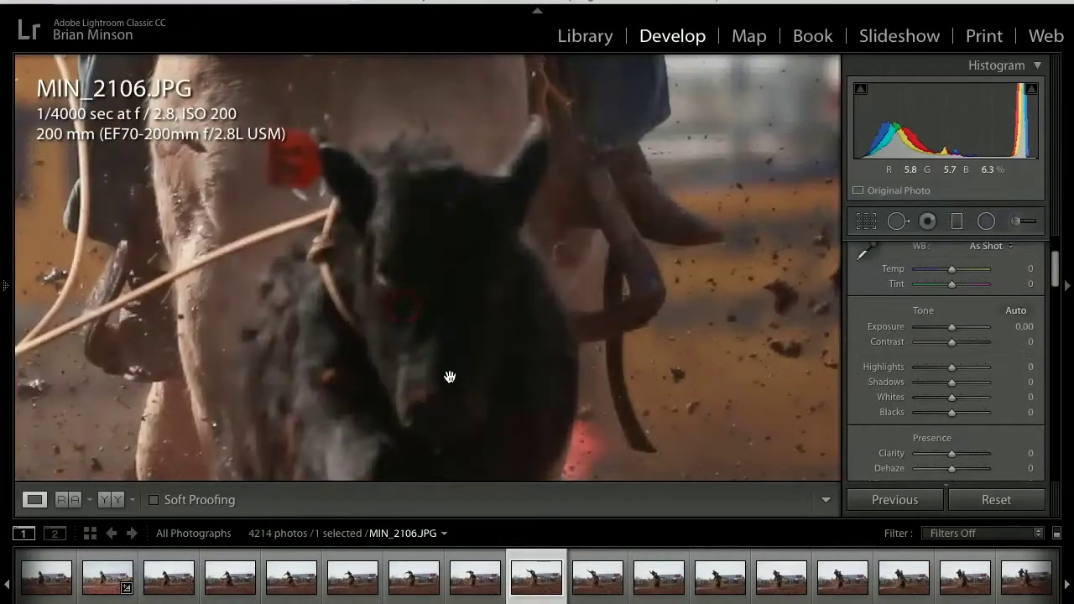
pyautogui.click(1016, 312)
pyautogui.moveTo(462, 259); pyautogui.dragTo(433, 271)
pyautogui.scroll(10, 433, 271)
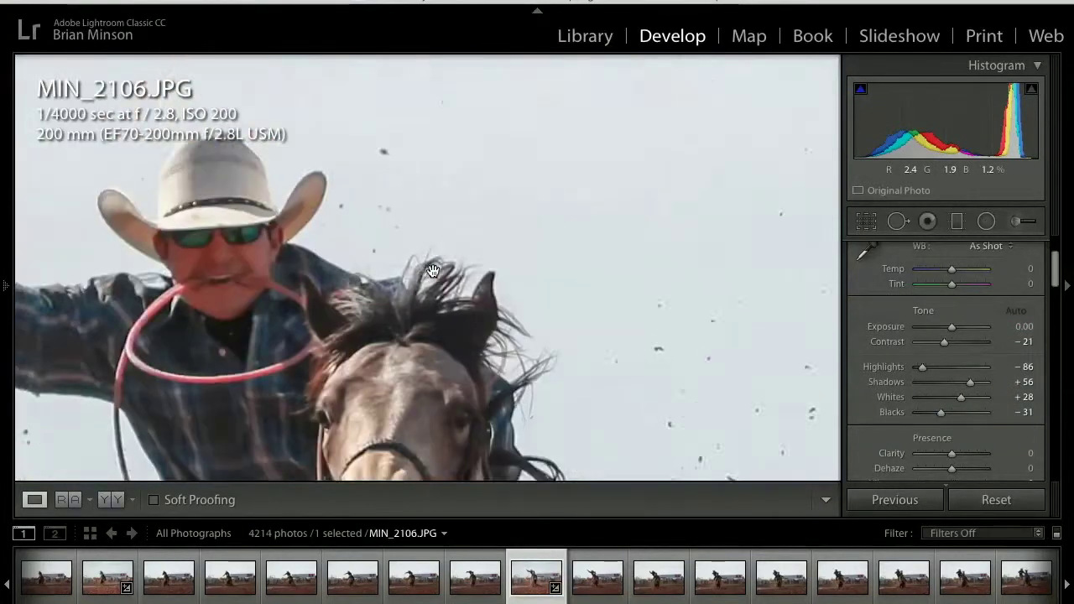
# Compare the roper's face up close across MIN_2104.JPG, MIN_2105.JPG and MIN_2106.JPG, finishing on the whole MIN_2106.JPG frame
pyautogui.press('Left')
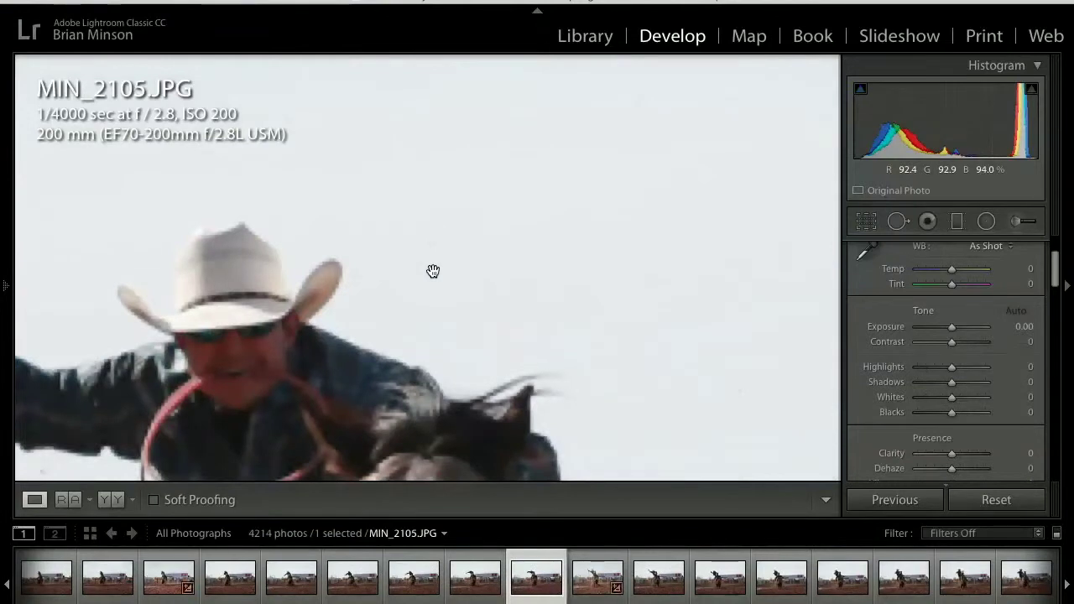
pyautogui.press('Left')
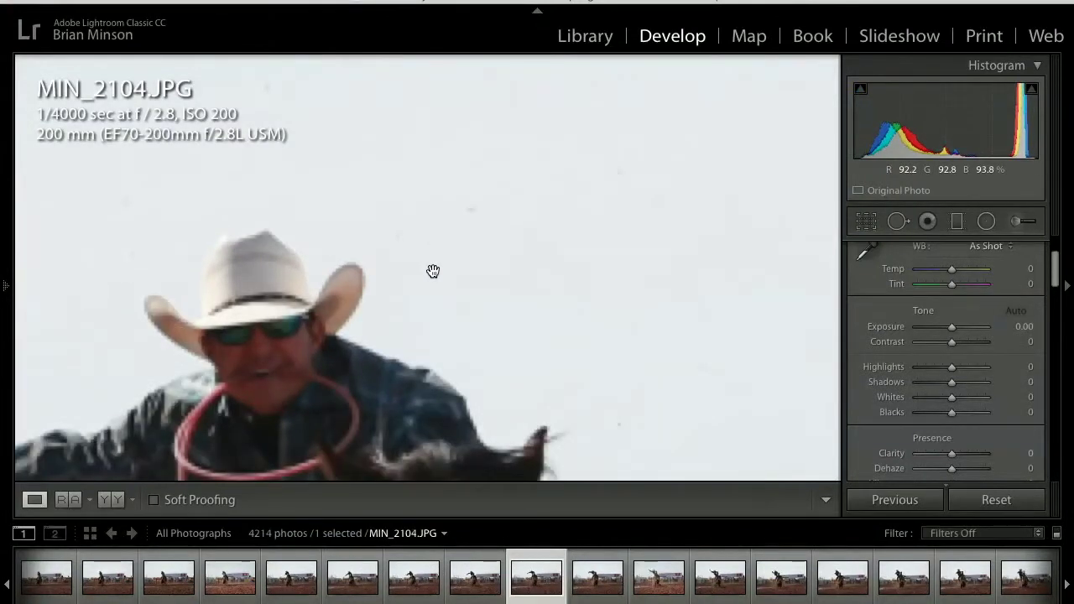
pyautogui.press('Right')
pyautogui.press('Right')
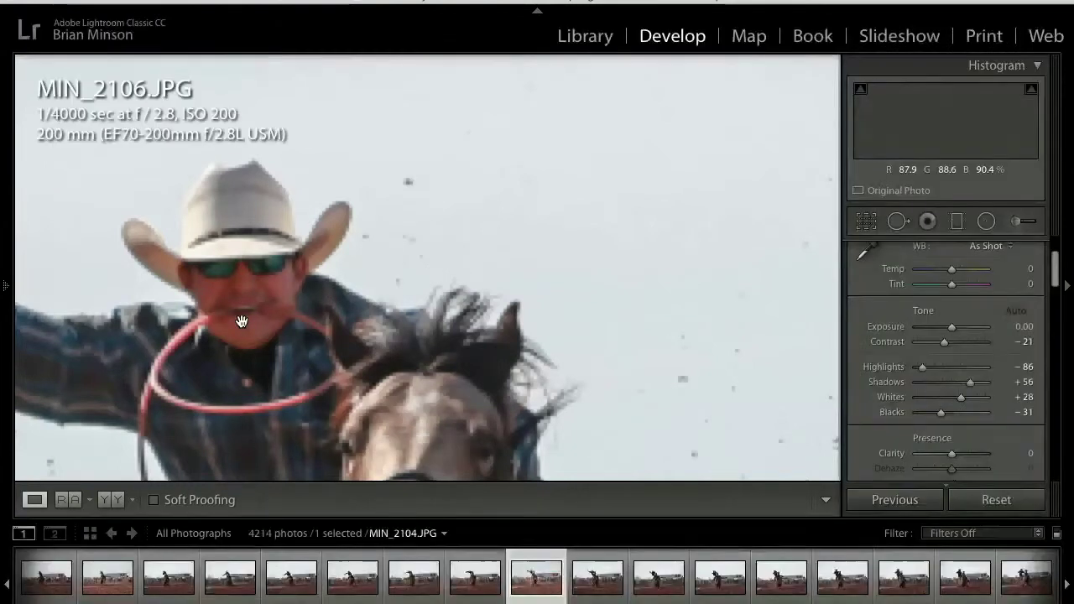
pyautogui.click(319, 319)
pyautogui.click(319, 319)
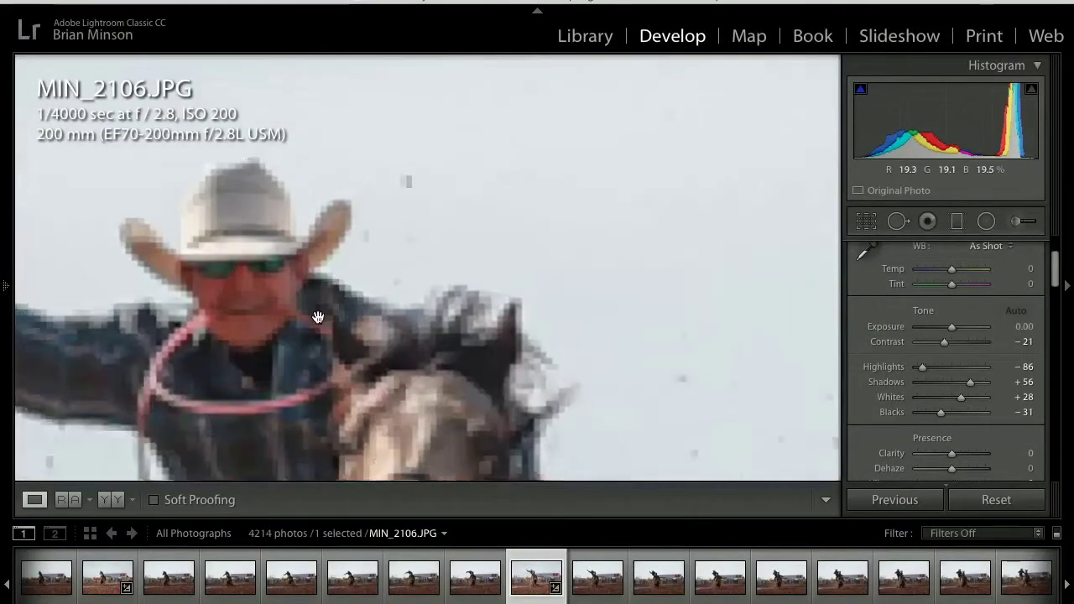
pyautogui.click(320, 319)
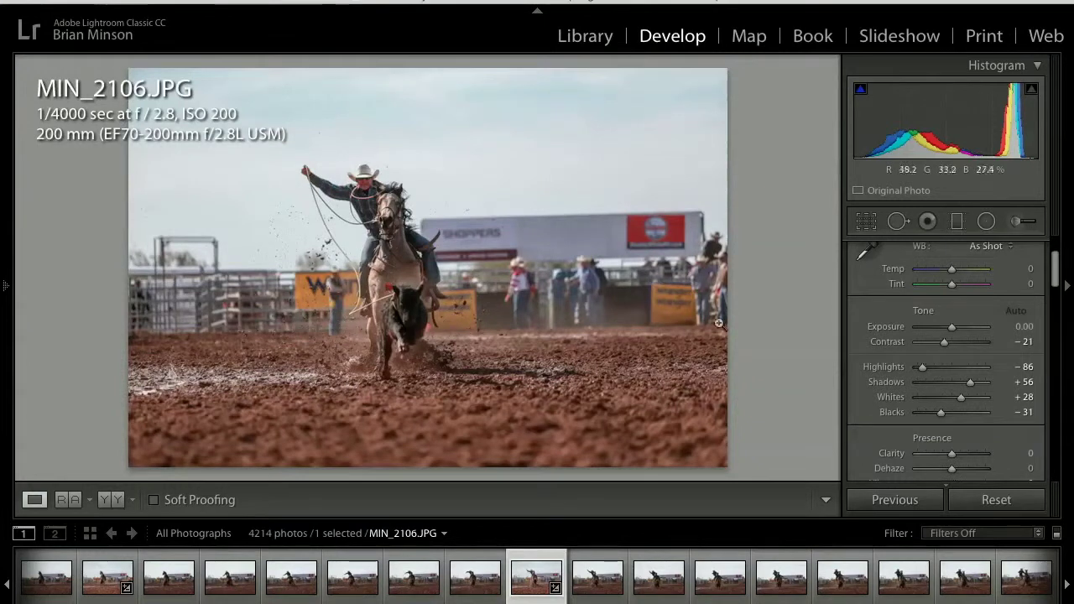
# Straighten MIN_2106.JPG by rotating its crop to an angle of 1.44
pyautogui.click(867, 221)
pyautogui.moveTo(806, 226)
pyautogui.mouseDown()
pyautogui.moveTo(807, 270)
pyautogui.moveTo(808, 246)
pyautogui.mouseUp()
pyautogui.press('Return')
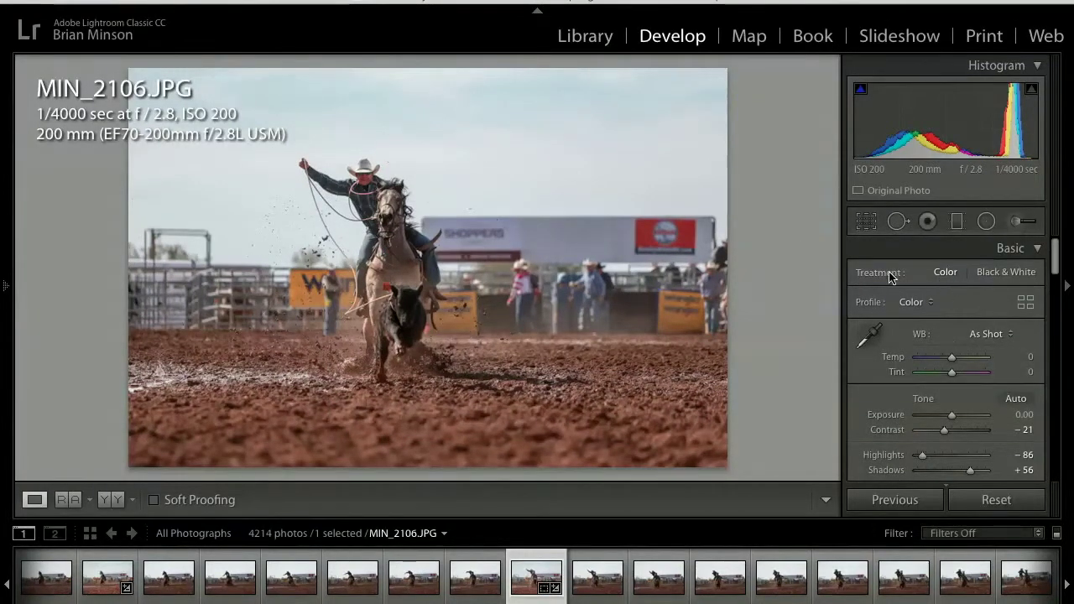
# Crop MIN_2106.JPG to a tight 1 x 1 square around the roper, horse and calf, with them right of center
pyautogui.press('r')
pyautogui.click(979, 278)
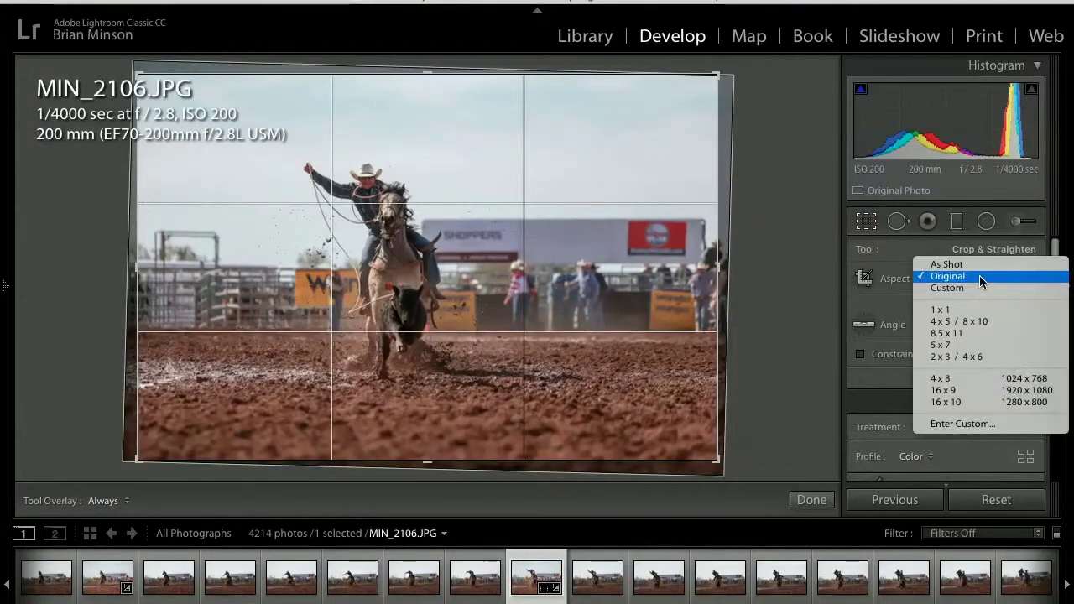
pyautogui.click(973, 310)
pyautogui.moveTo(555, 390); pyautogui.dragTo(678, 392)
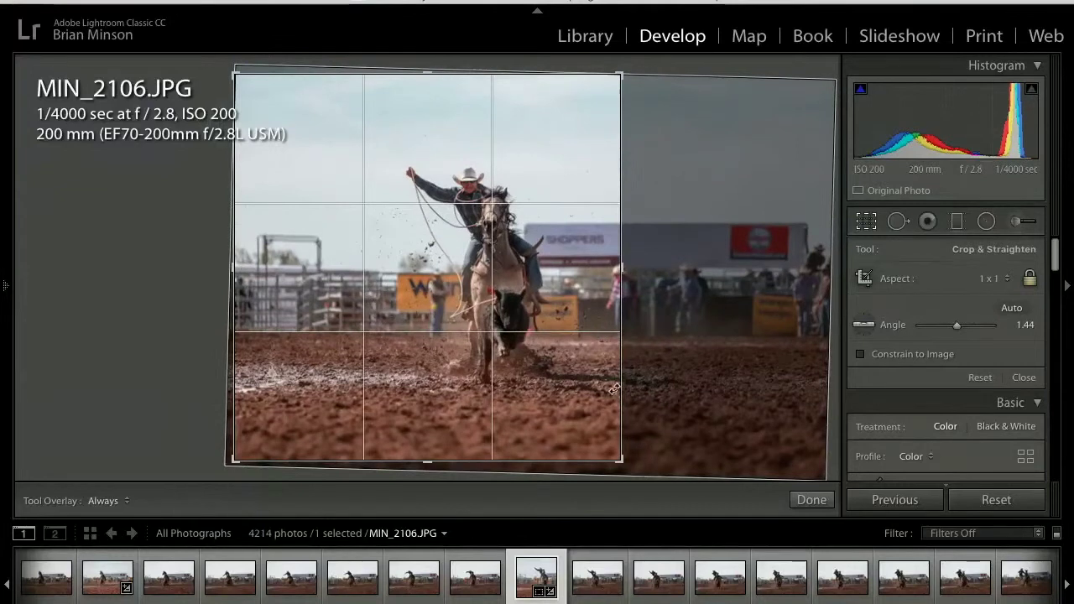
pyautogui.moveTo(234, 73); pyautogui.dragTo(264, 96)
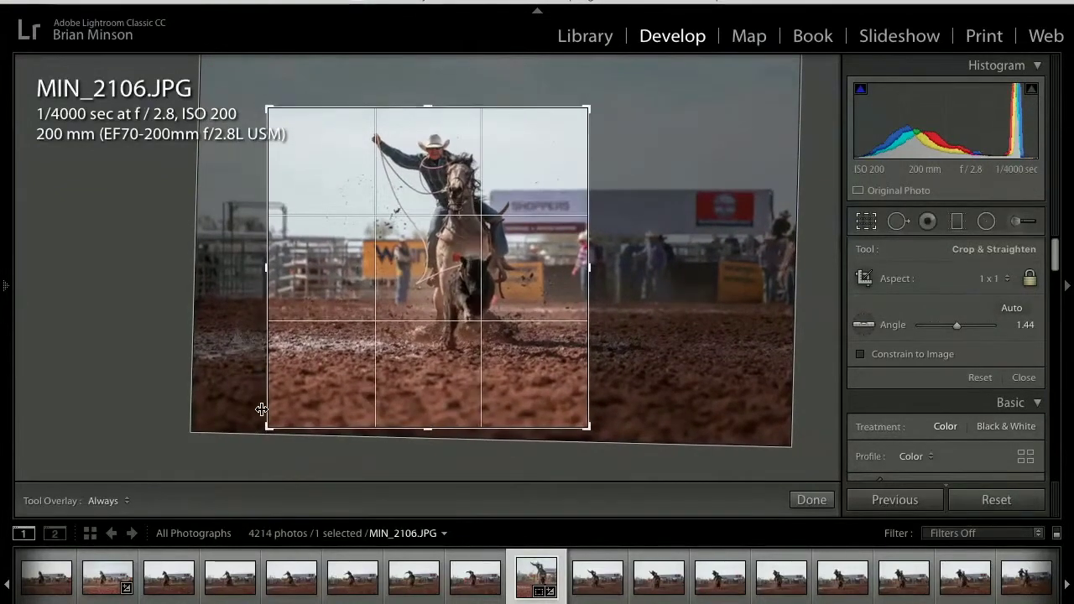
pyautogui.moveTo(268, 428); pyautogui.dragTo(297, 412)
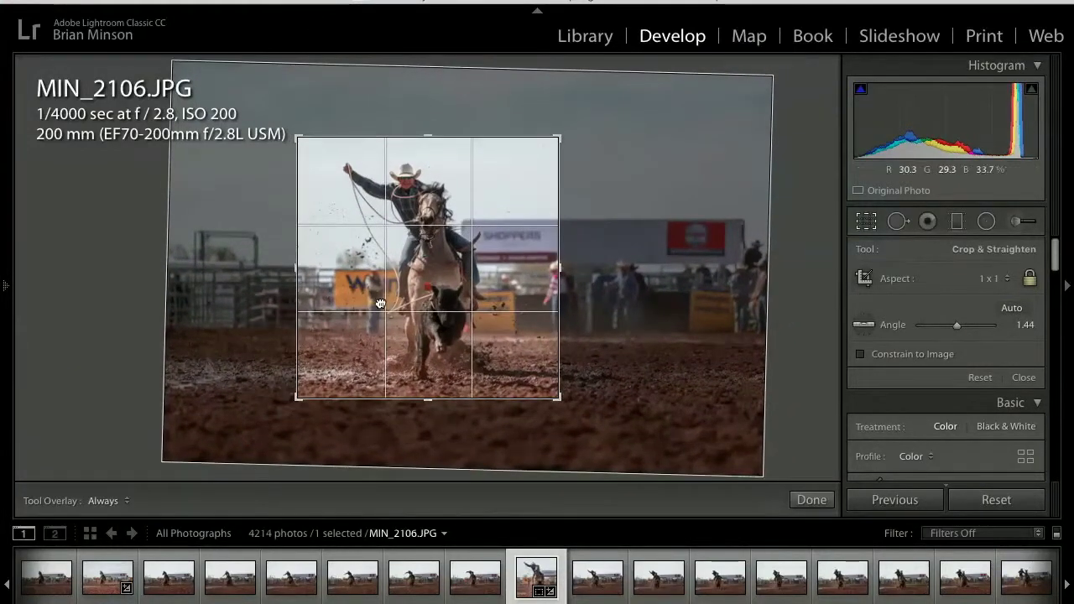
pyautogui.moveTo(372, 295); pyautogui.dragTo(425, 296)
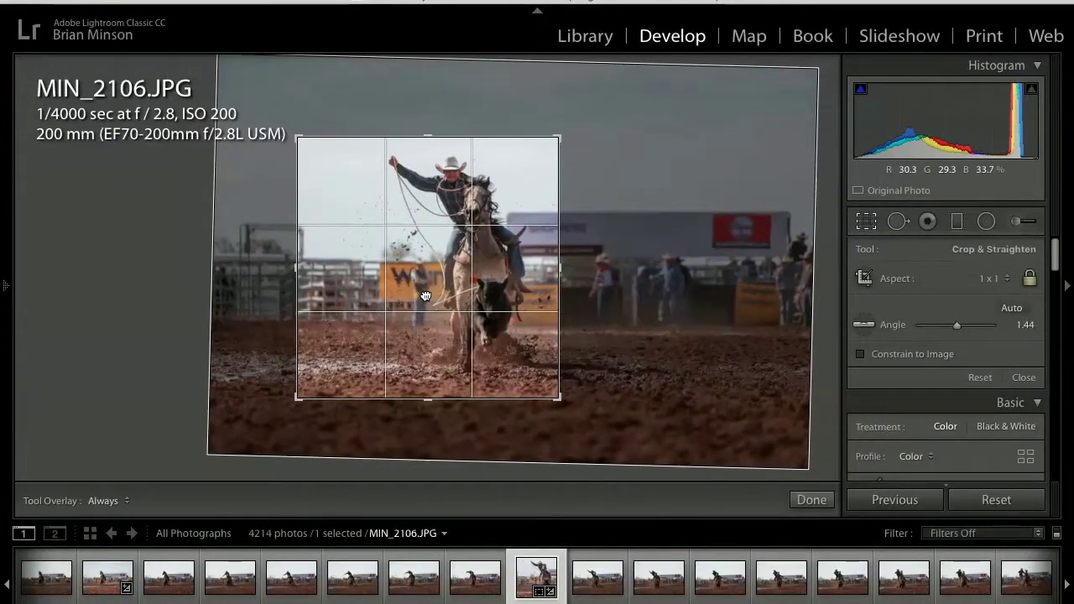
pyautogui.press('Return')
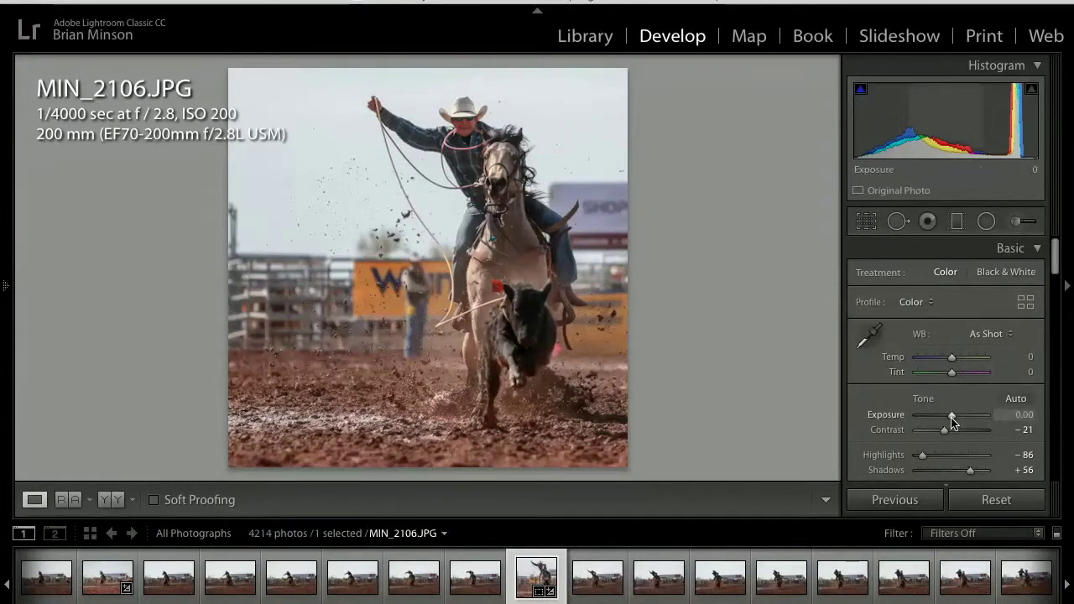
# Set the exposure of MIN_2106.JPG to +0.70 and its contrast to +17
pyautogui.moveTo(952, 417); pyautogui.dragTo(957, 418)
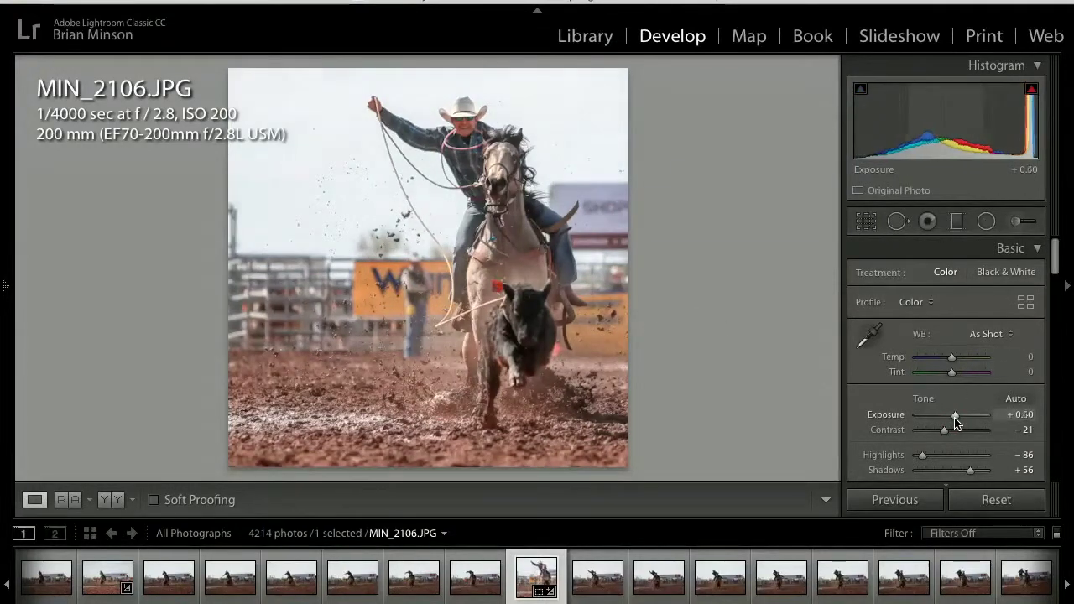
pyautogui.moveTo(952, 434); pyautogui.dragTo(960, 435)
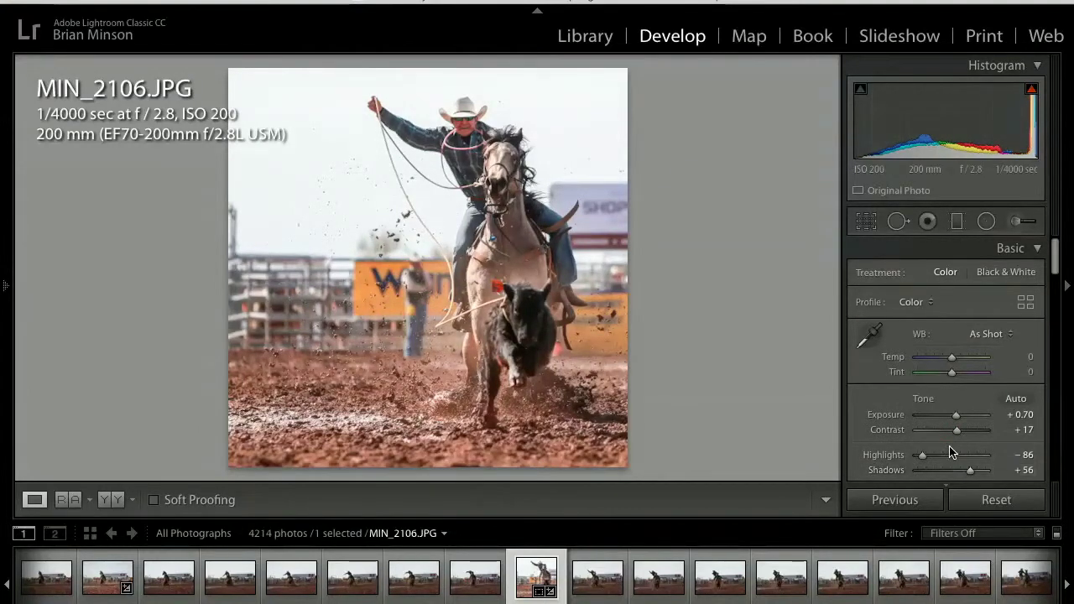
pyautogui.scroll(-3, 948, 457)
pyautogui.moveTo(961, 470); pyautogui.dragTo(966, 464)
# Adjust the white balance of MIN_2106.JPG to a temperature of -1 and a tint of -10
pyautogui.scroll(2, 956, 386)
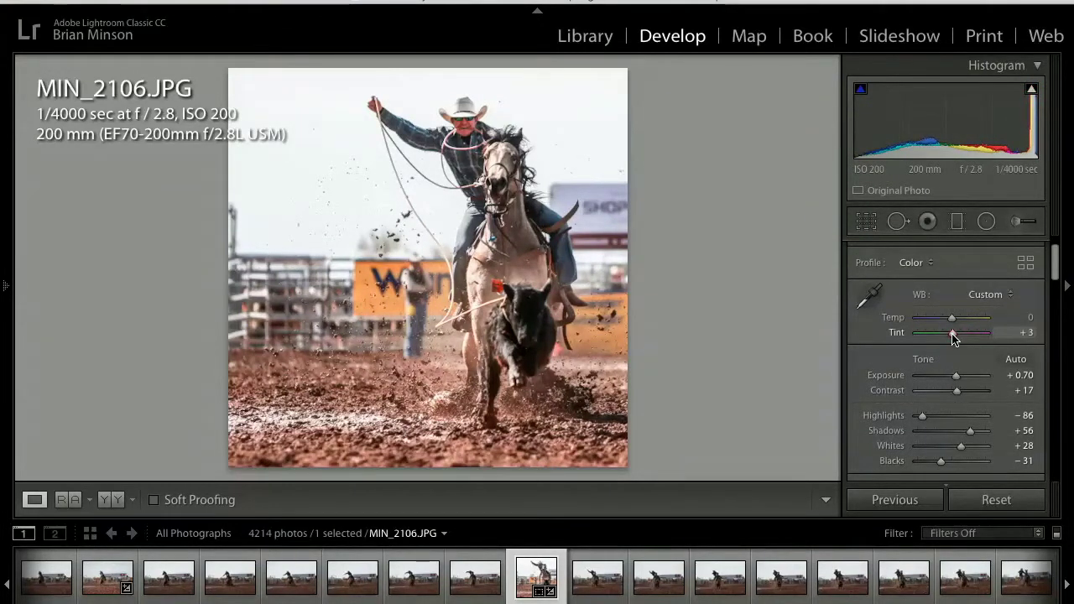
pyautogui.moveTo(948, 335); pyautogui.dragTo(951, 334)
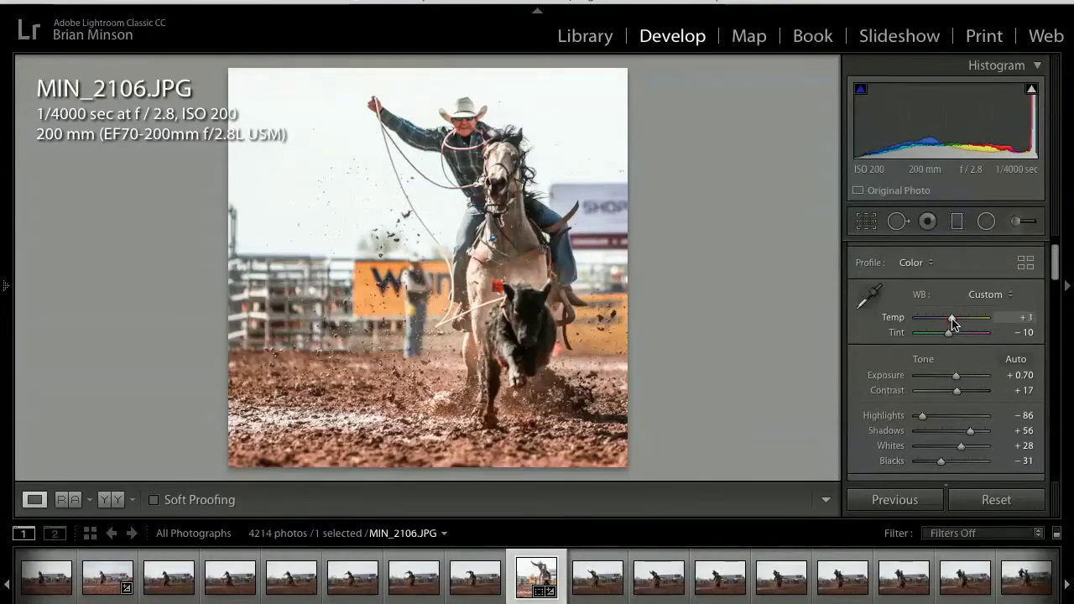
pyautogui.moveTo(953, 323); pyautogui.dragTo(953, 324)
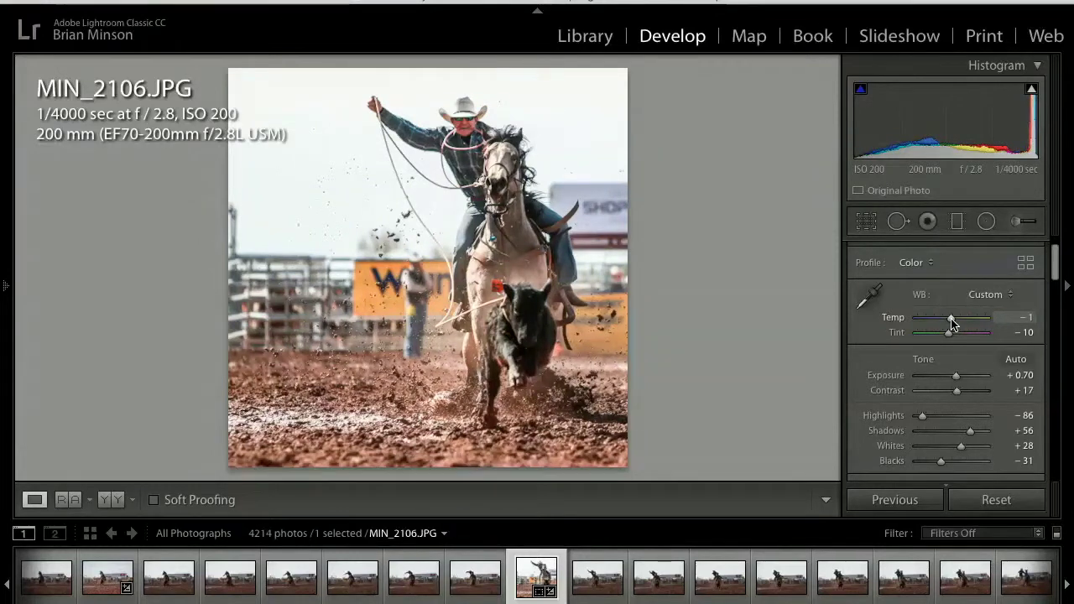
# Set the red saturation to -9 and red luminance to +24, and check the roper's face and flying dirt up close
pyautogui.scroll(-15, 951, 323)
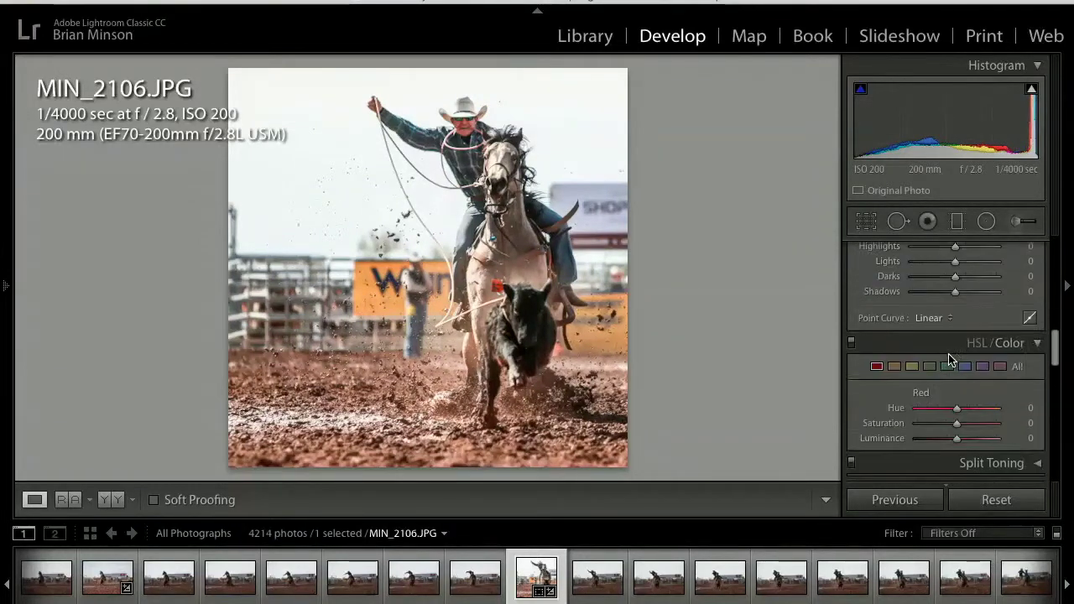
pyautogui.scroll(3, 948, 355)
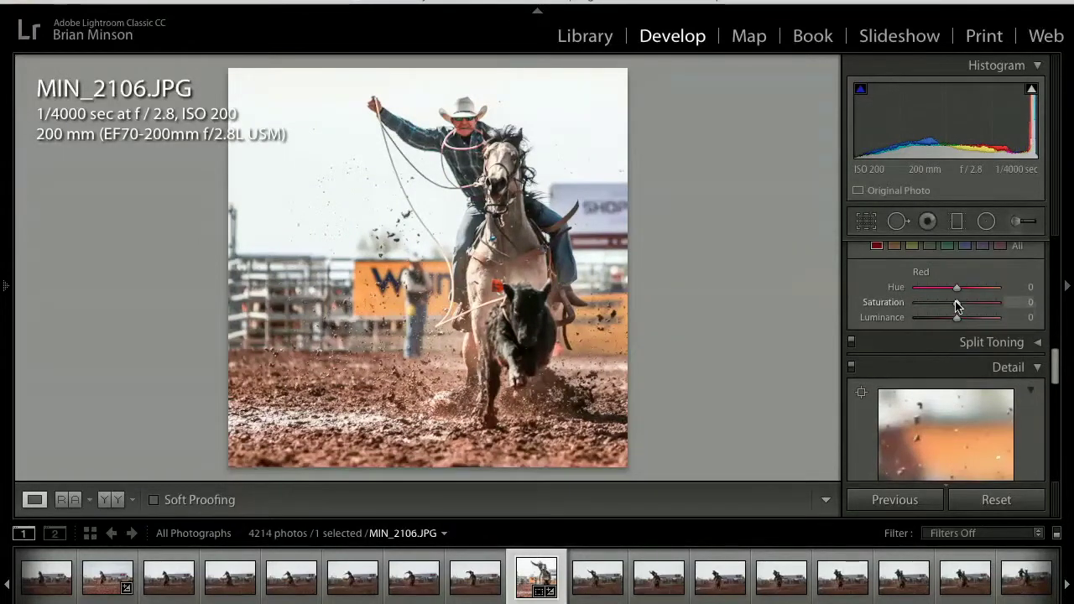
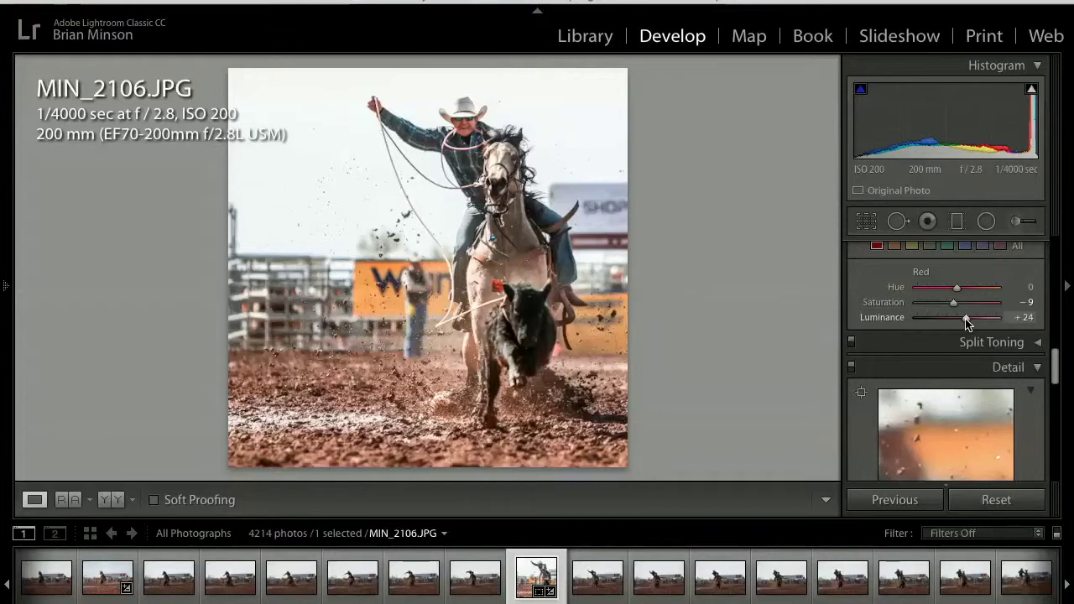
pyautogui.click(466, 123)
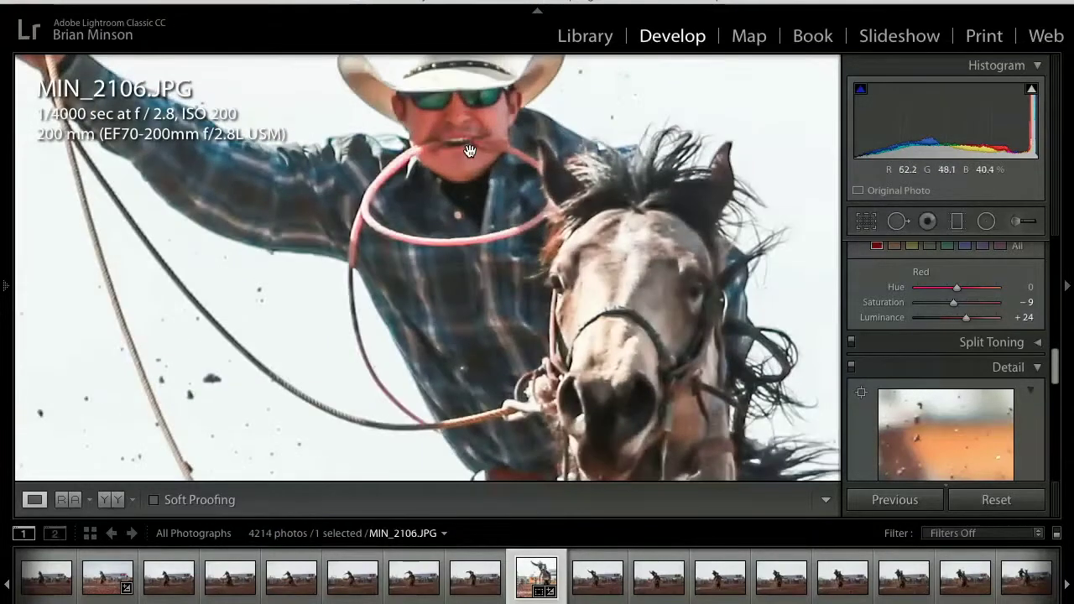
pyautogui.click(473, 151)
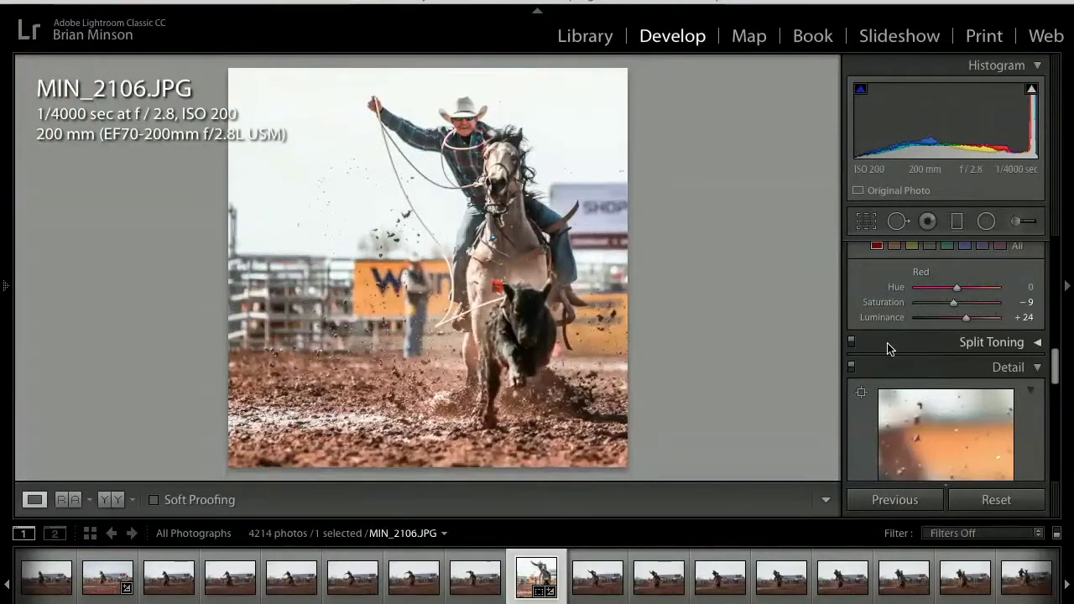
pyautogui.click(408, 229)
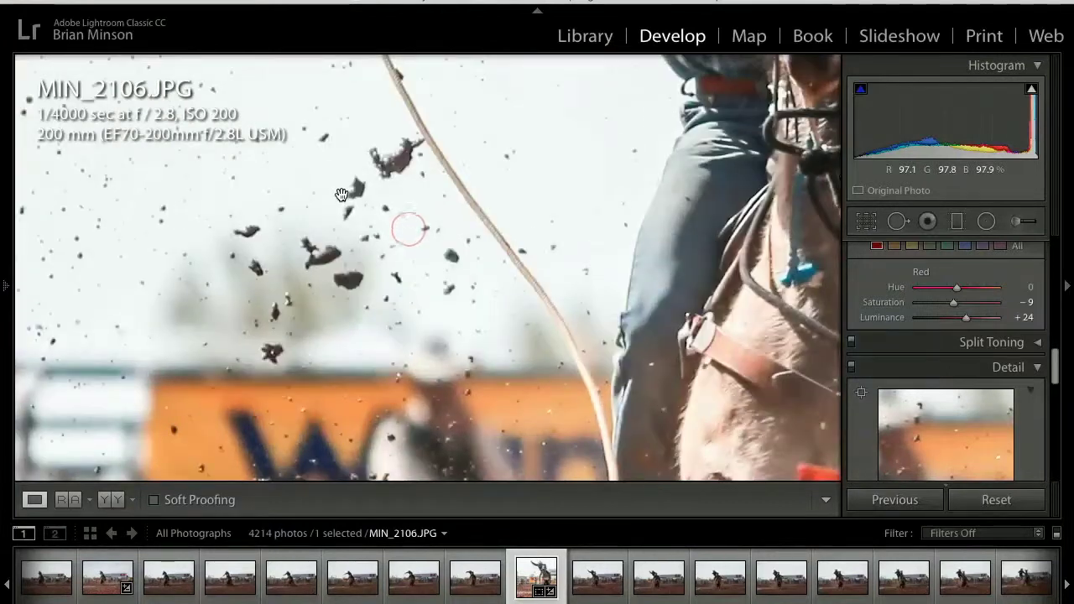
pyautogui.click(350, 214)
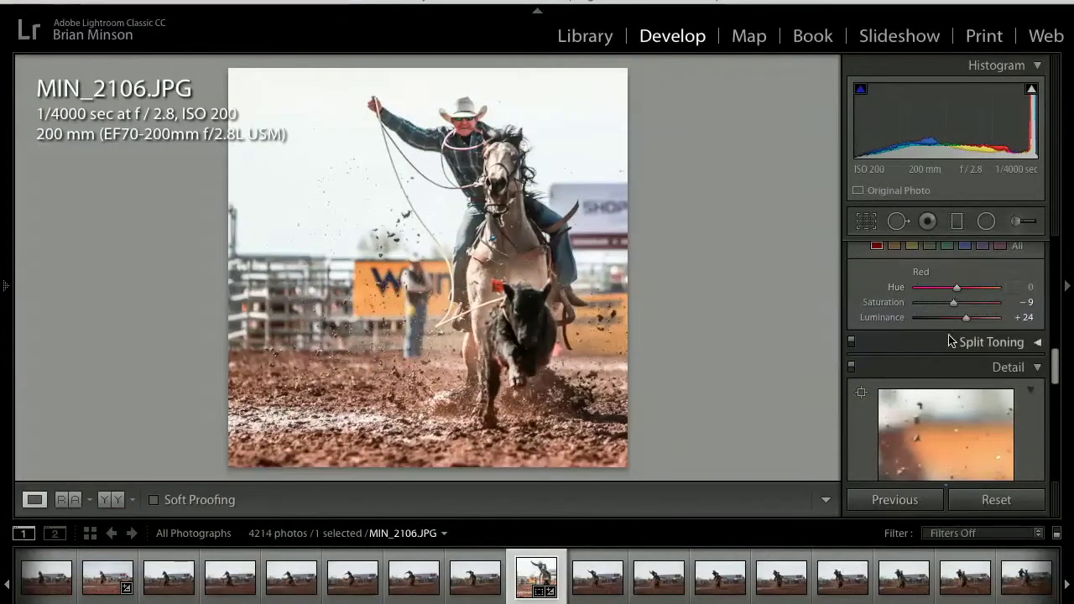
# Set the sharpening amount of MIN_2106.JPG to 34 and enable lens profile corrections
pyautogui.scroll(-4, 951, 350)
pyautogui.scroll(-1, 951, 350)
pyautogui.click(931, 317)
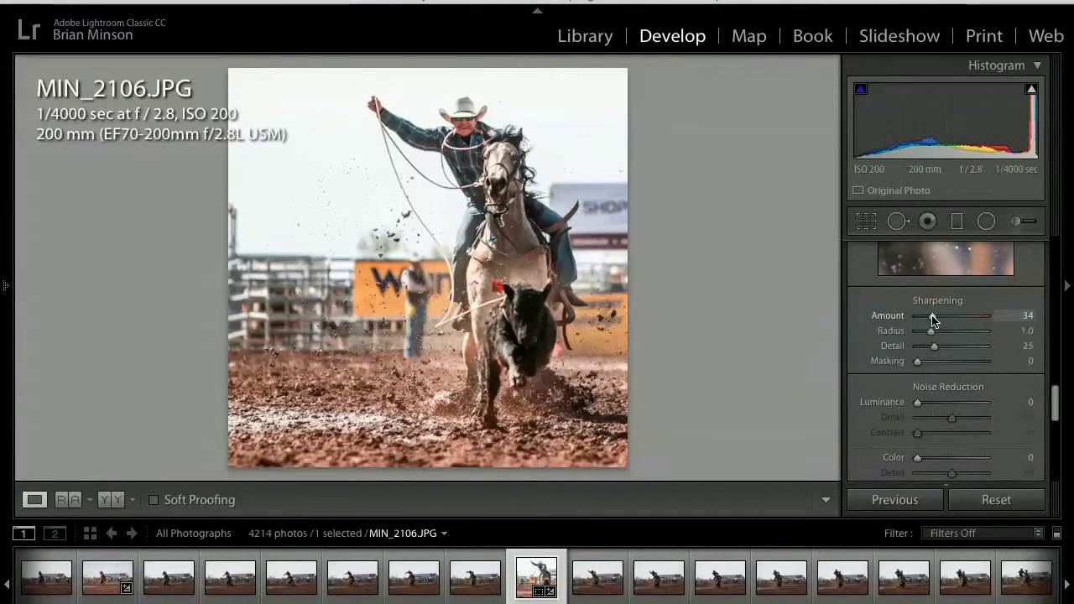
pyautogui.scroll(-3, 931, 319)
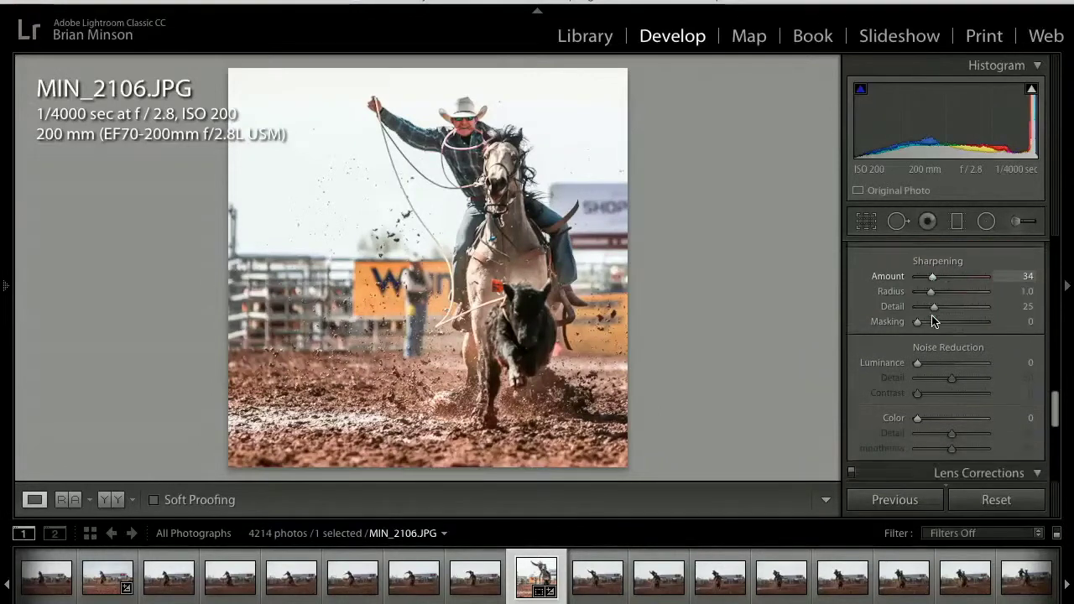
pyautogui.click(931, 390)
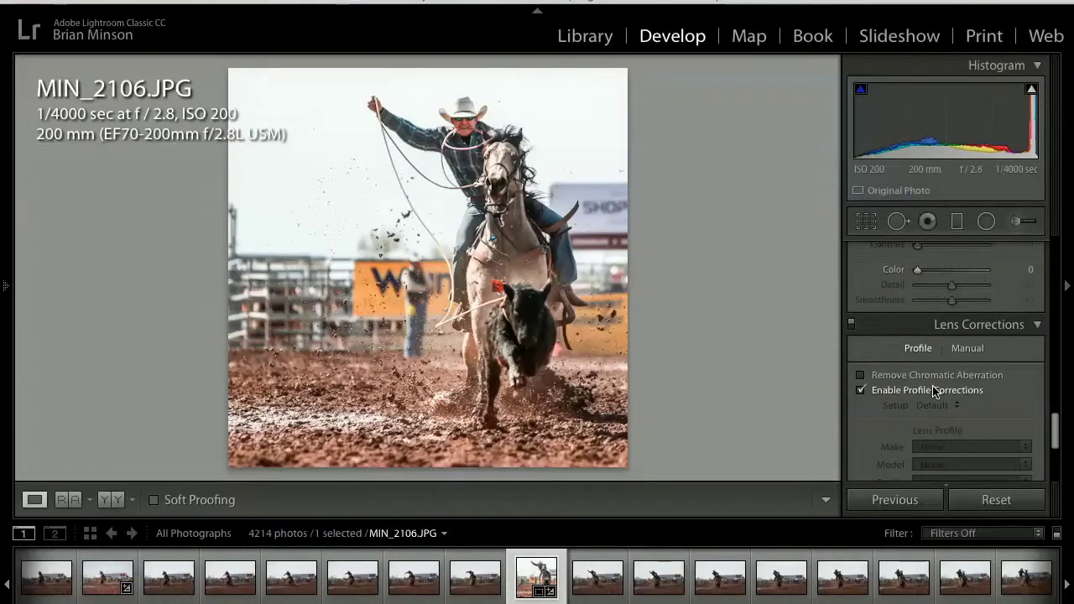
# Raise the shadows of MIN_2106.JPG to +66 and flag the photo as a pick
pyautogui.scroll(3, 964, 336)
pyautogui.scroll(10, 963, 336)
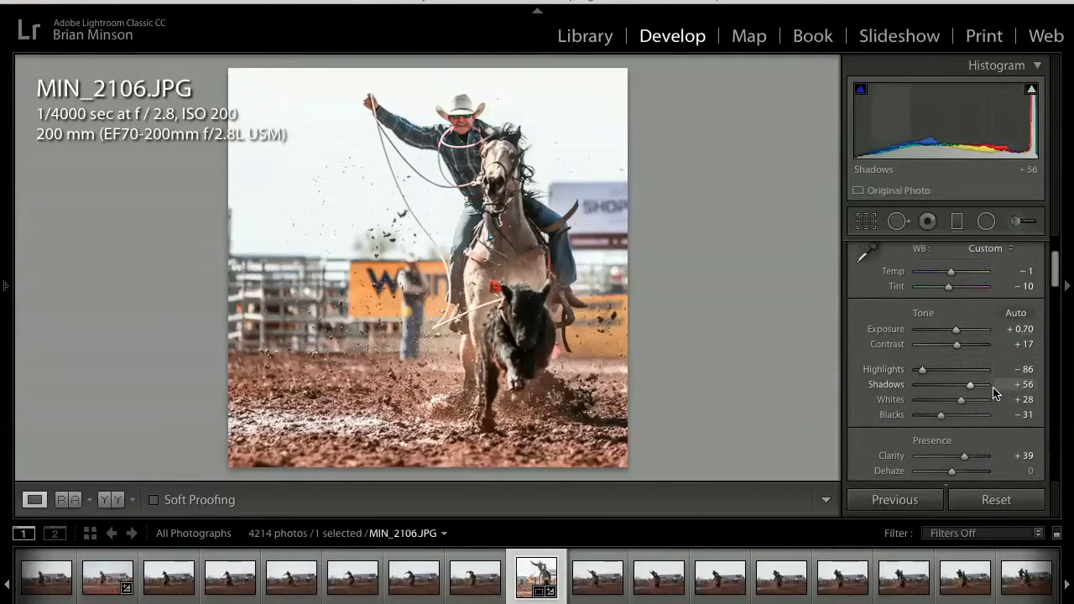
pyautogui.click(984, 385)
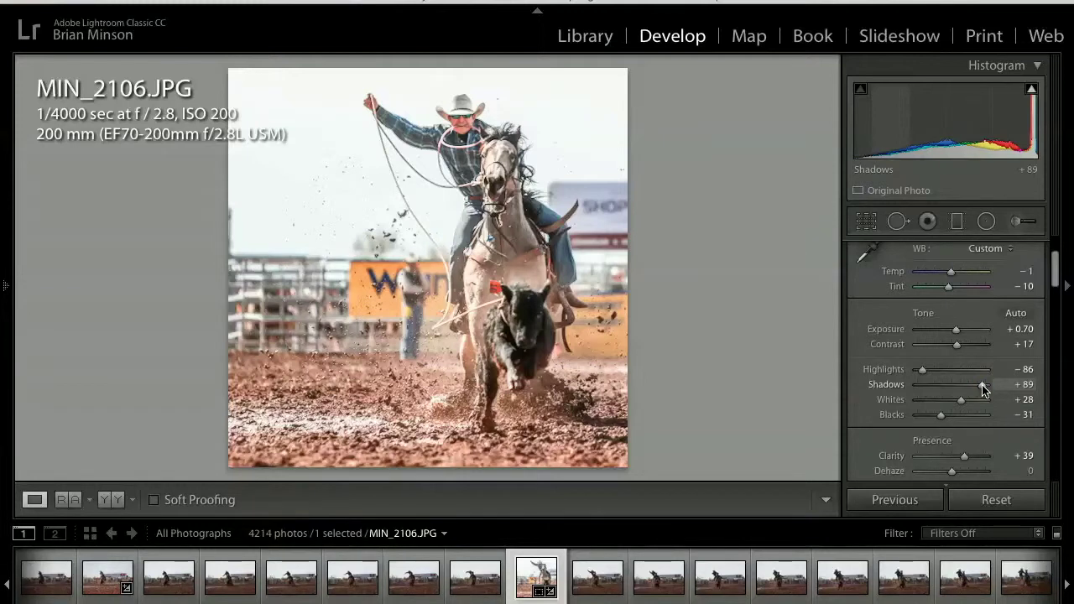
pyautogui.moveTo(978, 390); pyautogui.dragTo(972, 391)
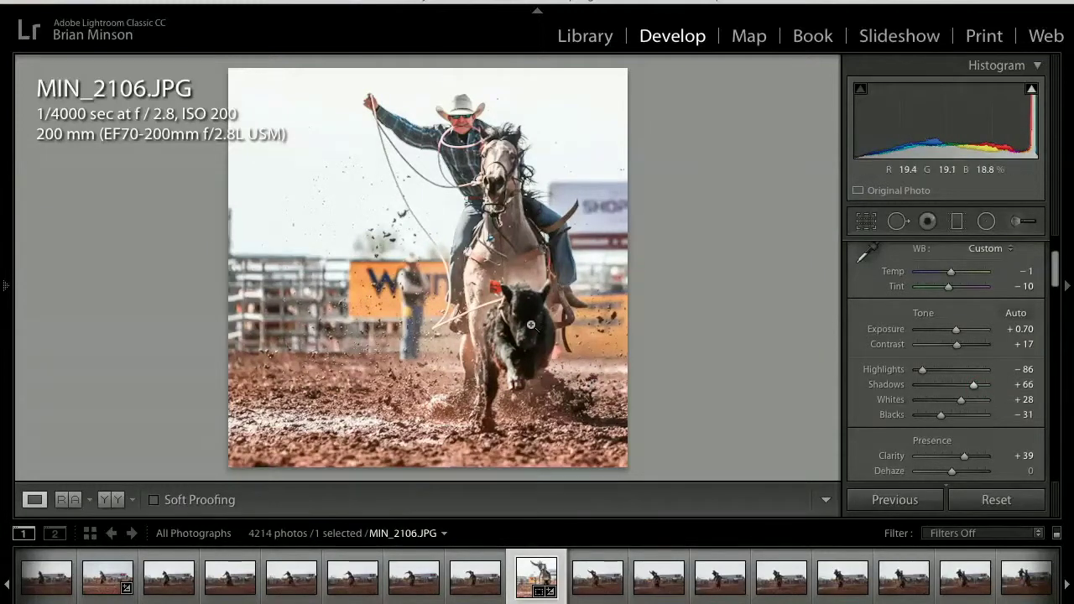
pyautogui.press('p')
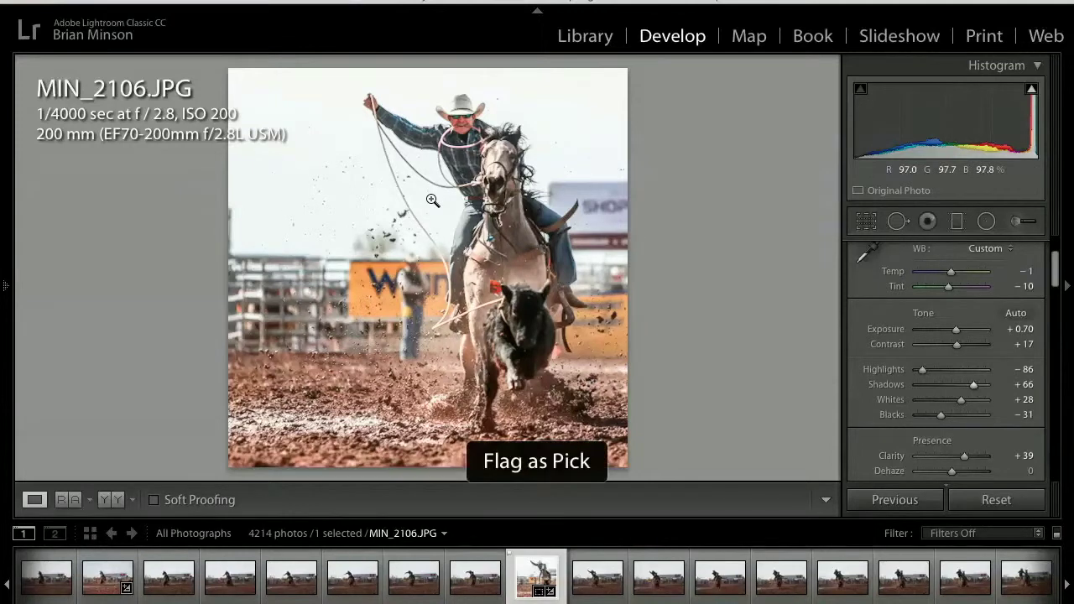
# Browse the frames following MIN_2106.JPG up to MIN_2115.JPG, then return to MIN_2114.JPG
pyautogui.press('Right')
pyautogui.press('Right')
pyautogui.press('Right')
pyautogui.press('Right')
pyautogui.press('Right')
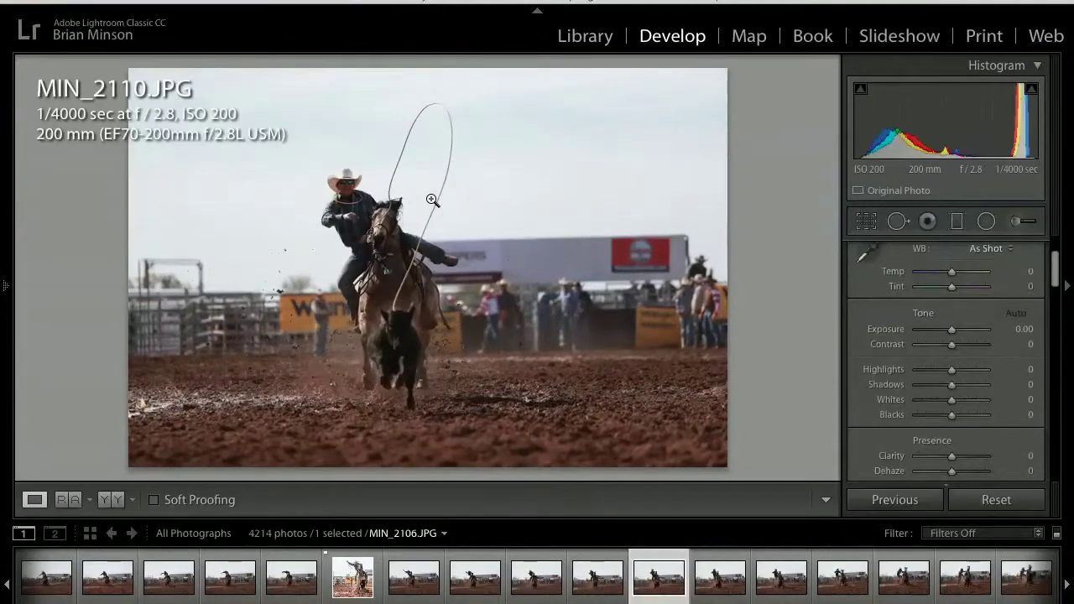
pyautogui.press('Right')
pyautogui.press('Right')
pyautogui.press('Right')
pyautogui.press('Right')
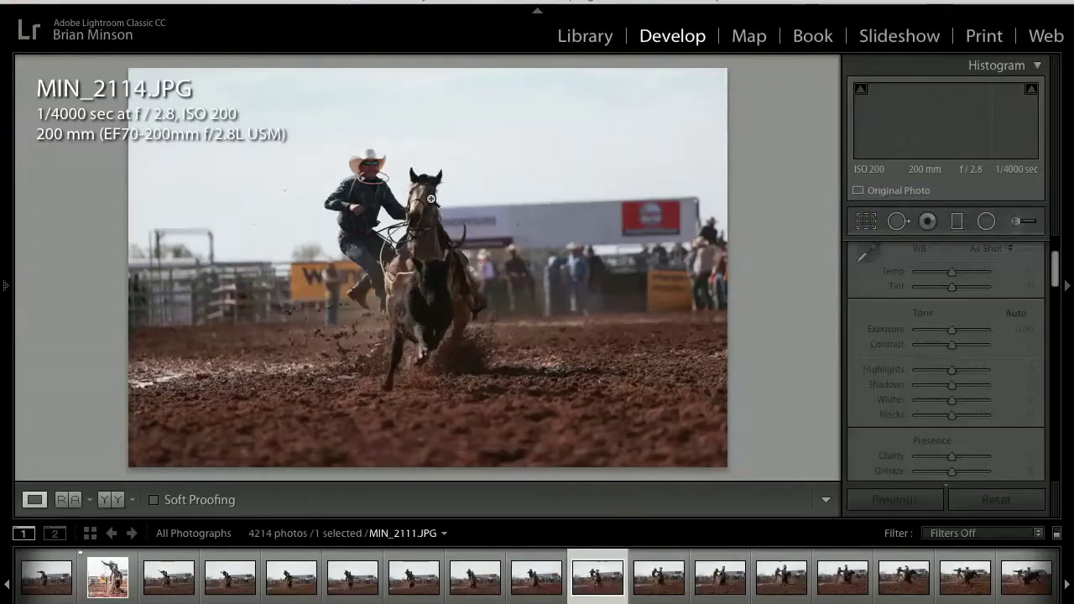
pyautogui.press('Right')
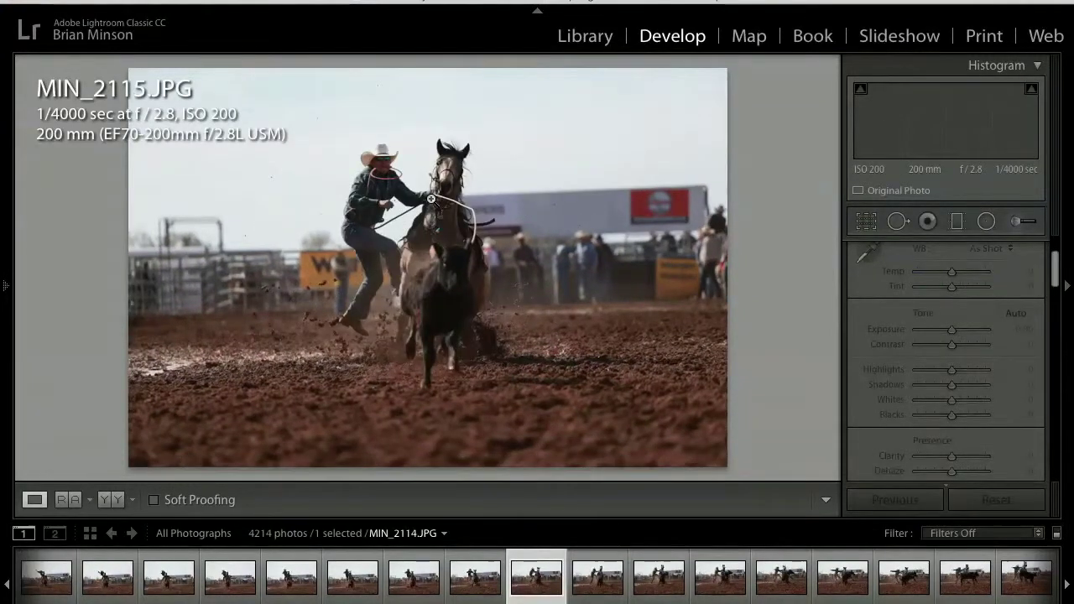
pyautogui.press('Left')
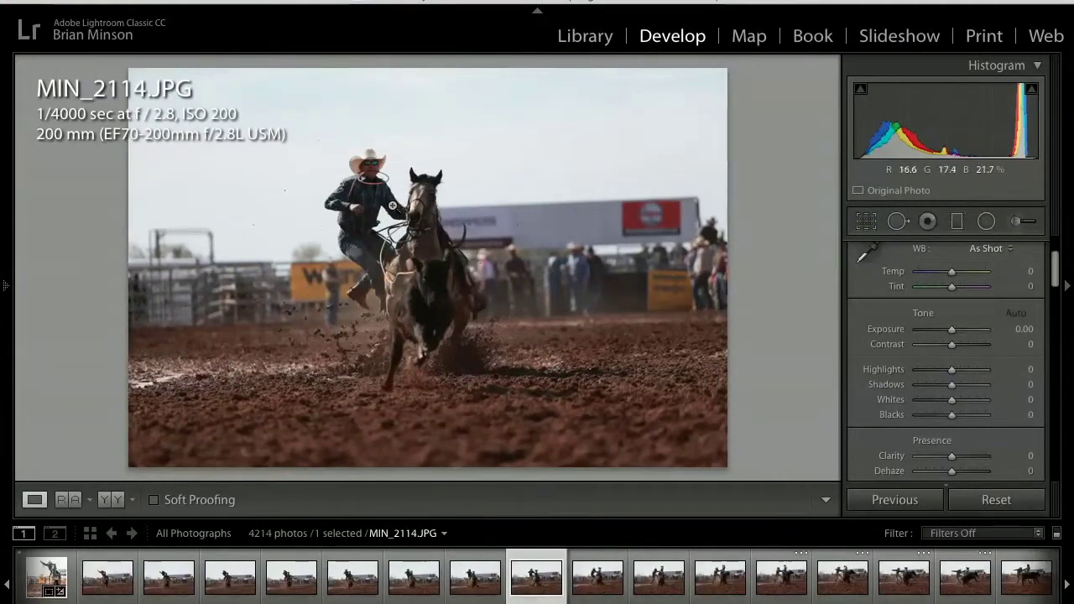
# Check the sharpness of the roper's face and the calf in MIN_2114.JPG up close
pyautogui.click(392, 208)
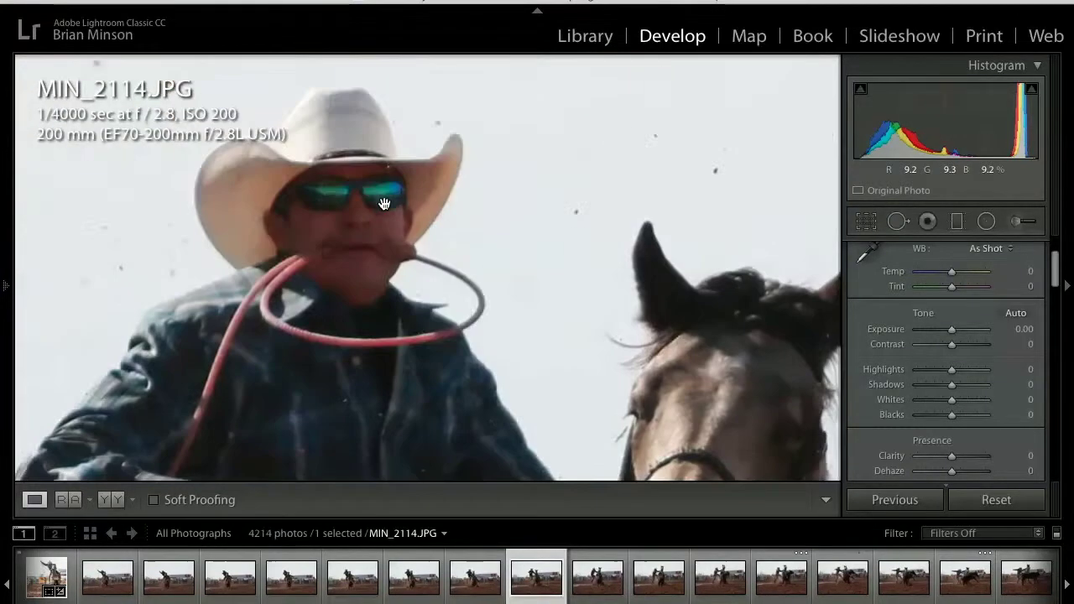
pyautogui.click(381, 213)
pyautogui.click(415, 295)
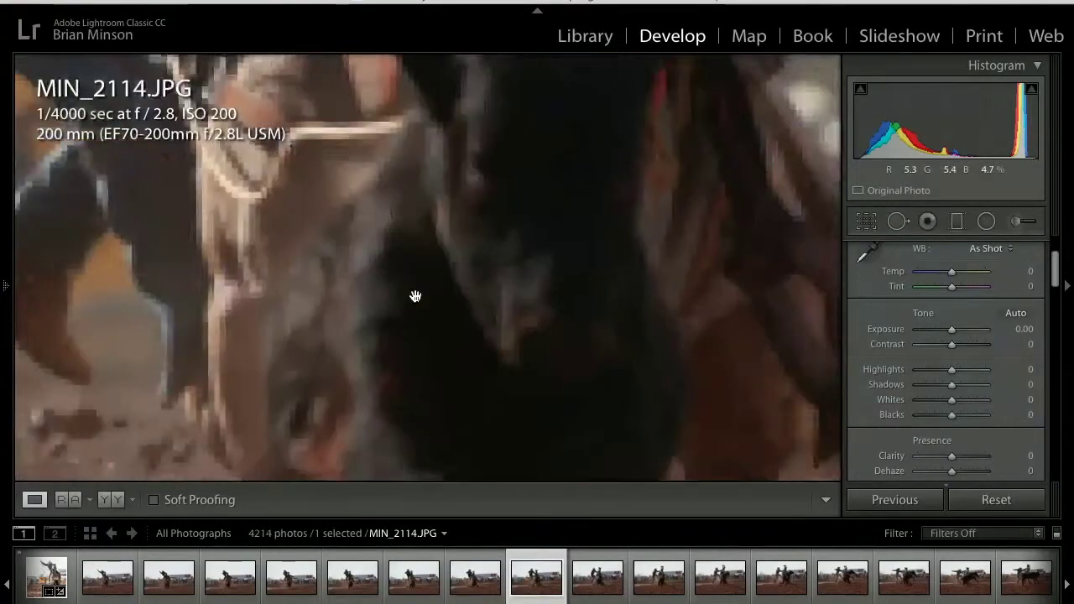
pyautogui.click(415, 295)
# Compare the dismount frames from MIN_2115.JPG to MIN_2121.JPG and inspect the roper's face in MIN_2120.JPG up close
pyautogui.press('Right')
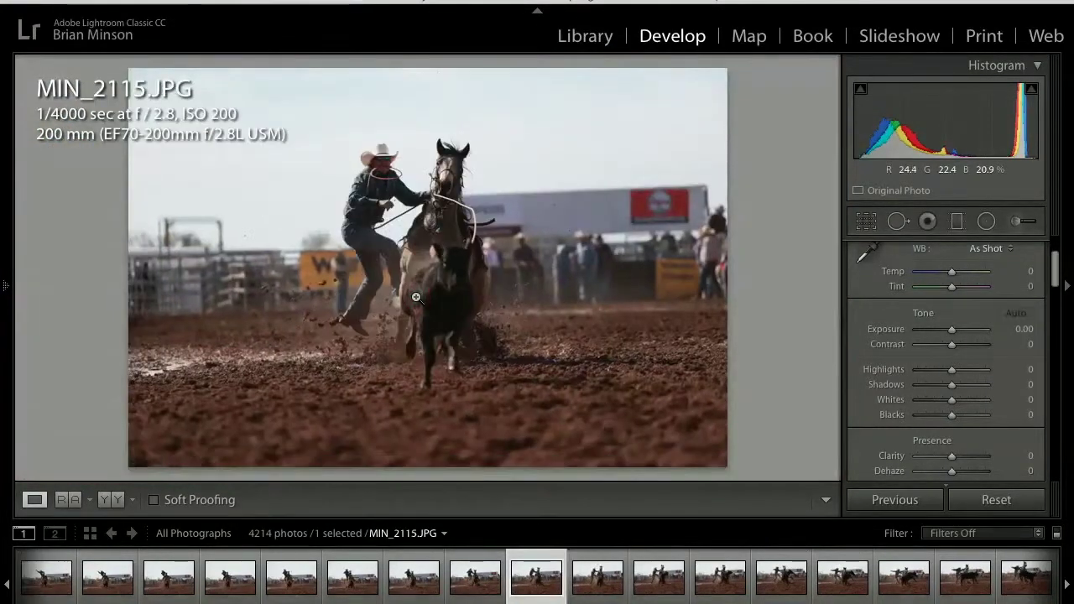
pyautogui.press('Right')
pyautogui.press('Right')
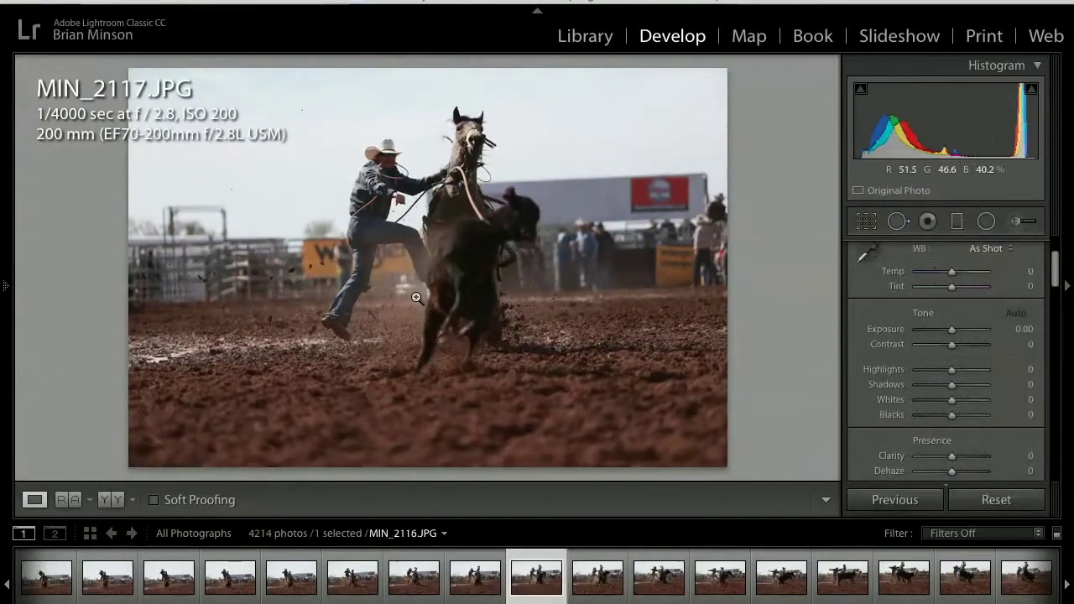
pyautogui.press('Left')
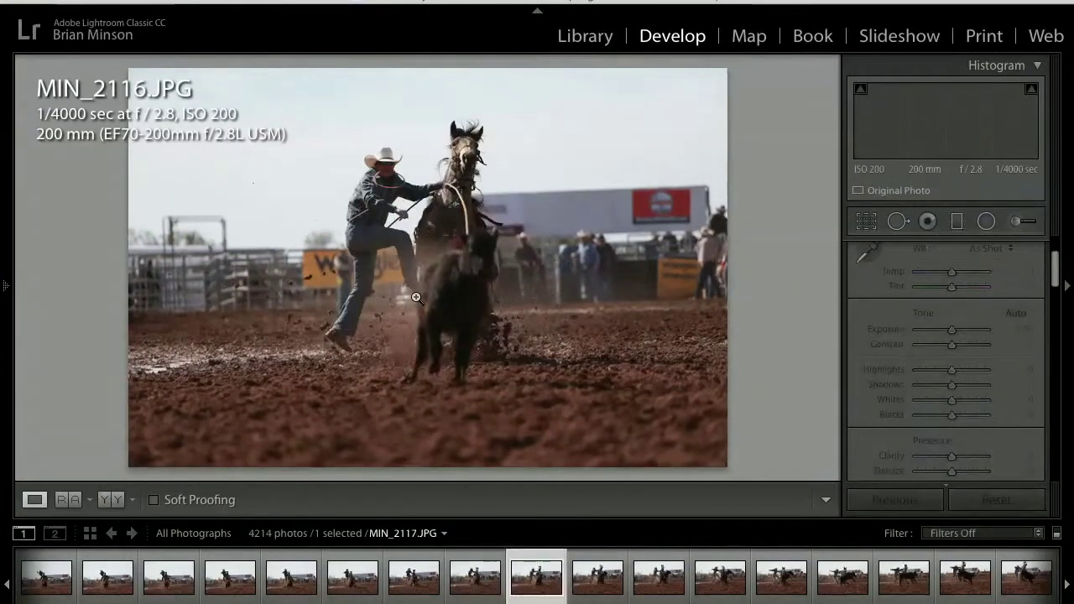
pyautogui.press('Right')
pyautogui.press('Right')
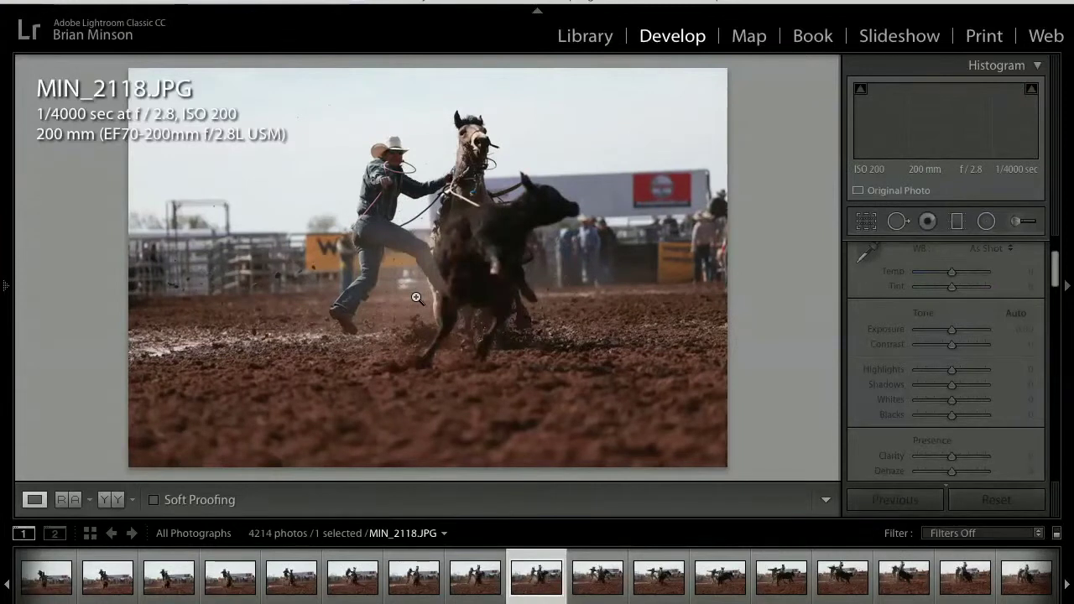
pyautogui.press('Right')
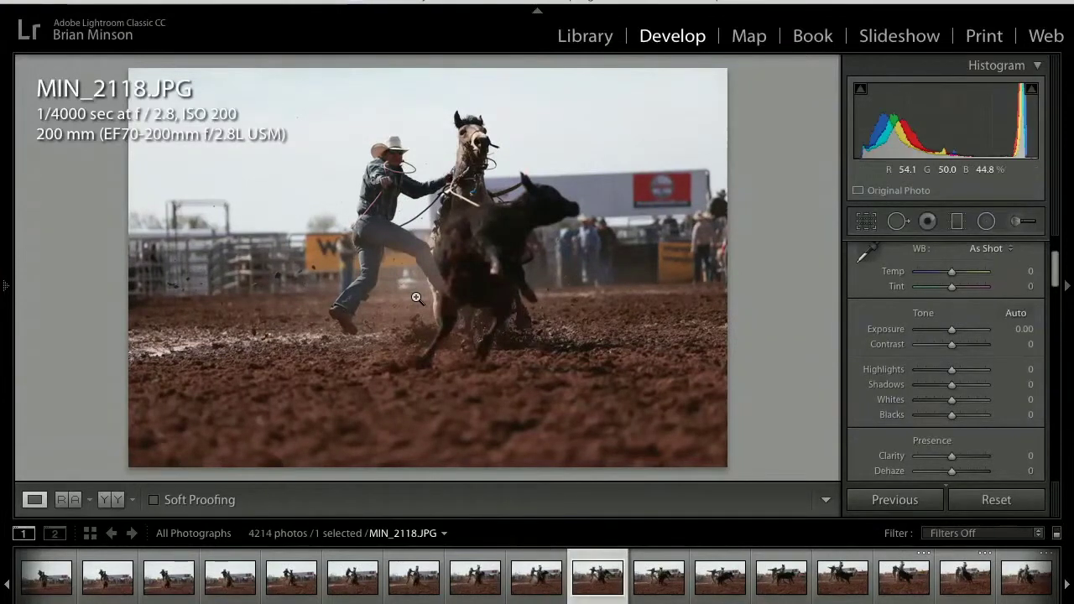
pyautogui.press('Right')
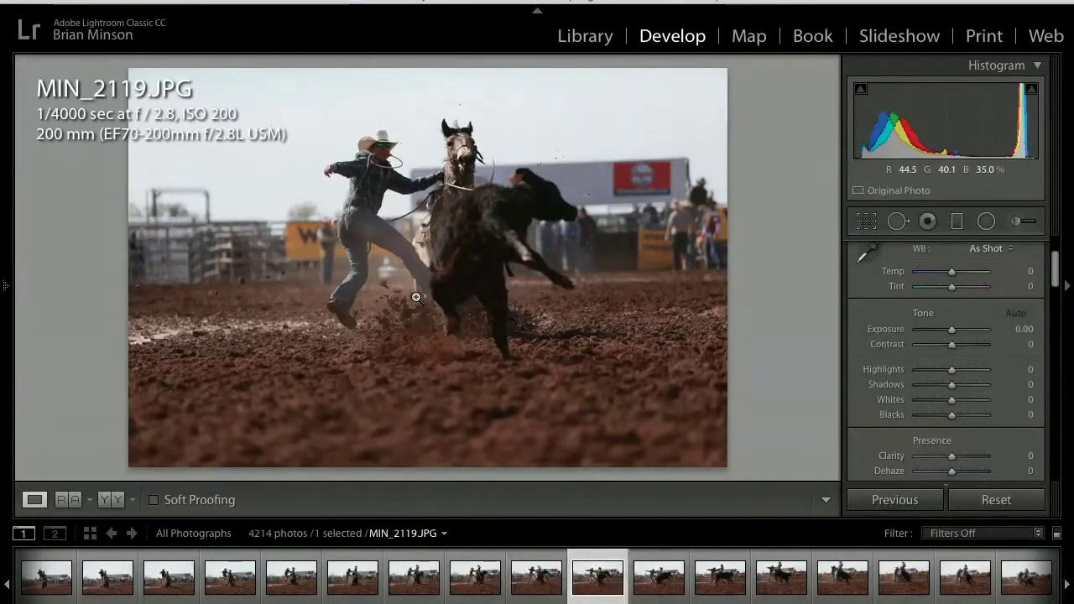
pyautogui.press('Right')
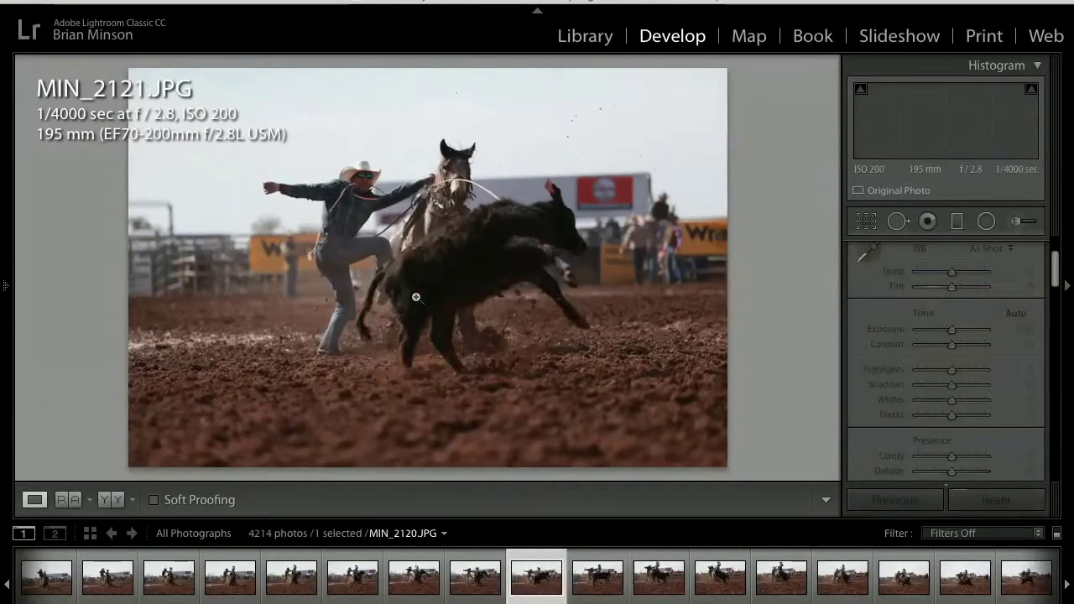
pyautogui.press('Left')
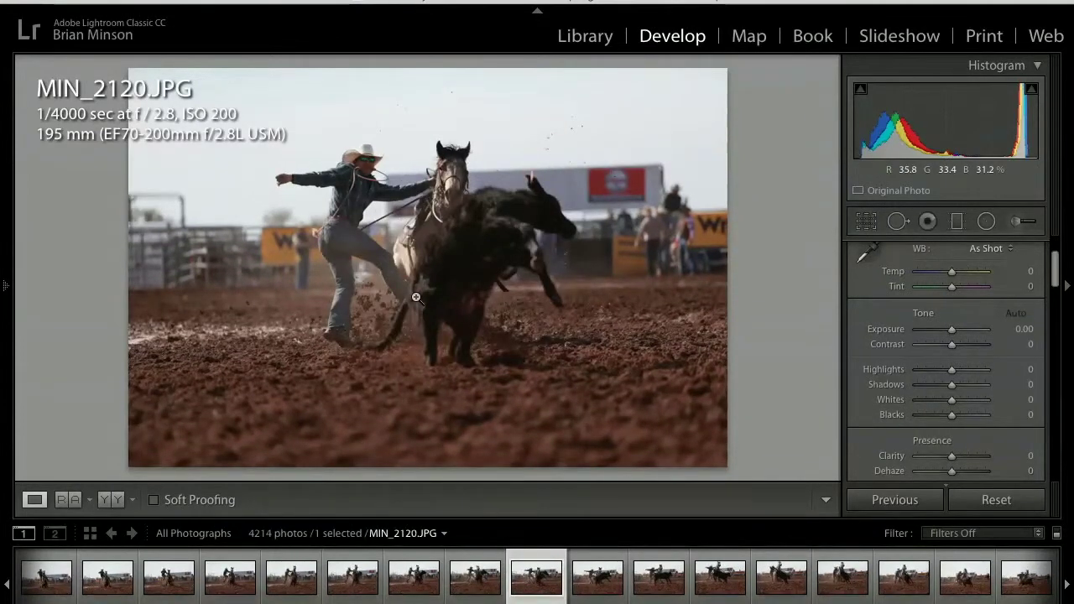
pyautogui.click(350, 178)
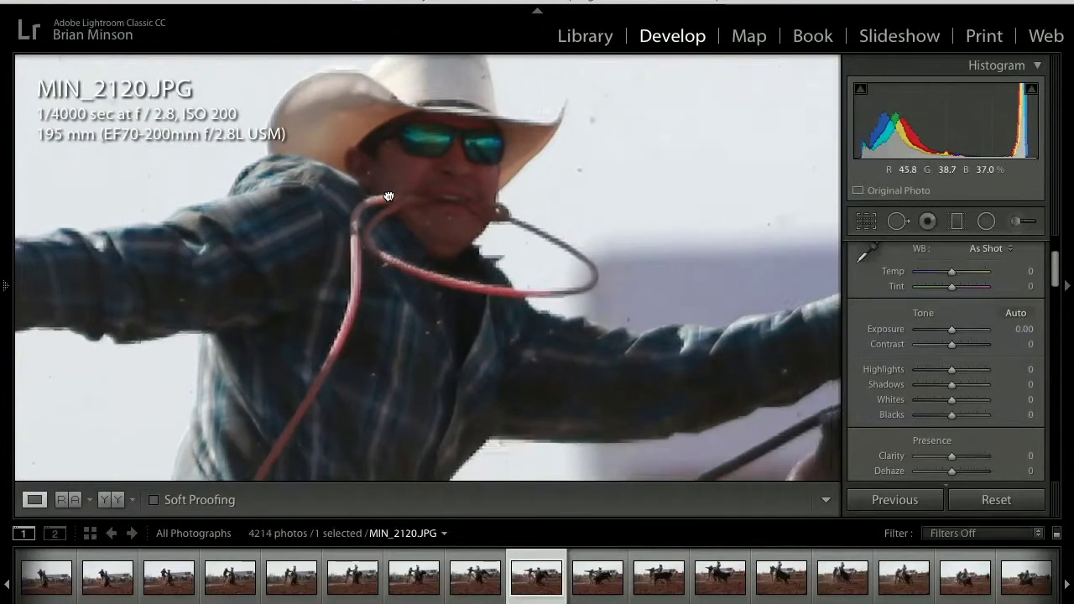
pyautogui.click(389, 196)
# Browse onward from MIN_2121.JPG through the frames of the roper reaching the calf and lifting it
pyautogui.press('Right')
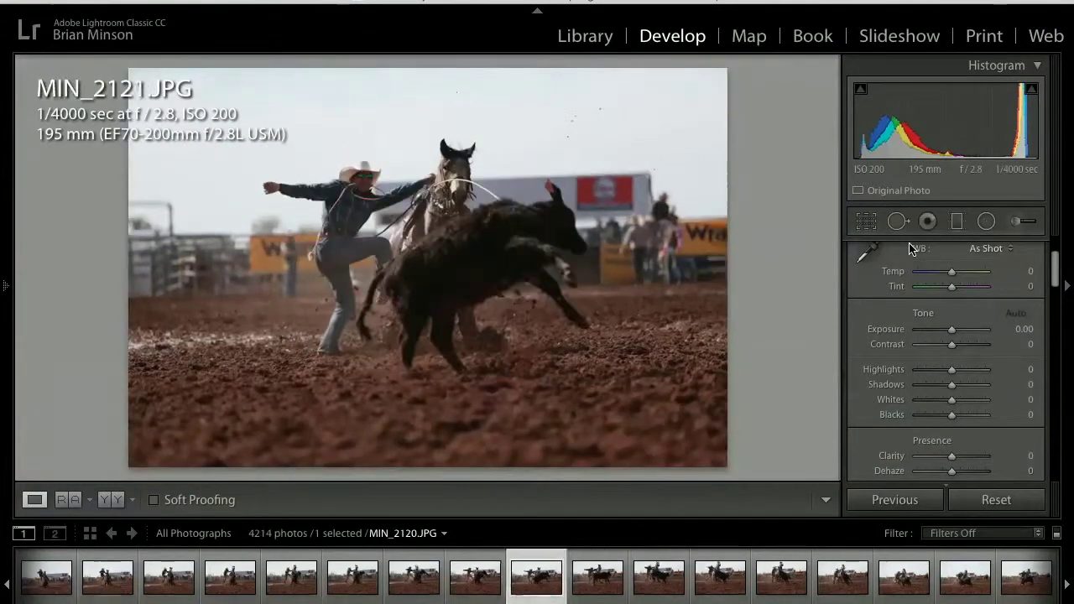
pyautogui.press('Right')
pyautogui.press('Right')
pyautogui.press('Right')
pyautogui.press('Right')
pyautogui.press('Right')
pyautogui.press('Right')
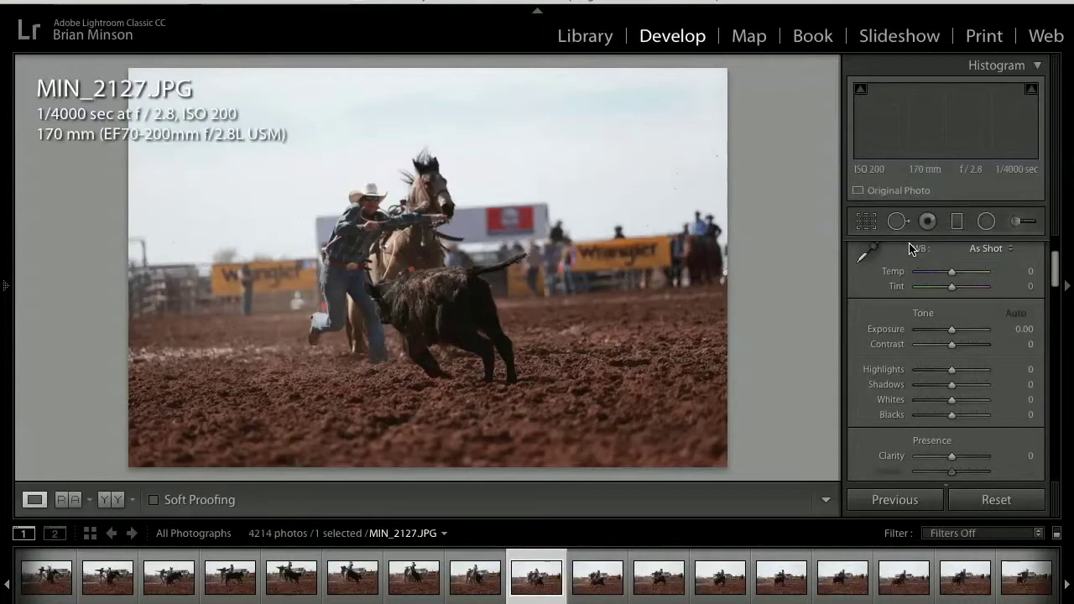
pyautogui.press('Right')
pyautogui.press('Right')
pyautogui.press('Right')
pyautogui.press('Right')
pyautogui.press('Right')
pyautogui.press('Right')
pyautogui.press('Right')
pyautogui.press('Right')
pyautogui.press('Right')
pyautogui.press('Right')
pyautogui.press('Right')
pyautogui.press('Right')
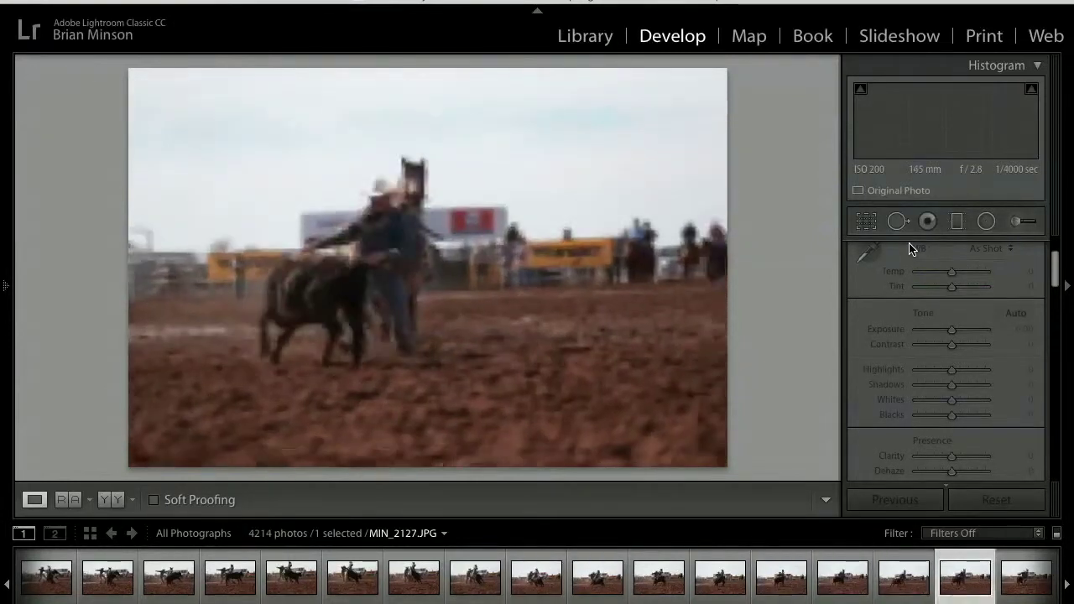
pyautogui.press('Right')
pyautogui.press('Right')
pyautogui.press('Right')
pyautogui.press('Right')
pyautogui.press('Right')
pyautogui.press('Right')
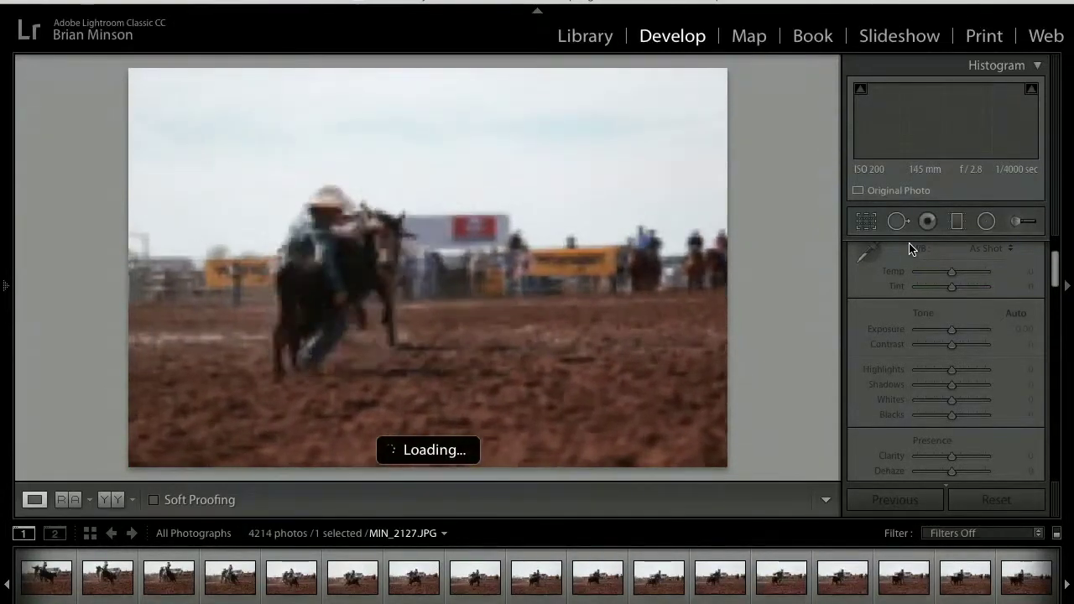
pyautogui.press('Right')
pyautogui.press('Right')
pyautogui.press('Right')
pyautogui.press('Right')
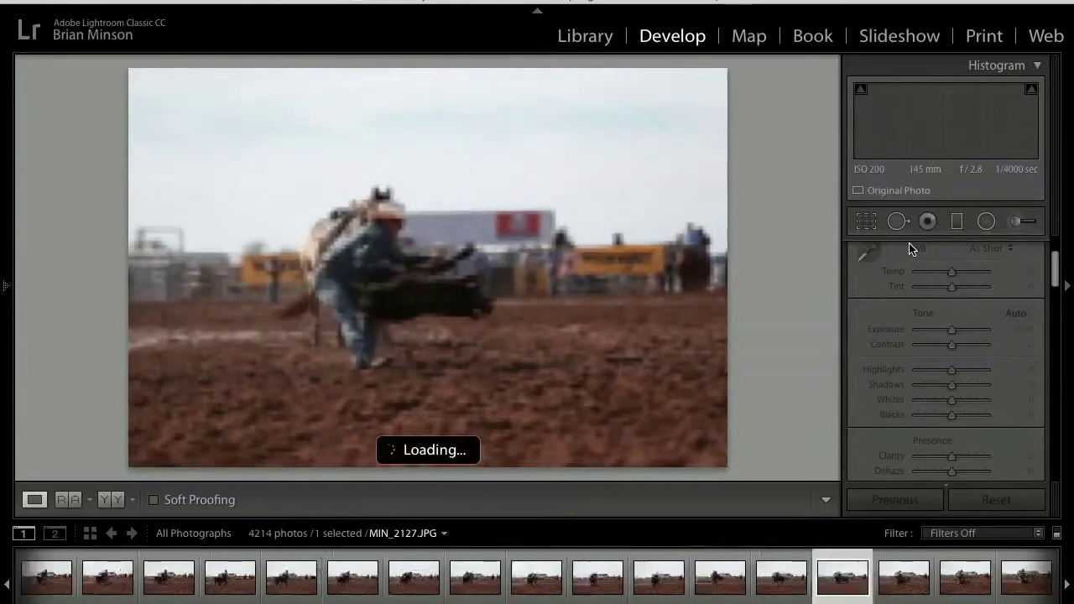
# Compare the neighboring frames around MIN_2148.JPG where the roper lifts the calf off the ground
pyautogui.press('Left')
pyautogui.press('Left')
pyautogui.press('Left')
pyautogui.press('Left')
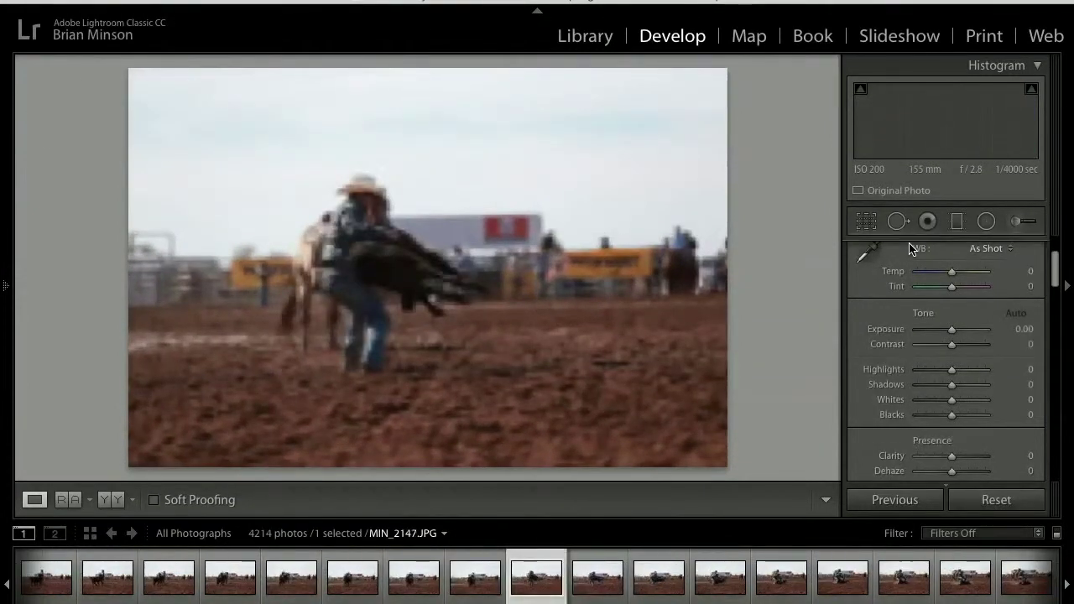
pyautogui.press('Right')
pyautogui.press('Right')
pyautogui.press('Right')
pyautogui.press('Right')
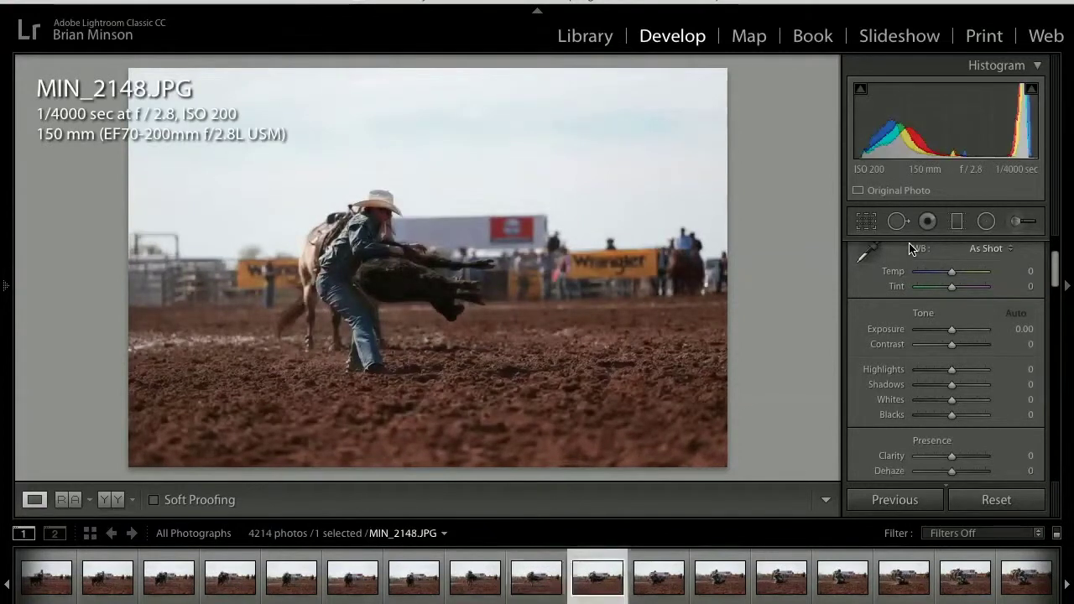
# Advance to MIN_2157.JPG, check the roper's face up close and apply automatic tone to the photo
pyautogui.press('Right')
pyautogui.press('Right')
pyautogui.press('Right')
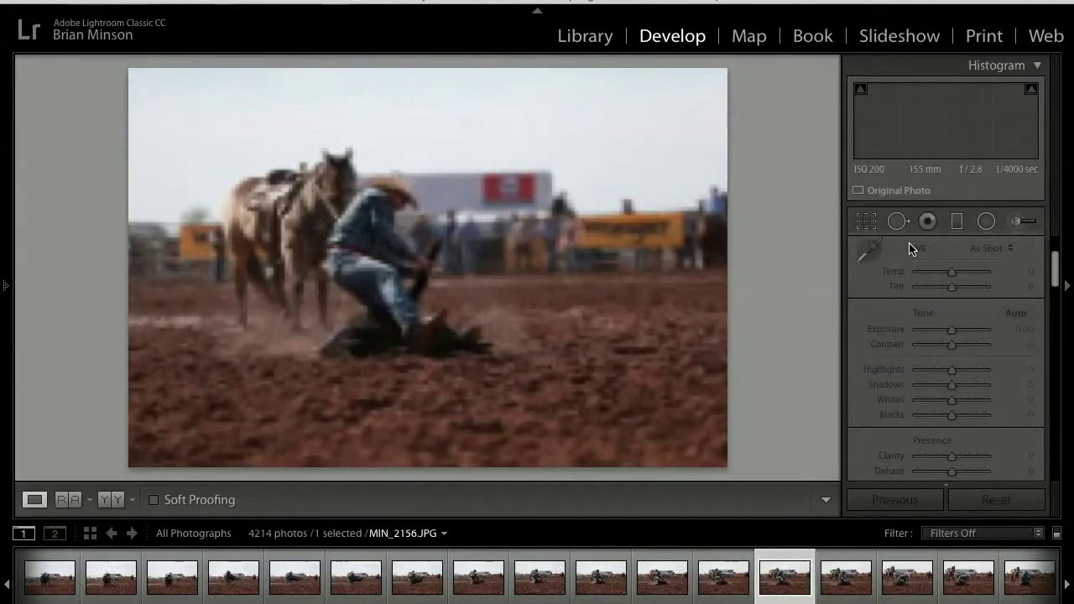
pyautogui.press('Right')
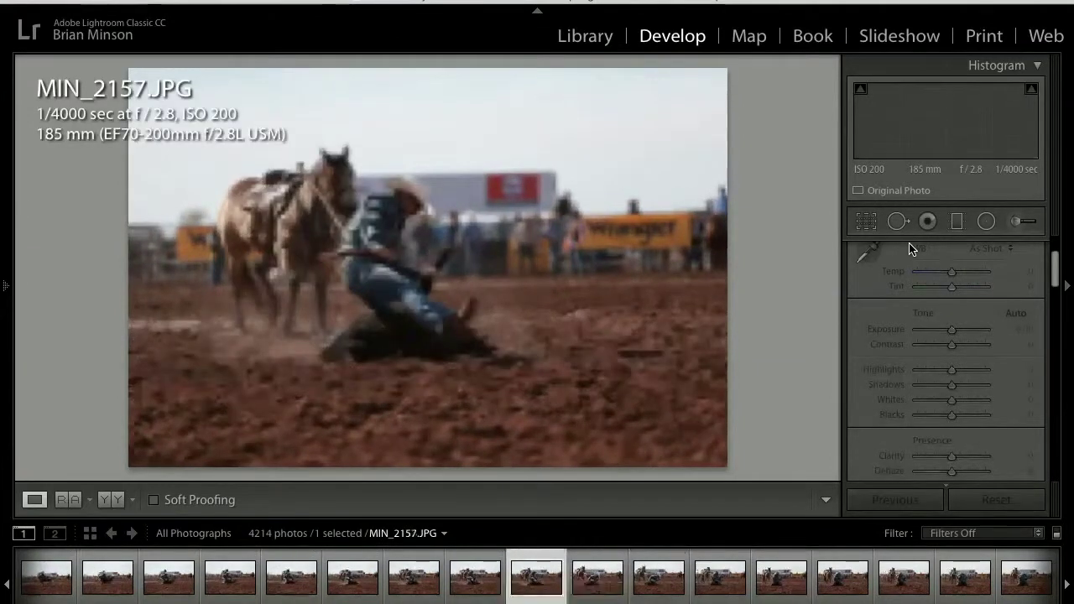
pyautogui.press('Right')
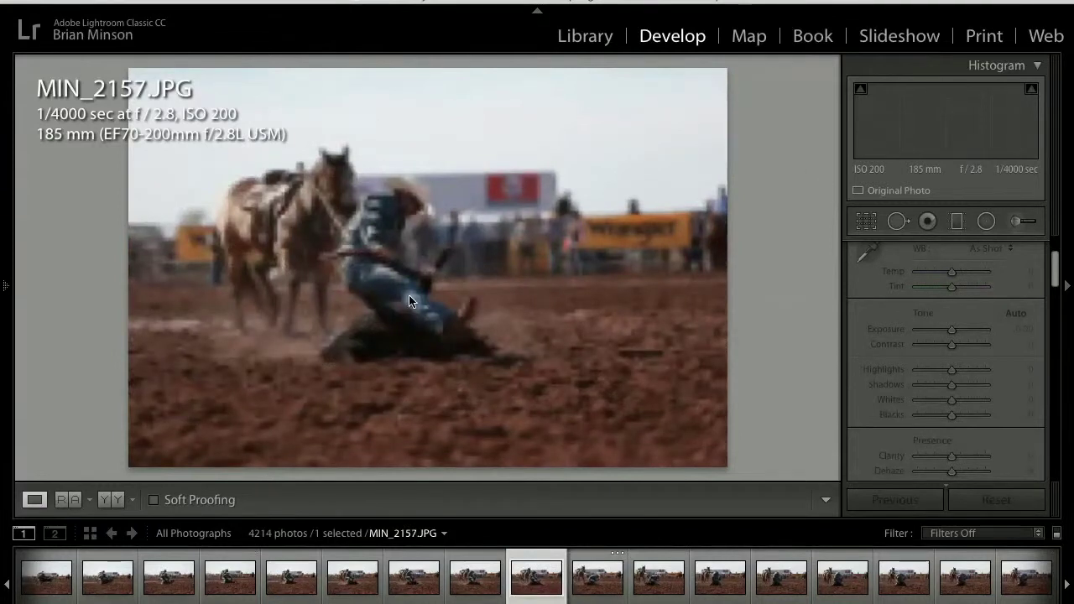
pyautogui.click(409, 211)
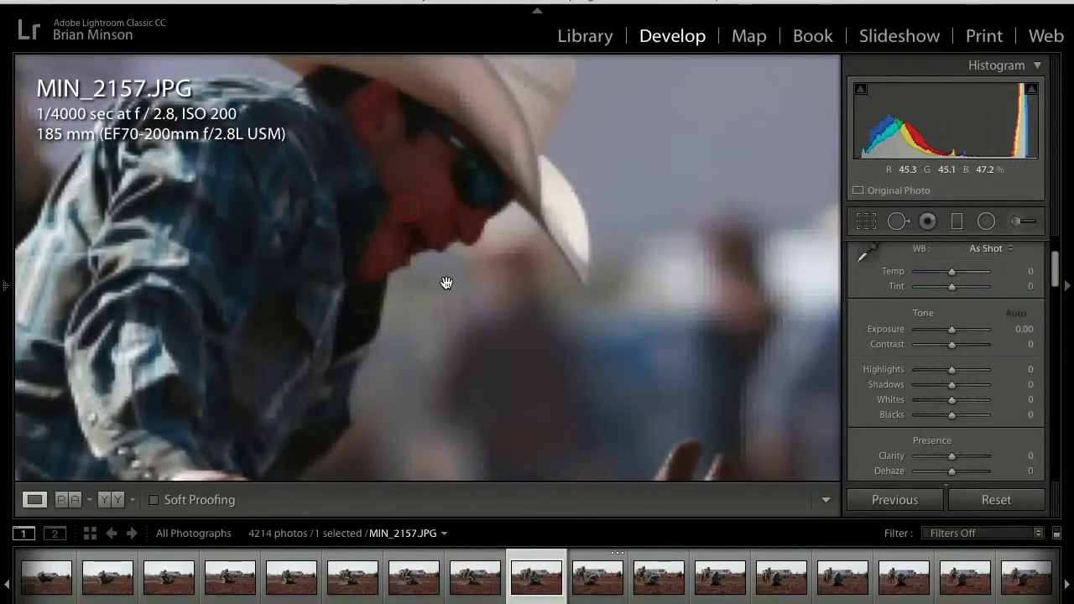
pyautogui.click(435, 198)
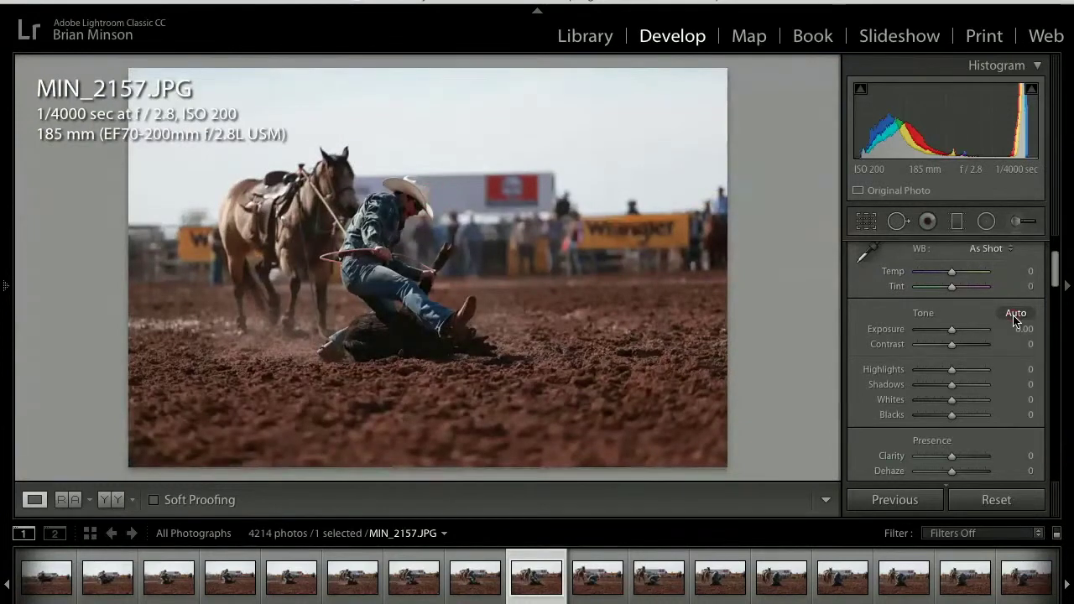
pyautogui.click(1016, 314)
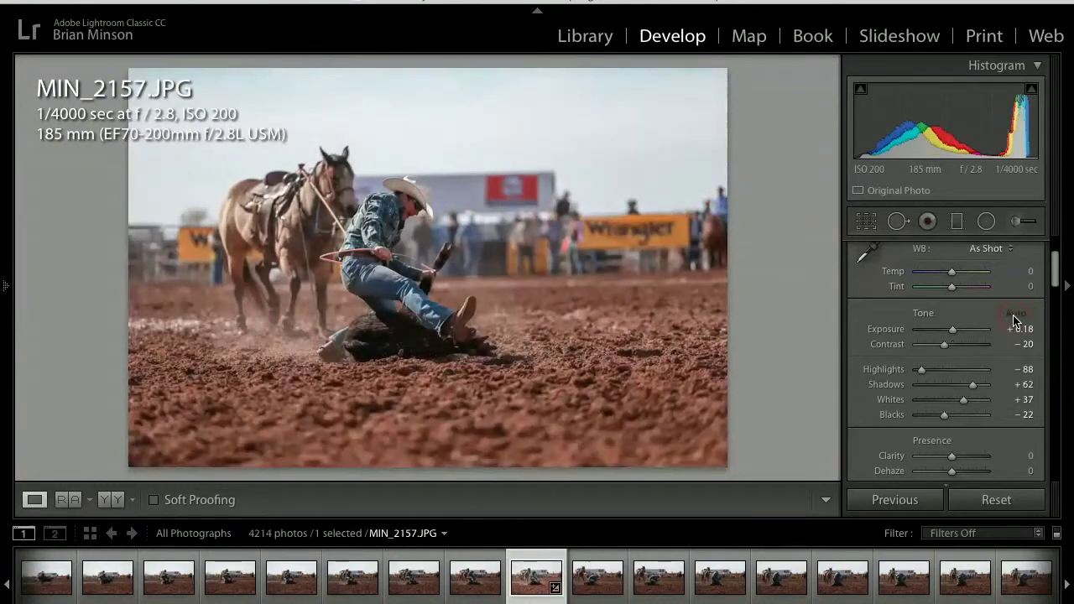
# Straighten MIN_2157.JPG with a crop rotation angle of 0.96
pyautogui.click(866, 222)
pyautogui.moveTo(819, 251); pyautogui.dragTo(817, 244)
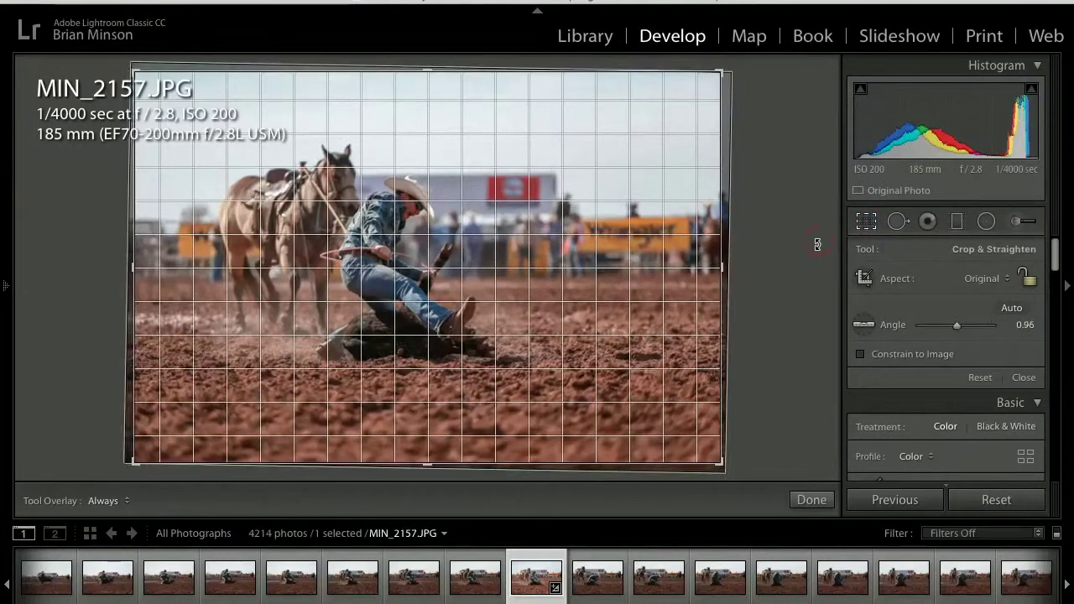
pyautogui.moveTo(818, 244); pyautogui.dragTo(817, 244)
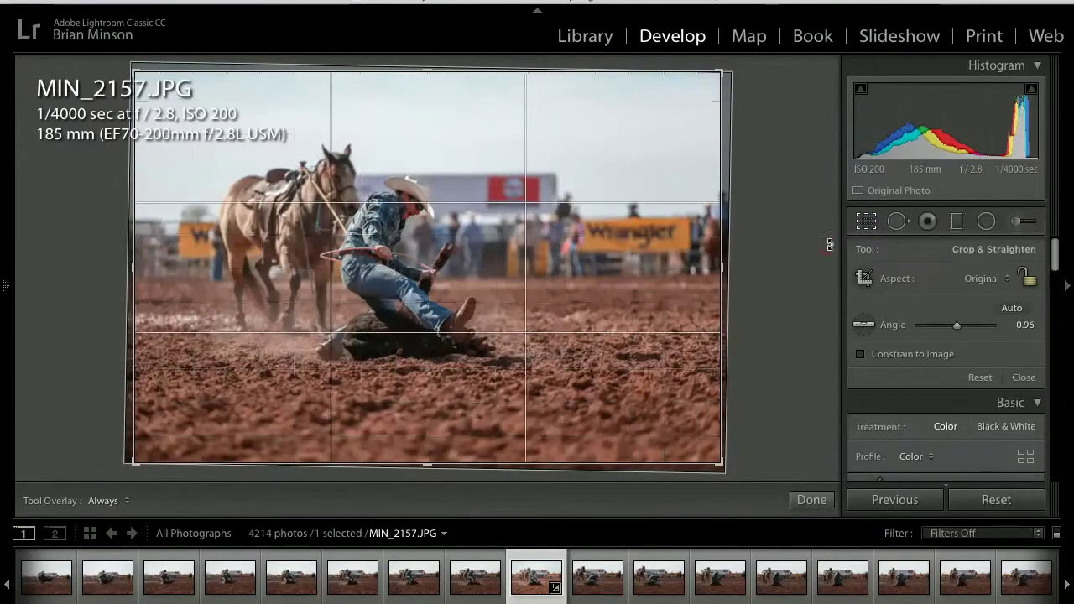
# Crop MIN_2157.JPG to a 1 x 1 aspect, tightly framing the horse, the roper and the calf
pyautogui.click(978, 278)
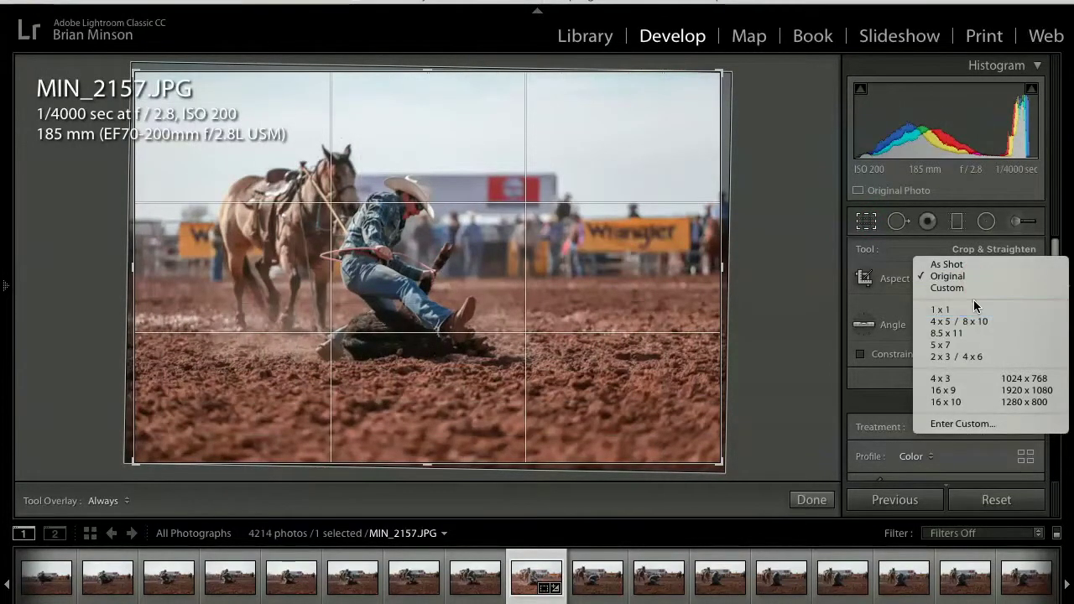
pyautogui.click(974, 309)
pyautogui.moveTo(563, 334); pyautogui.dragTo(634, 342)
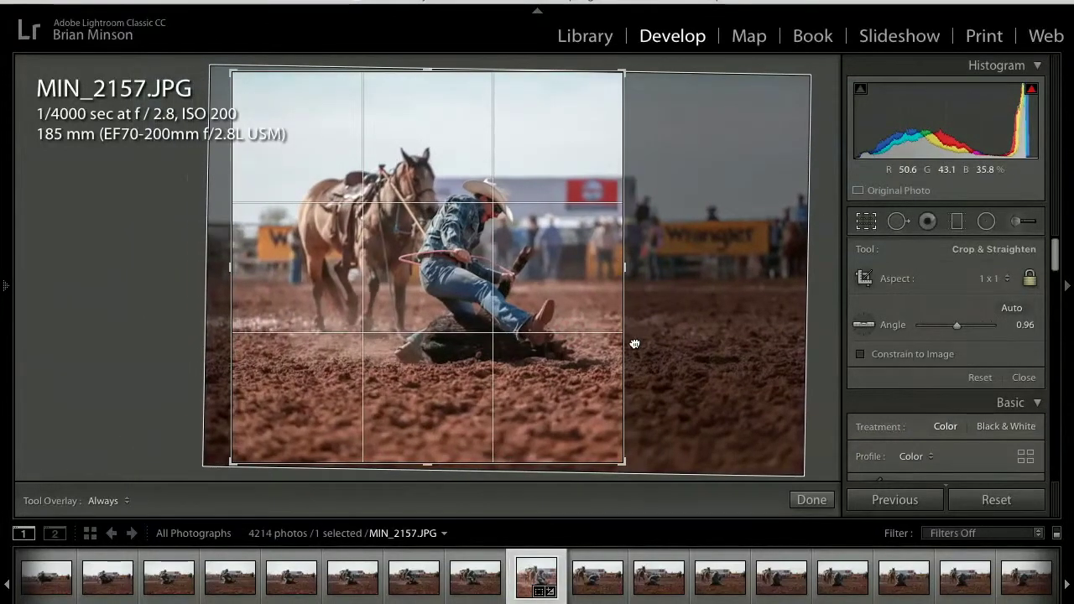
pyautogui.moveTo(235, 71); pyautogui.dragTo(254, 95)
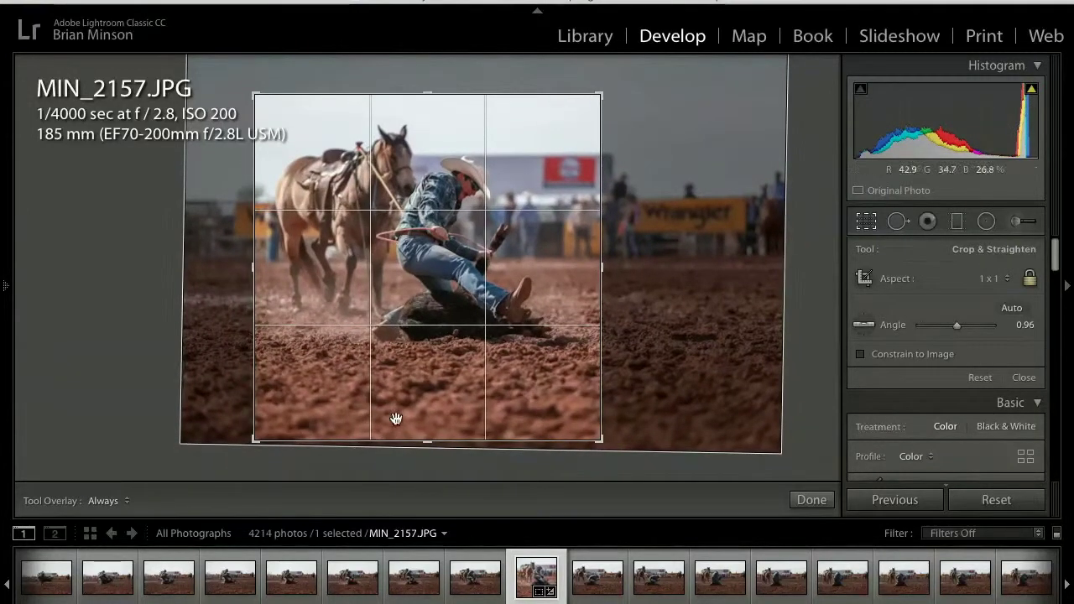
pyautogui.moveTo(597, 441); pyautogui.dragTo(580, 424)
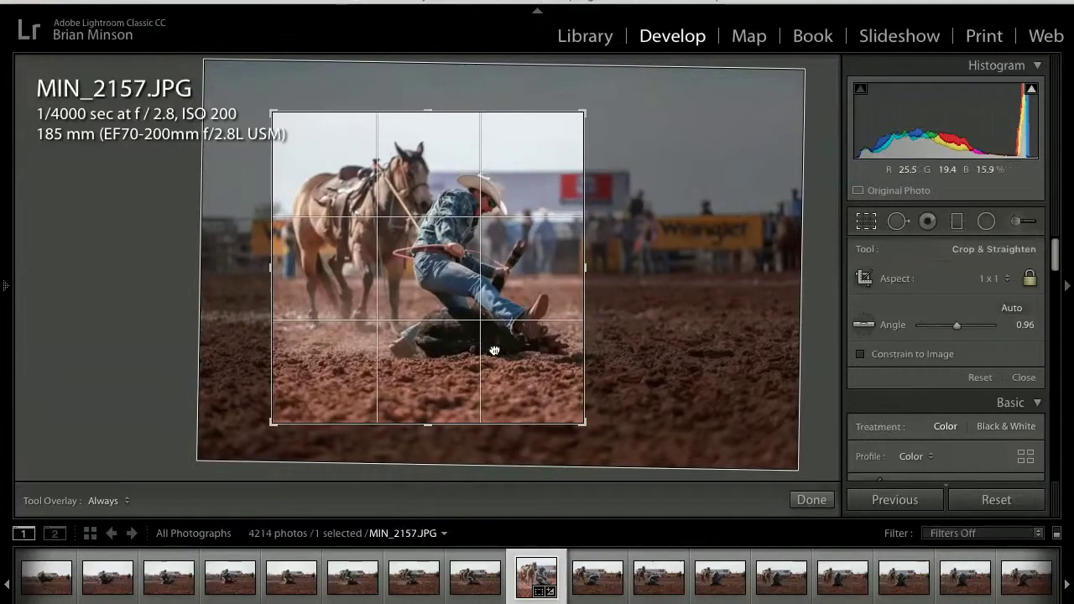
pyautogui.moveTo(492, 349)
pyautogui.mouseDown()
pyautogui.moveTo(494, 331)
pyautogui.moveTo(501, 357)
pyautogui.mouseUp()
pyautogui.press('Return')
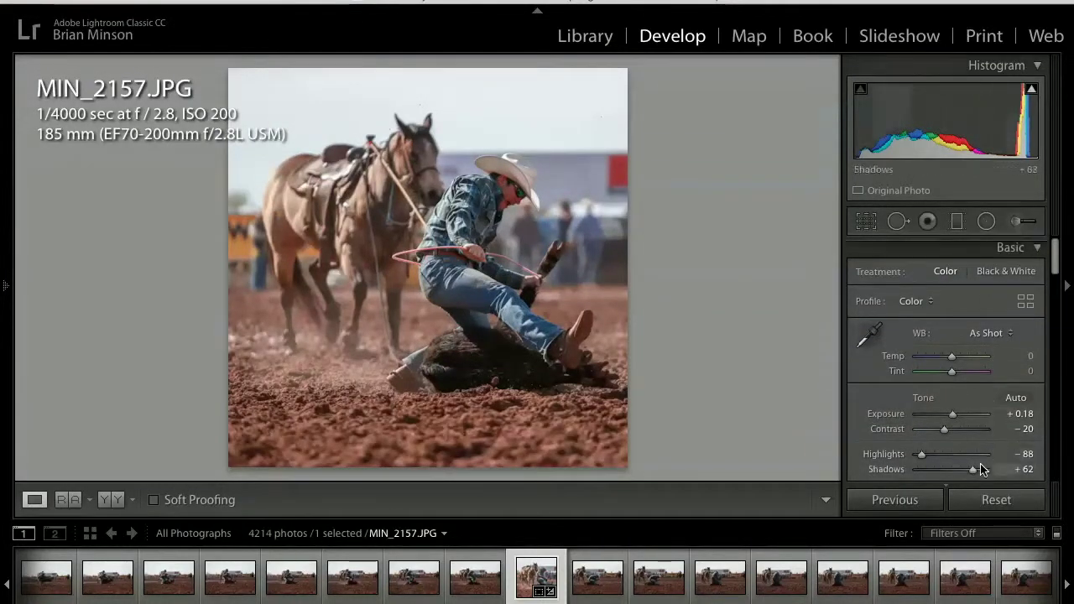
# Set Shadows to +88, Exposure to +0.75 and Contrast to +3 on MIN_2157.JPG
pyautogui.scroll(-1, 980, 443)
pyautogui.click(980, 437)
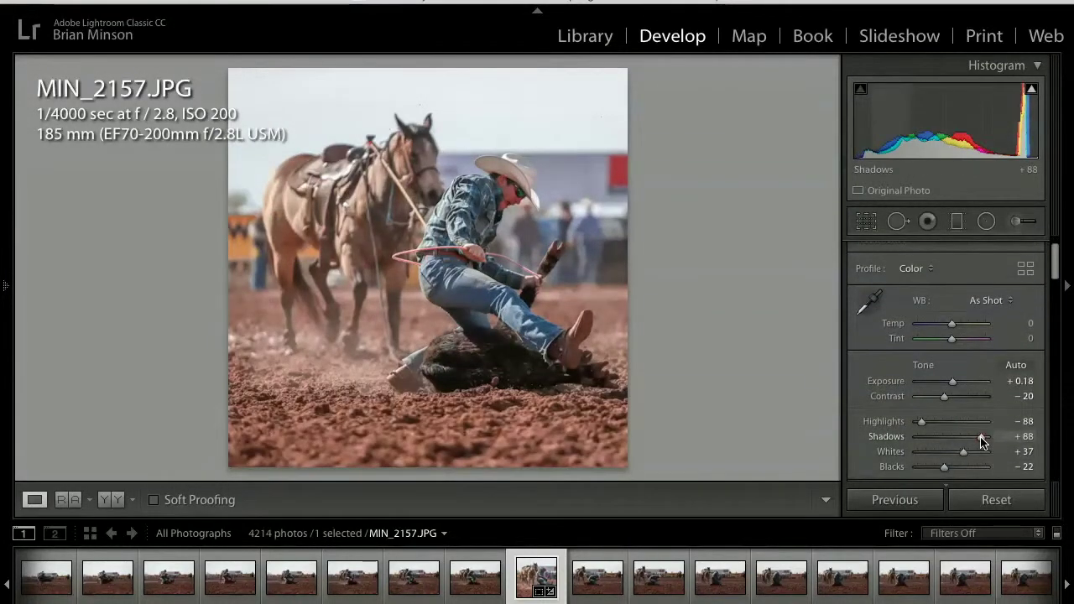
pyautogui.click(948, 397)
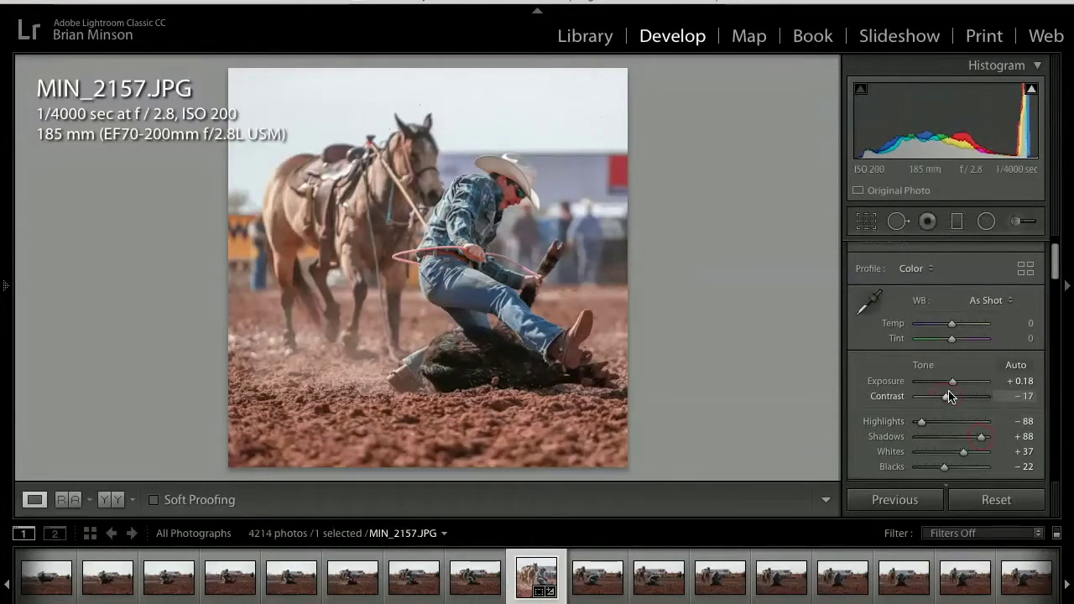
pyautogui.moveTo(952, 381); pyautogui.dragTo(959, 386)
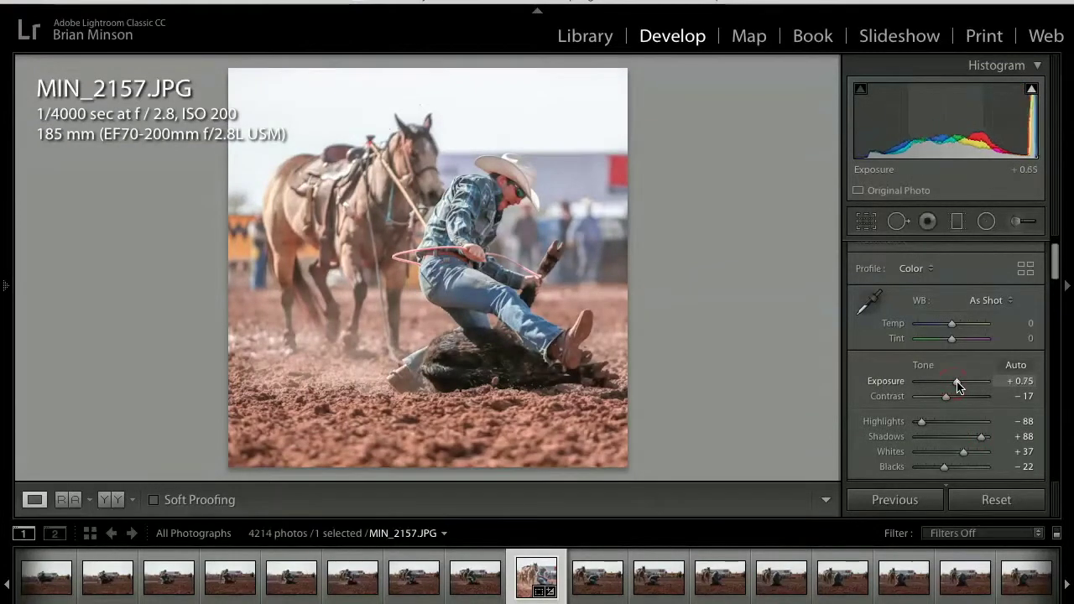
pyautogui.click(955, 397)
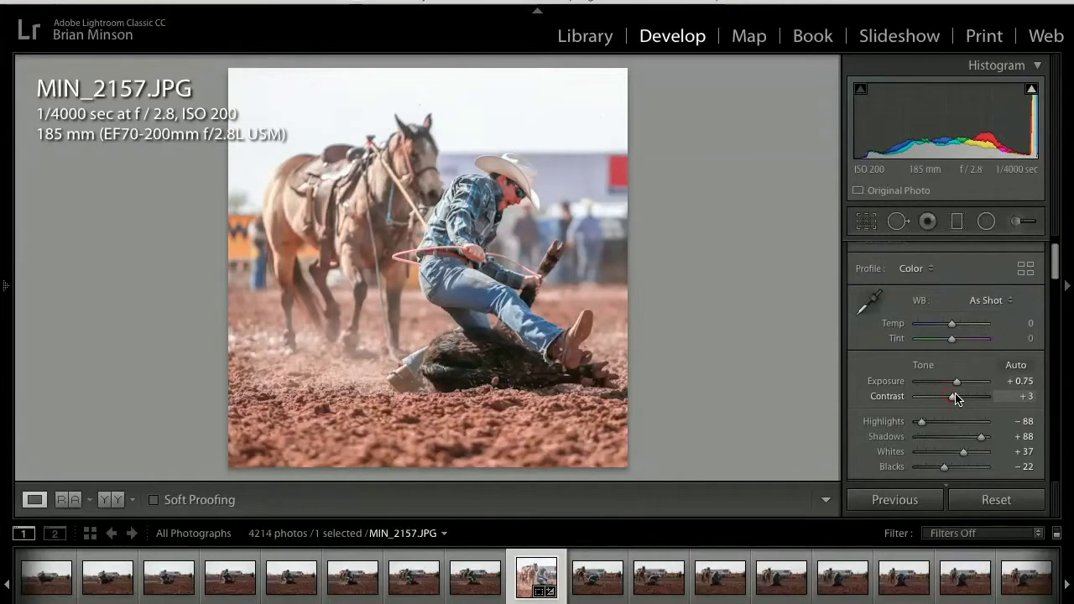
# Set the photo's Clarity to +35, Dehaze to +14, Vibrance to +9 and Saturation to +3
pyautogui.scroll(-2, 944, 436)
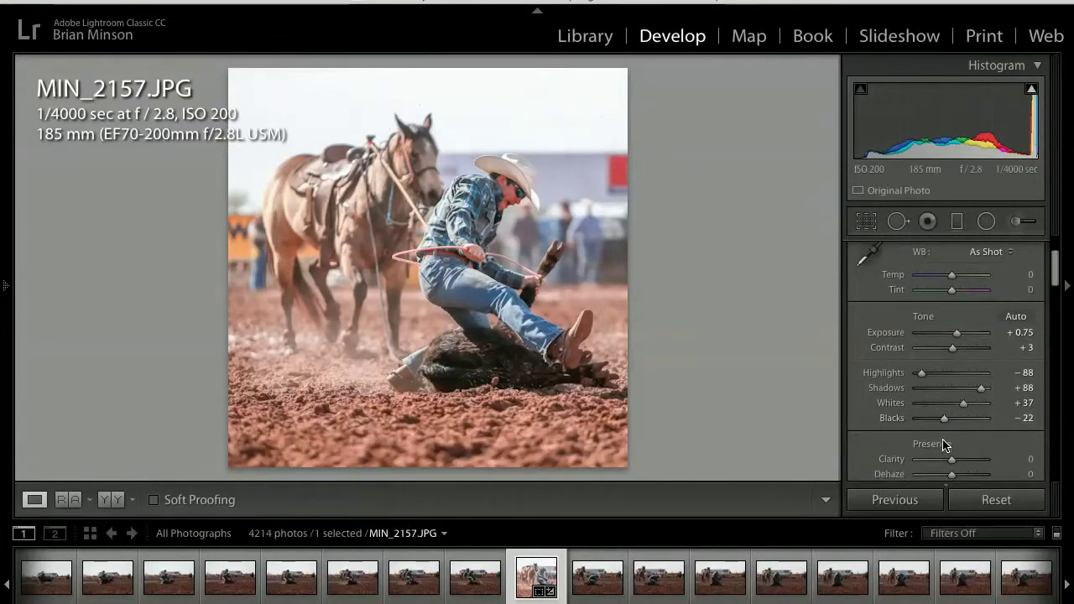
pyautogui.moveTo(953, 461); pyautogui.dragTo(958, 449)
pyautogui.scroll(-1, 960, 461)
pyautogui.scroll(-10, 959, 449)
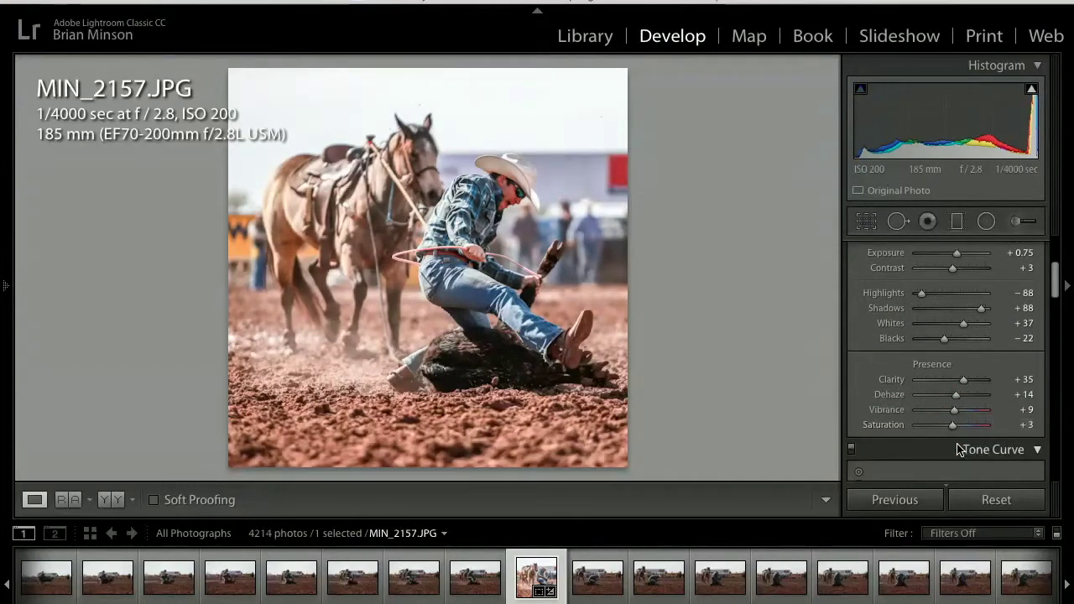
# Cool the white balance of MIN_2157.JPG with Tint at -4 and Temp at -7
pyautogui.scroll(10, 959, 449)
pyautogui.scroll(3, 959, 449)
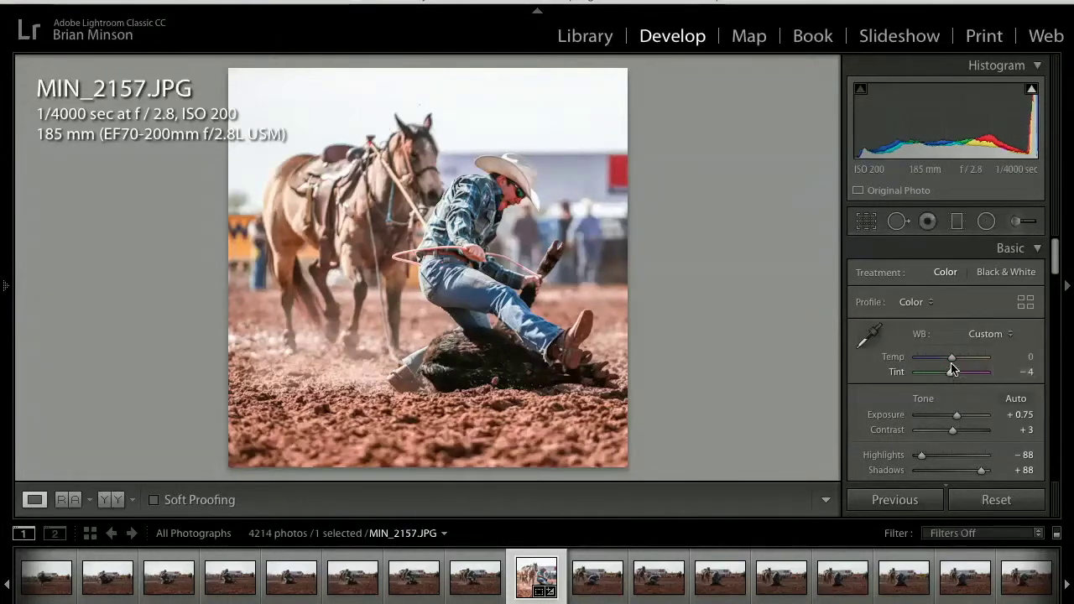
pyautogui.moveTo(953, 361); pyautogui.dragTo(951, 361)
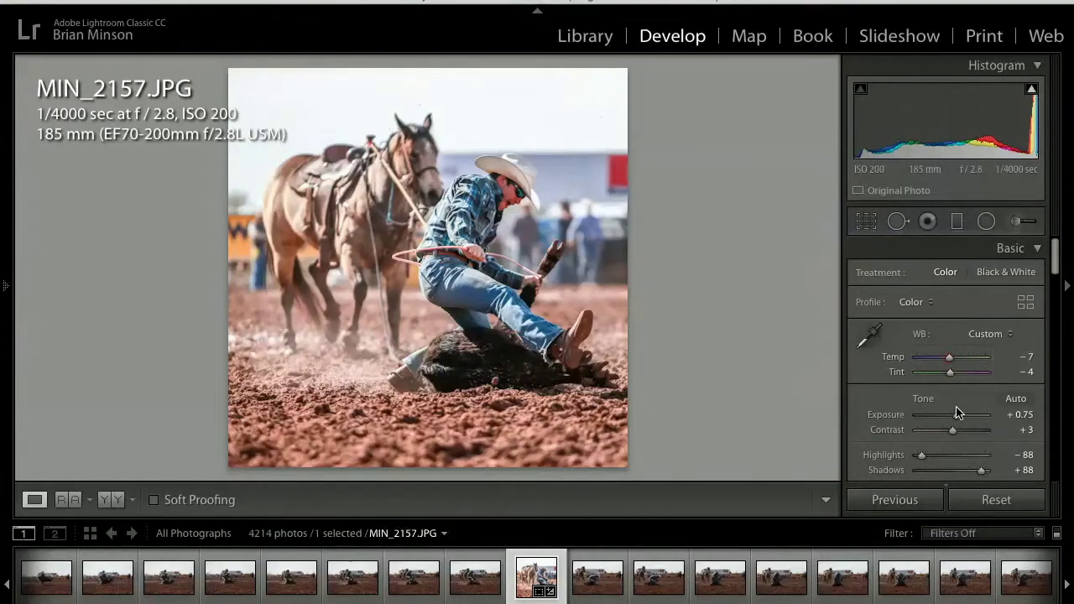
# Enable the lens profile corrections for MIN_2157.JPG
pyautogui.scroll(-10, 956, 408)
pyautogui.scroll(-6, 957, 411)
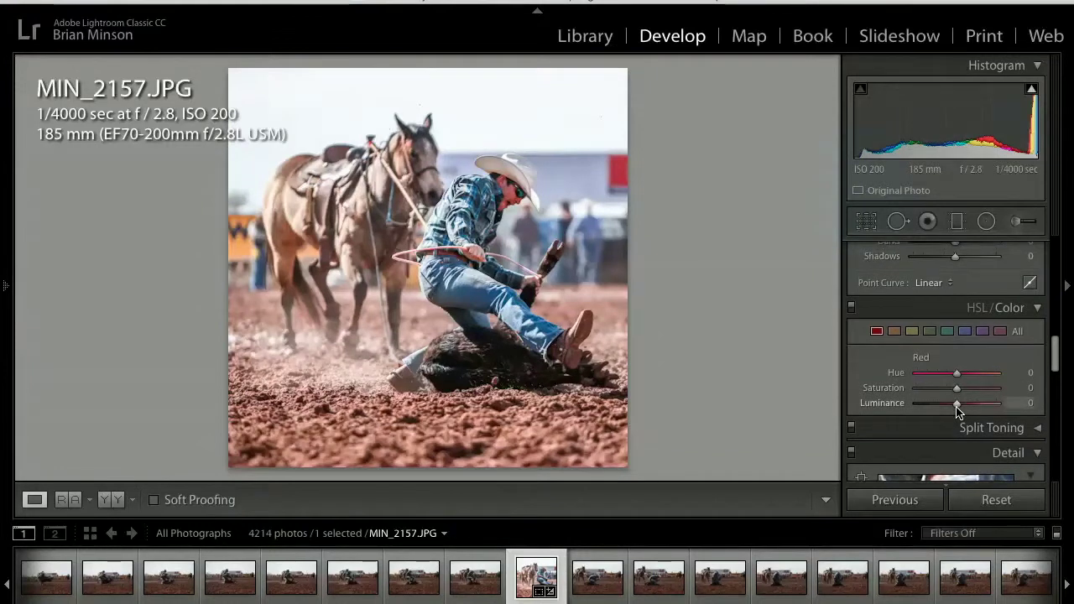
pyautogui.scroll(-5, 957, 410)
pyautogui.click(929, 376)
pyautogui.scroll(-5, 944, 394)
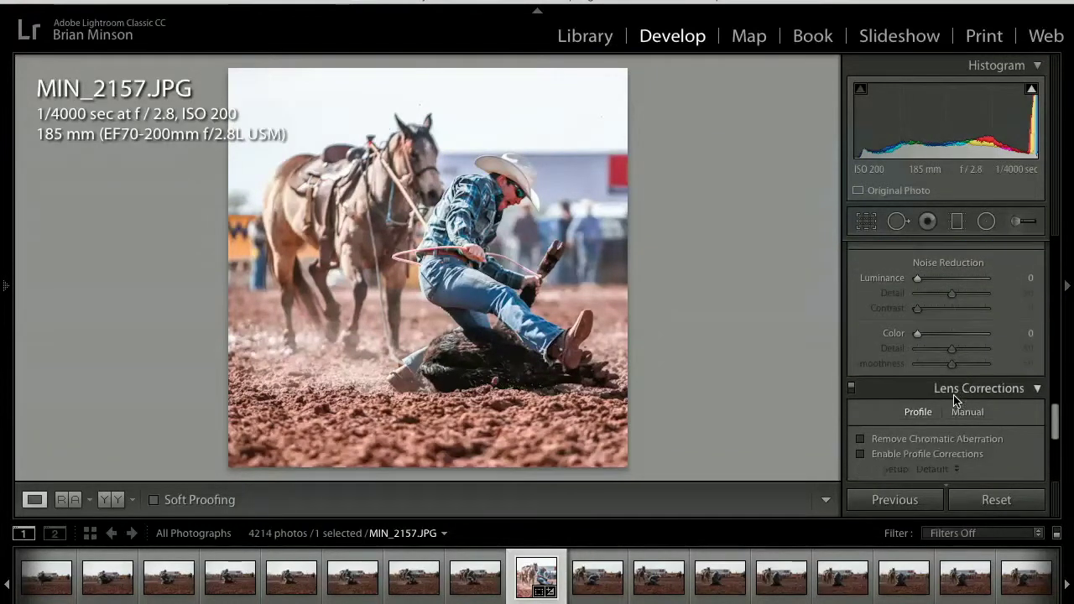
pyautogui.click(953, 438)
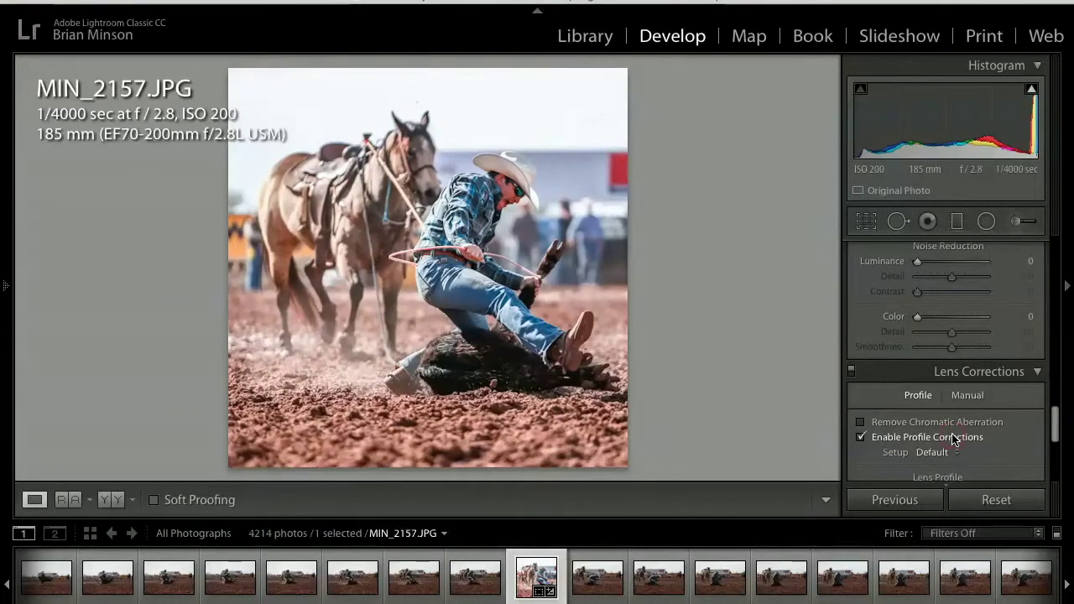
# Refine the square crop's straightening angle to 1.36 and flag MIN_2157.JPG as a pick
pyautogui.click(866, 222)
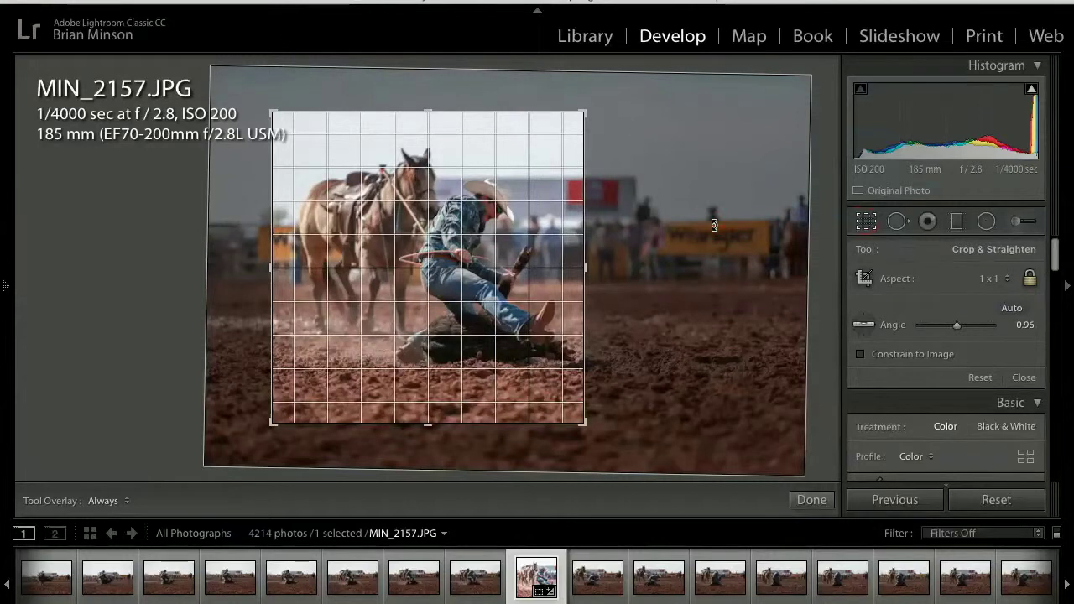
pyautogui.moveTo(714, 225); pyautogui.dragTo(714, 227)
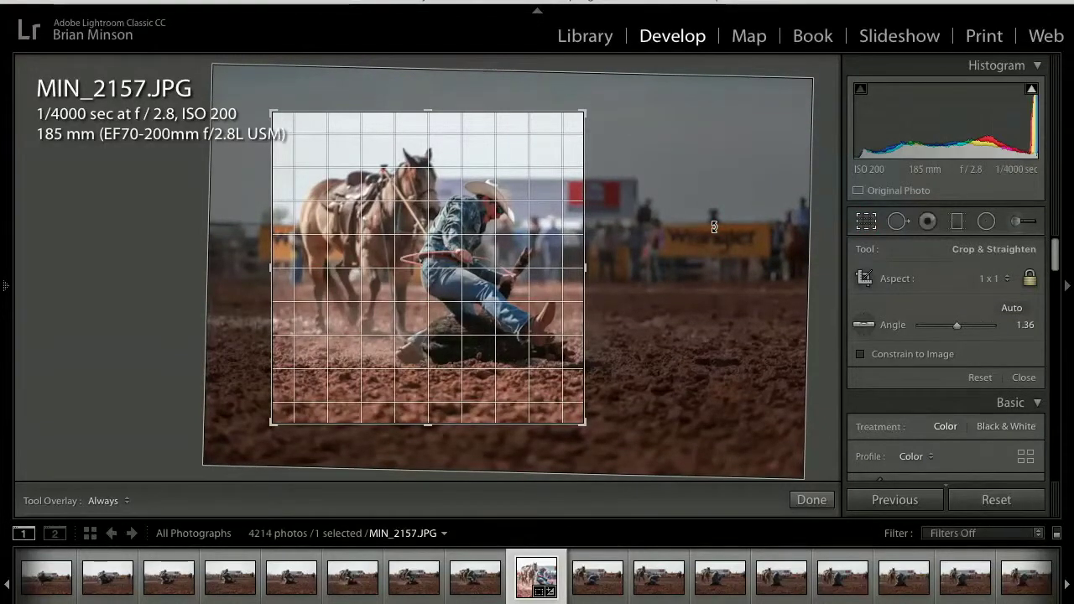
pyautogui.press('Return')
pyautogui.press('p')
# Browse onward from MIN_2157.JPG through the calf-tying frames to the raised-arms shots around MIN_2188.JPG
pyautogui.press('Right')
pyautogui.press('Right')
pyautogui.press('Right')
pyautogui.press('Right')
pyautogui.press('Right')
pyautogui.press('Right')
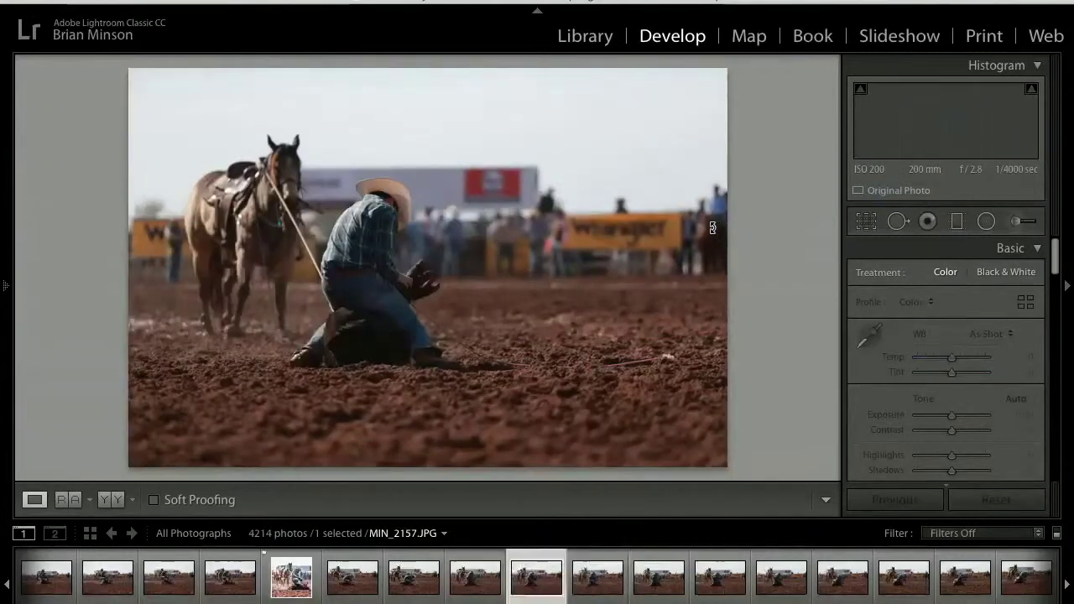
pyautogui.press('Right')
pyautogui.press('Right')
pyautogui.press('Right')
pyautogui.press('Right')
pyautogui.press('Right')
pyautogui.press('Right')
pyautogui.press('Right')
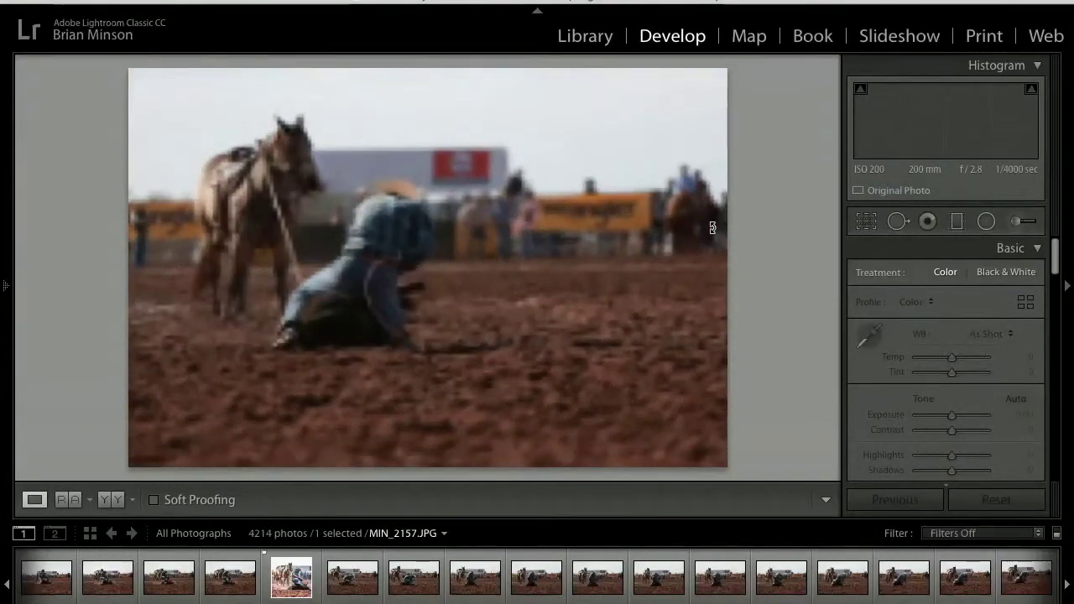
pyautogui.press('Right')
pyautogui.press('Right')
pyautogui.press('Right')
pyautogui.press('Right')
pyautogui.press('Right')
pyautogui.press('Right')
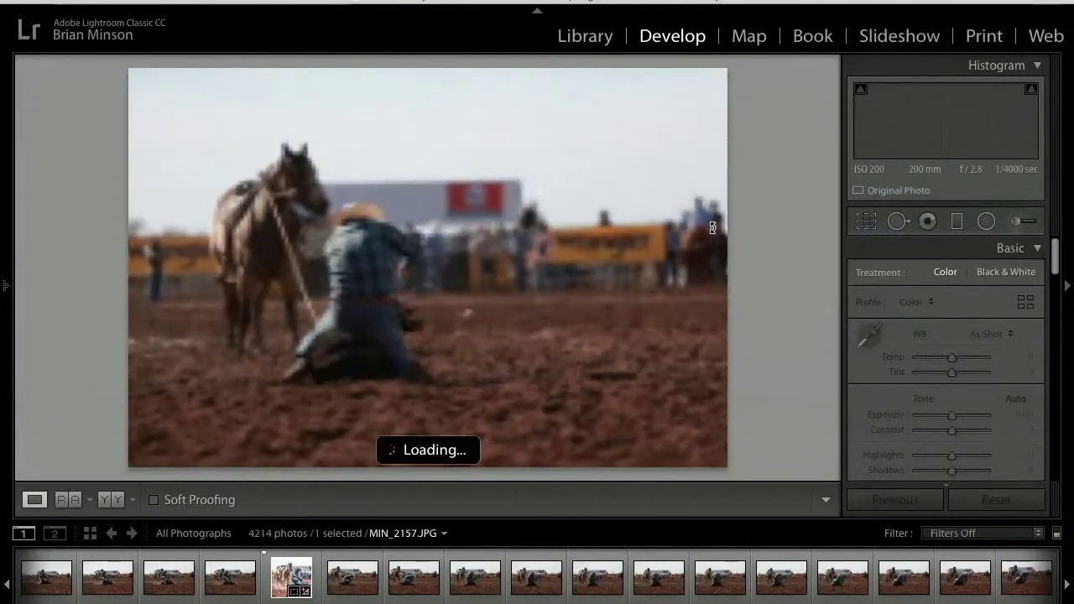
pyautogui.press('Right')
pyautogui.press('Right')
pyautogui.press('Right')
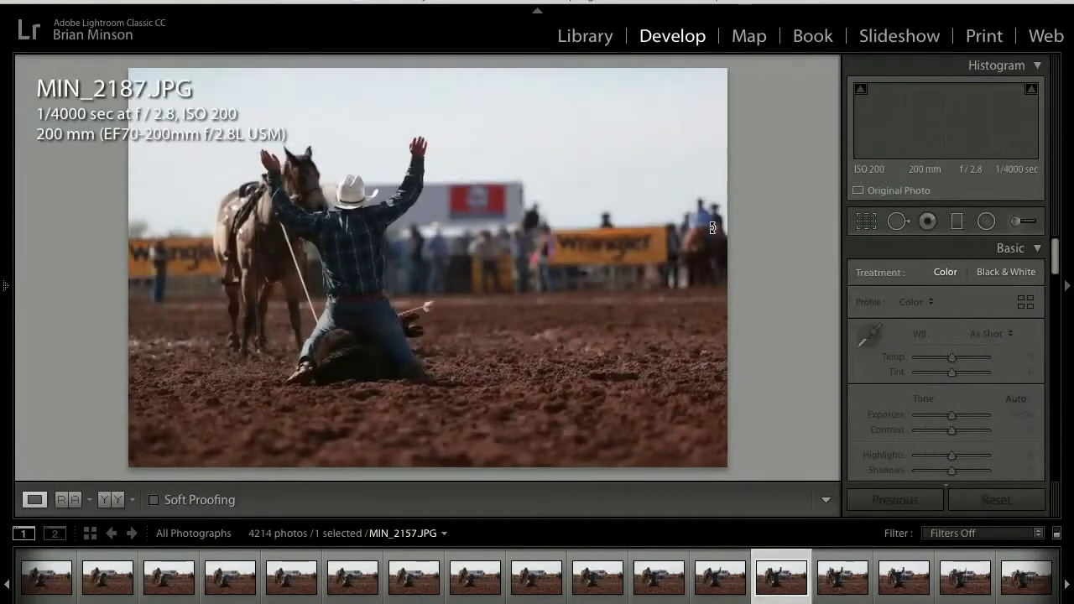
pyautogui.press('Right')
pyautogui.press('Right')
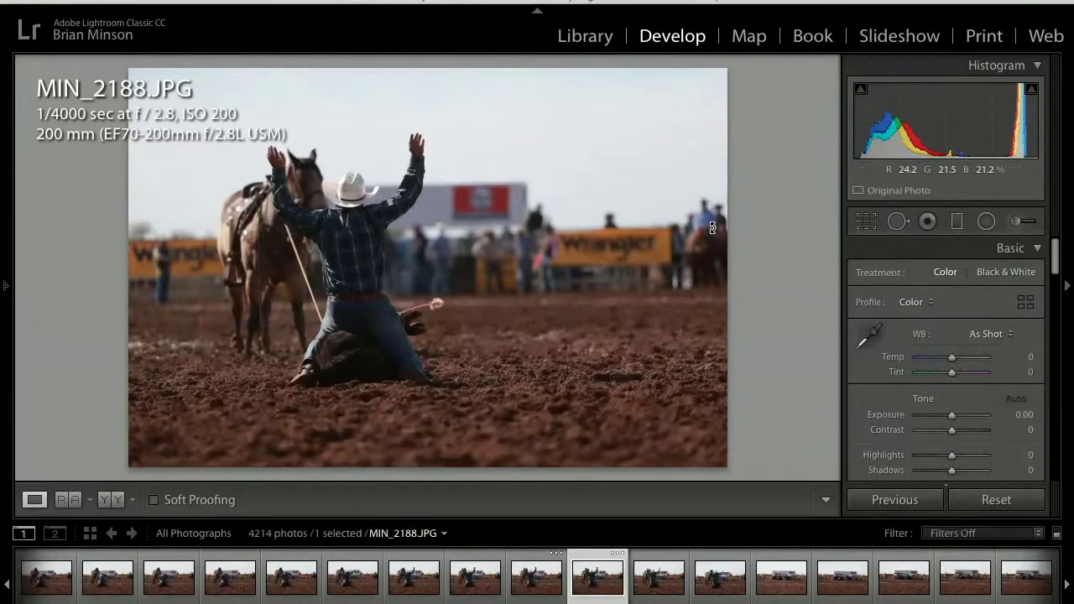
# Compare the preceding raised-arms frames, settle on MIN_2186.JPG and apply automatic tone to it
pyautogui.press('Left')
pyautogui.press('Left')
pyautogui.press('Left')
pyautogui.press('Left')
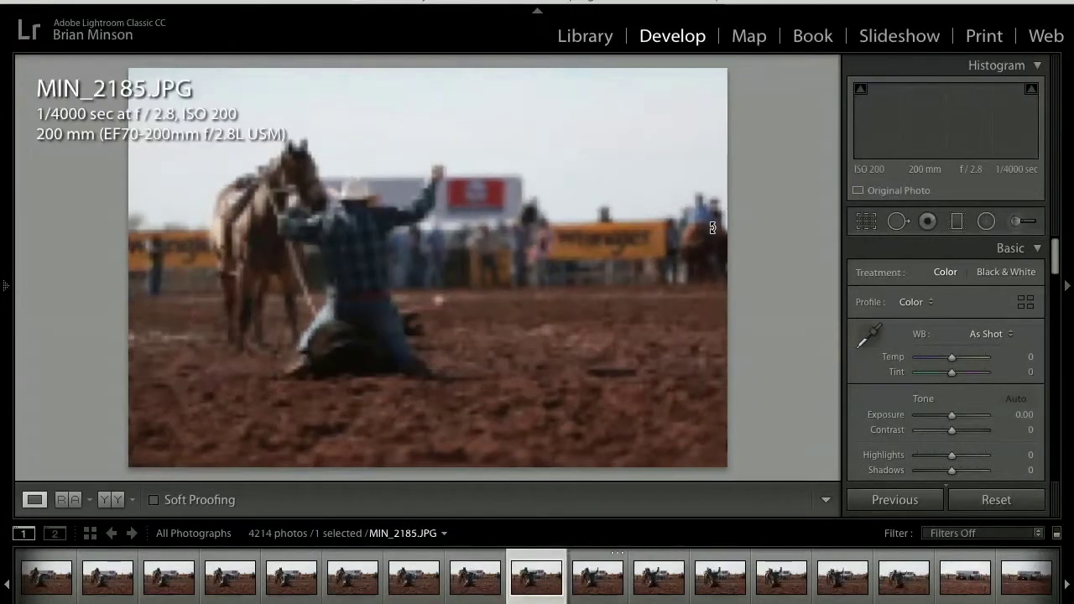
pyautogui.press('Right')
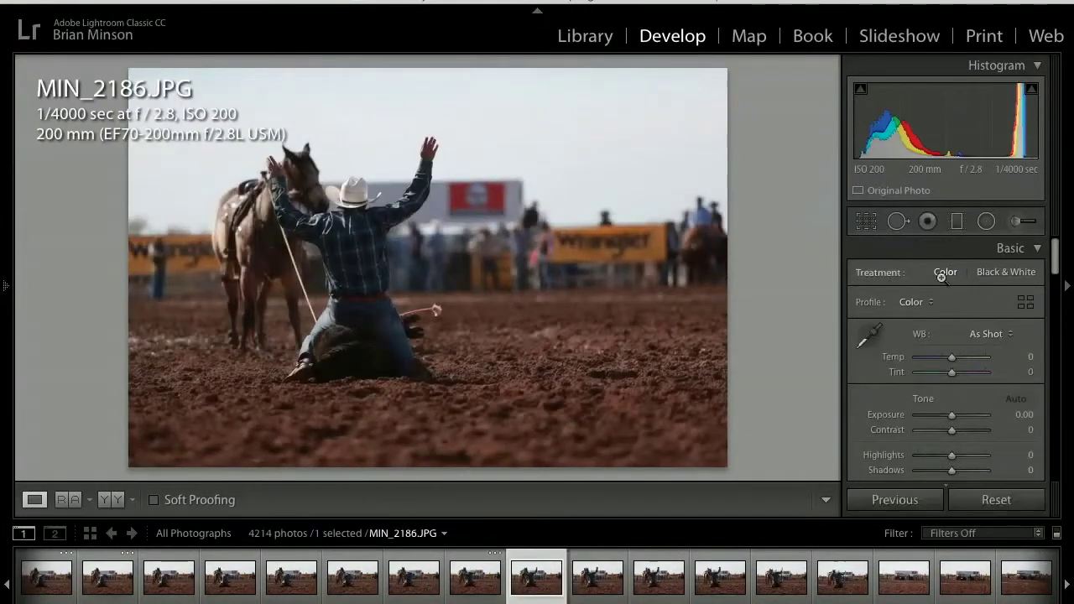
pyautogui.click(1015, 399)
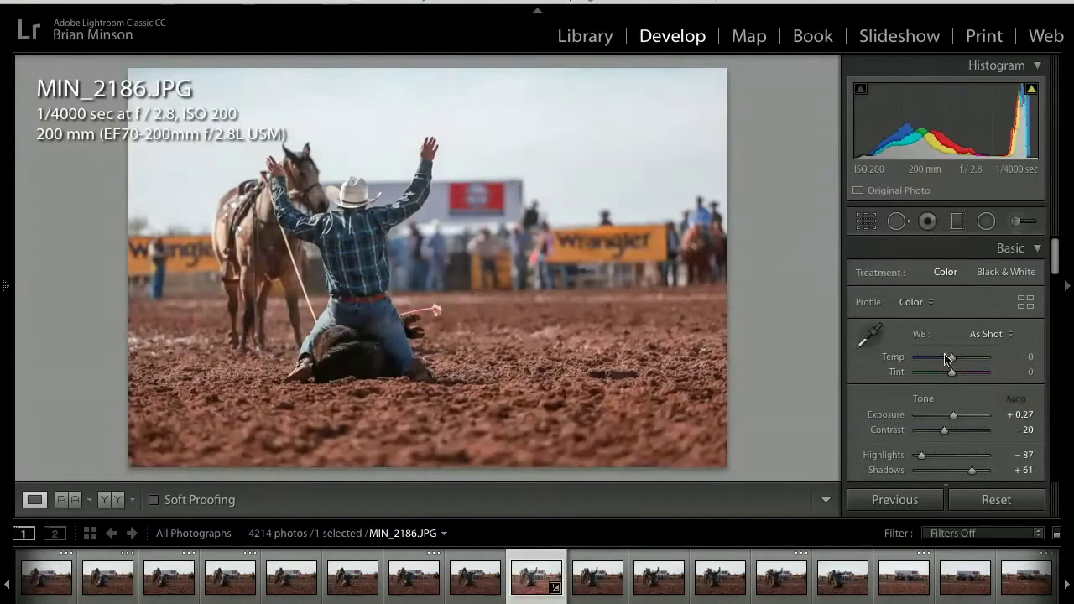
# Straighten MIN_2186.JPG with a crop rotation angle of 1.74
pyautogui.click(865, 223)
pyautogui.moveTo(773, 244); pyautogui.dragTo(779, 256)
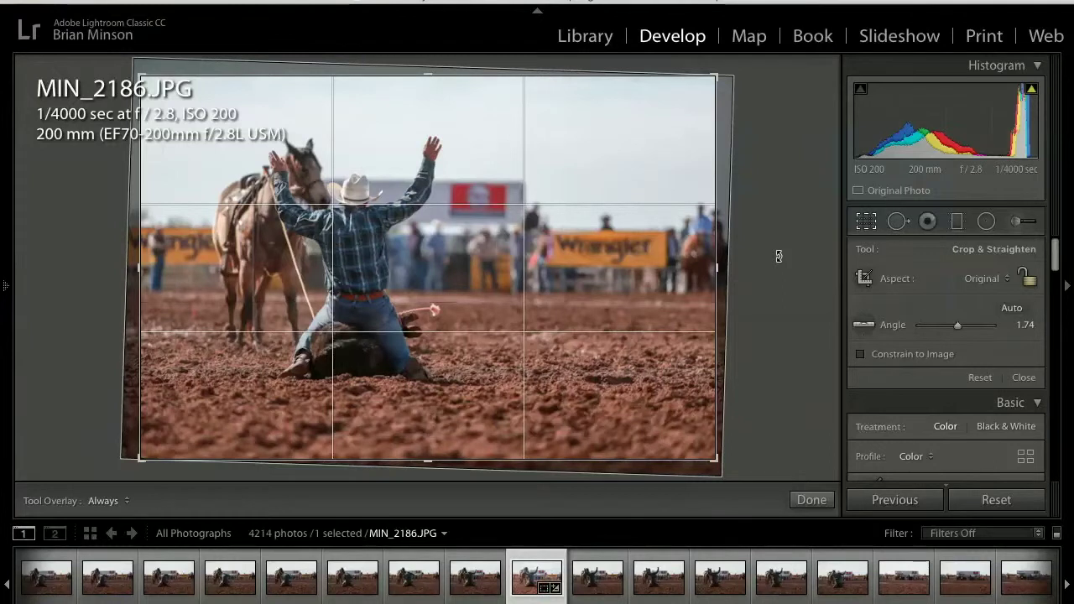
pyautogui.press('Return')
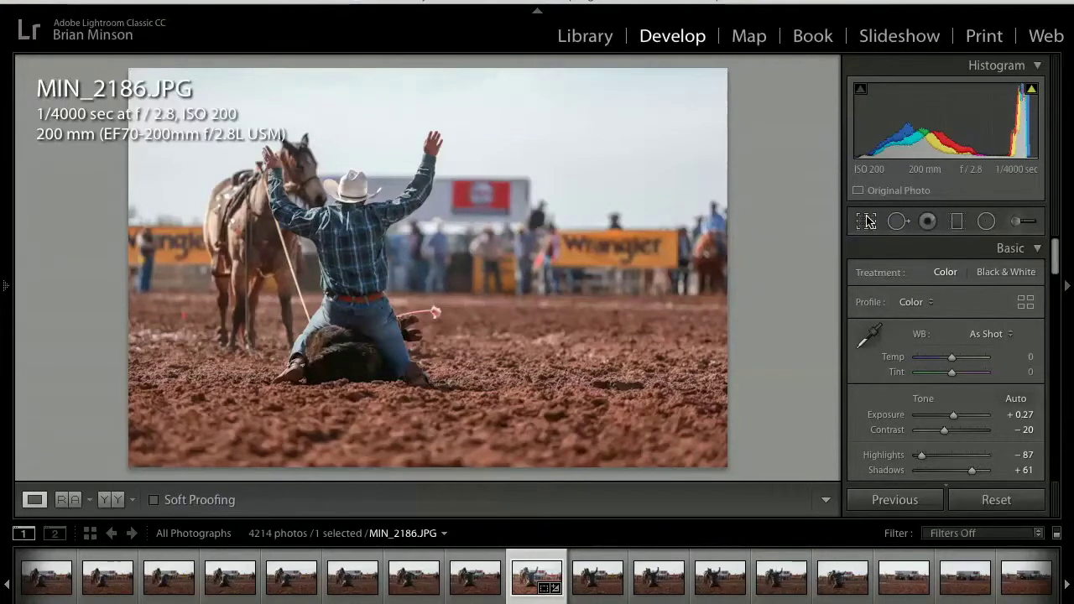
# Crop MIN_2186.JPG to a 1 x 1 aspect, tightly framing the roper with raised arms, the calf and the horse
pyautogui.click(867, 221)
pyautogui.click(986, 280)
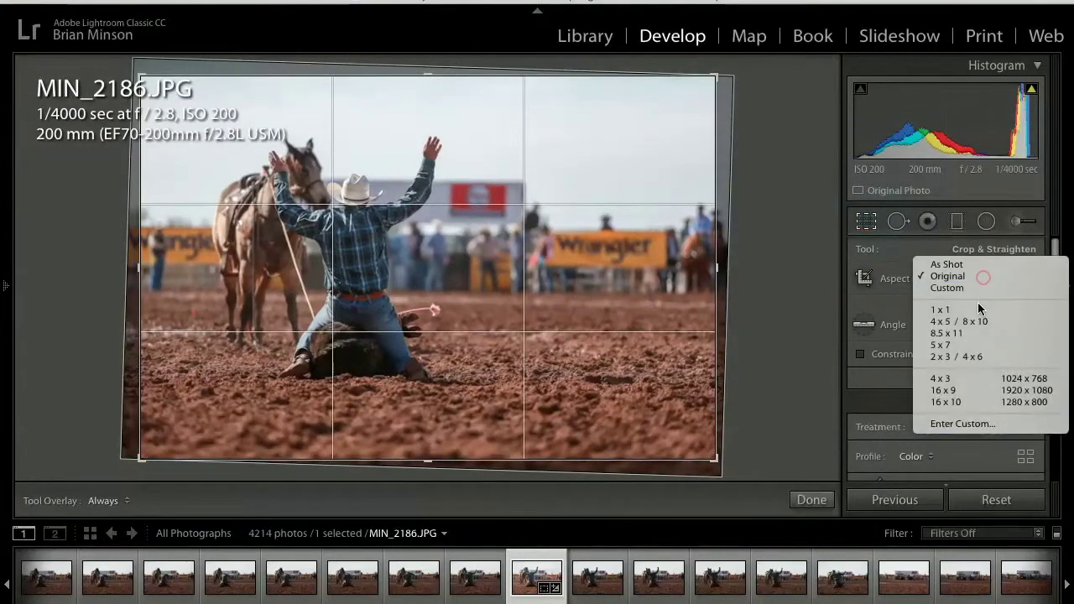
pyautogui.click(978, 307)
pyautogui.moveTo(426, 343); pyautogui.dragTo(458, 351)
pyautogui.moveTo(619, 79); pyautogui.dragTo(597, 96)
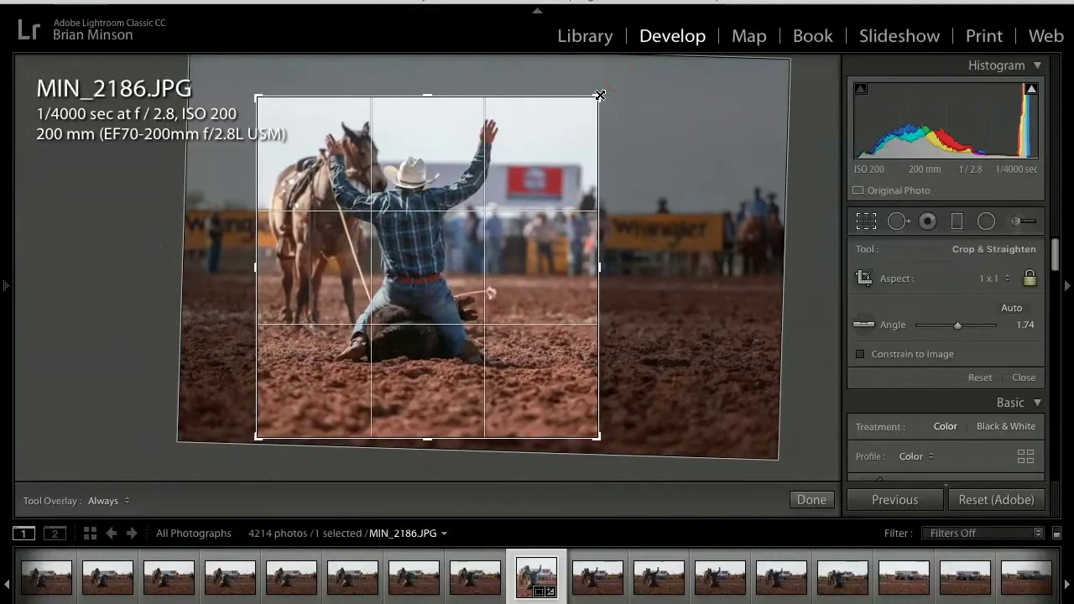
pyautogui.moveTo(598, 436); pyautogui.dragTo(584, 421)
pyautogui.press('Return')
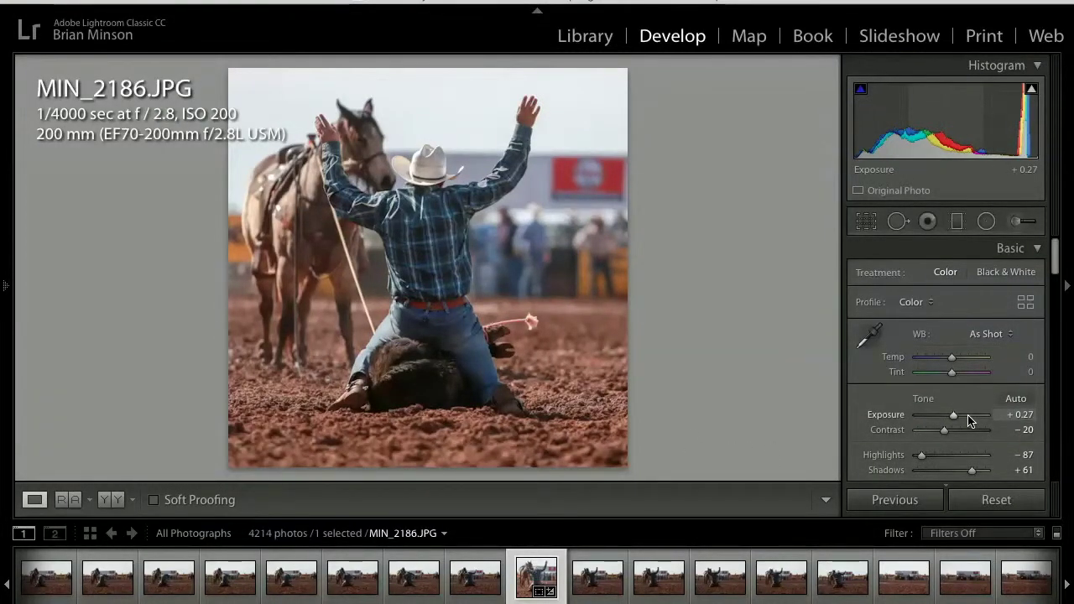
# Refine the tone of MIN_2186.JPG to exposure +0.70, contrast +21, highlights −100 and shadows +88
pyautogui.moveTo(954, 419); pyautogui.dragTo(957, 418)
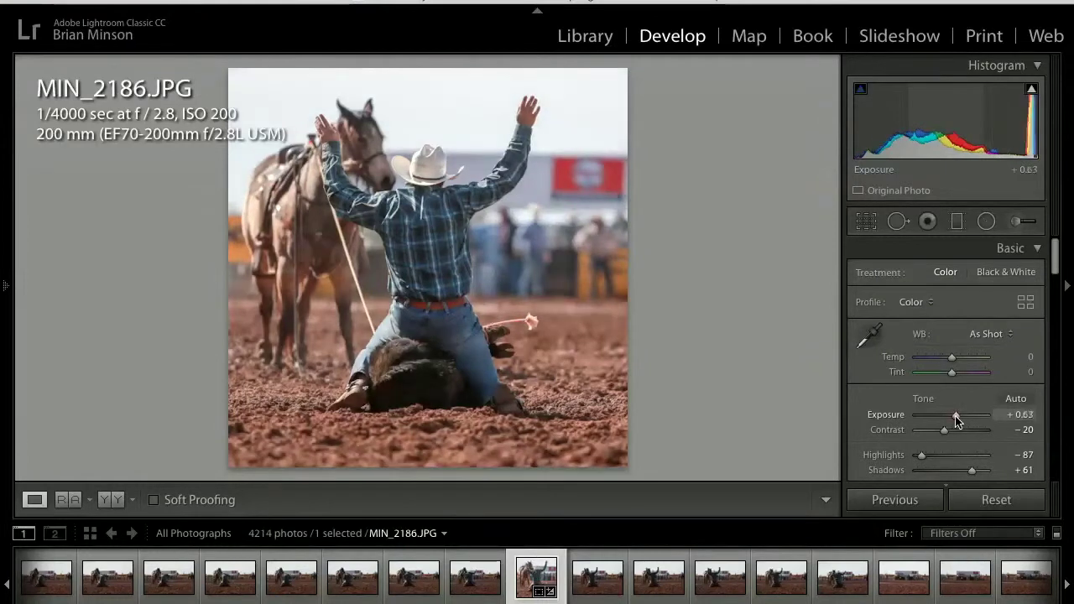
pyautogui.moveTo(948, 433); pyautogui.dragTo(961, 433)
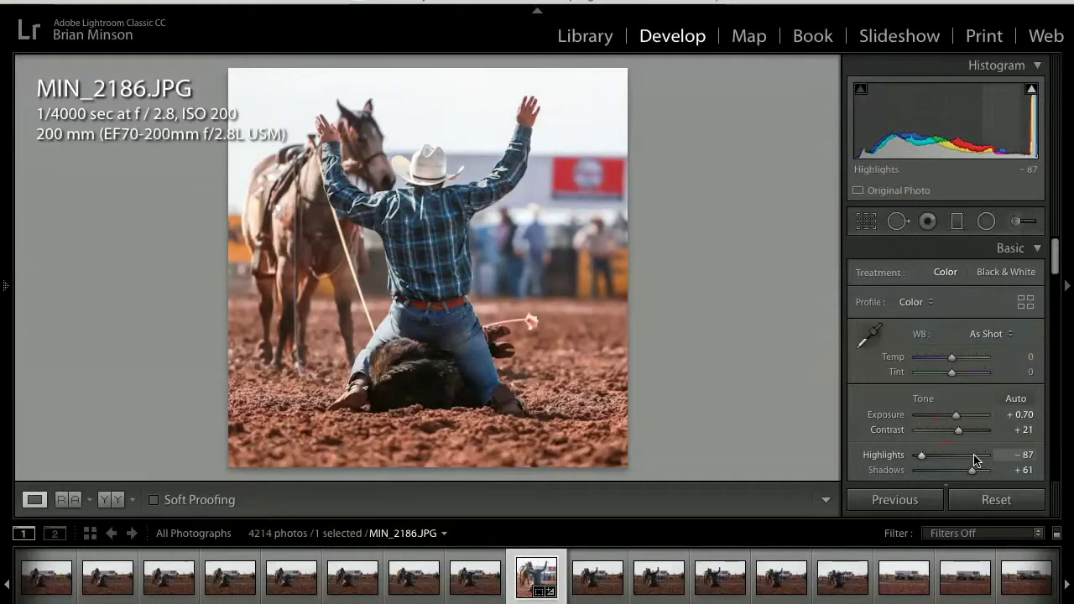
pyautogui.scroll(-1, 974, 457)
pyautogui.moveTo(924, 426); pyautogui.dragTo(917, 424)
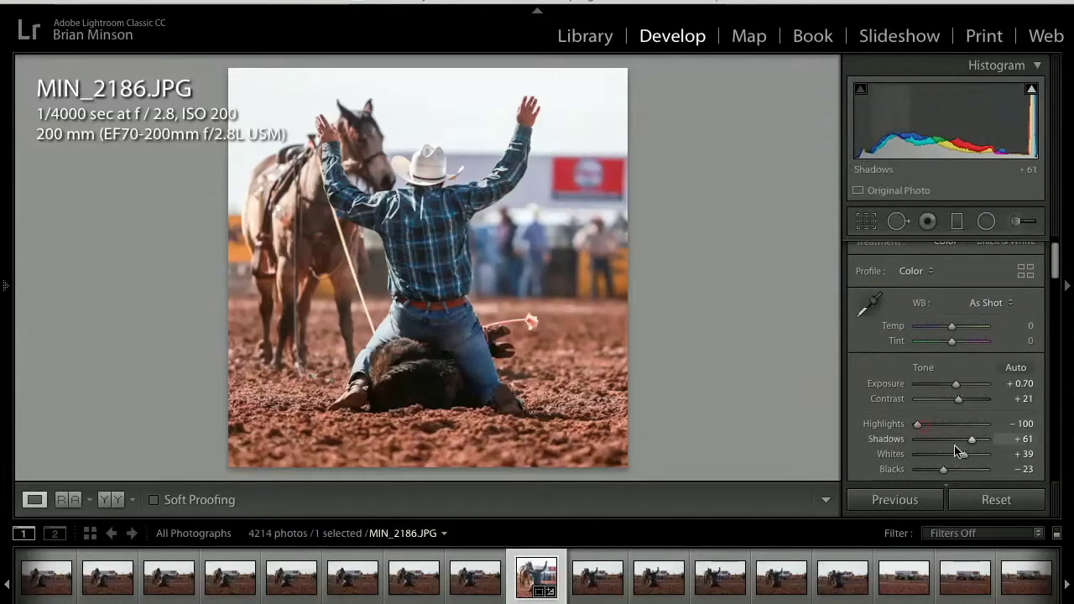
pyautogui.click(981, 443)
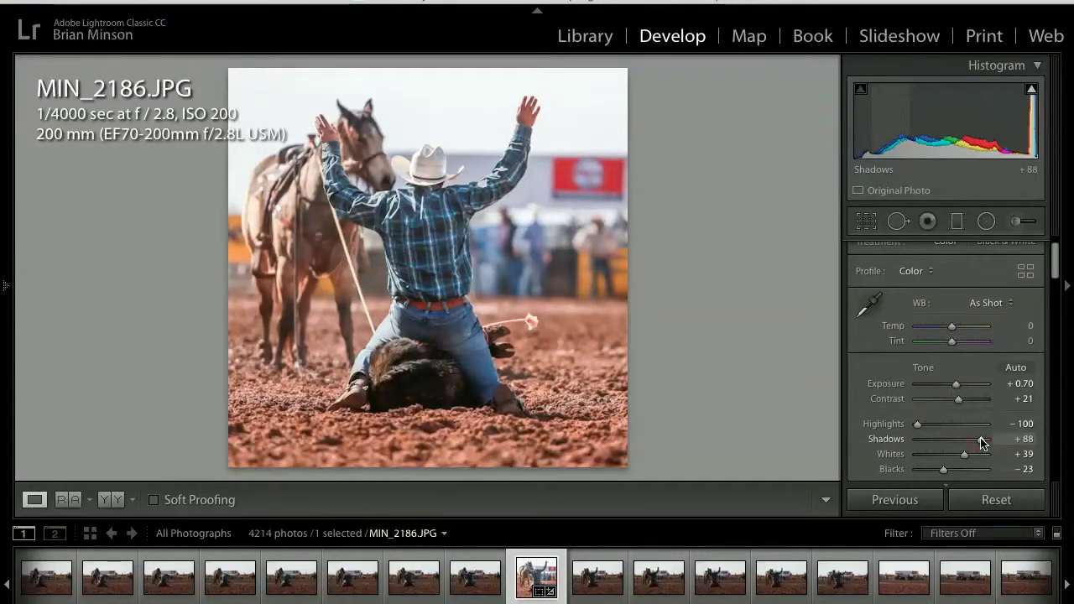
# Set the clarity of MIN_2186.JPG to +21 and its sharpening amount to 33
pyautogui.scroll(-1, 983, 441)
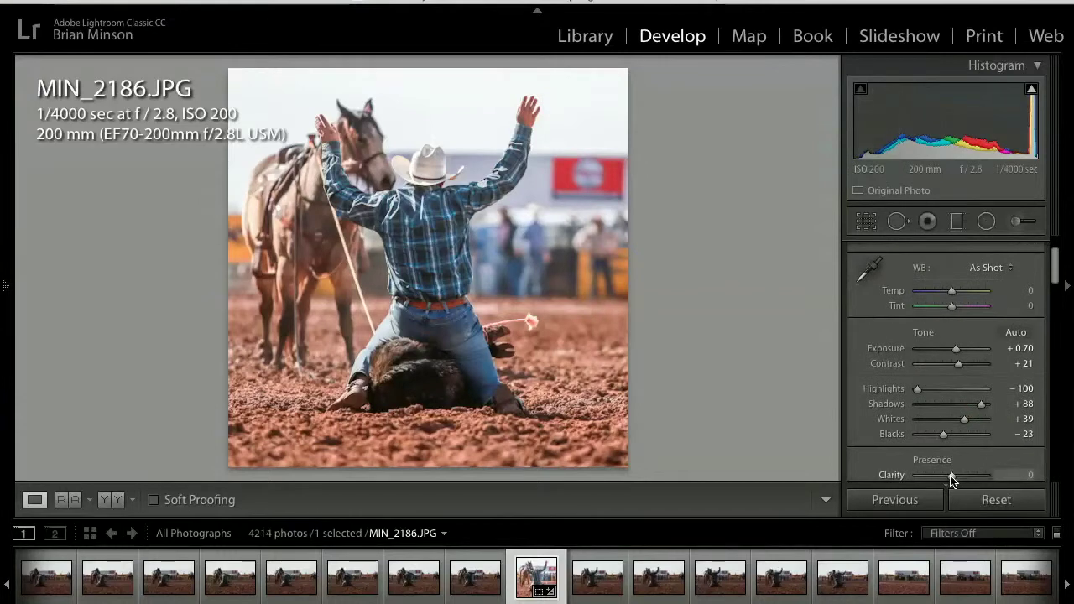
pyautogui.moveTo(952, 478); pyautogui.dragTo(960, 480)
pyautogui.scroll(-10, 956, 470)
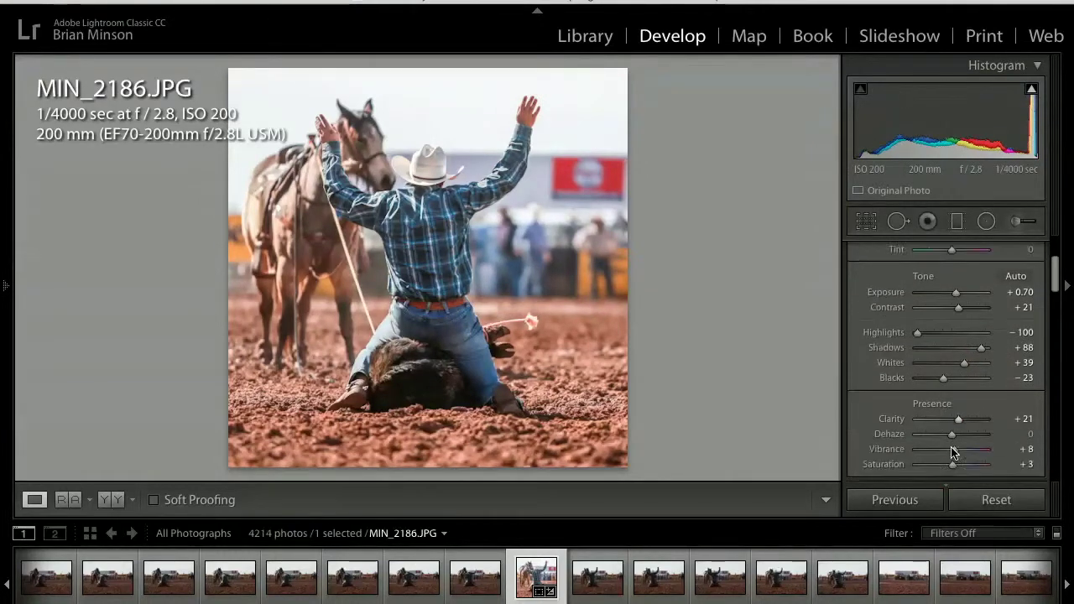
pyautogui.scroll(-8, 952, 445)
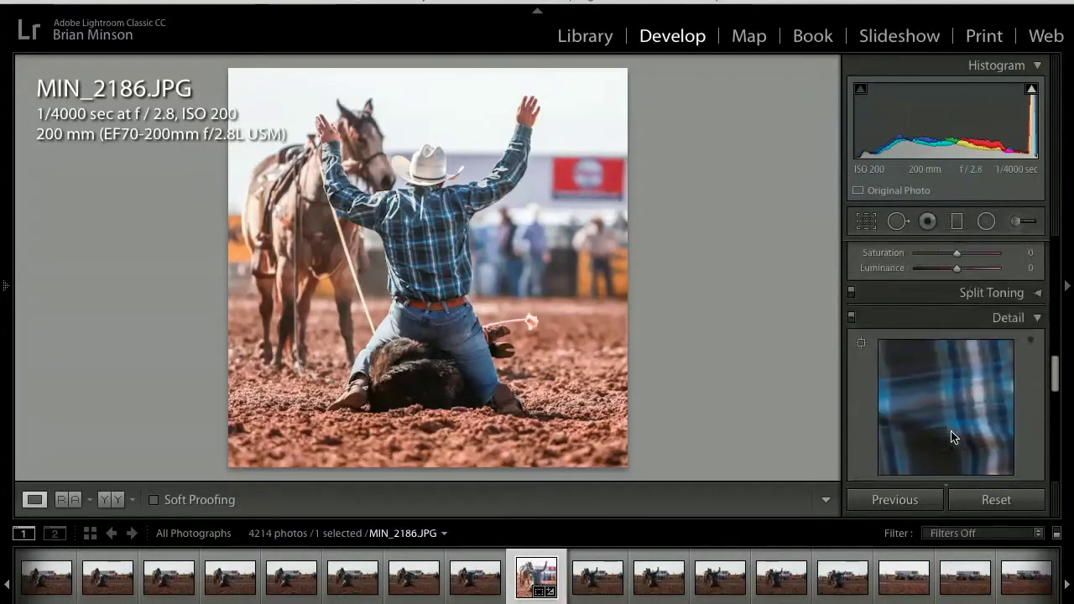
pyautogui.click(933, 390)
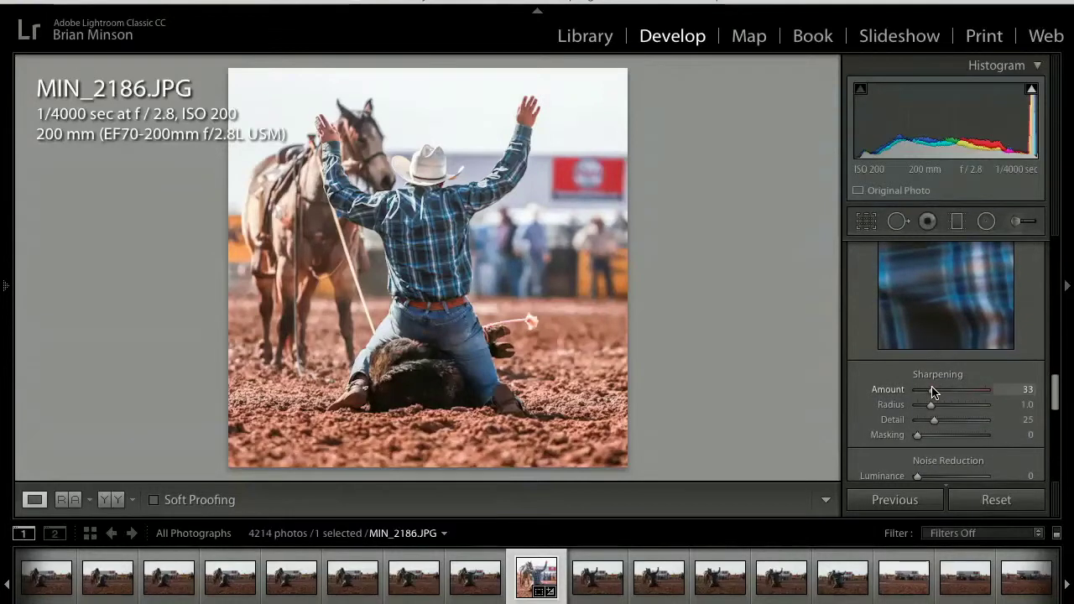
# Try a luminance noise reduction of 18 on MIN_2186.JPG, compare it with none, and reset it
pyautogui.scroll(-2, 932, 395)
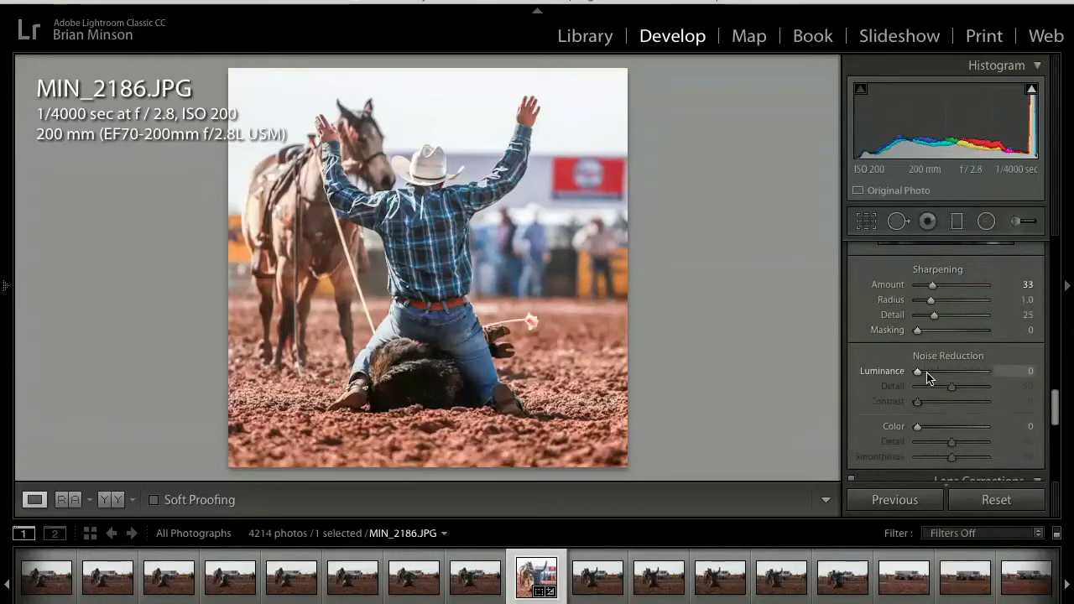
pyautogui.click(928, 372)
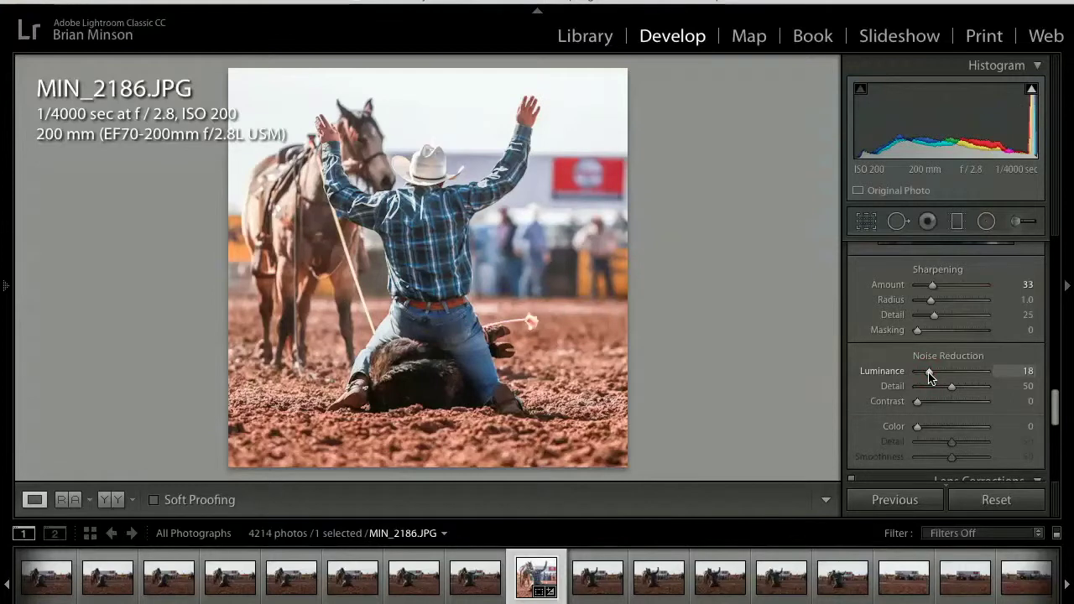
pyautogui.doubleClick(893, 377)
pyautogui.click(928, 372)
pyautogui.doubleClick(883, 375)
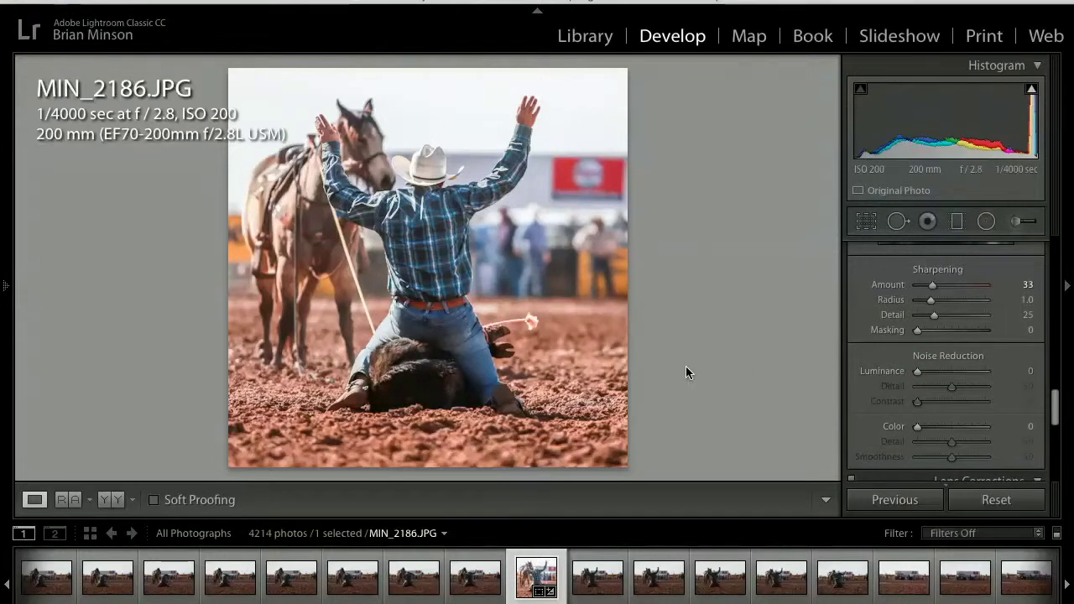
# Enable lens profile corrections for MIN_2186.JPG and flag the photo as a pick
pyautogui.scroll(-5, 923, 401)
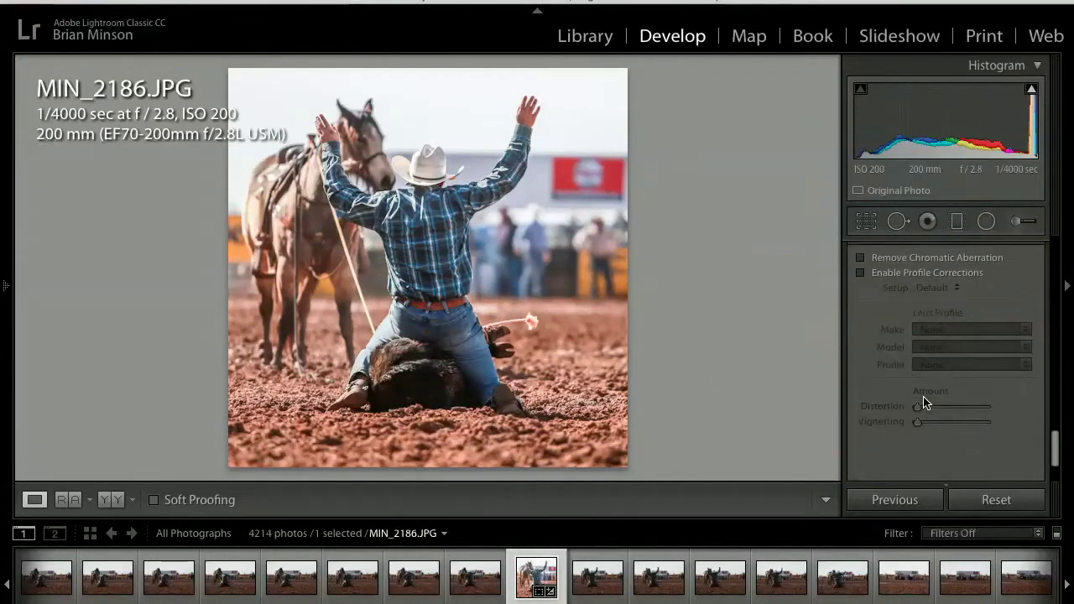
pyautogui.click(923, 269)
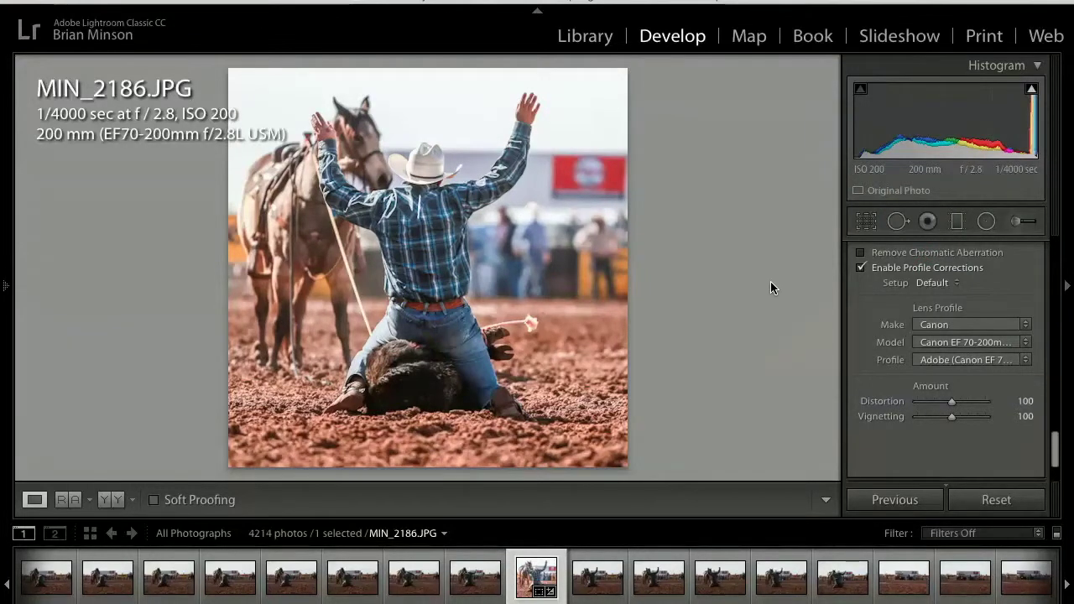
pyautogui.press('p')
# Browse onward from MIN_2186.JPG through the next roping run to the roped-calf frames around MIN_2225.JPG
pyautogui.press('Right')
pyautogui.press('Right')
pyautogui.press('Right')
pyautogui.press('Right')
pyautogui.press('Right')
pyautogui.press('Right')
pyautogui.press('Right')
pyautogui.press('Right')
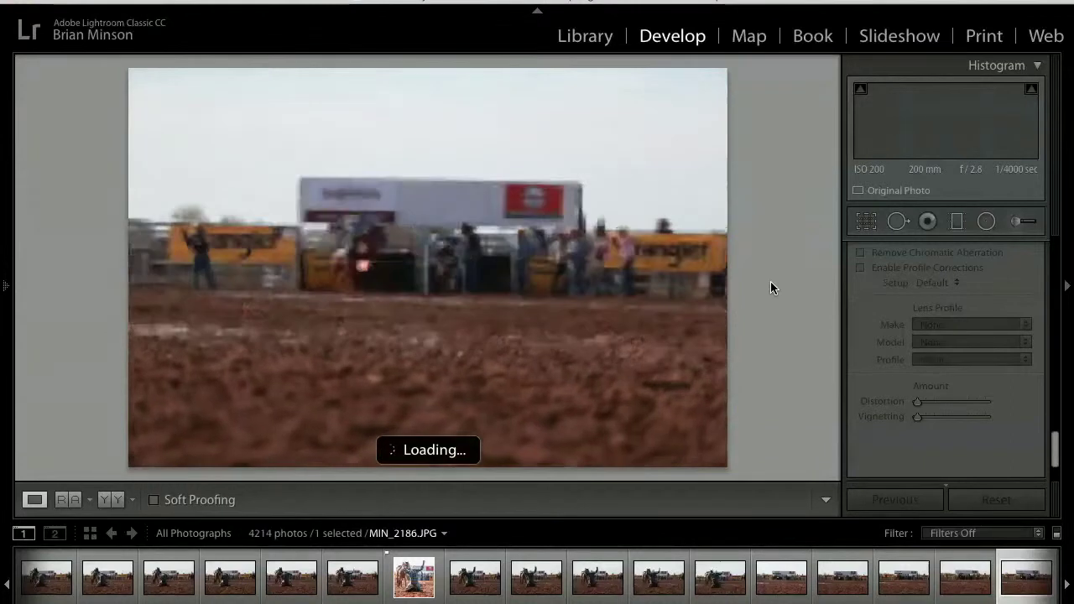
pyautogui.press('Right')
pyautogui.press('Right')
pyautogui.press('Right')
pyautogui.press('Right')
pyautogui.press('Right')
pyautogui.press('Right')
pyautogui.press('Right')
pyautogui.press('Right')
pyautogui.press('Right')
pyautogui.press('Right')
pyautogui.press('Right')
pyautogui.press('Right')
pyautogui.press('Right')
pyautogui.press('Right')
pyautogui.press('Right')
pyautogui.press('Right')
pyautogui.press('Right')
pyautogui.press('Right')
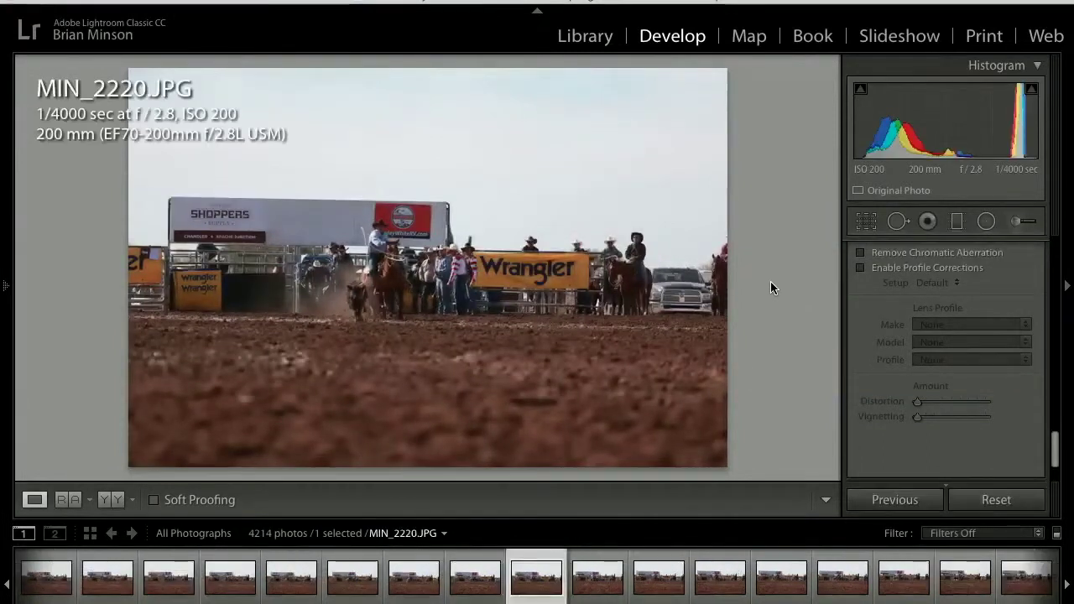
pyautogui.press('Right')
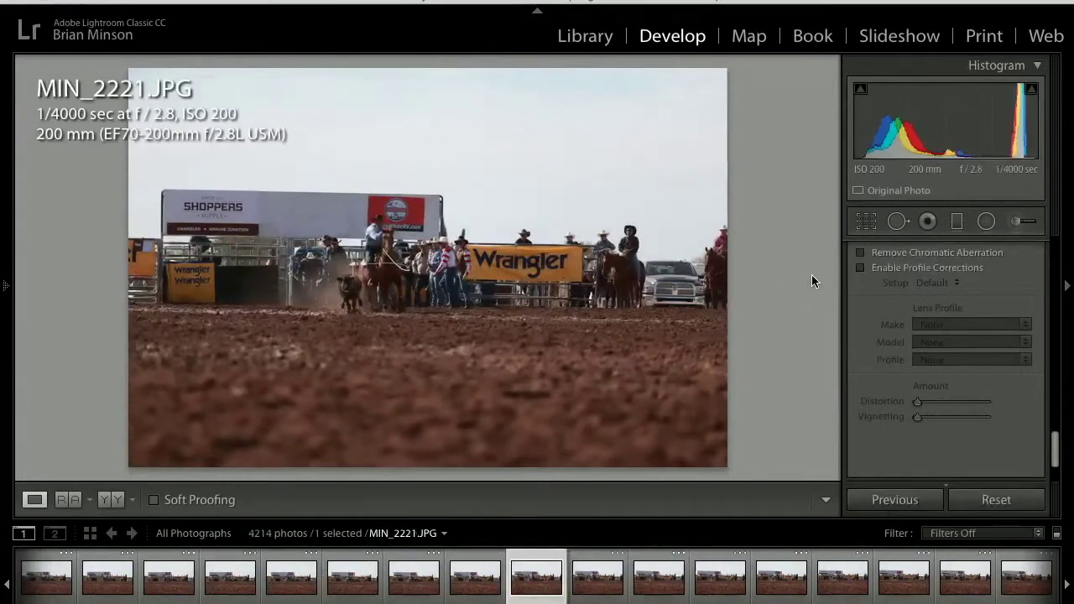
pyautogui.press('Right')
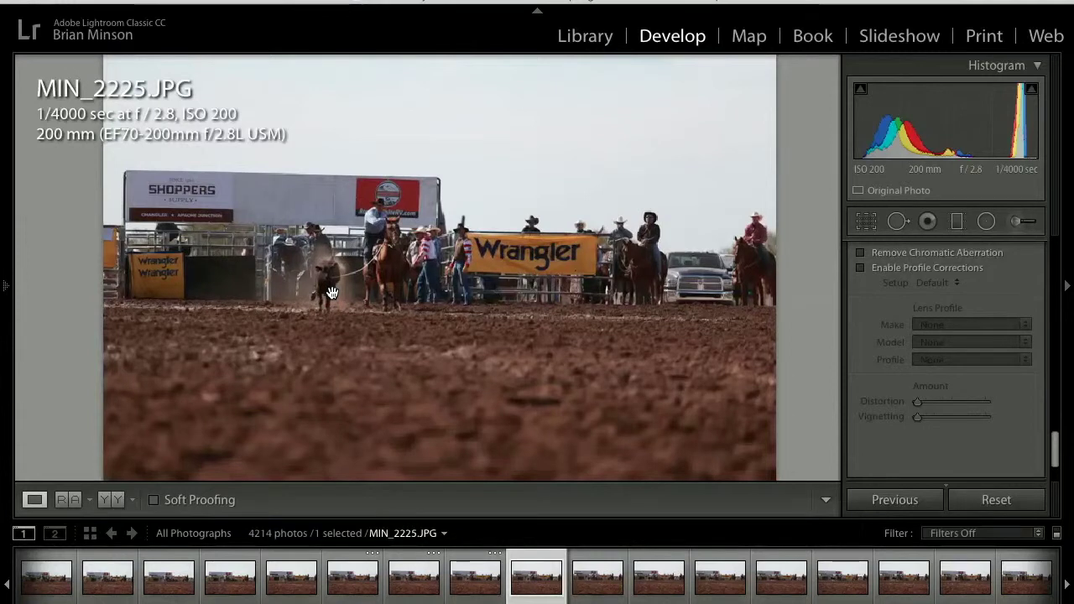
# Inspect the roped calf and horse up close in the frames from MIN_2225.JPG to about MIN_2237.JPG
pyautogui.click(331, 292)
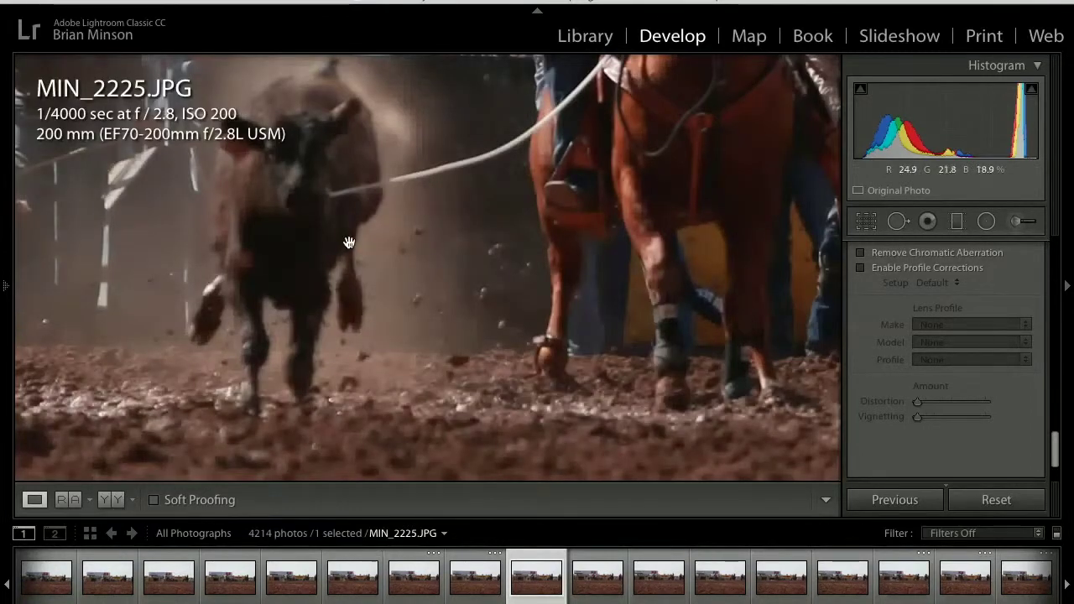
pyautogui.moveTo(328, 230); pyautogui.dragTo(377, 360)
pyautogui.press('Right')
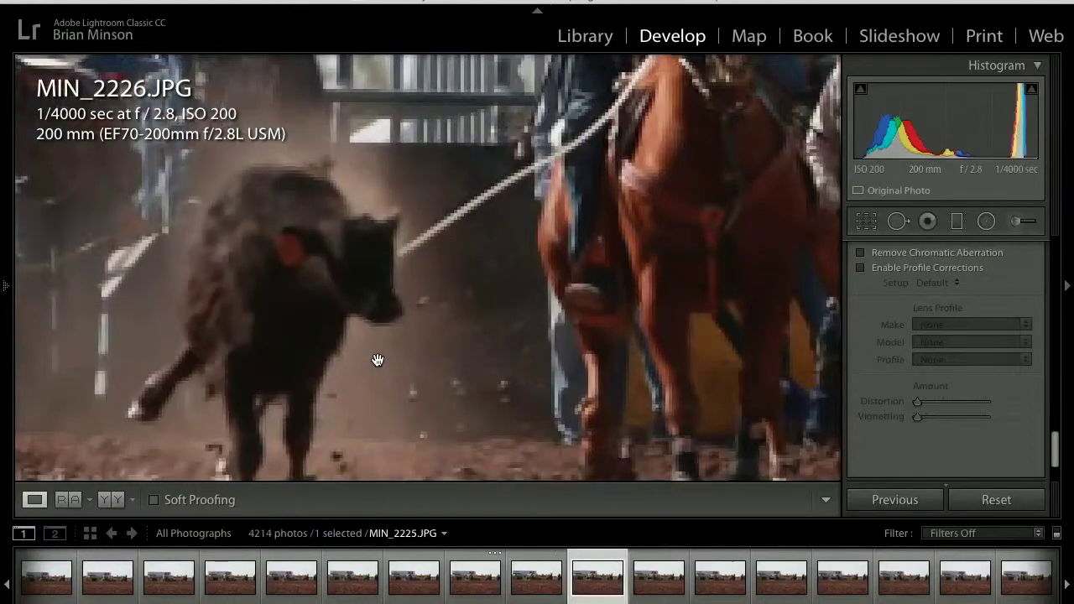
pyautogui.press('Right')
pyautogui.press('Right')
pyautogui.press('Right')
pyautogui.press('Right')
pyautogui.press('Right')
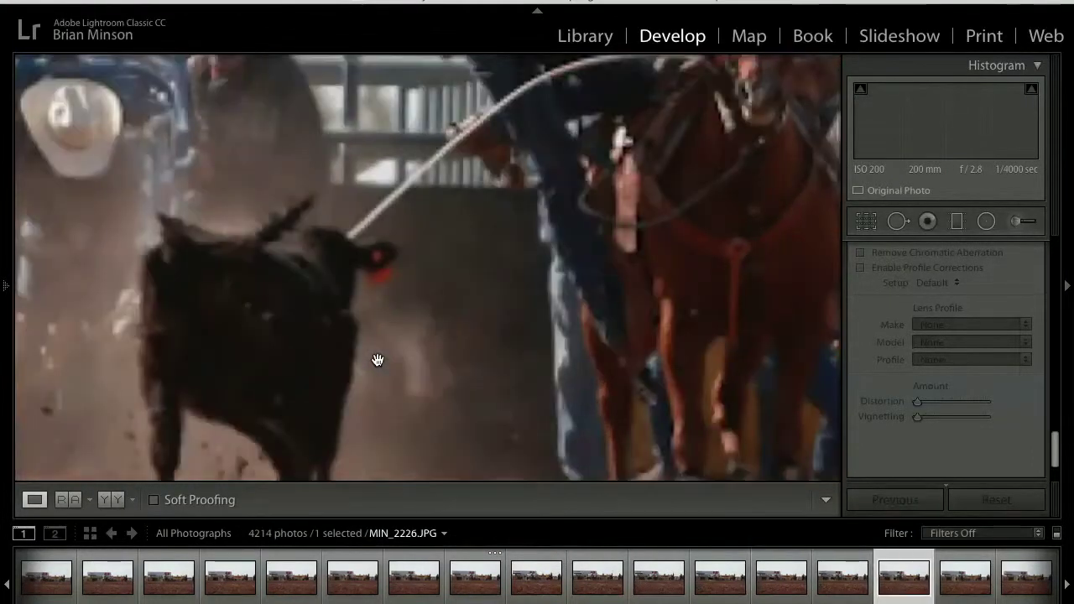
pyautogui.press('Left')
pyautogui.press('Left')
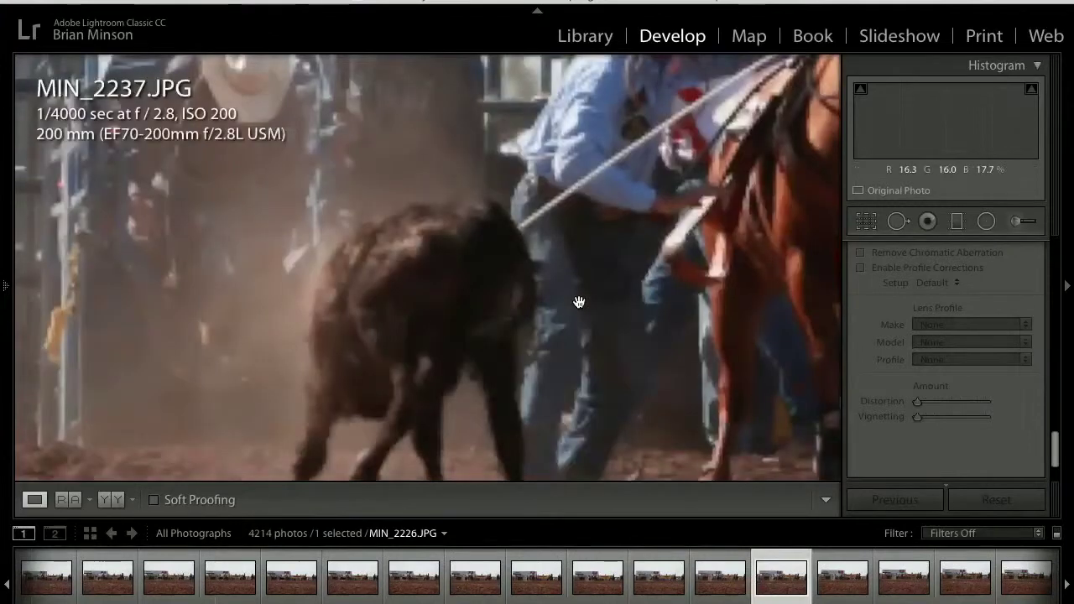
# Browse onward from MIN_2237.JPG through the calf-tying frames to the mounted roper in MIN_2346.JPG
pyautogui.press('Right')
pyautogui.press('Right')
pyautogui.press('Right')
pyautogui.press('Right')
pyautogui.press('Right')
pyautogui.press('Right')
pyautogui.press('Right')
pyautogui.press('Right')
pyautogui.press('Right')
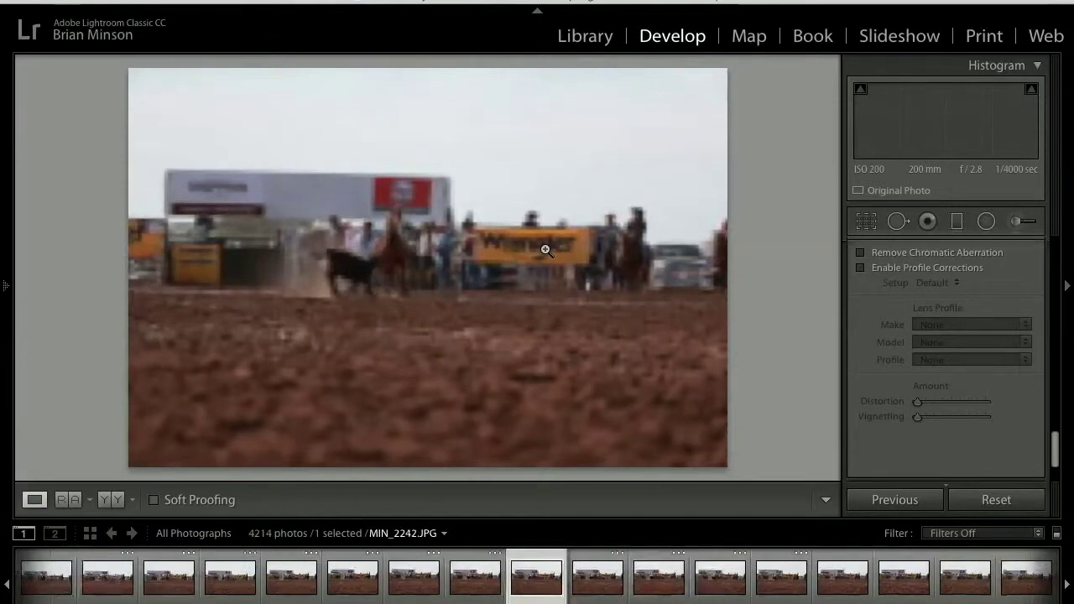
pyautogui.press('Right')
pyautogui.press('Right')
pyautogui.press('Right')
pyautogui.press('Right')
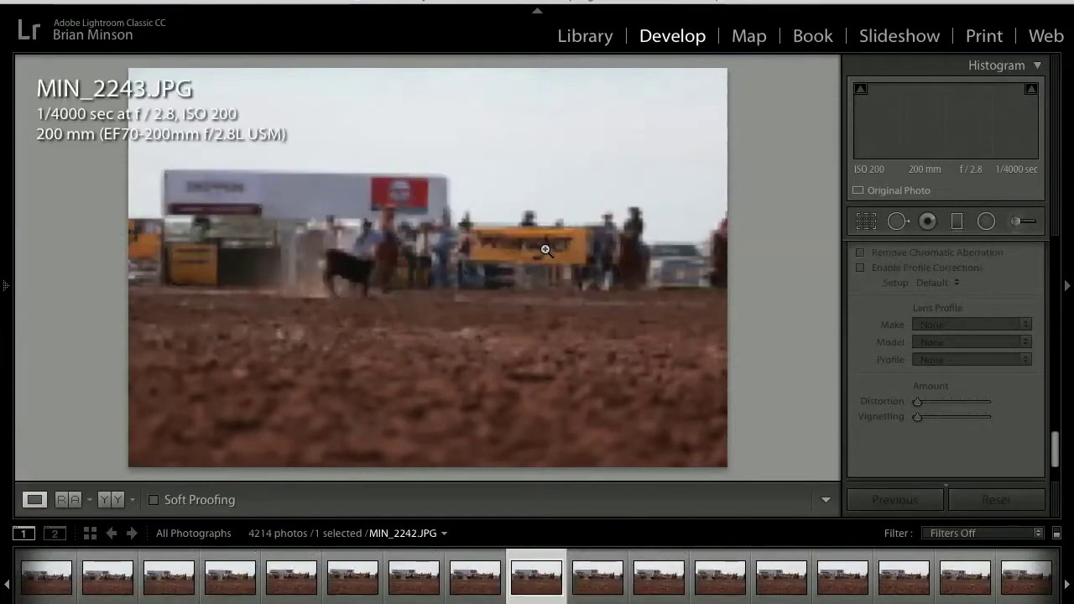
pyautogui.press('Right')
pyautogui.press('Right')
pyautogui.press('Right')
pyautogui.press('Right')
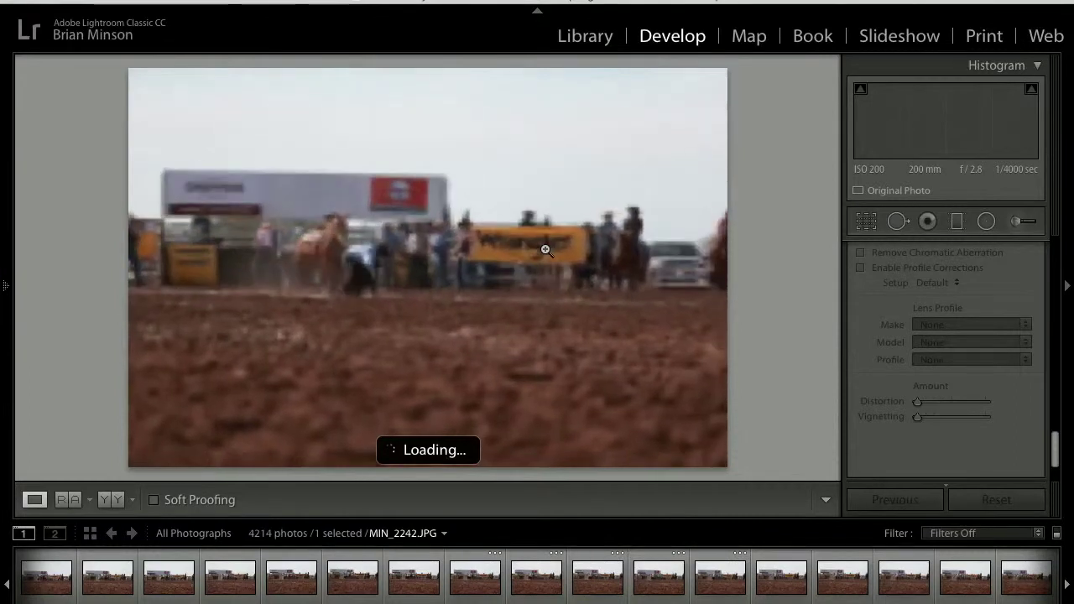
pyautogui.press('Right')
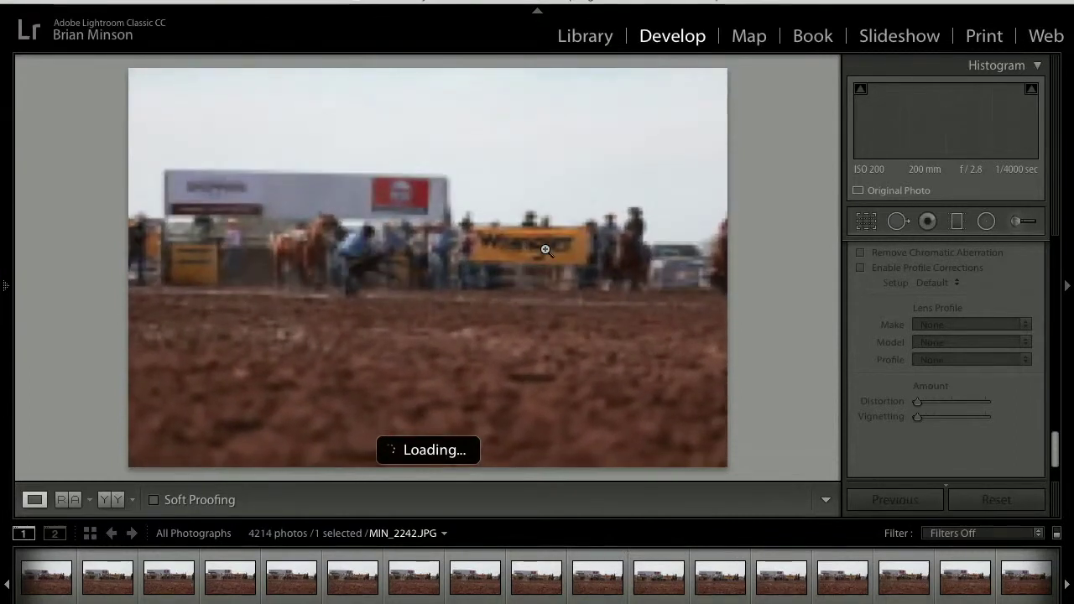
pyautogui.press('Right')
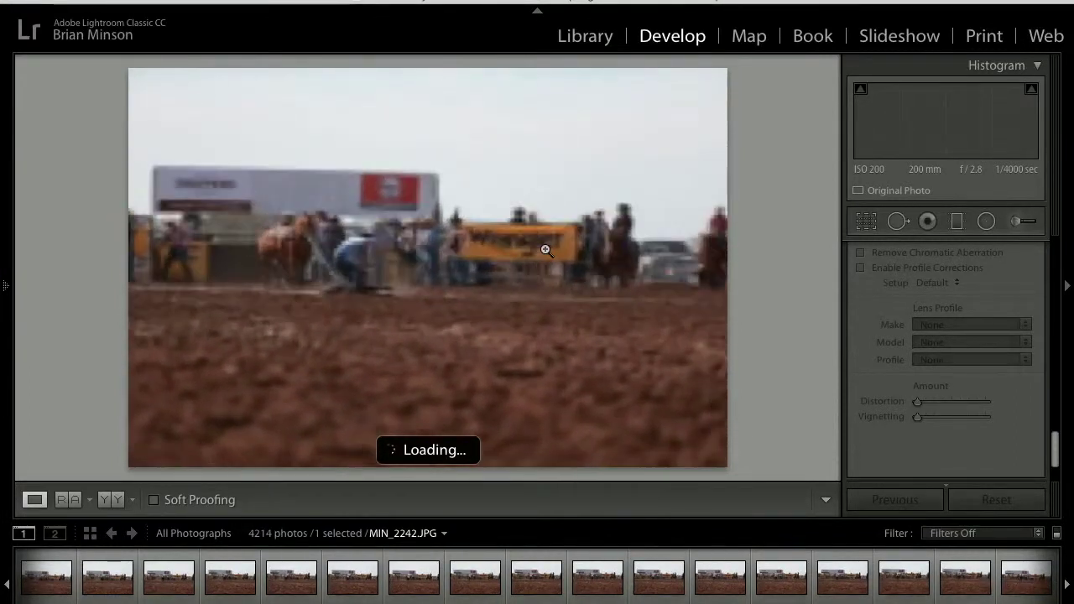
pyautogui.press('Right')
pyautogui.press('Left')
pyautogui.press('Left')
pyautogui.press('Left')
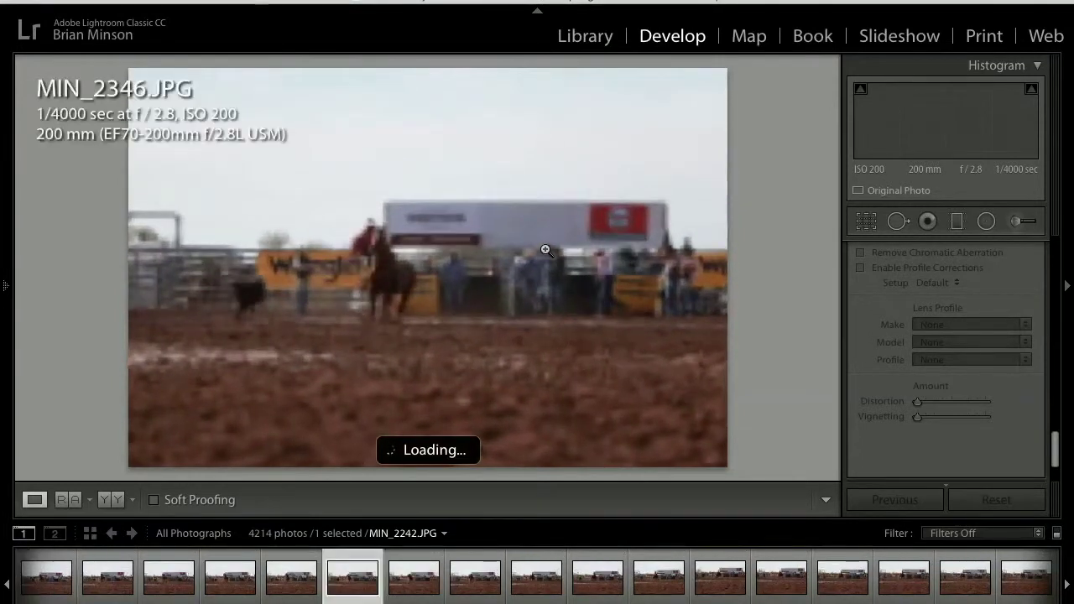
# Compare the red-shirted roper's dismount up close in MIN_2346.JPG through MIN_2349.JPG
pyautogui.click(368, 240)
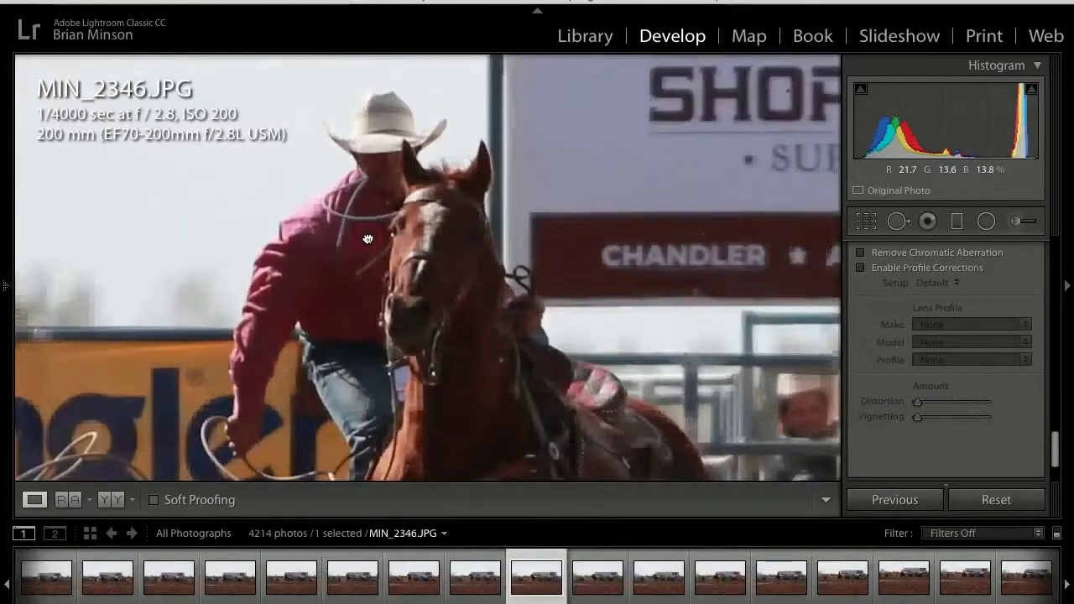
pyautogui.press('Right')
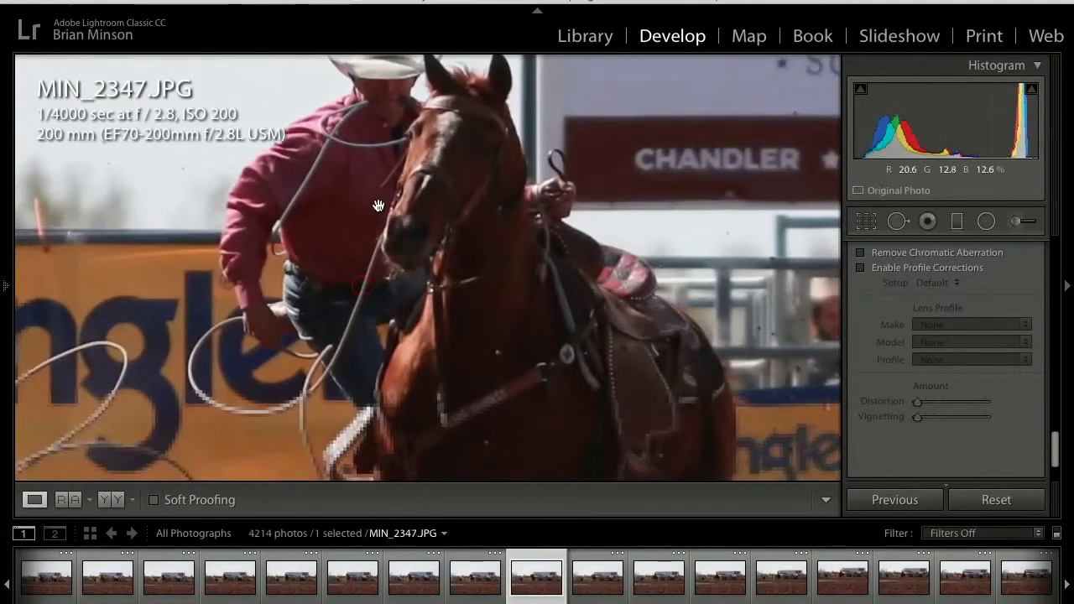
pyautogui.press('Right')
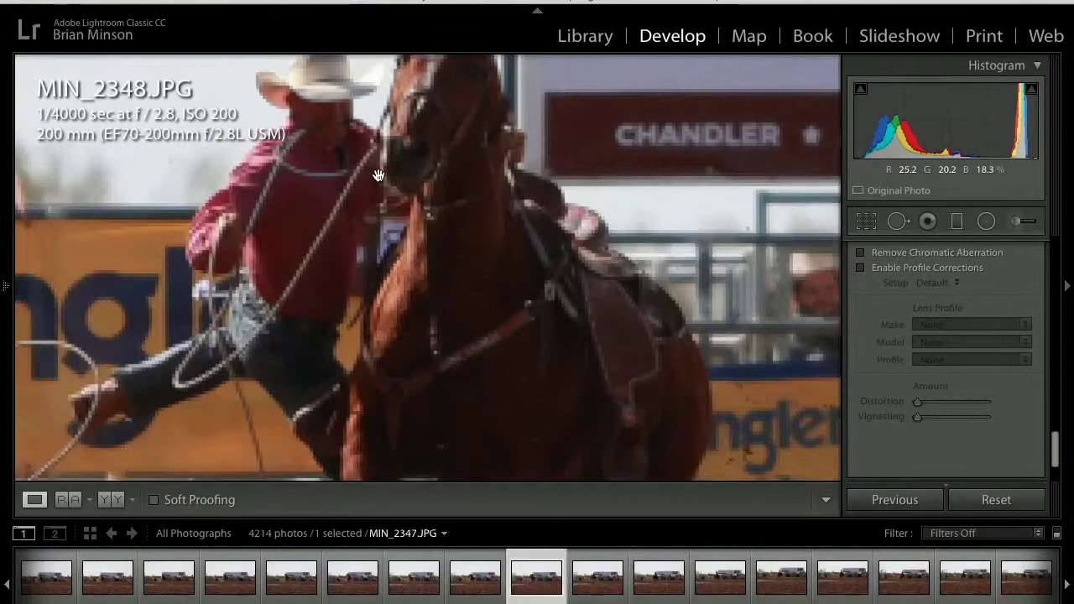
pyautogui.press('Right')
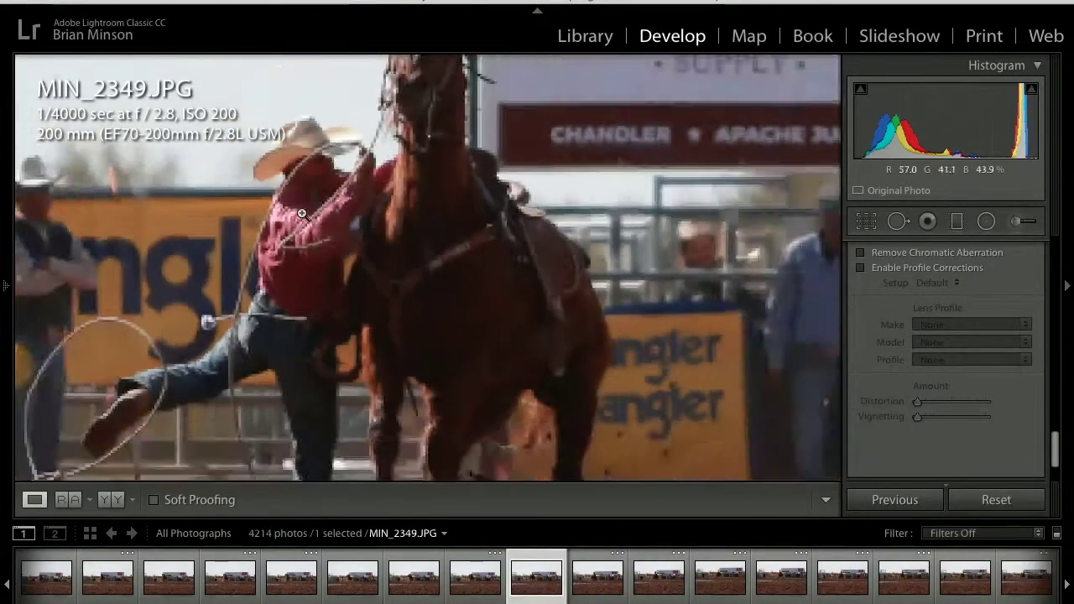
pyautogui.click(302, 211)
# Browse onward from MIN_2349.JPG through the red-shirted roper's frames to the arena frames around MIN_2378.JPG
pyautogui.press('Right')
pyautogui.press('Right')
pyautogui.press('Right')
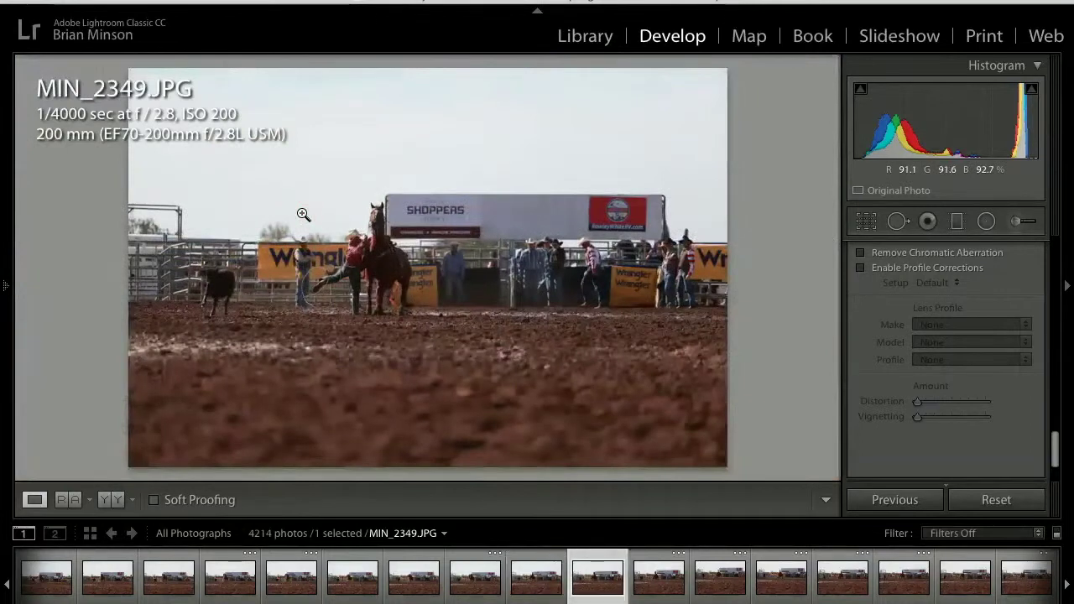
pyautogui.press('Right')
pyautogui.press('Right')
pyautogui.press('Right')
pyautogui.press('Right')
pyautogui.press('Right')
pyautogui.press('Right')
pyautogui.press('Right')
pyautogui.press('Right')
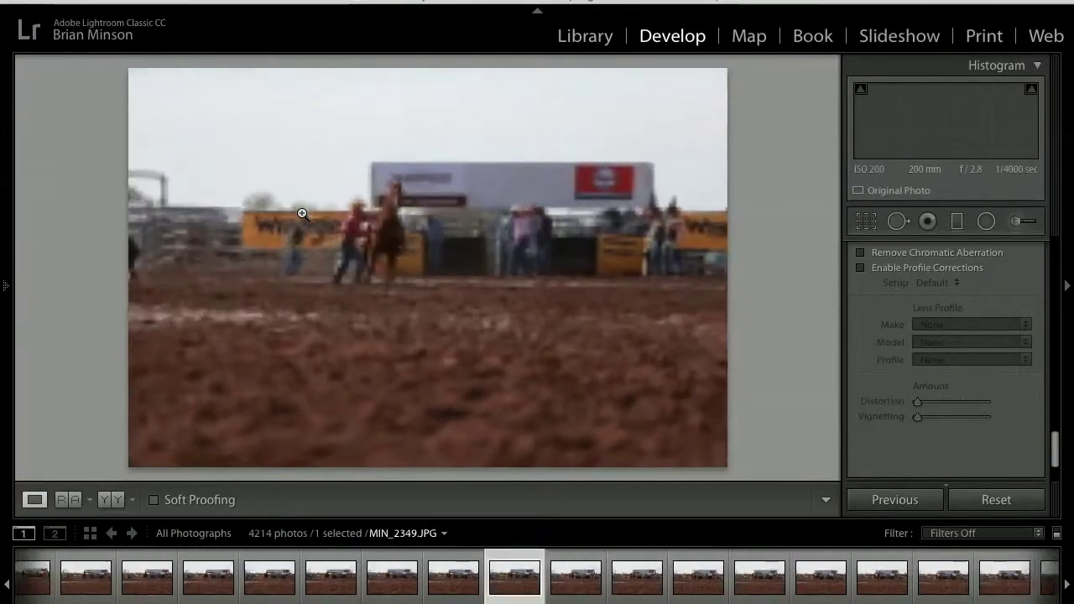
pyautogui.press('Right')
pyautogui.press('Right')
pyautogui.press('Right')
pyautogui.press('Right')
pyautogui.press('Right')
pyautogui.press('Right')
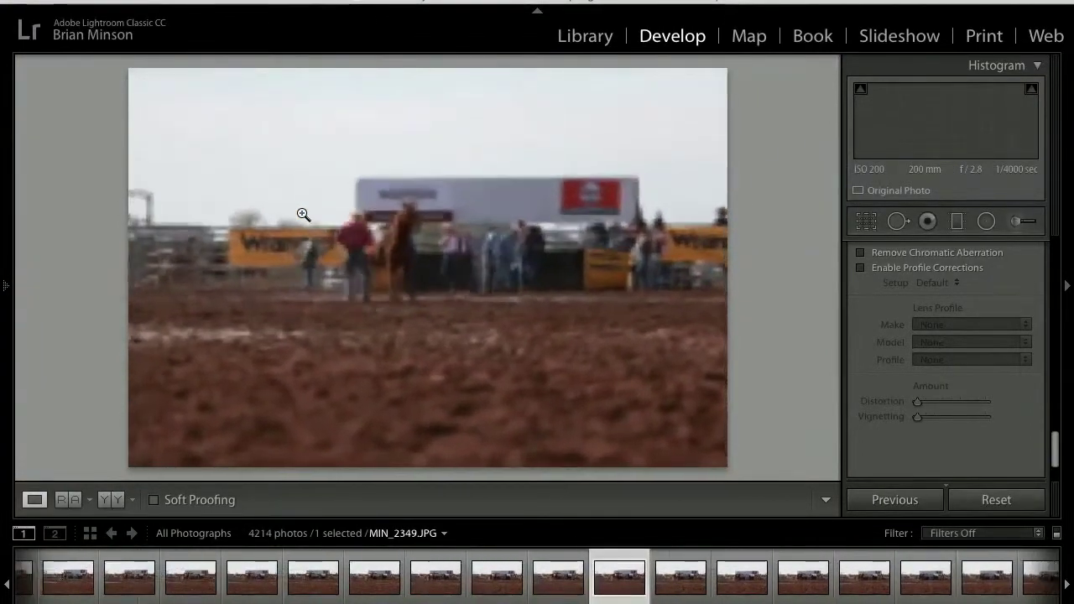
pyautogui.press('Right')
pyautogui.press('Right')
pyautogui.press('Right')
pyautogui.press('Right')
pyautogui.press('Right')
pyautogui.press('Right')
pyautogui.press('Right')
pyautogui.press('Right')
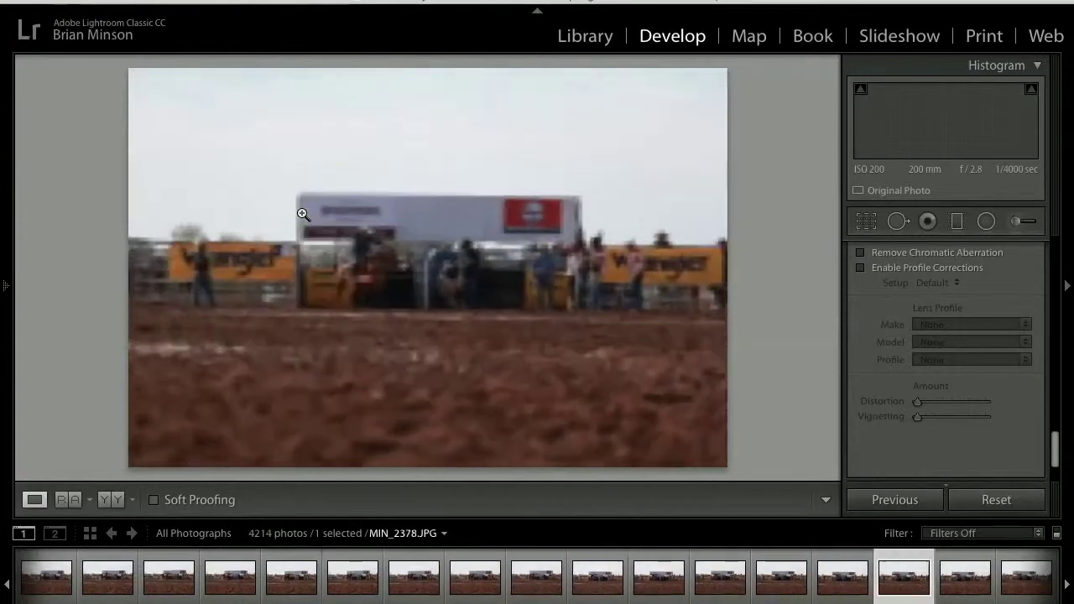
# Browse onward from MIN_2378.JPG through the blue-shirted roper's run to about MIN_2413.JPG
pyautogui.press('Right')
pyautogui.press('Right')
pyautogui.press('Right')
pyautogui.press('Right')
pyautogui.press('Right')
pyautogui.press('Right')
pyautogui.press('Right')
pyautogui.press('Right')
pyautogui.press('Right')
pyautogui.press('Right')
pyautogui.press('Right')
pyautogui.press('Right')
pyautogui.press('Right')
pyautogui.press('Right')
pyautogui.press('Right')
pyautogui.press('Right')
pyautogui.press('Right')
pyautogui.press('Right')
pyautogui.press('Right')
pyautogui.press('Right')
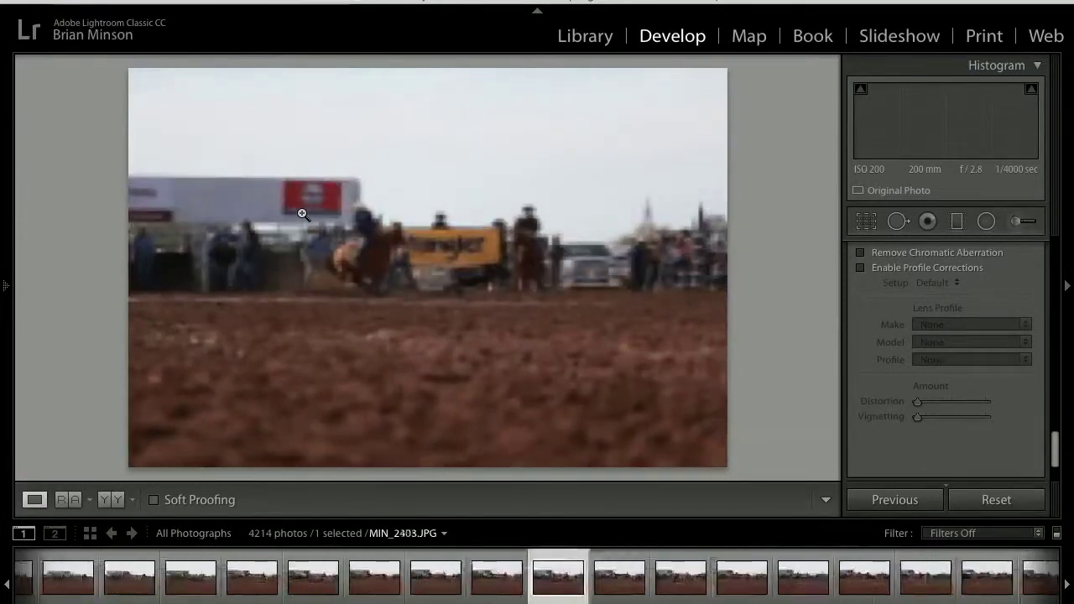
pyautogui.press('Right')
pyautogui.press('Right')
pyautogui.press('Right')
pyautogui.press('Right')
pyautogui.press('Right')
pyautogui.press('Right')
pyautogui.press('Right')
pyautogui.press('Right')
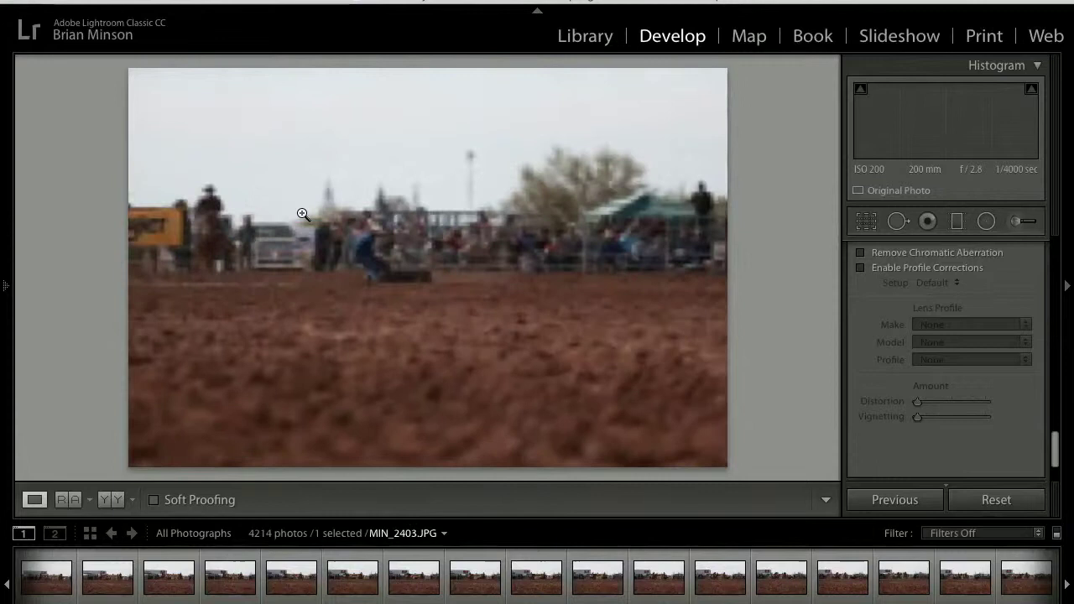
pyautogui.press('Right')
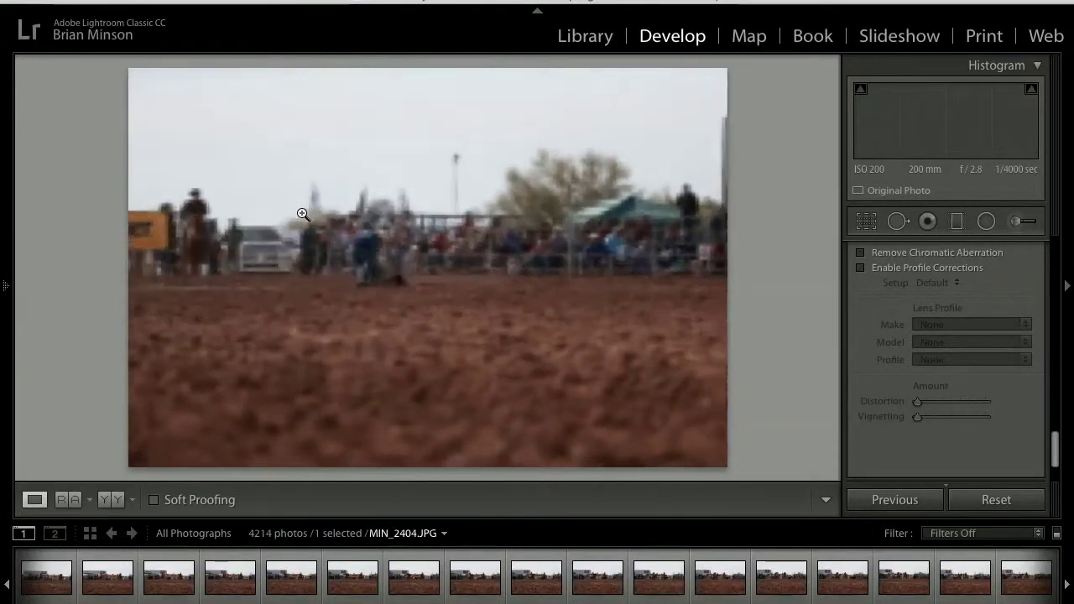
pyautogui.press('Right')
pyautogui.press('Right')
pyautogui.press('Right')
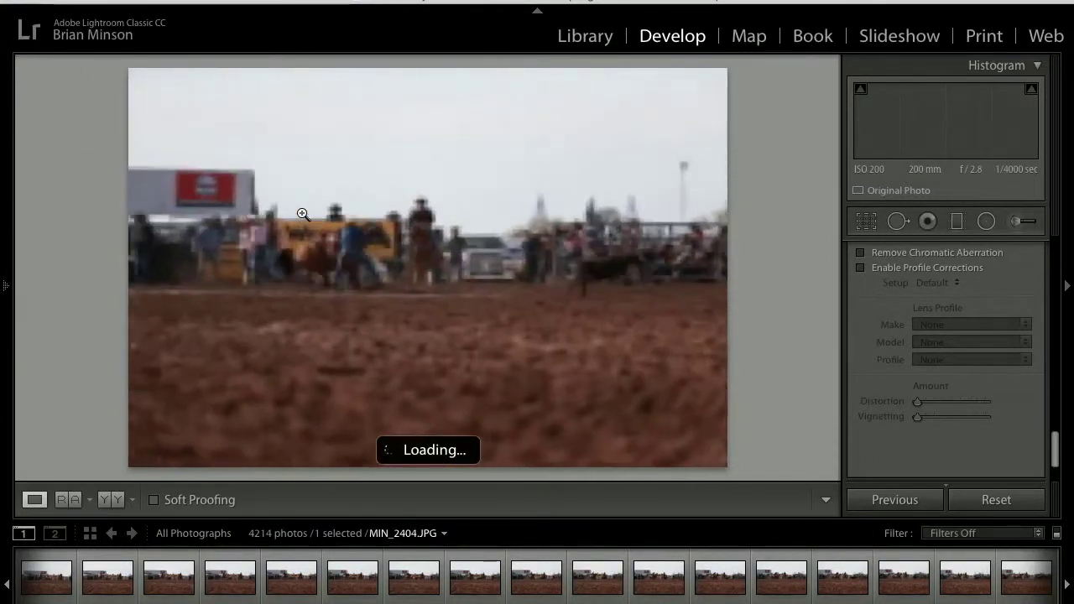
pyautogui.press('Right')
pyautogui.press('Right')
pyautogui.press('Right')
pyautogui.press('Right')
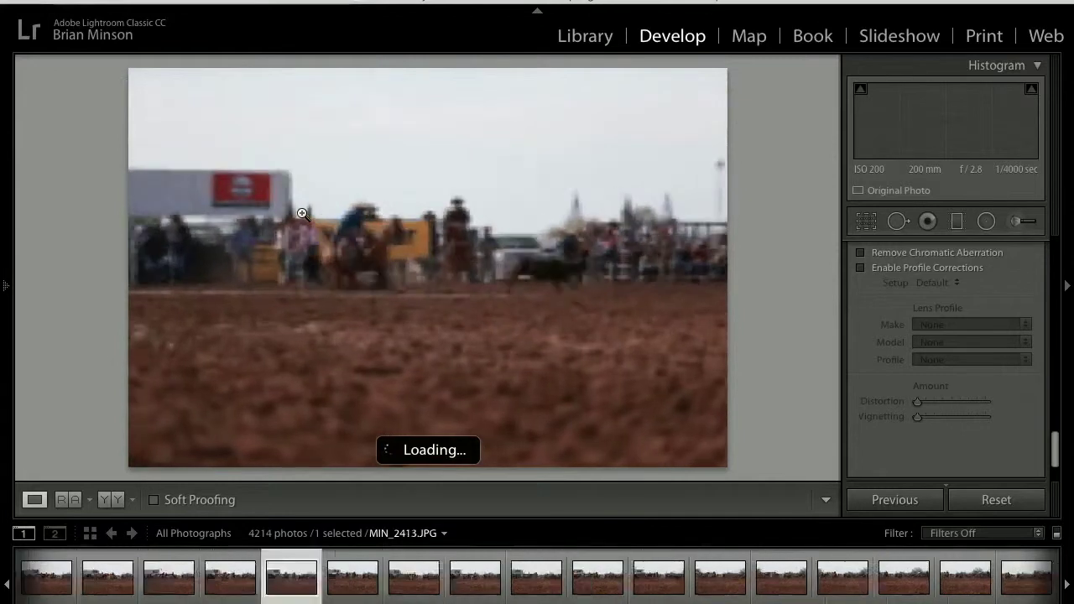
# Compare the blue-shirted roper's frames between about MIN_2400.JPG and MIN_2413.JPG, settling on MIN_2407.JPG
pyautogui.press('Left')
pyautogui.press('Left')
pyautogui.press('Left')
pyautogui.press('Left')
pyautogui.press('Left')
pyautogui.press('Left')
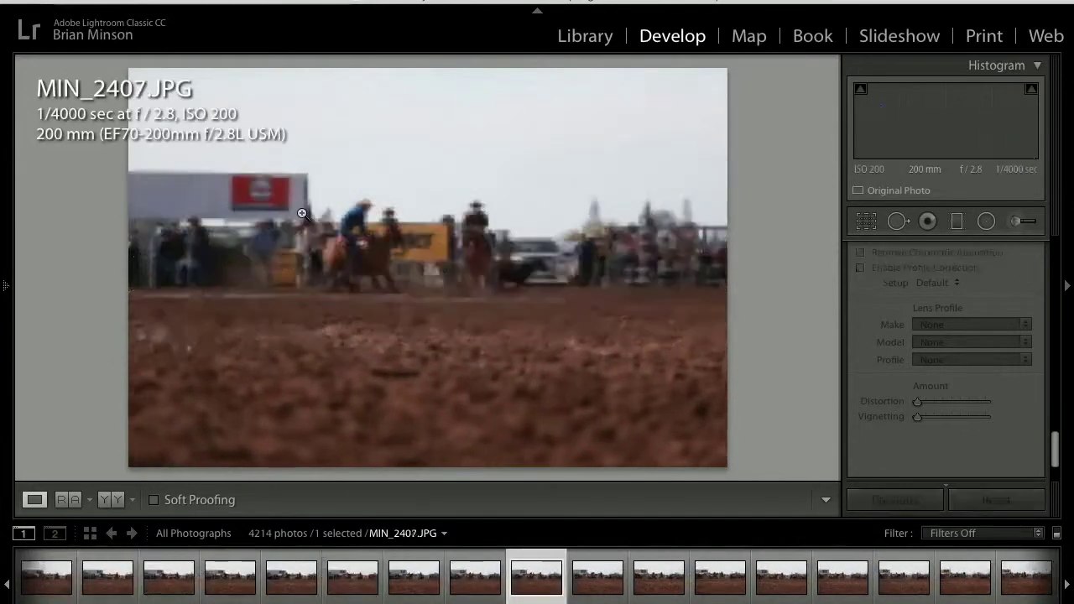
pyautogui.press('Left')
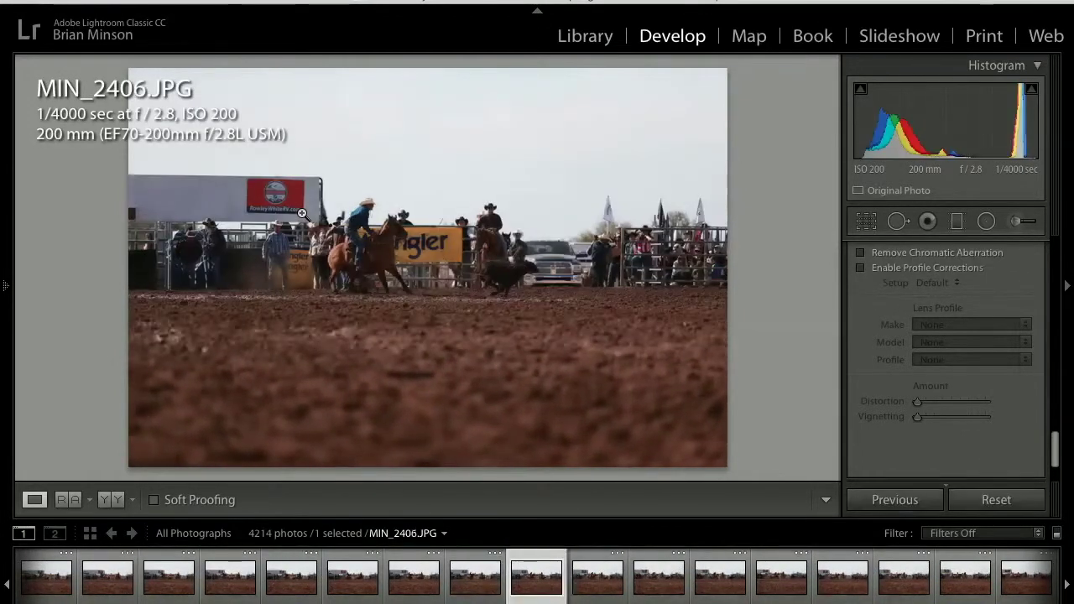
pyautogui.press('Right')
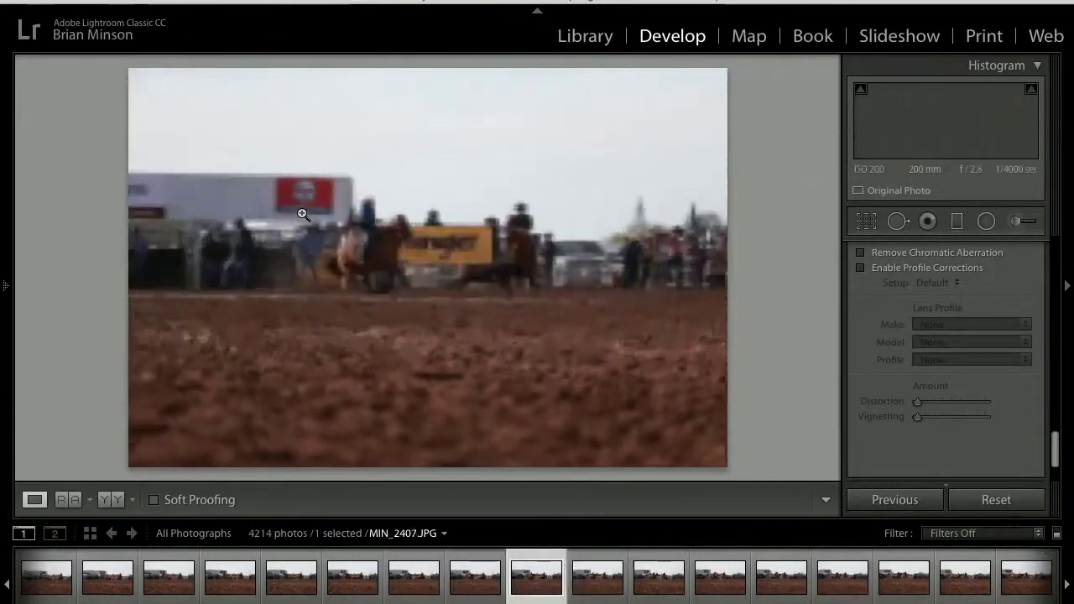
pyautogui.press('Left')
pyautogui.press('Left')
pyautogui.press('Left')
pyautogui.press('Left')
pyautogui.press('Left')
pyautogui.press('Left')
pyautogui.press('Left')
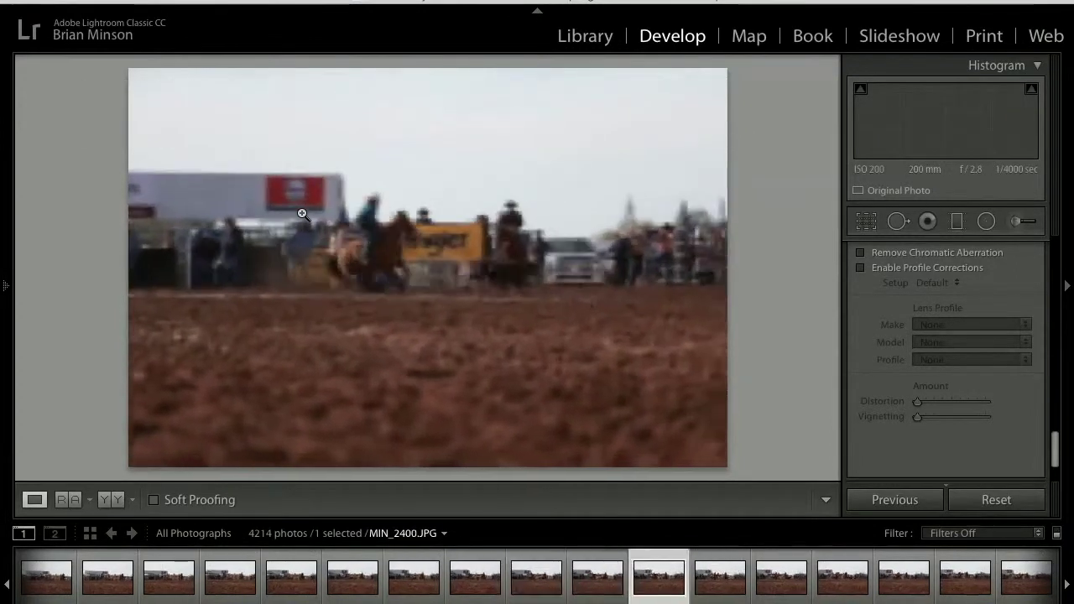
pyautogui.press('Right')
pyautogui.press('Right')
pyautogui.press('Right')
pyautogui.press('Right')
pyautogui.press('Right')
pyautogui.press('Right')
pyautogui.press('Right')
pyautogui.press('Right')
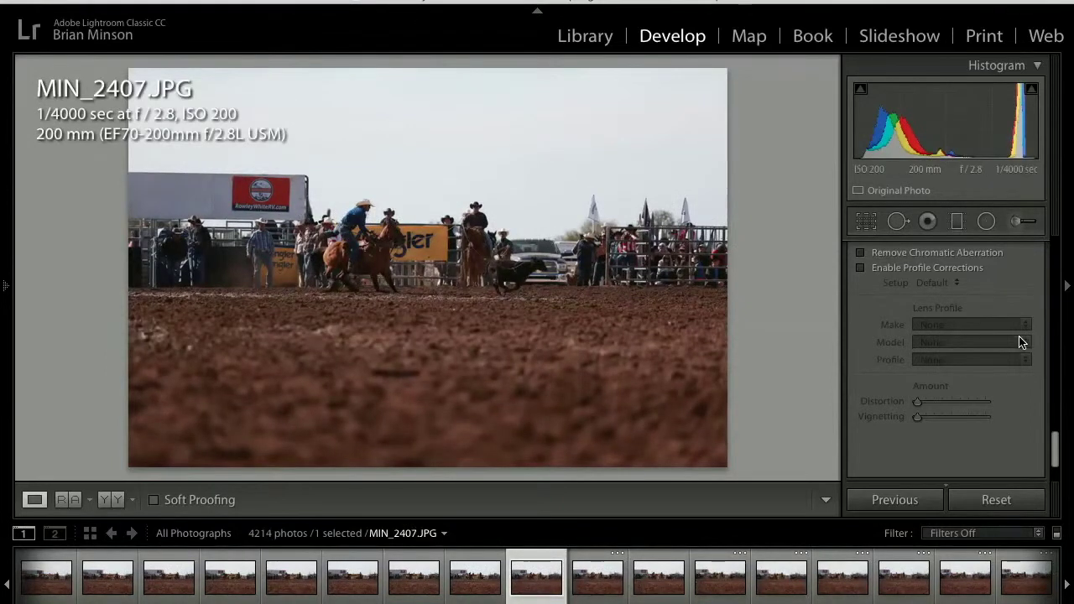
# Apply automatic tone to MIN_2407.JPG and straighten the photo to an angle of 0.40
pyautogui.scroll(8, 1022, 340)
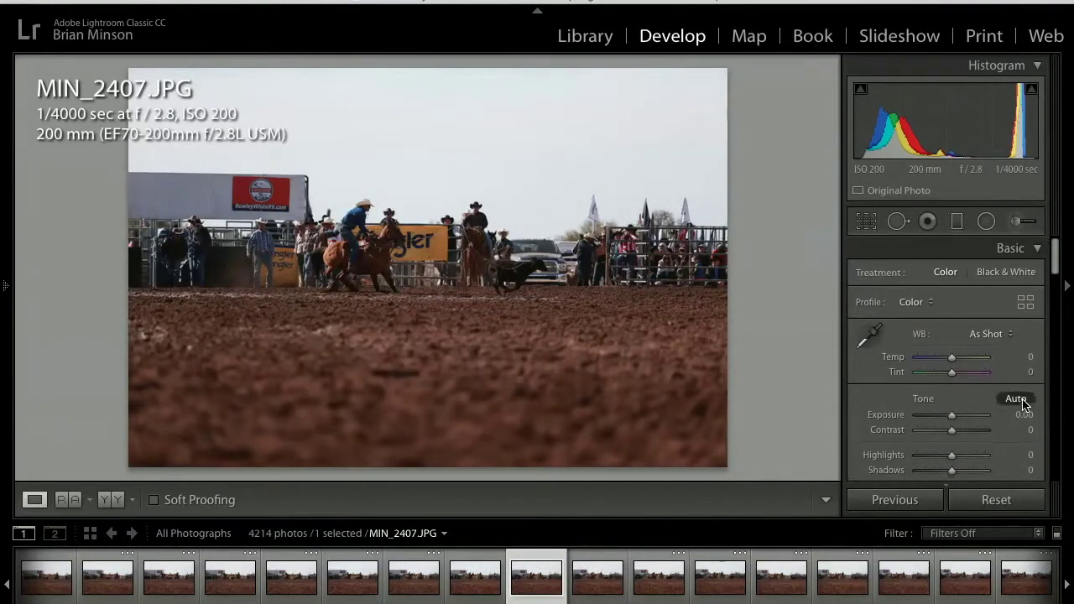
pyautogui.click(1016, 400)
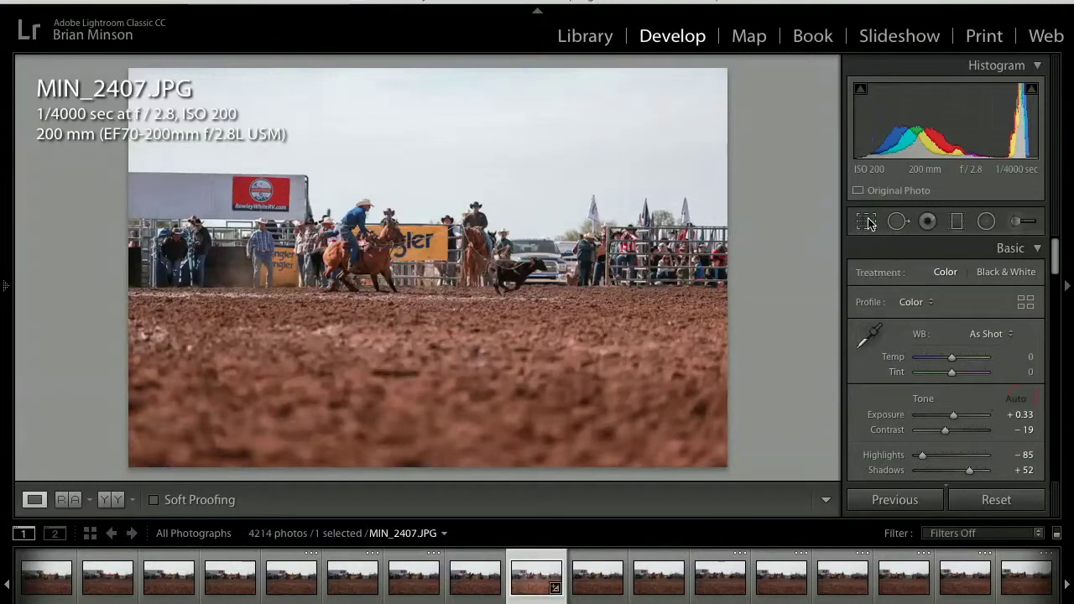
pyautogui.press('r')
pyautogui.moveTo(781, 238); pyautogui.dragTo(779, 239)
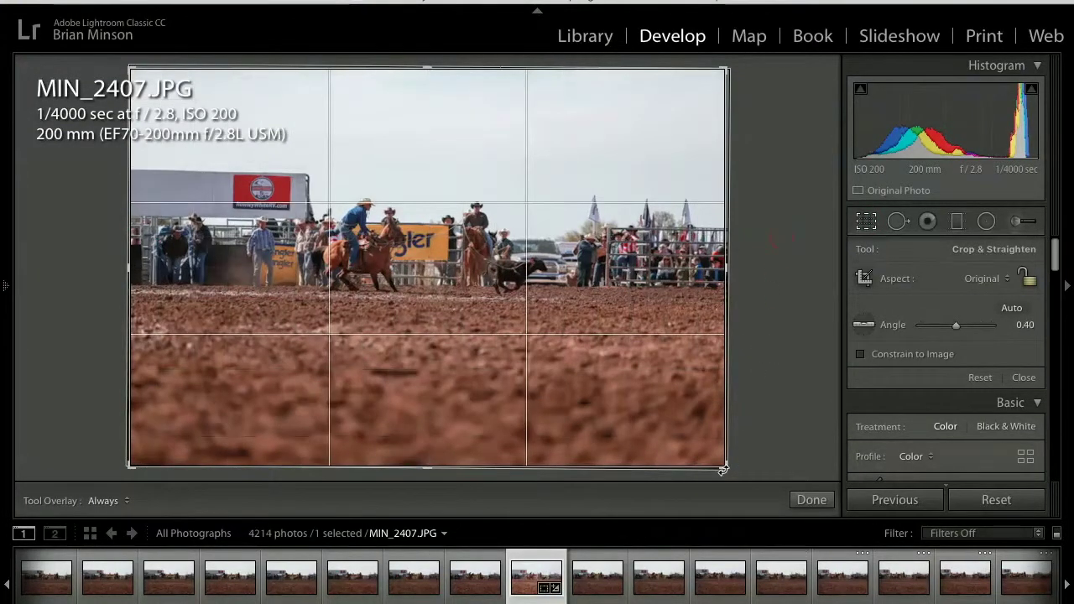
# Crop MIN_2407.JPG to a tight wide frame around the blue-shirted roper, the second mounted rider and the roped calf
pyautogui.moveTo(722, 468); pyautogui.dragTo(648, 399)
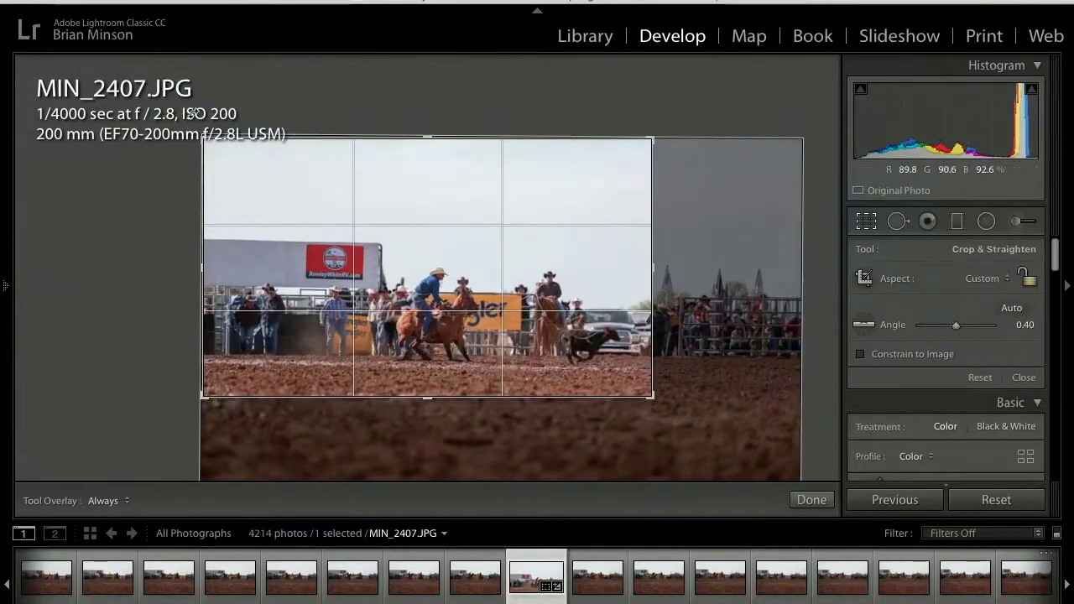
pyautogui.moveTo(201, 137); pyautogui.dragTo(288, 148)
pyautogui.moveTo(427, 144); pyautogui.dragTo(427, 190)
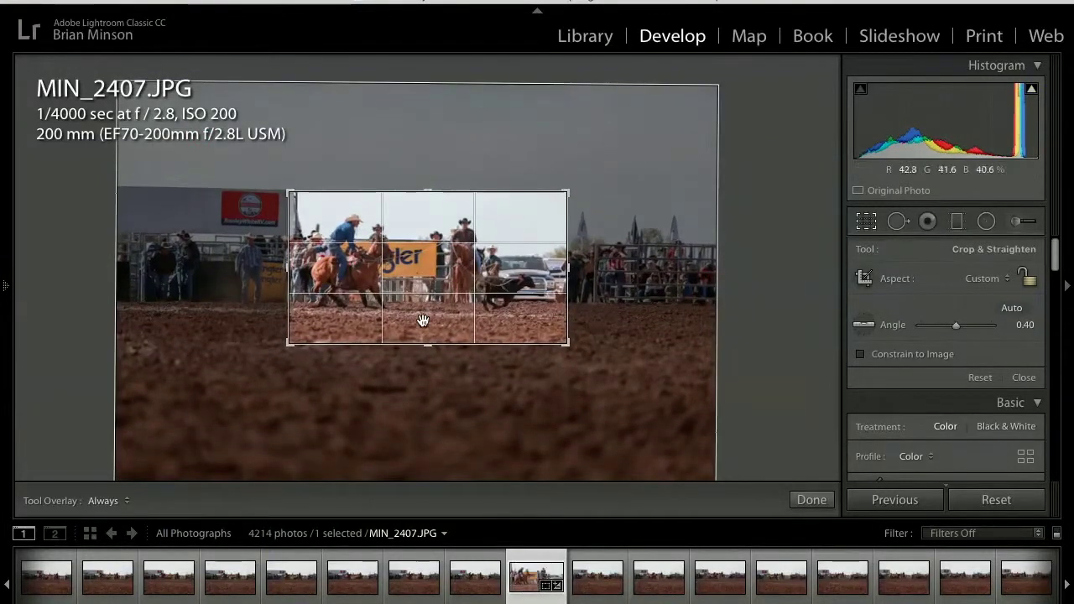
pyautogui.moveTo(425, 341); pyautogui.dragTo(426, 331)
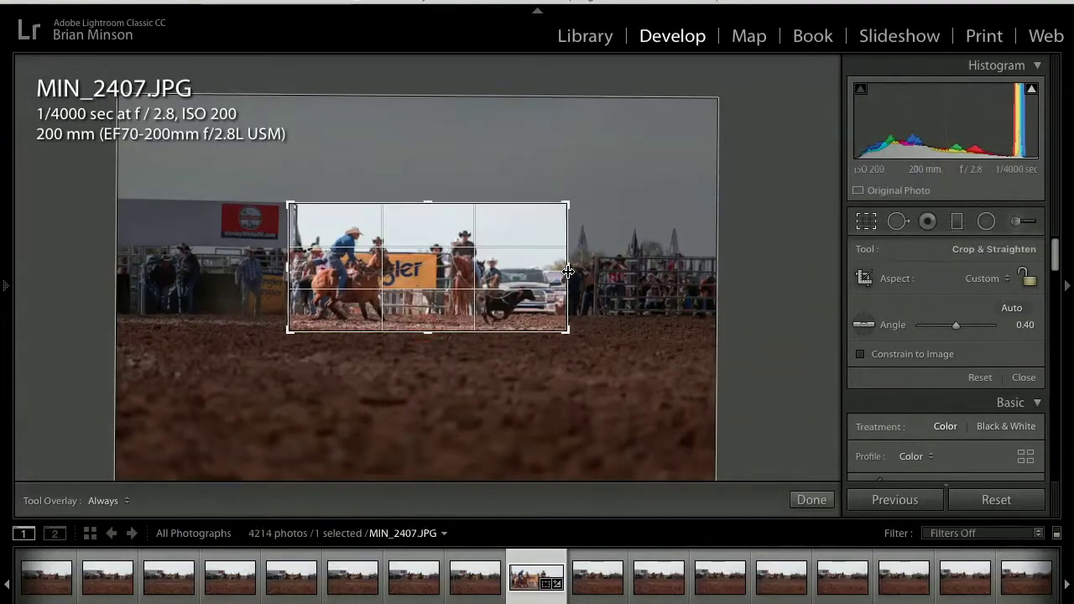
pyautogui.moveTo(568, 271); pyautogui.dragTo(556, 271)
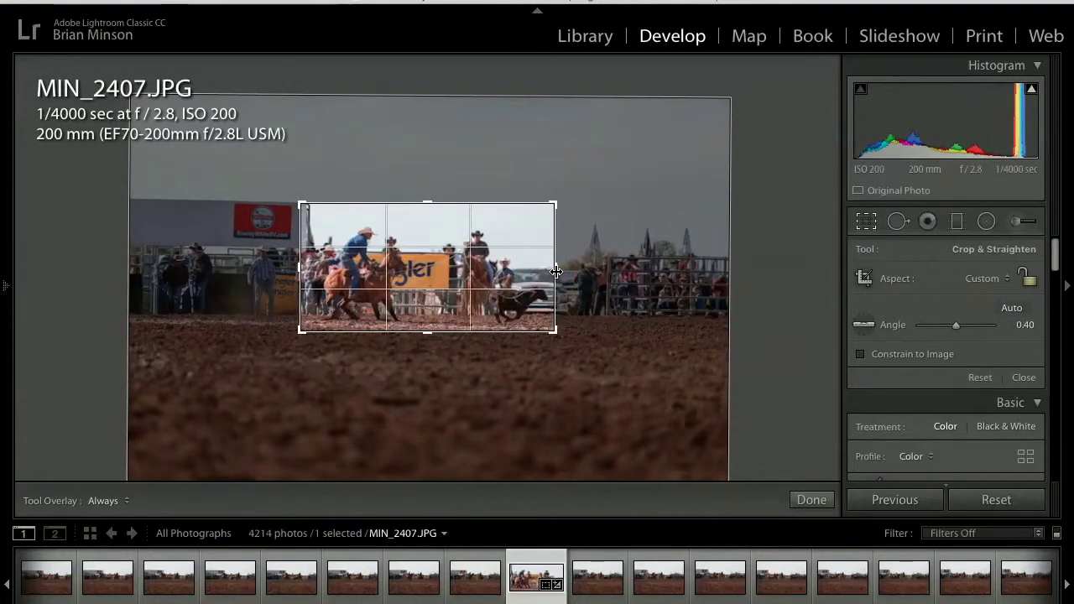
pyautogui.moveTo(425, 202); pyautogui.dragTo(425, 209)
pyautogui.press('Return')
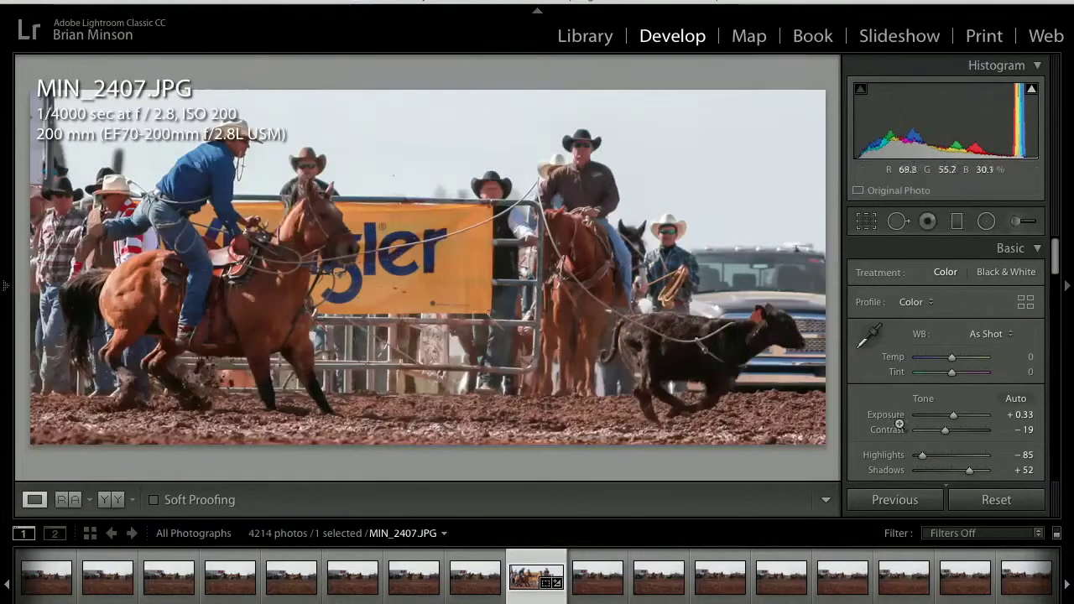
# Reapply automatic tone to the cropped roping shot and set Exposure to +0.75, Contrast +15, Blacks -28 and Clarity +30
pyautogui.click(1013, 399)
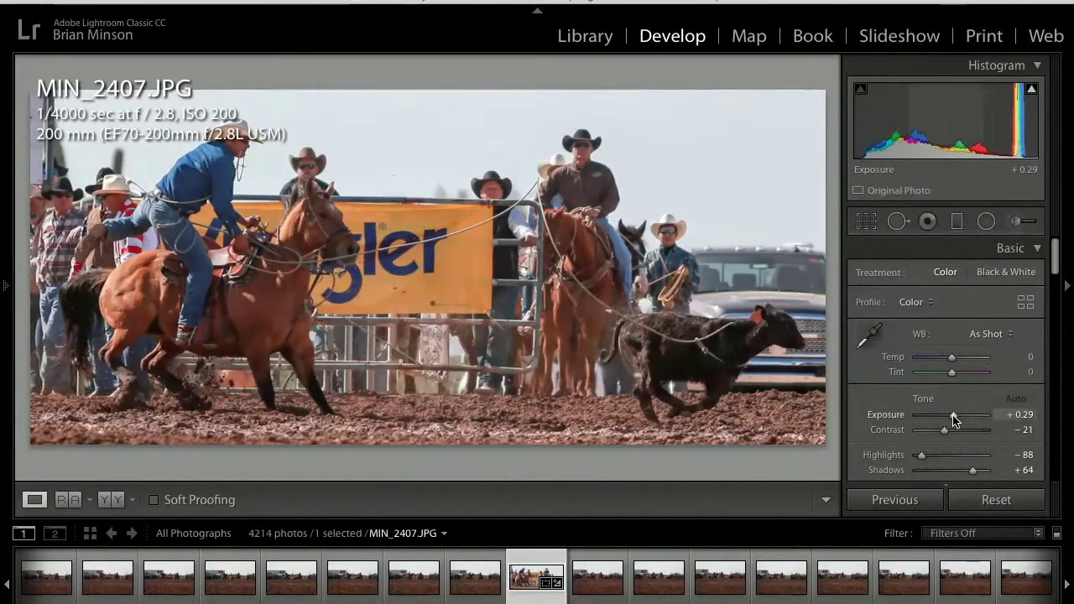
pyautogui.moveTo(954, 417); pyautogui.dragTo(958, 417)
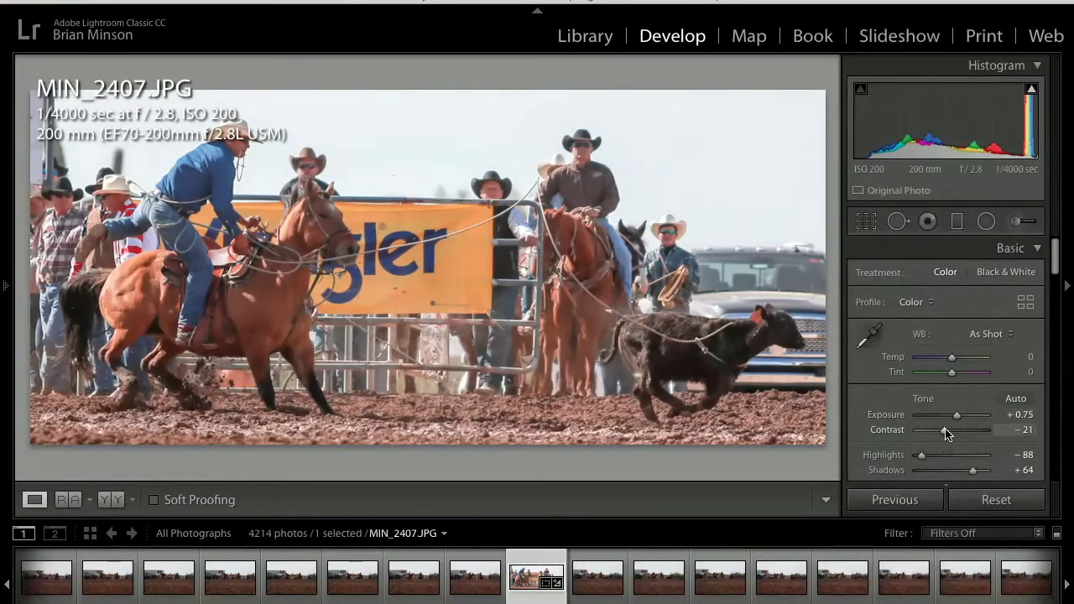
pyautogui.moveTo(953, 429); pyautogui.dragTo(958, 431)
pyautogui.scroll(-2, 959, 434)
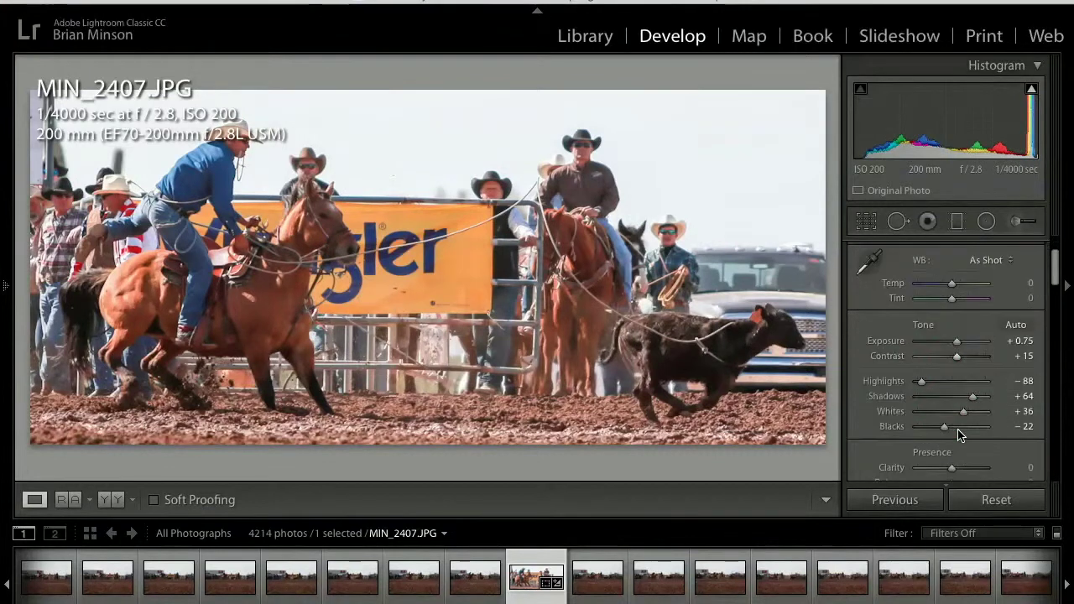
pyautogui.moveTo(944, 431); pyautogui.dragTo(941, 430)
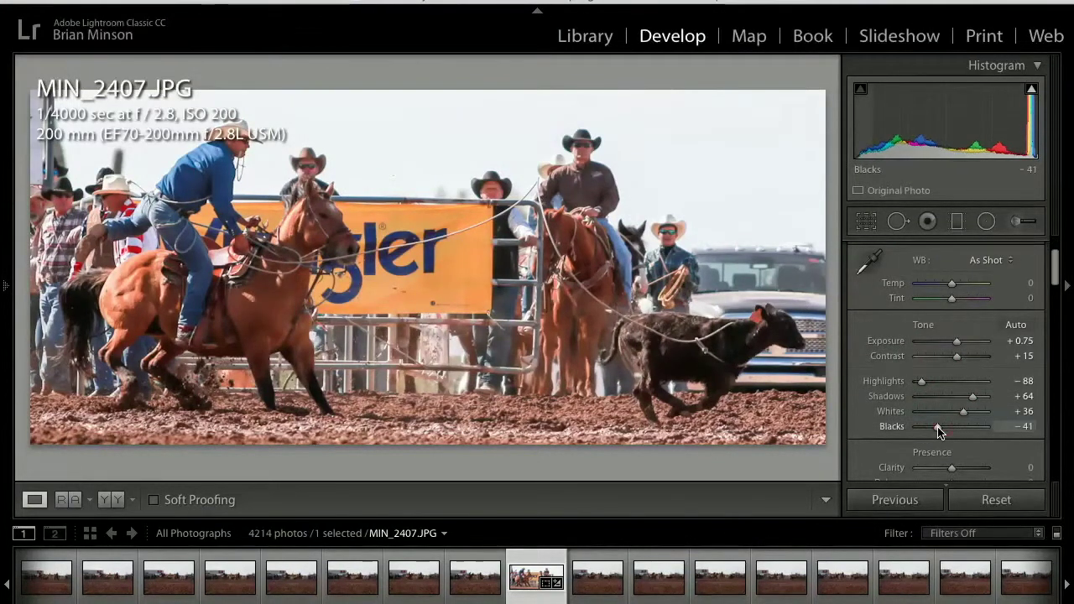
pyautogui.scroll(-1, 945, 432)
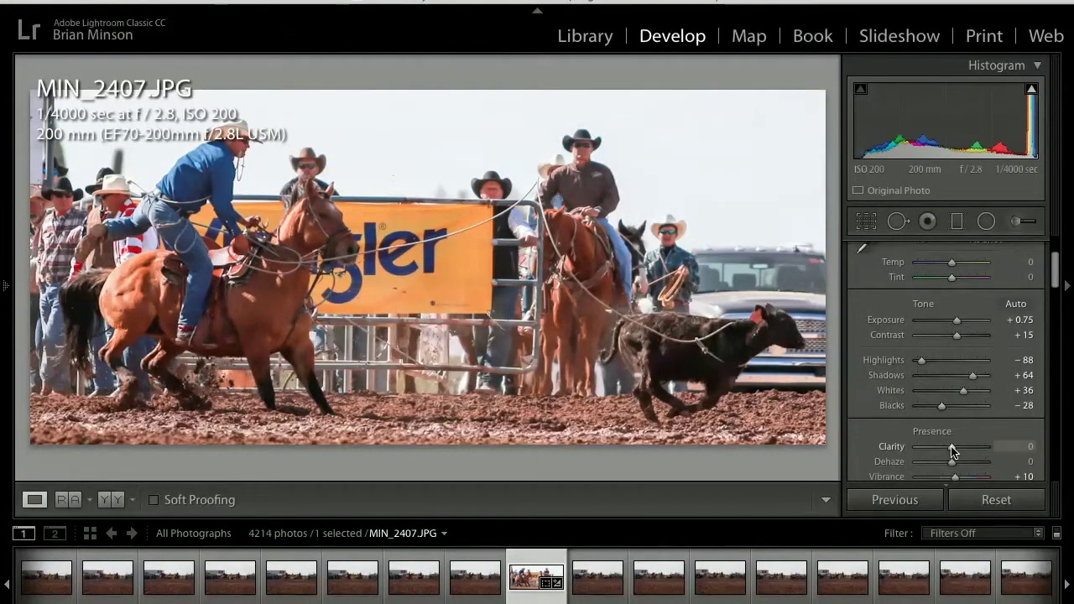
pyautogui.moveTo(957, 453); pyautogui.dragTo(964, 452)
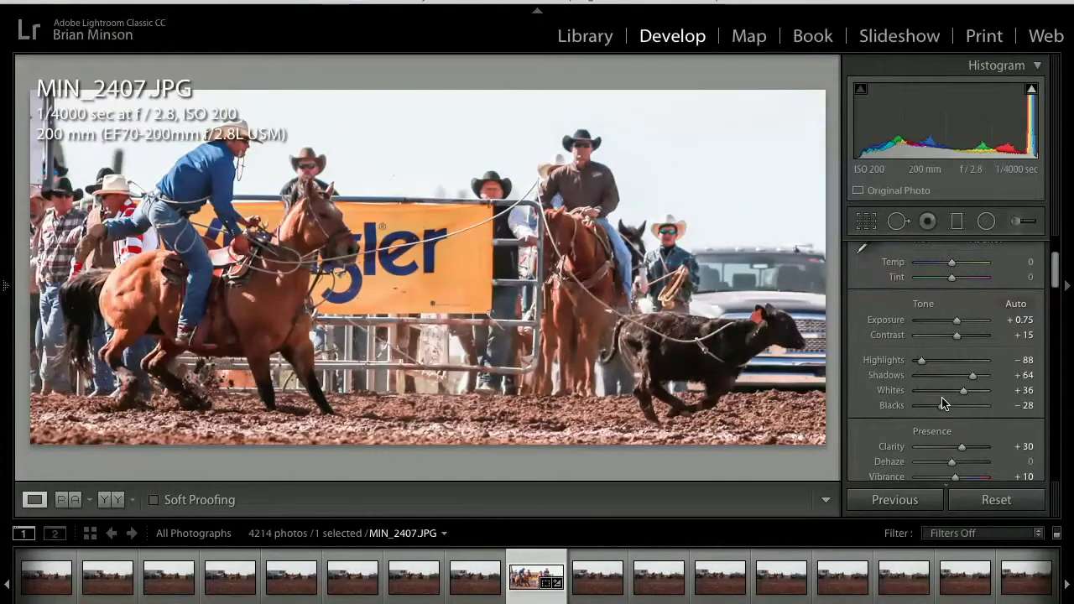
# Enable lens profile corrections for MIN_2407.JPG and flag the photo as a pick
pyautogui.scroll(-10, 941, 403)
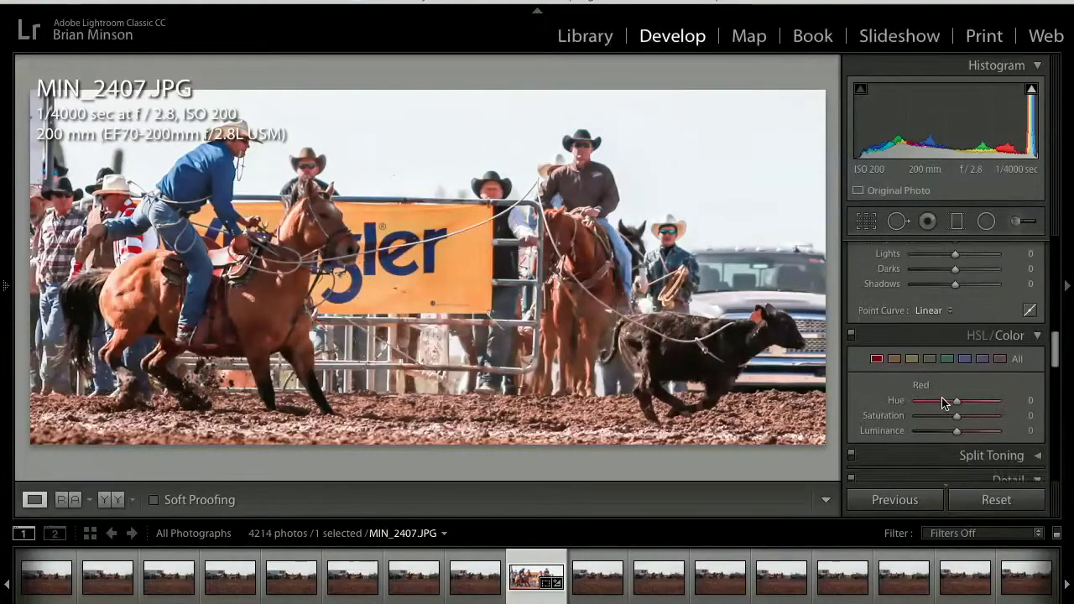
pyautogui.scroll(-5, 941, 404)
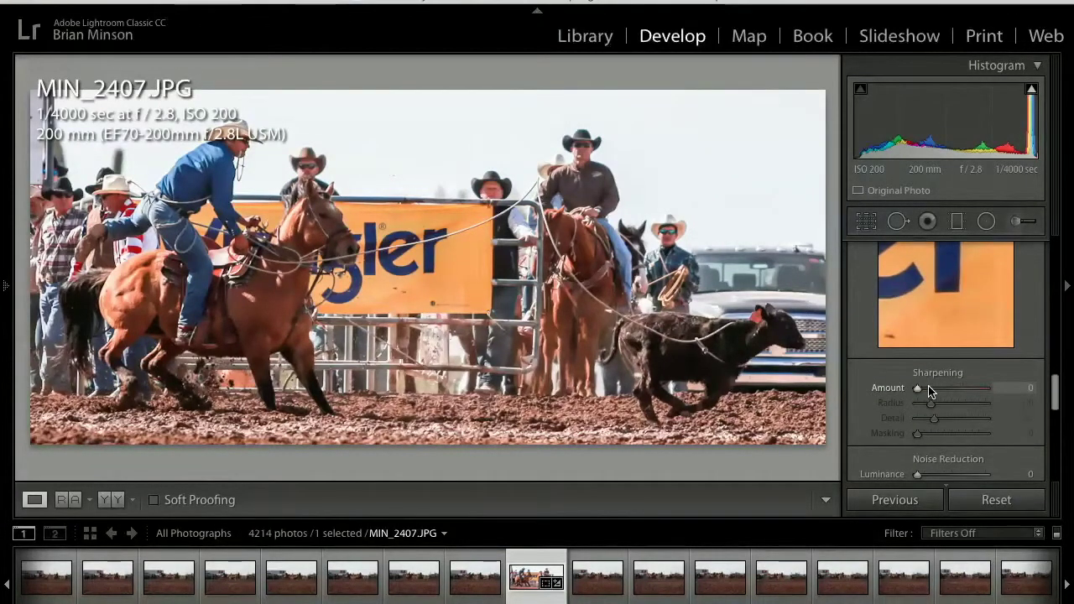
pyautogui.scroll(-5, 942, 403)
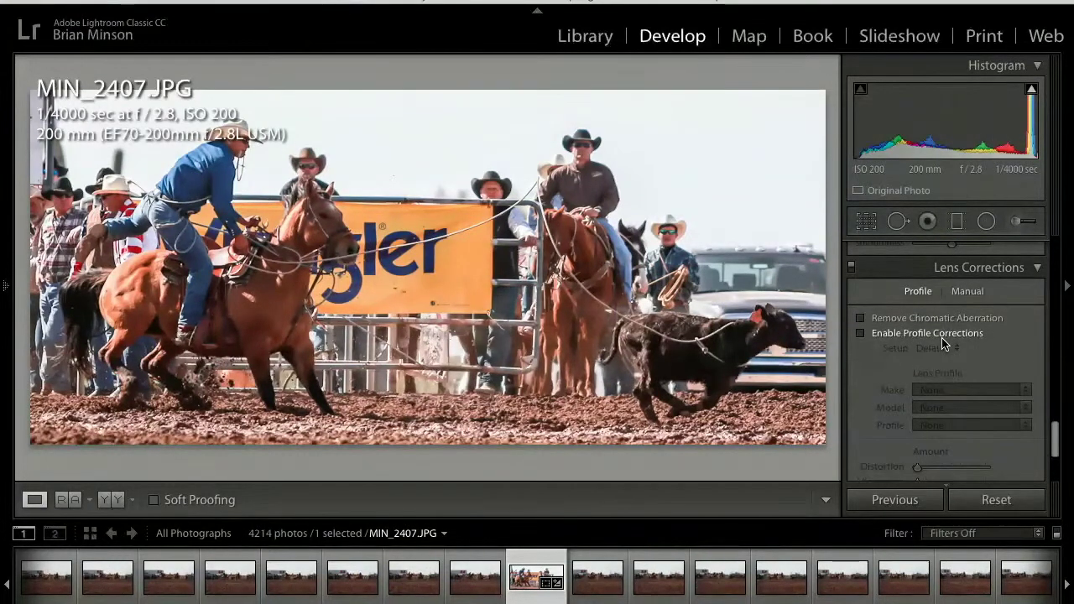
pyautogui.click(943, 339)
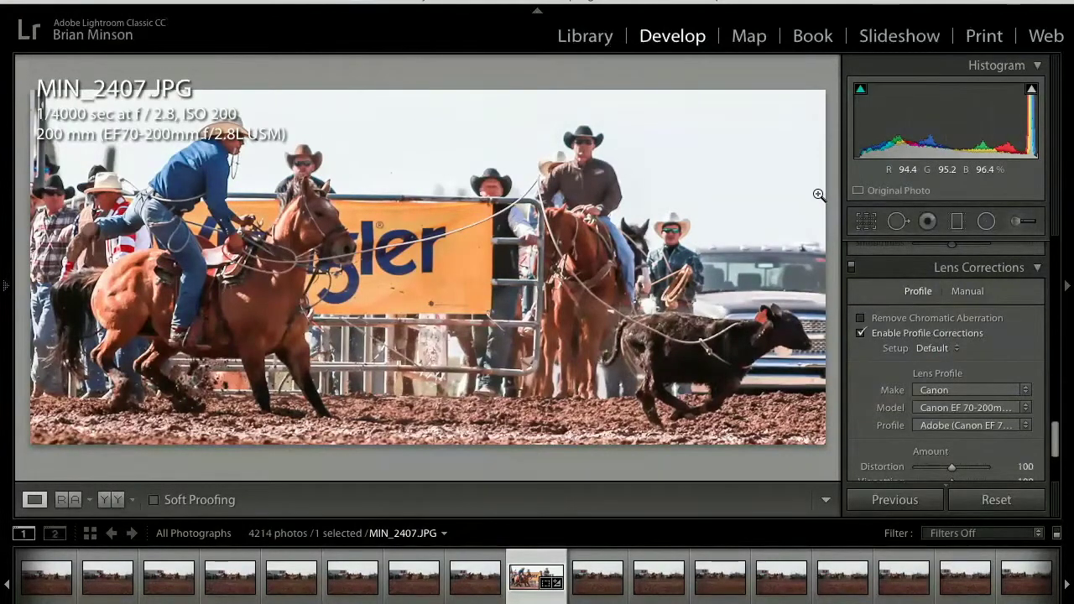
pyautogui.press('p')
# Review the rodeo photos that follow MIN_2407.JPG one after another for the next calf-roping shot worth editing
pyautogui.press('Right')
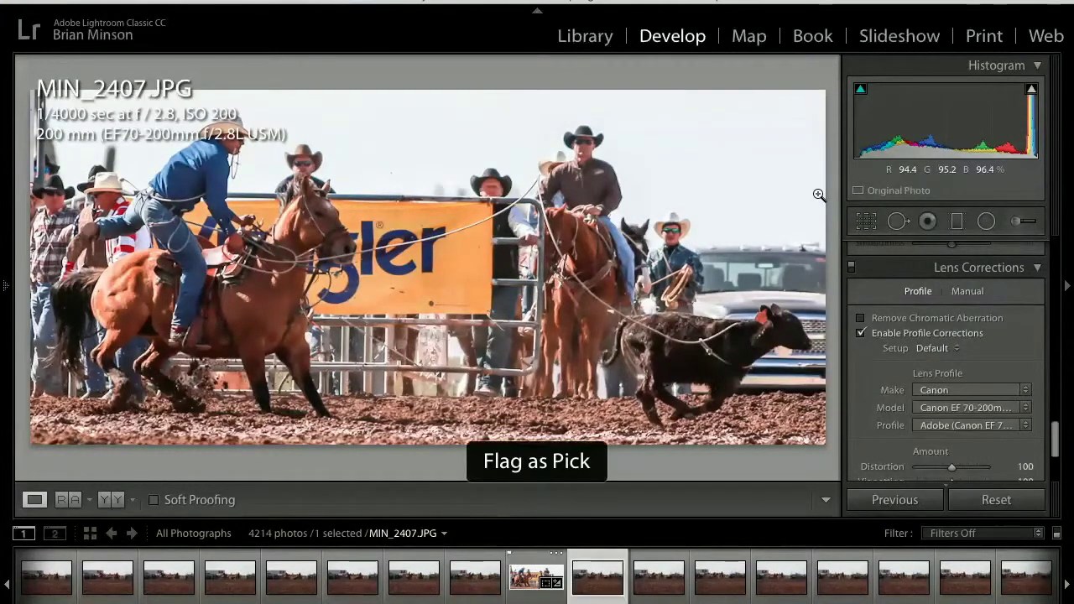
pyautogui.press('Right')
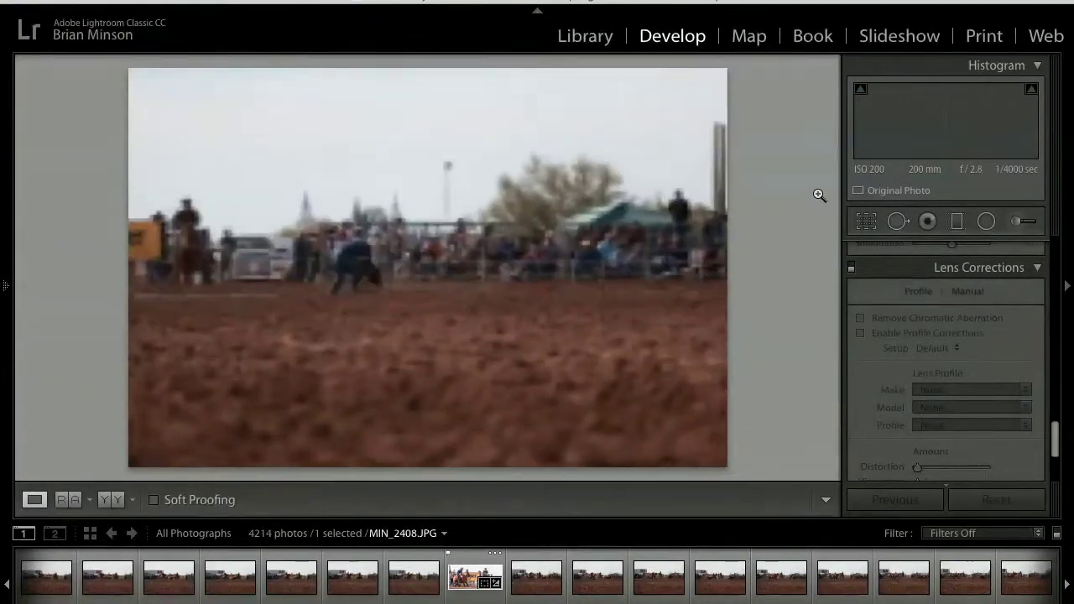
pyautogui.press('Right')
pyautogui.press('Right')
pyautogui.press('Right')
pyautogui.press('Right')
pyautogui.press('Right')
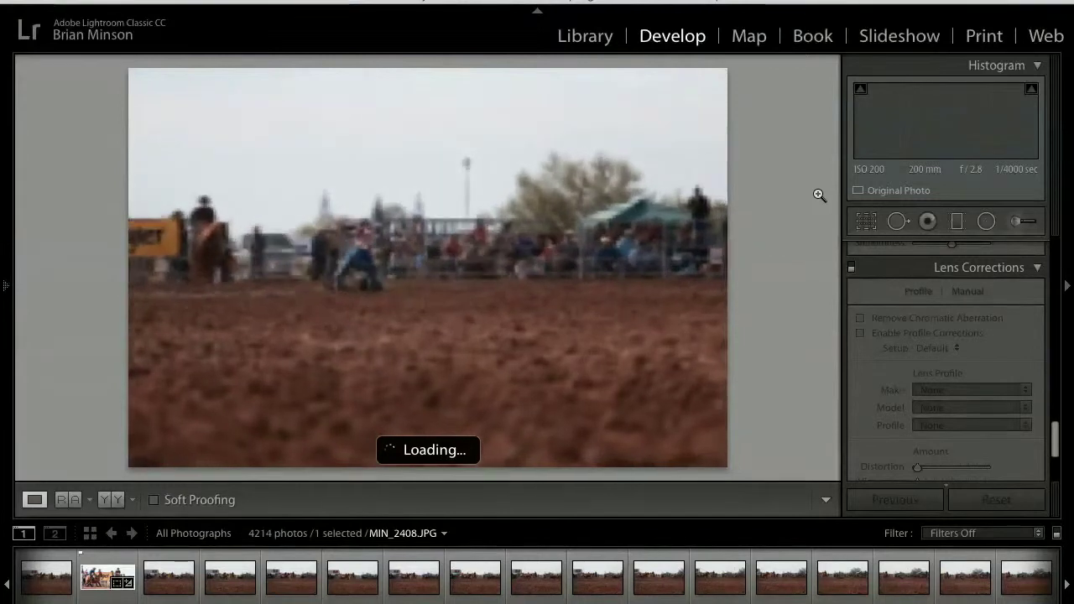
pyautogui.press('Right')
pyautogui.press('Right')
pyautogui.press('Right')
pyautogui.press('Right')
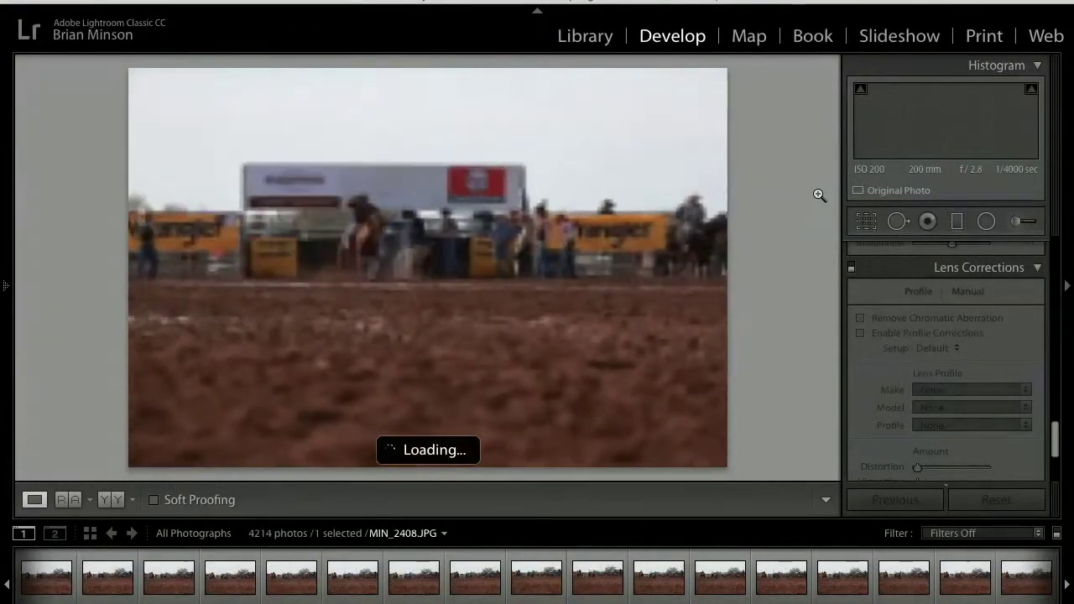
pyautogui.press('Right')
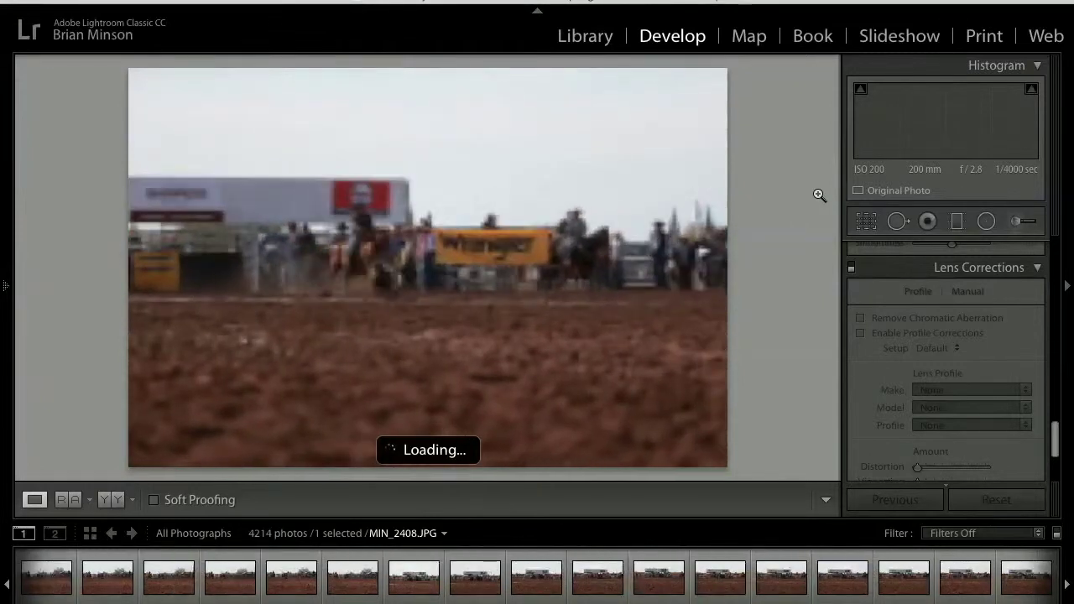
pyautogui.press('Right')
pyautogui.press('Right')
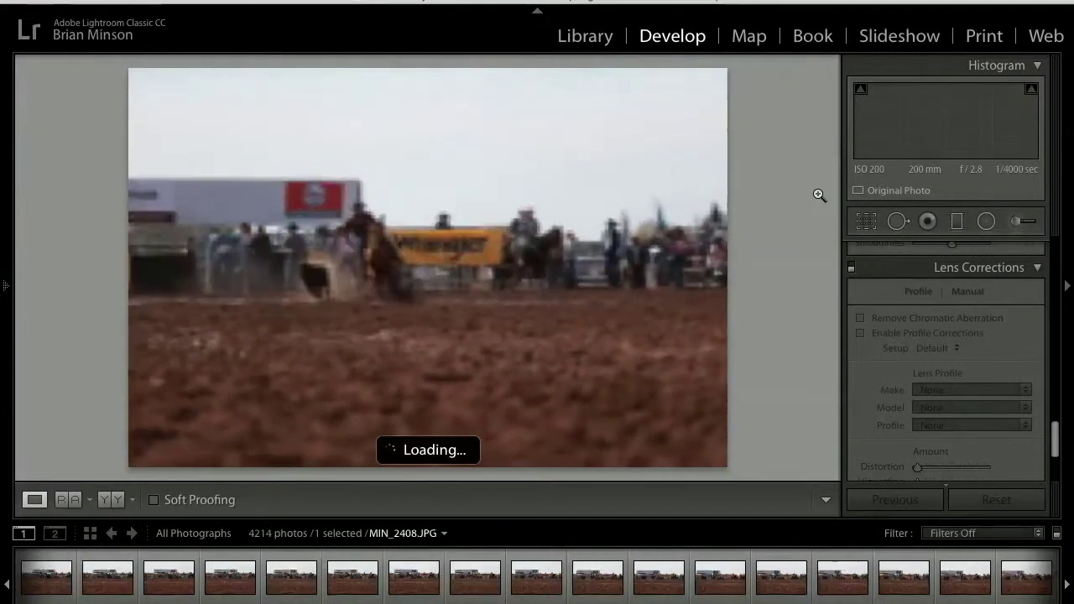
pyautogui.press('Right')
pyautogui.press('Right')
pyautogui.press('Right')
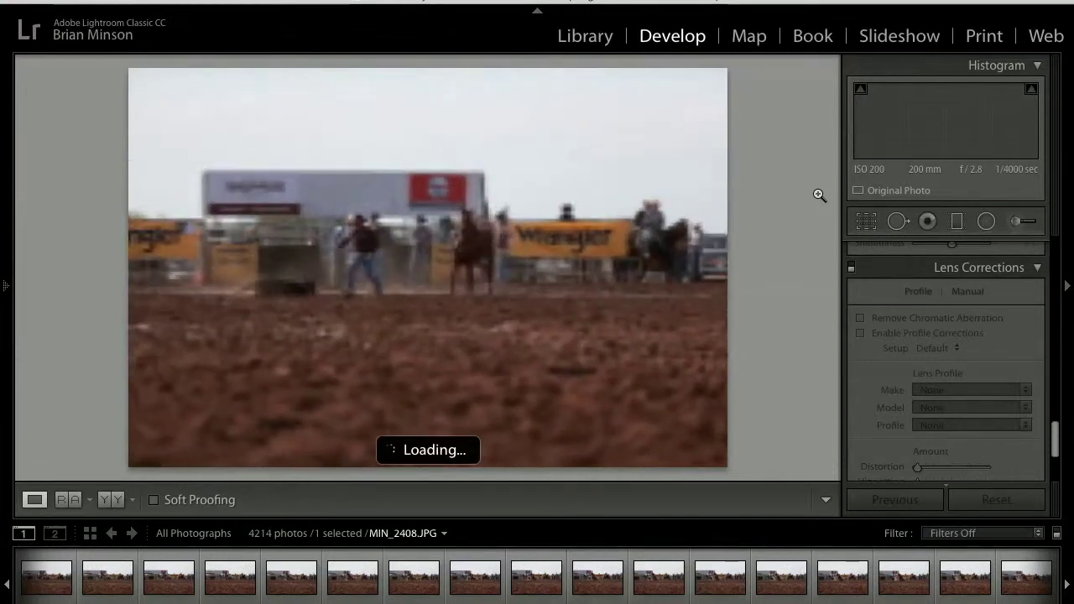
pyautogui.press('Right')
pyautogui.press('Right')
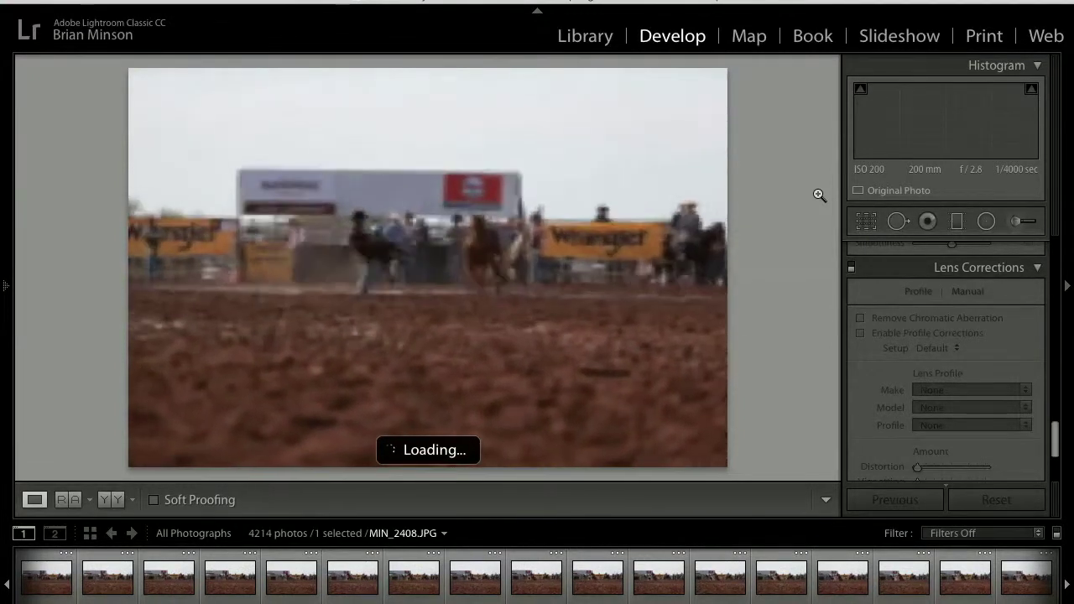
pyautogui.press('Right')
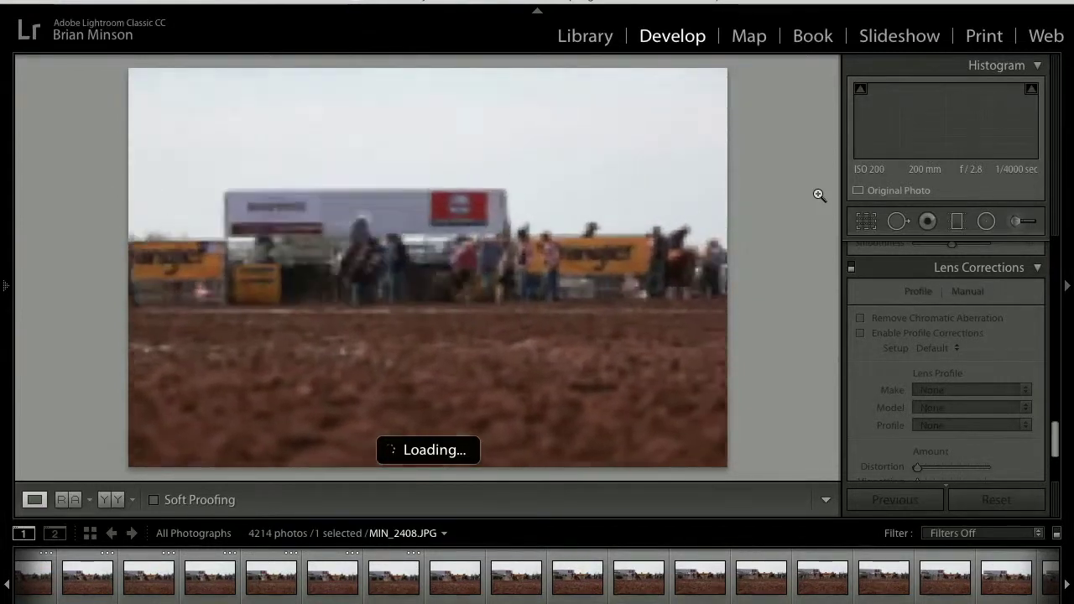
pyautogui.press('Right')
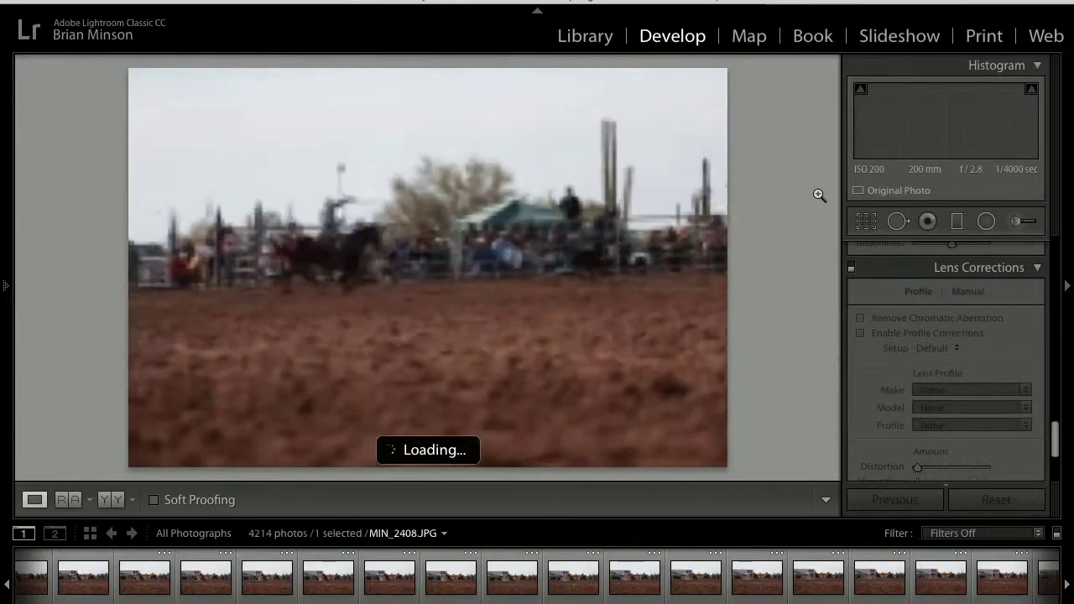